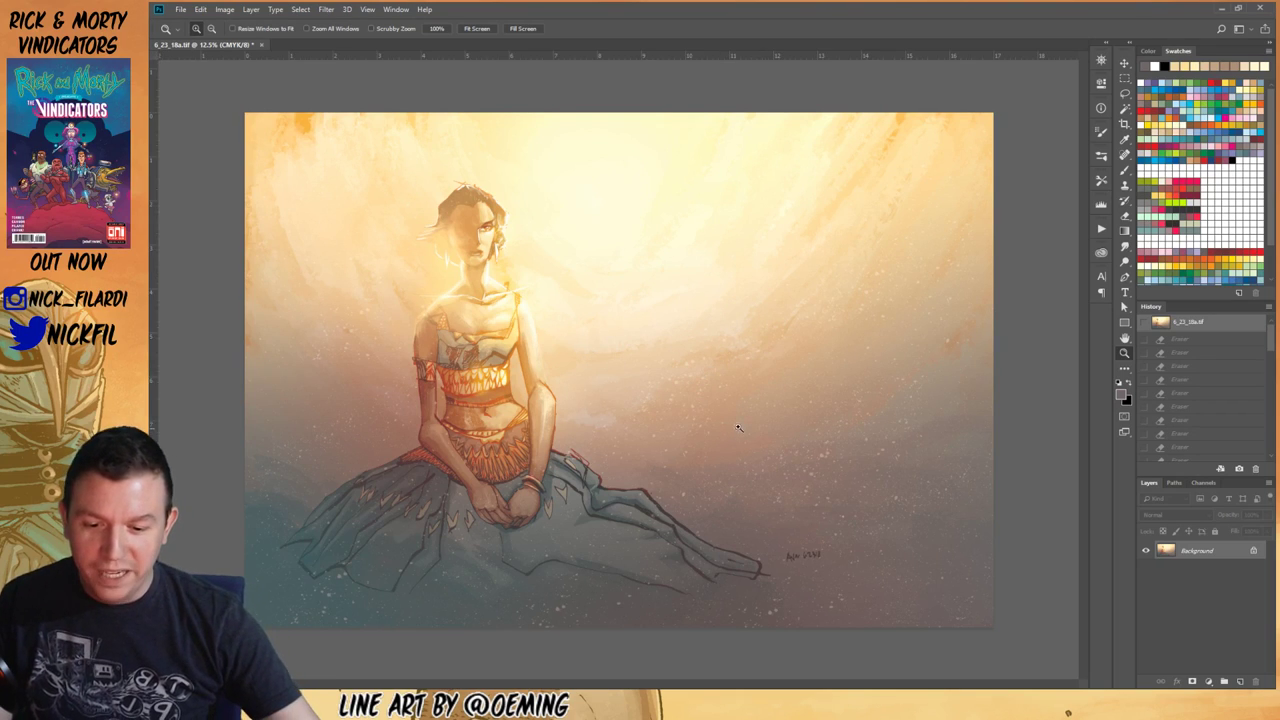
Step: Examine the painting both as a whole composition and in detail around the figure's face
{"action": "left_click", "coordinate": [647, 343]}
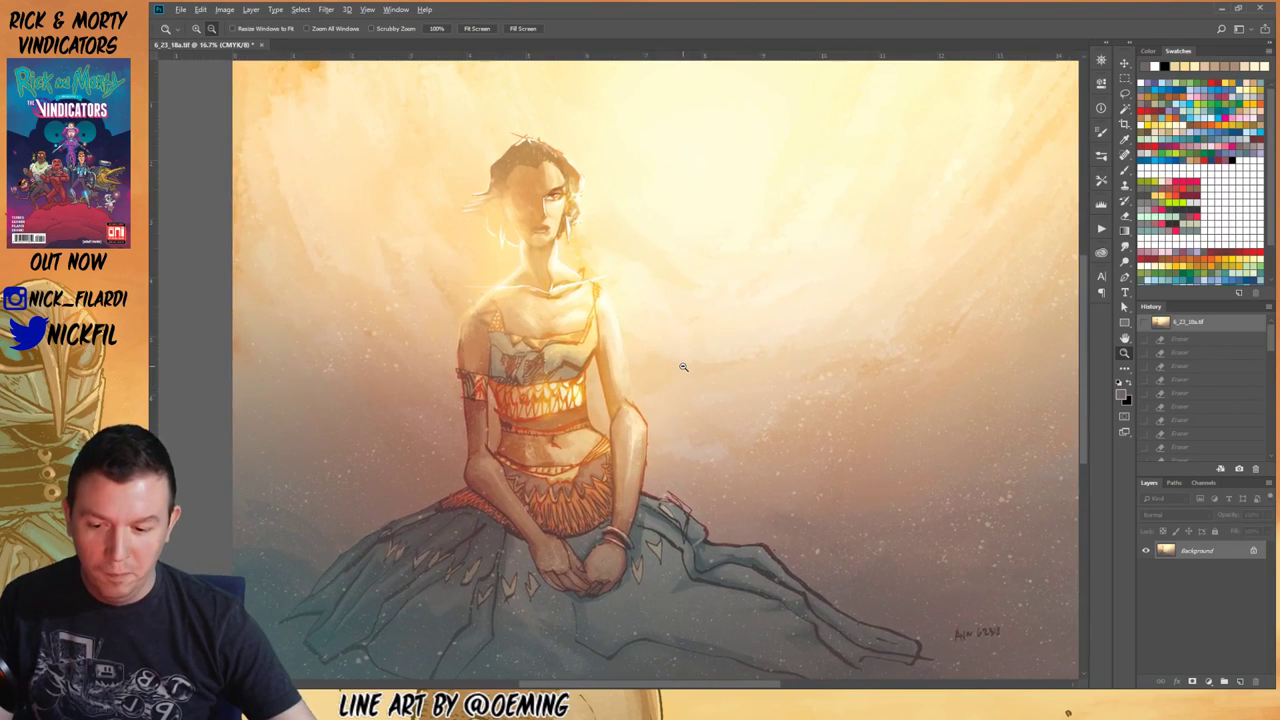
{"action": "left_click", "coordinate": [683, 366], "text": "alt"}
{"action": "left_click", "coordinate": [683, 366], "text": "alt"}
{"action": "left_click_drag", "start_coordinate": [709, 409], "coordinate": [683, 381]}
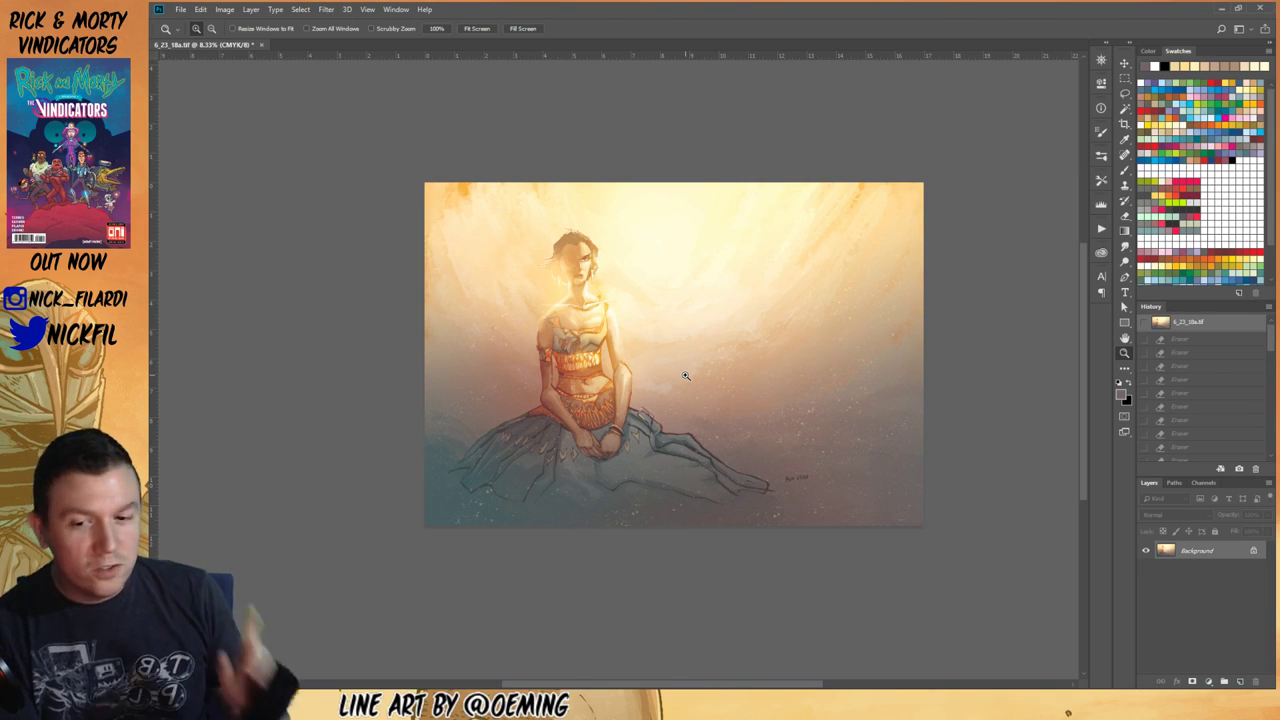
{"action": "left_click", "coordinate": [666, 309]}
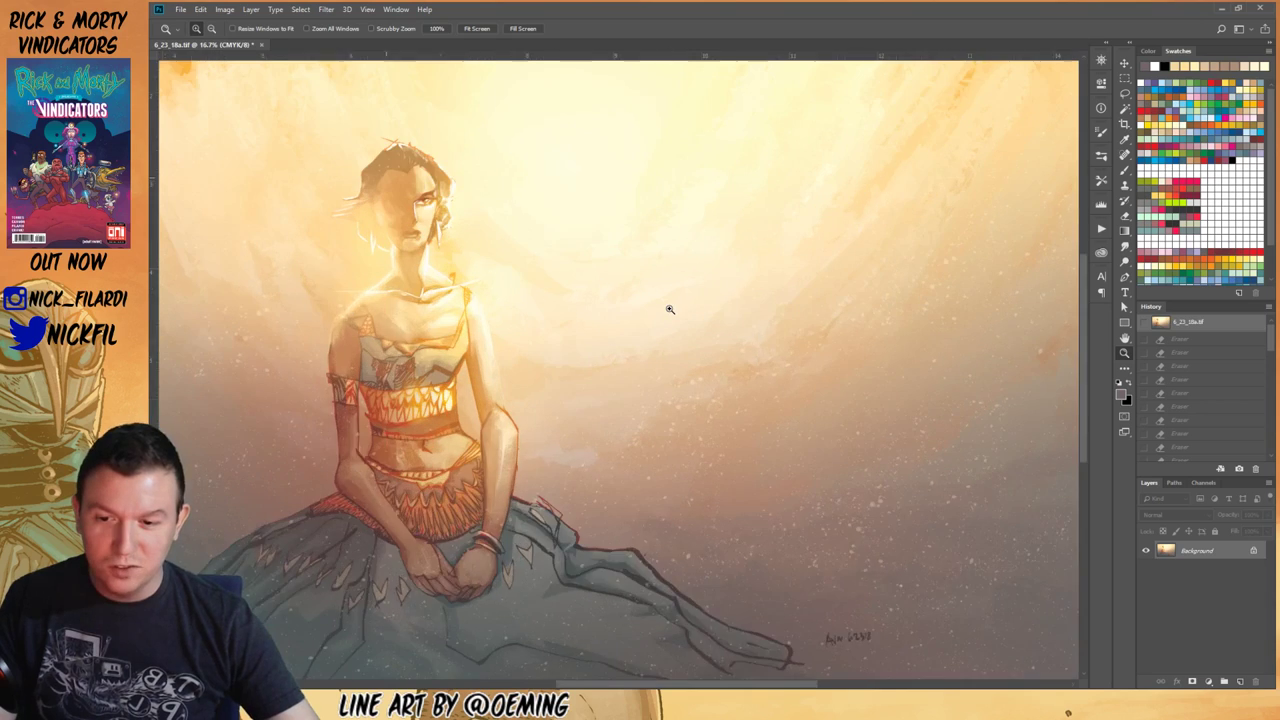
{"action": "left_click_drag", "start_coordinate": [570, 287], "coordinate": [826, 400]}
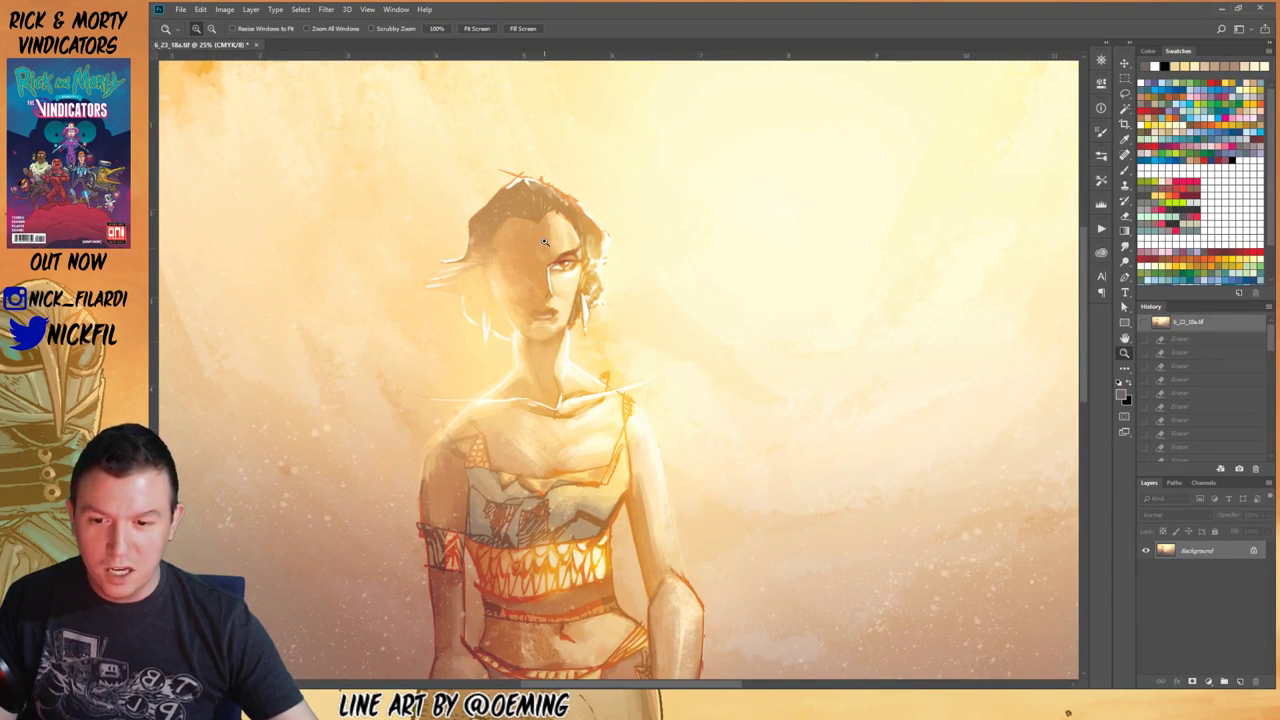
{"action": "left_click_drag", "start_coordinate": [543, 221], "coordinate": [612, 282]}
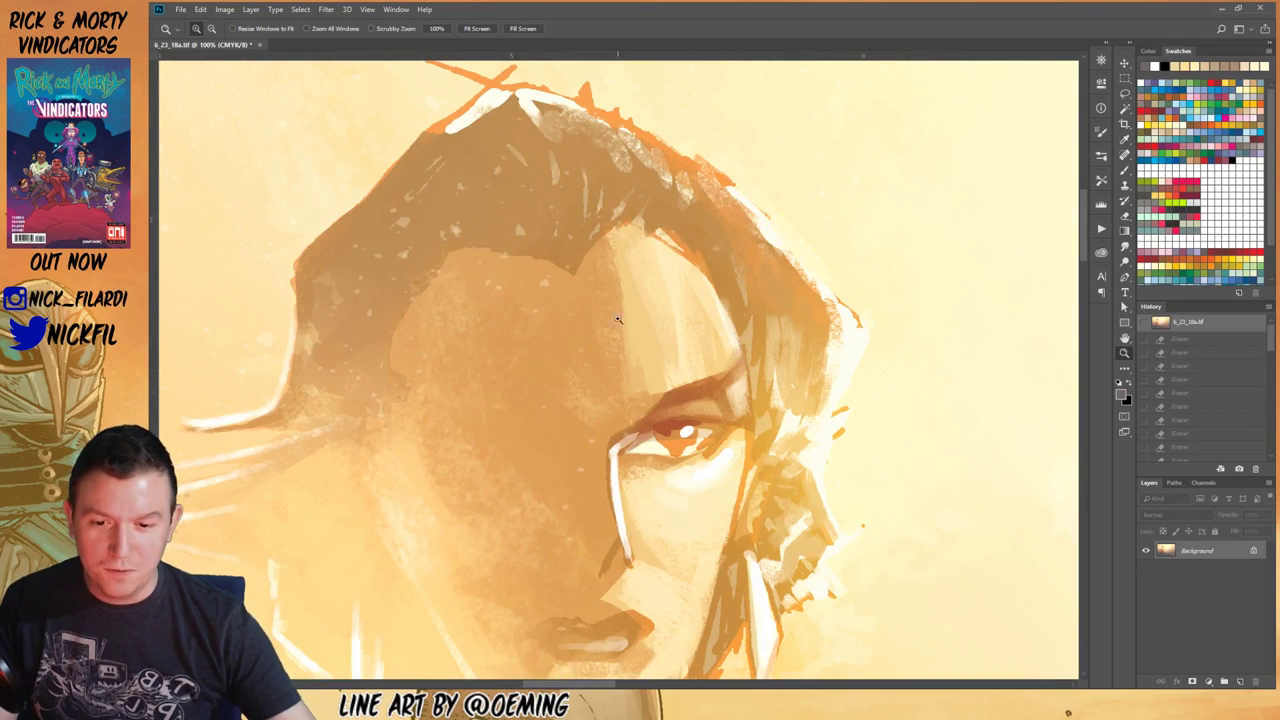
{"action": "left_click", "coordinate": [620, 324], "text": "alt"}
{"action": "left_click", "coordinate": [620, 324], "text": "alt"}
{"action": "left_click", "coordinate": [620, 324], "text": "alt"}
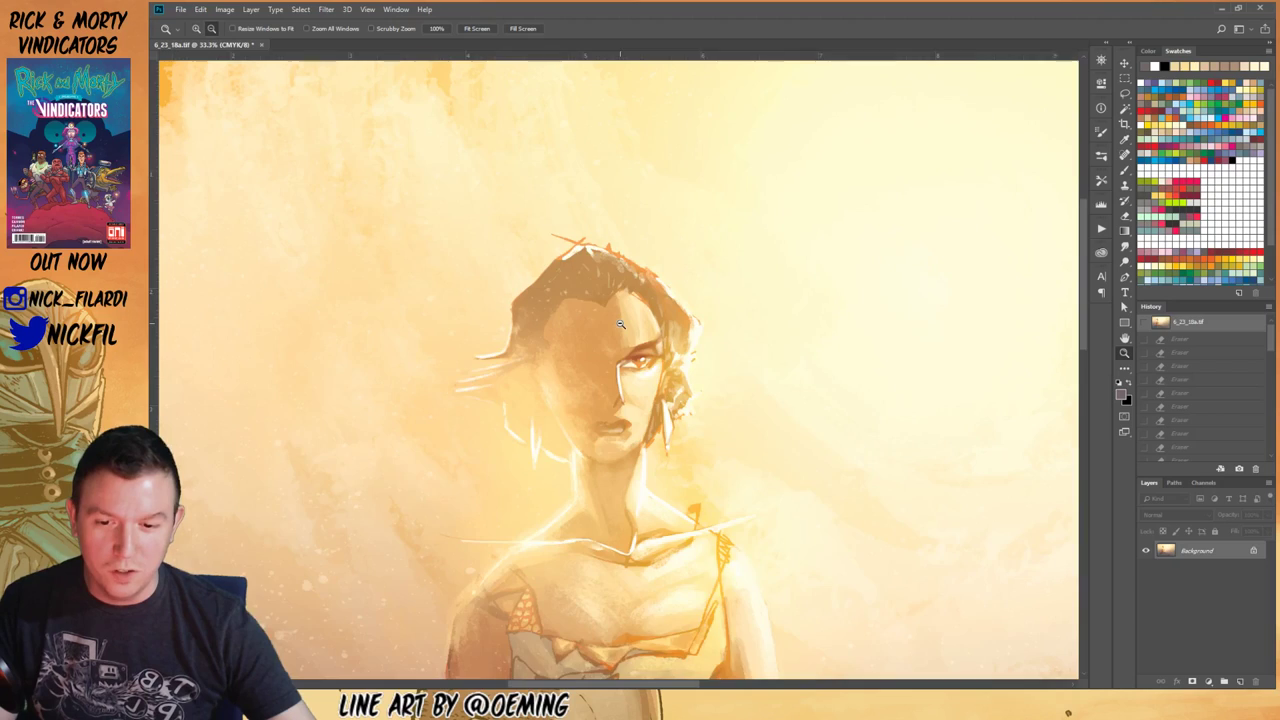
{"action": "left_click", "coordinate": [620, 324], "text": "alt"}
{"action": "left_click_drag", "start_coordinate": [708, 470], "coordinate": [678, 368]}
{"action": "left_click", "coordinate": [635, 297], "text": "alt"}
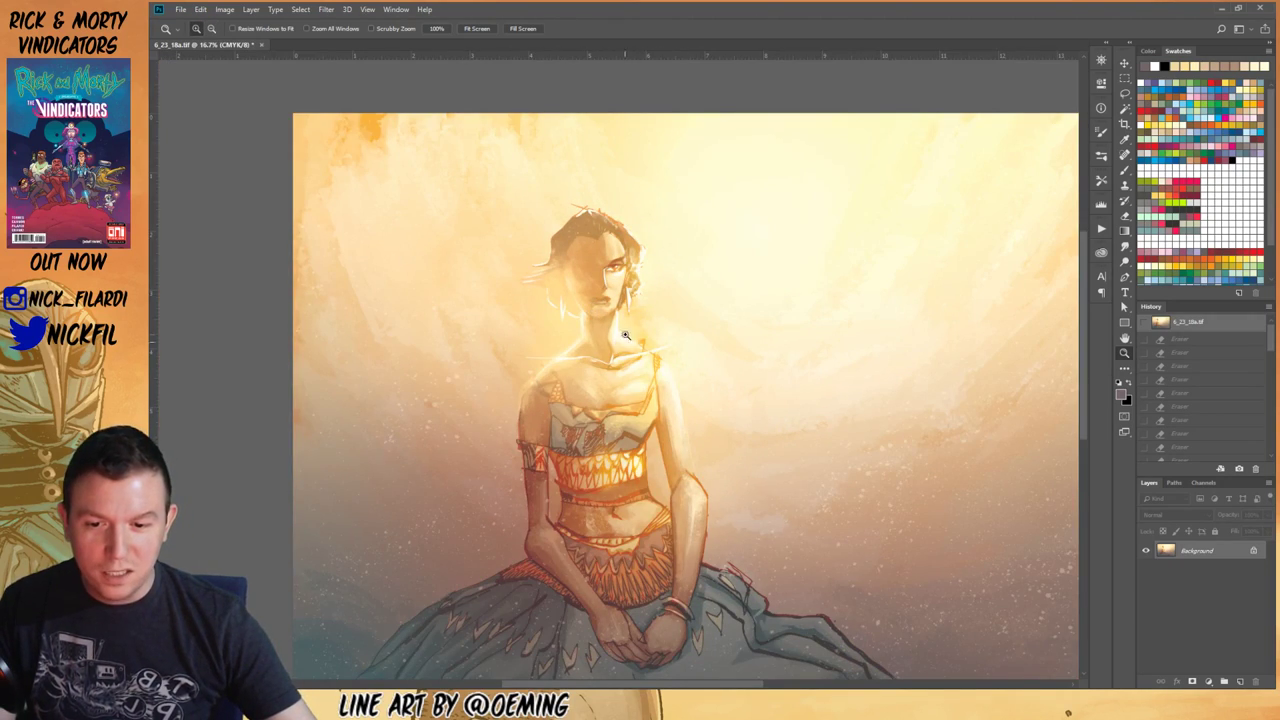
{"action": "left_click_drag", "start_coordinate": [607, 266], "coordinate": [636, 278]}
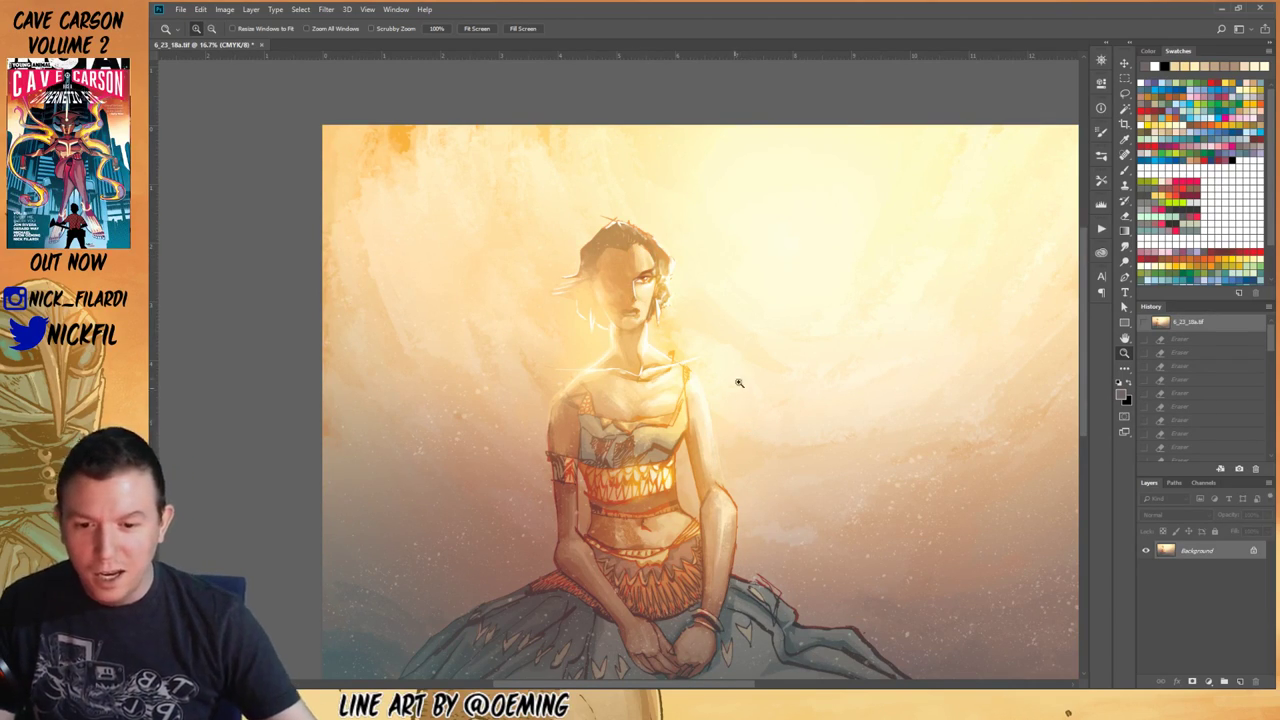
{"action": "left_click", "coordinate": [816, 406], "text": "alt"}
{"action": "left_click_drag", "start_coordinate": [820, 416], "coordinate": [732, 381]}
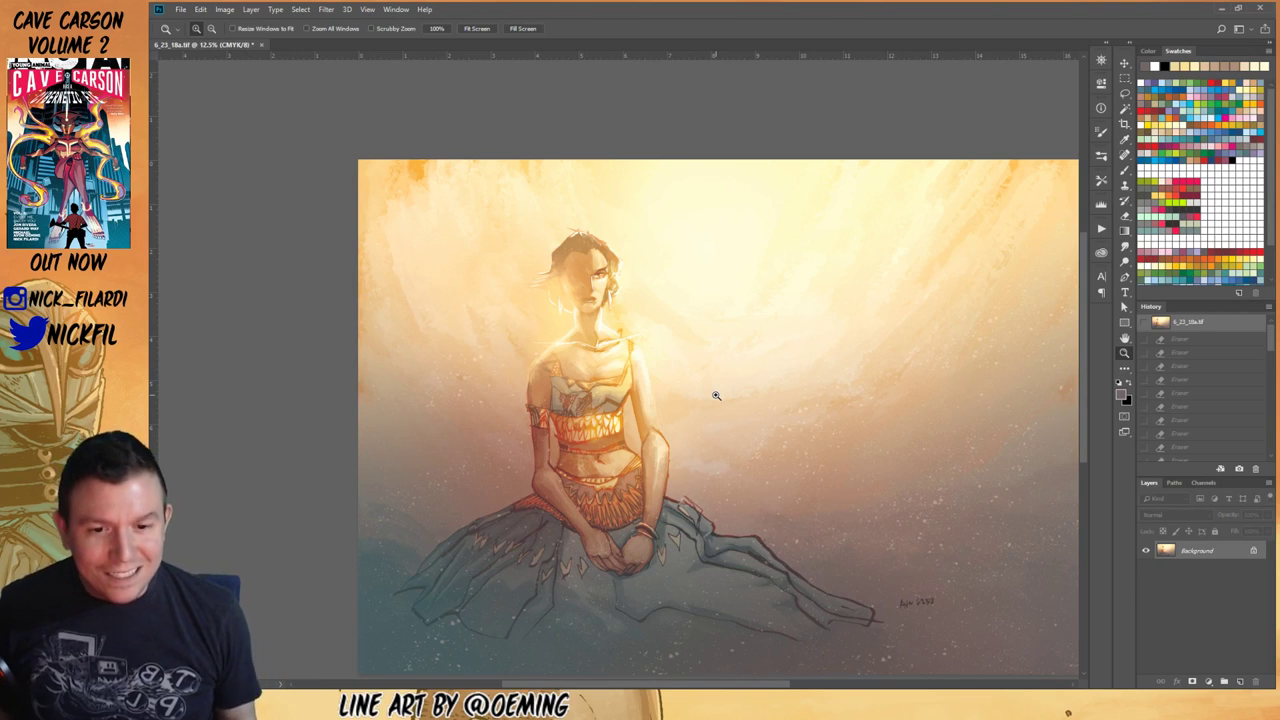
{"action": "left_click", "coordinate": [706, 363], "text": "alt"}
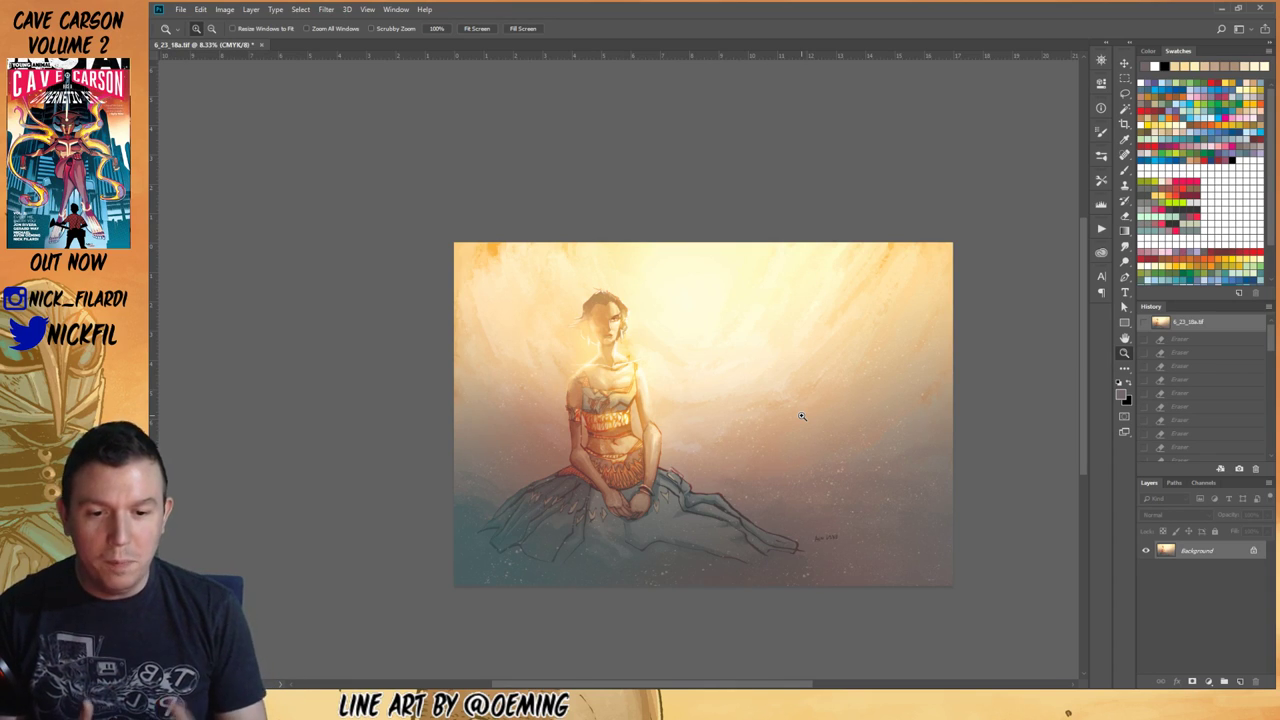
Step: Place two vertical guides on the painting, one through the figure's face and one just beyond the feet
{"action": "left_click_drag", "start_coordinate": [152, 255], "coordinate": [698, 290]}
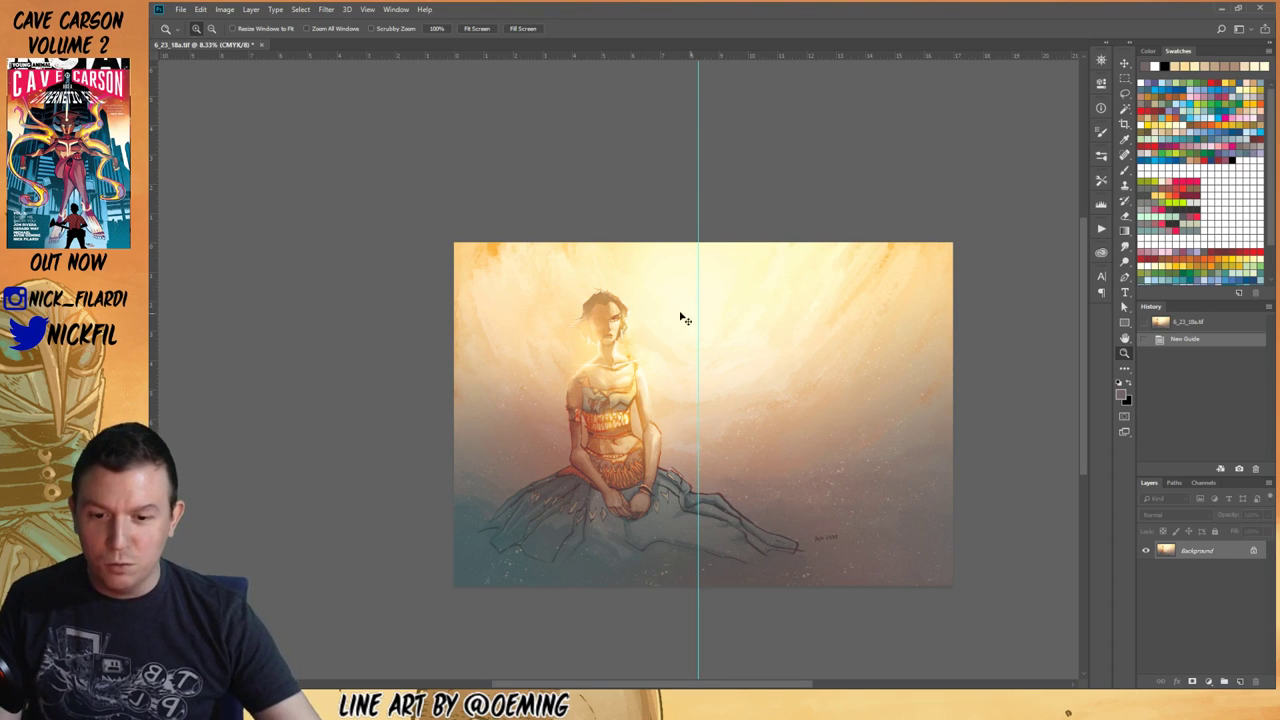
{"action": "key", "text": "ctrl+z"}
{"action": "left_click_drag", "start_coordinate": [157, 262], "coordinate": [612, 290]}
{"action": "left_click_drag", "start_coordinate": [155, 240], "coordinate": [805, 283]}
{"action": "left_click", "coordinate": [804, 284]}
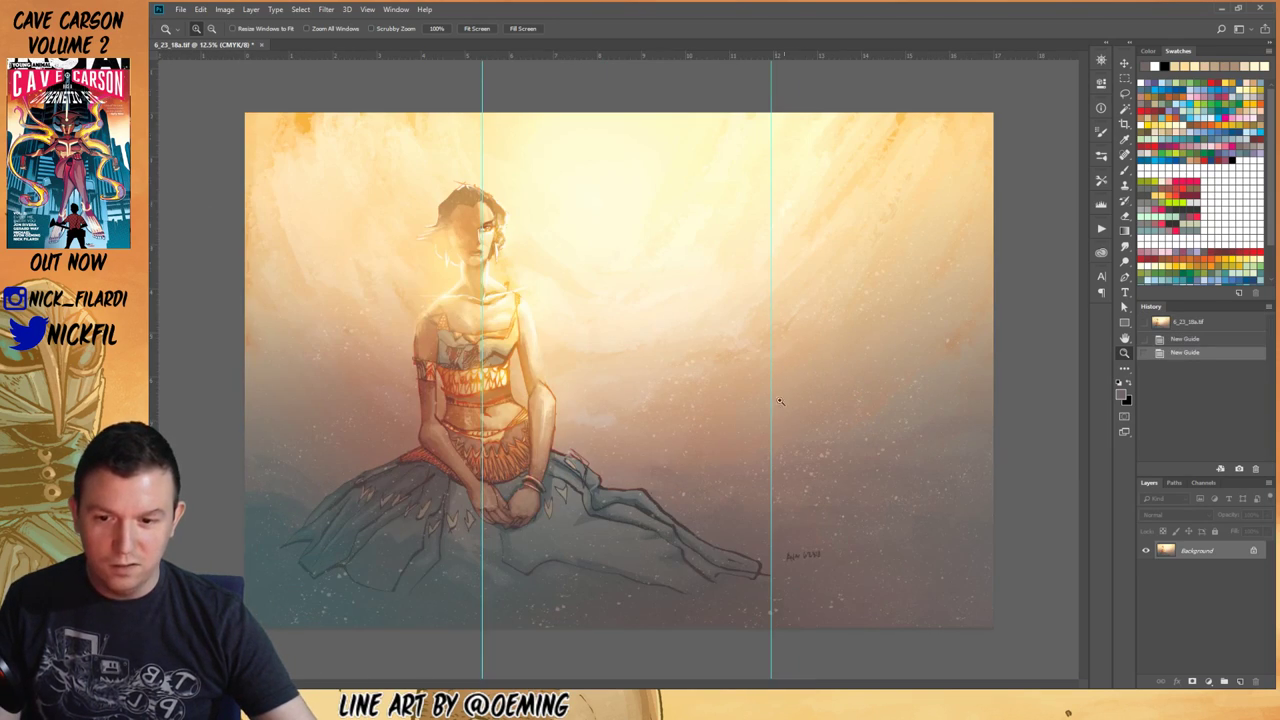
Step: Shift the vertical guide beyond the feet inward so it crosses the figure's lower legs near the feet
{"action": "left_click", "coordinate": [677, 340], "text": "alt"}
{"action": "key", "text": "b"}
{"action": "key", "text": "v"}
{"action": "left_click_drag", "start_coordinate": [720, 97], "coordinate": [700, 234]}
{"action": "key", "text": "z"}
{"action": "left_click", "coordinate": [638, 308], "text": "alt"}
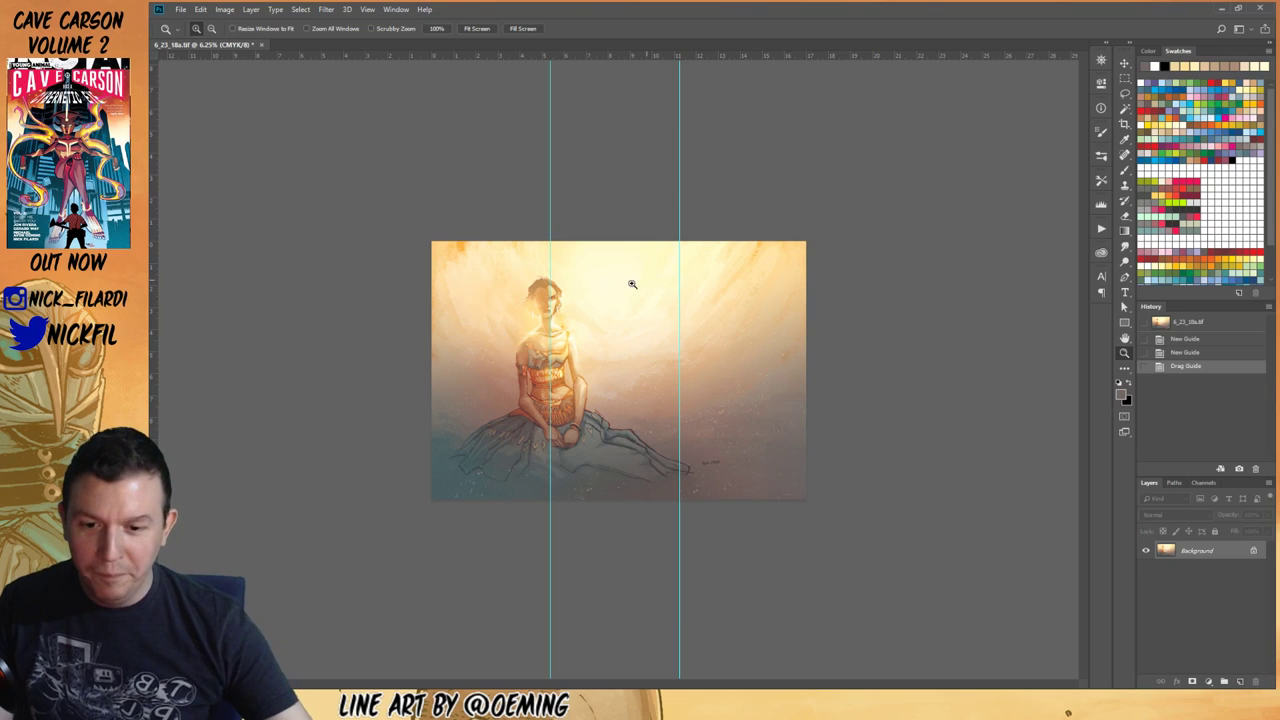
{"action": "left_click", "coordinate": [618, 328]}
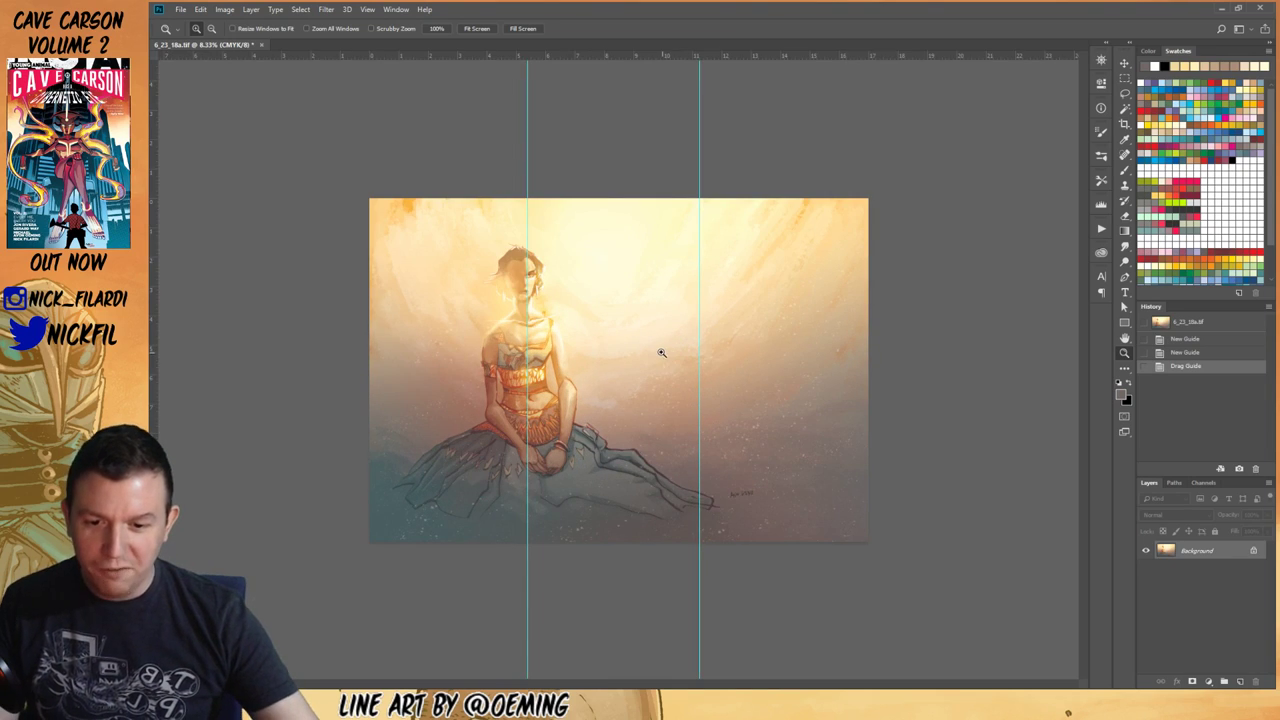
Step: Remove both vertical guides from the painting
{"action": "key", "text": "v"}
{"action": "left_click_drag", "start_coordinate": [699, 162], "coordinate": [152, 168]}
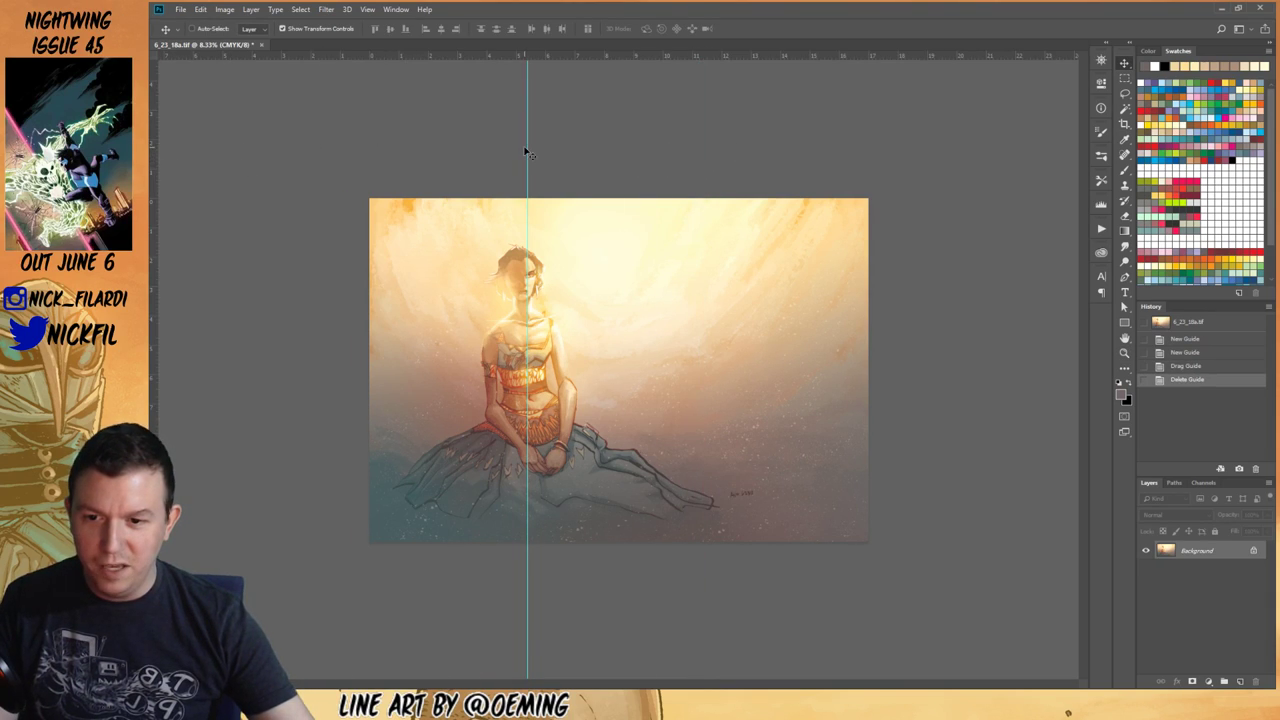
{"action": "left_click_drag", "start_coordinate": [527, 148], "coordinate": [153, 136]}
{"action": "key", "text": "z"}
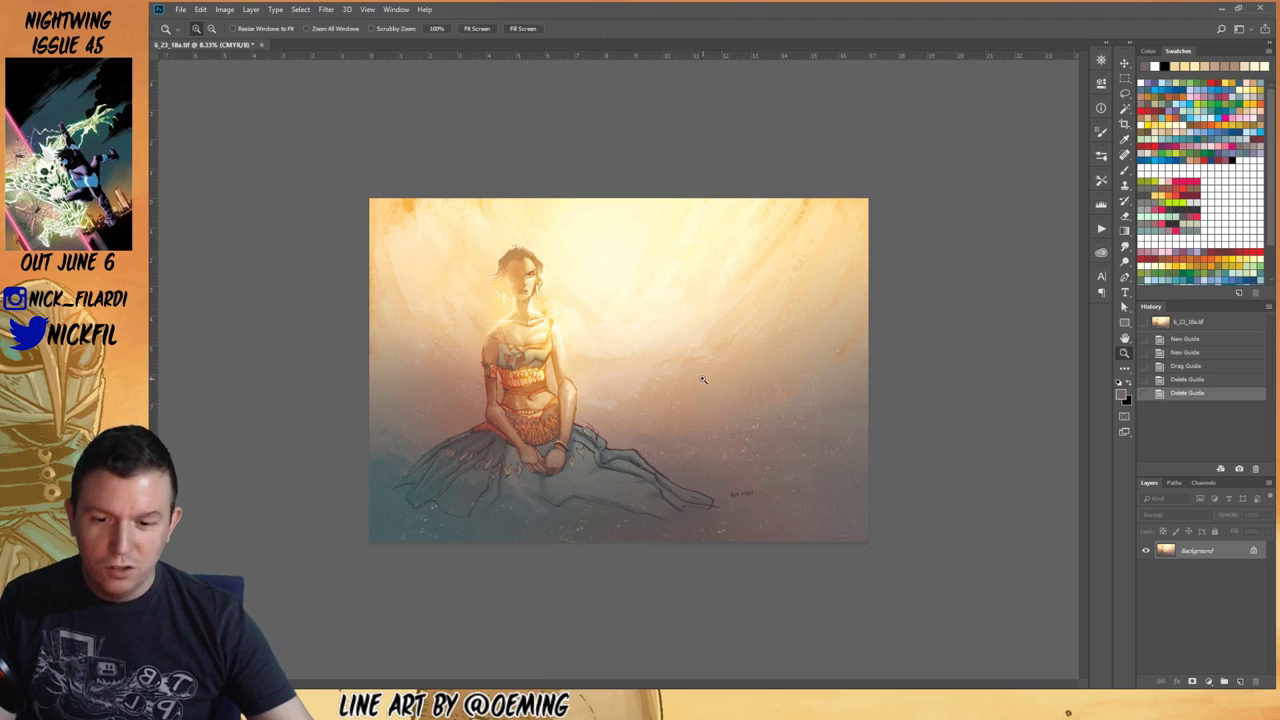
Step: Check the document's colour channels and add a new empty layer above the Background
{"action": "left_click", "coordinate": [683, 376]}
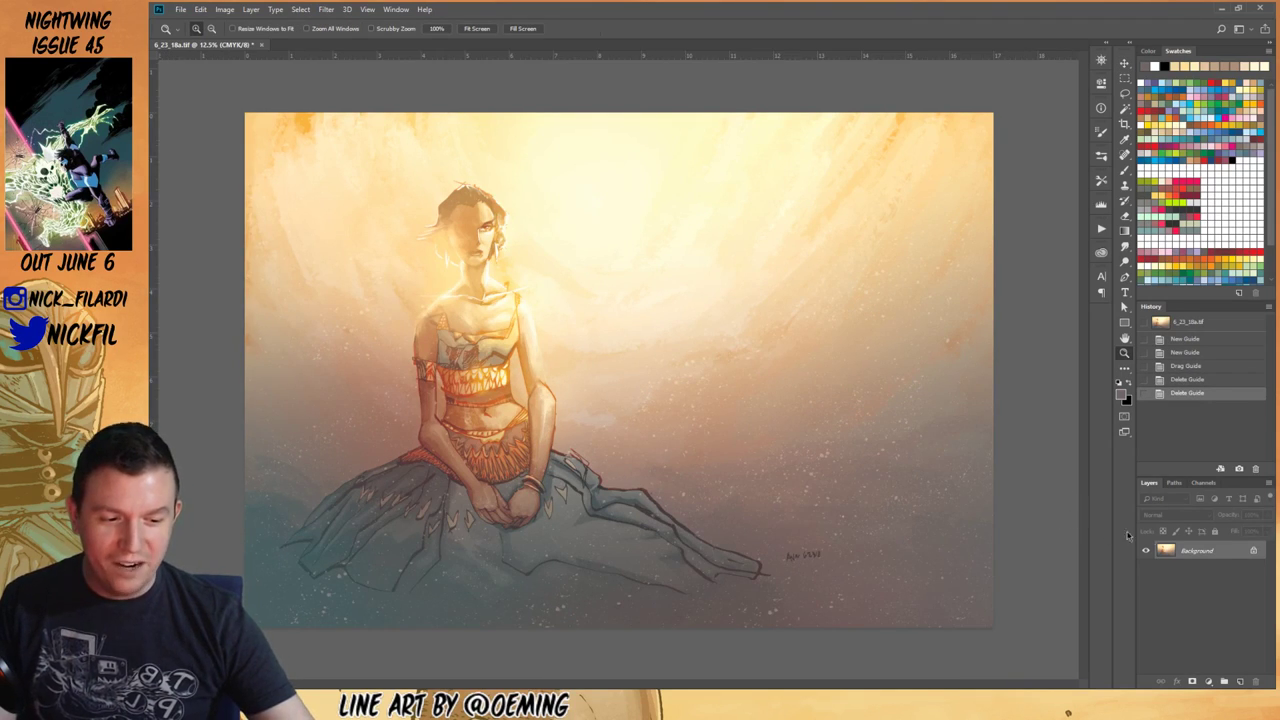
{"action": "left_click", "coordinate": [1201, 483]}
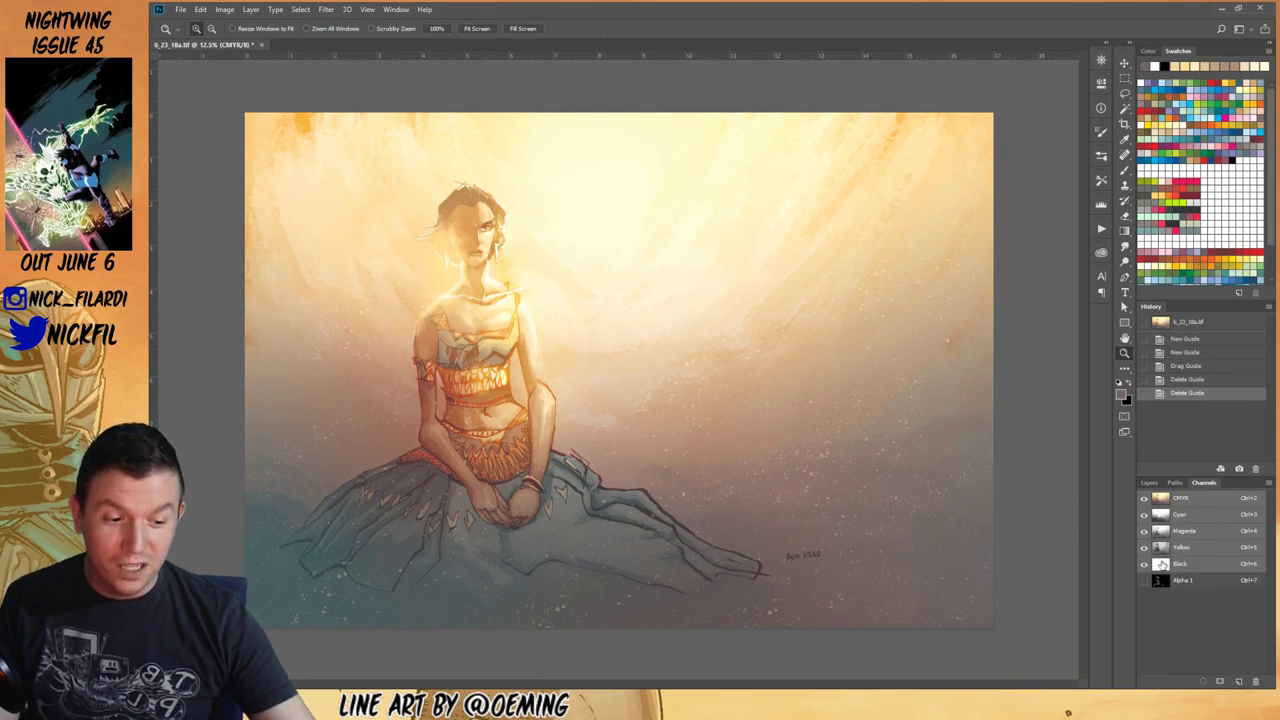
{"action": "left_click", "coordinate": [1151, 483]}
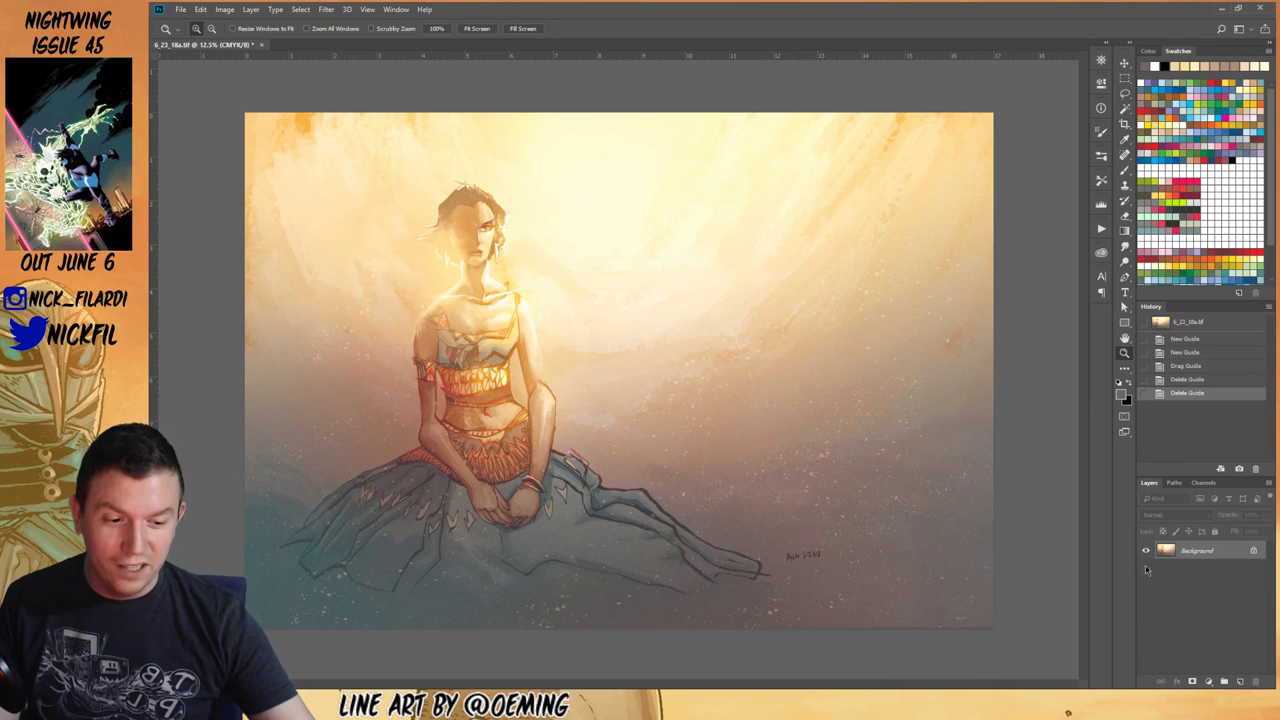
{"action": "left_click", "coordinate": [1240, 681]}
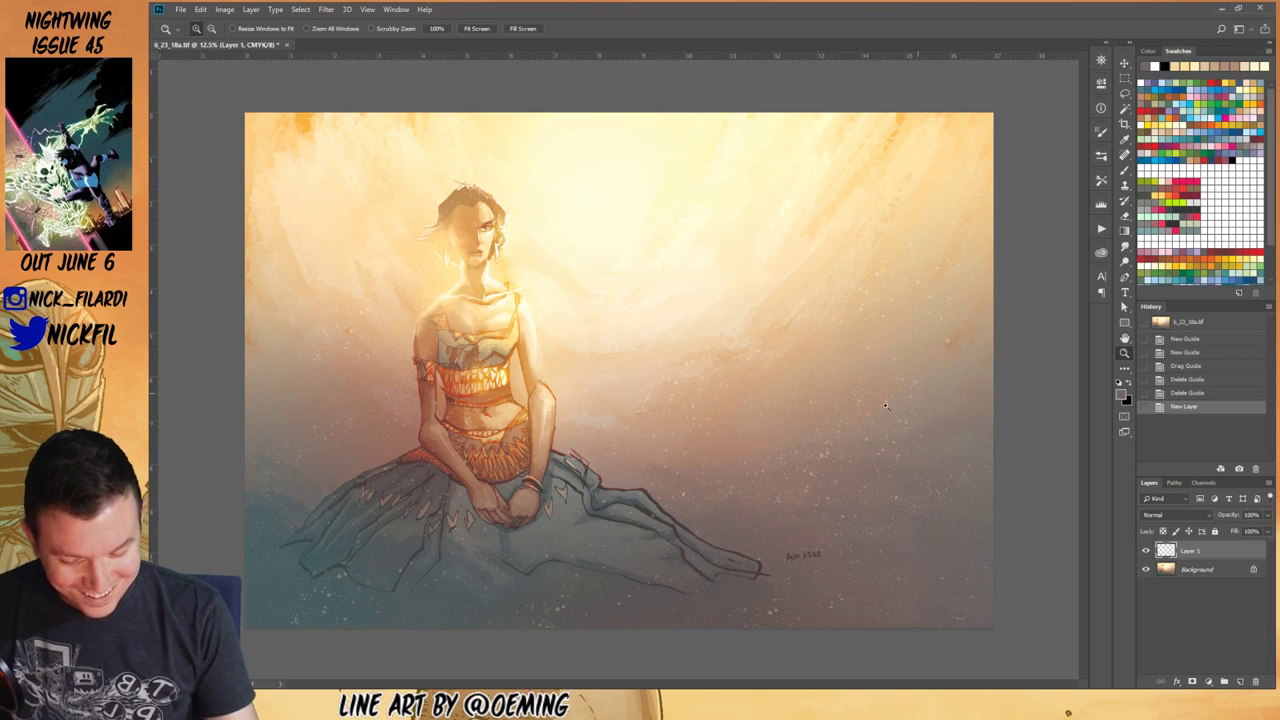
Step: Activate the Brush tool and choose the 500 px rough-edged textured brush preset
{"action": "left_click", "coordinate": [918, 393], "text": "alt"}
{"action": "left_click", "coordinate": [1124, 170]}
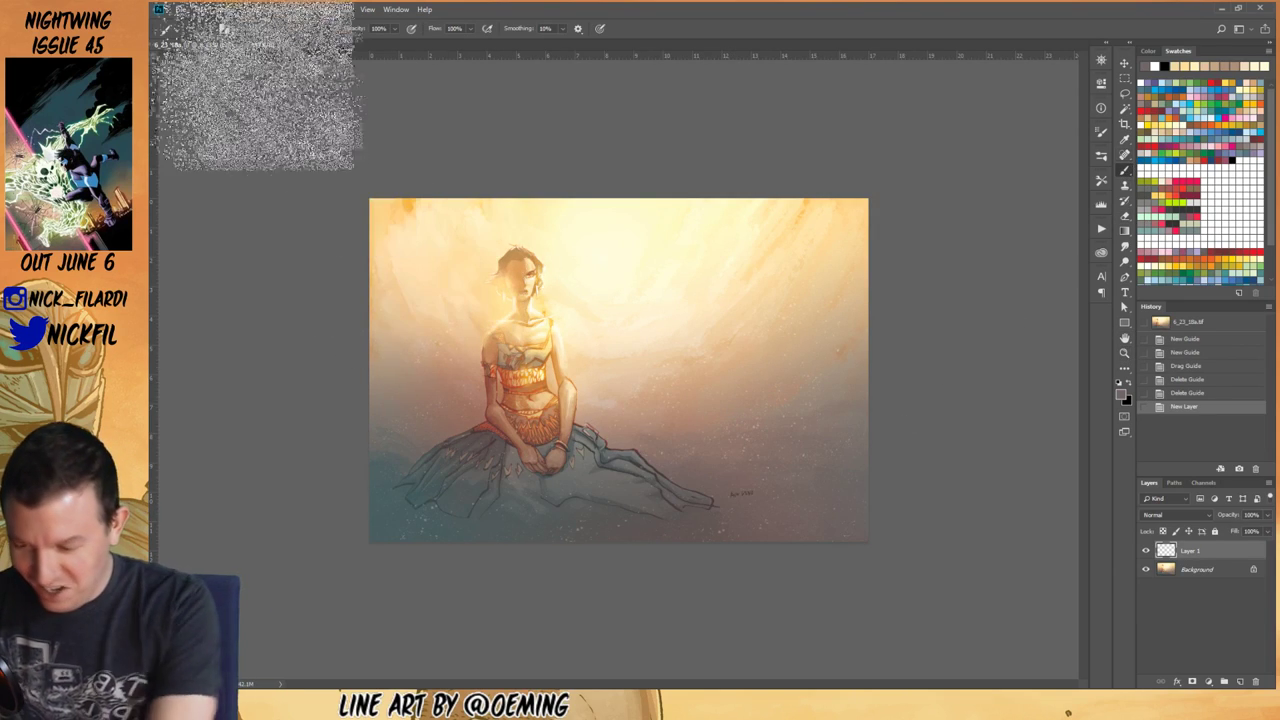
{"action": "left_click", "coordinate": [197, 30]}
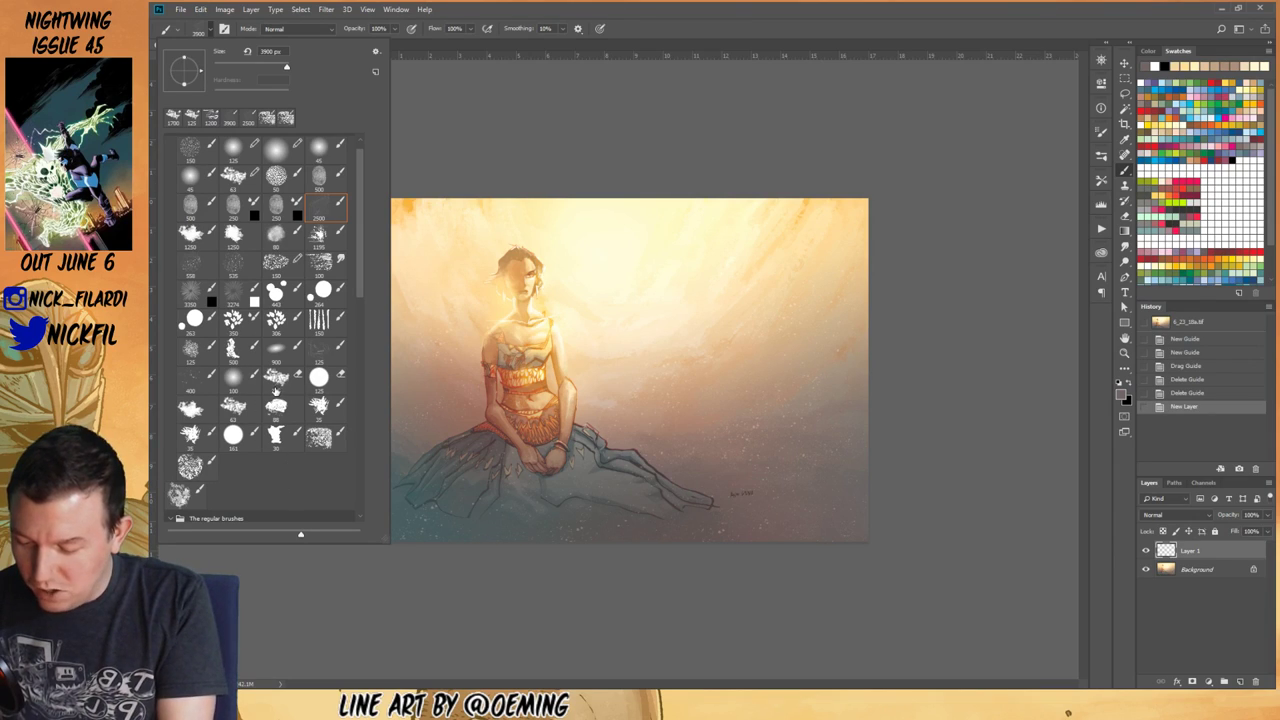
{"action": "key", "text": "e"}
{"action": "left_click", "coordinate": [276, 378]}
{"action": "key", "text": "b"}
{"action": "left_click", "coordinate": [276, 434]}
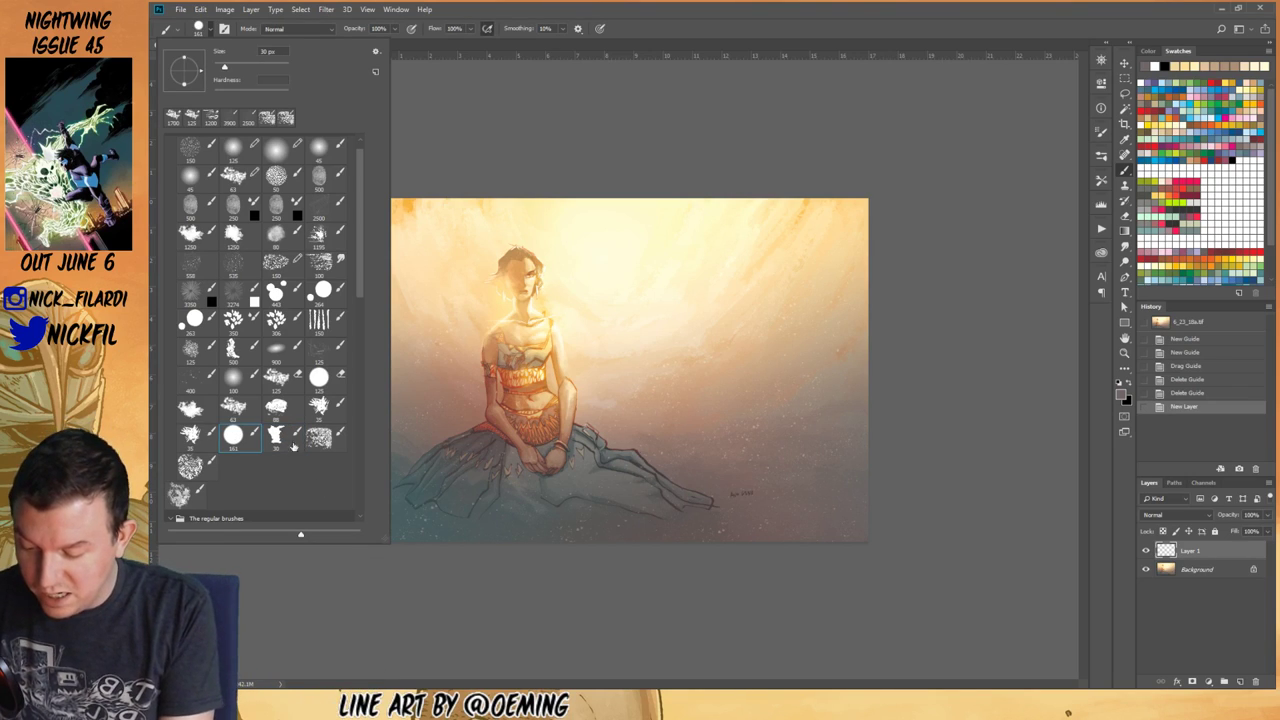
{"action": "left_click", "coordinate": [276, 405]}
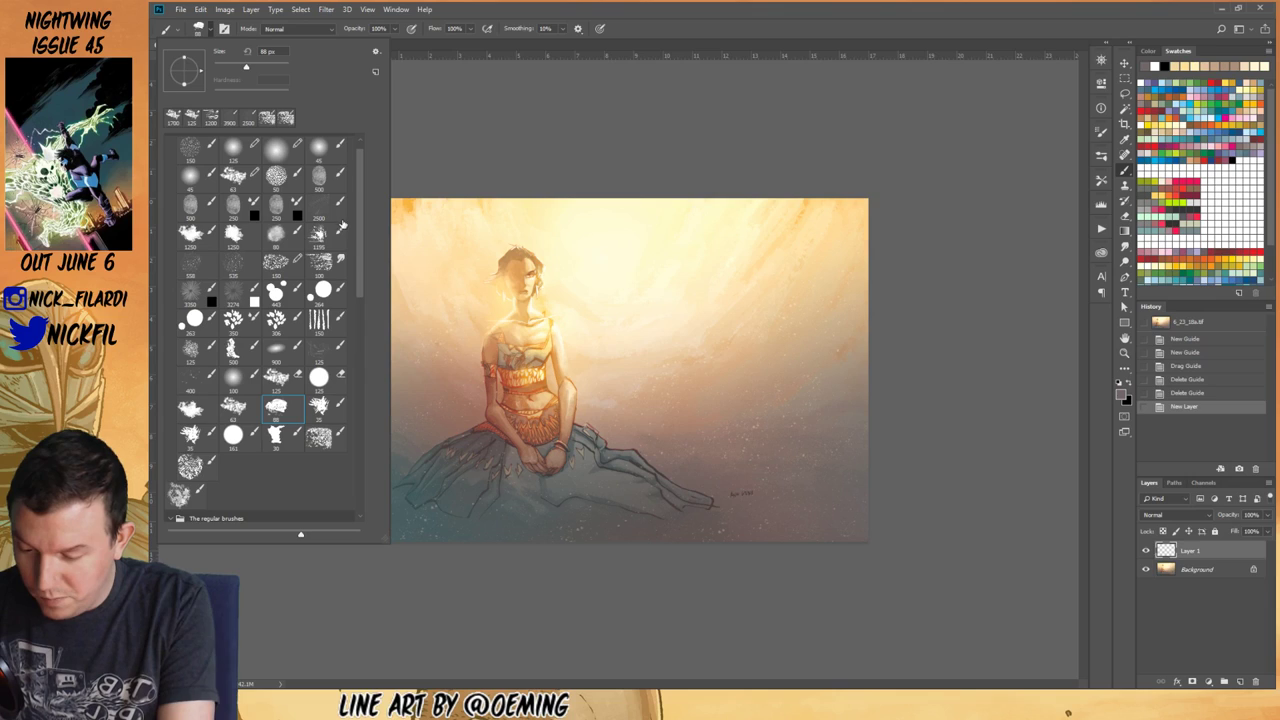
{"action": "left_click", "coordinate": [246, 353]}
Step: Try broad brush strokes on the new layer over the sky beside the figure, using a pale tan sampled from the painting
{"action": "left_click", "coordinate": [698, 337]}
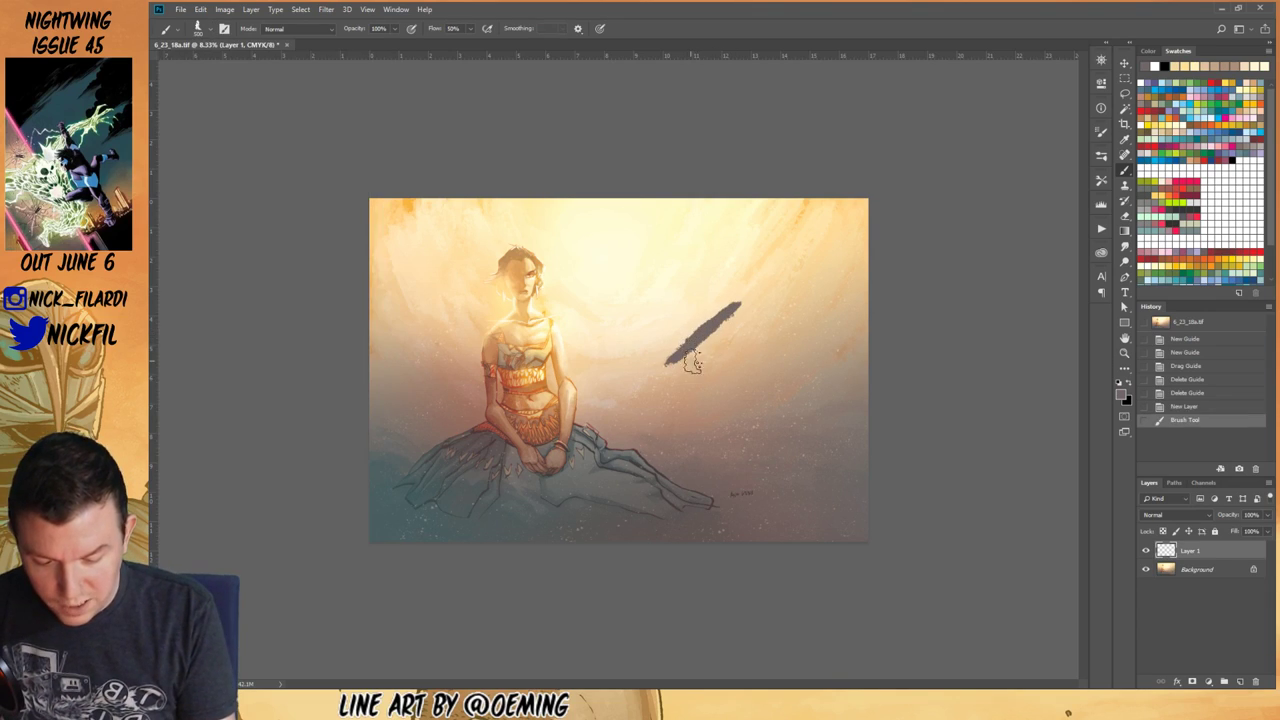
{"action": "left_click", "coordinate": [737, 316], "text": "alt"}
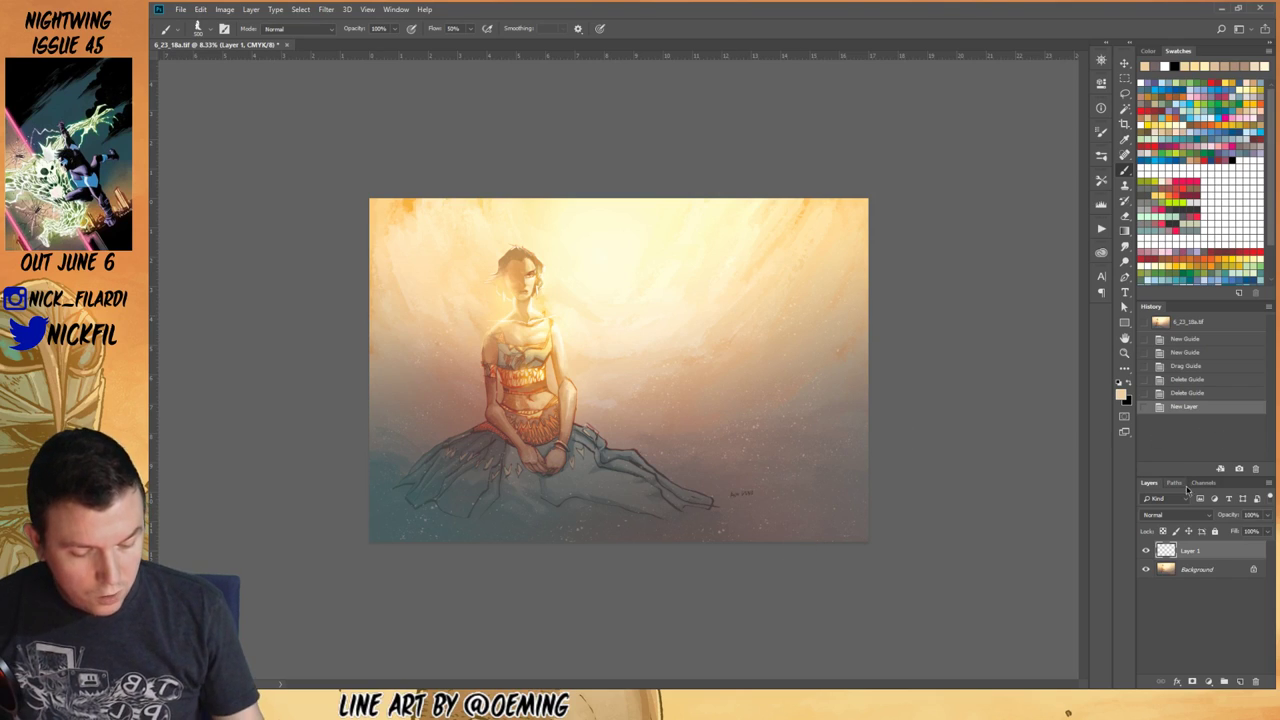
{"action": "left_click", "coordinate": [1124, 338]}
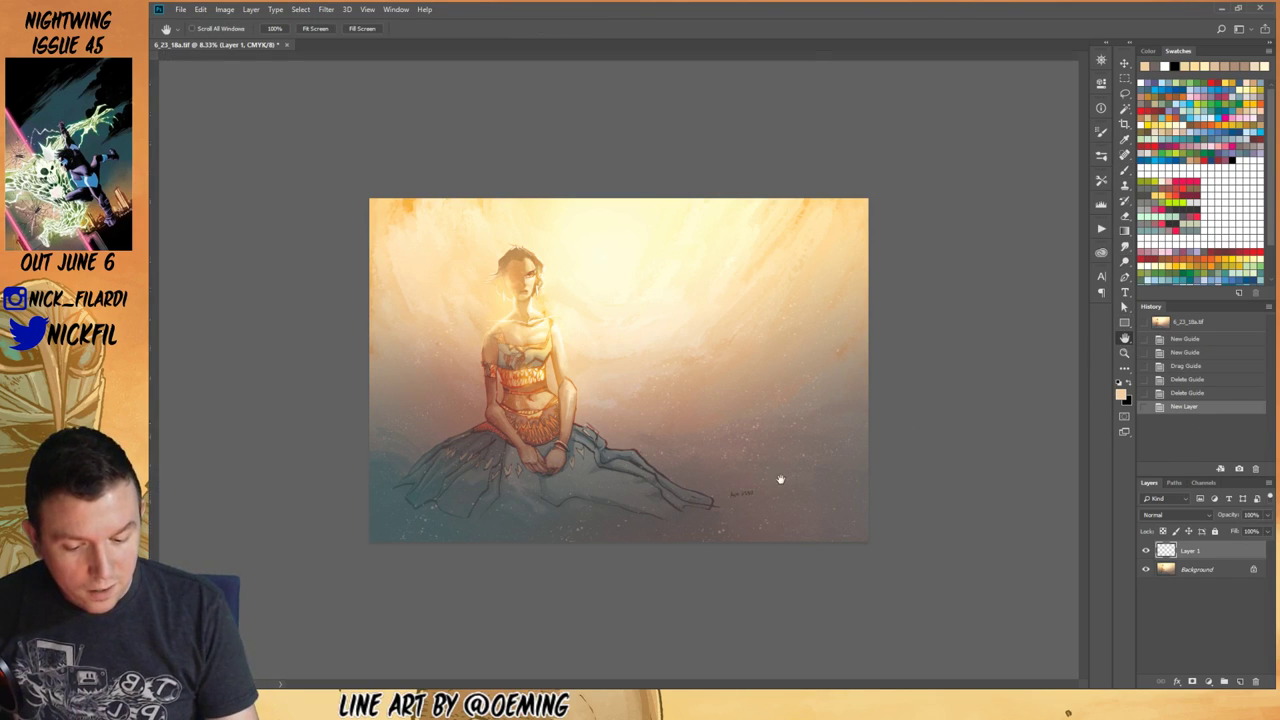
{"action": "left_click", "coordinate": [1124, 170]}
{"action": "left_click", "coordinate": [797, 376]}
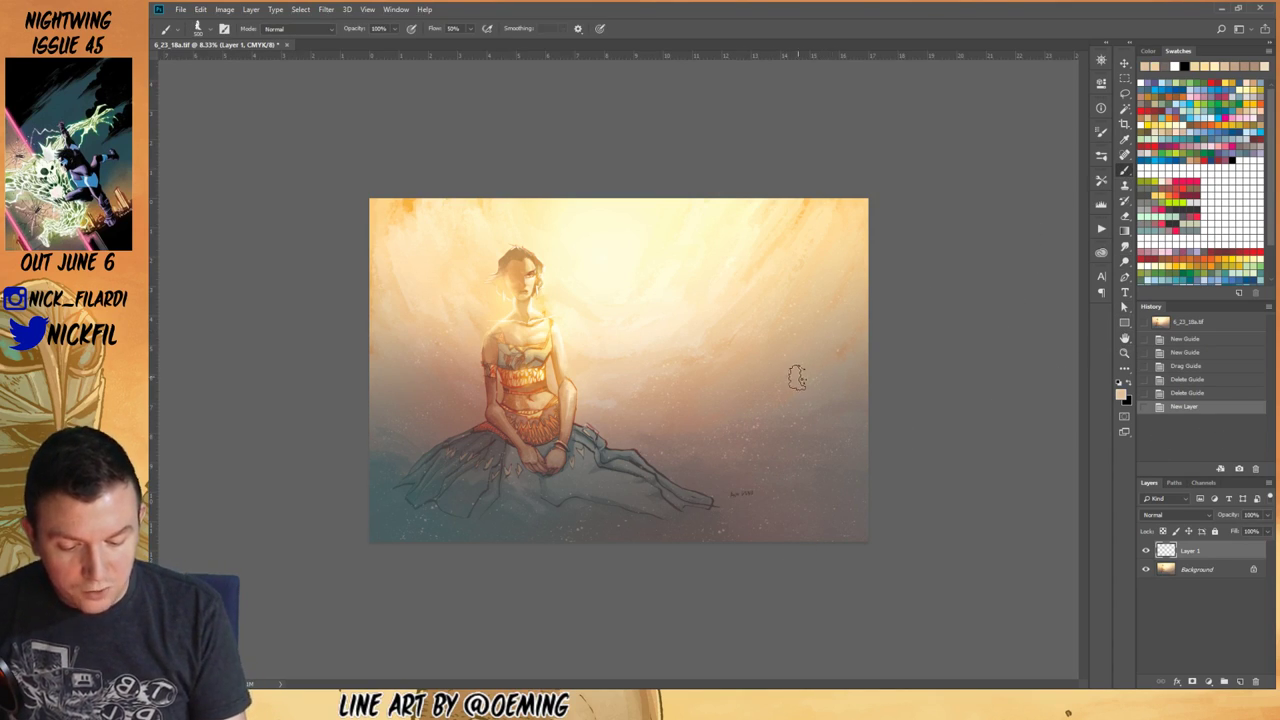
{"action": "mouse_move", "coordinate": [850, 302]}
{"action": "left_mouse_down"}
{"action": "mouse_move", "coordinate": [777, 360]}
{"action": "mouse_move", "coordinate": [855, 322]}
{"action": "left_mouse_up"}
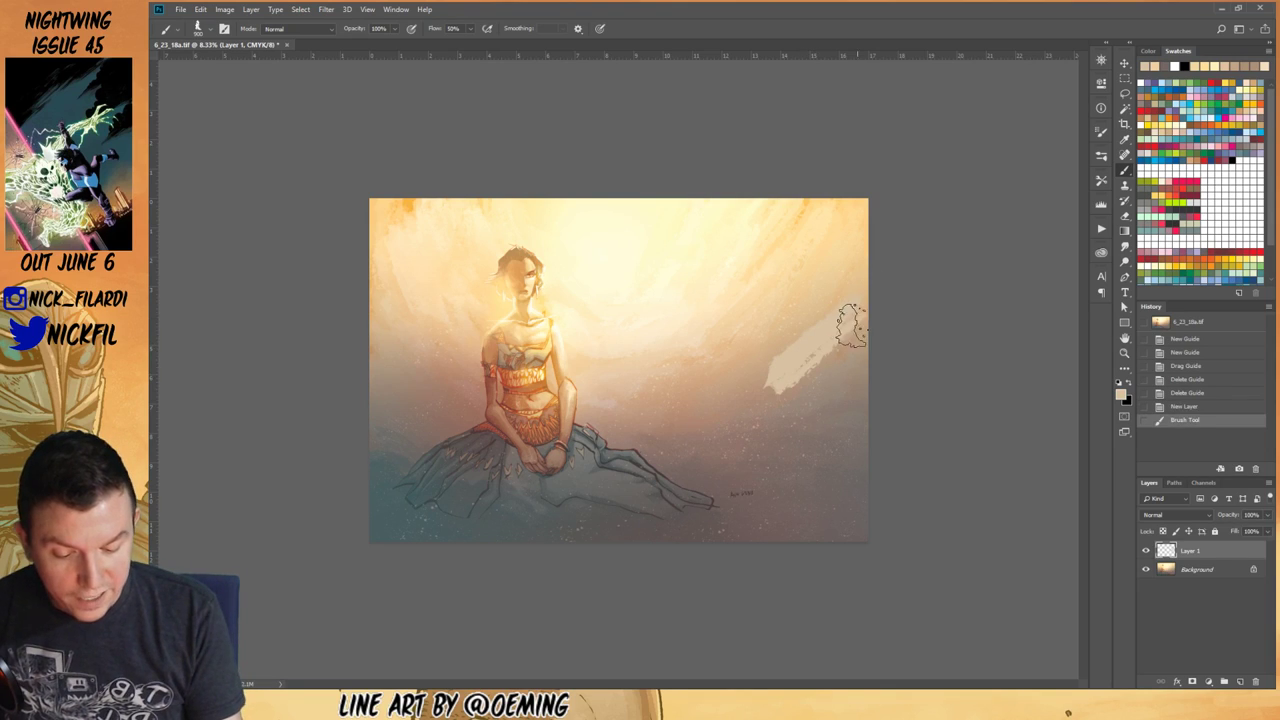
{"action": "left_click", "coordinate": [300, 29]}
{"action": "left_click", "coordinate": [305, 45]}
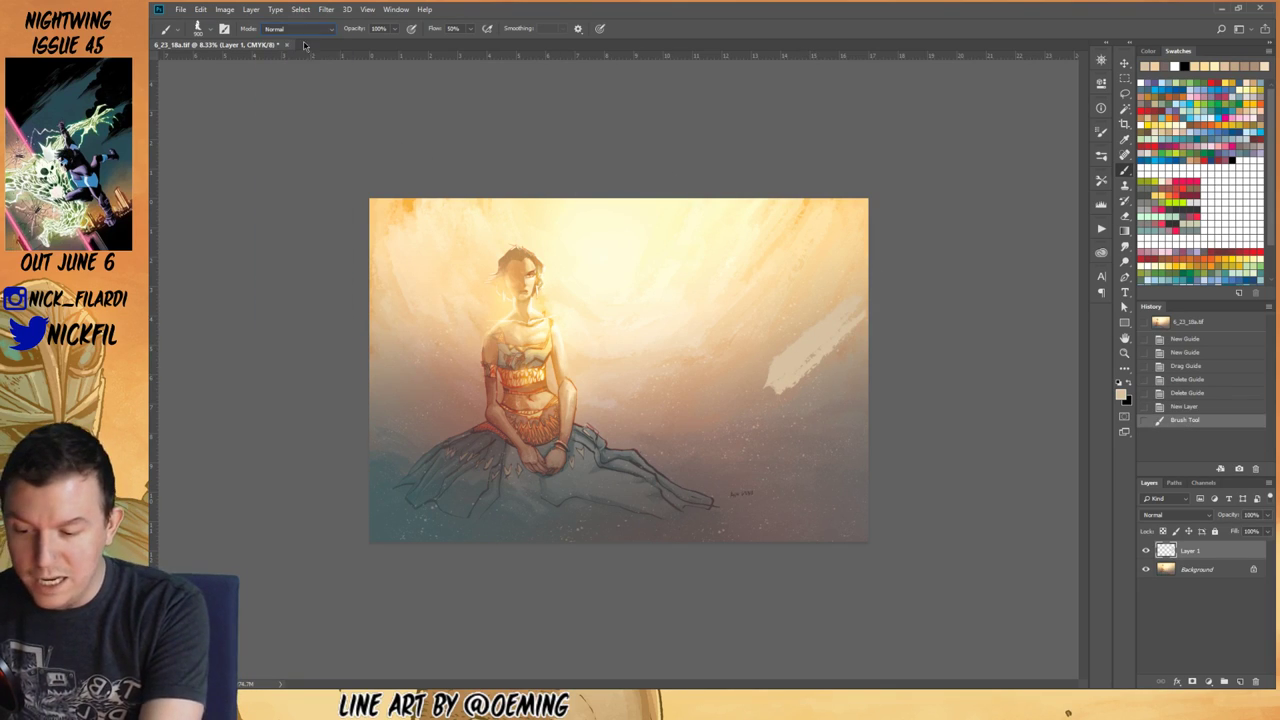
{"action": "left_click", "coordinate": [880, 402]}
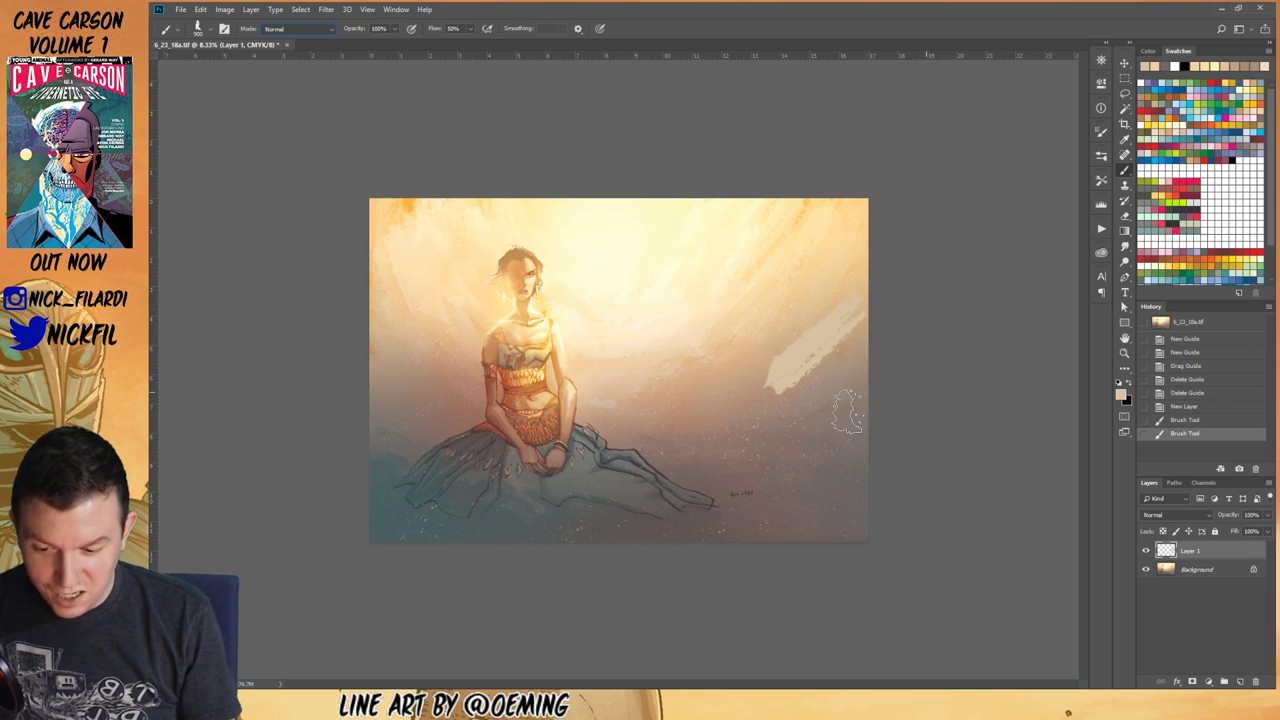
{"action": "left_click", "coordinate": [813, 412]}
Step: Set the brush opacity to 50% and revert the test strokes back to the state with the new empty layer
{"action": "key", "text": "5"}
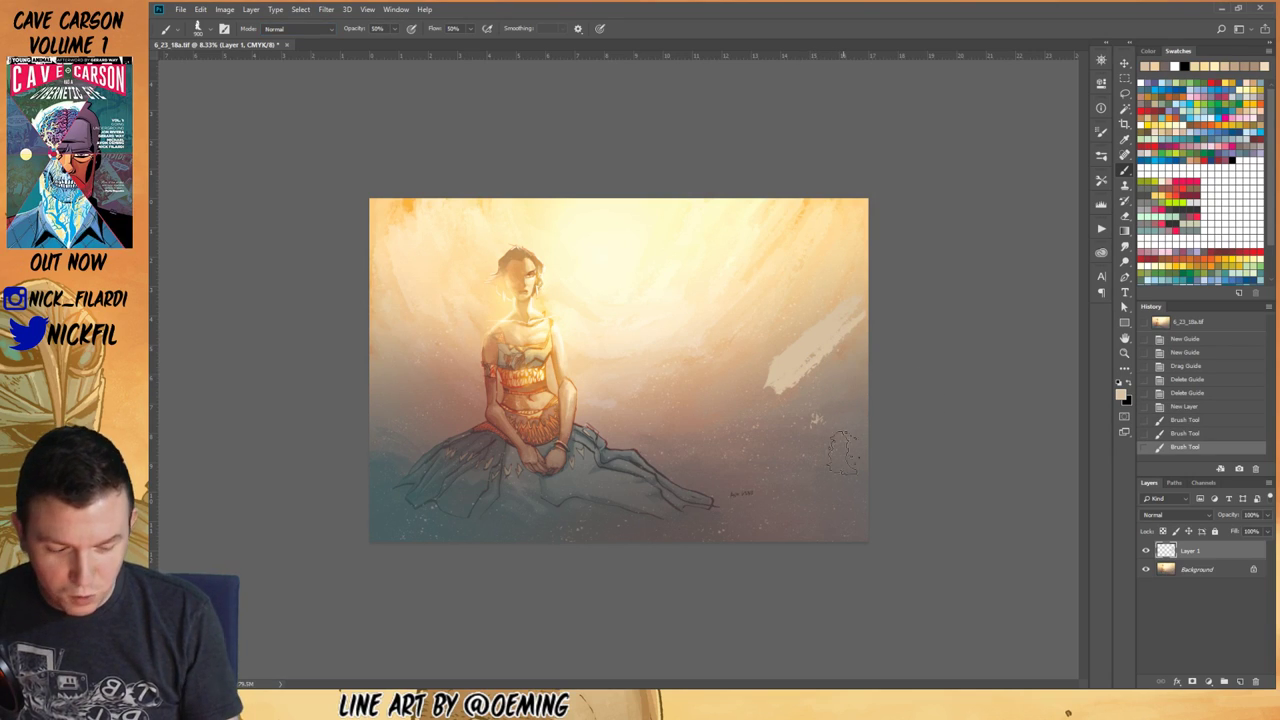
{"action": "left_click", "coordinate": [1185, 420]}
{"action": "left_click", "coordinate": [1185, 406]}
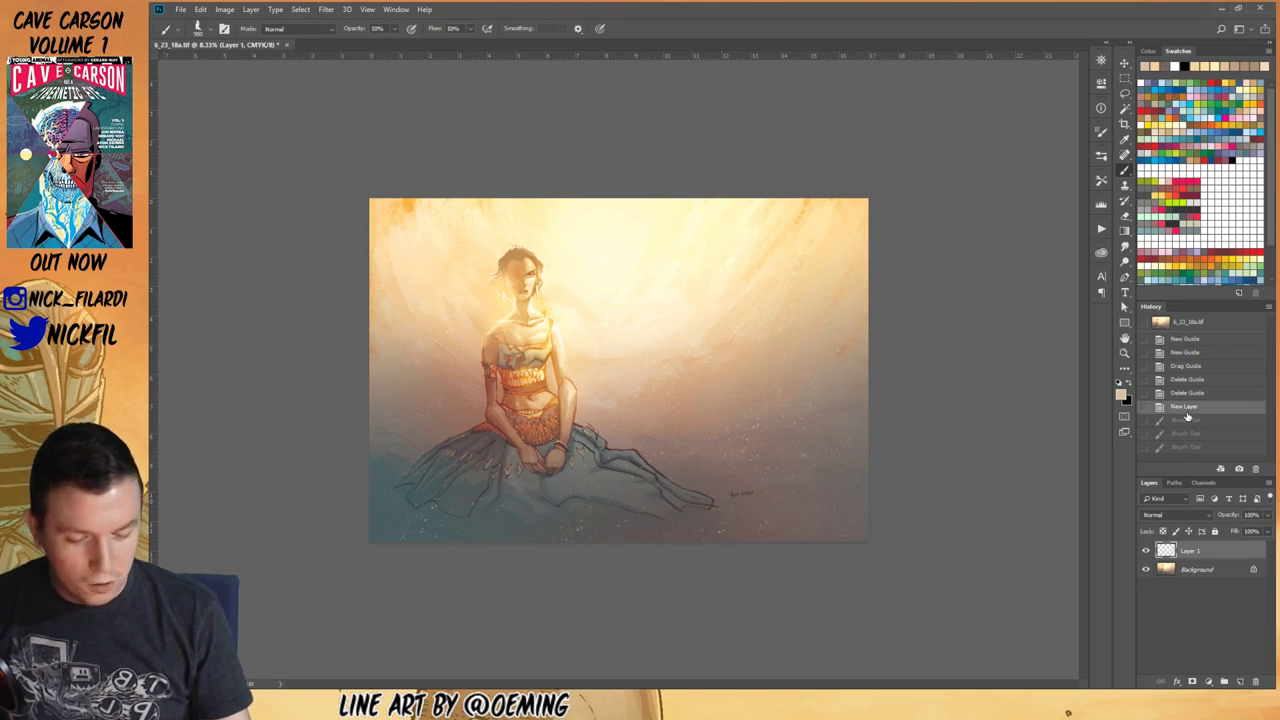
Step: Paint semi-transparent cloud strokes in a sampled darker tan over the sky near the painting's right edge
{"action": "left_click_drag", "start_coordinate": [802, 298], "coordinate": [812, 330]}
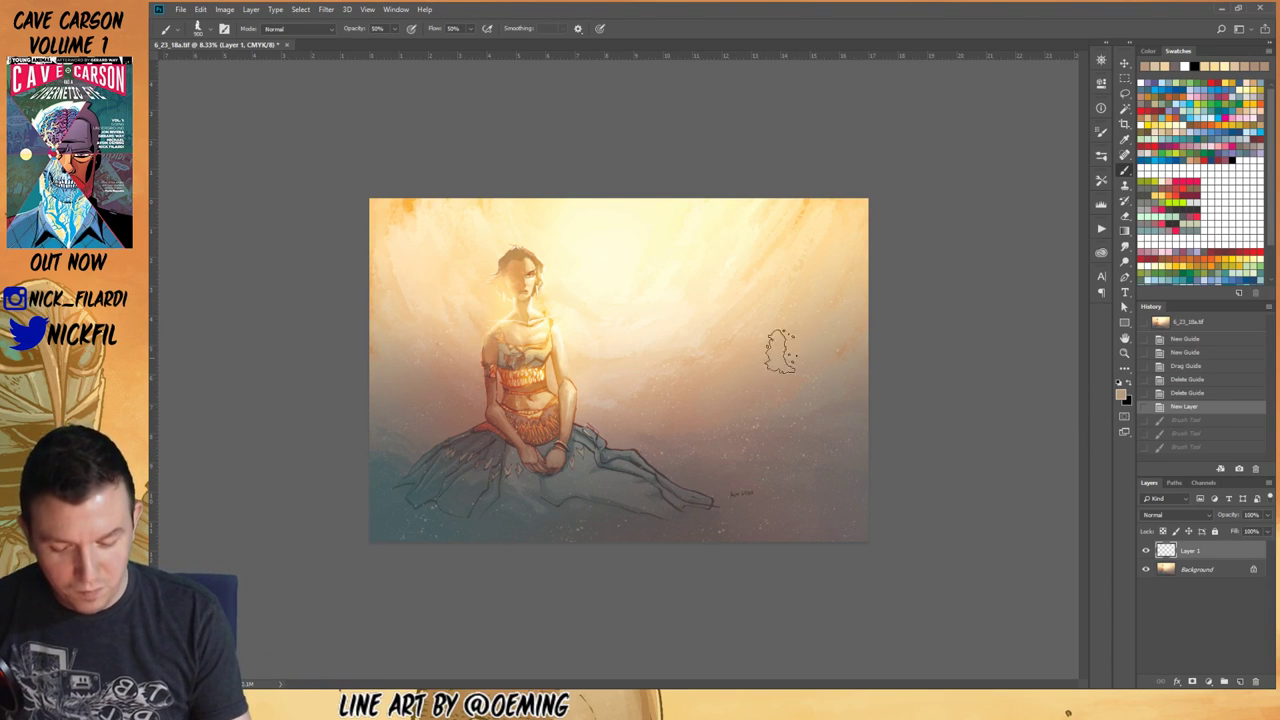
{"action": "left_click_drag", "start_coordinate": [829, 320], "coordinate": [858, 266]}
{"action": "left_click_drag", "start_coordinate": [862, 262], "coordinate": [840, 285]}
{"action": "left_click_drag", "start_coordinate": [798, 343], "coordinate": [792, 401]}
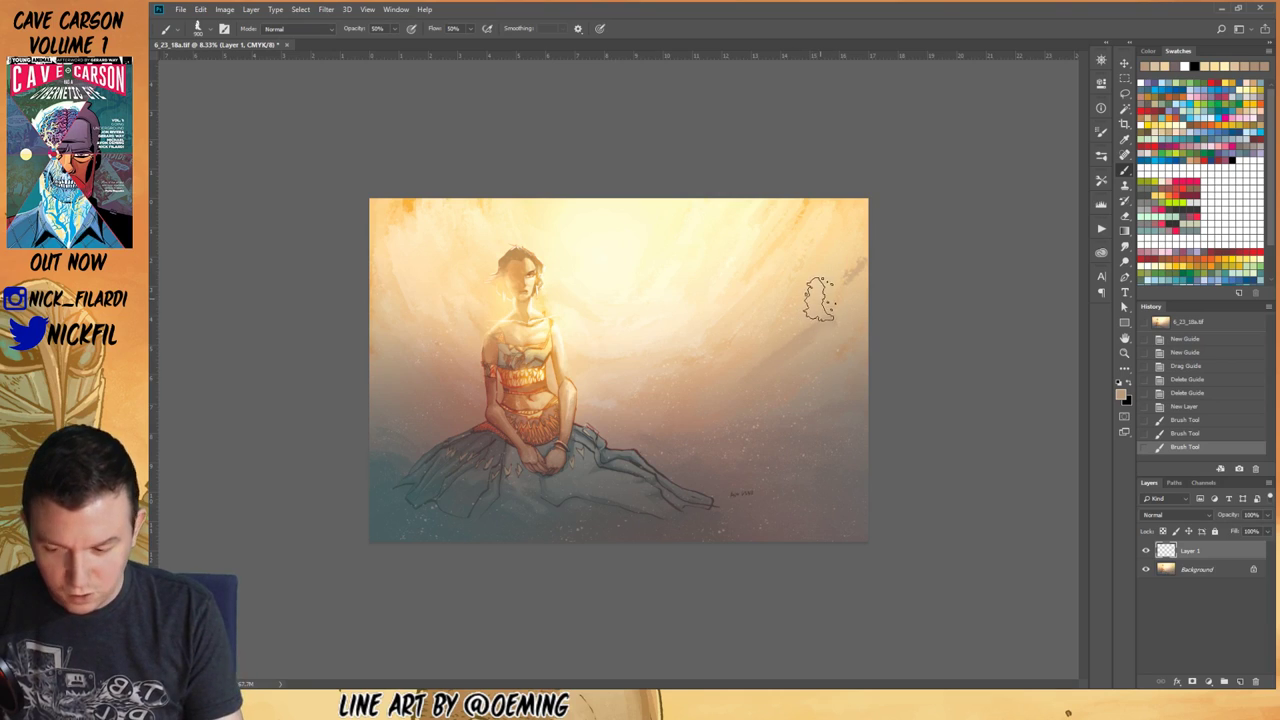
Step: Enlarge the textured brush and paint broad diagonal tan strokes over the sky in the painting's upper-right area
{"action": "key", "text": "bracketright"}
{"action": "key", "text": "bracketright"}
{"action": "key", "text": "bracketright"}
{"action": "key", "text": "bracketright"}
{"action": "mouse_move", "coordinate": [777, 346]}
{"action": "left_mouse_down"}
{"action": "mouse_move", "coordinate": [819, 316]}
{"action": "mouse_move", "coordinate": [834, 342]}
{"action": "mouse_move", "coordinate": [862, 312]}
{"action": "left_mouse_up"}
{"action": "mouse_move", "coordinate": [866, 268]}
{"action": "left_mouse_down"}
{"action": "mouse_move", "coordinate": [850, 240]}
{"action": "mouse_move", "coordinate": [740, 352]}
{"action": "left_mouse_up"}
{"action": "left_click_drag", "start_coordinate": [823, 289], "coordinate": [785, 325]}
{"action": "mouse_move", "coordinate": [850, 255]}
{"action": "left_mouse_down"}
{"action": "mouse_move", "coordinate": [820, 295]}
{"action": "mouse_move", "coordinate": [766, 305]}
{"action": "left_mouse_up"}
{"action": "left_click_drag", "start_coordinate": [815, 260], "coordinate": [750, 320]}
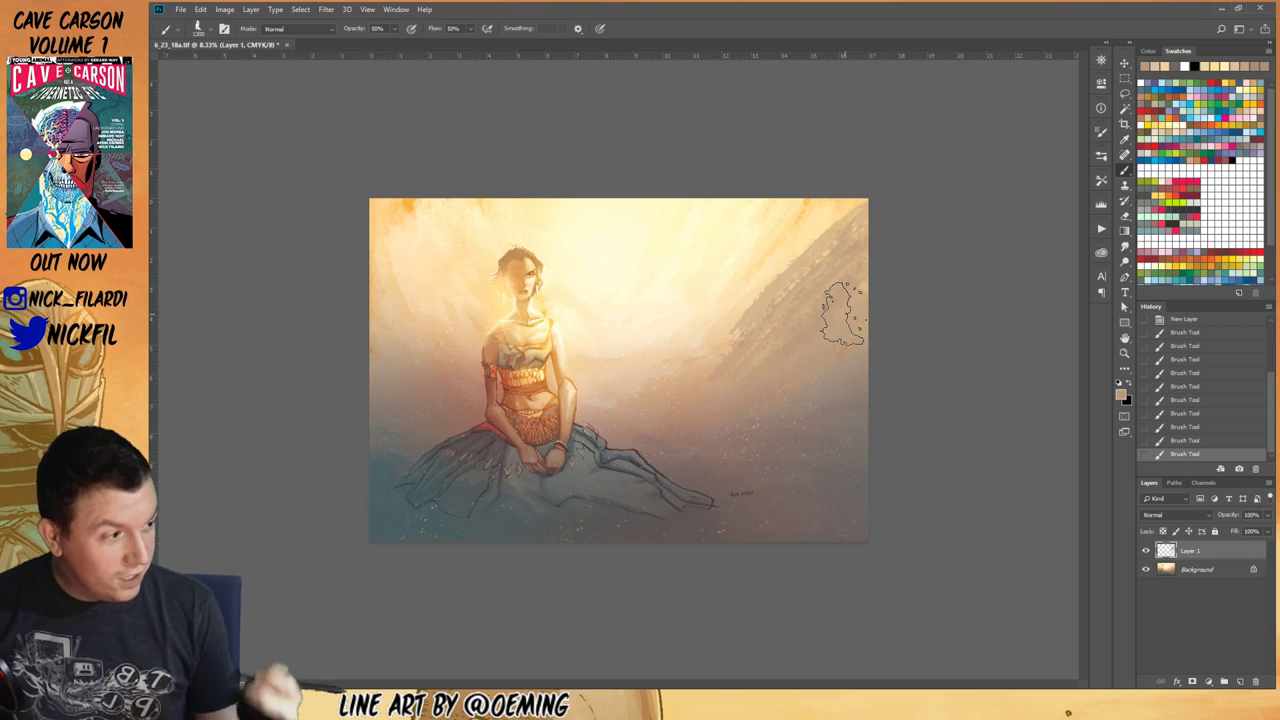
Step: Sample a lighter tan from the sky and extend the diagonal strokes down and inward over the right half of the background
{"action": "left_click", "coordinate": [781, 262], "text": "alt"}
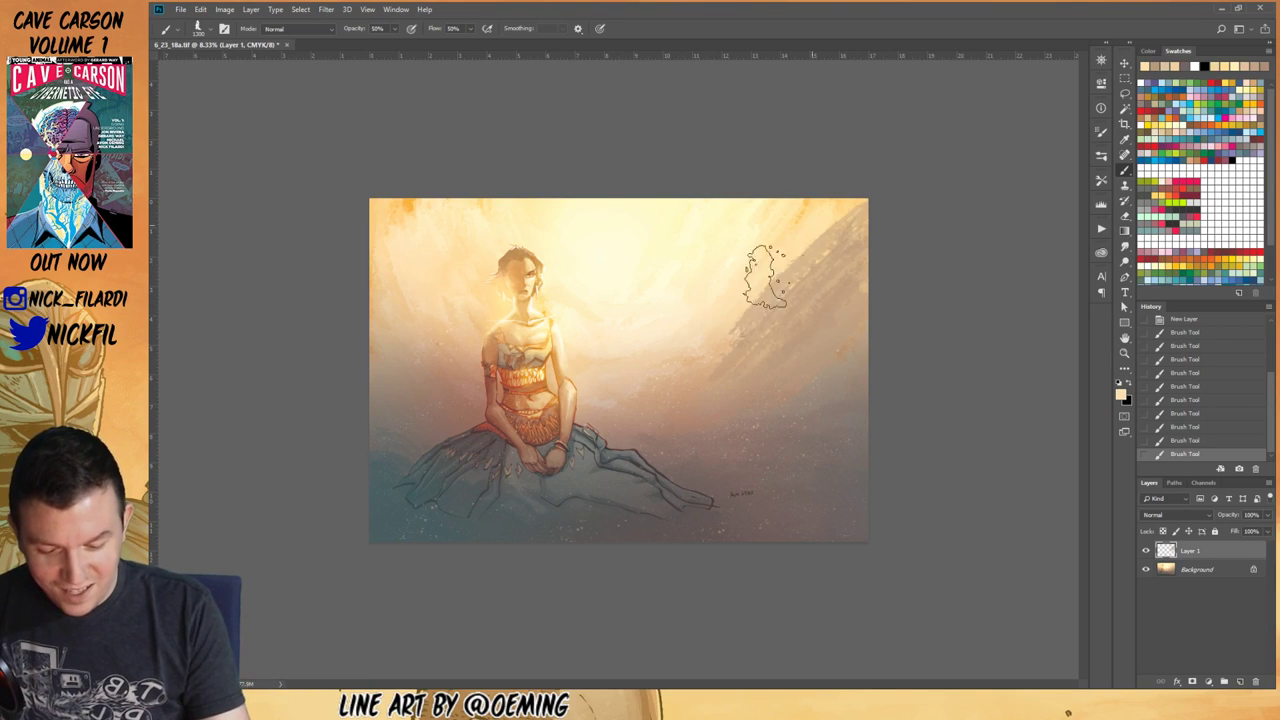
{"action": "mouse_move", "coordinate": [808, 250]}
{"action": "left_mouse_down"}
{"action": "mouse_move", "coordinate": [835, 209]}
{"action": "mouse_move", "coordinate": [705, 350]}
{"action": "mouse_move", "coordinate": [810, 310]}
{"action": "mouse_move", "coordinate": [795, 296]}
{"action": "mouse_move", "coordinate": [764, 306]}
{"action": "mouse_move", "coordinate": [829, 222]}
{"action": "mouse_move", "coordinate": [675, 357]}
{"action": "mouse_move", "coordinate": [800, 225]}
{"action": "mouse_move", "coordinate": [834, 229]}
{"action": "left_mouse_up"}
{"action": "left_click_drag", "start_coordinate": [683, 380], "coordinate": [729, 358]}
{"action": "mouse_move", "coordinate": [812, 372]}
{"action": "left_mouse_down"}
{"action": "mouse_move", "coordinate": [761, 415]}
{"action": "mouse_move", "coordinate": [772, 268]}
{"action": "mouse_move", "coordinate": [732, 275]}
{"action": "mouse_move", "coordinate": [640, 366]}
{"action": "mouse_move", "coordinate": [770, 230]}
{"action": "mouse_move", "coordinate": [633, 346]}
{"action": "mouse_move", "coordinate": [794, 194]}
{"action": "mouse_move", "coordinate": [771, 217]}
{"action": "left_mouse_up"}
Step: Paint diagonal light strokes between the figure and the tan area, using tones sampled from the bright sky beside the figure
{"action": "left_click", "coordinate": [648, 284], "text": "alt"}
{"action": "mouse_move", "coordinate": [663, 259]}
{"action": "left_mouse_down"}
{"action": "mouse_move", "coordinate": [637, 274]}
{"action": "mouse_move", "coordinate": [700, 227]}
{"action": "mouse_move", "coordinate": [610, 294]}
{"action": "mouse_move", "coordinate": [663, 227]}
{"action": "left_mouse_up"}
{"action": "left_click", "coordinate": [601, 300], "text": "alt"}
{"action": "left_click_drag", "start_coordinate": [621, 301], "coordinate": [683, 255]}
{"action": "mouse_move", "coordinate": [606, 345]}
{"action": "left_mouse_down"}
{"action": "mouse_move", "coordinate": [745, 210]}
{"action": "mouse_move", "coordinate": [688, 298]}
{"action": "mouse_move", "coordinate": [625, 345]}
{"action": "mouse_move", "coordinate": [737, 240]}
{"action": "mouse_move", "coordinate": [628, 366]}
{"action": "mouse_move", "coordinate": [731, 268]}
{"action": "mouse_move", "coordinate": [651, 360]}
{"action": "mouse_move", "coordinate": [763, 257]}
{"action": "mouse_move", "coordinate": [628, 398]}
{"action": "mouse_move", "coordinate": [761, 289]}
{"action": "left_mouse_up"}
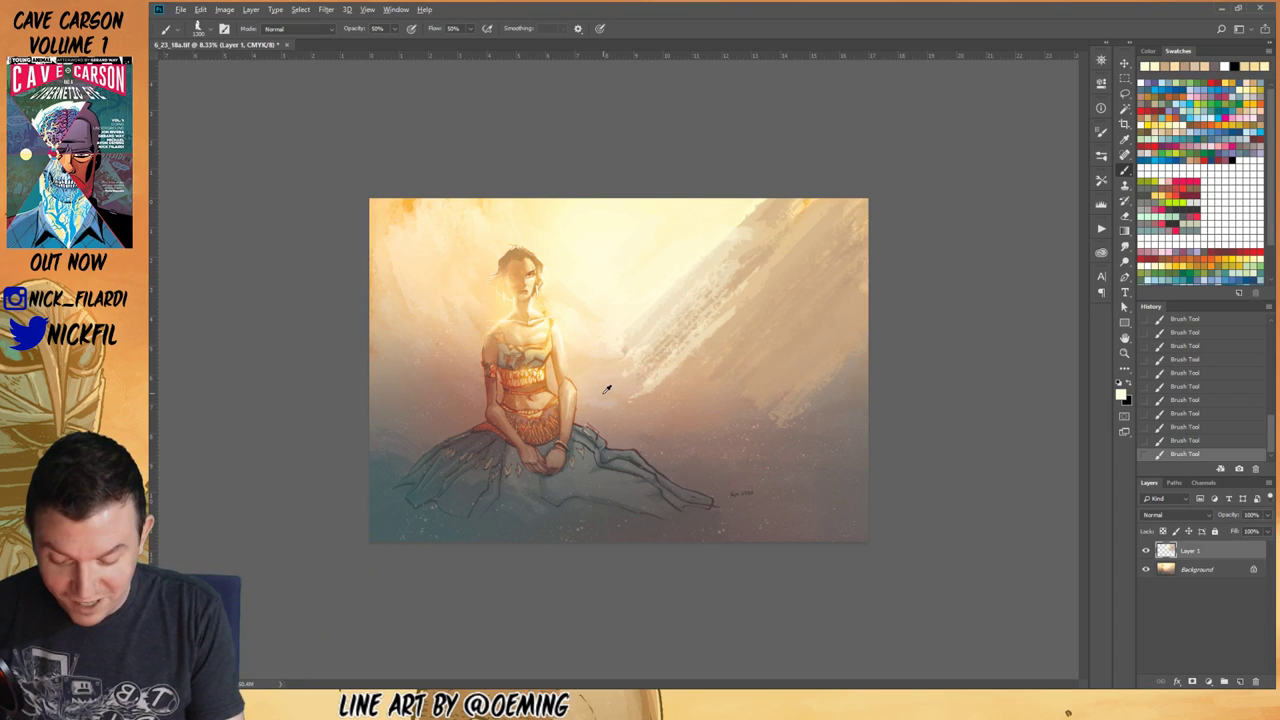
Step: Soften the inner edge of the diagonal strokes with pale peach and cream tones sampled beside the figure
{"action": "left_click_drag", "start_coordinate": [606, 389], "coordinate": [668, 318]}
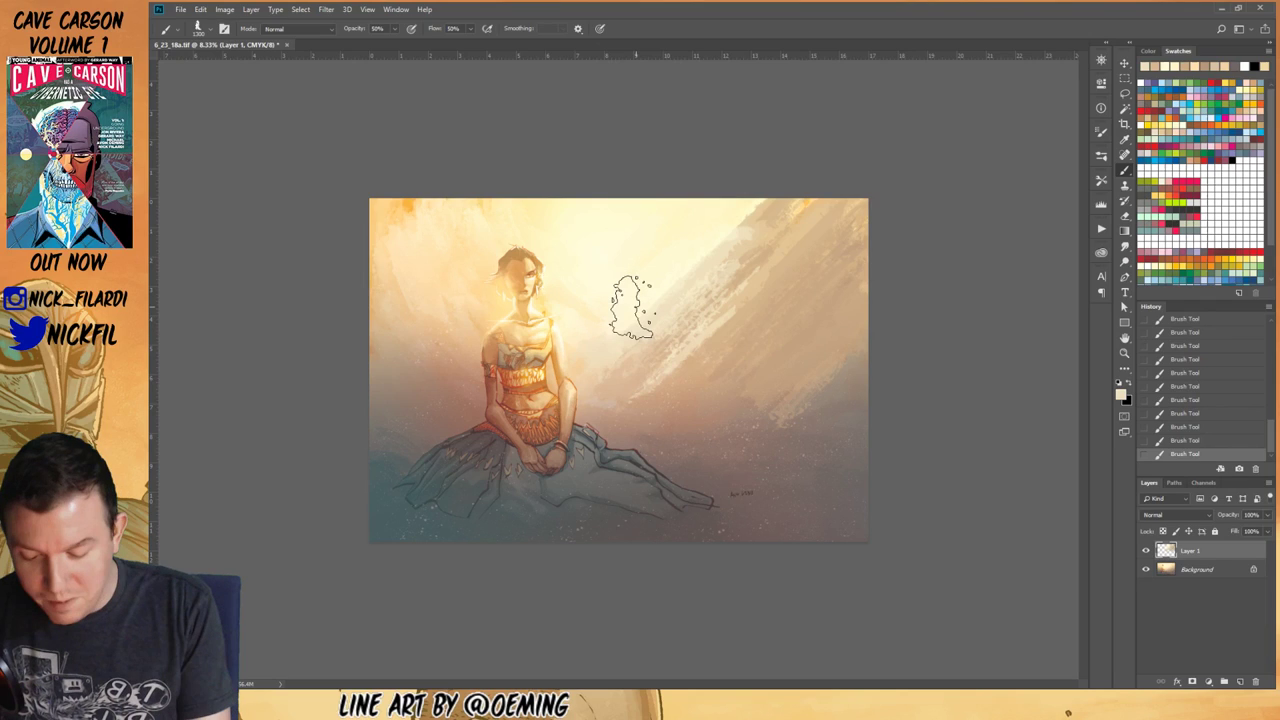
{"action": "left_click", "coordinate": [633, 307], "text": "alt"}
{"action": "left_click_drag", "start_coordinate": [601, 321], "coordinate": [649, 289]}
{"action": "mouse_move", "coordinate": [601, 355]}
{"action": "left_mouse_down"}
{"action": "mouse_move", "coordinate": [645, 299]}
{"action": "mouse_move", "coordinate": [745, 220]}
{"action": "left_mouse_up"}
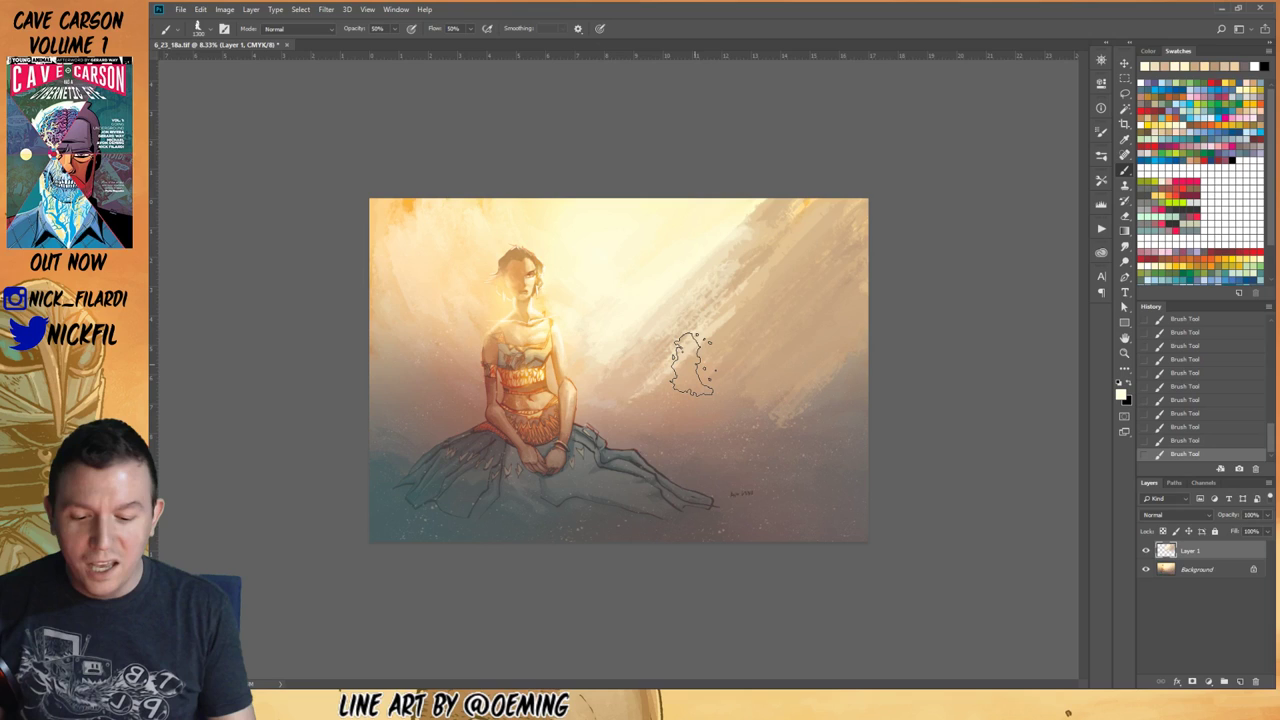
Step: Add golden diagonal light streaks across the upper-right sky with a sampled color and reduce the brush opacity to 30%
{"action": "left_click", "coordinate": [780, 219], "text": "alt"}
{"action": "left_click_drag", "start_coordinate": [734, 267], "coordinate": [803, 183]}
{"action": "key", "text": "3"}
{"action": "mouse_move", "coordinate": [706, 268]}
{"action": "left_mouse_down"}
{"action": "mouse_move", "coordinate": [754, 192]}
{"action": "mouse_move", "coordinate": [692, 266]}
{"action": "left_mouse_up"}
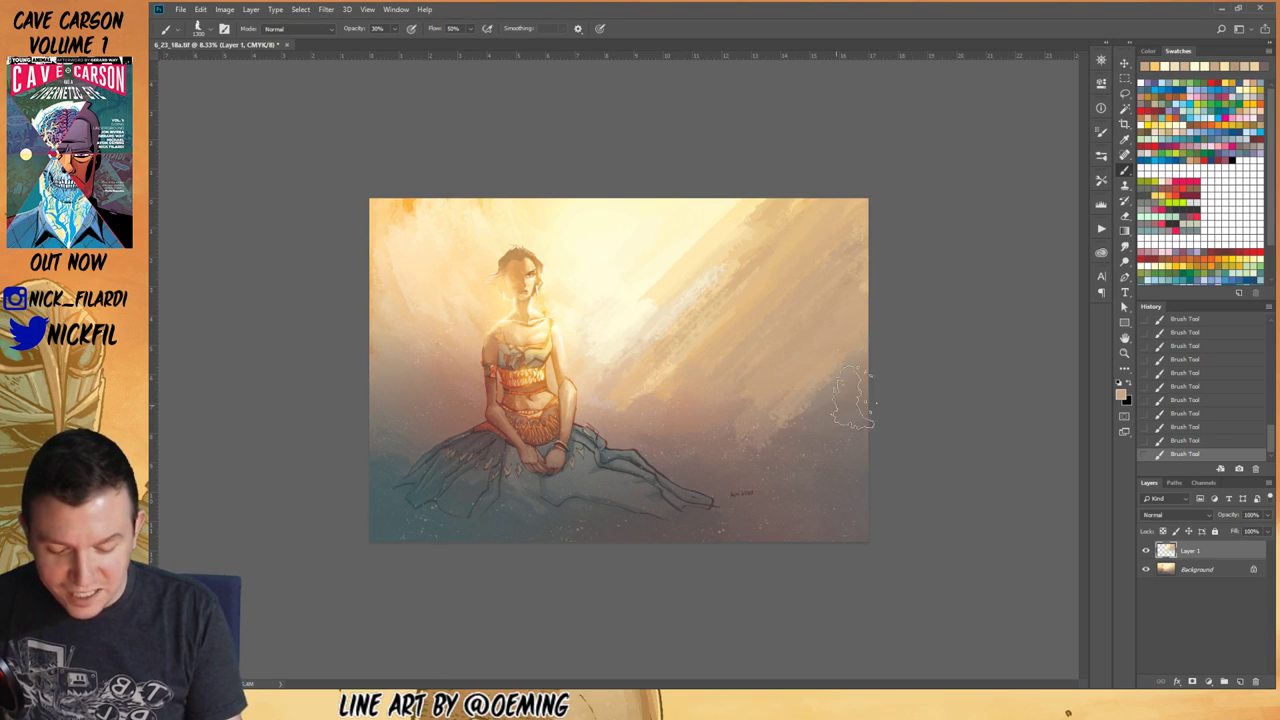
Step: Paint a soft grey-brown cloud bank along the right side below the light rays, using a color sampled from the dark background
{"action": "left_click", "coordinate": [829, 441], "text": "alt"}
{"action": "left_click_drag", "start_coordinate": [823, 408], "coordinate": [862, 403]}
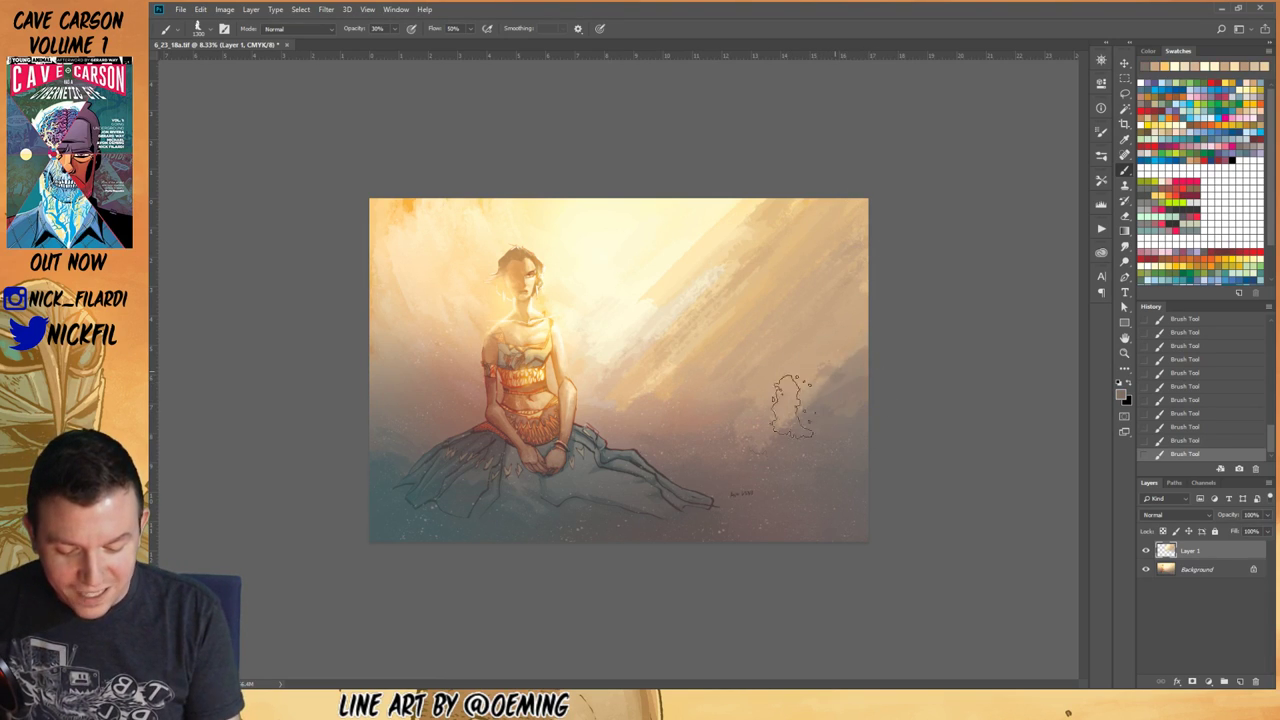
{"action": "left_click", "coordinate": [834, 331], "text": "alt"}
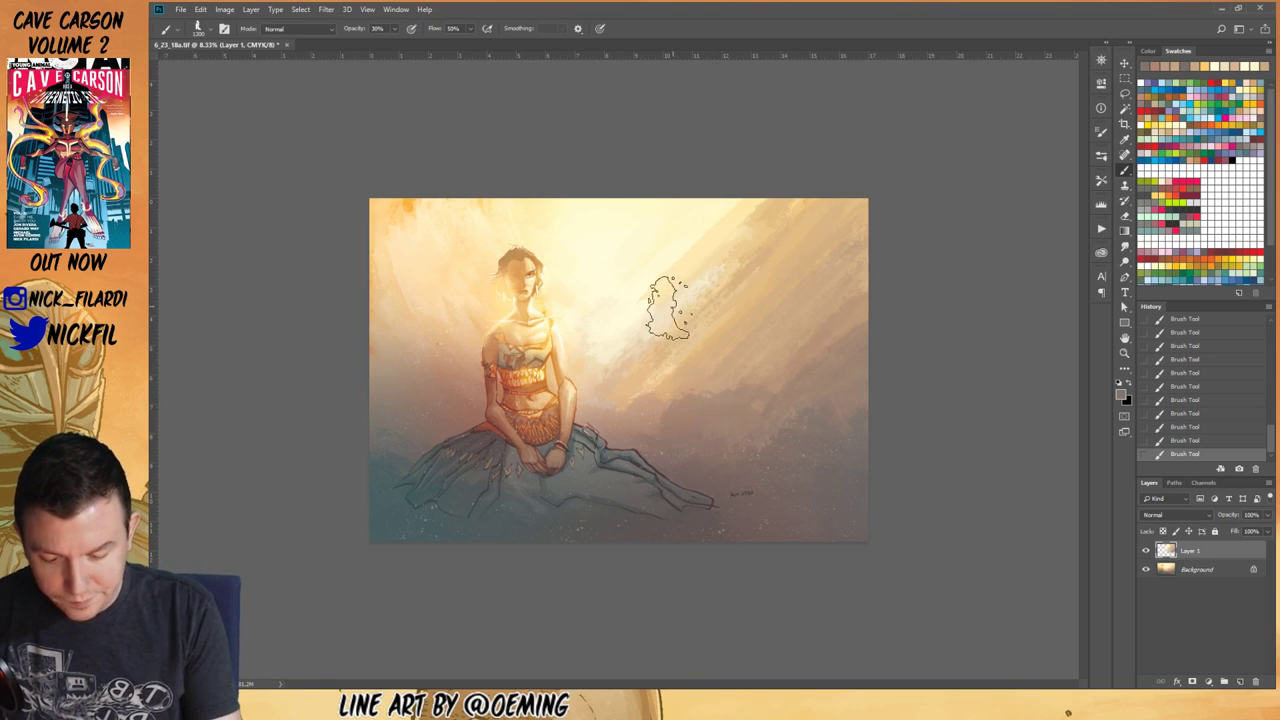
Step: Cover the orange patches in the painting's upper-left corner with warm tones sampled from the surrounding painting
{"action": "left_click", "coordinate": [627, 378], "text": "alt"}
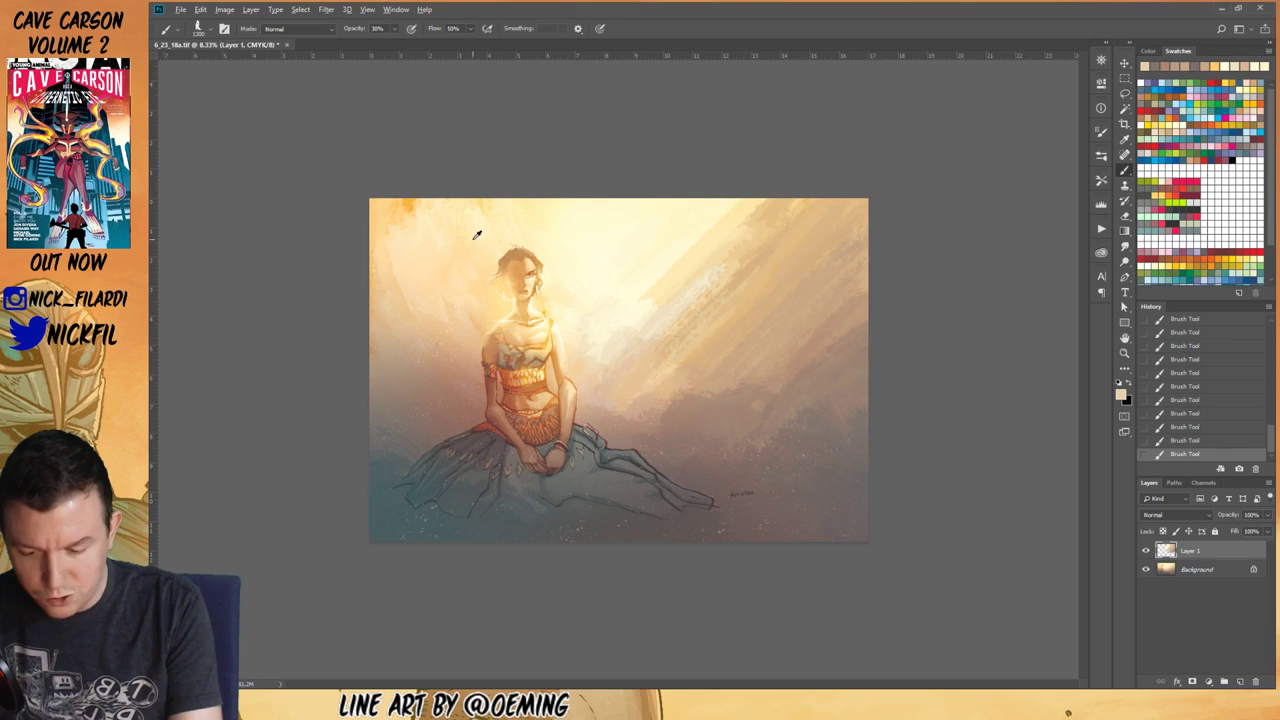
{"action": "left_click_drag", "start_coordinate": [411, 228], "coordinate": [411, 212]}
{"action": "left_click", "coordinate": [410, 209], "text": "alt"}
{"action": "left_click_drag", "start_coordinate": [376, 258], "coordinate": [405, 283]}
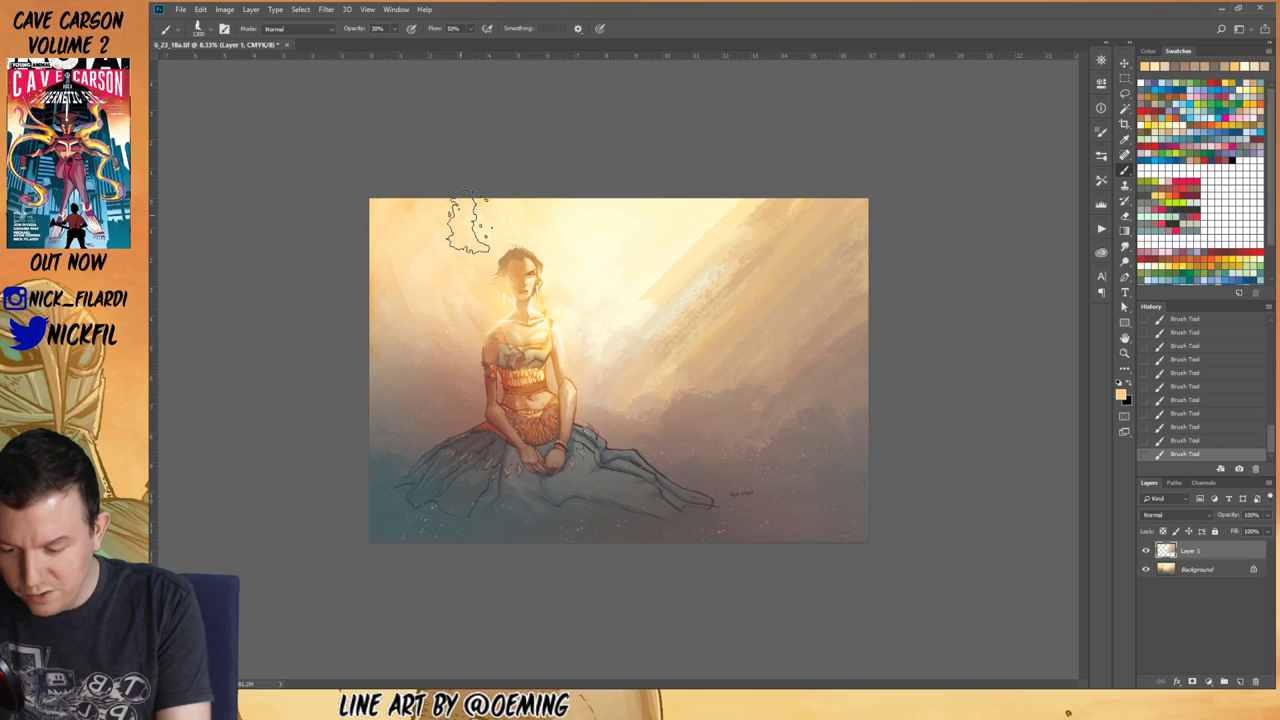
Step: Paint diagonal tan strokes over the sky to the left of the figure and raise the brush opacity to 100%
{"action": "mouse_move", "coordinate": [399, 361]}
{"action": "left_mouse_down"}
{"action": "mouse_move", "coordinate": [424, 352]}
{"action": "mouse_move", "coordinate": [402, 355]}
{"action": "mouse_move", "coordinate": [390, 317]}
{"action": "mouse_move", "coordinate": [368, 370]}
{"action": "mouse_move", "coordinate": [376, 393]}
{"action": "mouse_move", "coordinate": [421, 352]}
{"action": "mouse_move", "coordinate": [419, 385]}
{"action": "mouse_move", "coordinate": [457, 316]}
{"action": "mouse_move", "coordinate": [402, 328]}
{"action": "mouse_move", "coordinate": [417, 295]}
{"action": "mouse_move", "coordinate": [378, 284]}
{"action": "mouse_move", "coordinate": [438, 177]}
{"action": "mouse_move", "coordinate": [390, 206]}
{"action": "mouse_move", "coordinate": [364, 258]}
{"action": "mouse_move", "coordinate": [422, 227]}
{"action": "mouse_move", "coordinate": [459, 232]}
{"action": "mouse_move", "coordinate": [413, 310]}
{"action": "mouse_move", "coordinate": [460, 225]}
{"action": "left_mouse_up"}
{"action": "left_click", "coordinate": [426, 375], "text": "alt"}
{"action": "left_click", "coordinate": [456, 230], "text": "alt"}
{"action": "mouse_move", "coordinate": [400, 275]}
{"action": "left_mouse_down"}
{"action": "mouse_move", "coordinate": [391, 302]}
{"action": "mouse_move", "coordinate": [439, 286]}
{"action": "mouse_move", "coordinate": [455, 232]}
{"action": "mouse_move", "coordinate": [393, 259]}
{"action": "mouse_move", "coordinate": [378, 230]}
{"action": "mouse_move", "coordinate": [393, 203]}
{"action": "mouse_move", "coordinate": [381, 305]}
{"action": "mouse_move", "coordinate": [468, 205]}
{"action": "mouse_move", "coordinate": [470, 230]}
{"action": "mouse_move", "coordinate": [496, 216]}
{"action": "mouse_move", "coordinate": [461, 269]}
{"action": "mouse_move", "coordinate": [495, 216]}
{"action": "mouse_move", "coordinate": [377, 296]}
{"action": "mouse_move", "coordinate": [359, 327]}
{"action": "left_mouse_up"}
{"action": "left_click", "coordinate": [399, 241], "text": "alt"}
{"action": "key", "text": "0"}
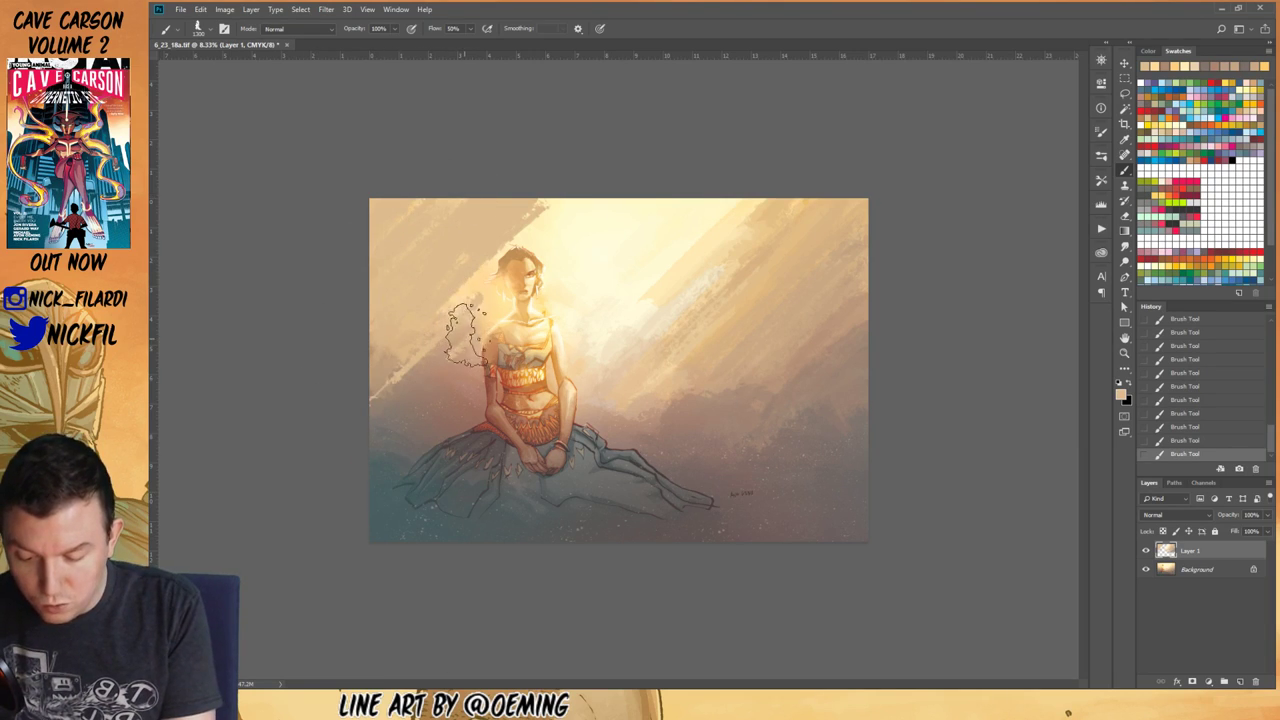
Step: Build up brown clouds left of the figure's shoulder with sampled darker tones, then set the brush opacity to 50%
{"action": "left_click", "coordinate": [458, 334], "text": "alt"}
{"action": "left_click_drag", "start_coordinate": [473, 318], "coordinate": [408, 356]}
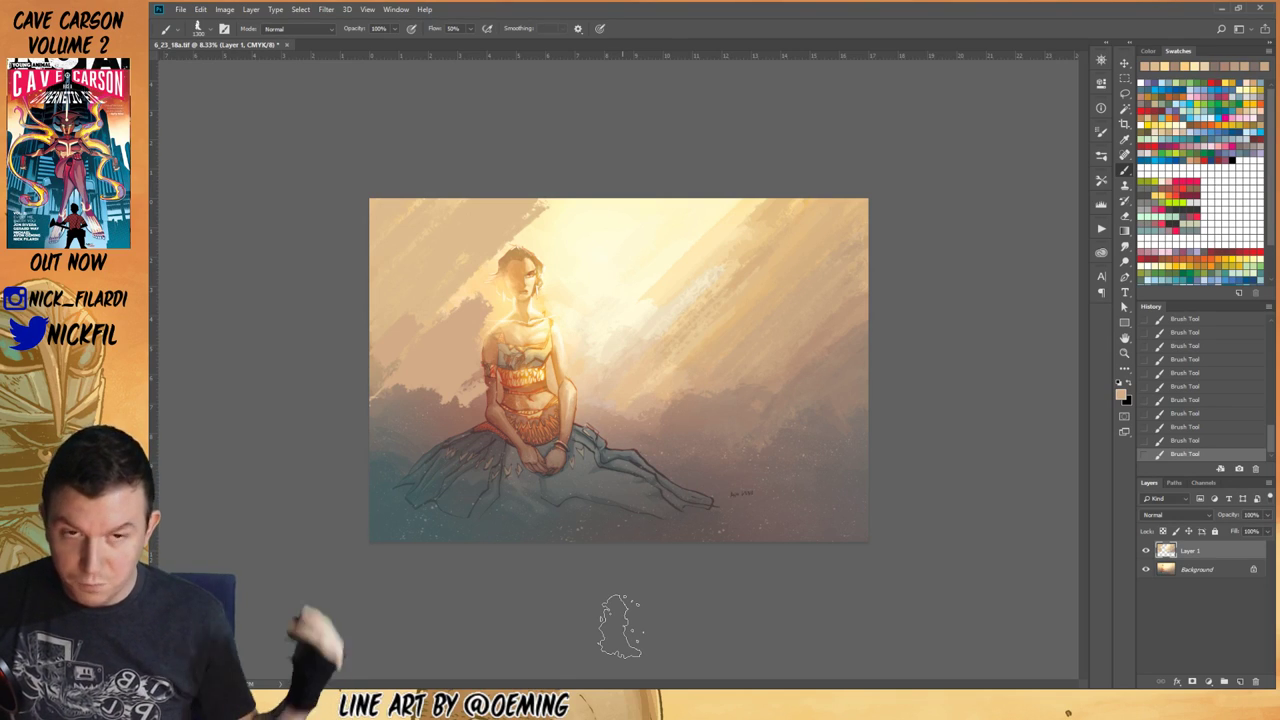
{"action": "left_click", "coordinate": [434, 396], "text": "alt"}
{"action": "key", "text": "5"}
{"action": "mouse_move", "coordinate": [440, 355]}
{"action": "left_mouse_down"}
{"action": "mouse_move", "coordinate": [399, 377]}
{"action": "mouse_move", "coordinate": [420, 397]}
{"action": "mouse_move", "coordinate": [457, 389]}
{"action": "mouse_move", "coordinate": [414, 389]}
{"action": "left_mouse_up"}
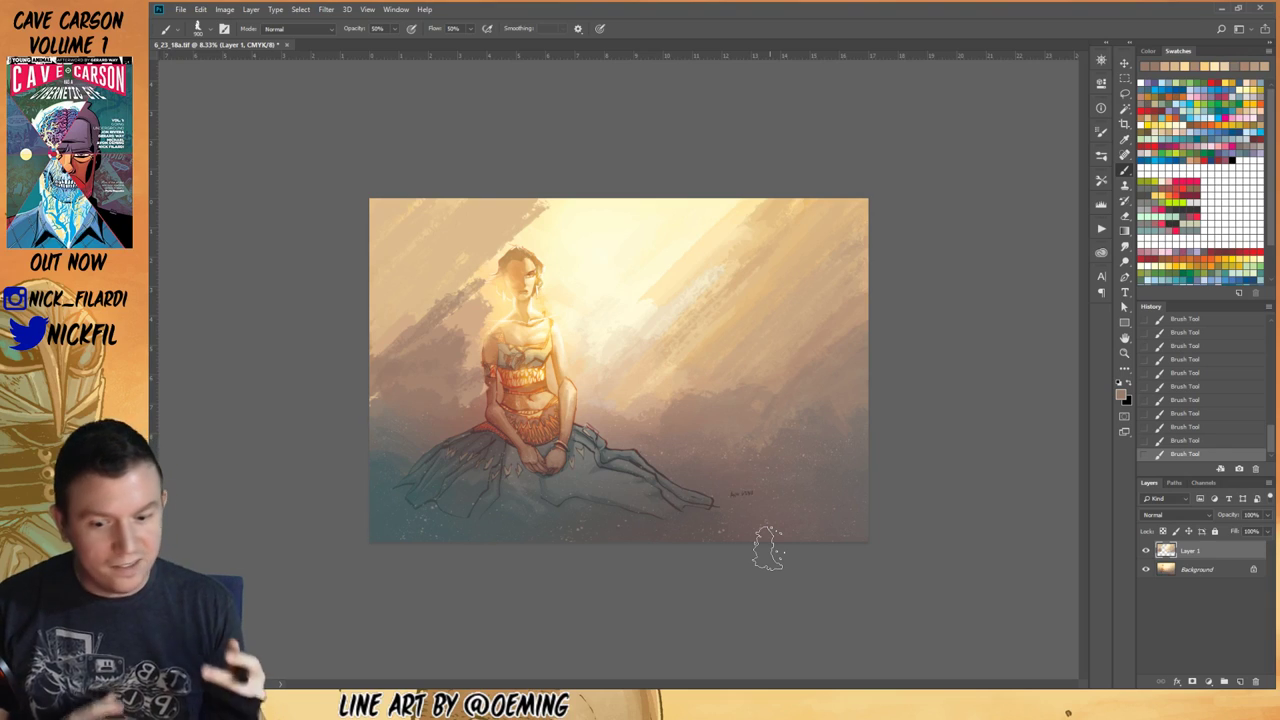
Step: Paint semi-transparent cream and peach strokes over the glow just right of the figure, resampling tones from the nearby light
{"action": "left_click", "coordinate": [610, 349], "text": "alt"}
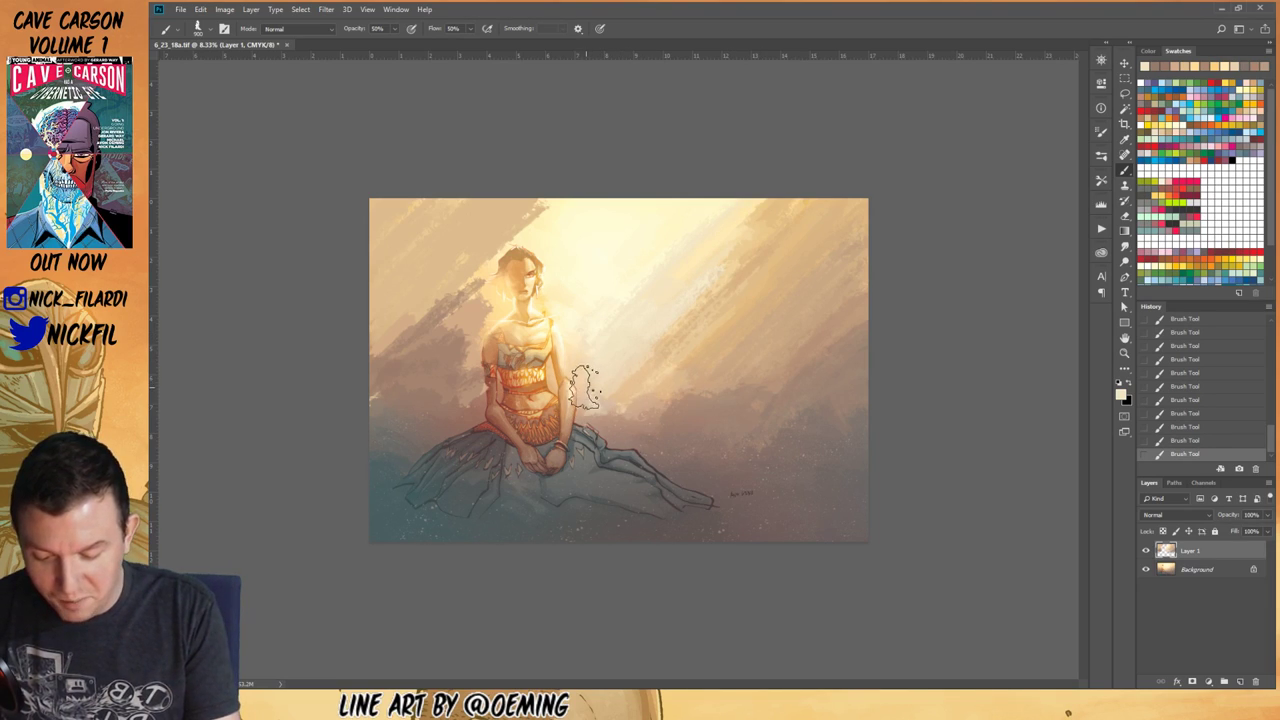
{"action": "left_click", "coordinate": [580, 380], "text": "alt"}
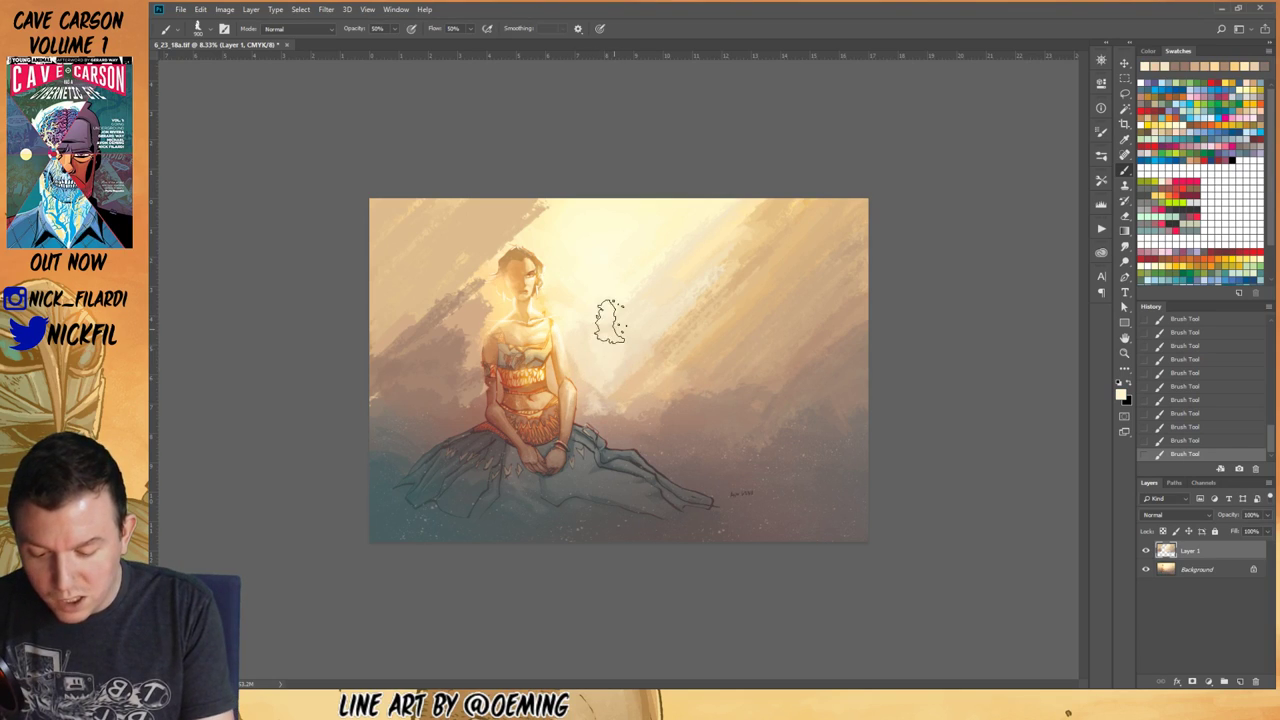
{"action": "left_click", "coordinate": [648, 373], "text": "alt"}
{"action": "mouse_move", "coordinate": [606, 389]}
{"action": "left_mouse_down"}
{"action": "mouse_move", "coordinate": [646, 321]}
{"action": "mouse_move", "coordinate": [697, 273]}
{"action": "mouse_move", "coordinate": [624, 388]}
{"action": "left_mouse_up"}
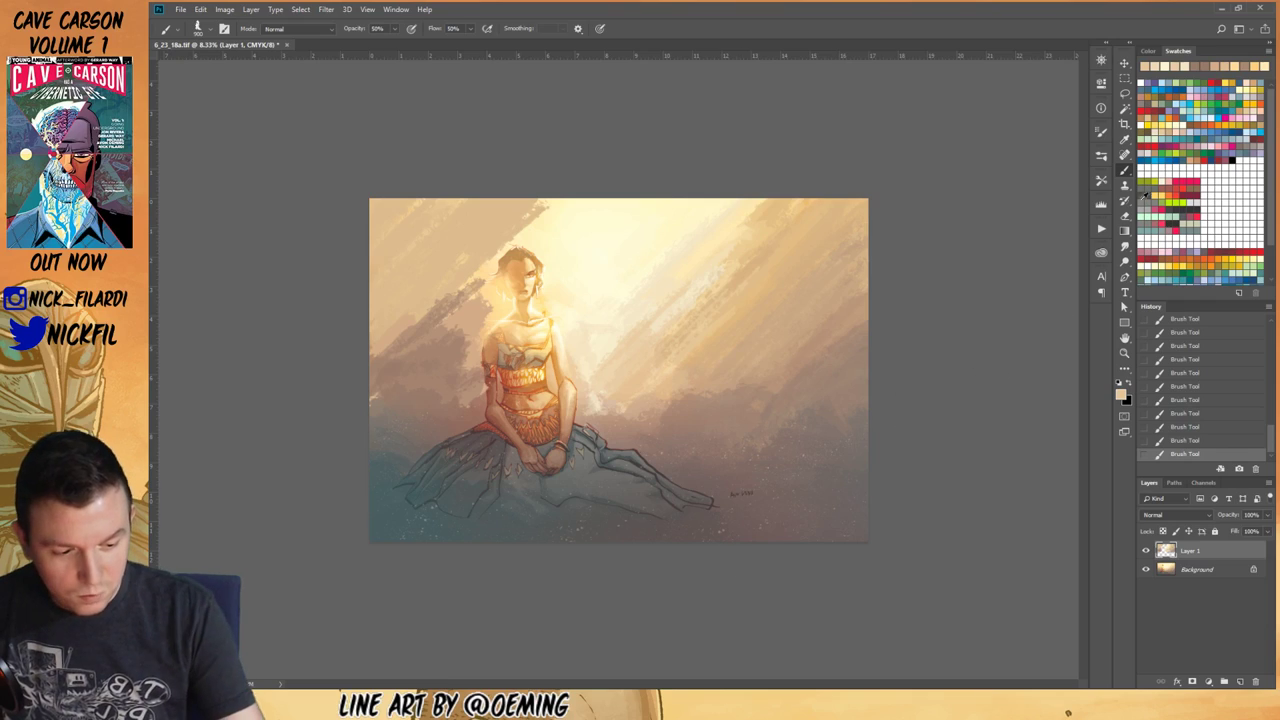
Step: Try a vertical red-to-transparent gradient in Screen mode over the painted layer
{"action": "left_click", "coordinate": [1125, 230]}
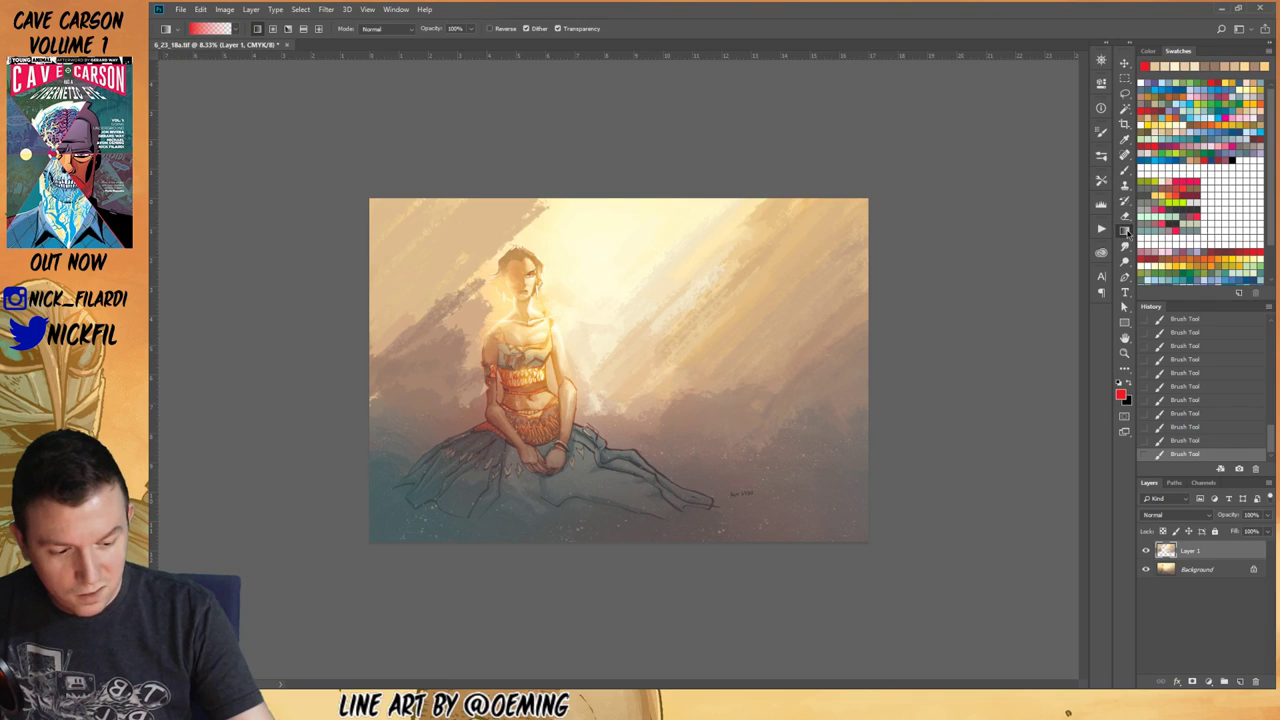
{"action": "left_click", "coordinate": [372, 28]}
{"action": "left_click", "coordinate": [390, 133]}
{"action": "left_click_drag", "start_coordinate": [612, 122], "coordinate": [610, 645]}
{"action": "key", "text": "ctrl+z"}
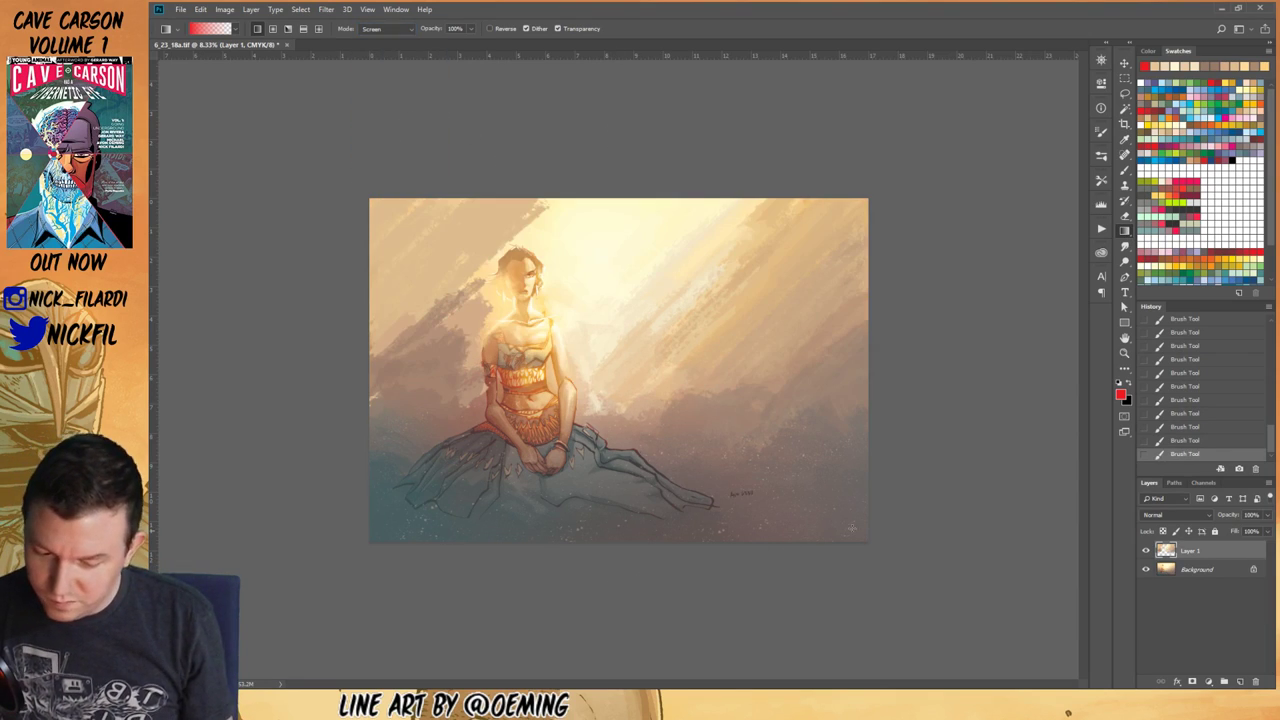
Step: Add a new layer directly above the Background and fill it with white
{"action": "left_click", "coordinate": [1210, 571]}
{"action": "left_click", "coordinate": [1240, 682]}
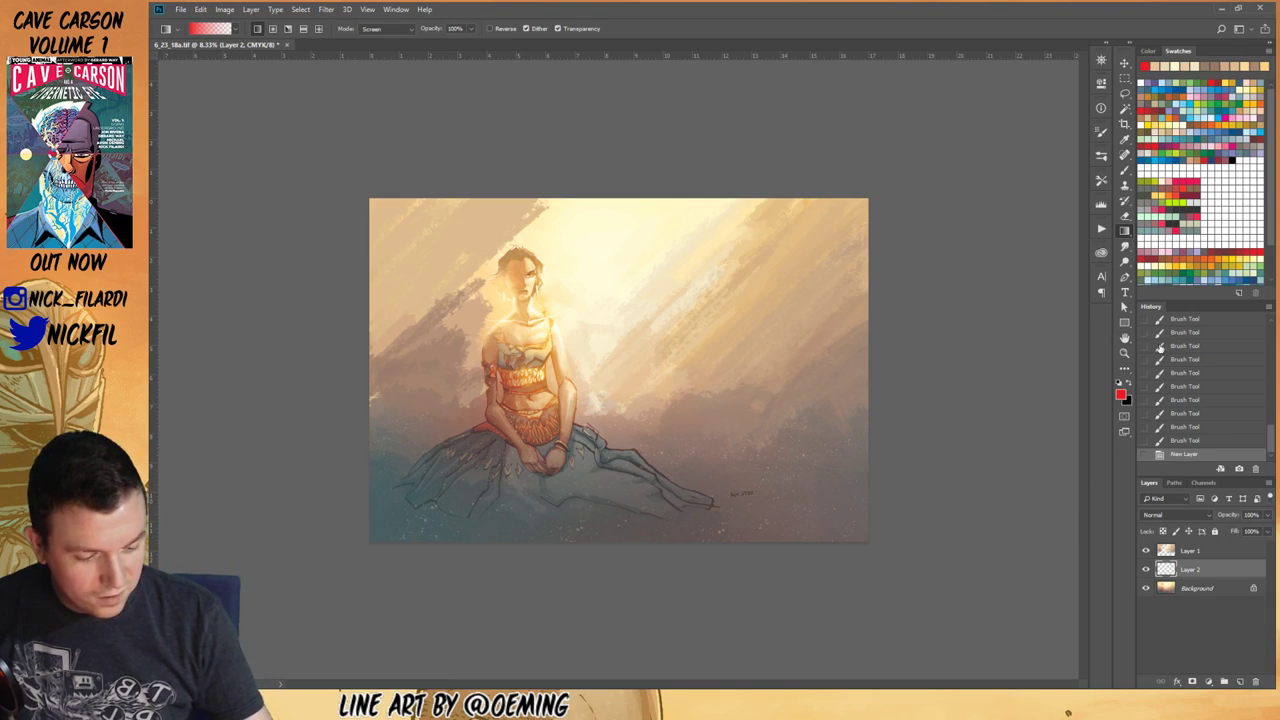
{"action": "left_click", "coordinate": [1238, 198]}
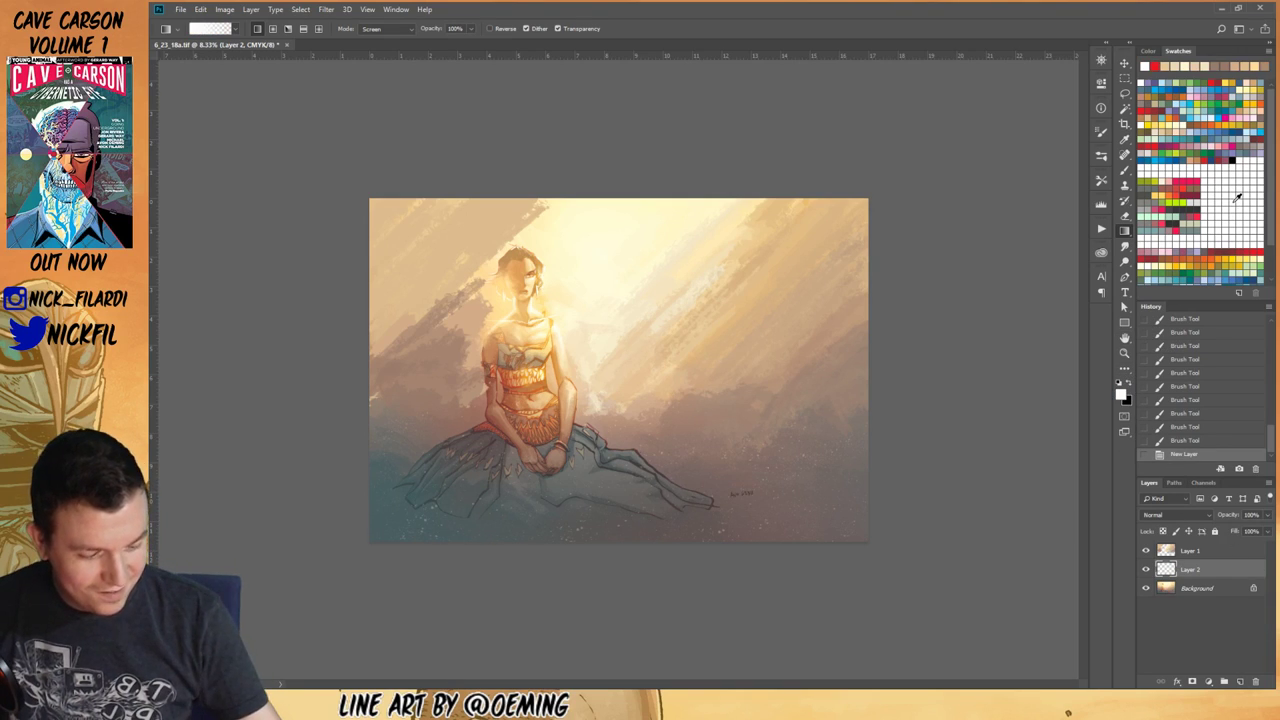
{"action": "key", "text": "alt+BackSpace"}
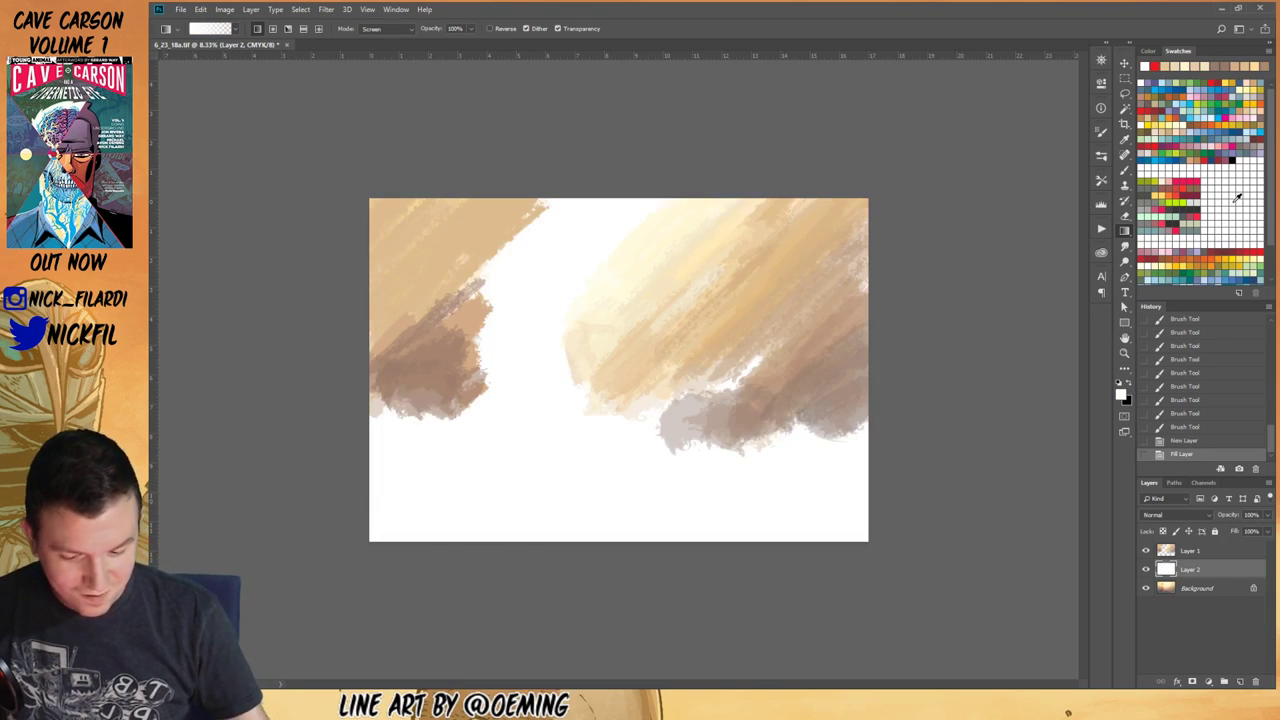
Step: Fill the new layer with a golden tan sampled from the strokes and merge it with the brush-stroke layer
{"action": "left_click", "coordinate": [776, 272], "text": "alt"}
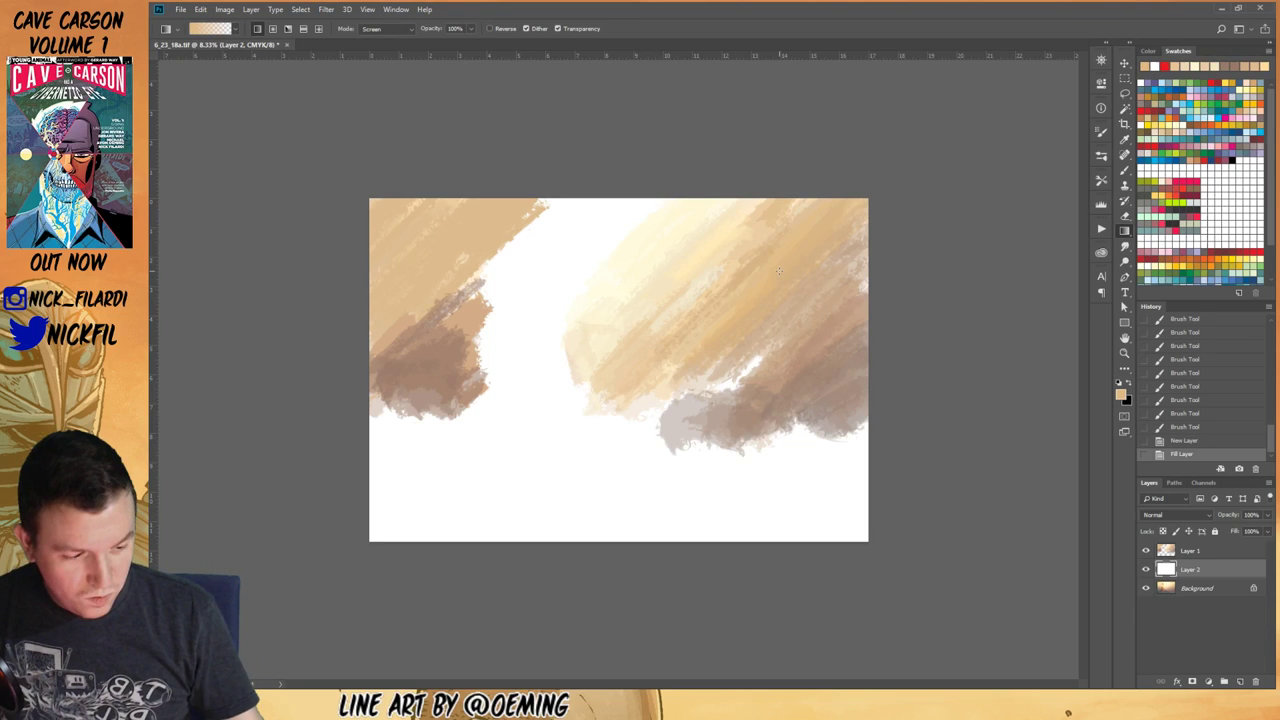
{"action": "key", "text": "alt+BackSpace"}
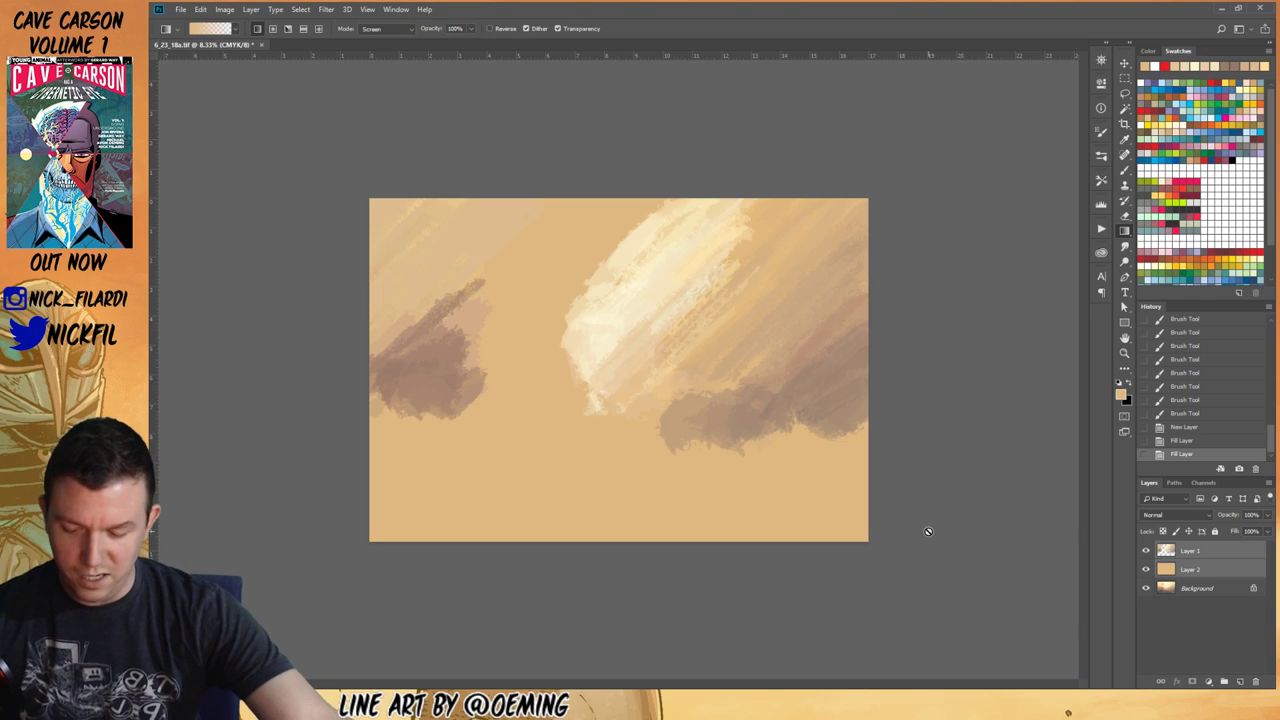
{"action": "key", "text": "ctrl+e"}
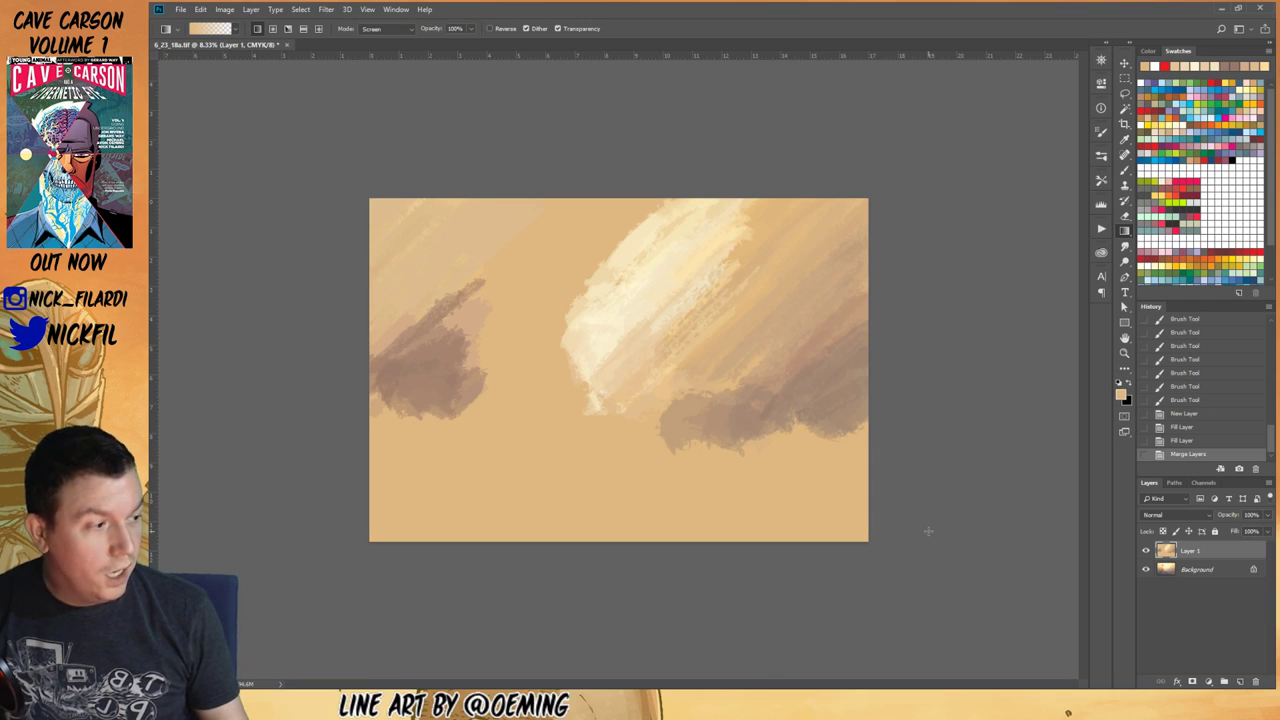
Step: Hide the painted layer, place a vertical guide through the seated figure's head, and show the layer again
{"action": "left_click", "coordinate": [1125, 352]}
{"action": "left_click", "coordinate": [1146, 551]}
{"action": "left_click", "coordinate": [1146, 551]}
{"action": "left_click", "coordinate": [1146, 551]}
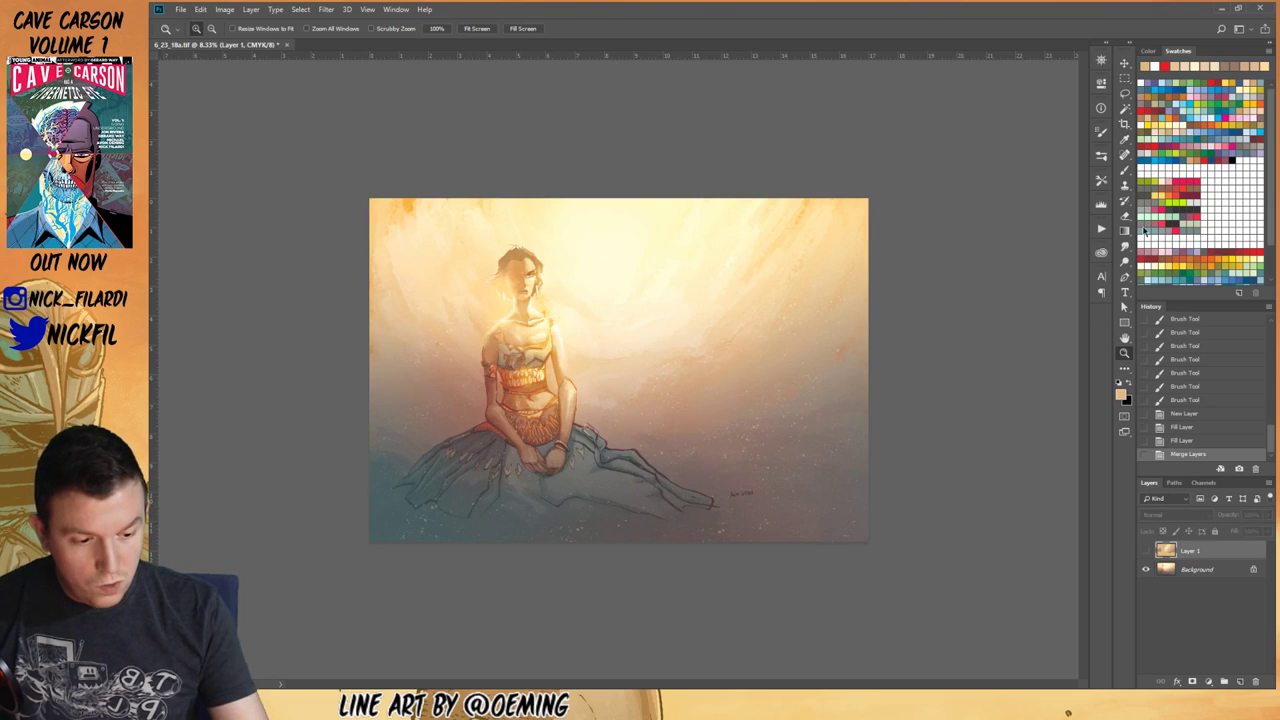
{"action": "left_click_drag", "start_coordinate": [155, 282], "coordinate": [519, 323]}
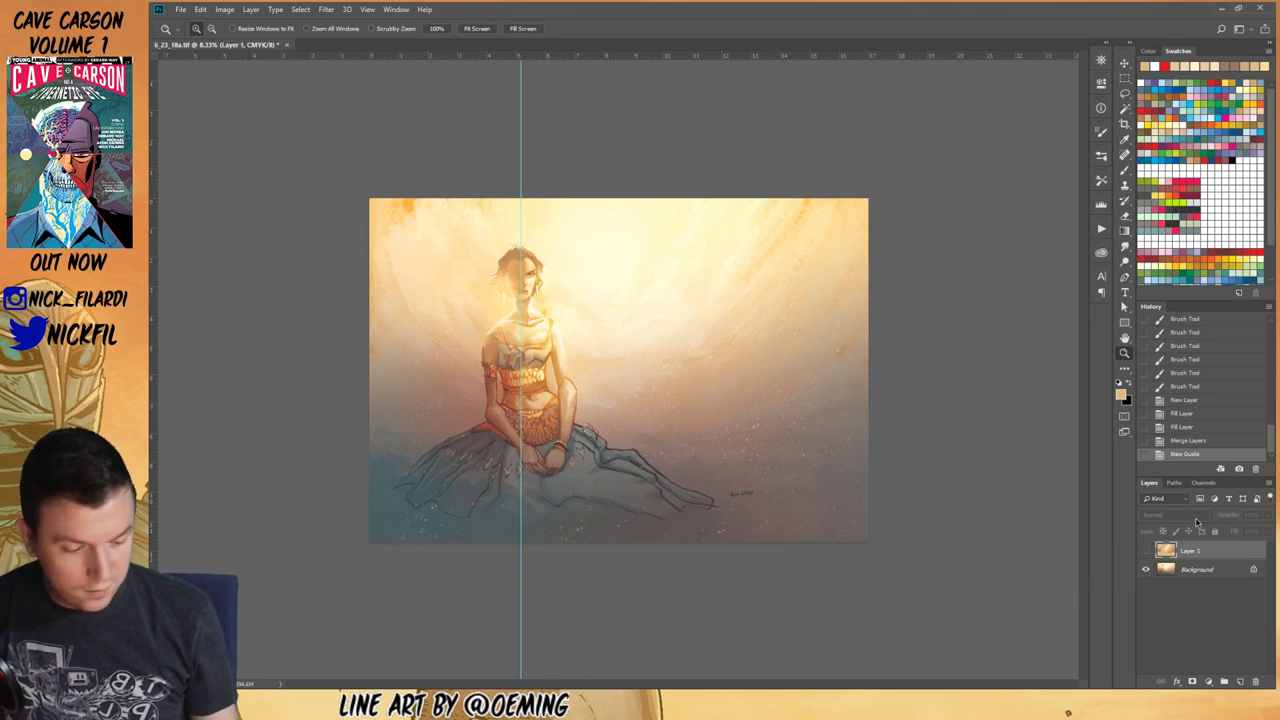
{"action": "left_click", "coordinate": [1146, 551]}
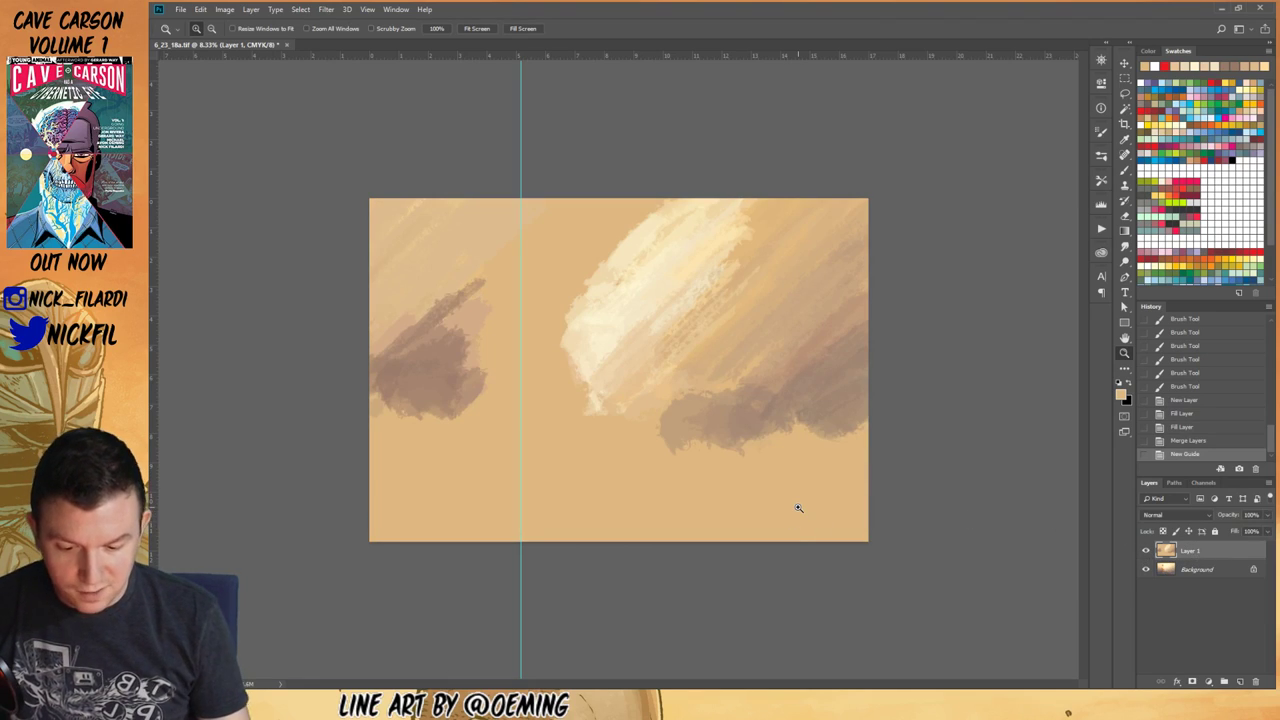
Step: Paint cream and pale-yellow diagonal light strokes with the Brush tool around the guide and across the upper center
{"action": "left_click", "coordinate": [1125, 171]}
{"action": "mouse_move", "coordinate": [643, 272]}
{"action": "left_mouse_down"}
{"action": "mouse_move", "coordinate": [612, 247]}
{"action": "mouse_move", "coordinate": [651, 206]}
{"action": "mouse_move", "coordinate": [546, 293]}
{"action": "mouse_move", "coordinate": [502, 254]}
{"action": "mouse_move", "coordinate": [487, 298]}
{"action": "mouse_move", "coordinate": [548, 195]}
{"action": "mouse_move", "coordinate": [529, 288]}
{"action": "mouse_move", "coordinate": [513, 298]}
{"action": "mouse_move", "coordinate": [517, 254]}
{"action": "mouse_move", "coordinate": [546, 316]}
{"action": "mouse_move", "coordinate": [497, 335]}
{"action": "mouse_move", "coordinate": [487, 285]}
{"action": "mouse_move", "coordinate": [501, 335]}
{"action": "mouse_move", "coordinate": [541, 332]}
{"action": "mouse_move", "coordinate": [552, 296]}
{"action": "mouse_move", "coordinate": [536, 345]}
{"action": "mouse_move", "coordinate": [543, 378]}
{"action": "mouse_move", "coordinate": [568, 286]}
{"action": "mouse_move", "coordinate": [540, 256]}
{"action": "mouse_move", "coordinate": [548, 203]}
{"action": "mouse_move", "coordinate": [425, 310]}
{"action": "mouse_move", "coordinate": [545, 207]}
{"action": "left_mouse_up"}
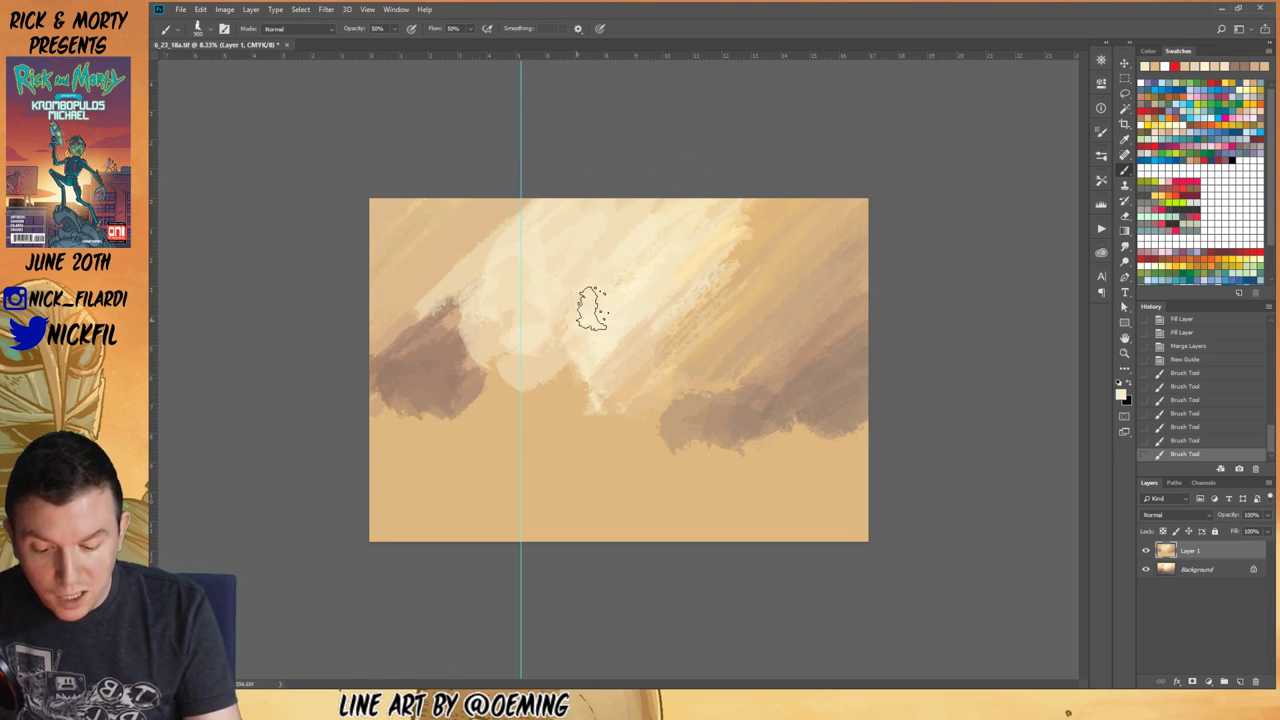
{"action": "left_click", "coordinate": [703, 257], "text": "alt"}
{"action": "left_click_drag", "start_coordinate": [718, 237], "coordinate": [659, 296]}
{"action": "left_click_drag", "start_coordinate": [750, 220], "coordinate": [605, 420]}
Step: Blend the right edge of the light beam with diagonal golden-tan strokes sampled from the upper-right background
{"action": "left_click", "coordinate": [786, 225], "text": "alt"}
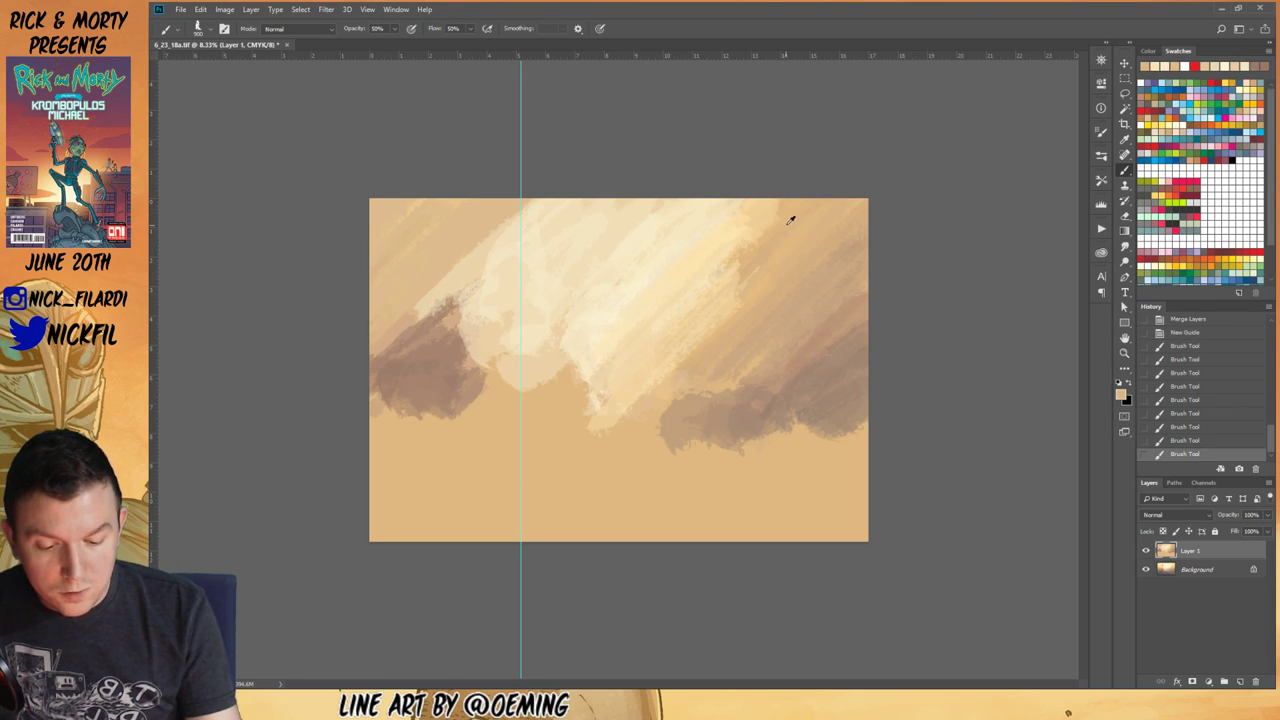
{"action": "left_click", "coordinate": [794, 204], "text": "alt"}
{"action": "left_click_drag", "start_coordinate": [748, 222], "coordinate": [650, 340]}
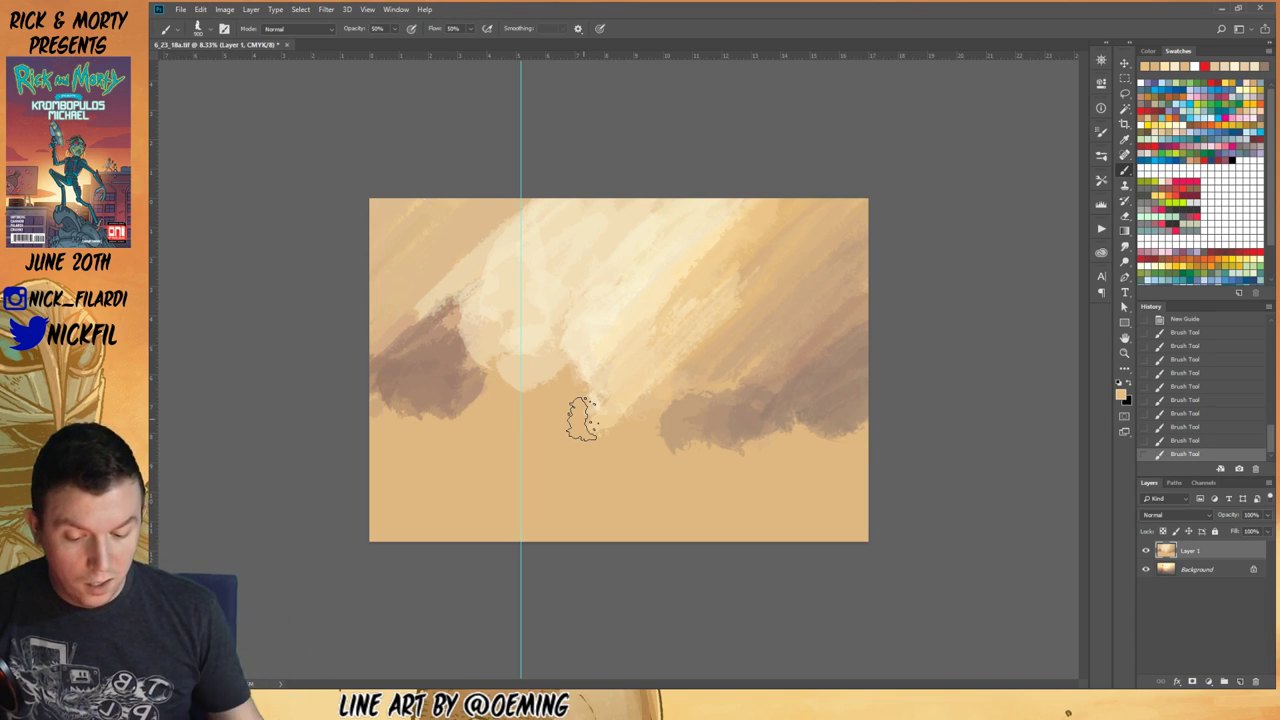
{"action": "mouse_move", "coordinate": [707, 343]}
{"action": "left_mouse_down"}
{"action": "mouse_move", "coordinate": [742, 302]}
{"action": "mouse_move", "coordinate": [663, 374]}
{"action": "mouse_move", "coordinate": [729, 294]}
{"action": "left_mouse_up"}
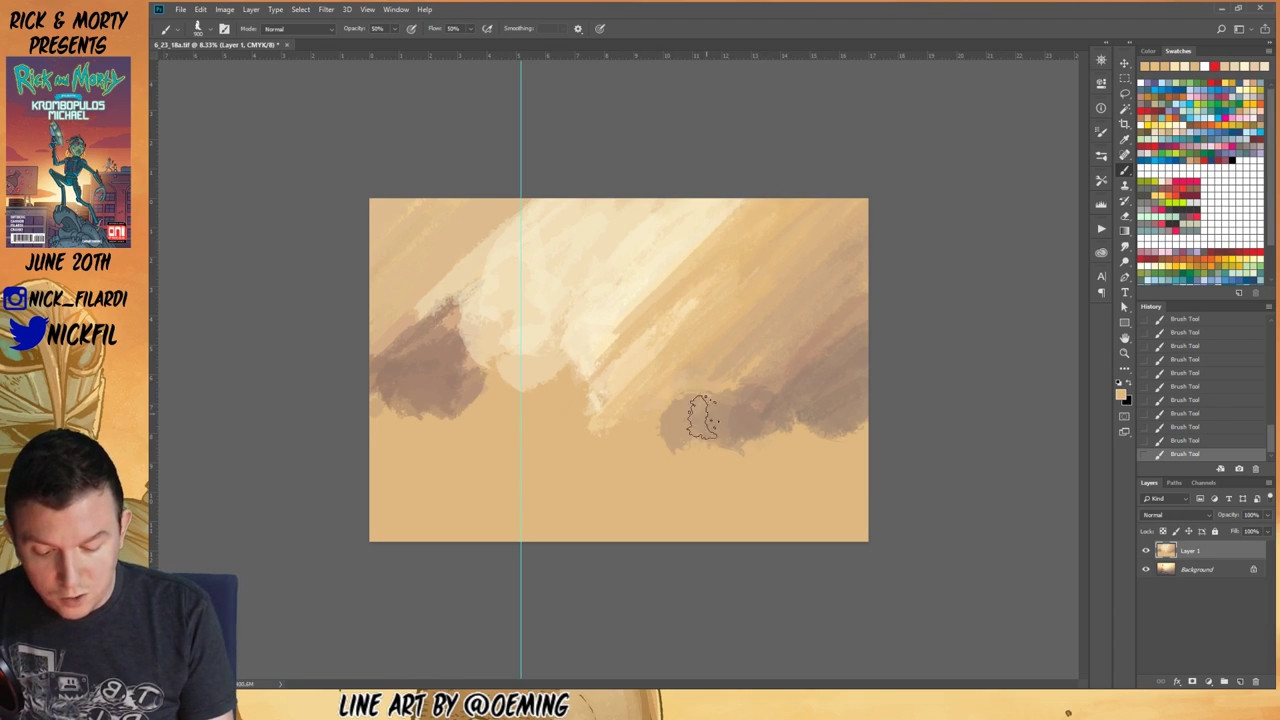
Step: Paint large brown cloud masses across the lower half of the canvas, joining the dark areas on both sides
{"action": "mouse_move", "coordinate": [651, 417]}
{"action": "left_mouse_down"}
{"action": "mouse_move", "coordinate": [655, 460]}
{"action": "mouse_move", "coordinate": [682, 451]}
{"action": "mouse_move", "coordinate": [719, 472]}
{"action": "mouse_move", "coordinate": [821, 459]}
{"action": "mouse_move", "coordinate": [784, 437]}
{"action": "mouse_move", "coordinate": [713, 465]}
{"action": "mouse_move", "coordinate": [835, 317]}
{"action": "mouse_move", "coordinate": [812, 394]}
{"action": "mouse_move", "coordinate": [764, 441]}
{"action": "mouse_move", "coordinate": [637, 457]}
{"action": "mouse_move", "coordinate": [767, 465]}
{"action": "mouse_move", "coordinate": [855, 433]}
{"action": "mouse_move", "coordinate": [782, 428]}
{"action": "mouse_move", "coordinate": [695, 476]}
{"action": "mouse_move", "coordinate": [585, 493]}
{"action": "left_mouse_up"}
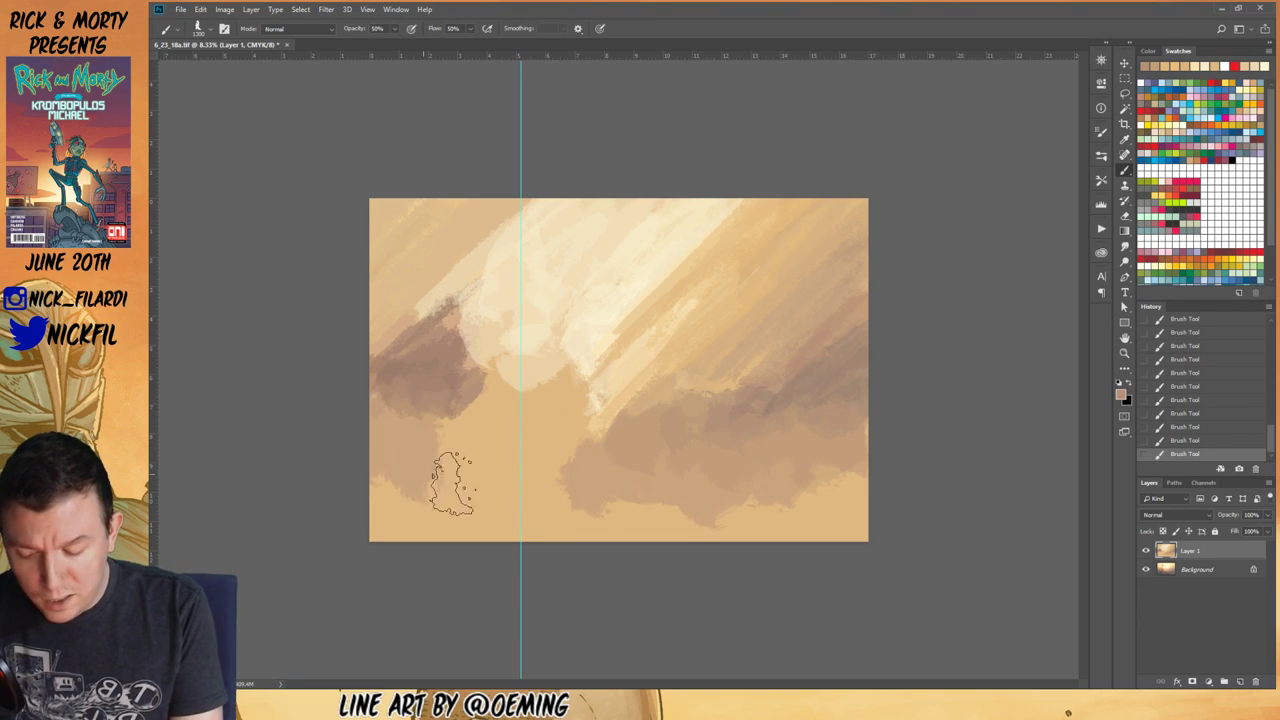
{"action": "mouse_move", "coordinate": [443, 490]}
{"action": "left_mouse_down"}
{"action": "mouse_move", "coordinate": [495, 531]}
{"action": "mouse_move", "coordinate": [460, 430]}
{"action": "mouse_move", "coordinate": [487, 453]}
{"action": "mouse_move", "coordinate": [516, 453]}
{"action": "mouse_move", "coordinate": [553, 510]}
{"action": "mouse_move", "coordinate": [604, 535]}
{"action": "mouse_move", "coordinate": [679, 461]}
{"action": "mouse_move", "coordinate": [757, 508]}
{"action": "left_mouse_up"}
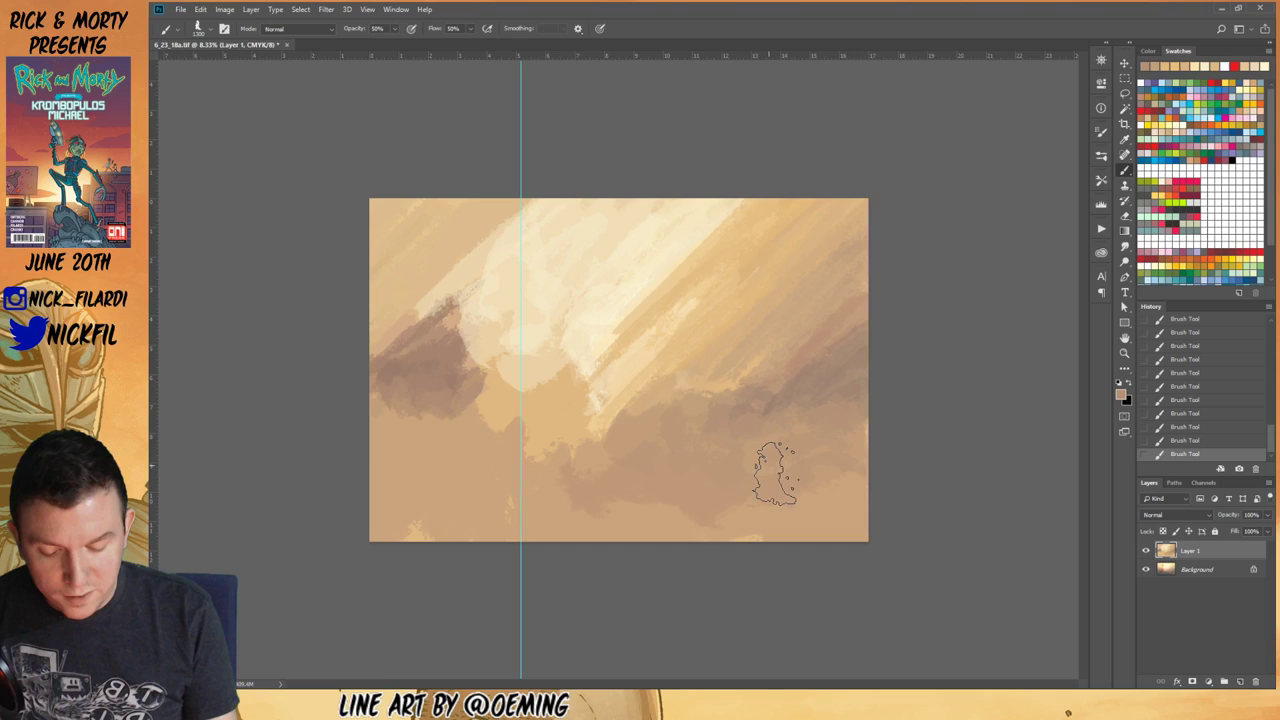
{"action": "left_click_drag", "start_coordinate": [490, 400], "coordinate": [584, 445]}
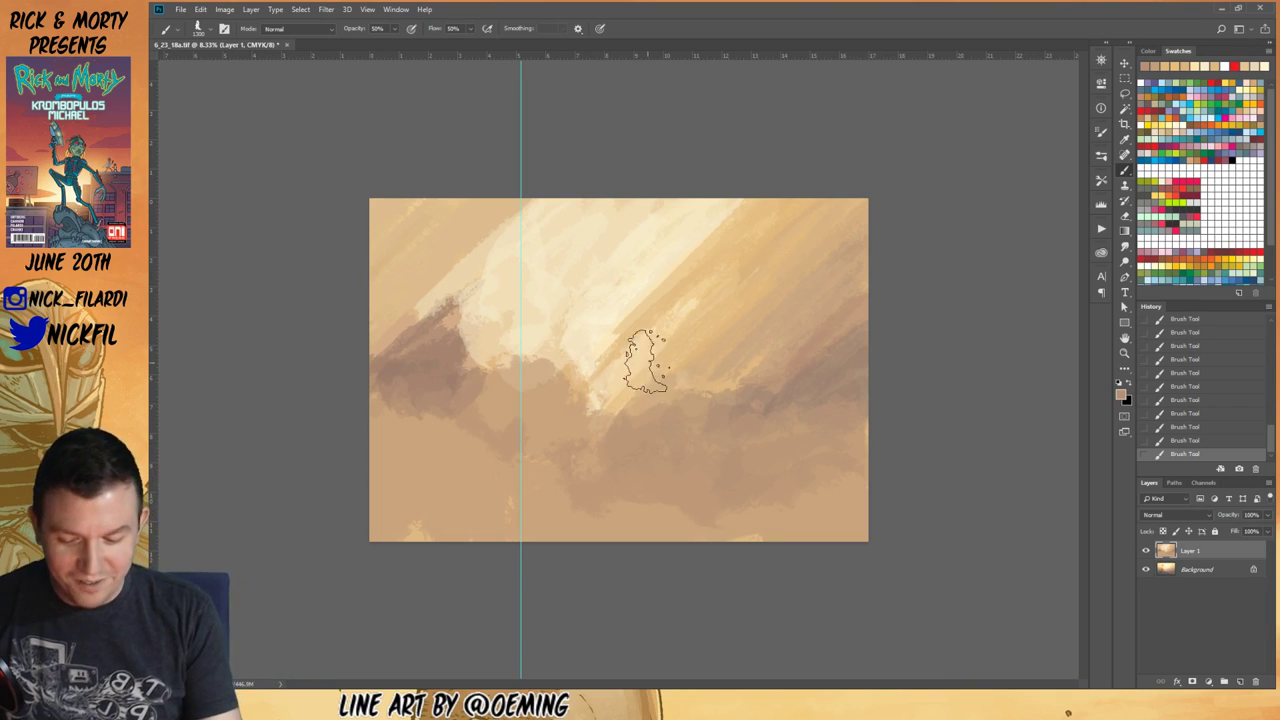
Step: Sample pale cream from the bright area and widen the diagonal light beam toward the upper right
{"action": "left_click", "coordinate": [603, 342], "text": "alt"}
{"action": "left_click_drag", "start_coordinate": [650, 298], "coordinate": [750, 210]}
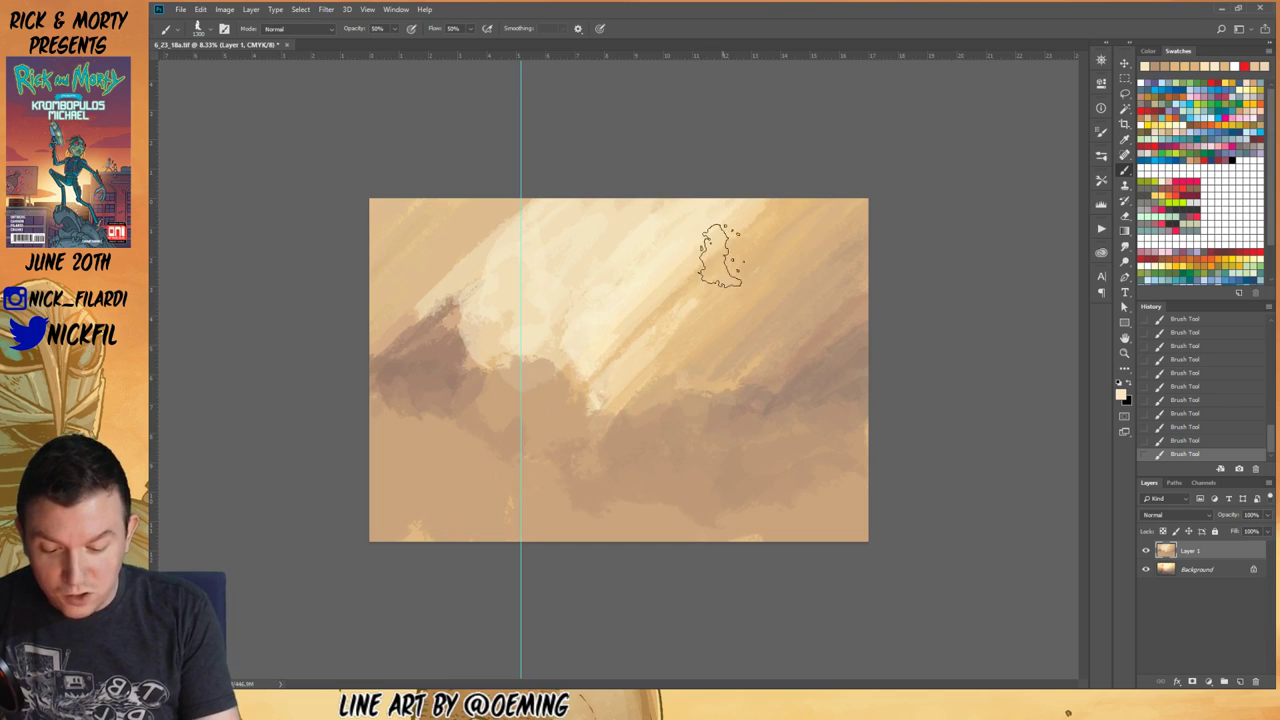
Step: Paint warm orange diagonal rays and glow over the light beam and cloud edges with the brush in Screen mode
{"action": "left_click", "coordinate": [1190, 104]}
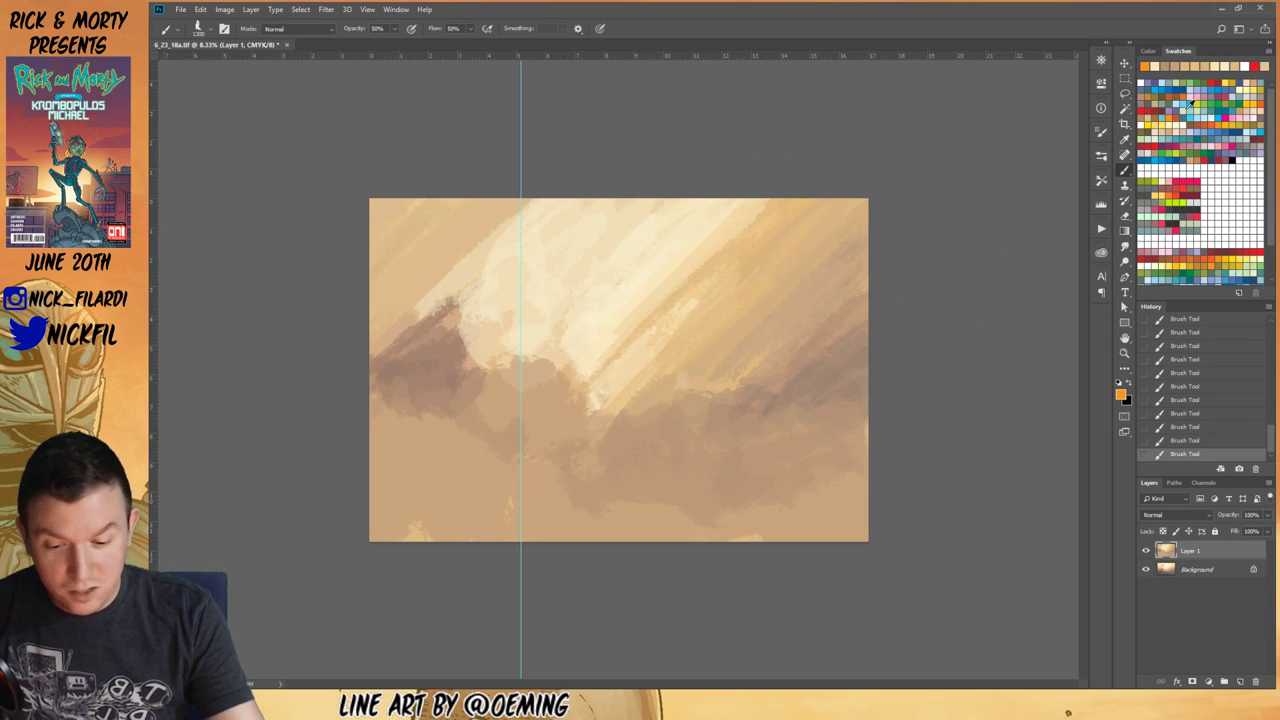
{"action": "left_click", "coordinate": [296, 28]}
{"action": "left_click", "coordinate": [300, 146]}
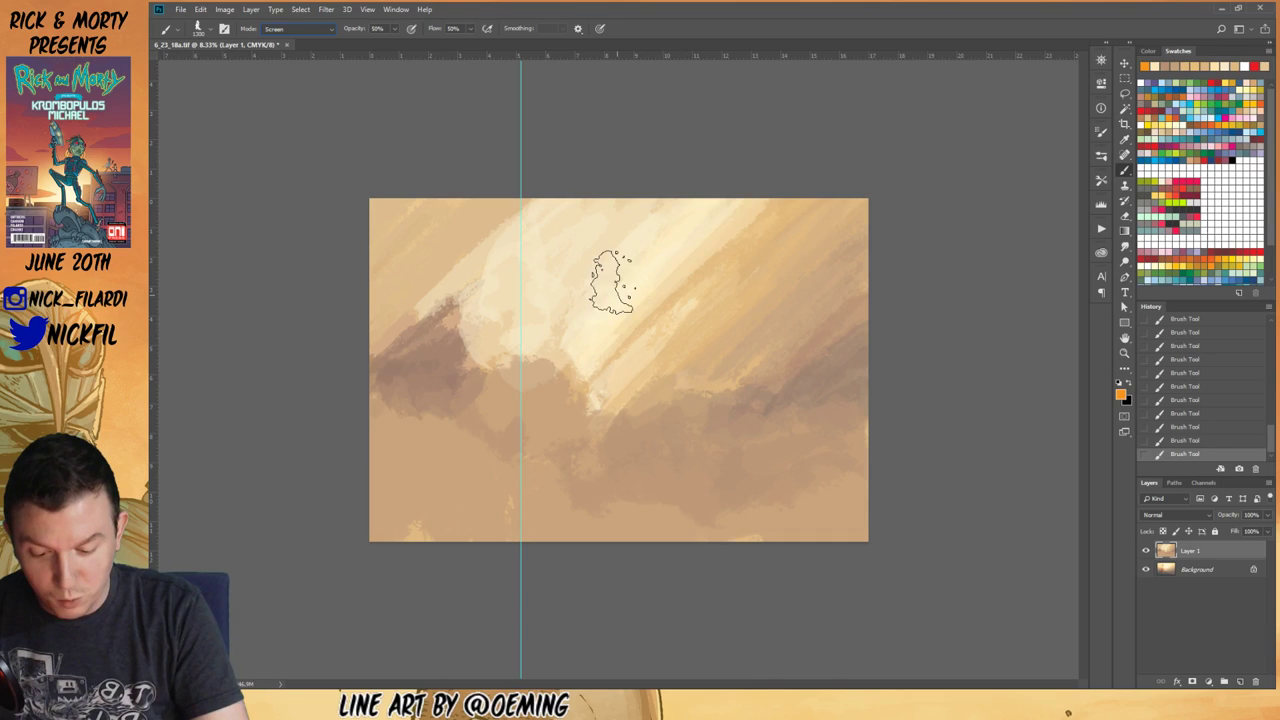
{"action": "mouse_move", "coordinate": [612, 282]}
{"action": "left_mouse_down"}
{"action": "mouse_move", "coordinate": [438, 324]}
{"action": "mouse_move", "coordinate": [510, 271]}
{"action": "mouse_move", "coordinate": [545, 385]}
{"action": "mouse_move", "coordinate": [470, 430]}
{"action": "mouse_move", "coordinate": [502, 287]}
{"action": "mouse_move", "coordinate": [435, 314]}
{"action": "mouse_move", "coordinate": [554, 199]}
{"action": "mouse_move", "coordinate": [385, 350]}
{"action": "left_mouse_up"}
{"action": "left_click_drag", "start_coordinate": [536, 211], "coordinate": [392, 328]}
{"action": "mouse_move", "coordinate": [664, 324]}
{"action": "left_mouse_down"}
{"action": "mouse_move", "coordinate": [745, 228]}
{"action": "mouse_move", "coordinate": [717, 266]}
{"action": "mouse_move", "coordinate": [817, 220]}
{"action": "left_mouse_up"}
{"action": "left_click_drag", "start_coordinate": [730, 295], "coordinate": [826, 215]}
{"action": "mouse_move", "coordinate": [569, 397]}
{"action": "left_mouse_down"}
{"action": "mouse_move", "coordinate": [540, 418]}
{"action": "mouse_move", "coordinate": [575, 415]}
{"action": "mouse_move", "coordinate": [571, 394]}
{"action": "mouse_move", "coordinate": [549, 411]}
{"action": "mouse_move", "coordinate": [540, 530]}
{"action": "left_mouse_up"}
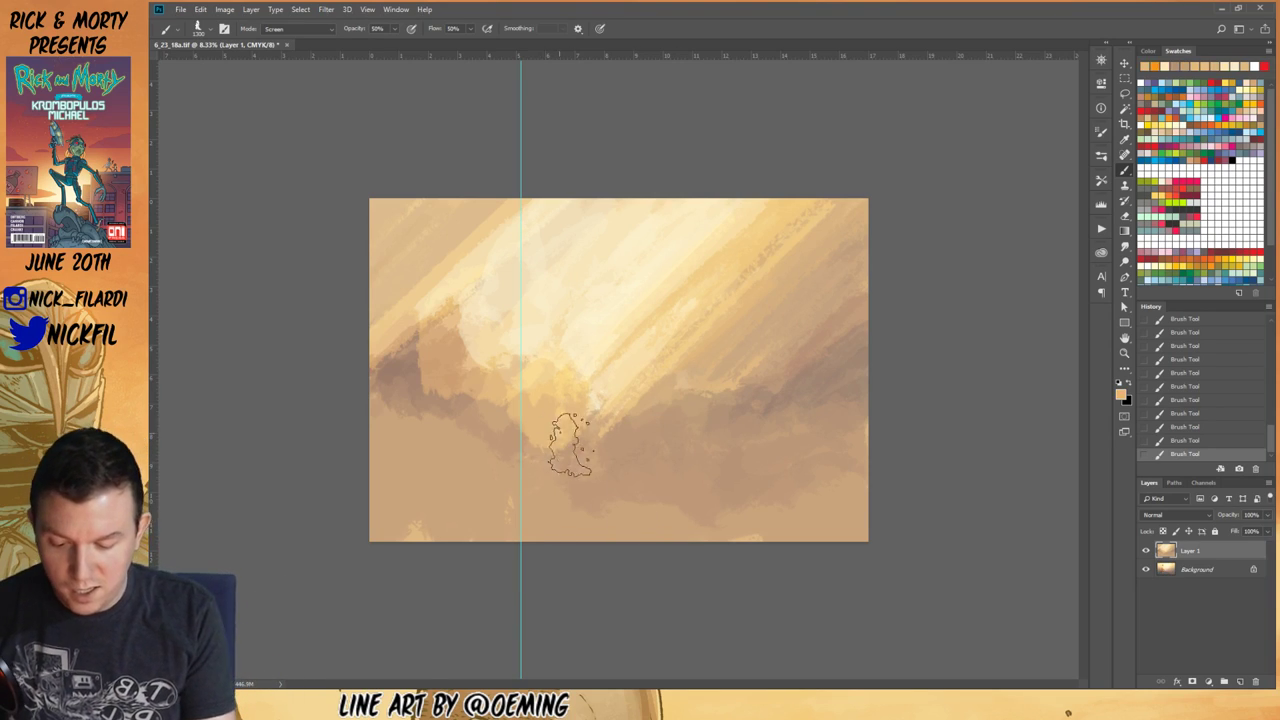
Step: Toggle Layer 1's visibility to compare the light rays with the original painting
{"action": "left_click", "coordinate": [1147, 551]}
{"action": "left_click", "coordinate": [1147, 551]}
{"action": "left_click", "coordinate": [1147, 551]}
{"action": "left_click", "coordinate": [1147, 551]}
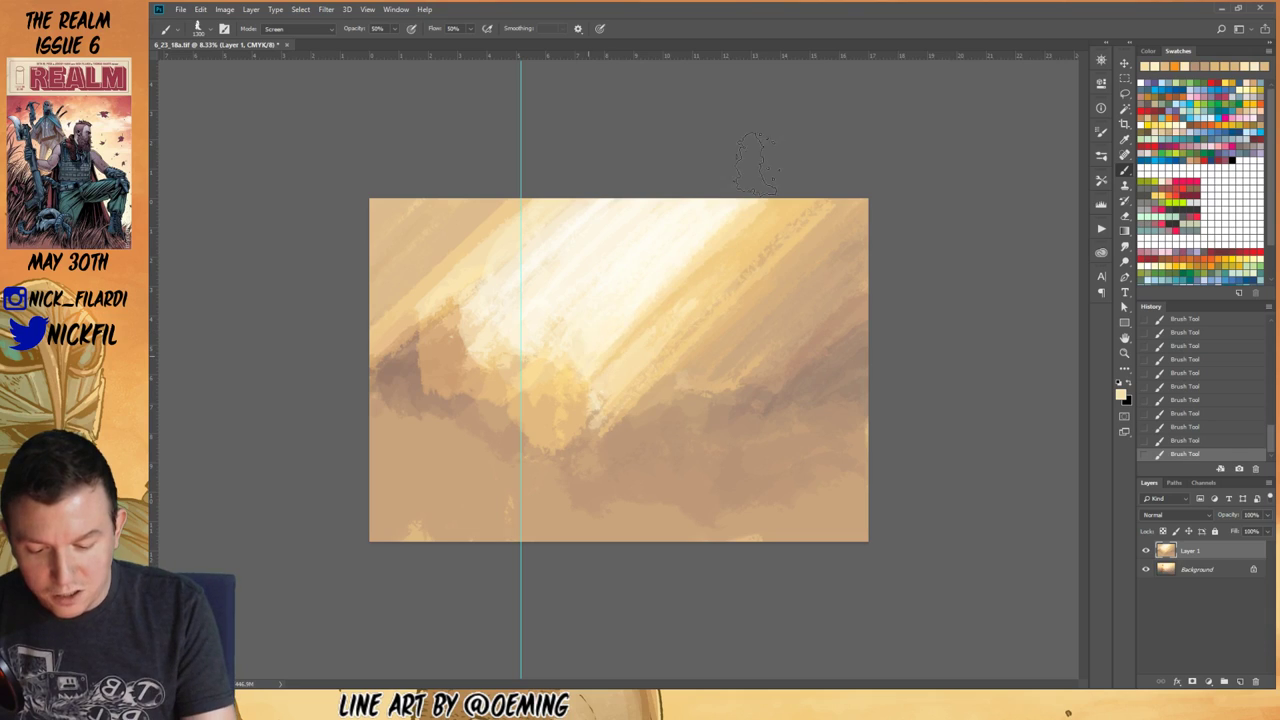
Step: Set the brush's blending mode back to Normal and soften the light beam with pale-yellow strokes
{"action": "left_click", "coordinate": [300, 28]}
{"action": "left_click", "coordinate": [308, 42]}
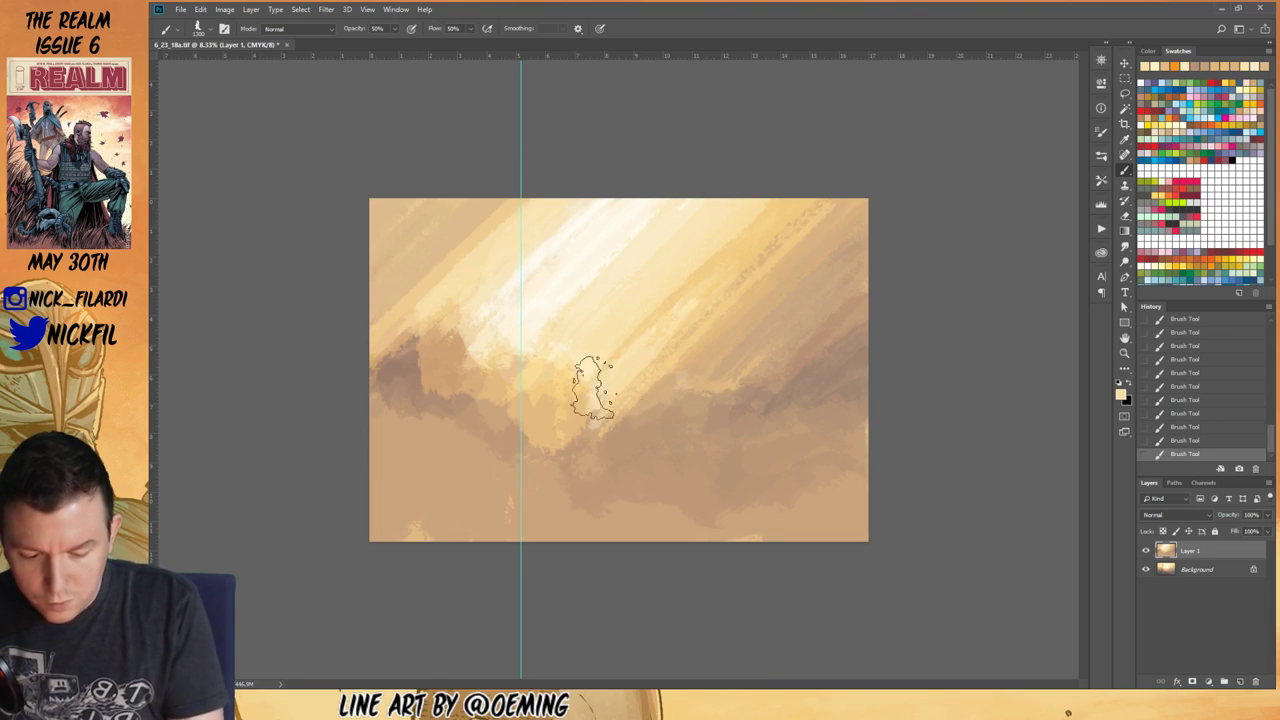
Step: Darken the lower-right and upper-left corners of Layer 1 with dark red linear gradients in Multiply mode
{"action": "left_click", "coordinate": [1226, 82]}
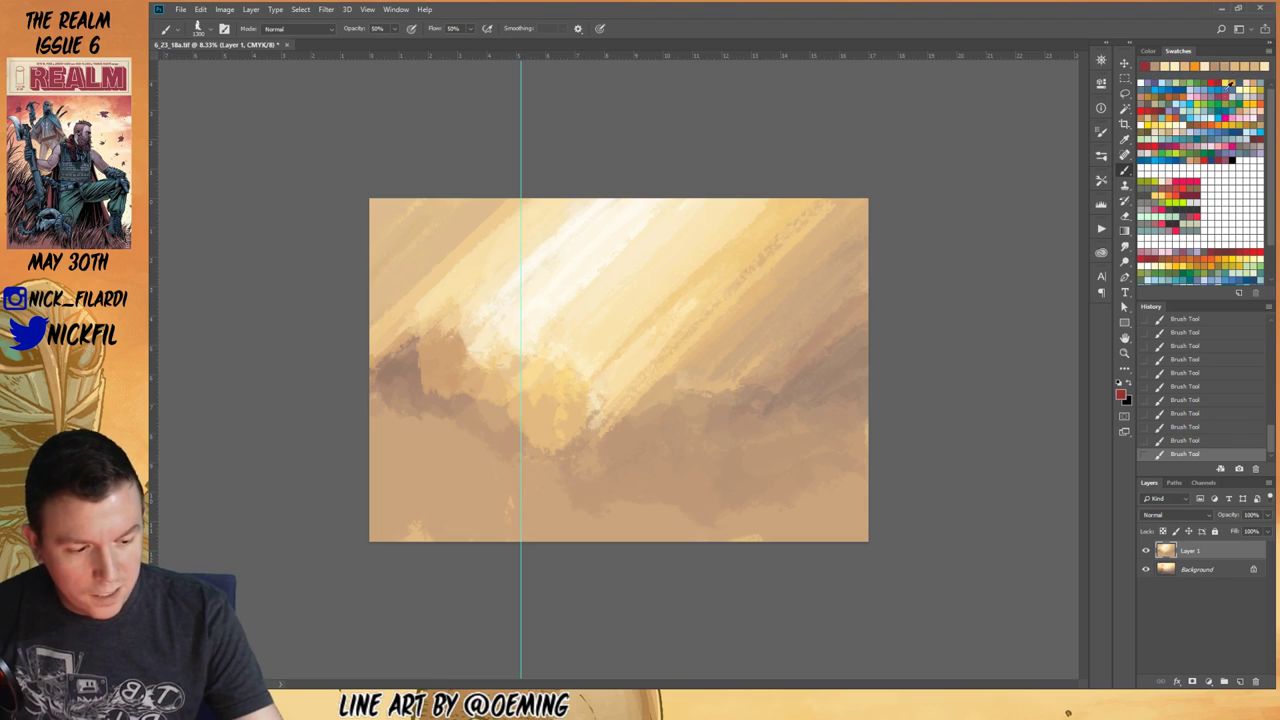
{"action": "left_click", "coordinate": [1125, 231]}
{"action": "left_click", "coordinate": [360, 29]}
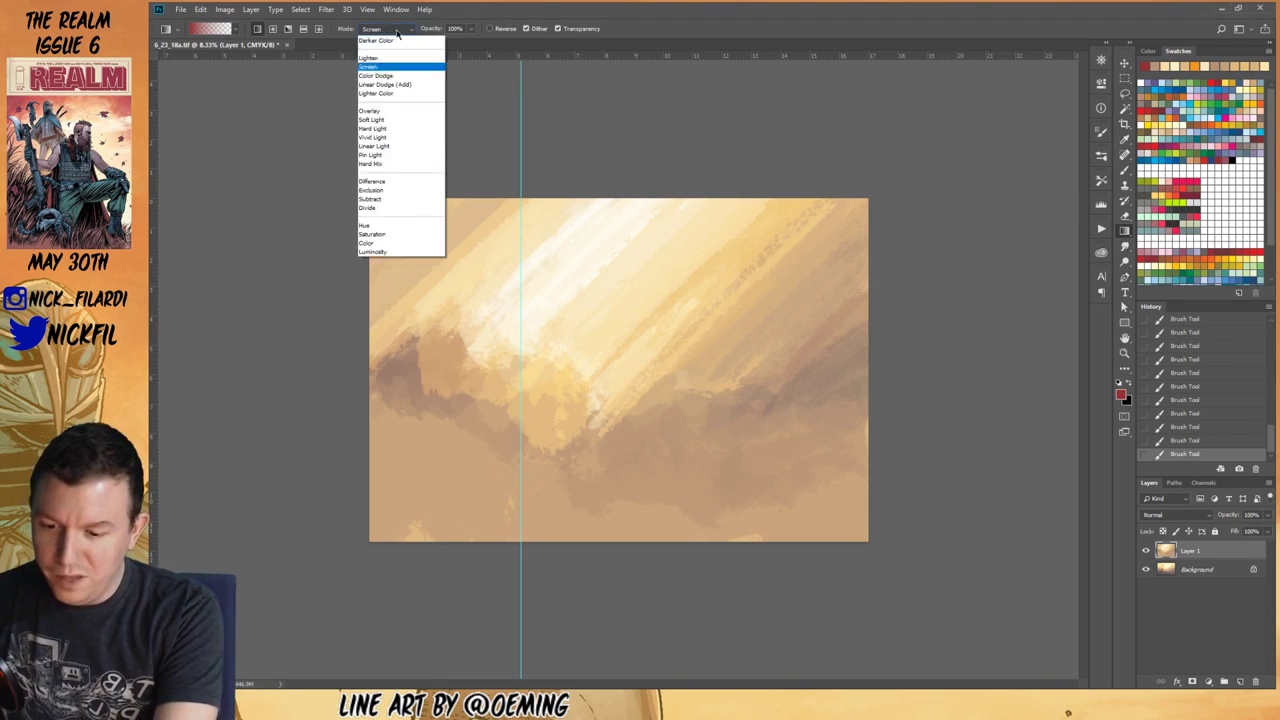
{"action": "left_click", "coordinate": [398, 83]}
{"action": "left_click_drag", "start_coordinate": [865, 598], "coordinate": [514, 271]}
{"action": "key", "text": "ctrl+z"}
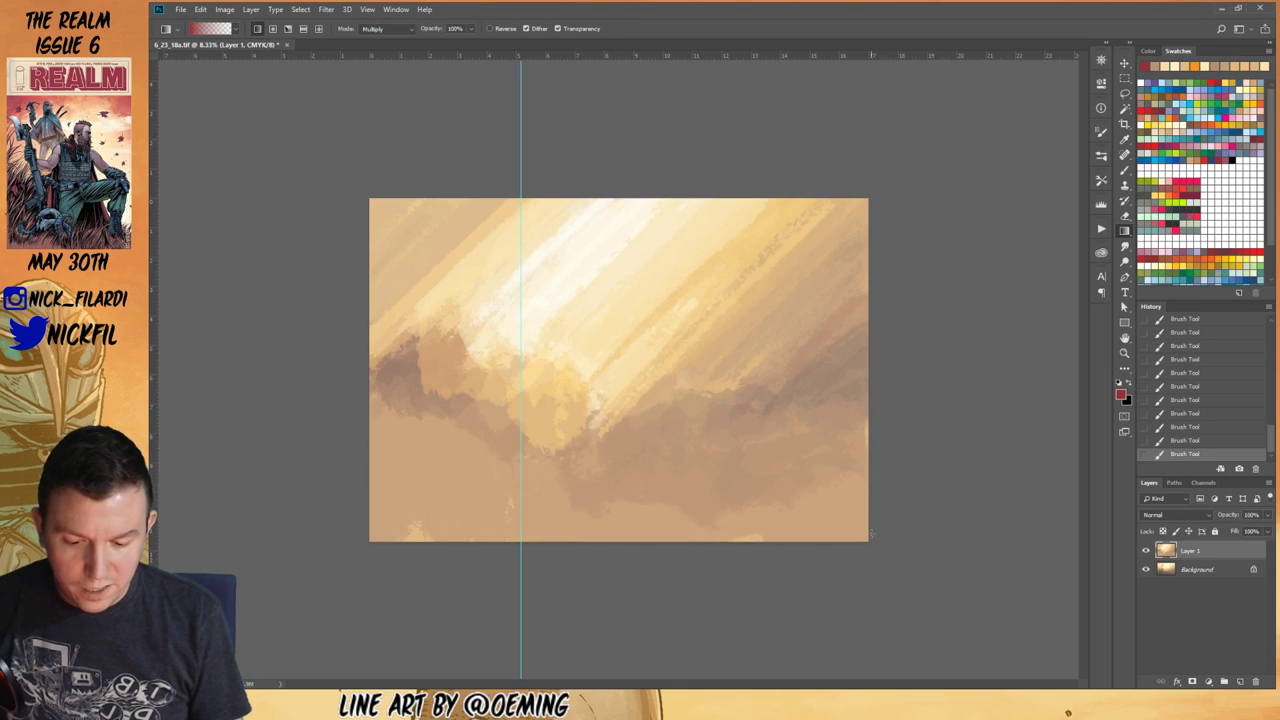
{"action": "left_click_drag", "start_coordinate": [1004, 614], "coordinate": [566, 291]}
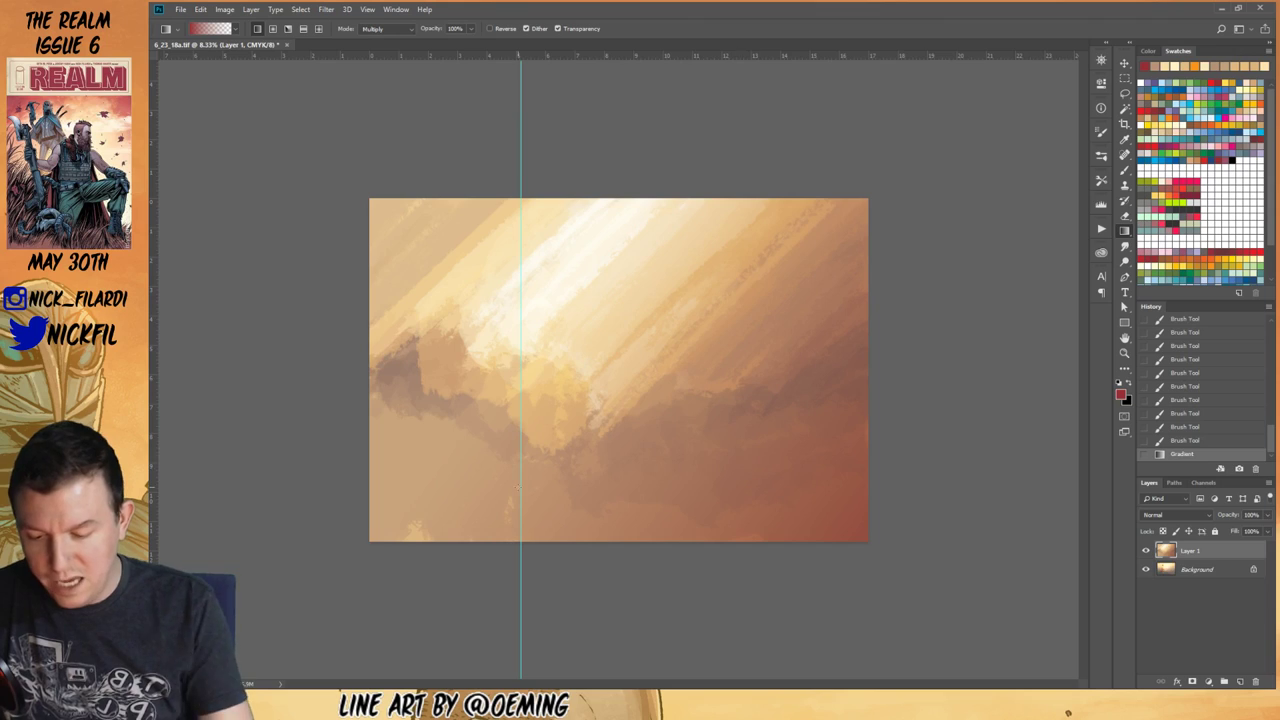
{"action": "left_click_drag", "start_coordinate": [316, 198], "coordinate": [512, 366]}
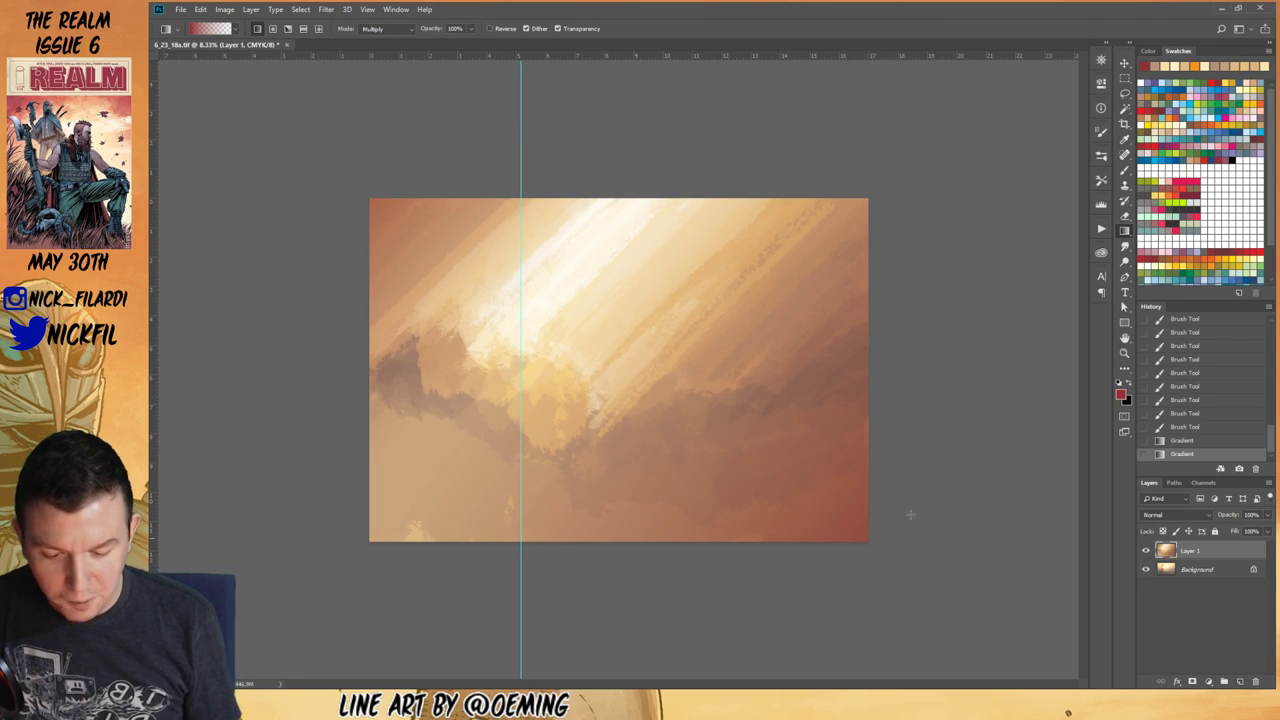
{"action": "left_click", "coordinate": [1124, 170]}
{"action": "left_click", "coordinate": [646, 260], "text": "alt"}
{"action": "left_click_drag", "start_coordinate": [606, 309], "coordinate": [693, 200]}
{"action": "key", "text": "ctrl+z"}
Step: Add an orange glow around the base and top of the light beam with several radial gradients in Screen mode
{"action": "left_click", "coordinate": [1192, 111]}
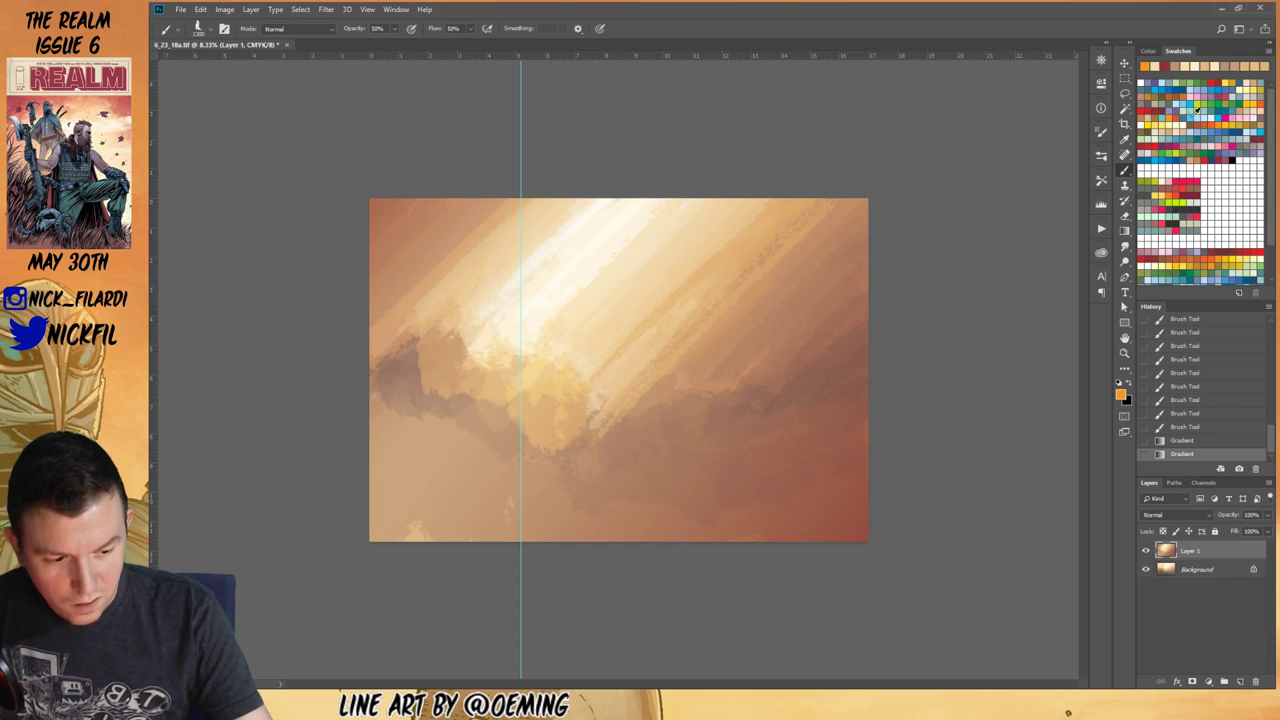
{"action": "left_click", "coordinate": [1124, 233]}
{"action": "left_click", "coordinate": [394, 28]}
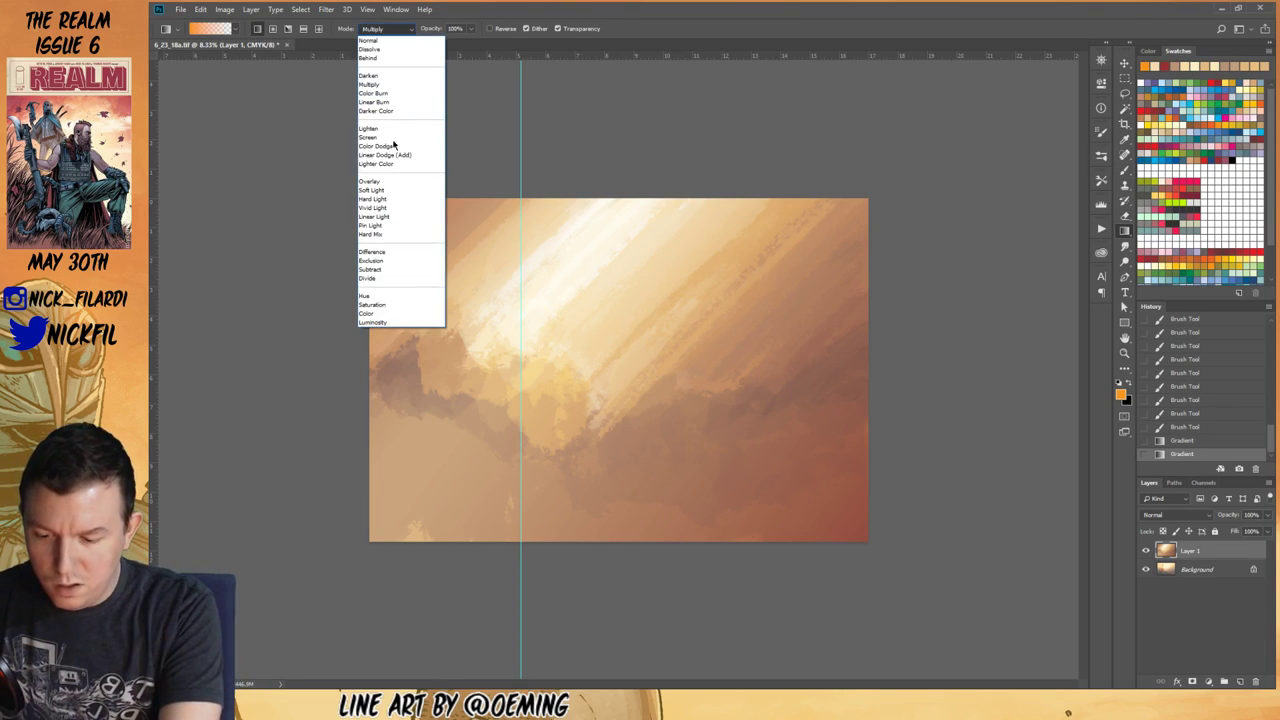
{"action": "left_click", "coordinate": [400, 130]}
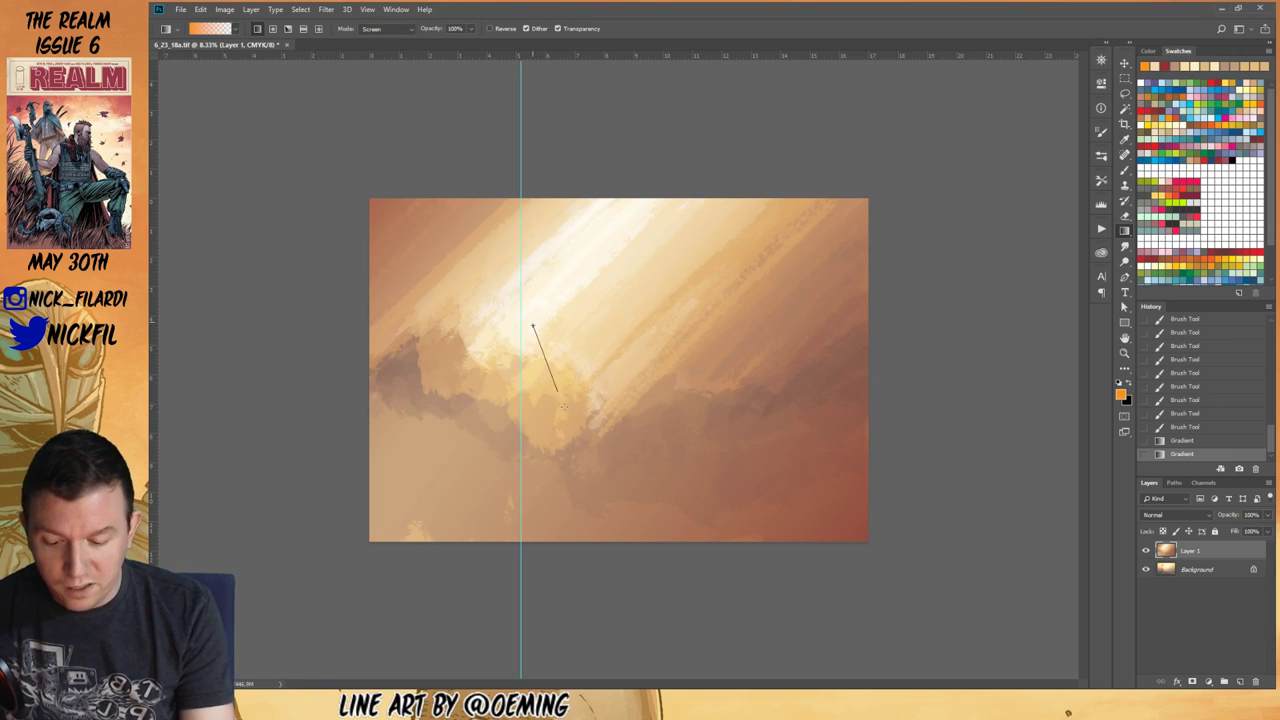
{"action": "left_click_drag", "start_coordinate": [557, 392], "coordinate": [593, 547]}
{"action": "key", "text": "ctrl+z"}
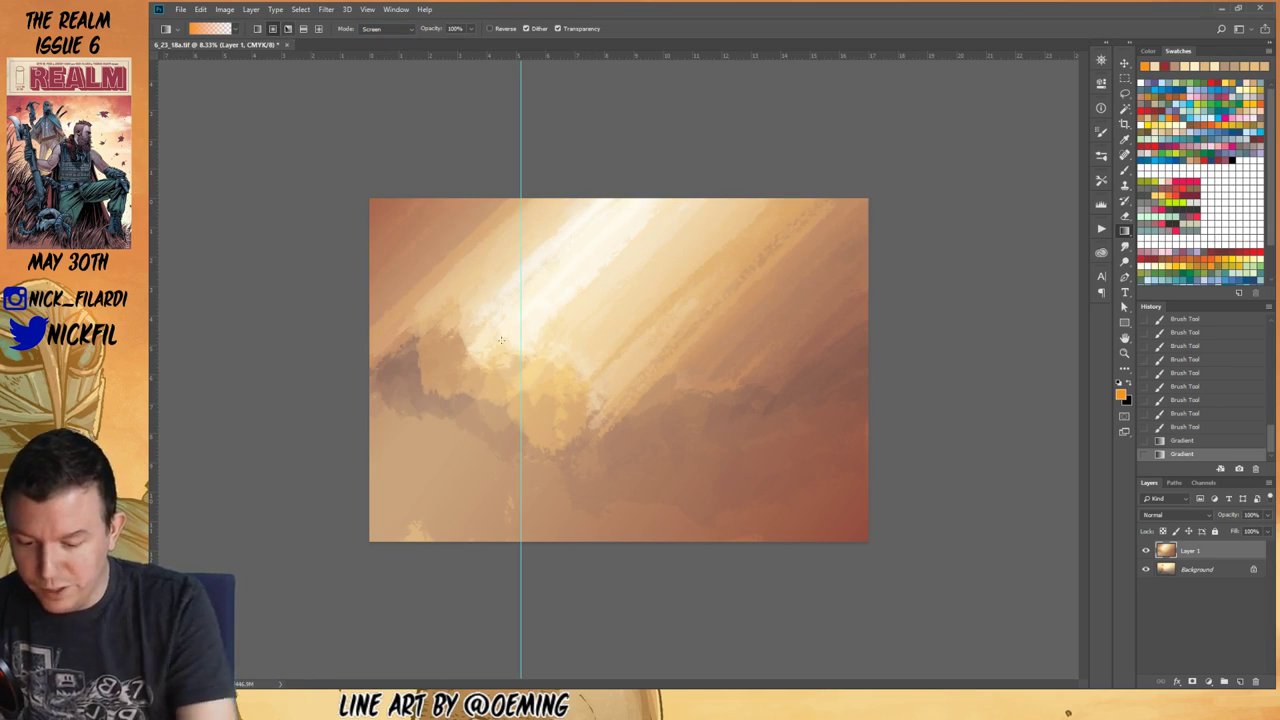
{"action": "left_click_drag", "start_coordinate": [531, 320], "coordinate": [601, 546]}
{"action": "left_click_drag", "start_coordinate": [568, 398], "coordinate": [566, 389]}
{"action": "left_click_drag", "start_coordinate": [538, 322], "coordinate": [591, 536]}
{"action": "left_click_drag", "start_coordinate": [588, 465], "coordinate": [588, 465]}
{"action": "left_click_drag", "start_coordinate": [617, 177], "coordinate": [620, 500]}
{"action": "left_click_drag", "start_coordinate": [606, 224], "coordinate": [604, 410]}
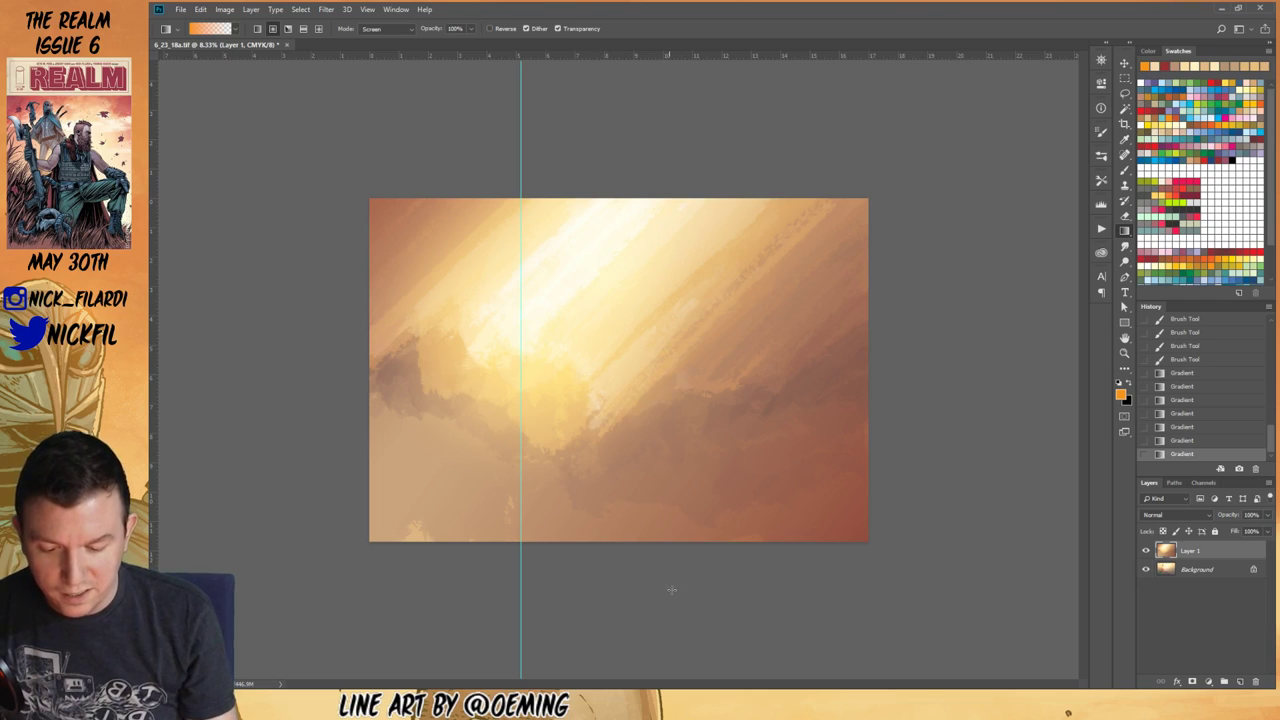
Step: Sample reddish brown from the lower-right area and lighten the lower clouds with radial Screen gradients
{"action": "left_click", "coordinate": [741, 488], "text": "alt"}
{"action": "left_click_drag", "start_coordinate": [674, 517], "coordinate": [625, 242]}
{"action": "left_click_drag", "start_coordinate": [674, 517], "coordinate": [674, 517]}
{"action": "key", "text": "ctrl+z"}
{"action": "left_click_drag", "start_coordinate": [630, 384], "coordinate": [692, 614]}
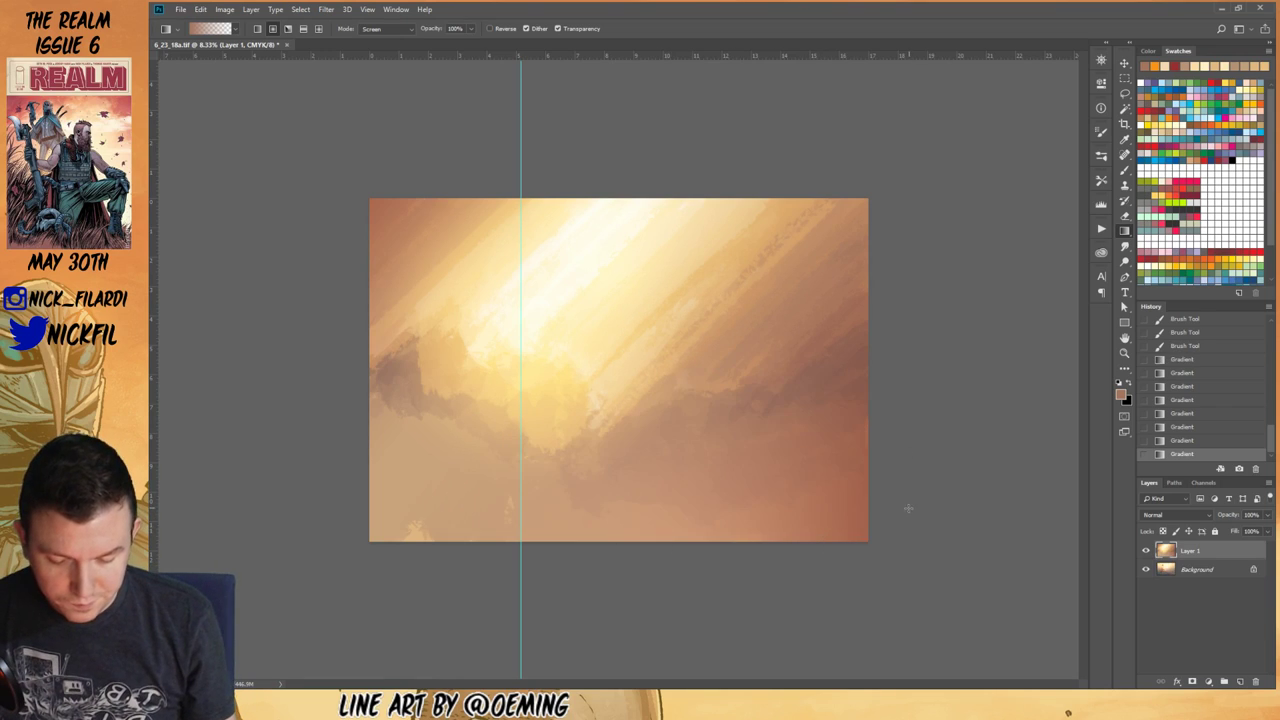
Step: Choose the 306 px leaf-cluster brush and set the Brush tool's opacity to 50%
{"action": "left_click", "coordinate": [1125, 170]}
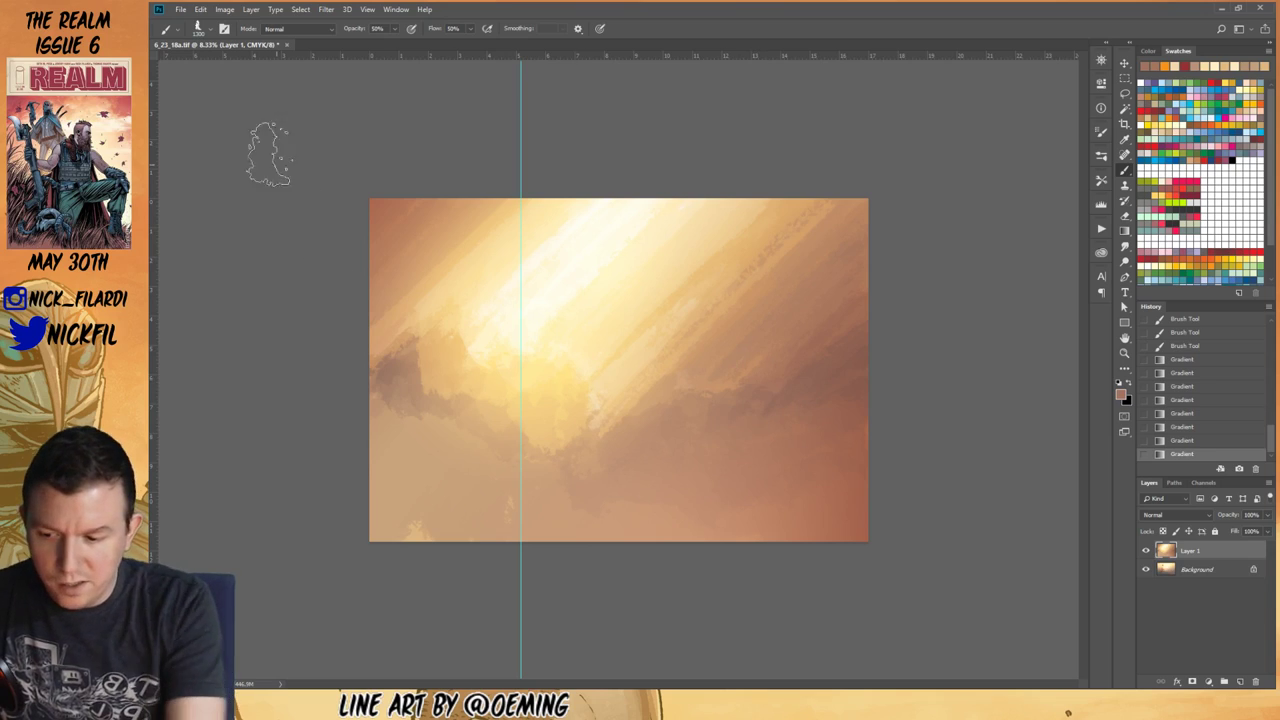
{"action": "left_click", "coordinate": [199, 29]}
{"action": "left_click", "coordinate": [275, 318]}
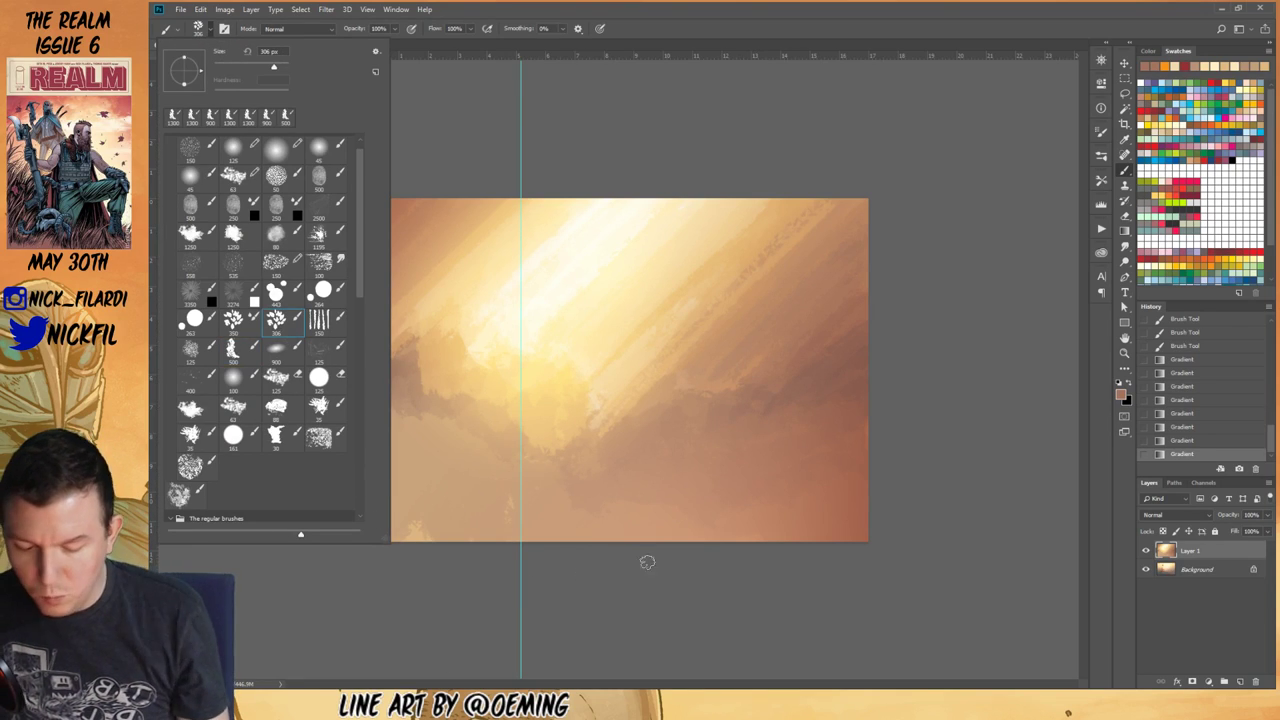
{"action": "left_click", "coordinate": [620, 567]}
{"action": "key", "text": "5"}
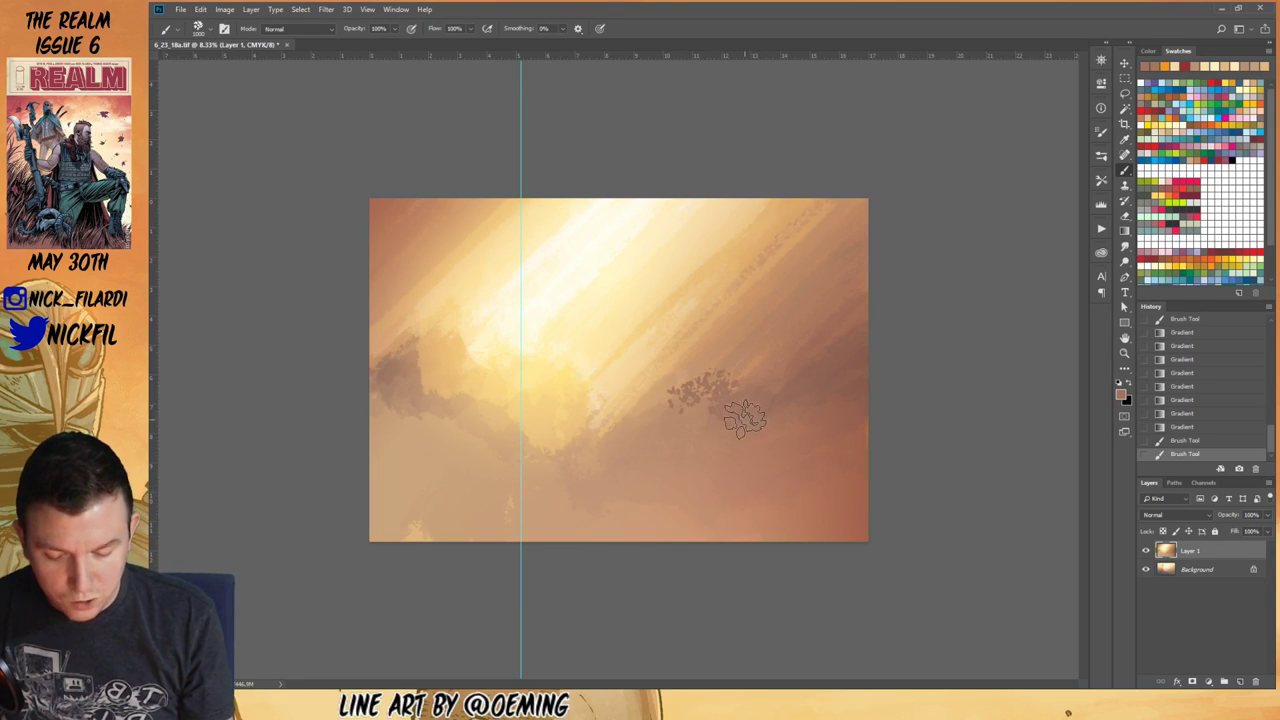
Step: Paint brown leaf texture along the upper edge of the dark mass on the canvas's right side
{"action": "left_click_drag", "start_coordinate": [715, 396], "coordinate": [839, 362]}
{"action": "left_click", "coordinate": [839, 360]}
{"action": "left_click", "coordinate": [841, 356], "text": "alt"}
{"action": "left_click", "coordinate": [864, 338]}
{"action": "left_click_drag", "start_coordinate": [774, 403], "coordinate": [751, 417]}
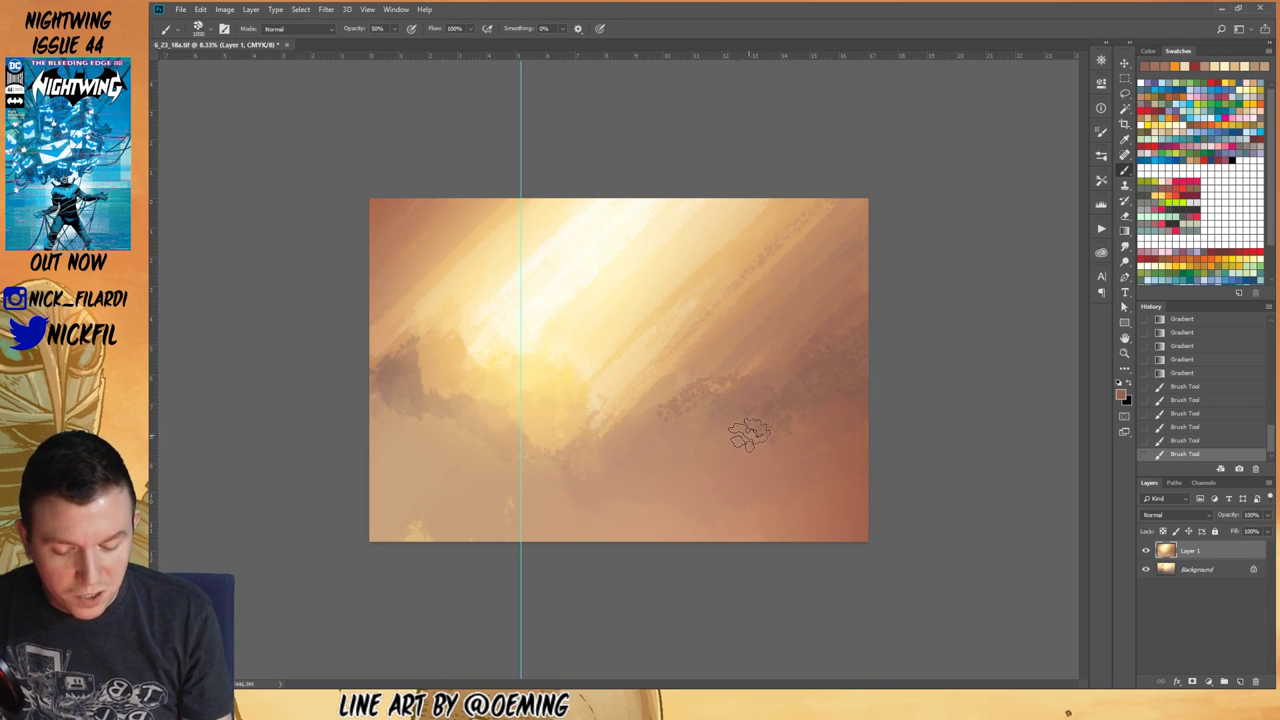
Step: Enlarge the leaf brush and paint bigger brown foliage clusters in the lower right and at the left edge
{"action": "key", "text": "]"}
{"action": "mouse_move", "coordinate": [737, 446]}
{"action": "left_mouse_down"}
{"action": "mouse_move", "coordinate": [860, 419]}
{"action": "mouse_move", "coordinate": [904, 459]}
{"action": "mouse_move", "coordinate": [852, 492]}
{"action": "mouse_move", "coordinate": [809, 475]}
{"action": "mouse_move", "coordinate": [751, 482]}
{"action": "mouse_move", "coordinate": [731, 449]}
{"action": "mouse_move", "coordinate": [664, 452]}
{"action": "left_mouse_up"}
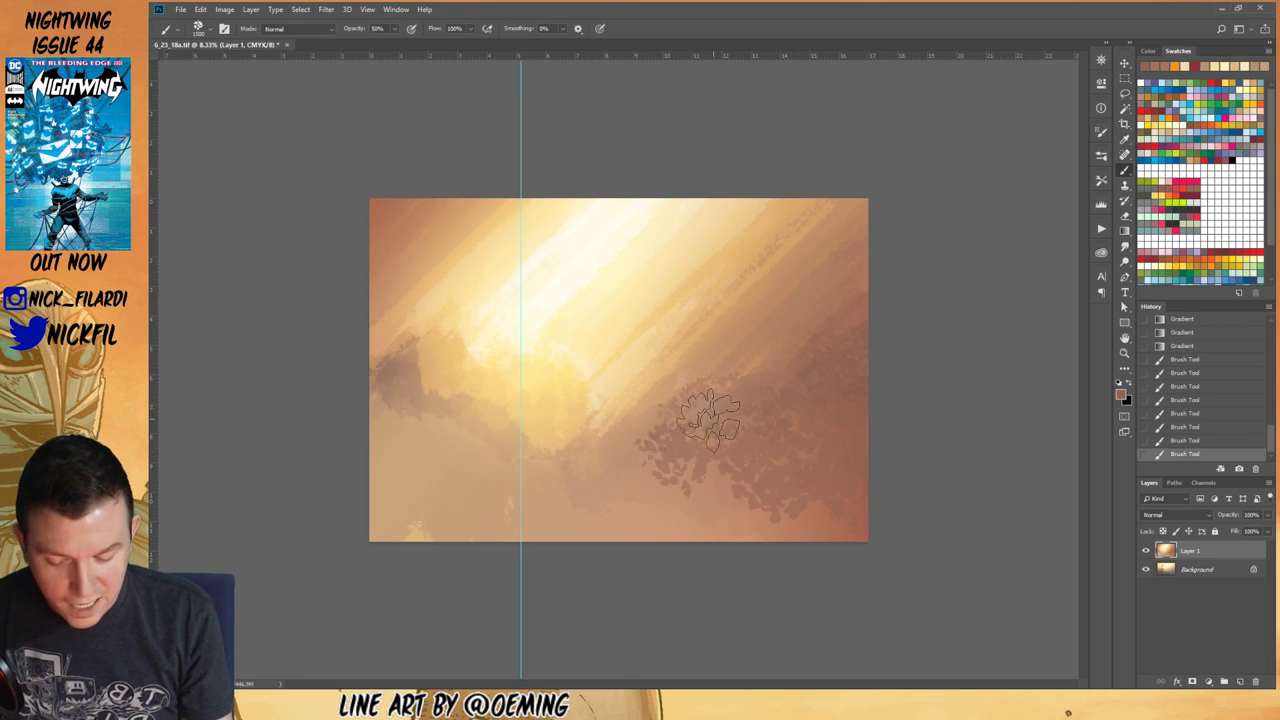
{"action": "left_click", "coordinate": [398, 388]}
{"action": "mouse_move", "coordinate": [430, 413]}
{"action": "left_mouse_down"}
{"action": "mouse_move", "coordinate": [470, 445]}
{"action": "mouse_move", "coordinate": [400, 420]}
{"action": "mouse_move", "coordinate": [404, 350]}
{"action": "left_mouse_up"}
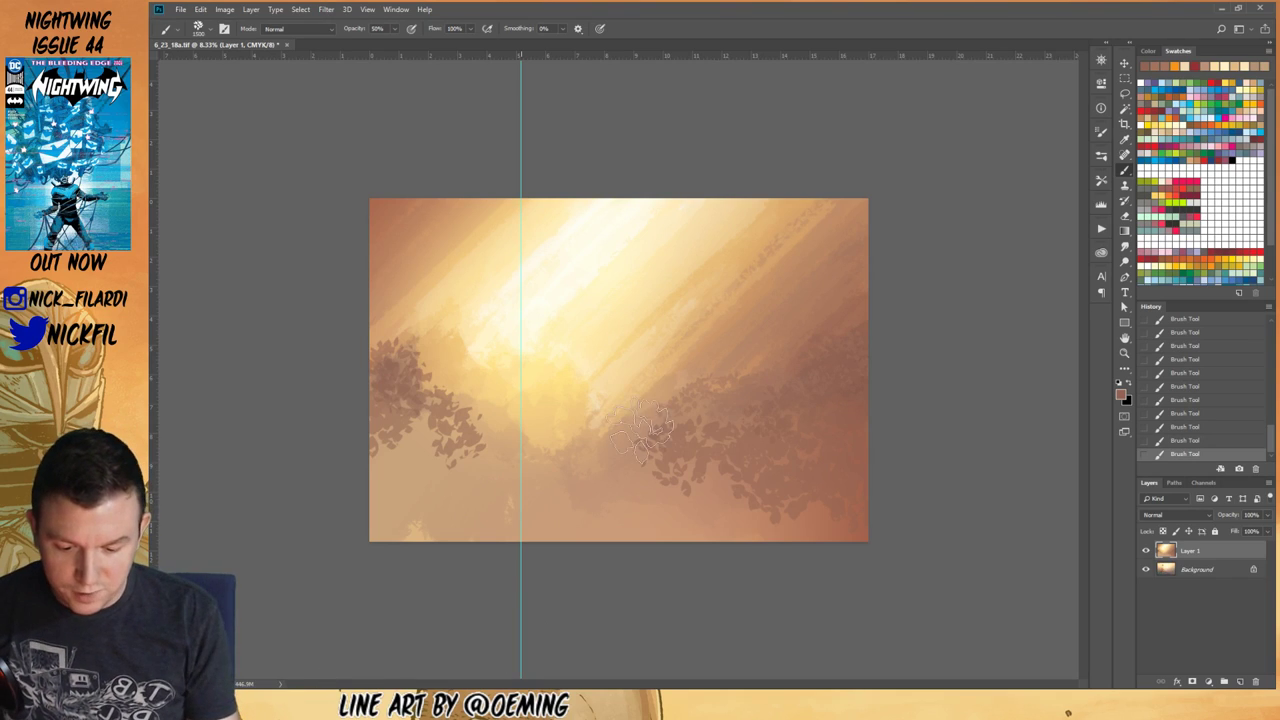
Step: Paint tan and reddish-brown leaves below the glow and across the lower canvas, sampling colors from the painting
{"action": "left_click", "coordinate": [633, 400], "text": "alt"}
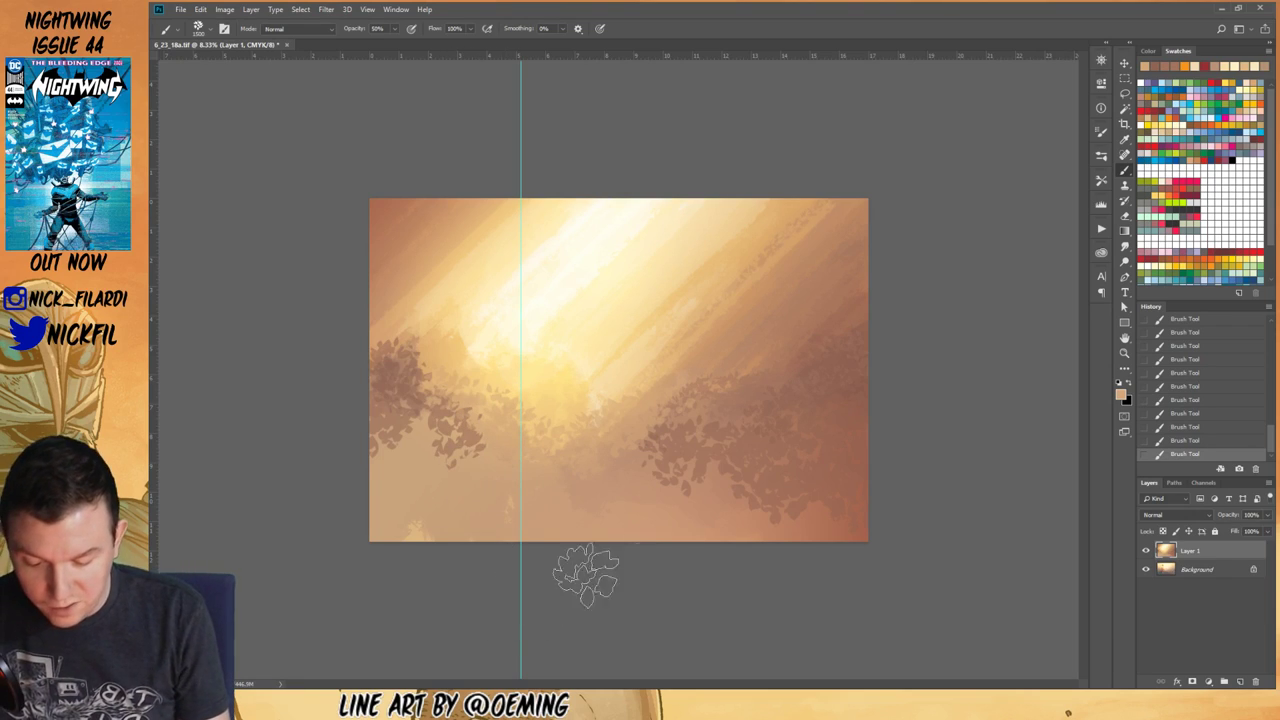
{"action": "mouse_move", "coordinate": [692, 513]}
{"action": "left_mouse_down"}
{"action": "mouse_move", "coordinate": [660, 506]}
{"action": "mouse_move", "coordinate": [700, 528]}
{"action": "left_mouse_up"}
{"action": "left_click", "coordinate": [690, 522]}
{"action": "left_click_drag", "start_coordinate": [840, 500], "coordinate": [862, 465]}
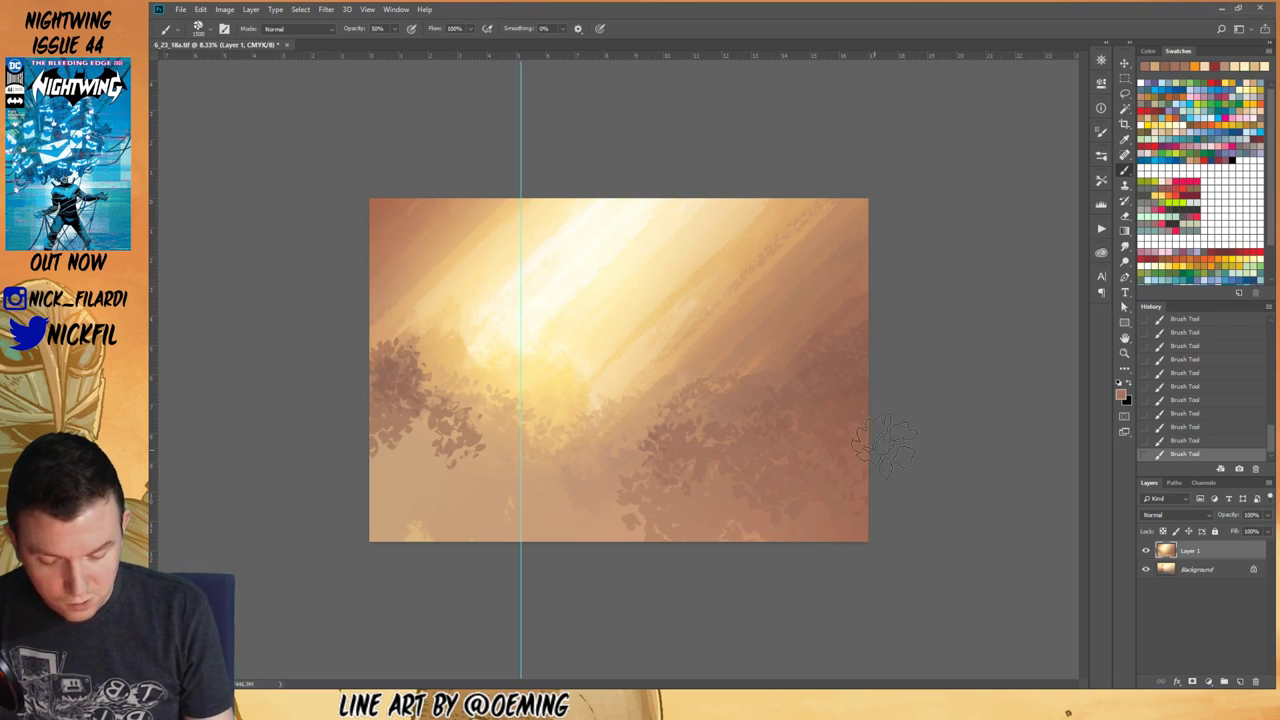
{"action": "left_click_drag", "start_coordinate": [600, 515], "coordinate": [540, 492]}
{"action": "mouse_move", "coordinate": [532, 553]}
{"action": "left_mouse_down"}
{"action": "mouse_move", "coordinate": [433, 490]}
{"action": "mouse_move", "coordinate": [401, 449]}
{"action": "mouse_move", "coordinate": [376, 536]}
{"action": "mouse_move", "coordinate": [428, 509]}
{"action": "mouse_move", "coordinate": [391, 454]}
{"action": "mouse_move", "coordinate": [497, 510]}
{"action": "left_mouse_up"}
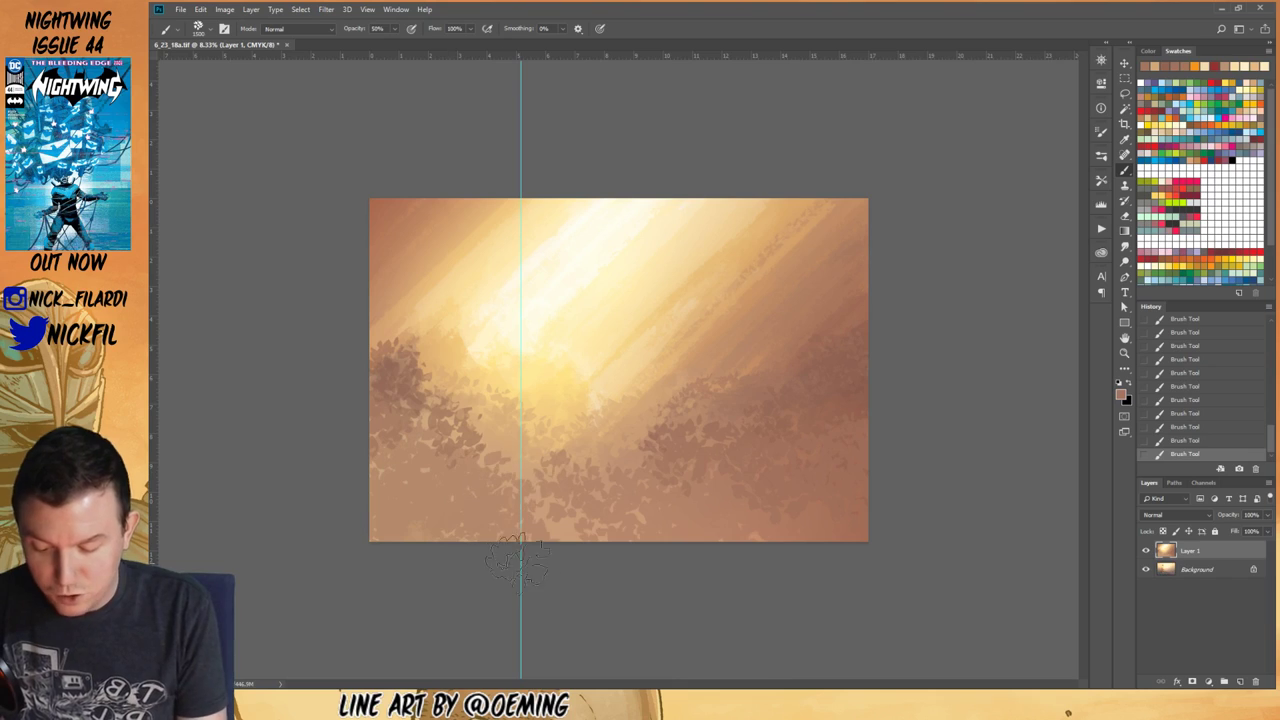
Step: Toggle Layer 1's visibility repeatedly to compare the new foliage background with the original painting
{"action": "left_click", "coordinate": [1146, 552]}
{"action": "left_click", "coordinate": [1146, 552]}
{"action": "left_click", "coordinate": [1146, 552]}
{"action": "left_click", "coordinate": [1146, 552]}
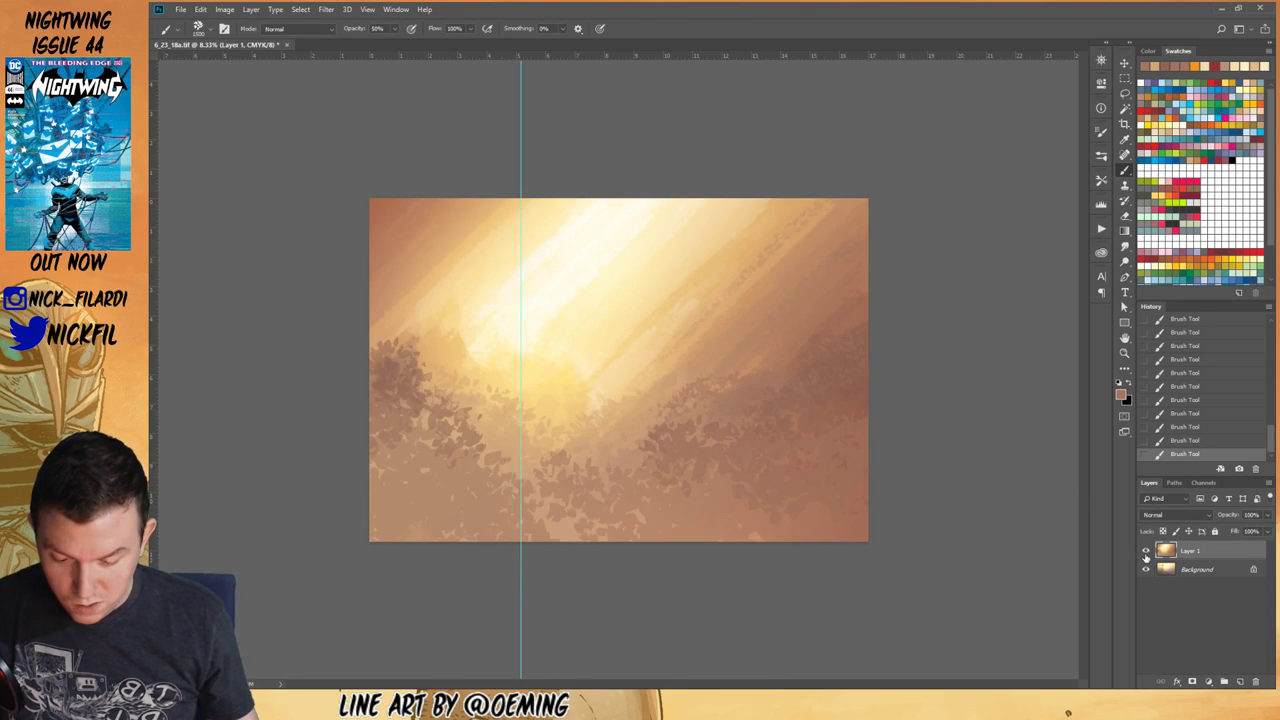
{"action": "left_click", "coordinate": [1146, 553]}
{"action": "left_click", "coordinate": [1146, 553]}
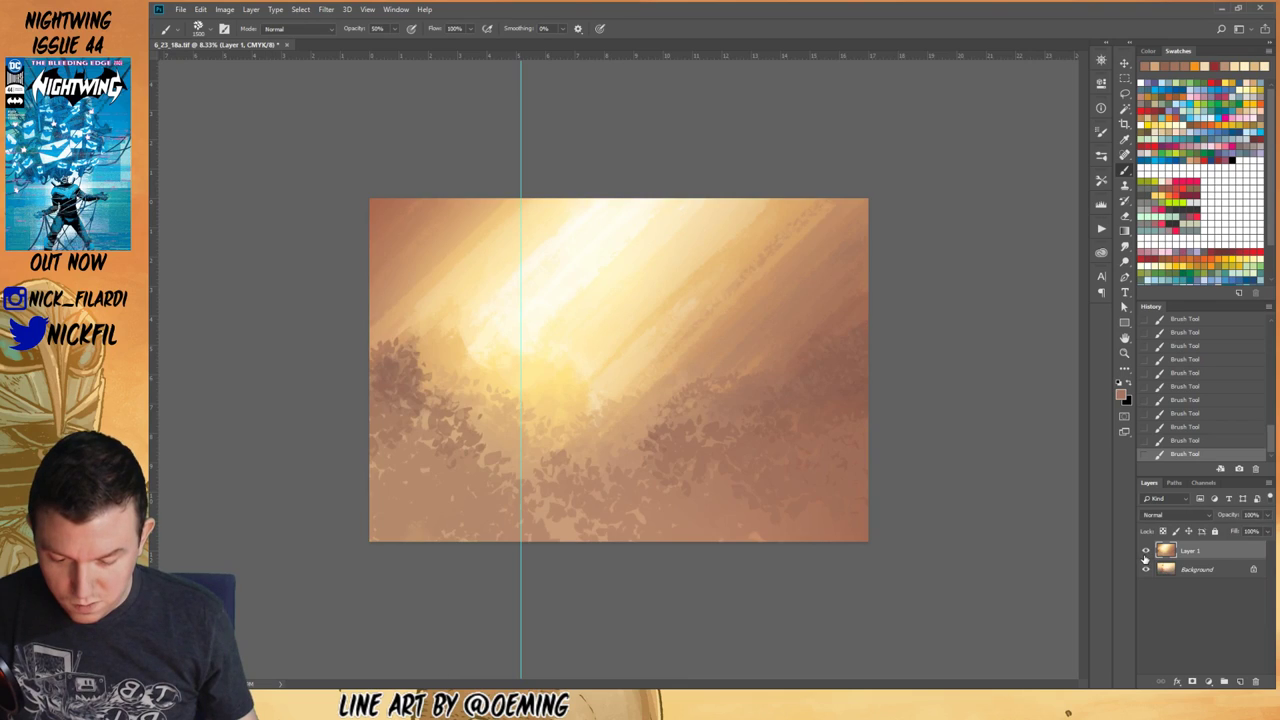
{"action": "left_click", "coordinate": [1146, 553]}
{"action": "left_click", "coordinate": [1146, 553]}
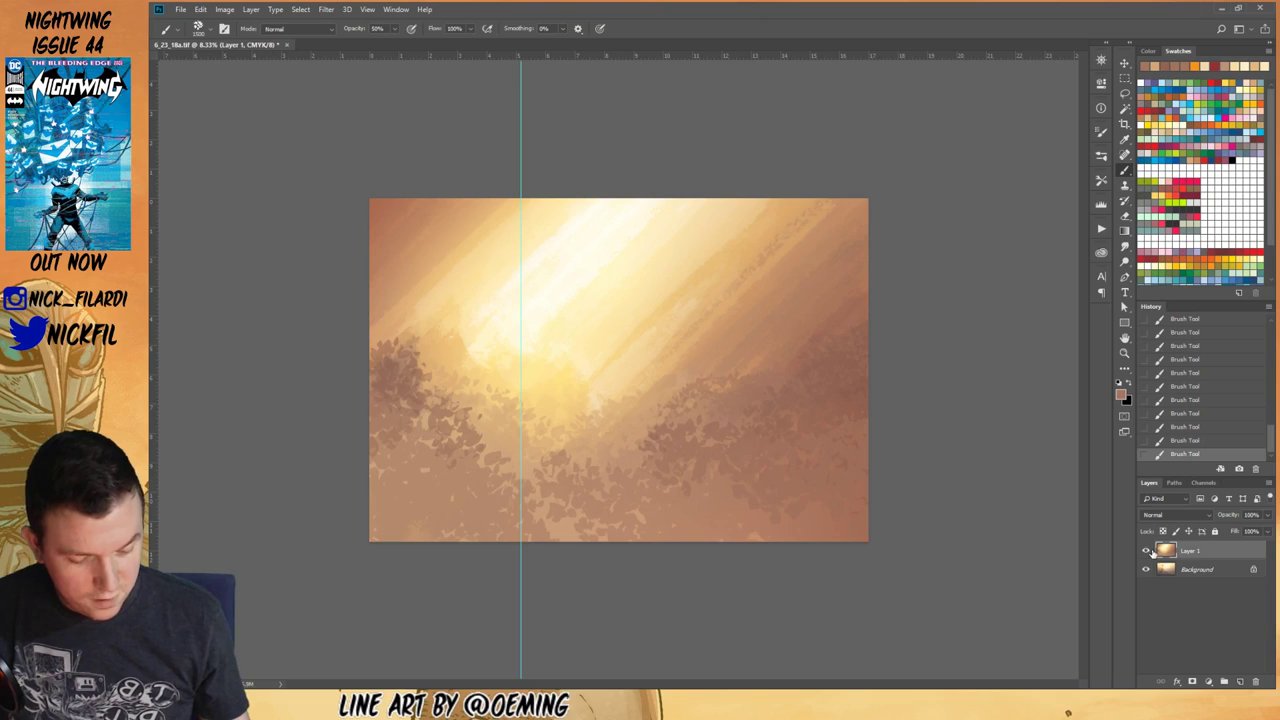
Step: Hide Layer 1, make the Background layer active and remove the vertical guide
{"action": "left_click", "coordinate": [1146, 553]}
{"action": "left_click", "coordinate": [1190, 569]}
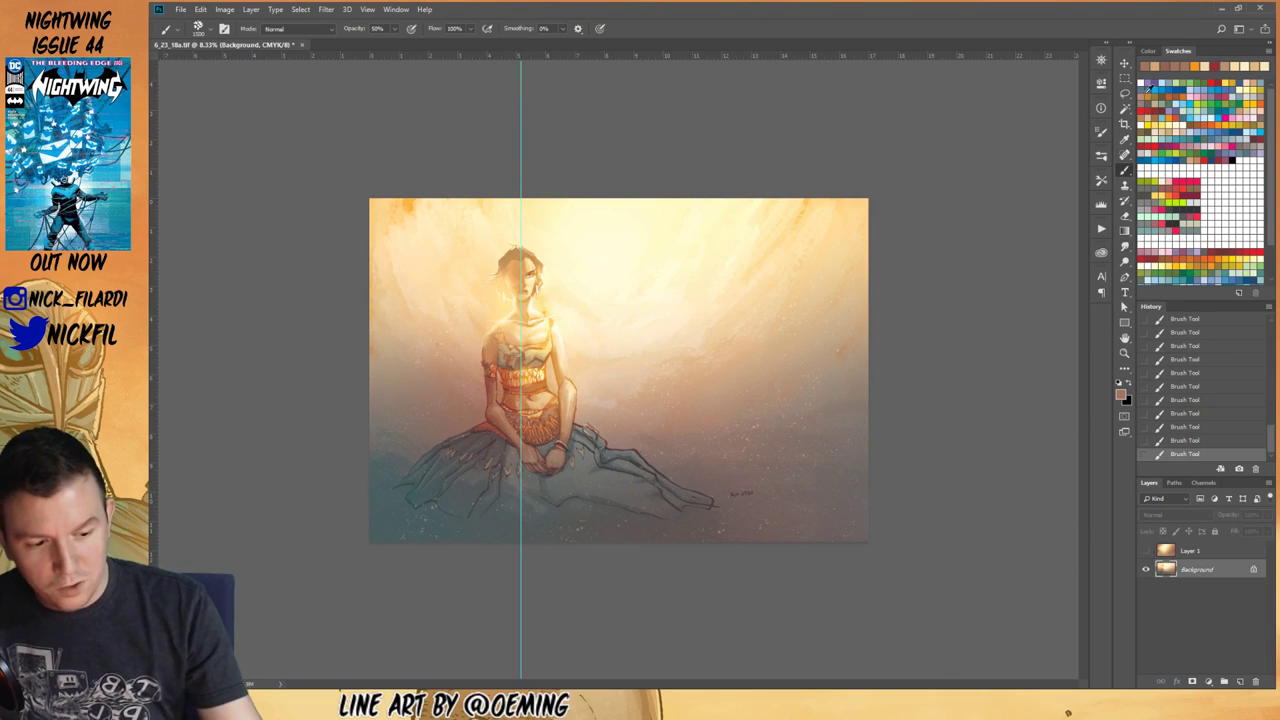
{"action": "left_click", "coordinate": [1124, 78]}
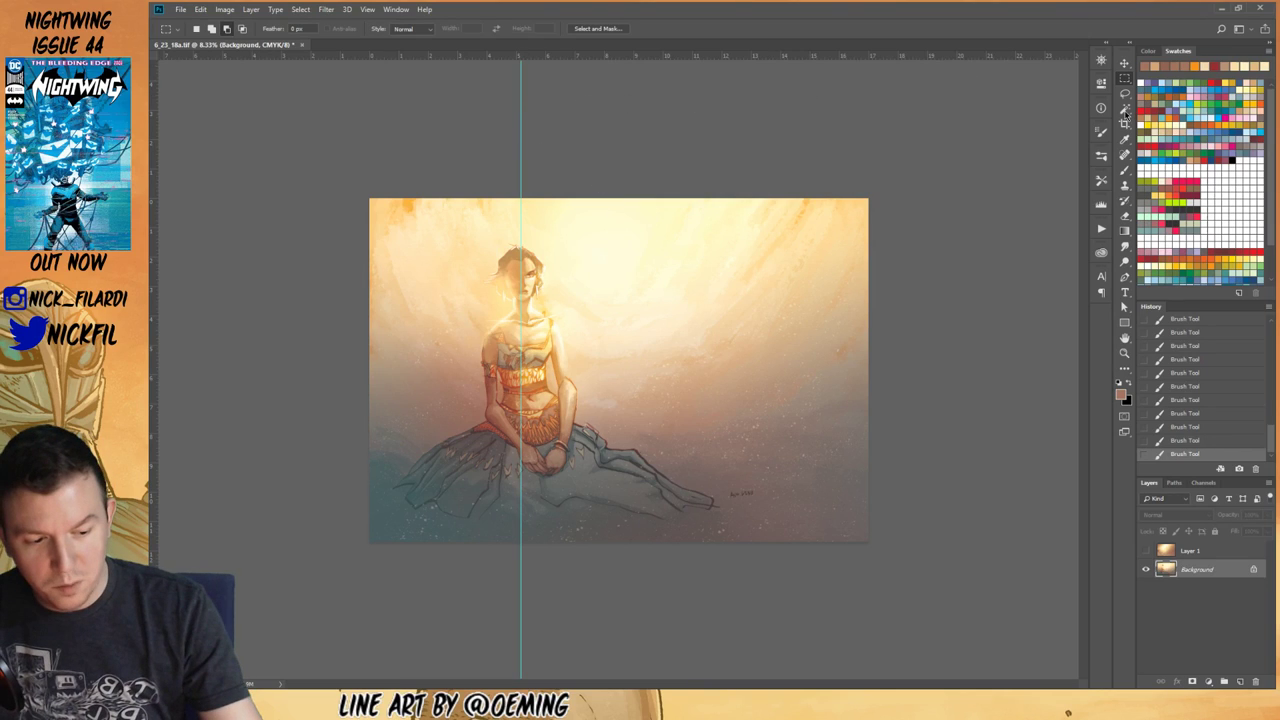
{"action": "key", "text": "v"}
{"action": "left_click_drag", "start_coordinate": [520, 94], "coordinate": [155, 100]}
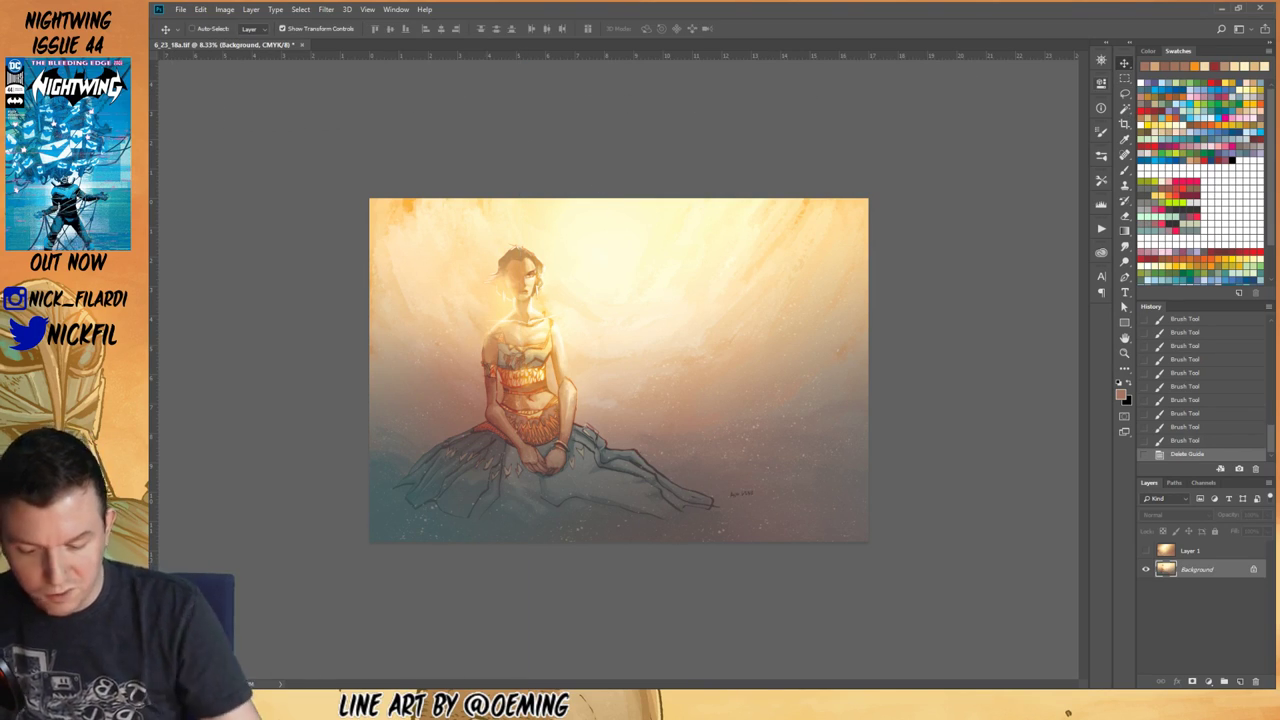
Step: Select the left contour of the seated figure's head, hair strands, neck and shoulder freehand with the Lasso
{"action": "left_click", "coordinate": [1124, 352]}
{"action": "left_click", "coordinate": [586, 385]}
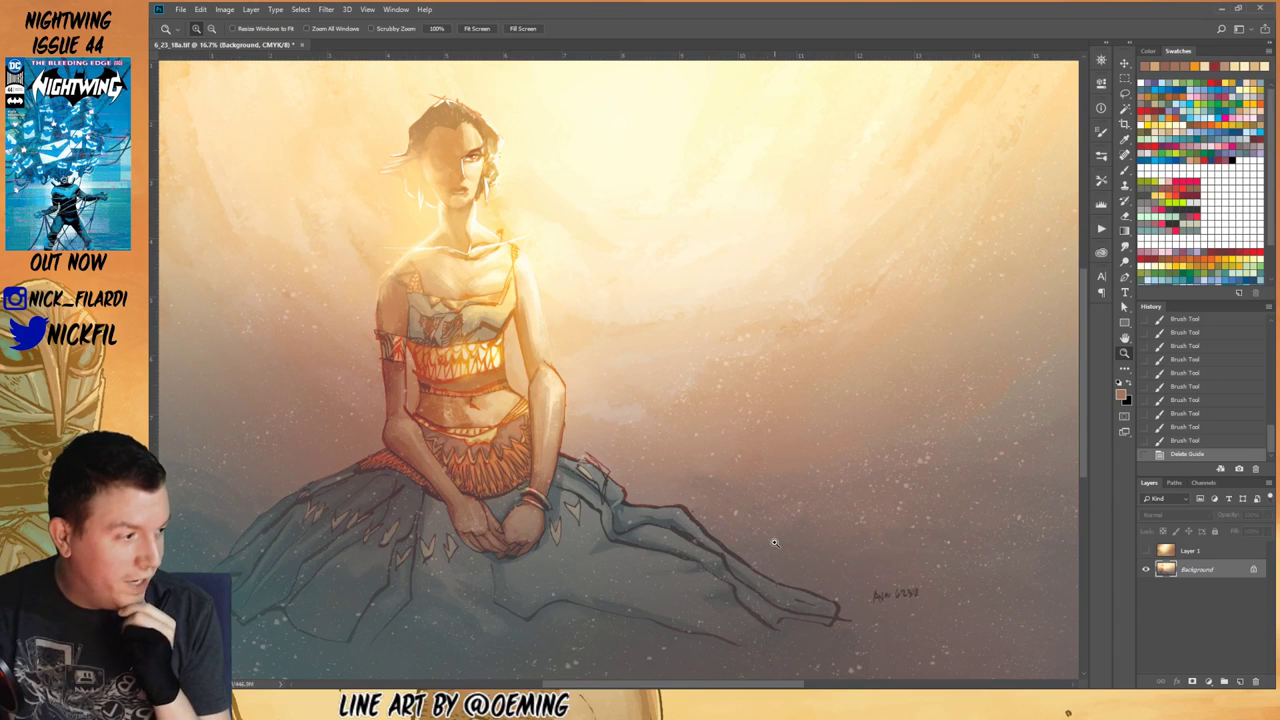
{"action": "left_click", "coordinate": [1124, 338]}
{"action": "mouse_move", "coordinate": [640, 400]}
{"action": "left_mouse_down"}
{"action": "mouse_move", "coordinate": [709, 409]}
{"action": "mouse_move", "coordinate": [797, 526]}
{"action": "left_mouse_up"}
{"action": "key", "text": "z"}
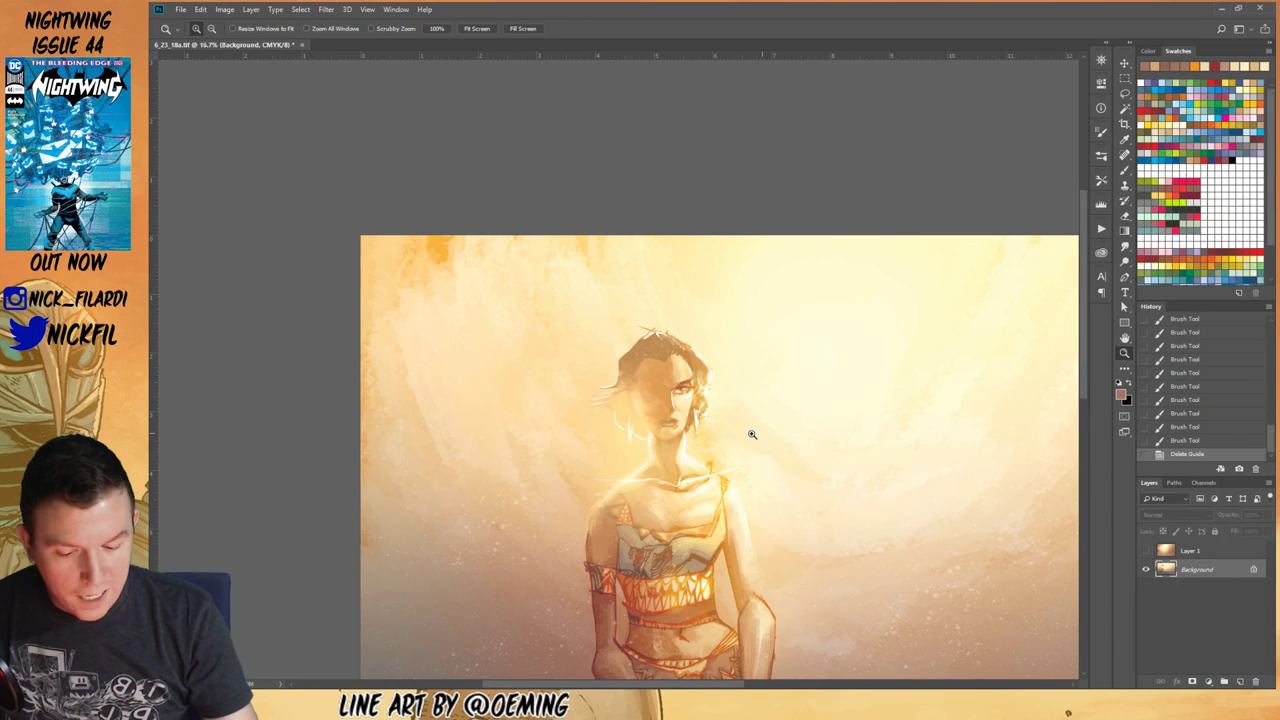
{"action": "left_click", "coordinate": [680, 380]}
{"action": "key", "text": "l"}
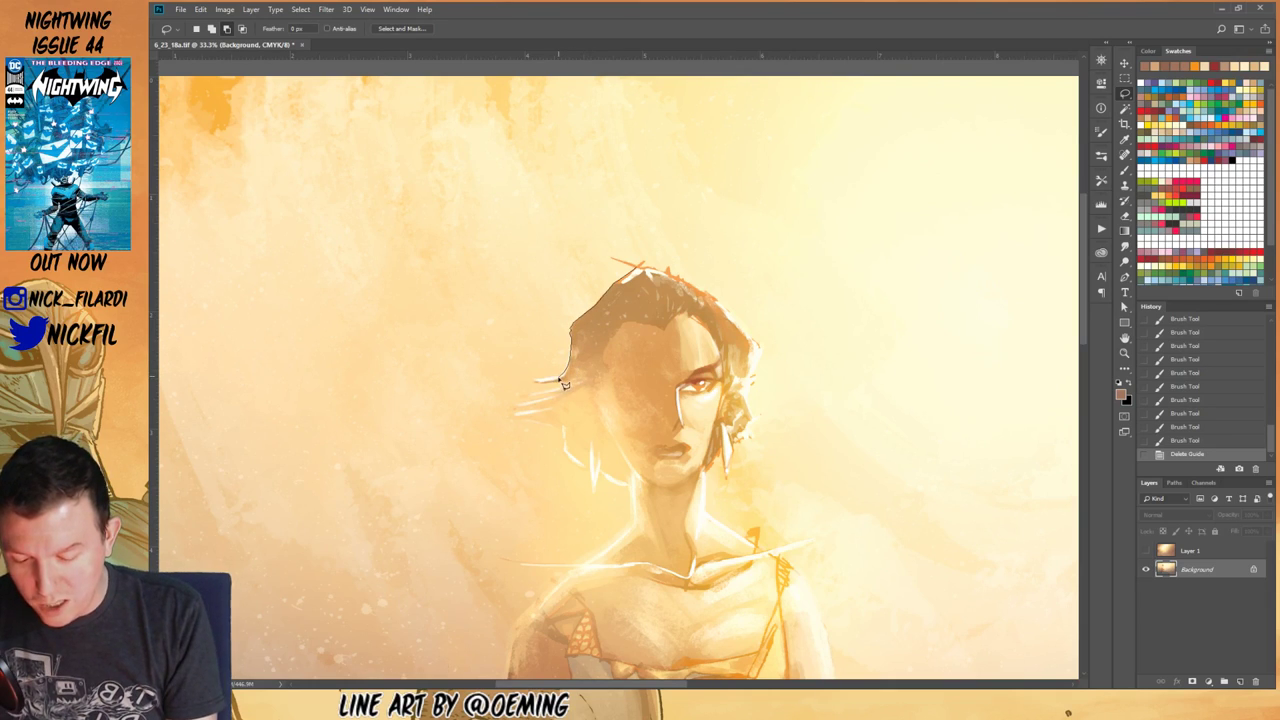
{"action": "mouse_move", "coordinate": [523, 395]}
{"action": "left_mouse_down"}
{"action": "mouse_move", "coordinate": [566, 393]}
{"action": "mouse_move", "coordinate": [517, 408]}
{"action": "mouse_move", "coordinate": [562, 411]}
{"action": "mouse_move", "coordinate": [513, 418]}
{"action": "mouse_move", "coordinate": [572, 427]}
{"action": "mouse_move", "coordinate": [563, 452]}
{"action": "mouse_move", "coordinate": [610, 462]}
{"action": "mouse_move", "coordinate": [585, 471]}
{"action": "mouse_move", "coordinate": [596, 497]}
{"action": "mouse_move", "coordinate": [604, 477]}
{"action": "mouse_move", "coordinate": [661, 503]}
{"action": "mouse_move", "coordinate": [611, 486]}
{"action": "left_mouse_up"}
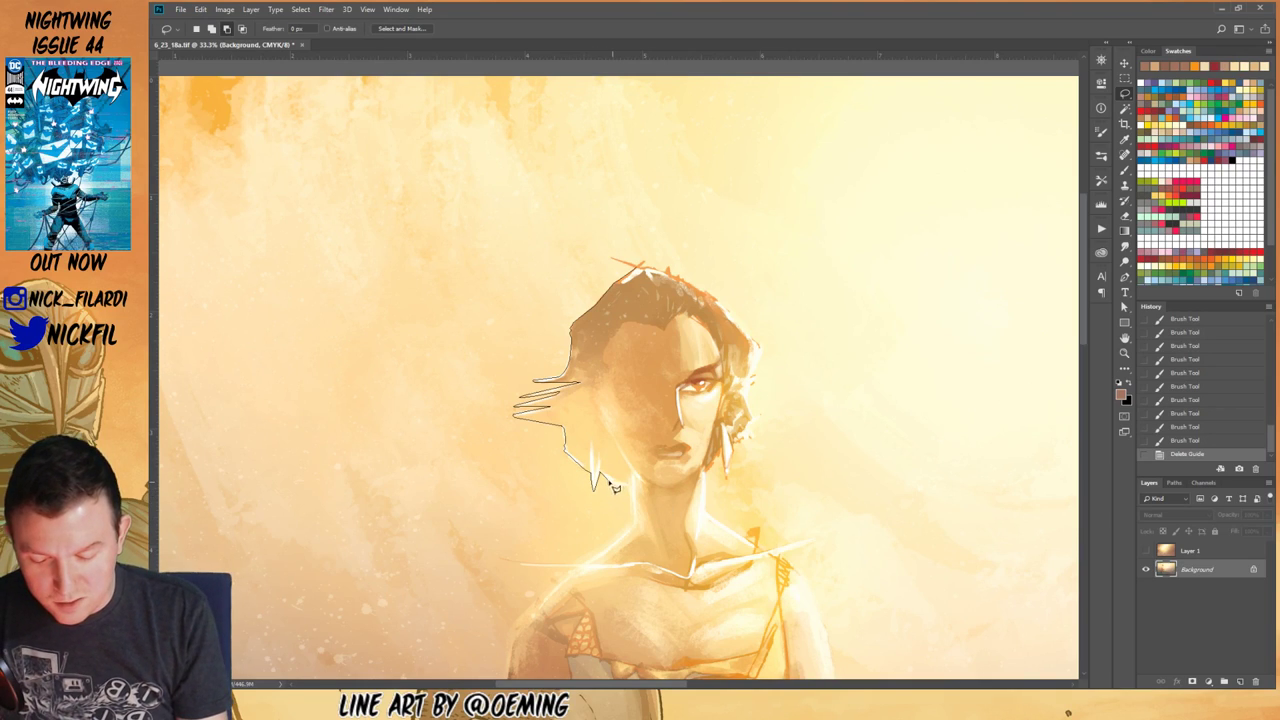
{"action": "mouse_move", "coordinate": [641, 528]}
{"action": "left_mouse_down"}
{"action": "mouse_move", "coordinate": [559, 584]}
{"action": "mouse_move", "coordinate": [539, 620]}
{"action": "mouse_move", "coordinate": [691, 617]}
{"action": "mouse_move", "coordinate": [680, 327]}
{"action": "mouse_move", "coordinate": [644, 254]}
{"action": "left_mouse_up"}
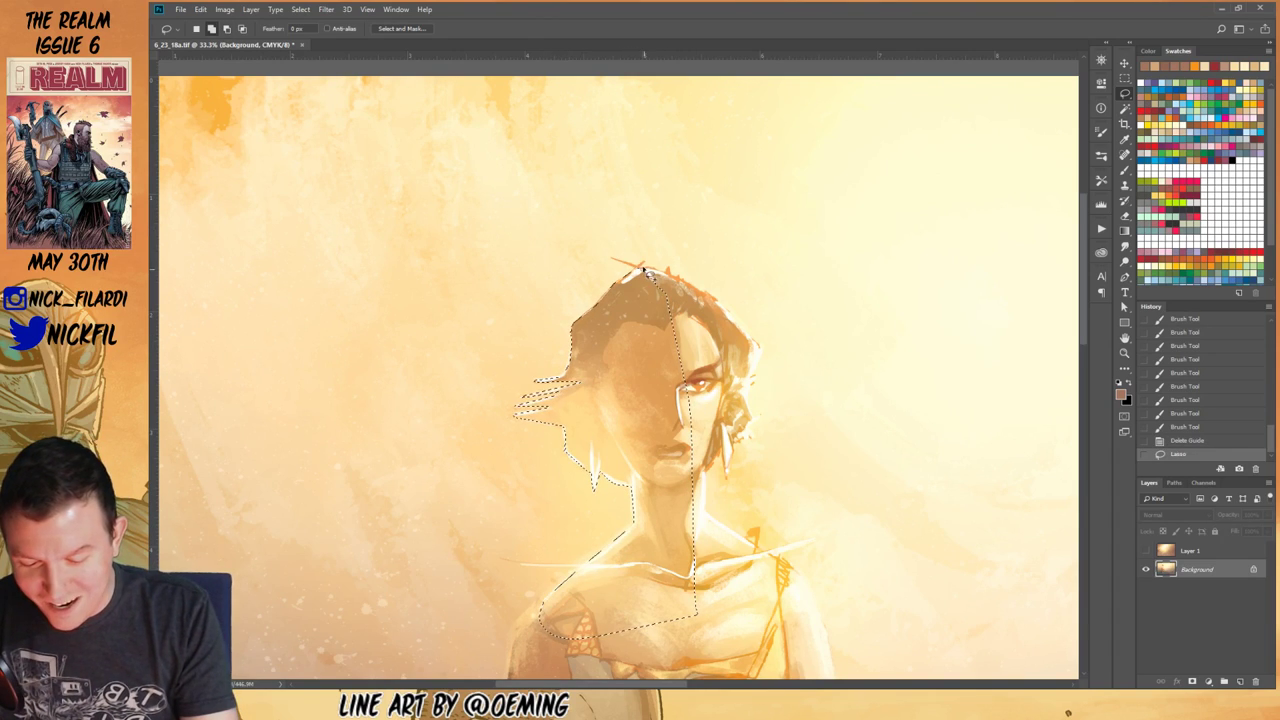
Step: Add the right side of the hair, face, neck and collarbone to the figure selection with the Lasso
{"action": "left_click_drag", "start_coordinate": [645, 276], "coordinate": [645, 276]}
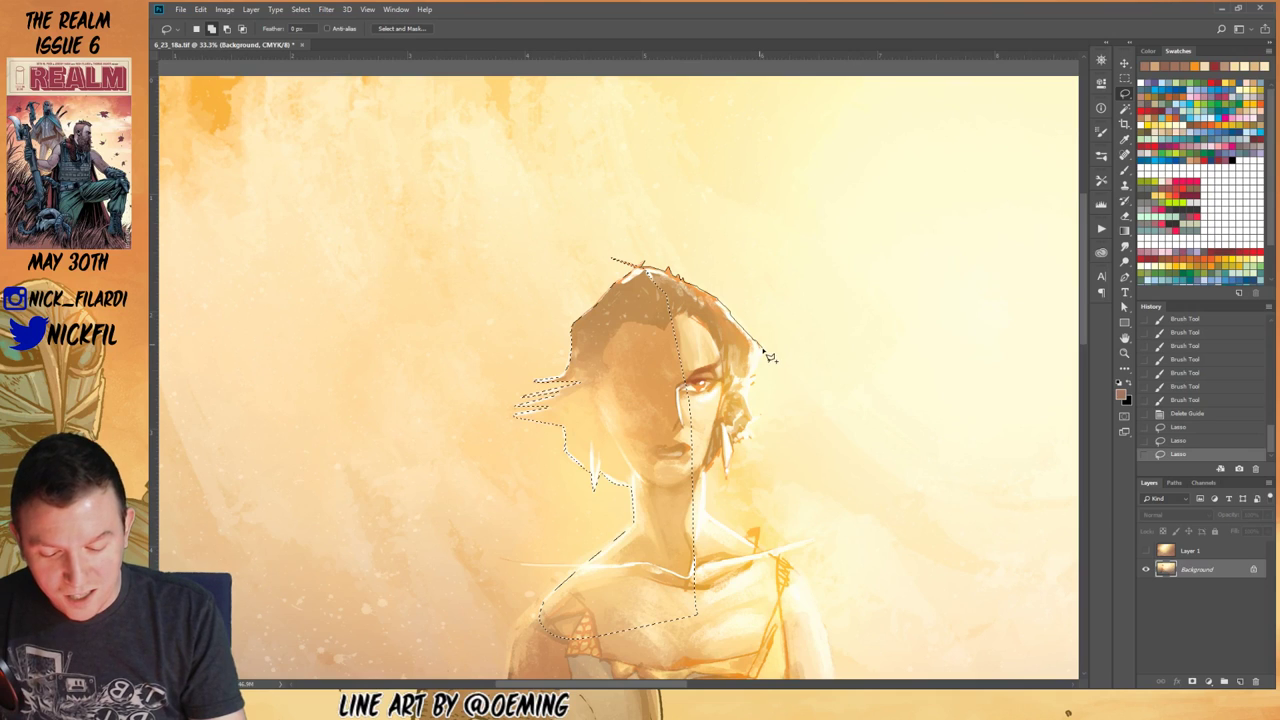
{"action": "left_click_drag", "start_coordinate": [645, 367], "coordinate": [645, 367]}
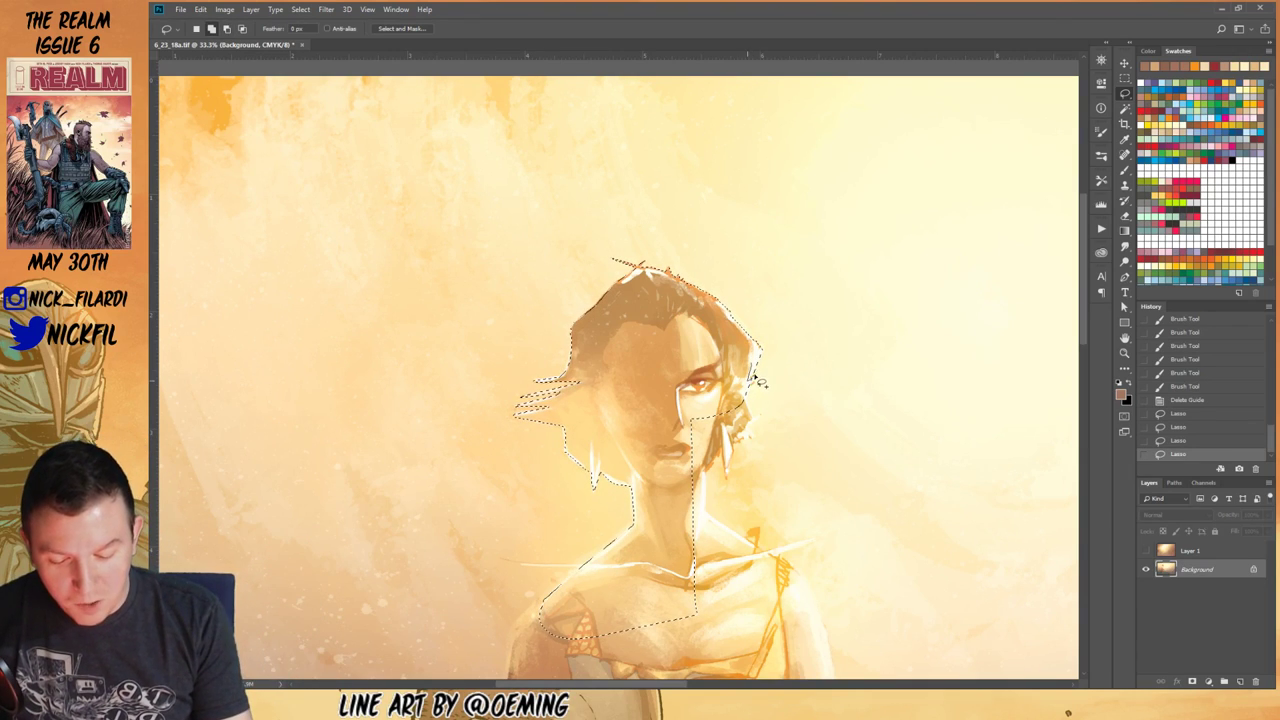
{"action": "left_click_drag", "start_coordinate": [762, 381], "coordinate": [750, 387]}
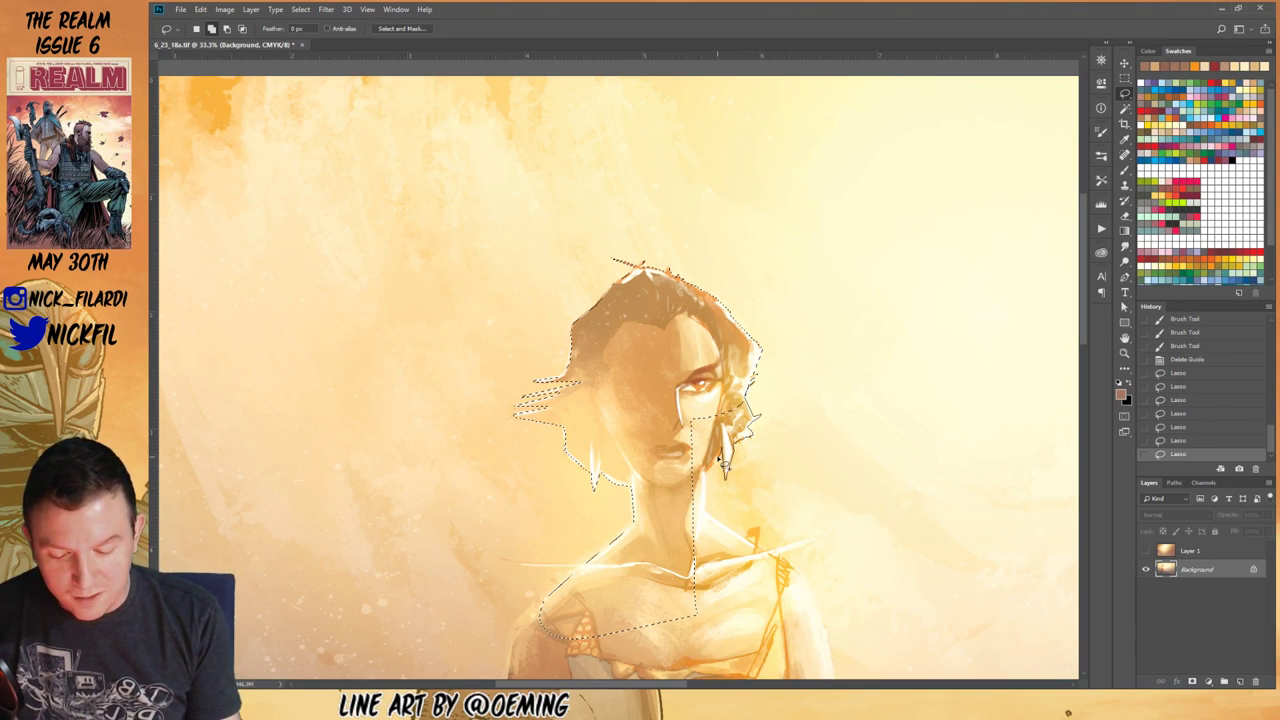
{"action": "left_click_drag", "start_coordinate": [713, 533], "coordinate": [676, 536]}
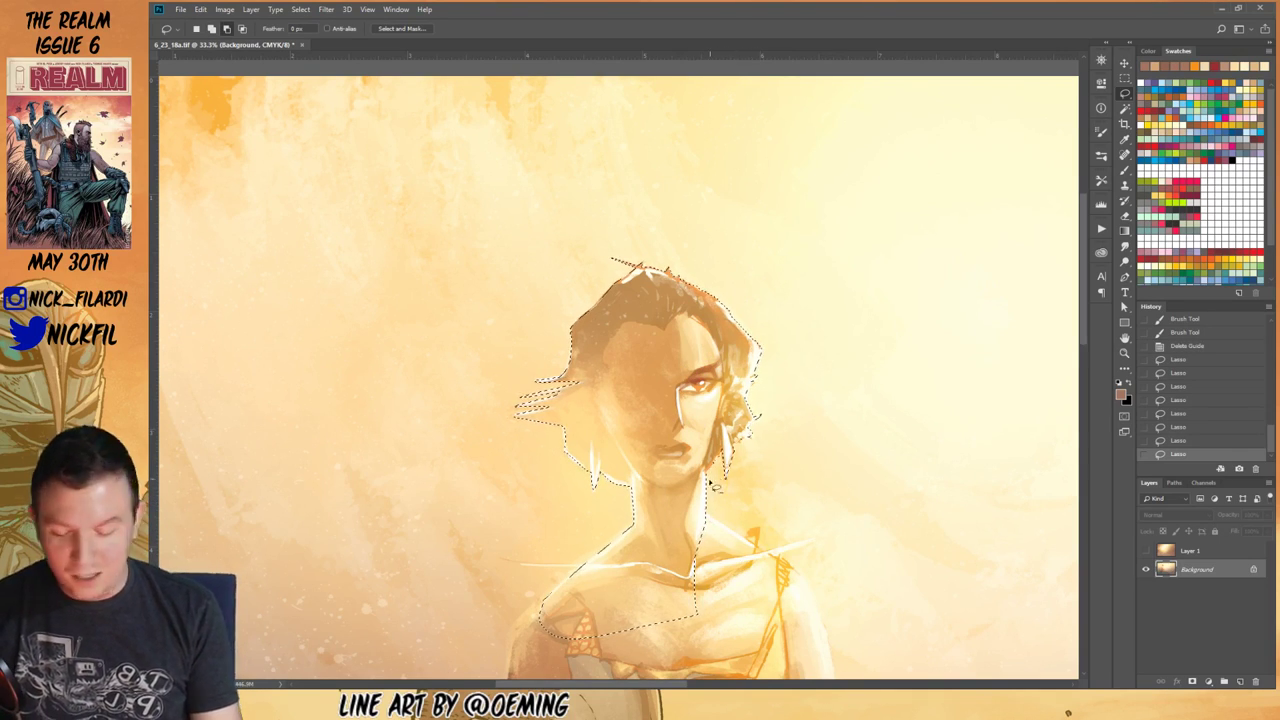
{"action": "left_click_drag", "start_coordinate": [770, 563], "coordinate": [648, 625]}
Step: Add the shoulder strap tip, the stray collar line and the right upper arm to the Lasso selection
{"action": "left_click", "coordinate": [1125, 338]}
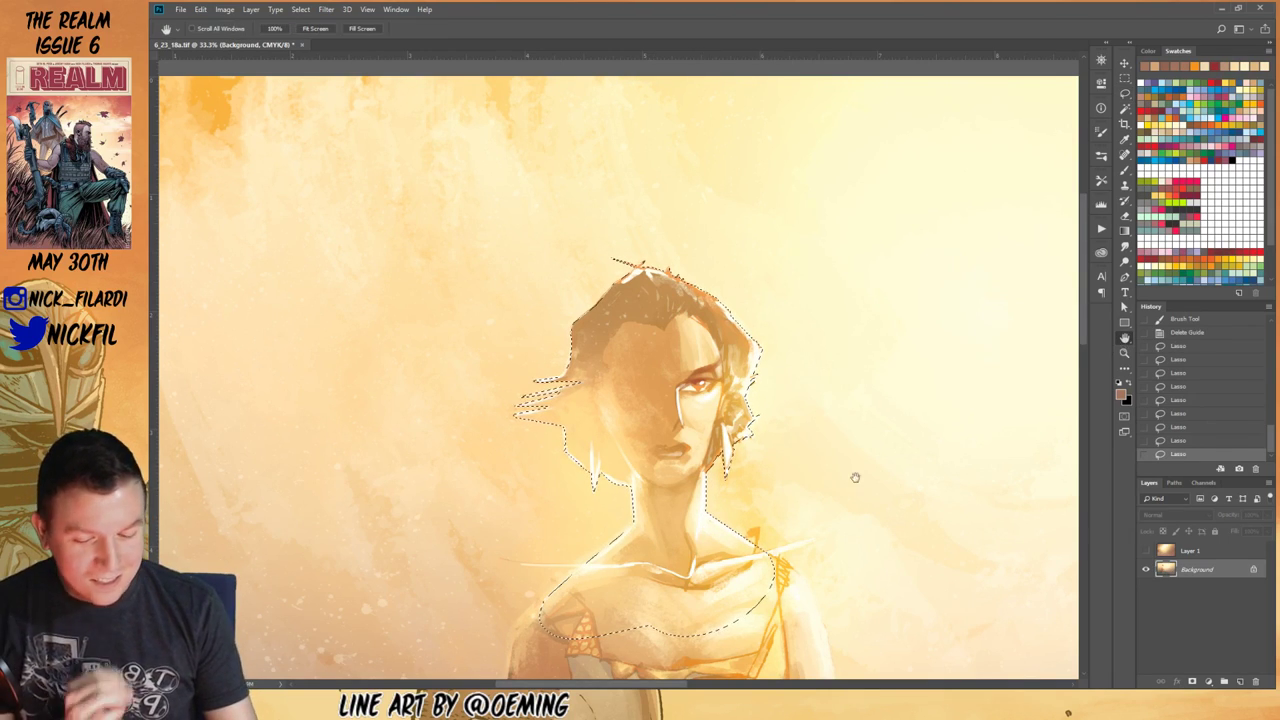
{"action": "left_click_drag", "start_coordinate": [775, 610], "coordinate": [784, 467]}
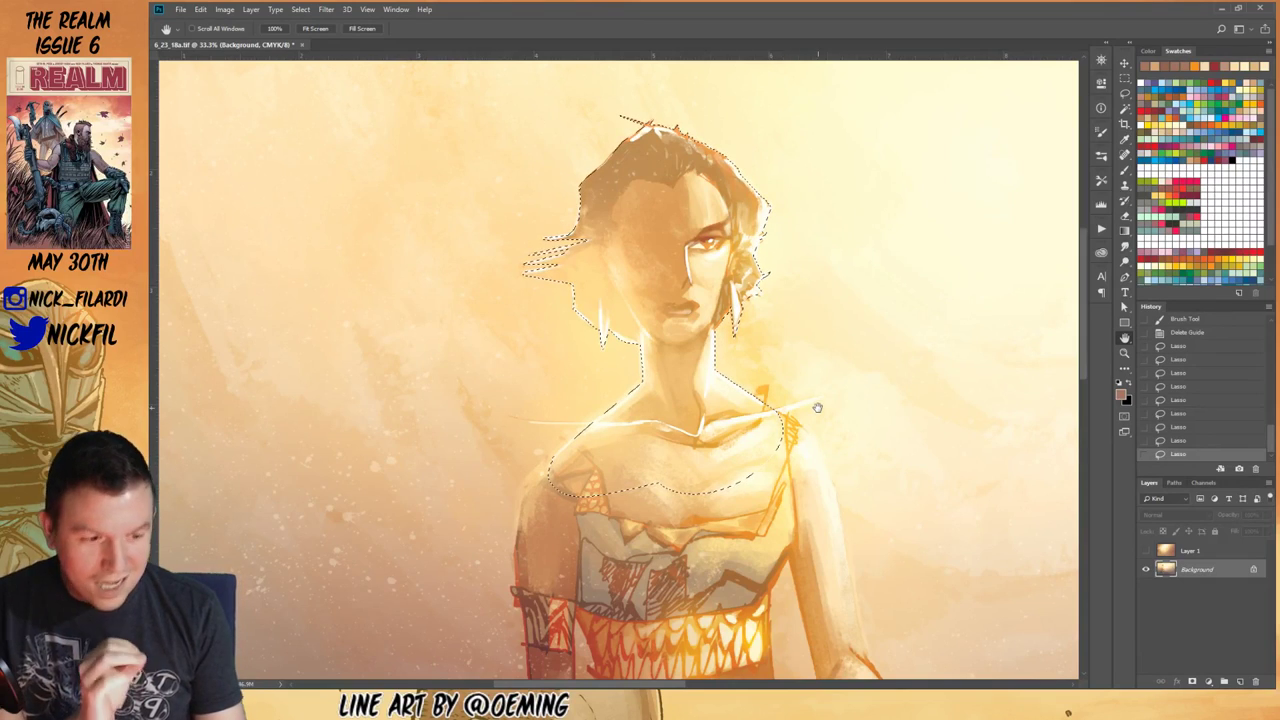
{"action": "left_click", "coordinate": [1126, 93]}
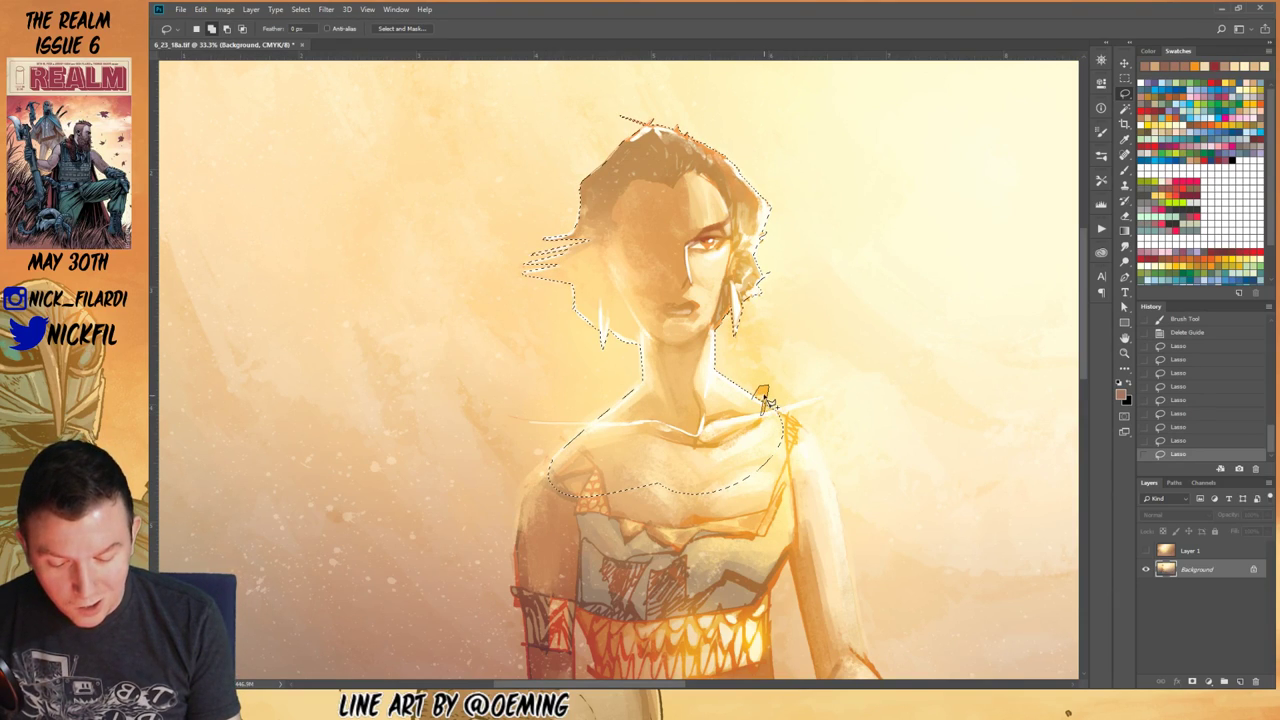
{"action": "left_click_drag", "start_coordinate": [737, 438], "coordinate": [769, 410]}
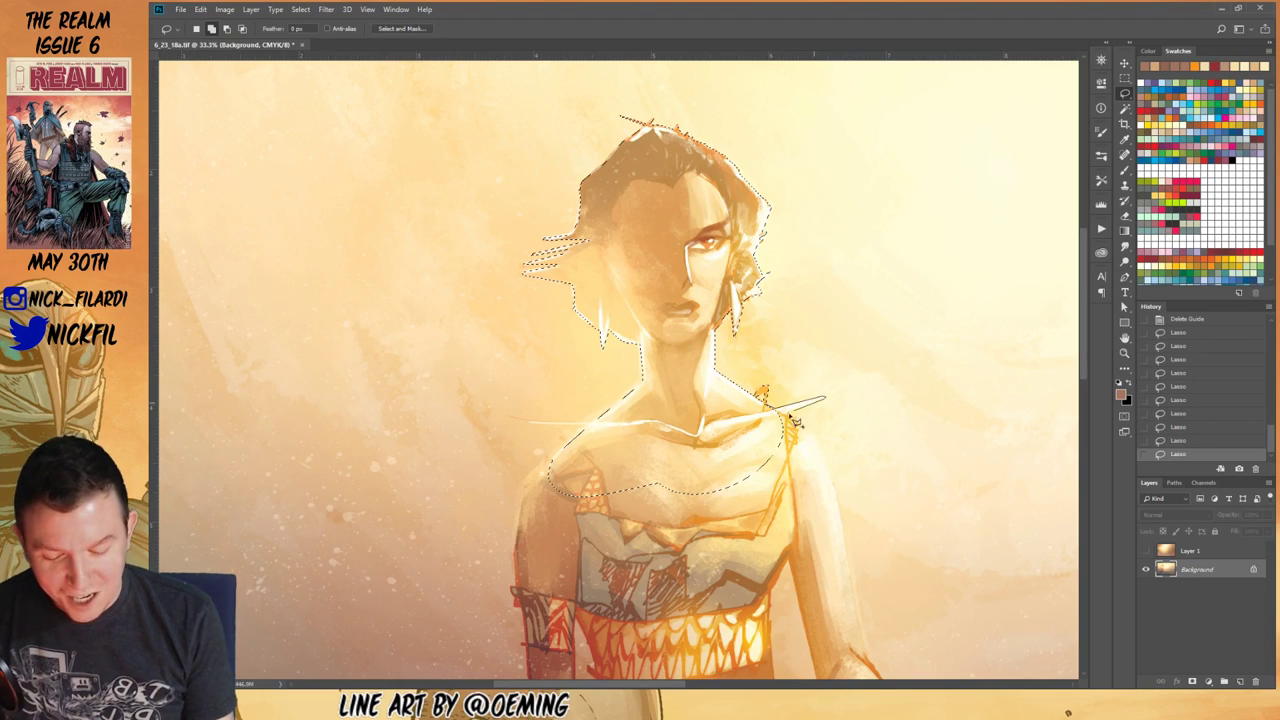
{"action": "left_click_drag", "start_coordinate": [790, 420], "coordinate": [790, 423]}
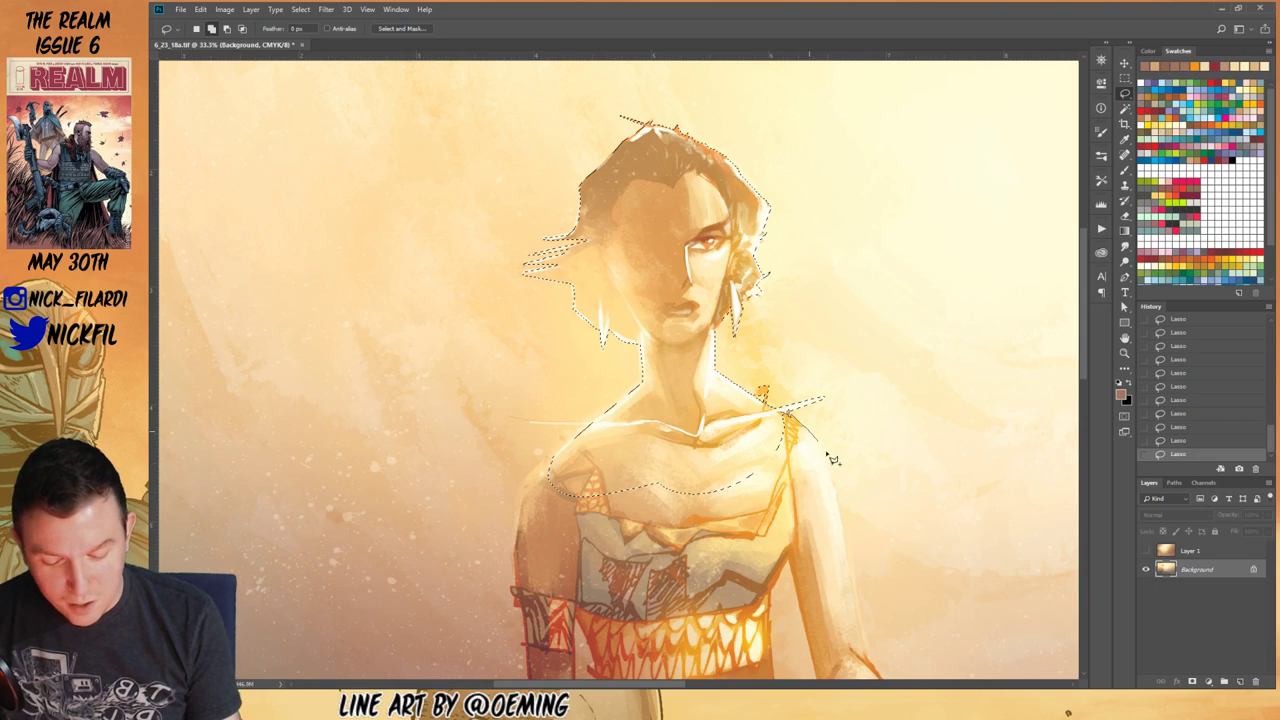
{"action": "mouse_move", "coordinate": [824, 453]}
{"action": "left_mouse_down"}
{"action": "mouse_move", "coordinate": [845, 500]}
{"action": "mouse_move", "coordinate": [868, 658]}
{"action": "mouse_move", "coordinate": [800, 553]}
{"action": "mouse_move", "coordinate": [645, 540]}
{"action": "left_mouse_up"}
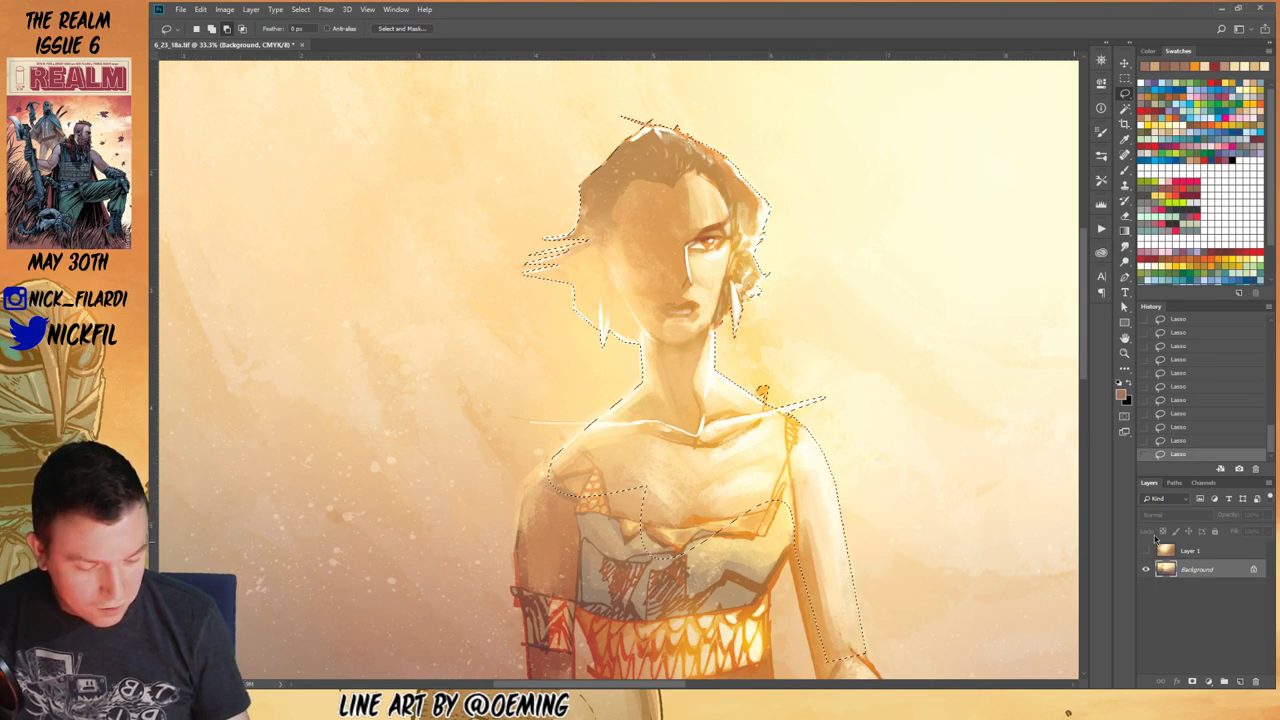
Step: Display the Alpha 1 line-art channel and add a loose Lasso outline around the figure's torso to the selection
{"action": "left_click", "coordinate": [1203, 483]}
{"action": "left_click", "coordinate": [1186, 581]}
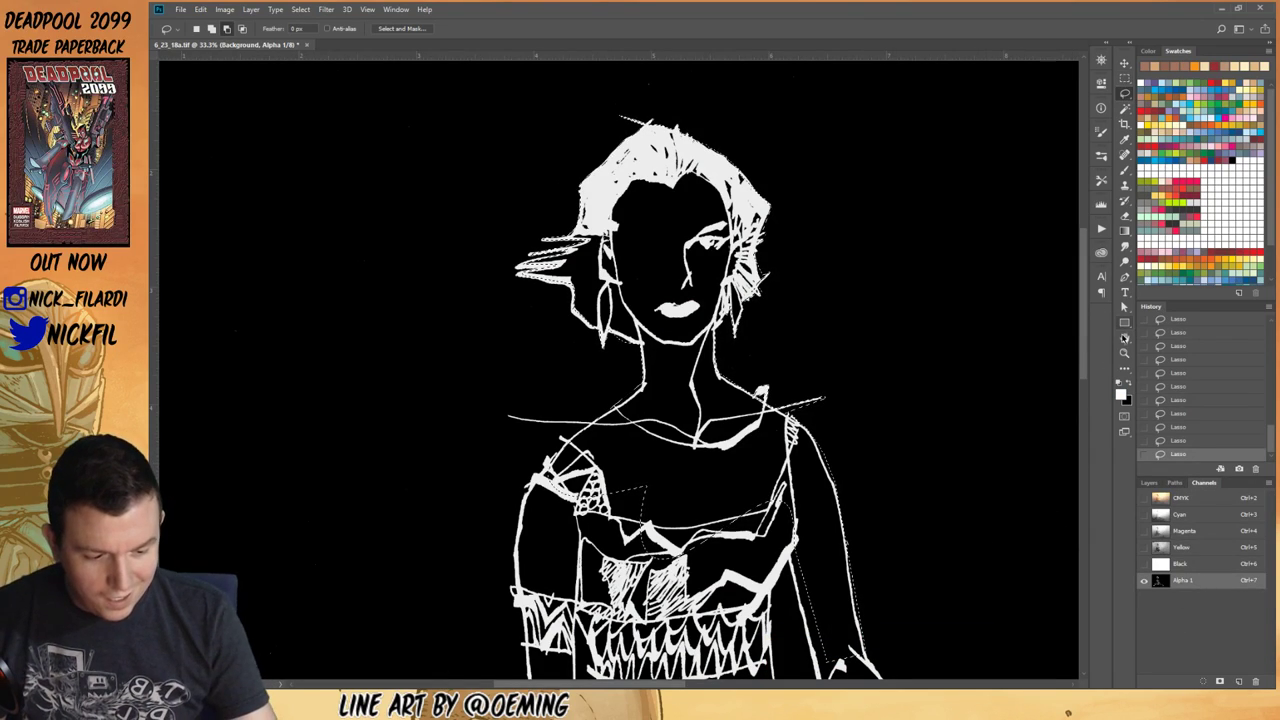
{"action": "key", "text": "h"}
{"action": "left_click_drag", "start_coordinate": [883, 544], "coordinate": [898, 287]}
{"action": "key", "text": "l"}
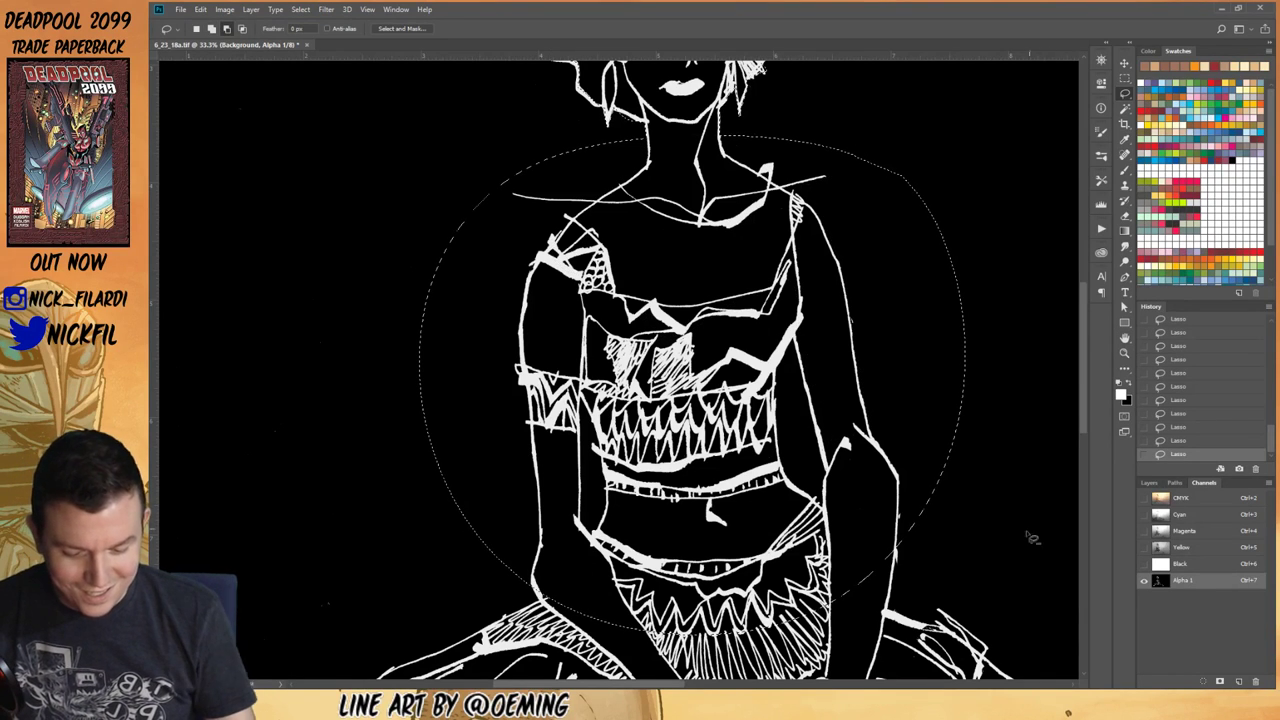
Step: Extend the loose selection around the whole skirt and the outstretched legs with the Lasso
{"action": "left_click", "coordinate": [1124, 353]}
{"action": "left_click", "coordinate": [860, 529], "text": "alt"}
{"action": "left_click", "coordinate": [860, 529], "text": "alt"}
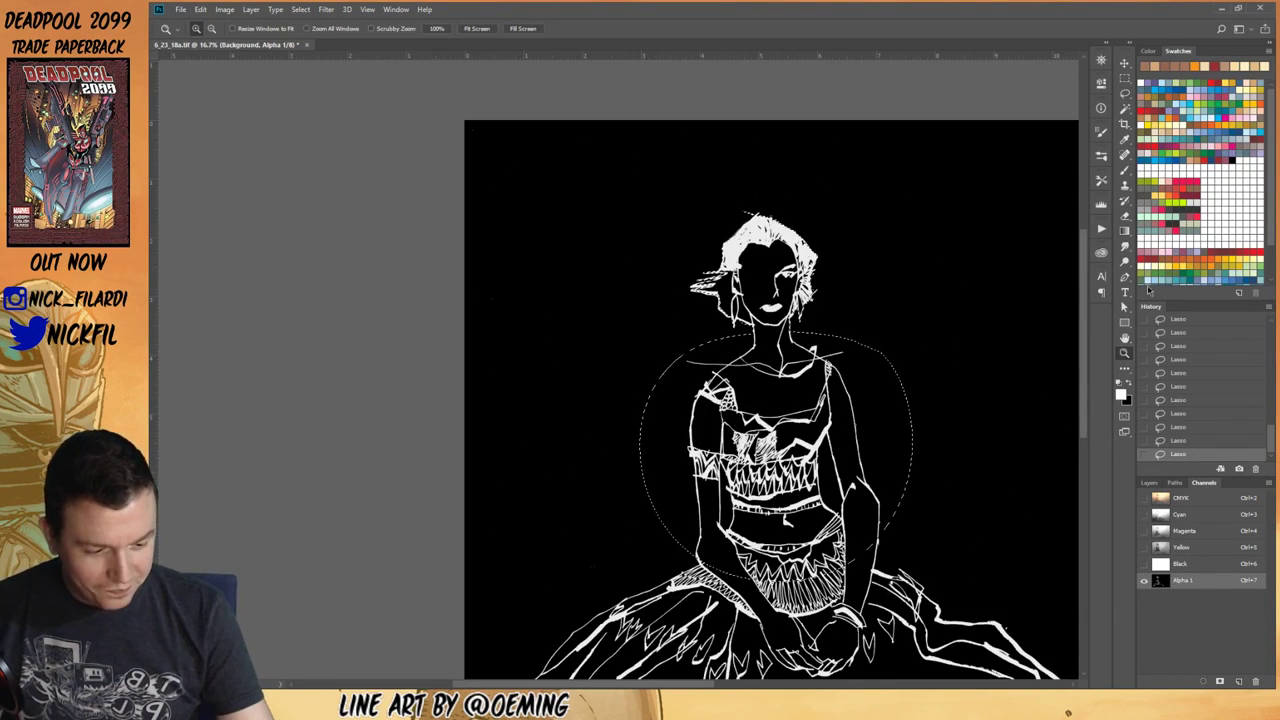
{"action": "key", "text": "l"}
{"action": "left_click_drag", "start_coordinate": [971, 551], "coordinate": [834, 377]}
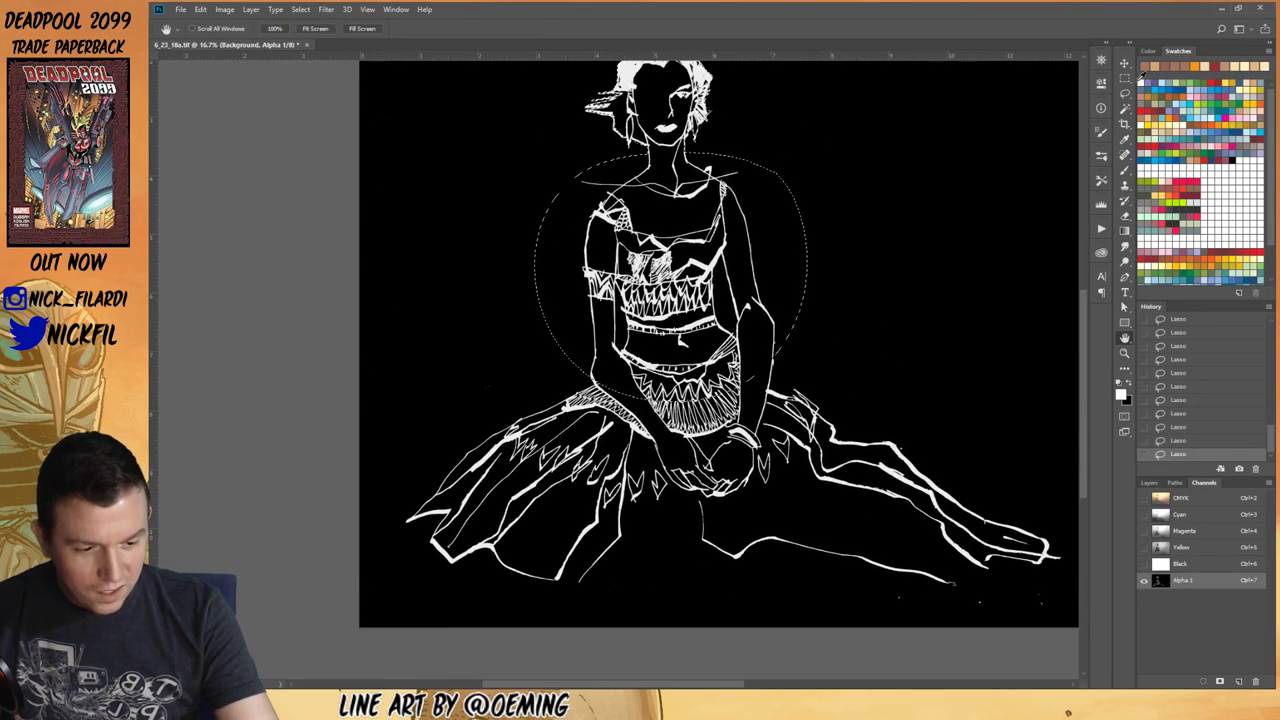
{"action": "mouse_move", "coordinate": [798, 296]}
{"action": "left_mouse_down"}
{"action": "mouse_move", "coordinate": [793, 373]}
{"action": "mouse_move", "coordinate": [973, 470]}
{"action": "mouse_move", "coordinate": [1052, 534]}
{"action": "mouse_move", "coordinate": [1046, 565]}
{"action": "mouse_move", "coordinate": [742, 648]}
{"action": "mouse_move", "coordinate": [551, 659]}
{"action": "mouse_move", "coordinate": [363, 607]}
{"action": "mouse_move", "coordinate": [357, 542]}
{"action": "mouse_move", "coordinate": [592, 357]}
{"action": "left_mouse_up"}
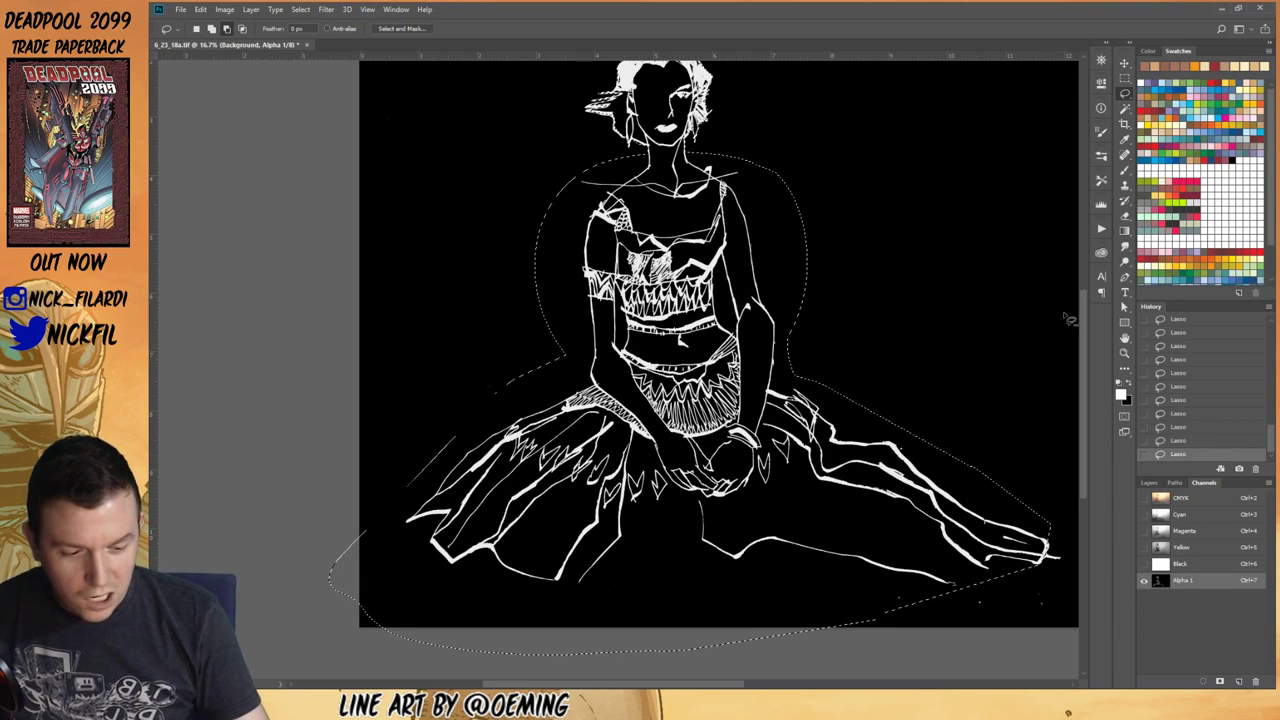
Step: Subtract the black areas outside the figure and between the arms and torso using the Magic Wand with Contiguous on
{"action": "left_click", "coordinate": [1125, 112]}
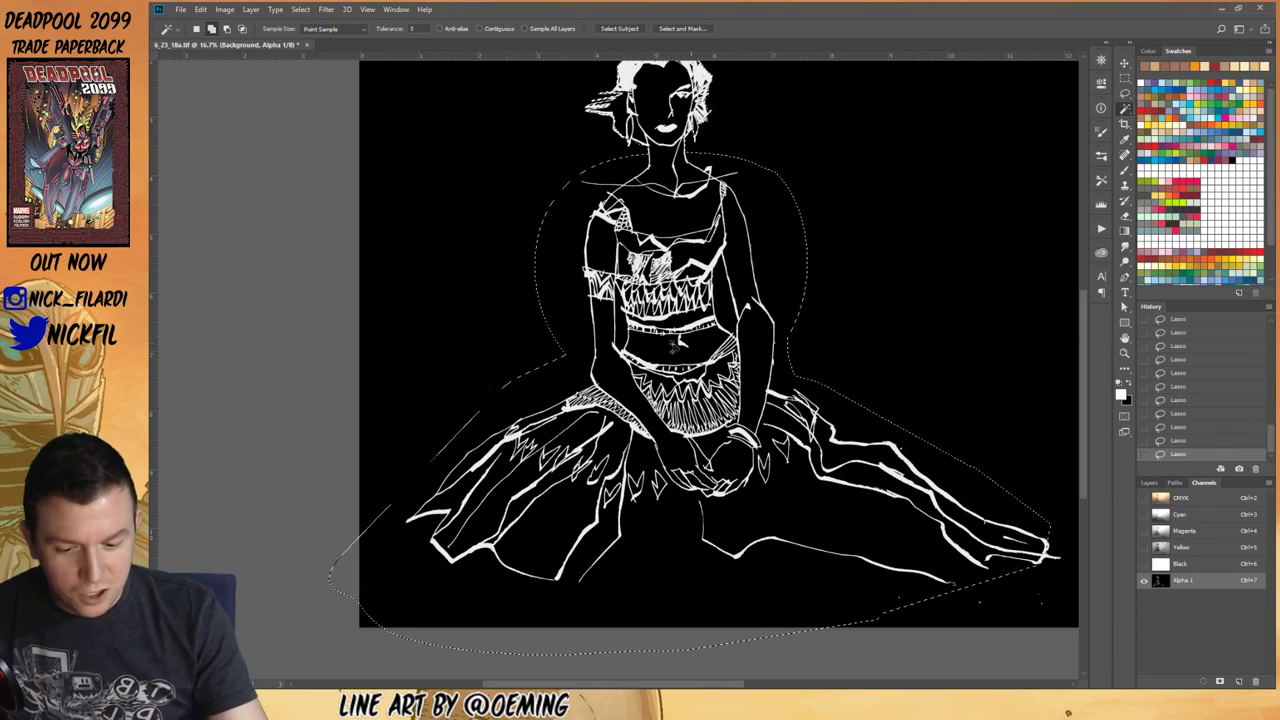
{"action": "left_click", "coordinate": [503, 30]}
{"action": "left_click", "coordinate": [551, 240], "text": "alt"}
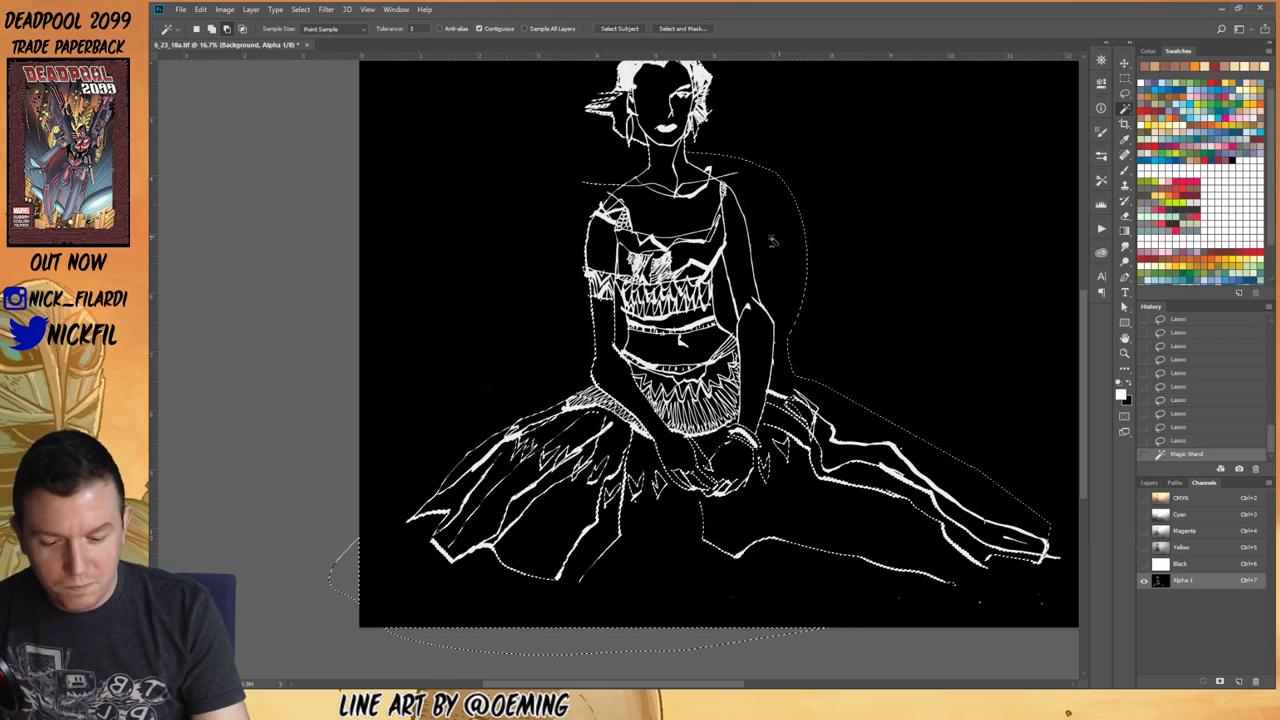
{"action": "left_click", "coordinate": [772, 241], "text": "alt"}
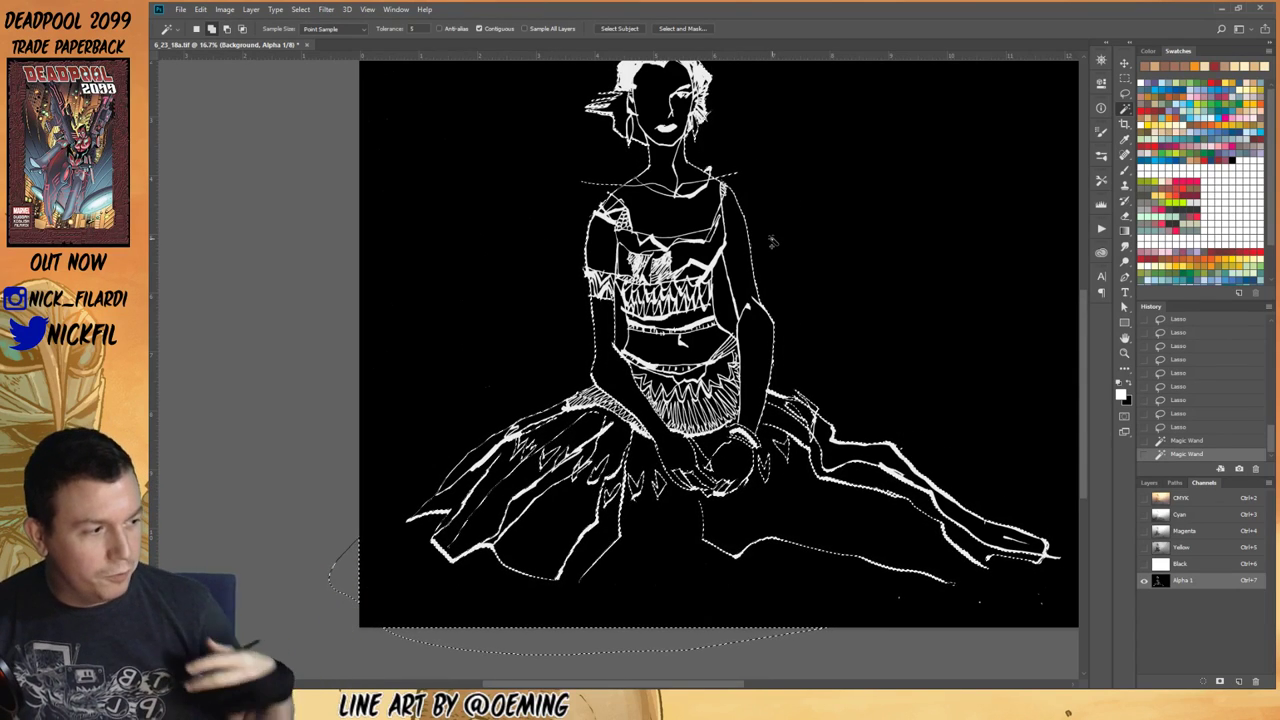
{"action": "left_click", "coordinate": [730, 308], "text": "alt"}
{"action": "left_click", "coordinate": [626, 333], "text": "alt"}
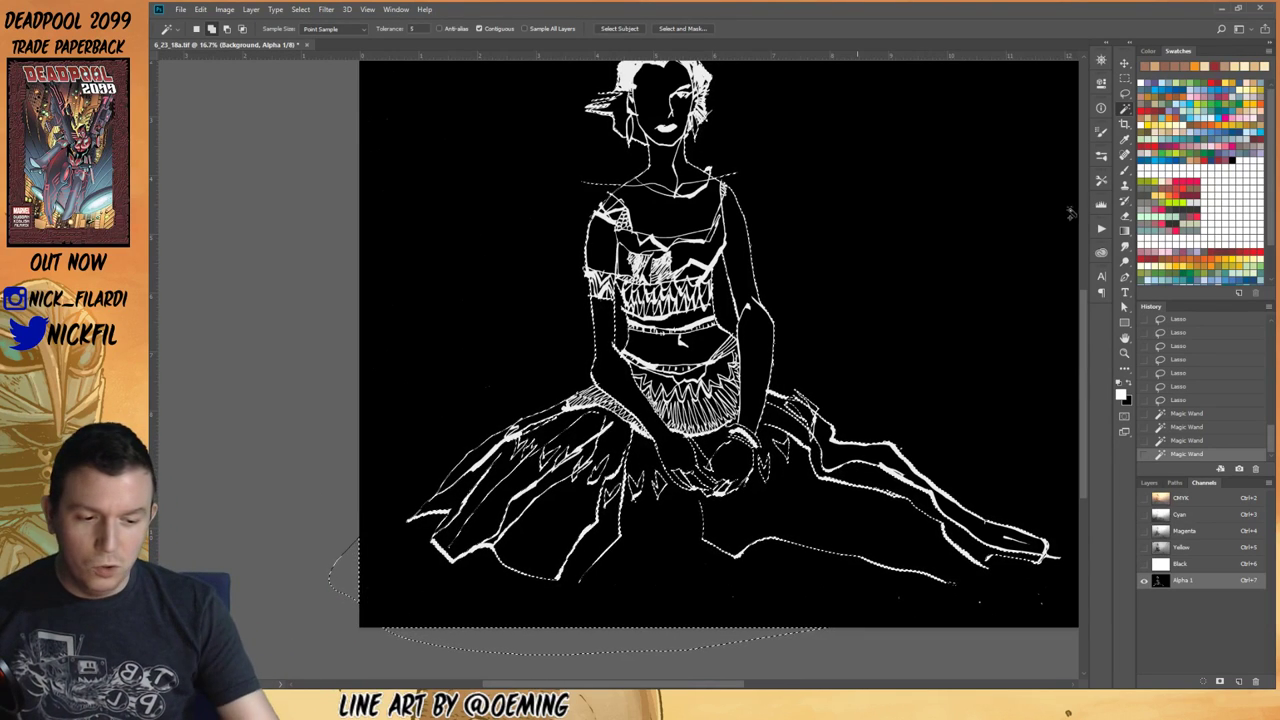
{"action": "left_click", "coordinate": [1124, 93]}
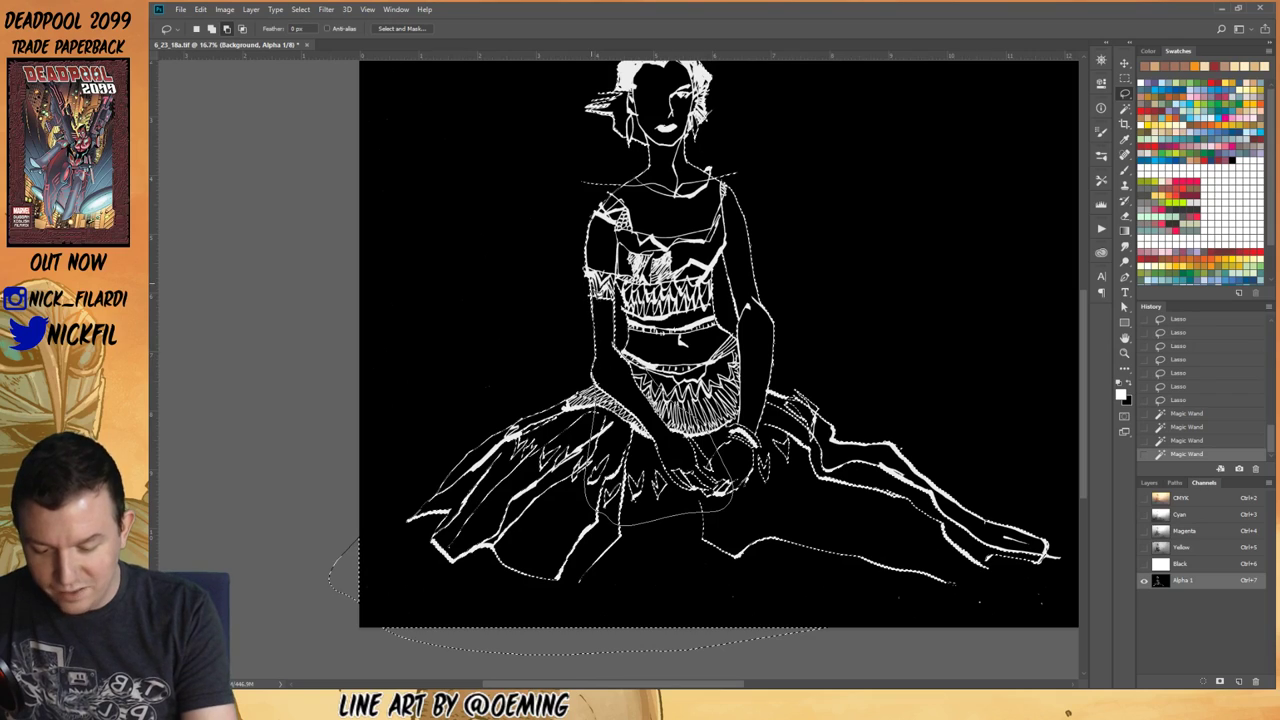
{"action": "left_click_drag", "start_coordinate": [590, 278], "coordinate": [591, 268]}
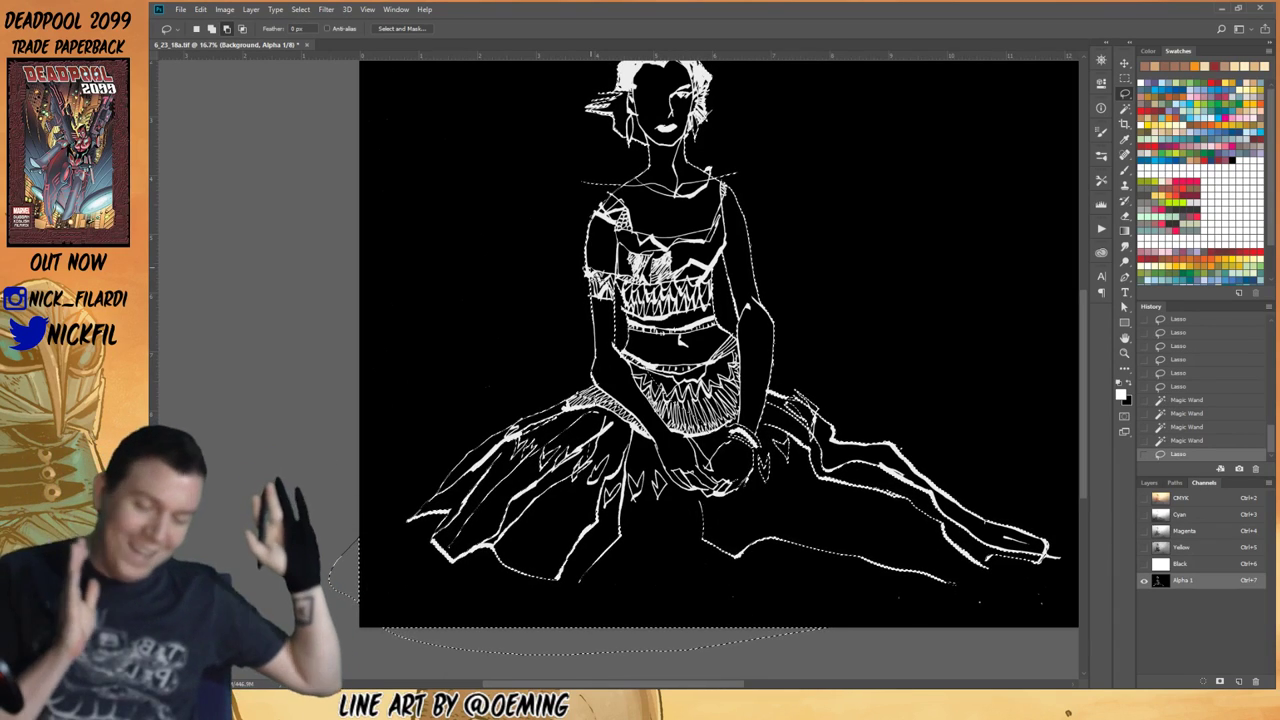
{"action": "key", "text": "ctrl+z"}
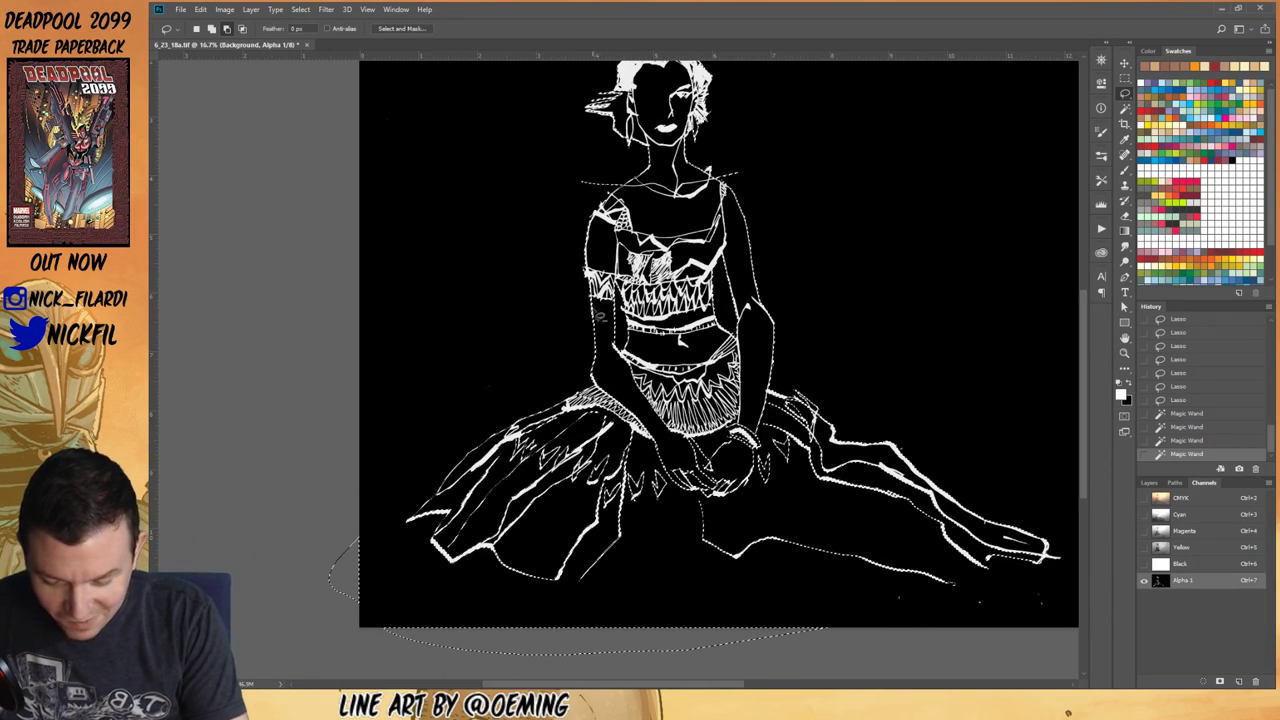
{"action": "left_click_drag", "start_coordinate": [610, 329], "coordinate": [600, 298]}
{"action": "key", "text": "ctrl+z"}
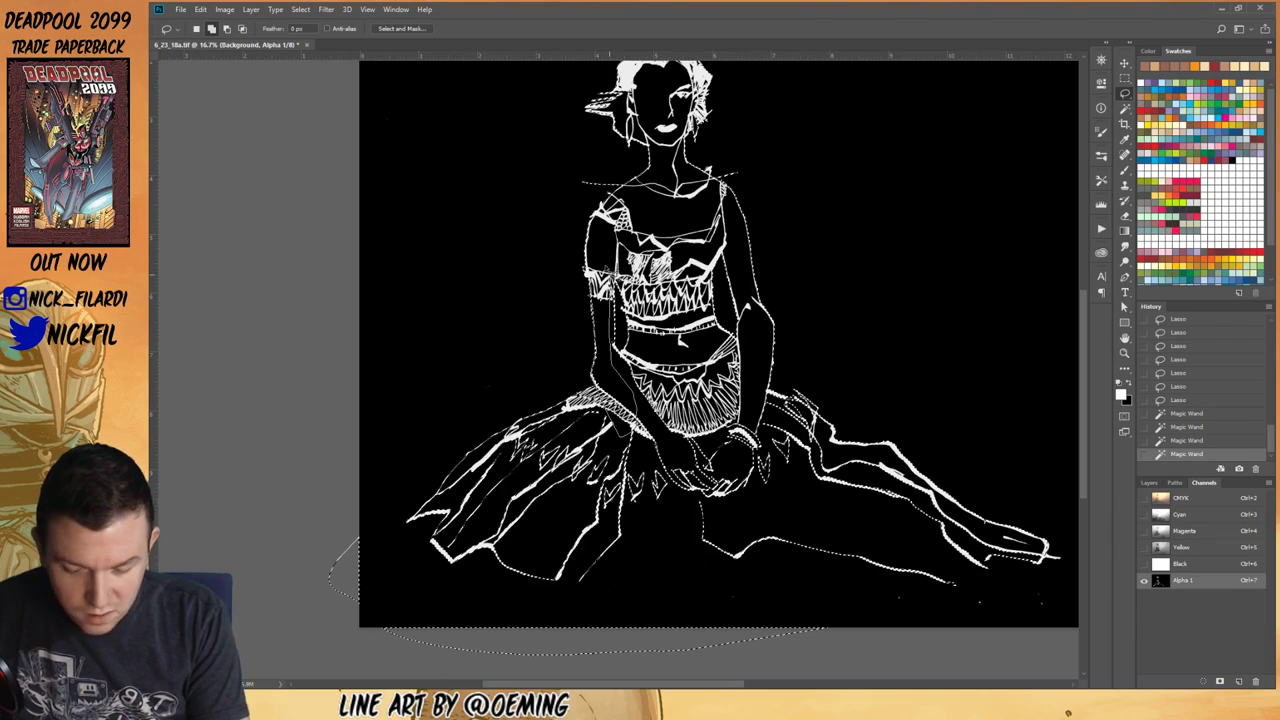
Step: Restore the missing interior of the left forearm and hands to the selection with freehand Lasso outlines
{"action": "left_click_drag", "start_coordinate": [610, 275], "coordinate": [605, 264]}
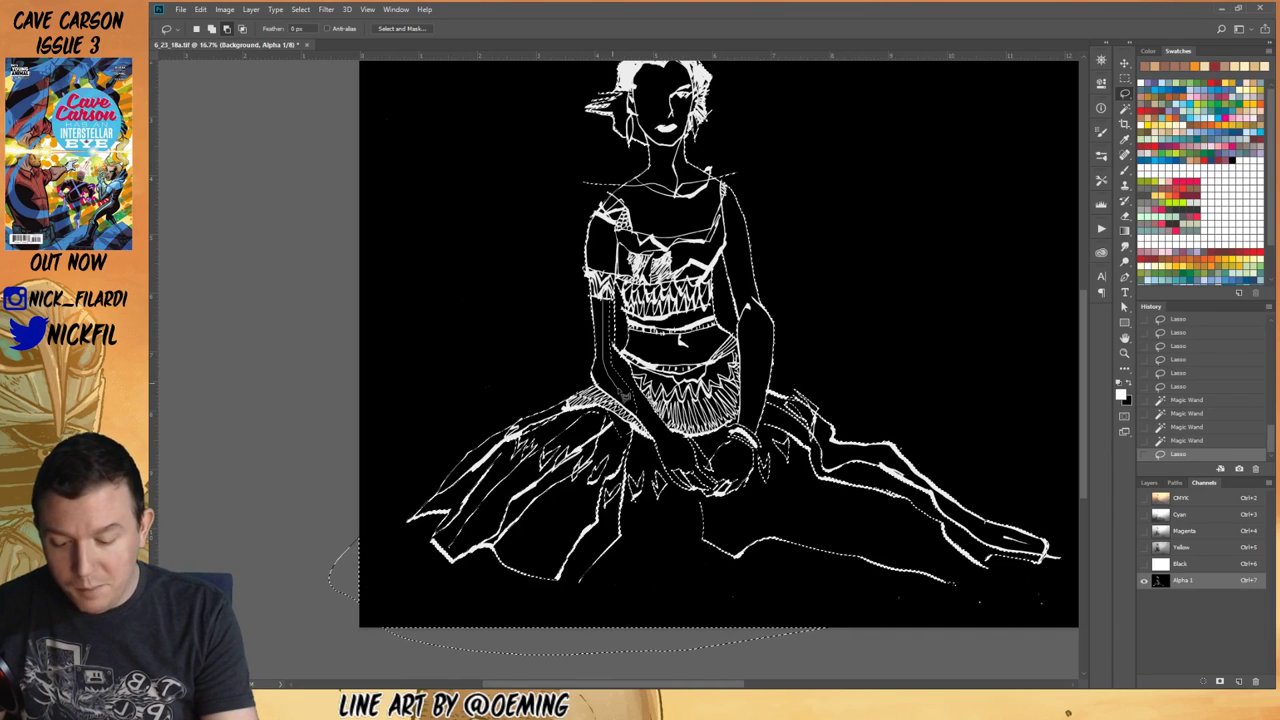
{"action": "left_click_drag", "start_coordinate": [614, 290], "coordinate": [601, 259]}
{"action": "key", "text": "ctrl+alt+z"}
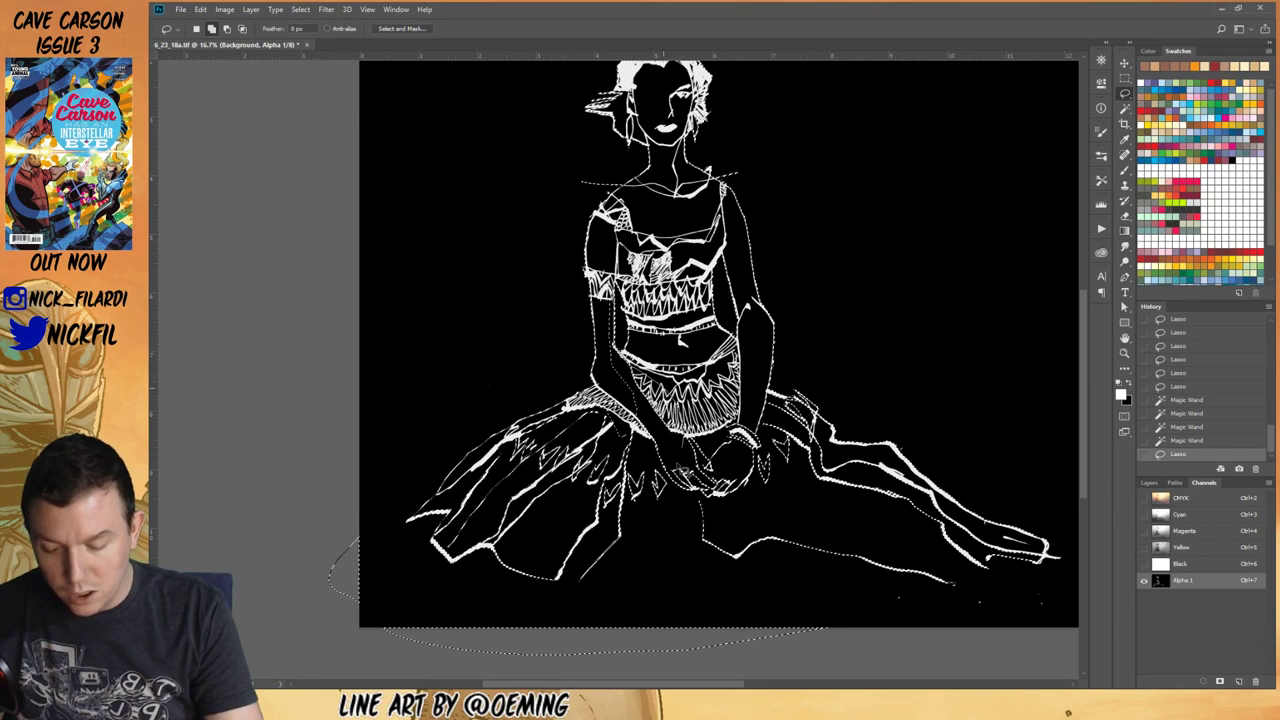
{"action": "left_click_drag", "start_coordinate": [604, 348], "coordinate": [607, 258]}
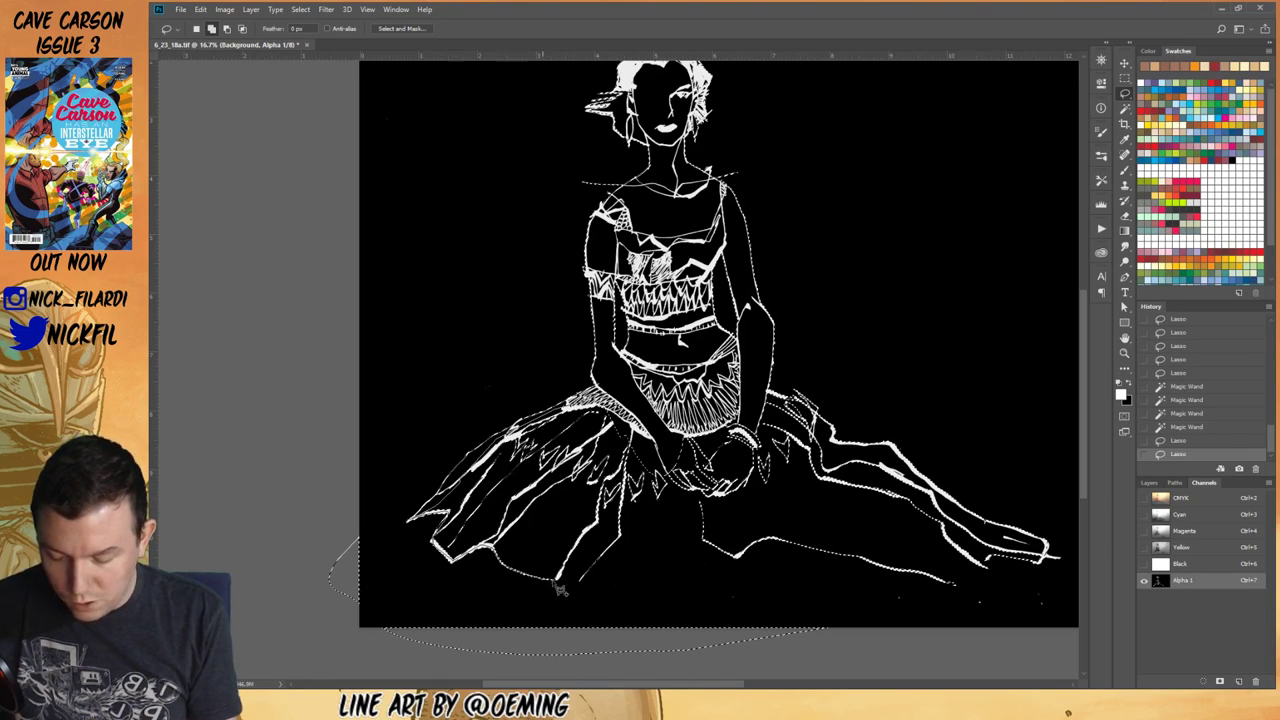
Step: Add the missing lower part of the skirt below the hands to the selection with freehand Lasso outlines
{"action": "mouse_move", "coordinate": [583, 585]}
{"action": "left_mouse_down"}
{"action": "mouse_move", "coordinate": [728, 426]}
{"action": "mouse_move", "coordinate": [652, 384]}
{"action": "left_mouse_up"}
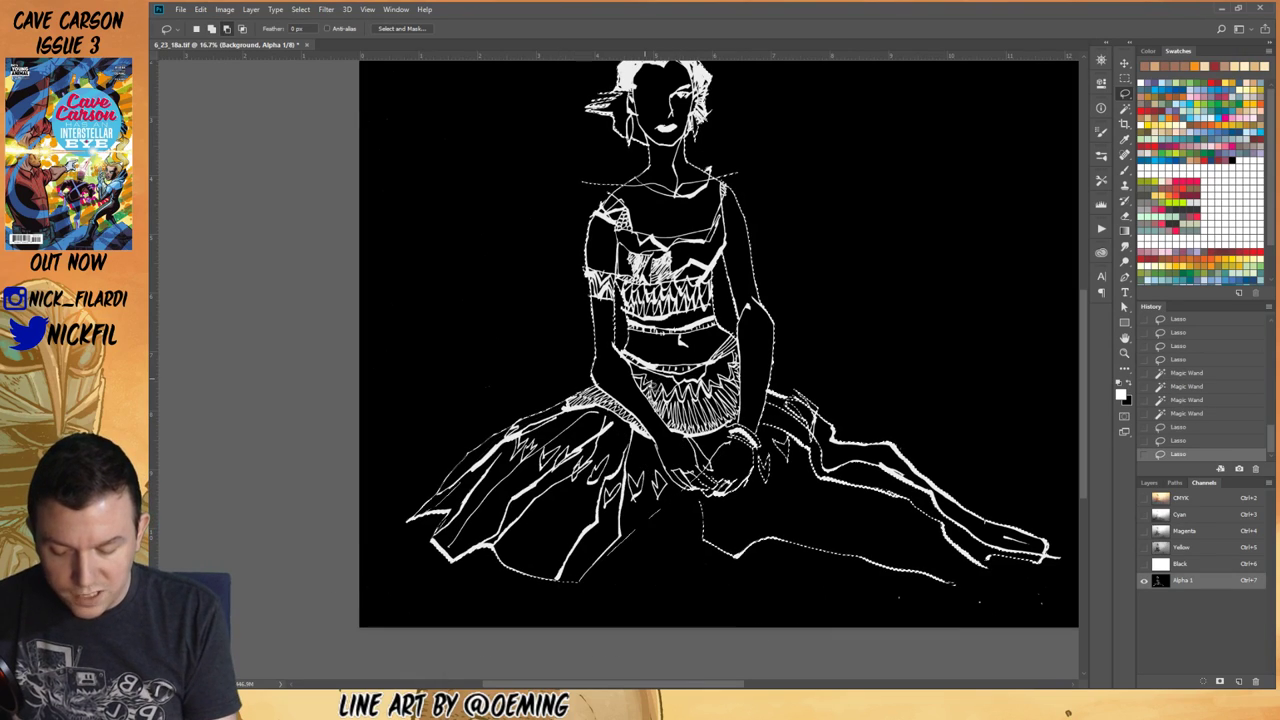
{"action": "mouse_move", "coordinate": [646, 441]}
{"action": "left_mouse_down"}
{"action": "mouse_move", "coordinate": [576, 582]}
{"action": "mouse_move", "coordinate": [674, 578]}
{"action": "mouse_move", "coordinate": [775, 535]}
{"action": "mouse_move", "coordinate": [748, 425]}
{"action": "mouse_move", "coordinate": [765, 415]}
{"action": "left_mouse_up"}
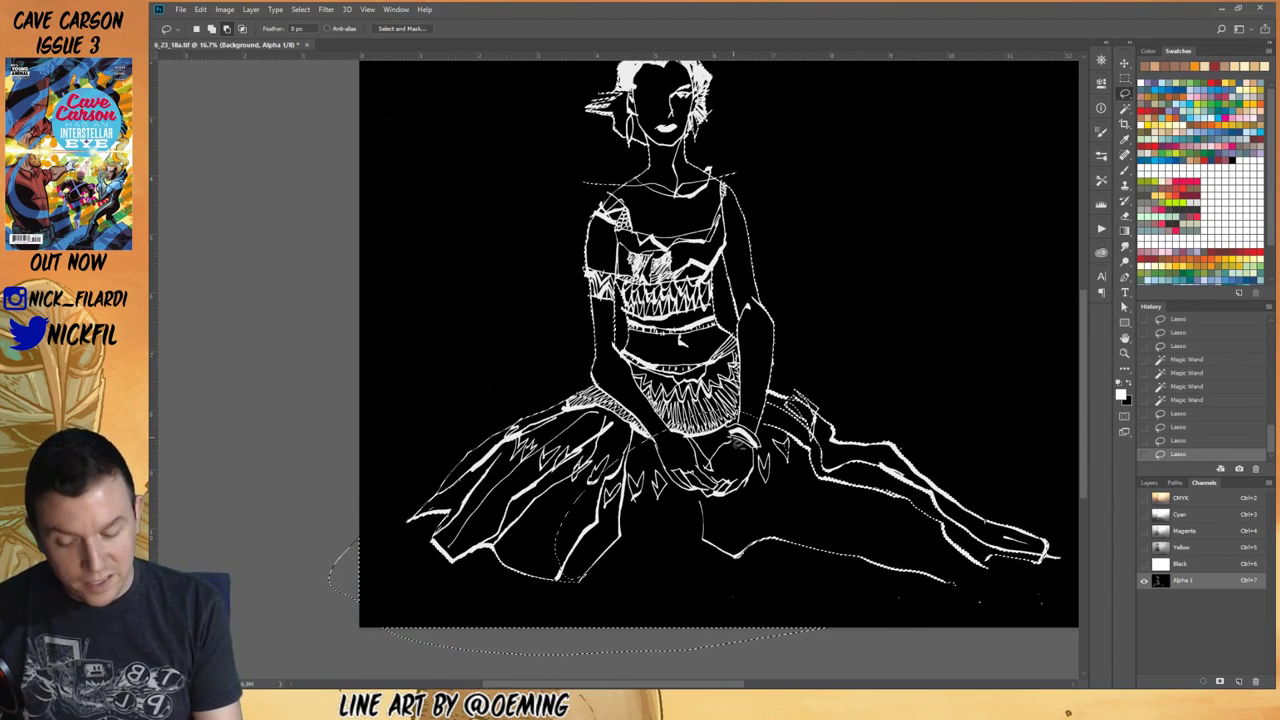
{"action": "mouse_move", "coordinate": [546, 490]}
{"action": "left_mouse_down"}
{"action": "mouse_move", "coordinate": [558, 582]}
{"action": "mouse_move", "coordinate": [692, 586]}
{"action": "mouse_move", "coordinate": [727, 565]}
{"action": "mouse_move", "coordinate": [680, 392]}
{"action": "mouse_move", "coordinate": [772, 478]}
{"action": "left_mouse_up"}
{"action": "key", "text": "ctrl+z"}
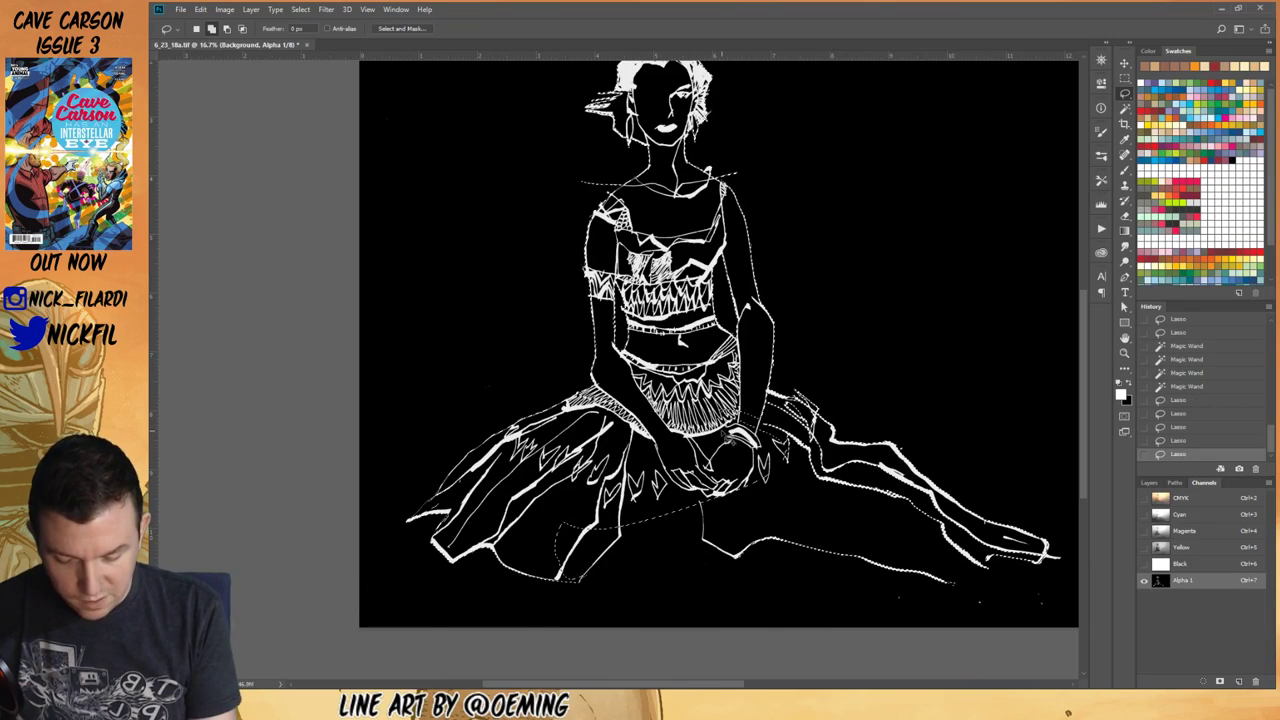
{"action": "mouse_move", "coordinate": [553, 505]}
{"action": "left_mouse_down"}
{"action": "mouse_move", "coordinate": [578, 592]}
{"action": "mouse_move", "coordinate": [738, 578]}
{"action": "mouse_move", "coordinate": [780, 505]}
{"action": "mouse_move", "coordinate": [772, 480]}
{"action": "left_mouse_up"}
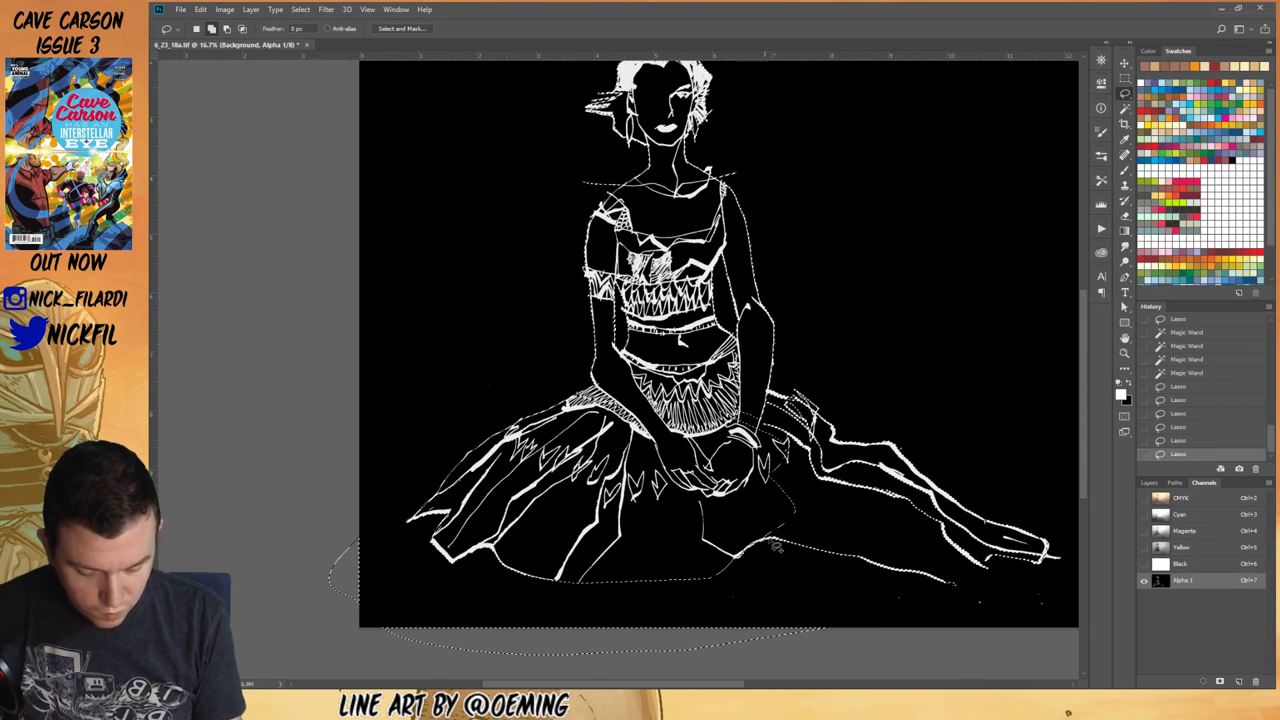
Step: Fill in the selection over the outstretched legs and clean up its edges along the knees and feet with the Lasso
{"action": "left_click_drag", "start_coordinate": [915, 534], "coordinate": [746, 494]}
{"action": "mouse_move", "coordinate": [815, 445]}
{"action": "left_mouse_down"}
{"action": "mouse_move", "coordinate": [766, 416]}
{"action": "mouse_move", "coordinate": [788, 392]}
{"action": "left_mouse_up"}
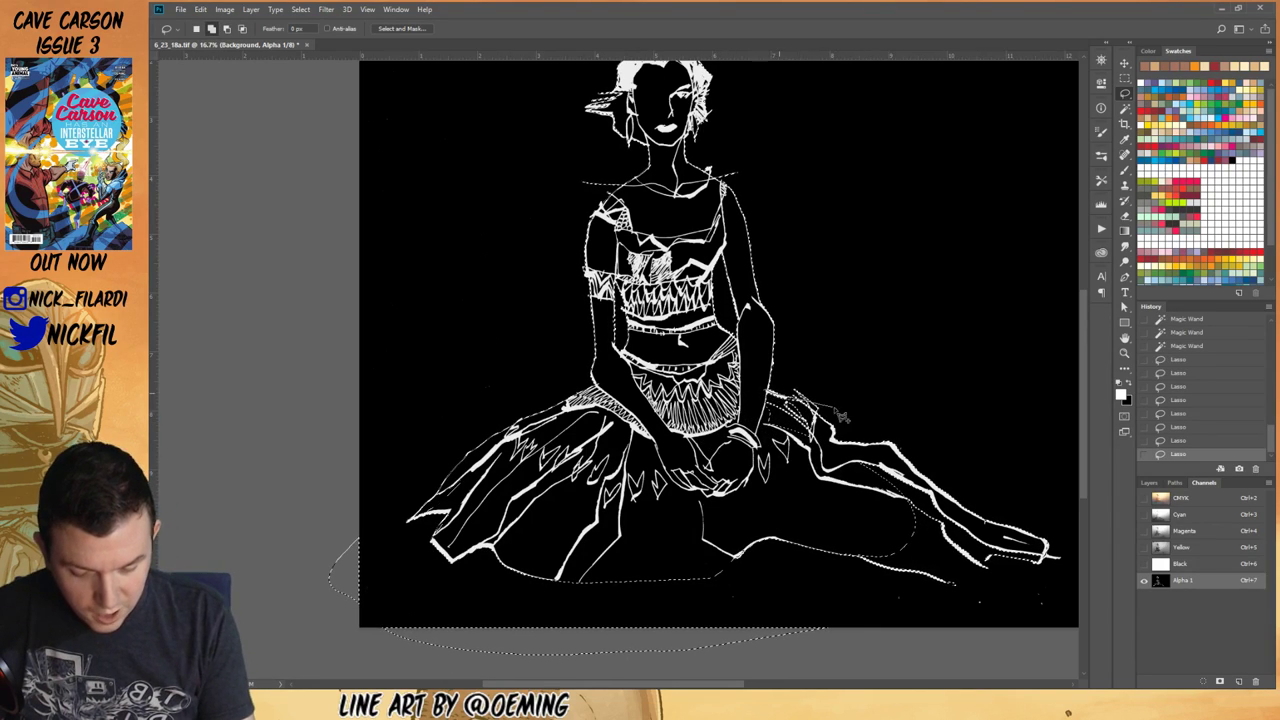
{"action": "mouse_move", "coordinate": [831, 428]}
{"action": "left_mouse_down"}
{"action": "mouse_move", "coordinate": [758, 484]}
{"action": "mouse_move", "coordinate": [810, 398]}
{"action": "left_mouse_up"}
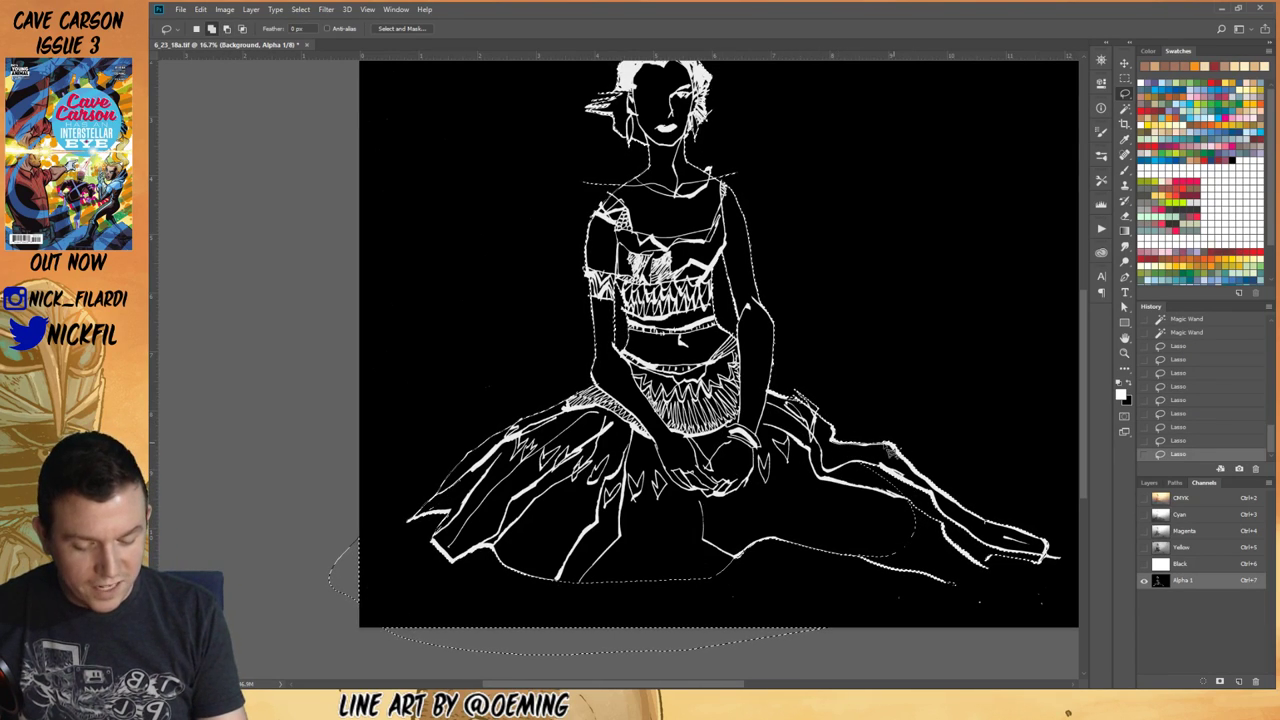
{"action": "mouse_move", "coordinate": [940, 490]}
{"action": "left_mouse_down"}
{"action": "mouse_move", "coordinate": [975, 523]}
{"action": "mouse_move", "coordinate": [968, 550]}
{"action": "mouse_move", "coordinate": [888, 557]}
{"action": "mouse_move", "coordinate": [815, 468]}
{"action": "left_mouse_up"}
{"action": "mouse_move", "coordinate": [932, 551]}
{"action": "left_mouse_down"}
{"action": "mouse_move", "coordinate": [848, 555]}
{"action": "mouse_move", "coordinate": [885, 579]}
{"action": "mouse_move", "coordinate": [958, 588]}
{"action": "mouse_move", "coordinate": [995, 566]}
{"action": "left_mouse_up"}
{"action": "left_click_drag", "start_coordinate": [1043, 568], "coordinate": [903, 526]}
Step: Refine the selection beside the figure's hair using the Magic Wand with Contiguous on
{"action": "left_click", "coordinate": [1124, 352]}
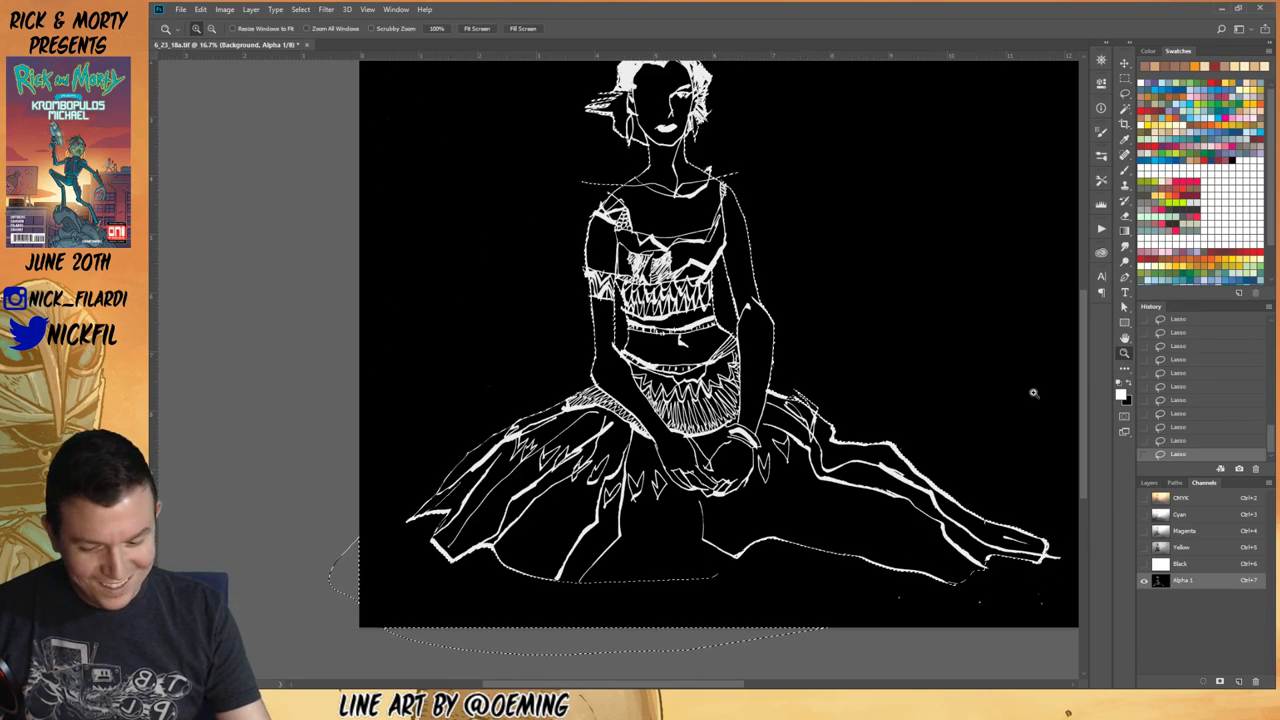
{"action": "left_click", "coordinate": [1057, 382], "text": "alt"}
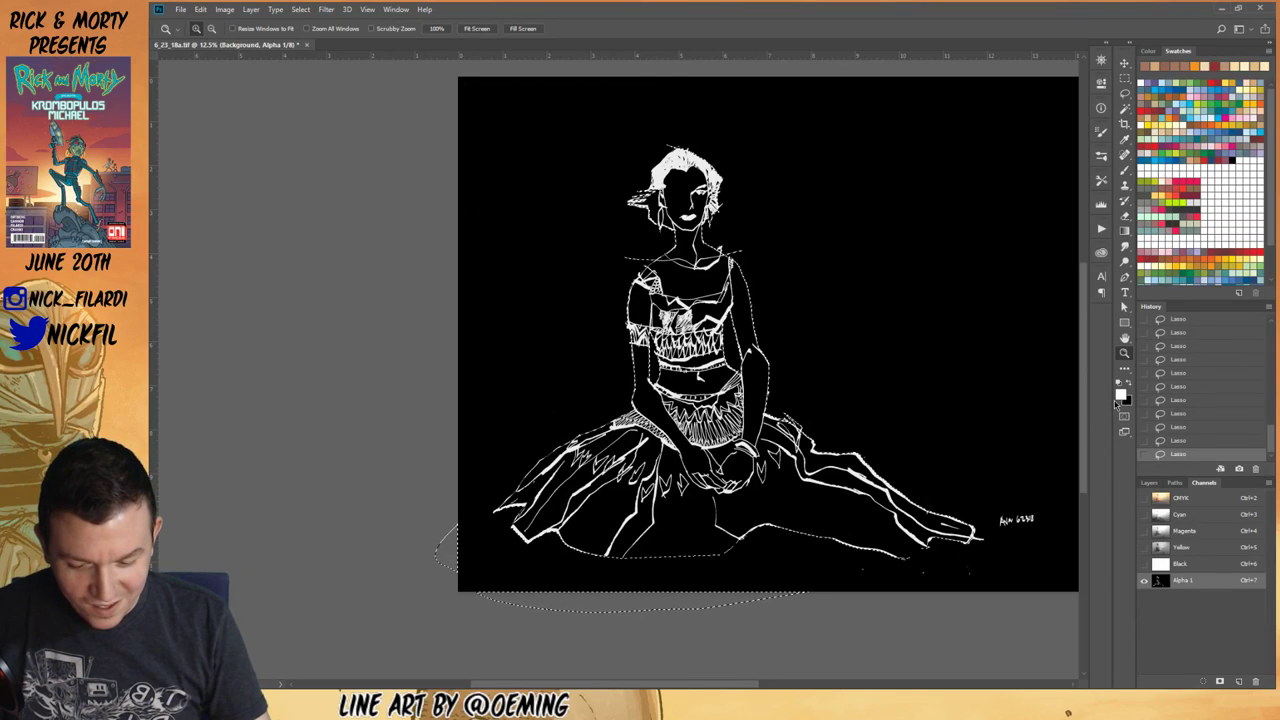
{"action": "left_click", "coordinate": [1124, 107]}
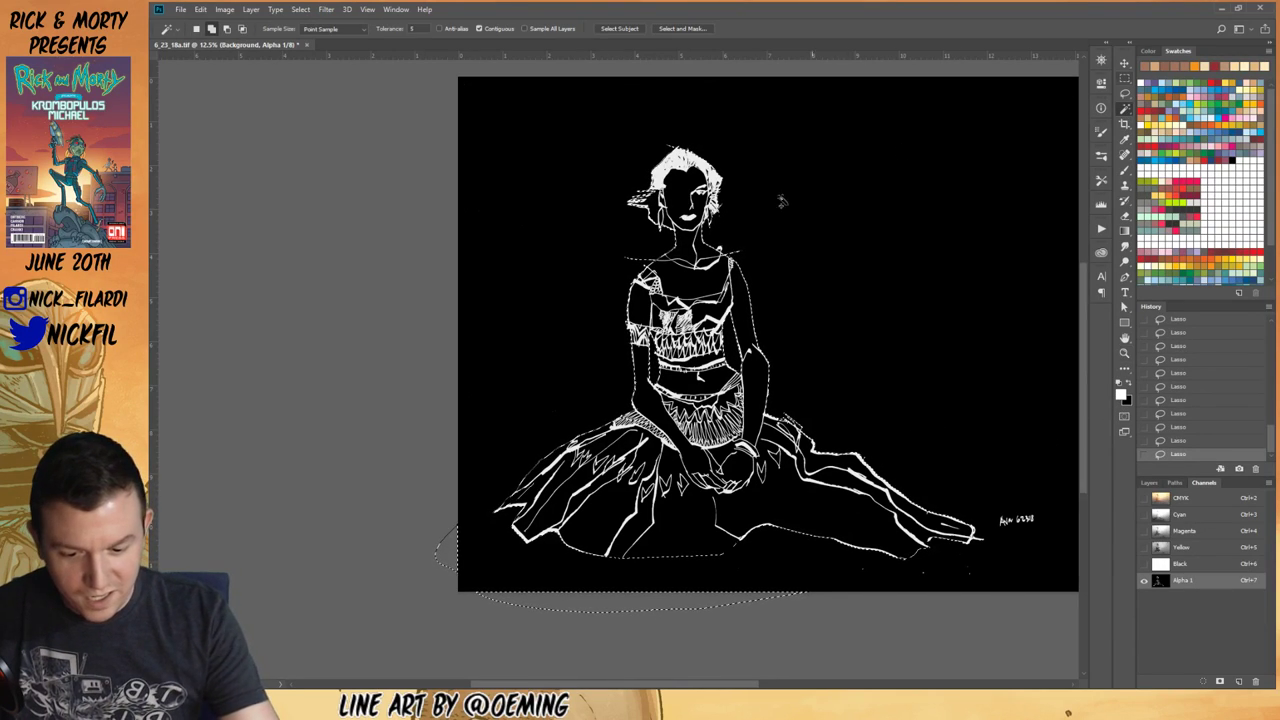
{"action": "left_click", "coordinate": [655, 191]}
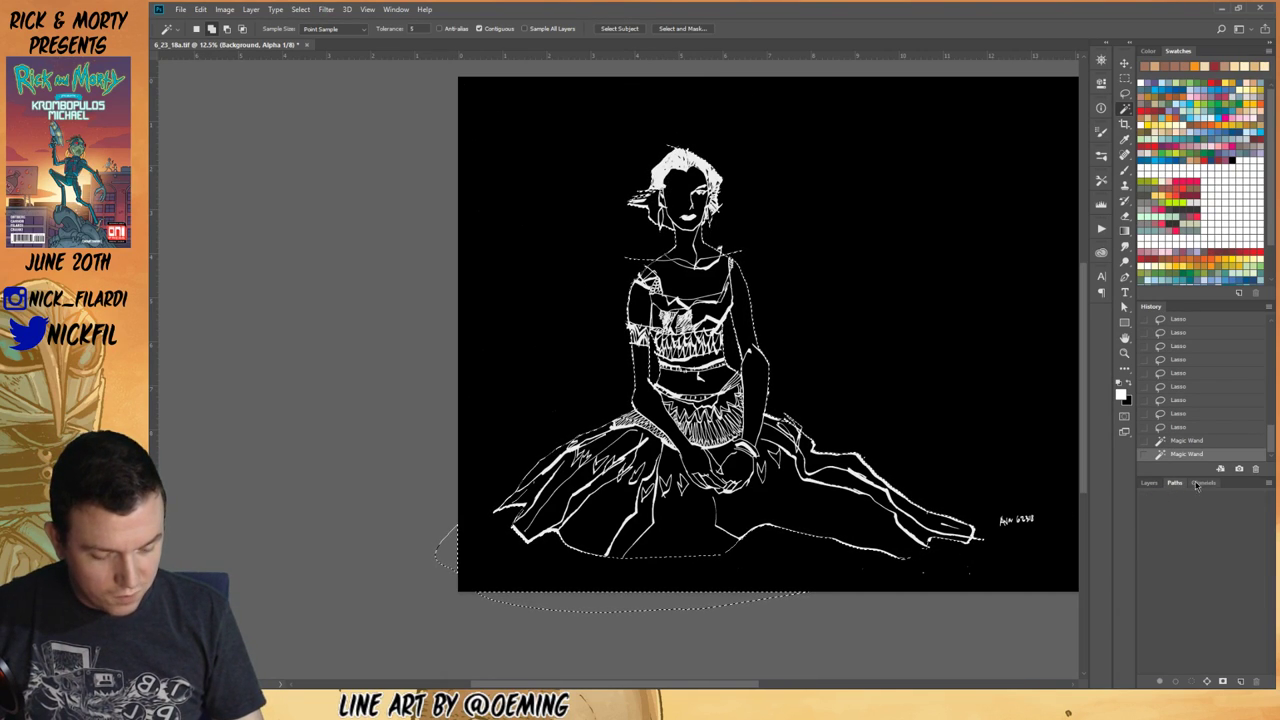
Step: Add a layer mask to Layer 1 from the figure selection and invert it so the original figure shows through the new background
{"action": "left_click", "coordinate": [1150, 484]}
{"action": "left_click", "coordinate": [1158, 551]}
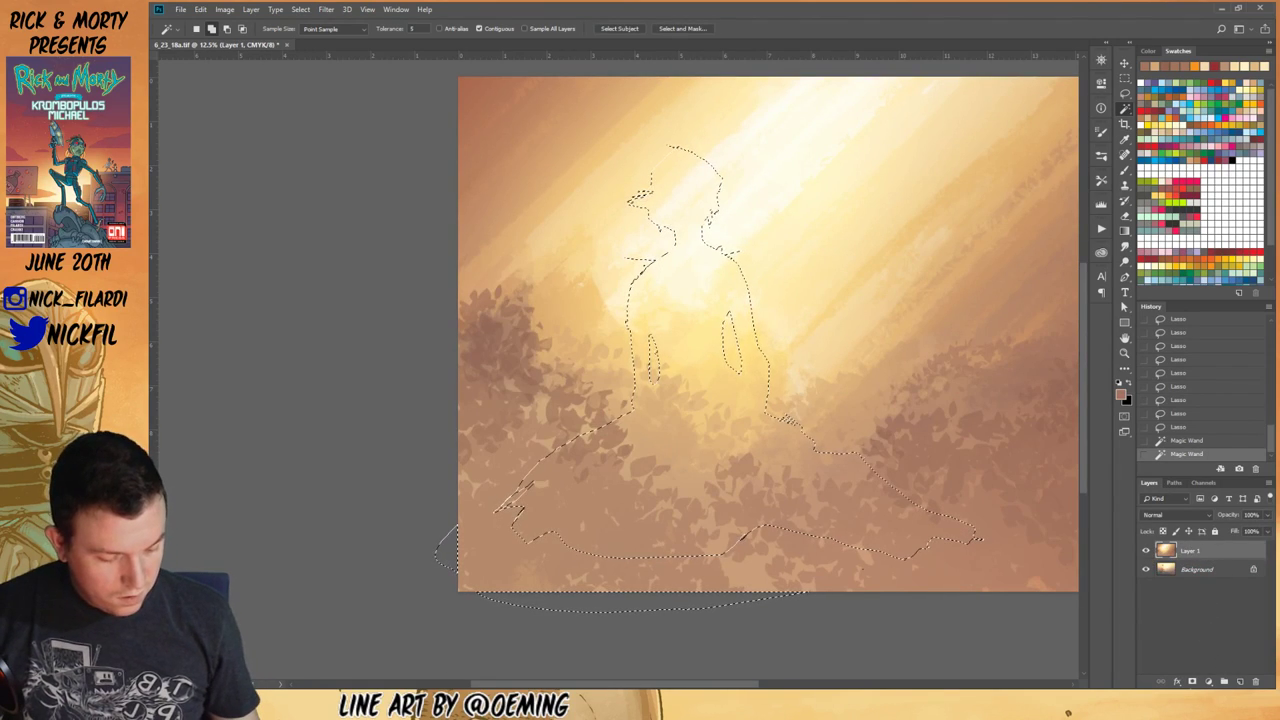
{"action": "left_click", "coordinate": [1192, 682]}
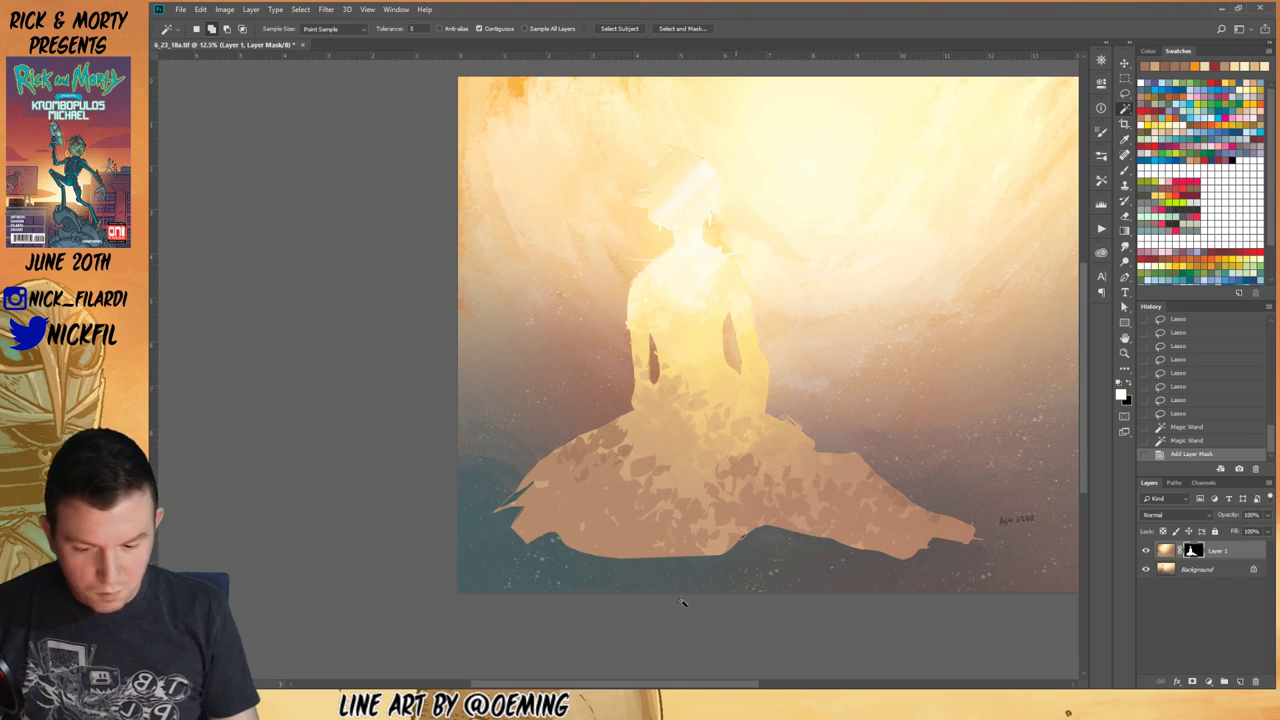
{"action": "left_click", "coordinate": [300, 9]}
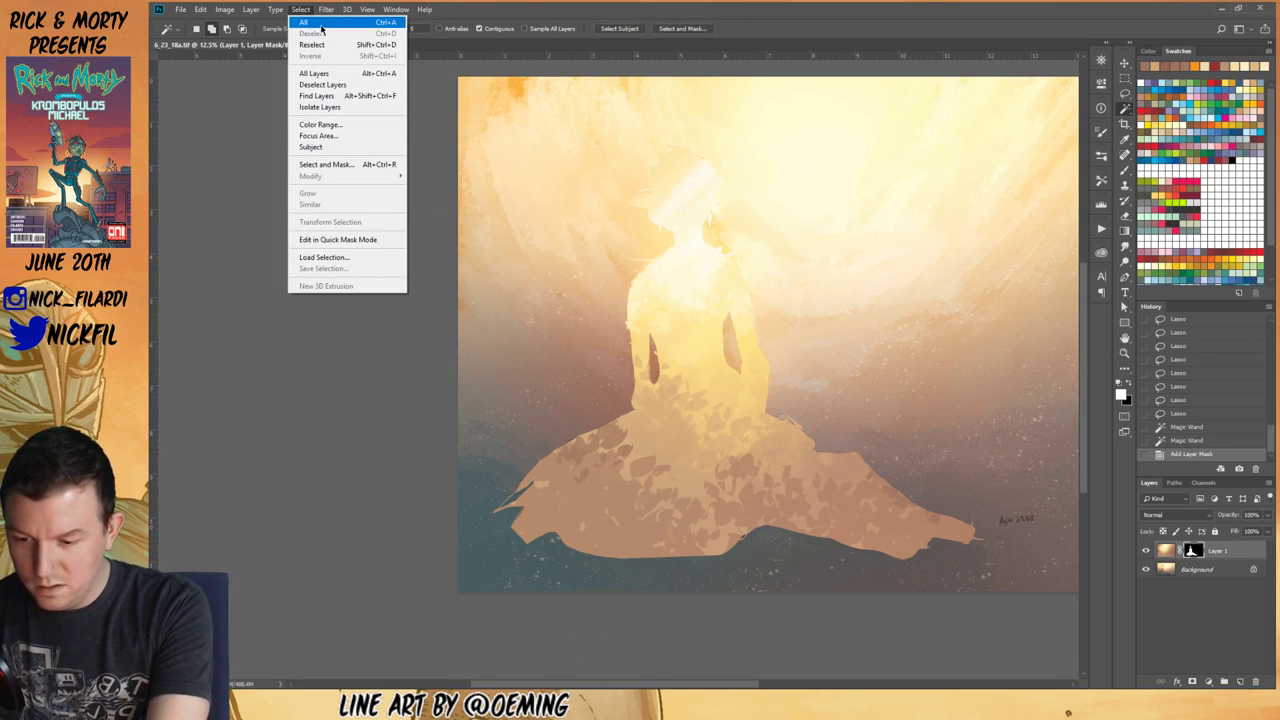
{"action": "left_click", "coordinate": [299, 11]}
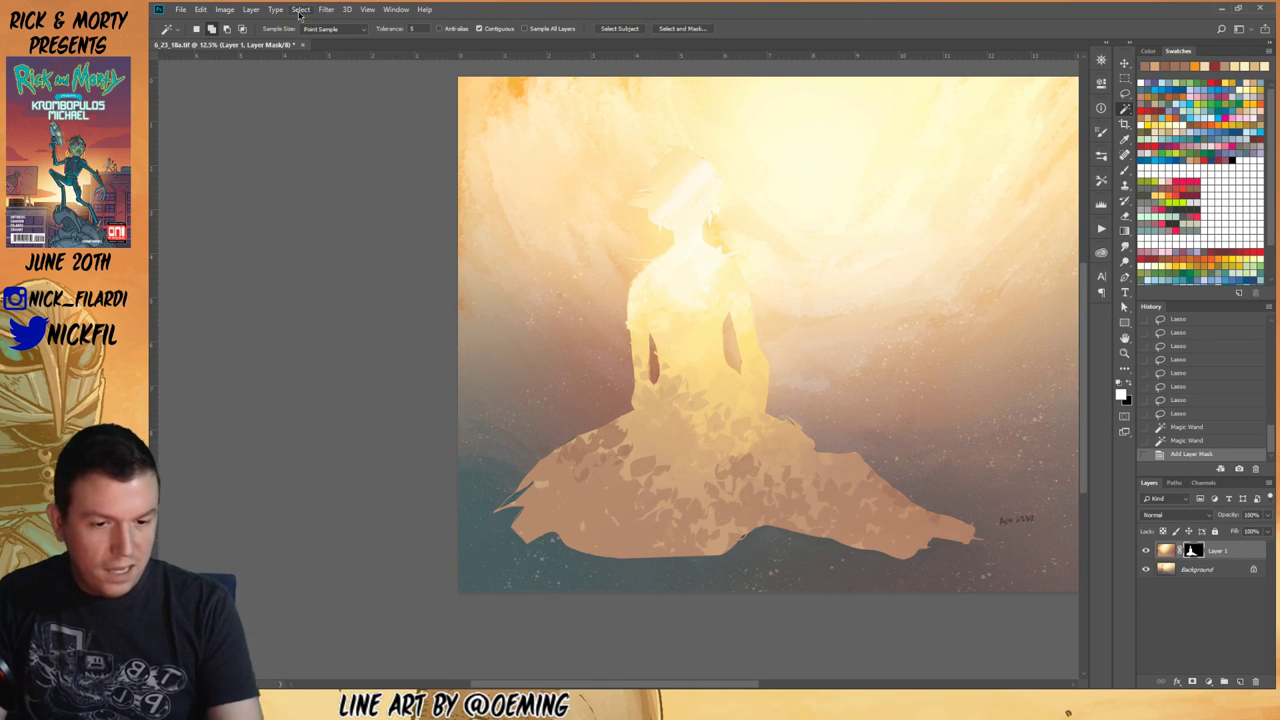
{"action": "key", "text": "ctrl+i"}
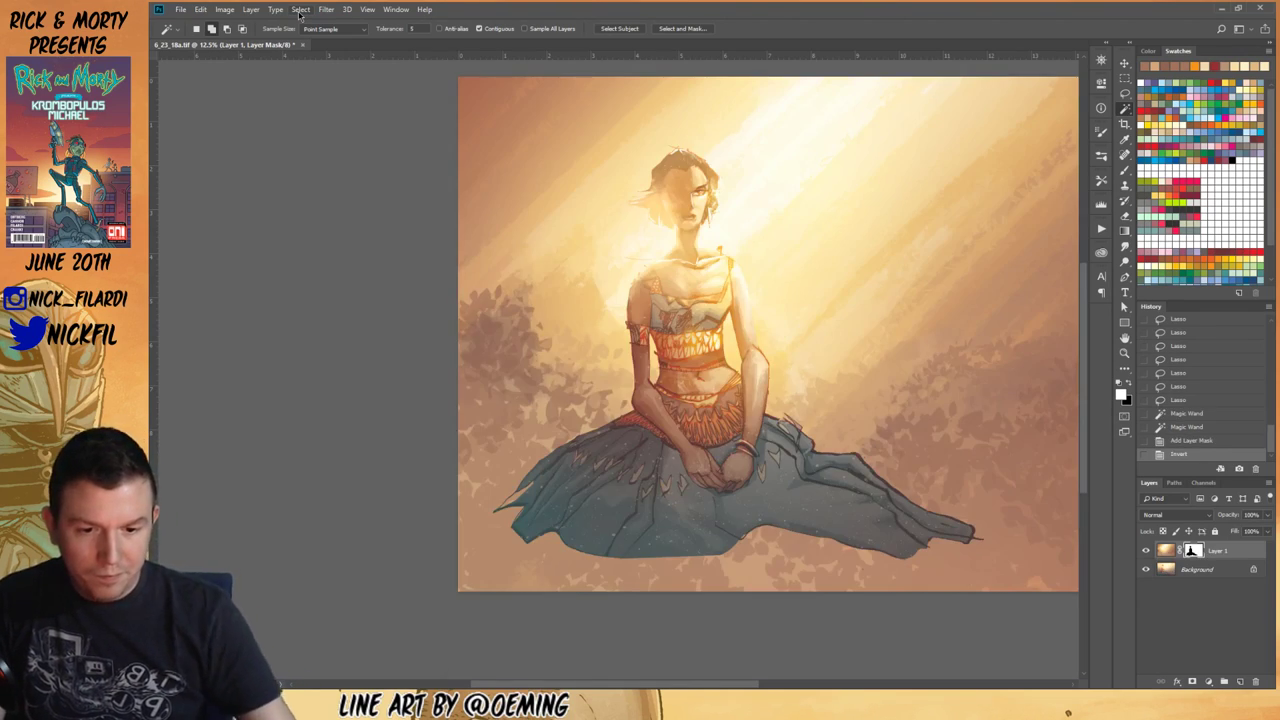
Step: Make Layer 1's image active instead of its mask and unlink the two
{"action": "key", "text": "z"}
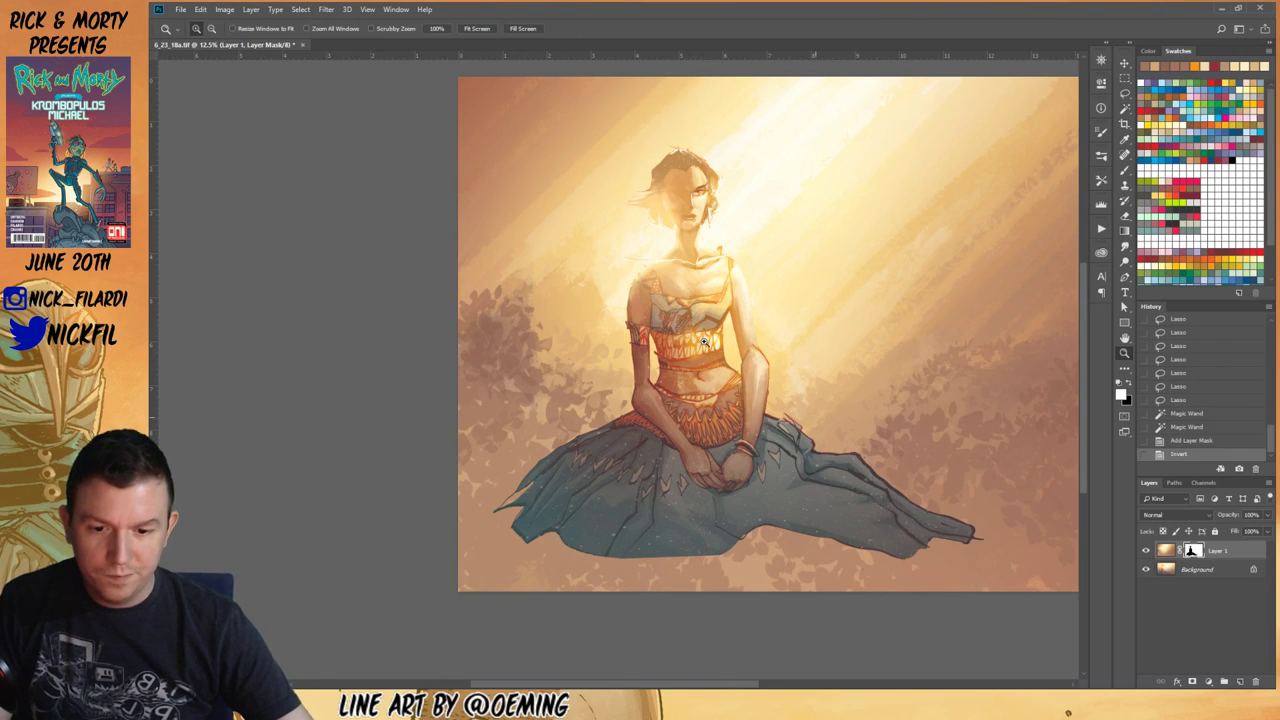
{"action": "left_click", "coordinate": [703, 341], "text": "alt"}
{"action": "left_click_drag", "start_coordinate": [717, 277], "coordinate": [692, 348]}
{"action": "key", "text": "w"}
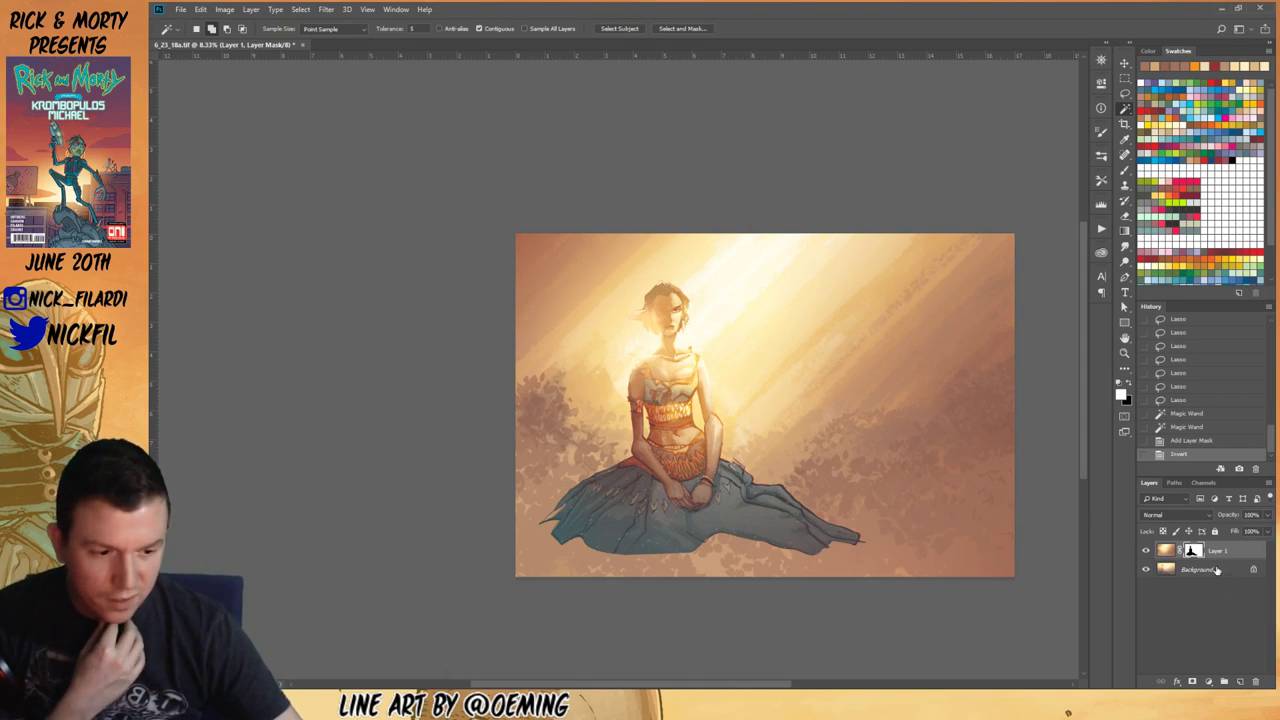
{"action": "left_click", "coordinate": [1166, 551]}
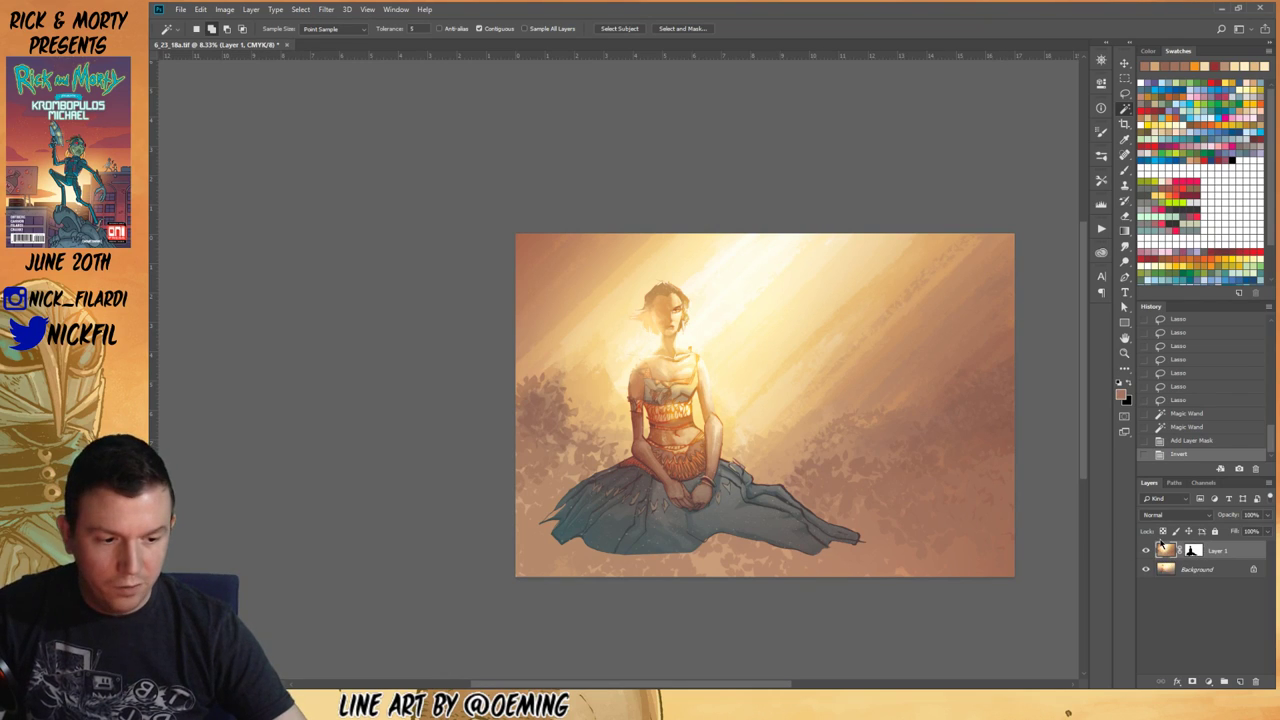
{"action": "left_click", "coordinate": [1180, 551]}
Step: Try shifting Layer 1's painted background independently of its mask, and revert to the Unlink Mask history state
{"action": "key", "text": "v"}
{"action": "left_click_drag", "start_coordinate": [808, 374], "coordinate": [745, 350]}
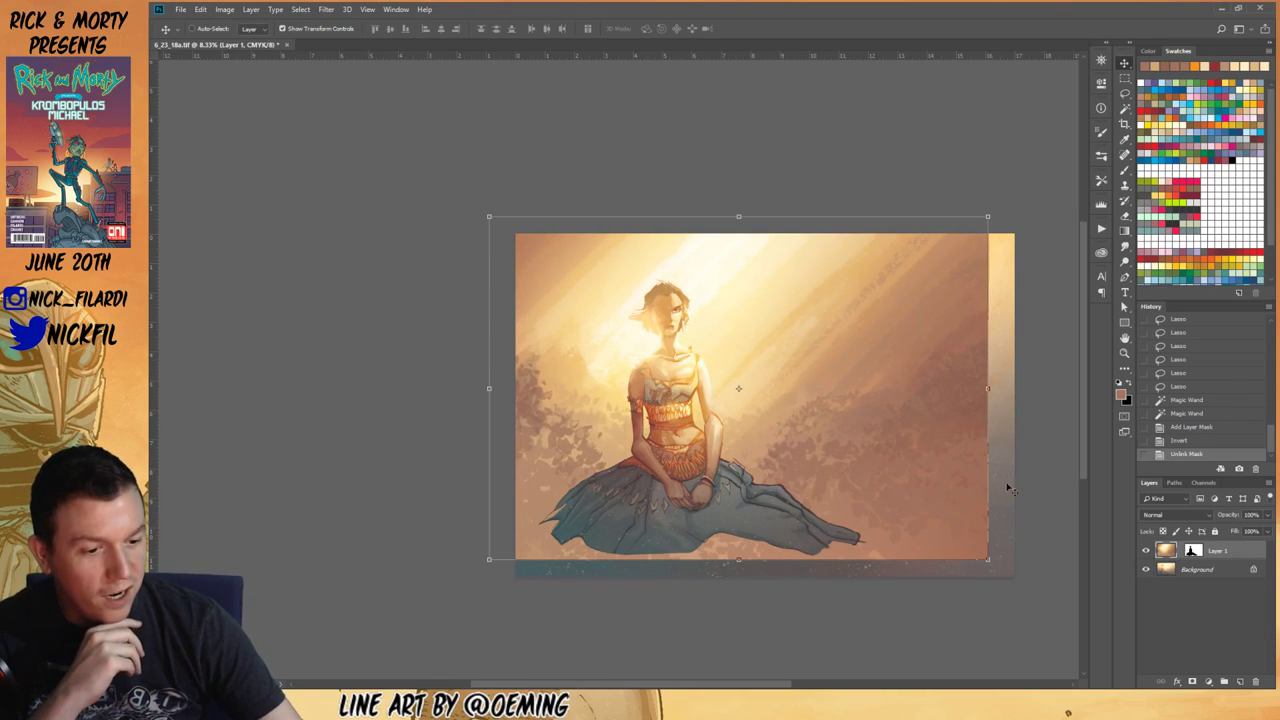
{"action": "left_click_drag", "start_coordinate": [838, 386], "coordinate": [870, 408]}
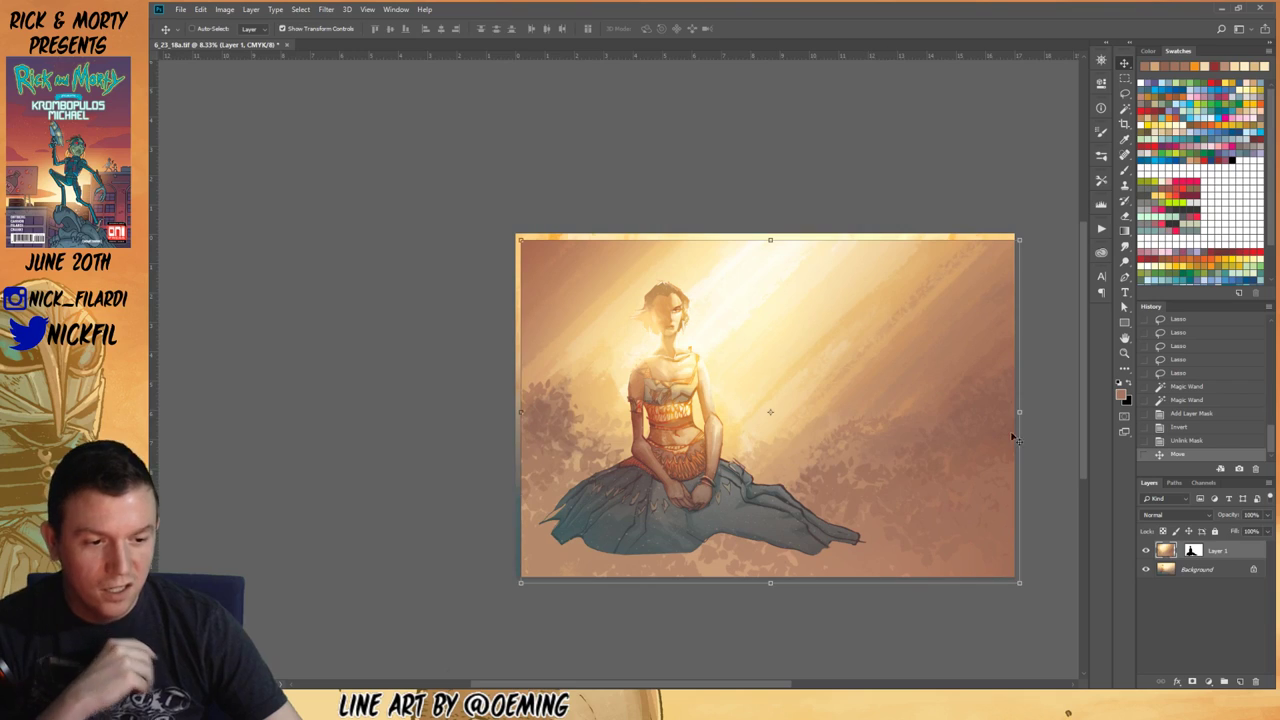
{"action": "left_click", "coordinate": [1184, 441]}
Step: Choose the 1250 px textured splatter brush at 50% opacity and sample the blue-gray of the skirt as the paint color
{"action": "key", "text": "z"}
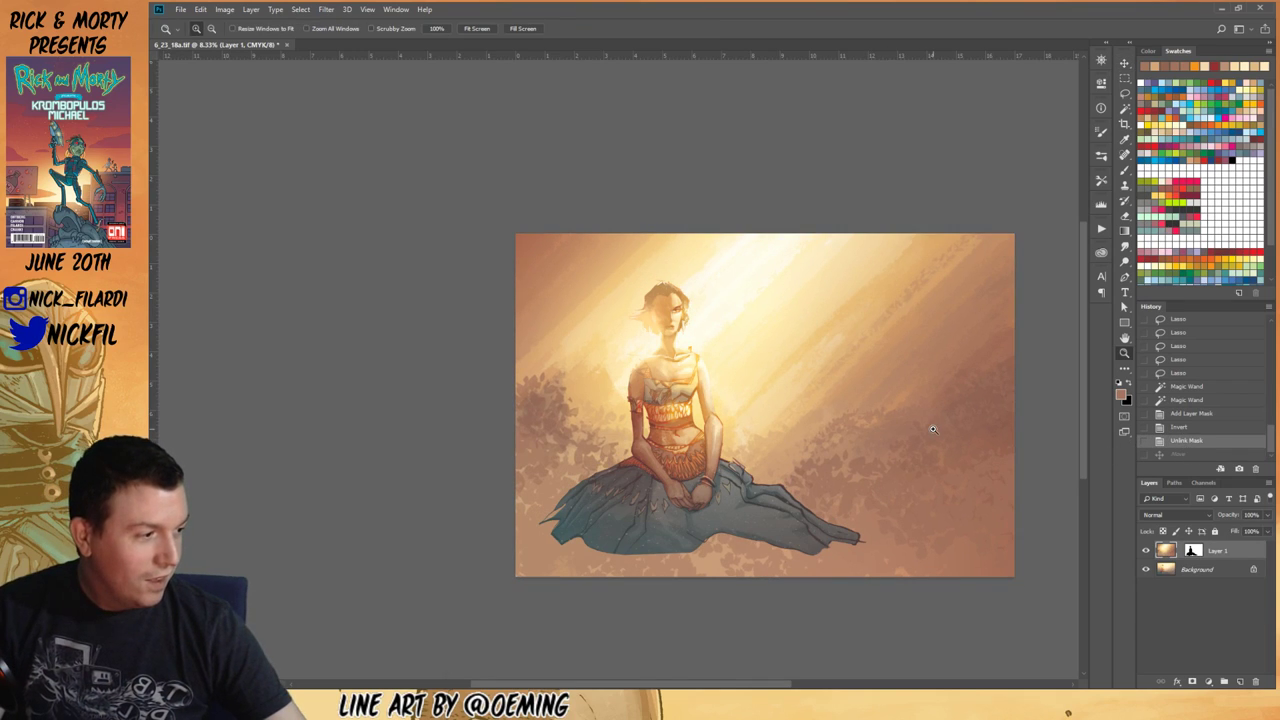
{"action": "left_click", "coordinate": [691, 347]}
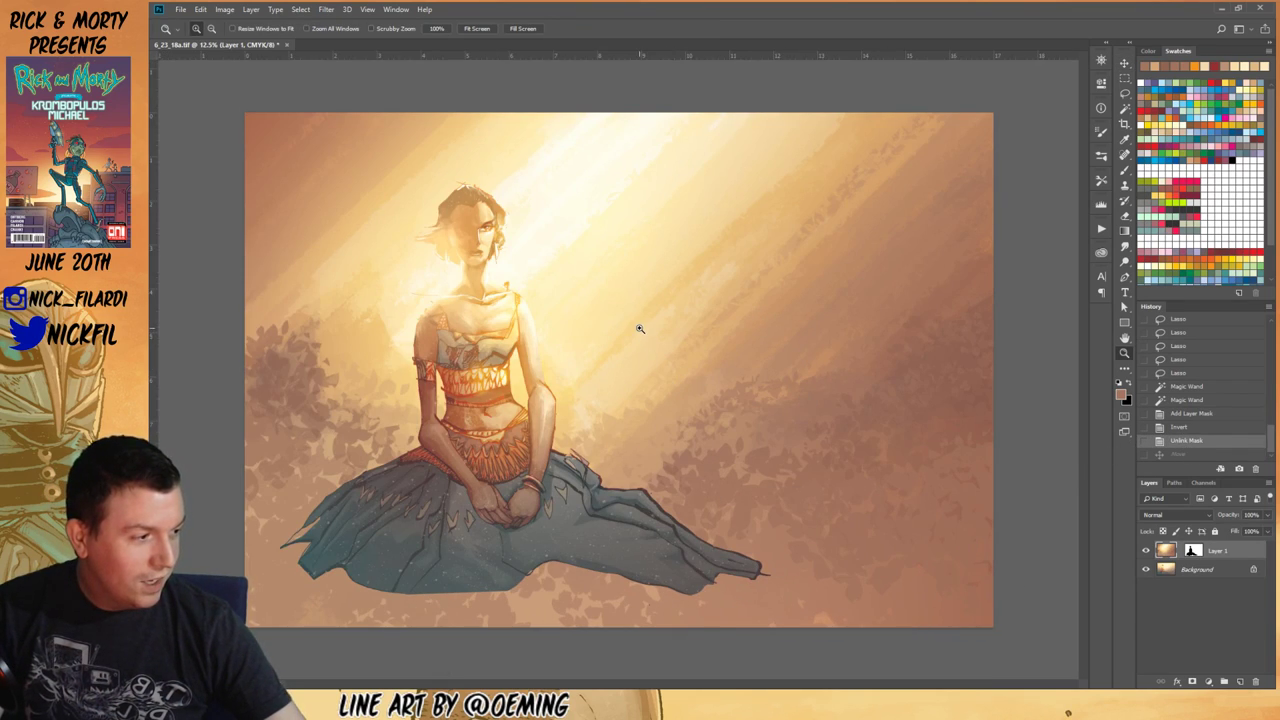
{"action": "left_click", "coordinate": [634, 330]}
{"action": "left_click", "coordinate": [734, 363], "text": "alt"}
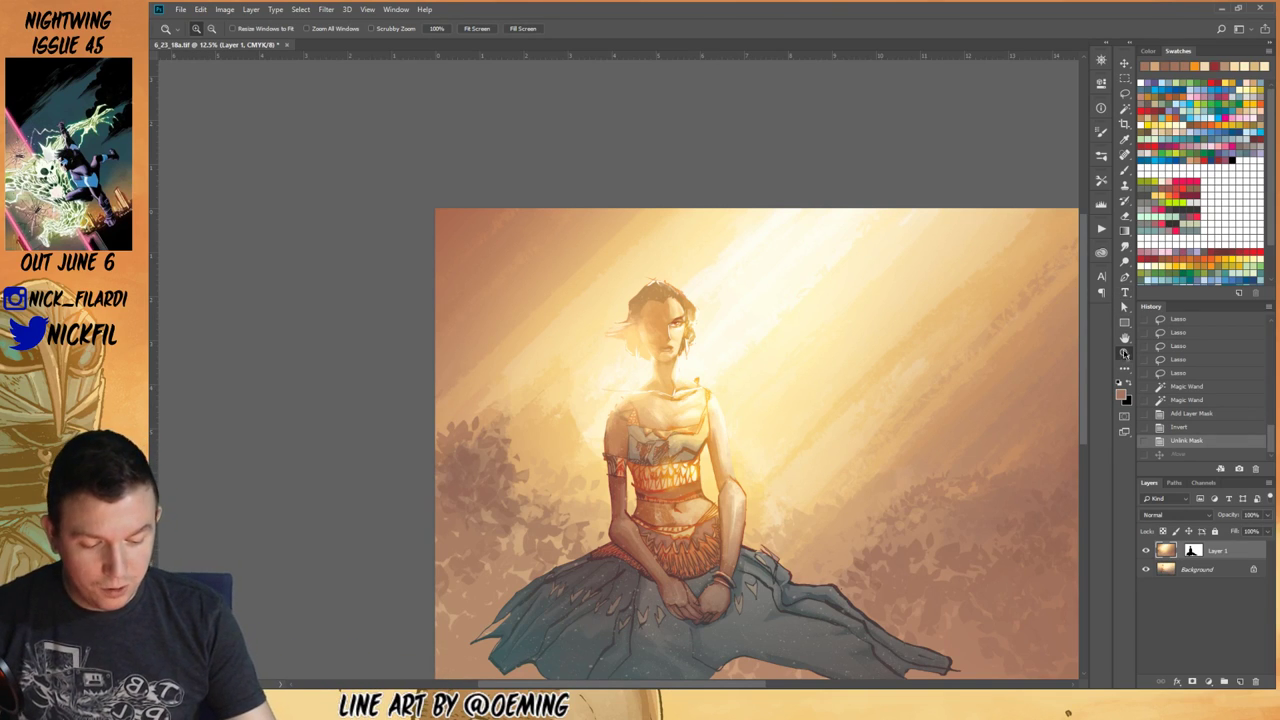
{"action": "left_click", "coordinate": [793, 485], "text": "alt"}
{"action": "left_click", "coordinate": [1124, 171]}
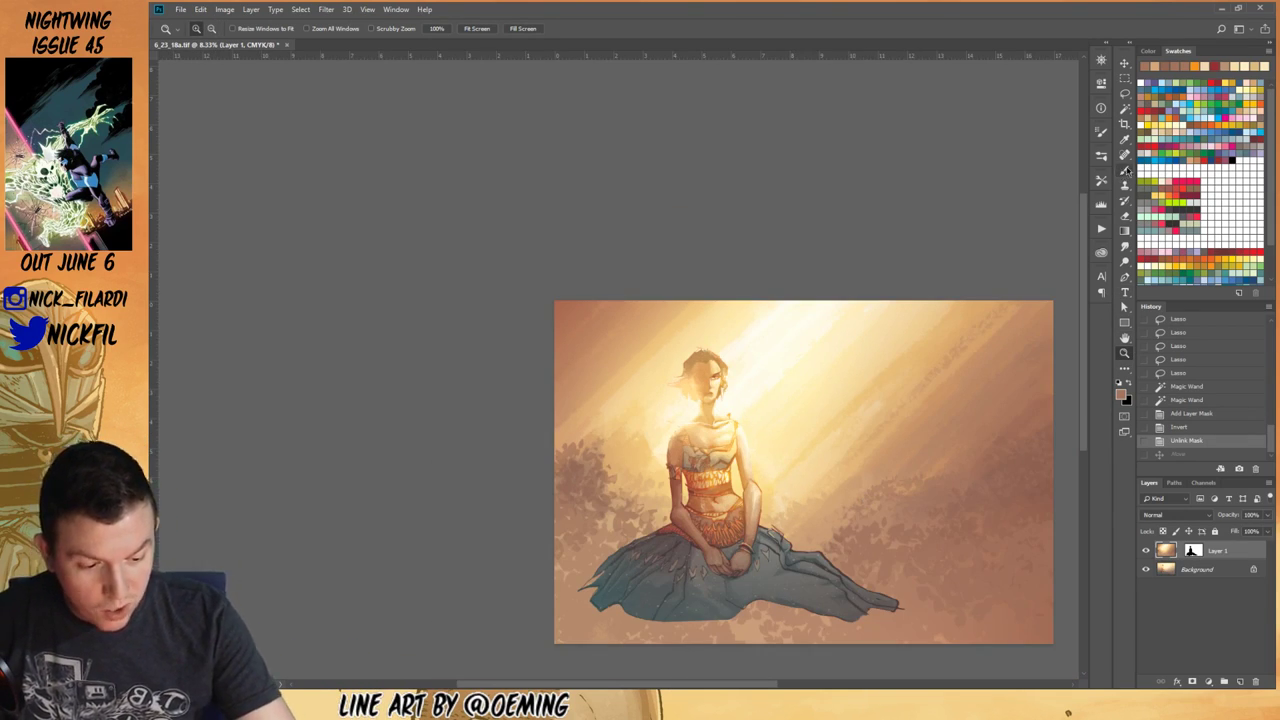
{"action": "left_click", "coordinate": [199, 29]}
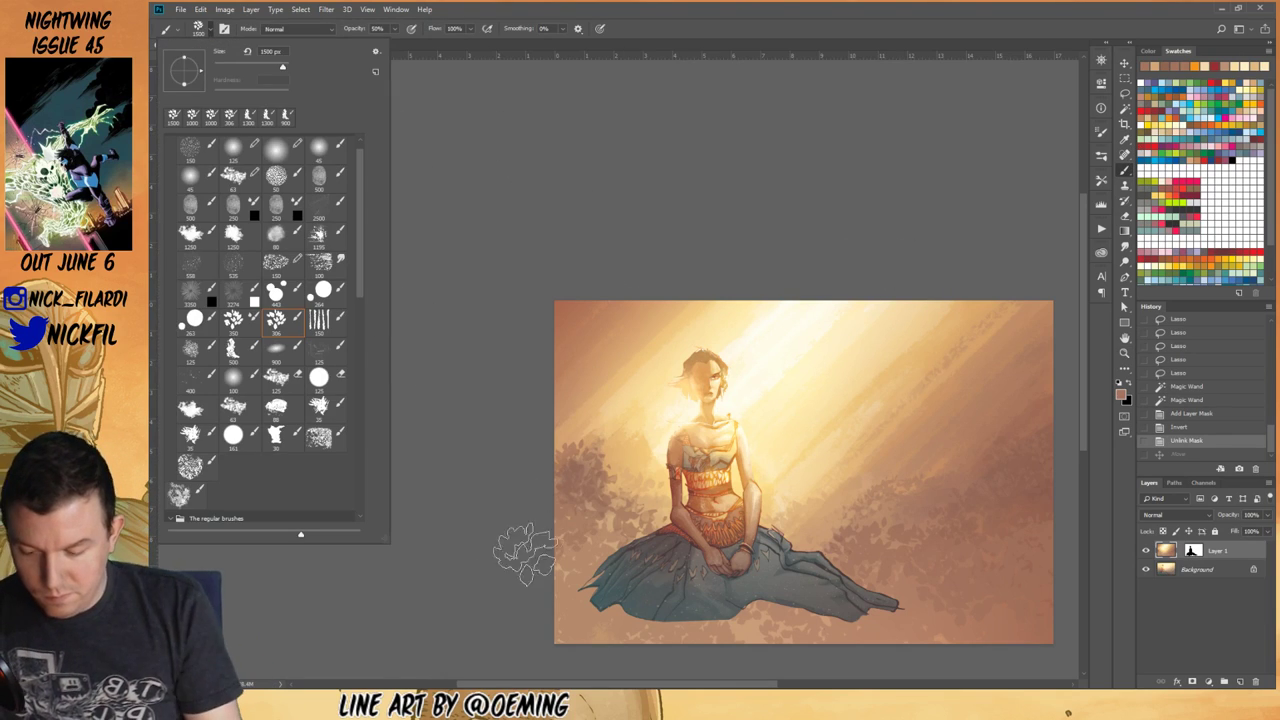
{"action": "left_click", "coordinate": [197, 235]}
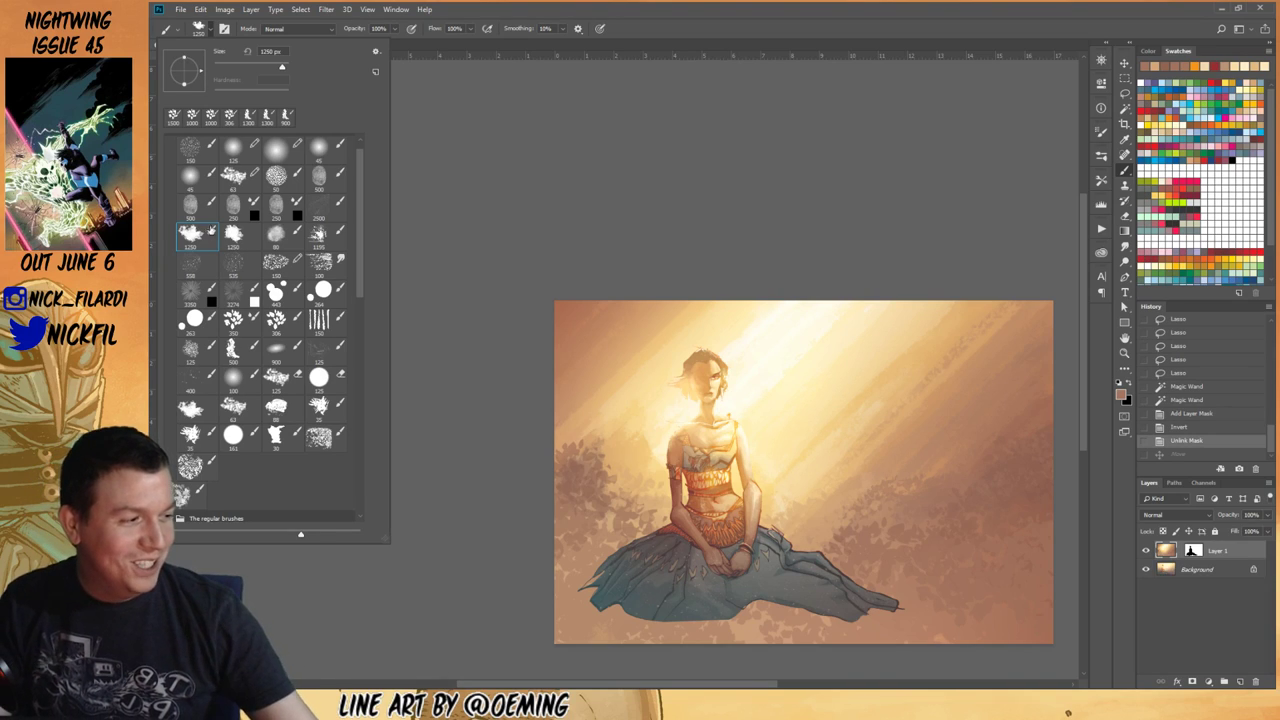
{"action": "left_click", "coordinate": [622, 604], "text": "alt"}
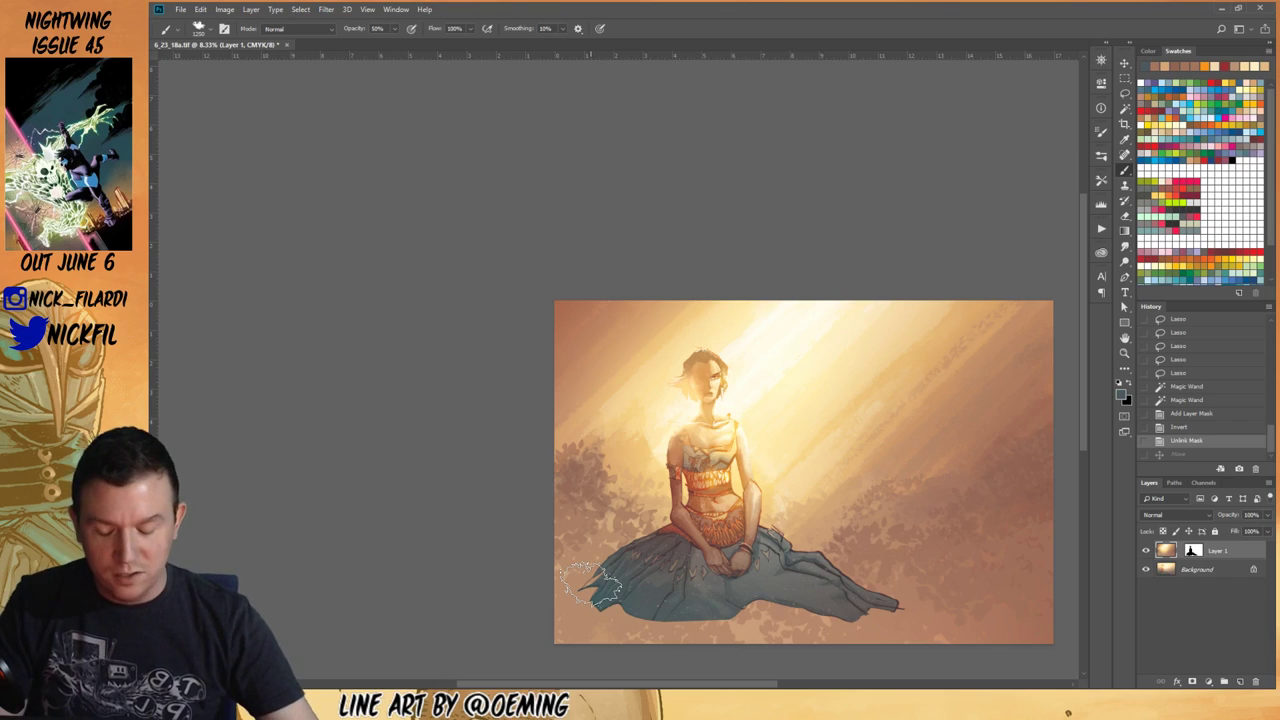
Step: Enlarge the brush and dab blue-gray texture over the foliage and ground around the skirt's left side and lower hem
{"action": "key", "text": "bracketright"}
{"action": "key", "text": "bracketright"}
{"action": "key", "text": "bracketright"}
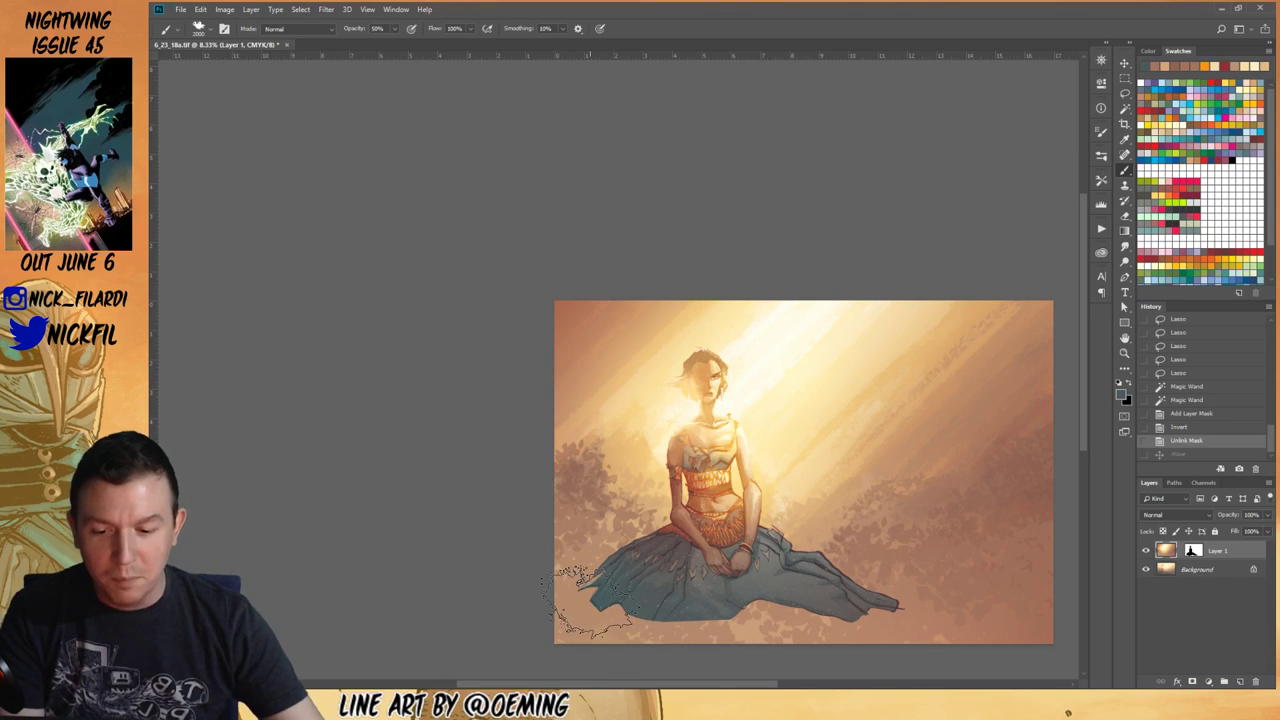
{"action": "key", "text": "bracketright"}
{"action": "left_click", "coordinate": [584, 596]}
{"action": "left_click", "coordinate": [621, 648]}
{"action": "left_click", "coordinate": [682, 645]}
{"action": "left_click", "coordinate": [575, 625]}
{"action": "left_click", "coordinate": [576, 550]}
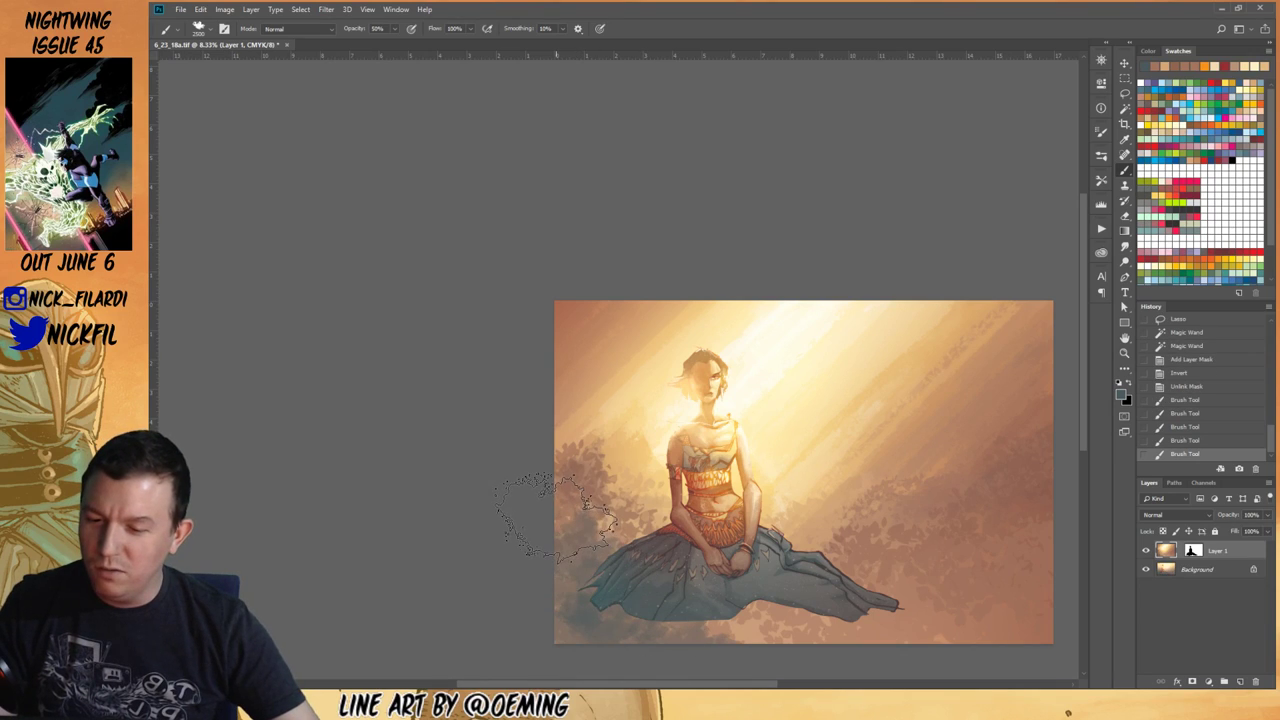
{"action": "left_click", "coordinate": [590, 550]}
{"action": "left_click", "coordinate": [630, 598]}
{"action": "left_click", "coordinate": [584, 622]}
{"action": "left_click", "coordinate": [705, 636]}
{"action": "left_click", "coordinate": [785, 618]}
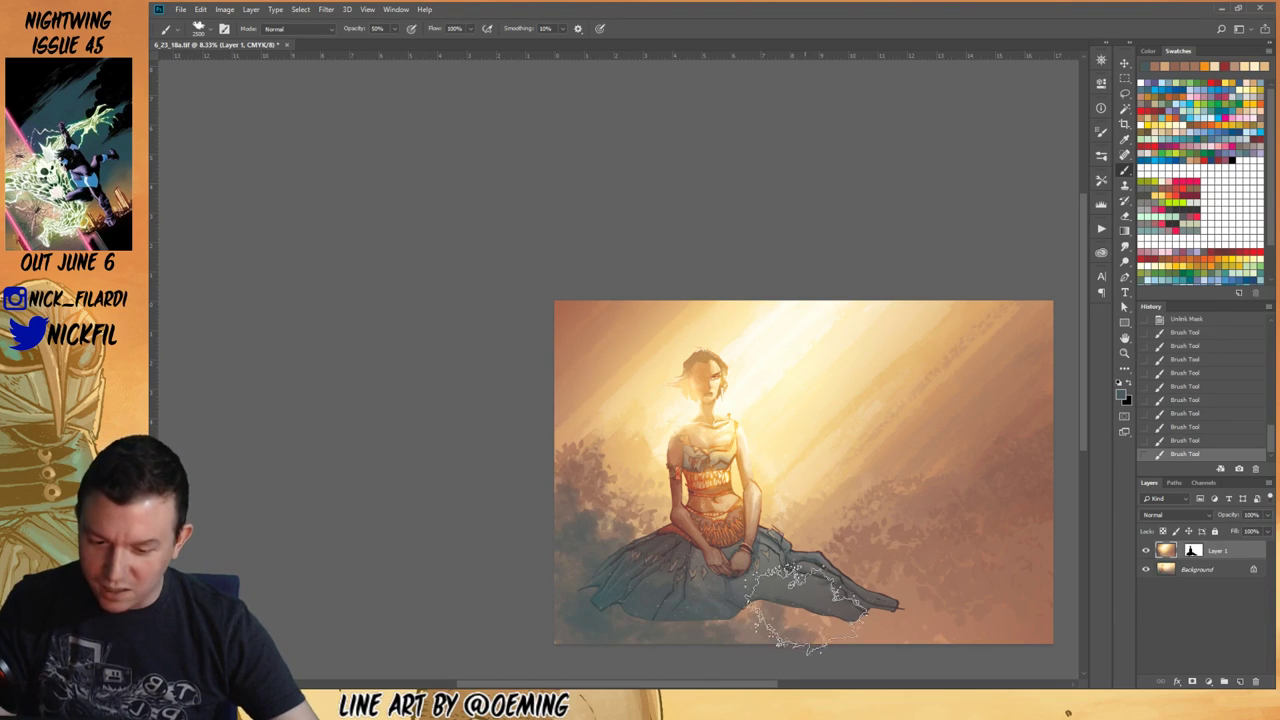
Step: Continue the blue-gray texture across the ground and foliage beyond the feet to the canvas's right edge, enlarging the brush further
{"action": "left_click_drag", "start_coordinate": [846, 617], "coordinate": [660, 577]}
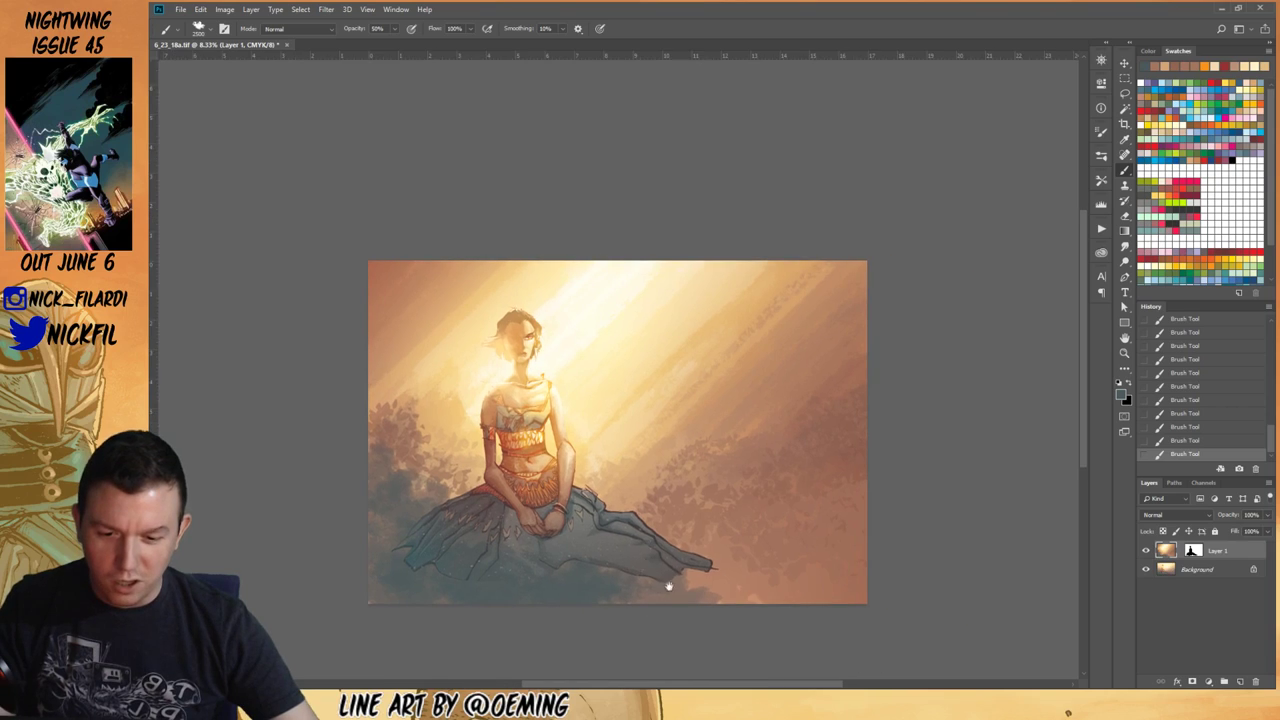
{"action": "left_click", "coordinate": [705, 545]}
{"action": "left_click", "coordinate": [748, 599]}
{"action": "left_click", "coordinate": [780, 540]}
{"action": "left_click", "coordinate": [845, 550]}
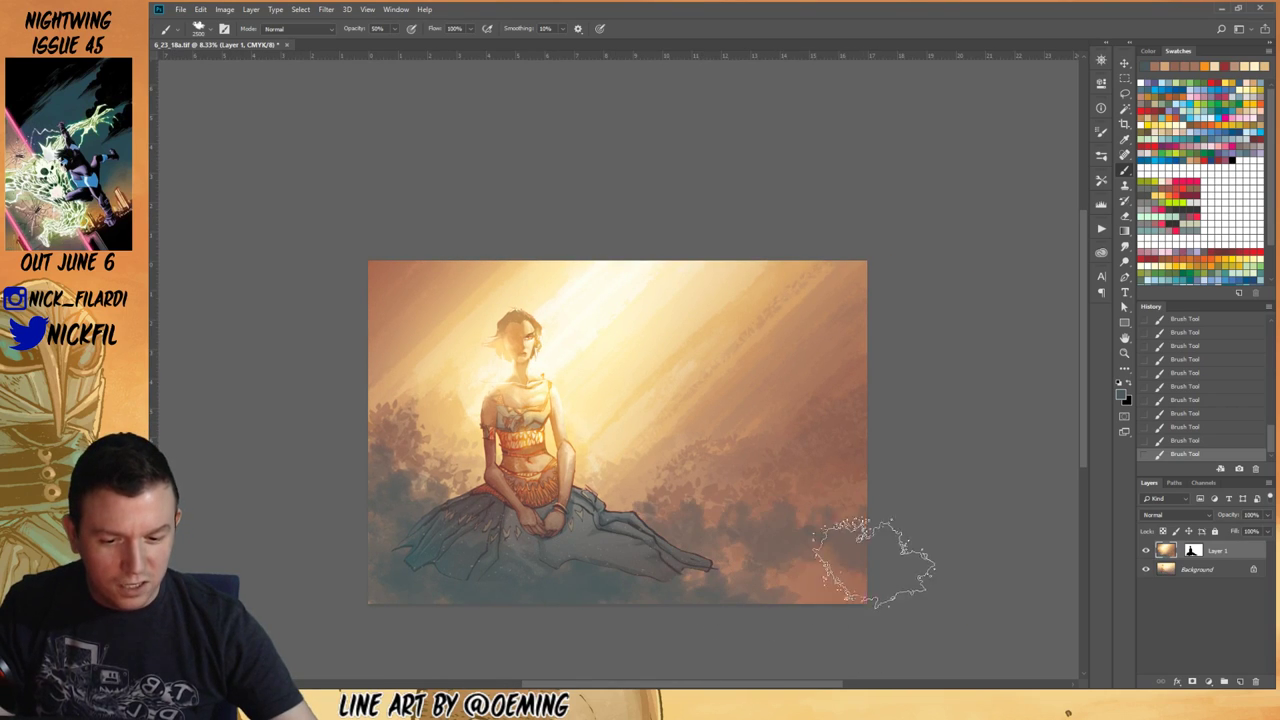
{"action": "key", "text": "bracketright"}
{"action": "key", "text": "bracketright"}
{"action": "mouse_move", "coordinate": [757, 564]}
{"action": "left_mouse_down"}
{"action": "mouse_move", "coordinate": [807, 579]}
{"action": "mouse_move", "coordinate": [877, 499]}
{"action": "mouse_move", "coordinate": [817, 604]}
{"action": "mouse_move", "coordinate": [692, 584]}
{"action": "mouse_move", "coordinate": [882, 494]}
{"action": "mouse_move", "coordinate": [949, 529]}
{"action": "mouse_move", "coordinate": [947, 574]}
{"action": "left_mouse_up"}
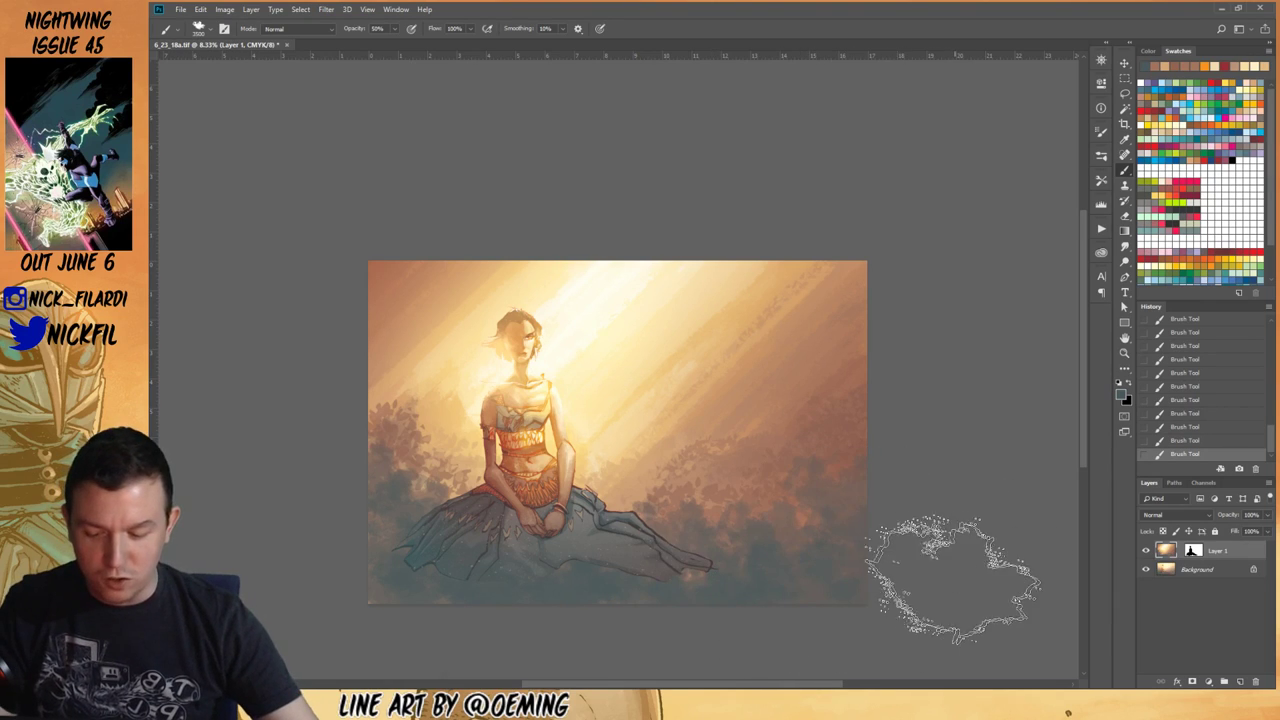
Step: Try a radial gradient in Screen mode rising from the lower edge of the background, and undo it
{"action": "key", "text": "ctrl+d"}
{"action": "key", "text": "g"}
{"action": "mouse_move", "coordinate": [677, 480]}
{"action": "left_mouse_down"}
{"action": "mouse_move", "coordinate": [754, 446]}
{"action": "mouse_move", "coordinate": [774, 408]}
{"action": "left_mouse_up"}
{"action": "mouse_move", "coordinate": [668, 556]}
{"action": "left_mouse_down"}
{"action": "mouse_move", "coordinate": [661, 333]}
{"action": "mouse_move", "coordinate": [675, 302]}
{"action": "mouse_move", "coordinate": [670, 420]}
{"action": "left_mouse_up"}
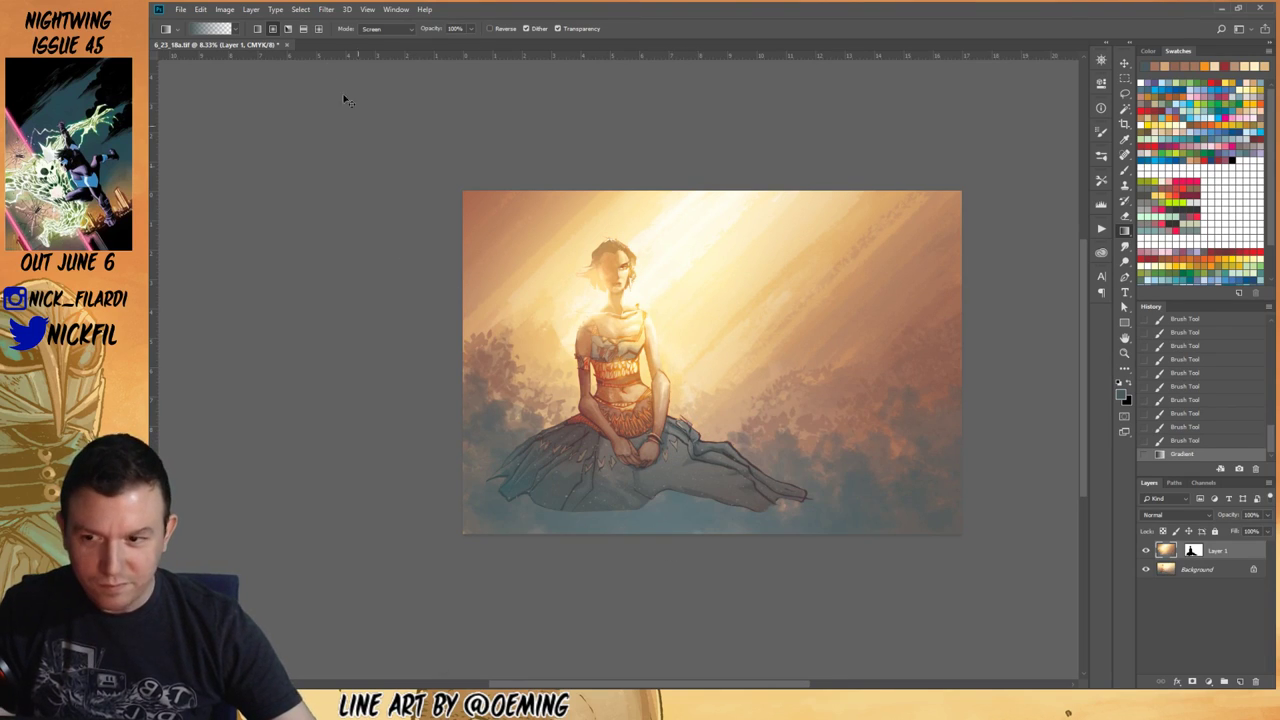
{"action": "key", "text": "ctrl+z"}
Step: Apply a linear gradient in Normal mode rising from below the canvas over the lower background
{"action": "left_click", "coordinate": [387, 28]}
{"action": "left_click", "coordinate": [390, 44]}
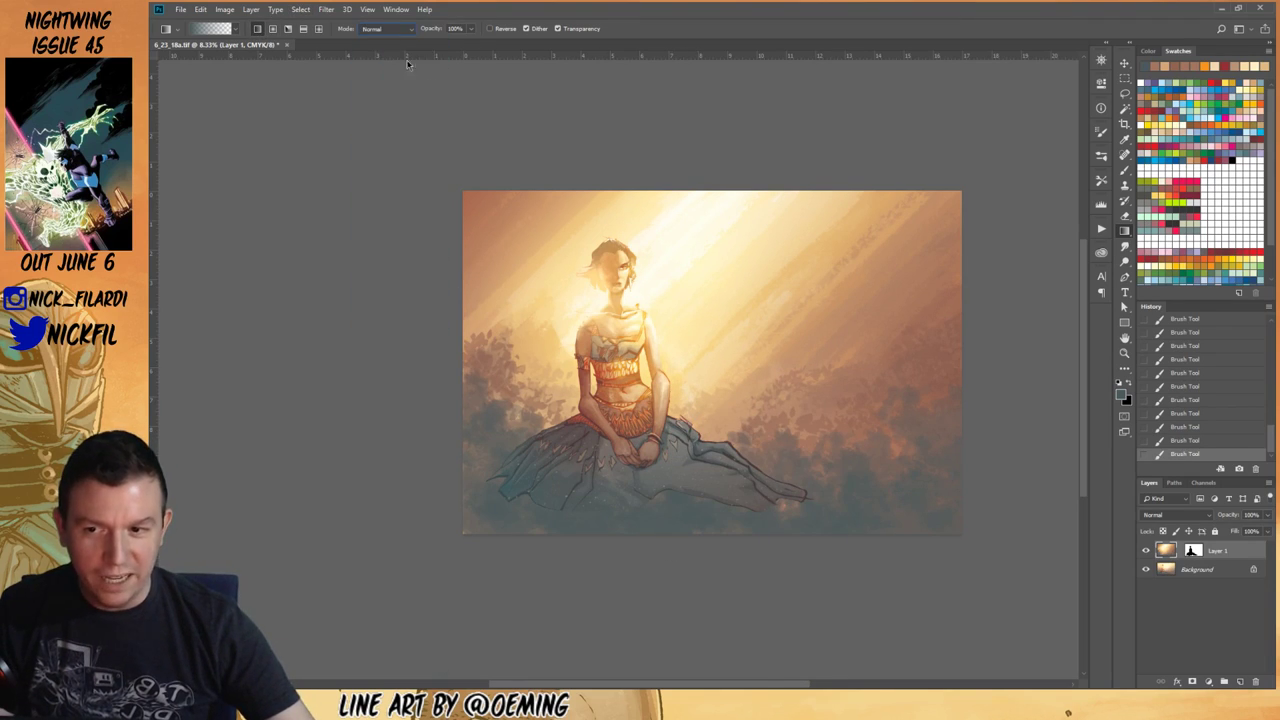
{"action": "mouse_move", "coordinate": [734, 612]}
{"action": "left_mouse_down"}
{"action": "mouse_move", "coordinate": [737, 300]}
{"action": "mouse_move", "coordinate": [777, 380]}
{"action": "mouse_move", "coordinate": [799, 373]}
{"action": "left_mouse_up"}
Step: Choose the 80 px textured brush in Multiply mode and make a stroke just below the canvas's lower edge
{"action": "key", "text": "z"}
{"action": "left_click", "coordinate": [730, 431], "text": "alt"}
{"action": "key", "text": "b"}
{"action": "right_click", "coordinate": [800, 468]}
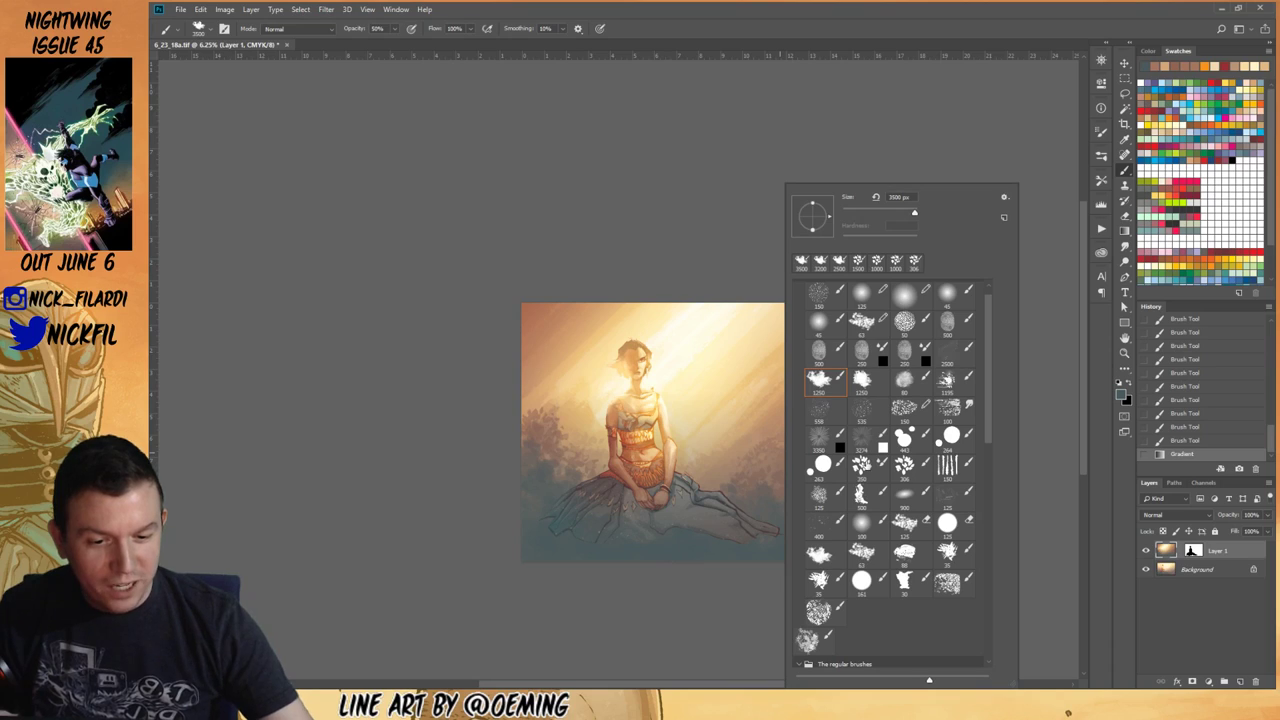
{"action": "left_click", "coordinate": [908, 382]}
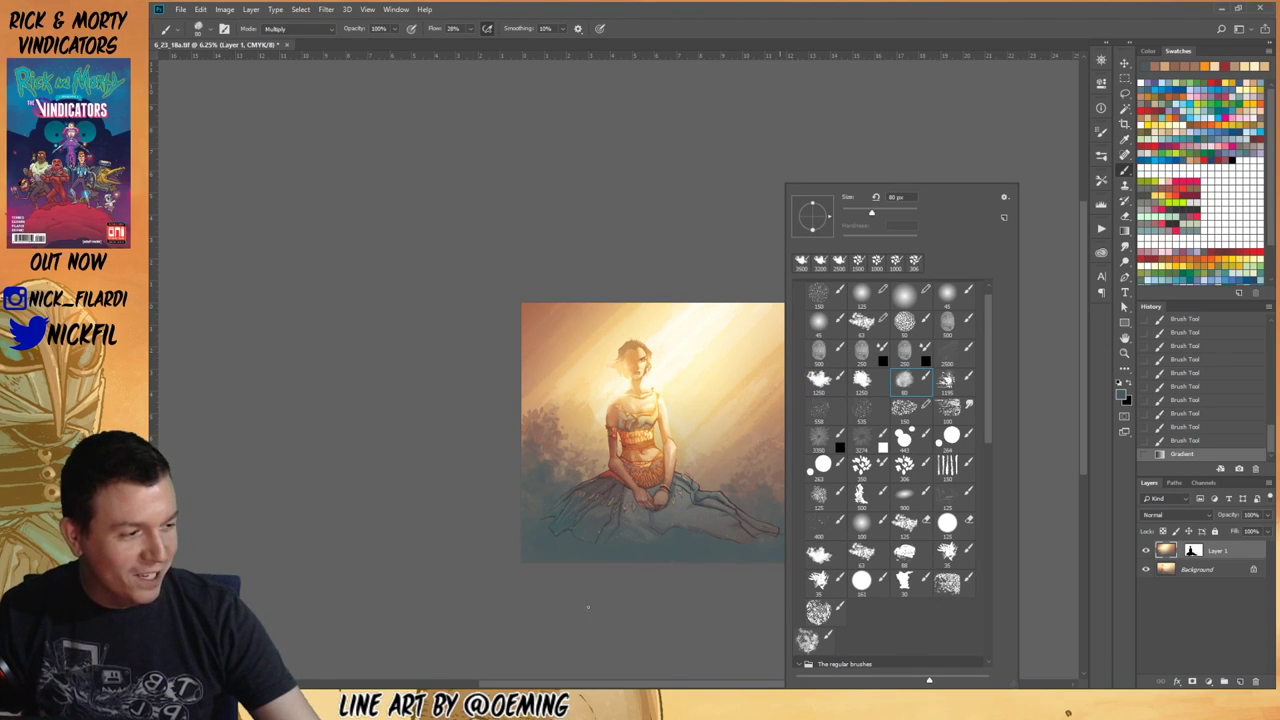
{"action": "left_click", "coordinate": [590, 618]}
{"action": "left_click_drag", "start_coordinate": [764, 616], "coordinate": [706, 600]}
Step: Compare the new light-ray background with the original painting by toggling the visibility of Layer 1
{"action": "key", "text": "z"}
{"action": "left_click", "coordinate": [733, 553]}
{"action": "left_click", "coordinate": [580, 434]}
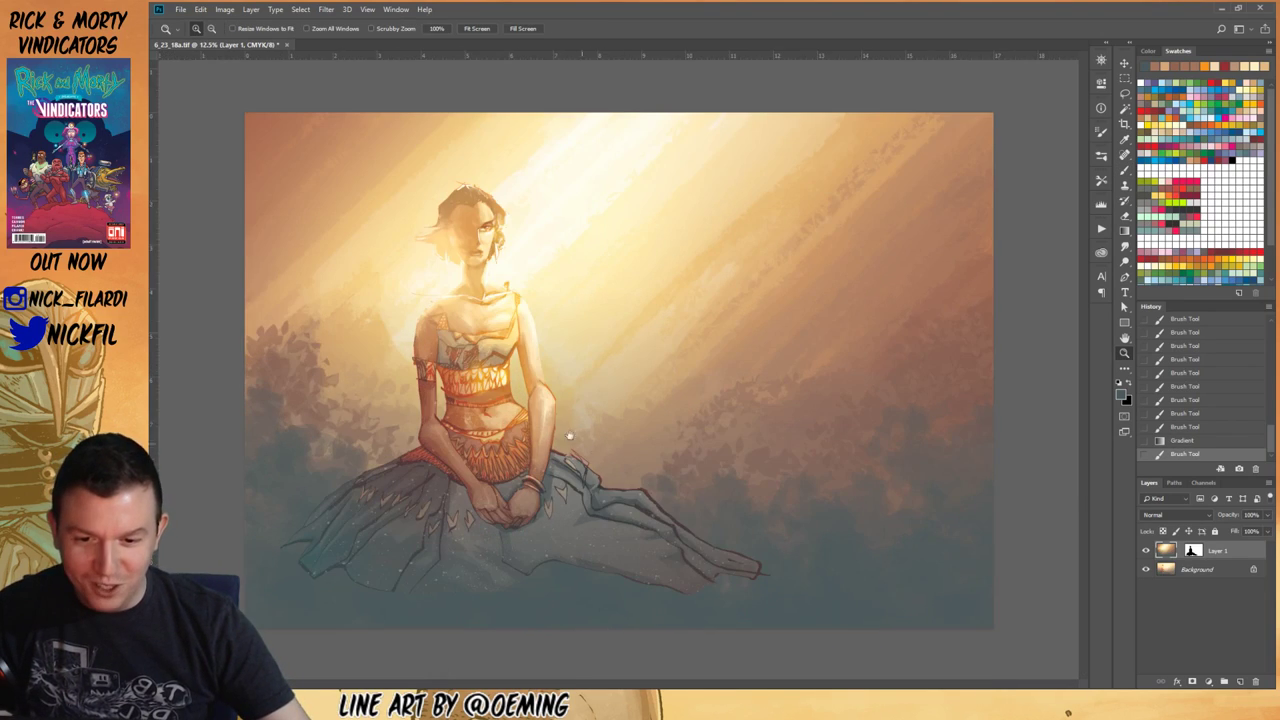
{"action": "left_click", "coordinate": [560, 425], "text": "alt"}
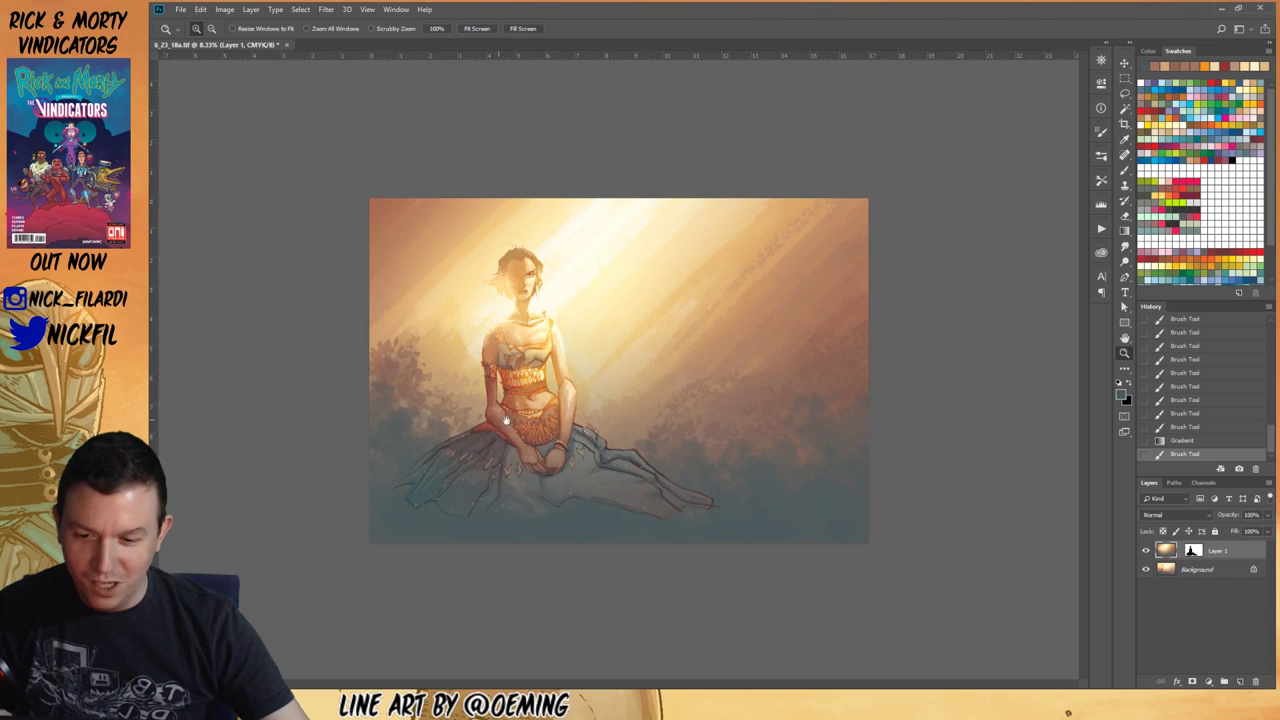
{"action": "left_click", "coordinate": [1147, 551]}
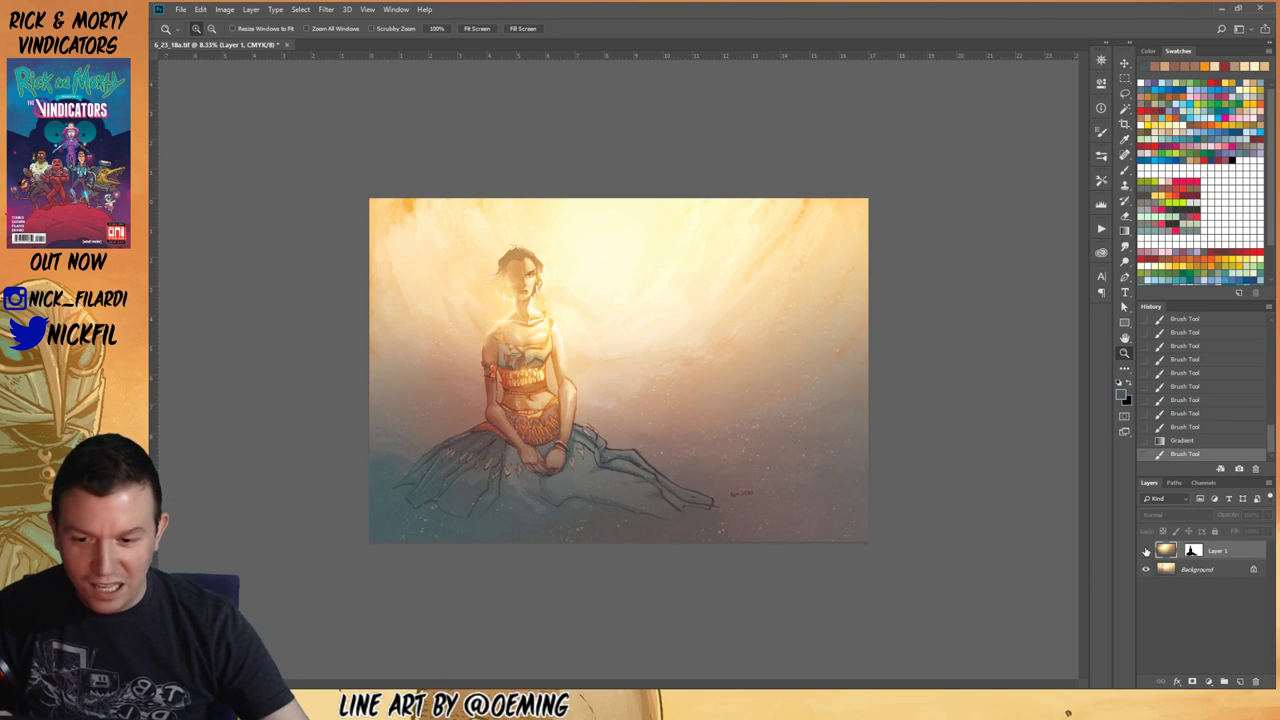
{"action": "left_click", "coordinate": [1147, 551]}
{"action": "left_click", "coordinate": [1147, 551]}
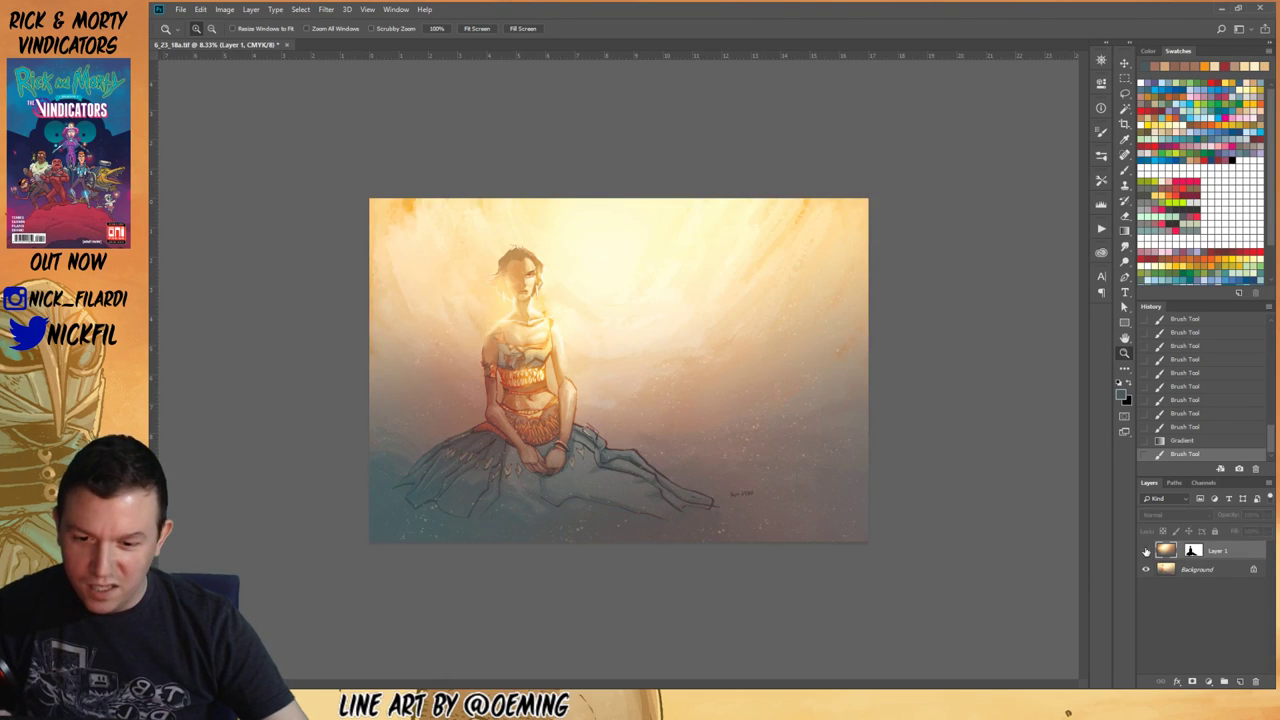
{"action": "left_click", "coordinate": [1147, 551]}
{"action": "left_click", "coordinate": [1147, 551]}
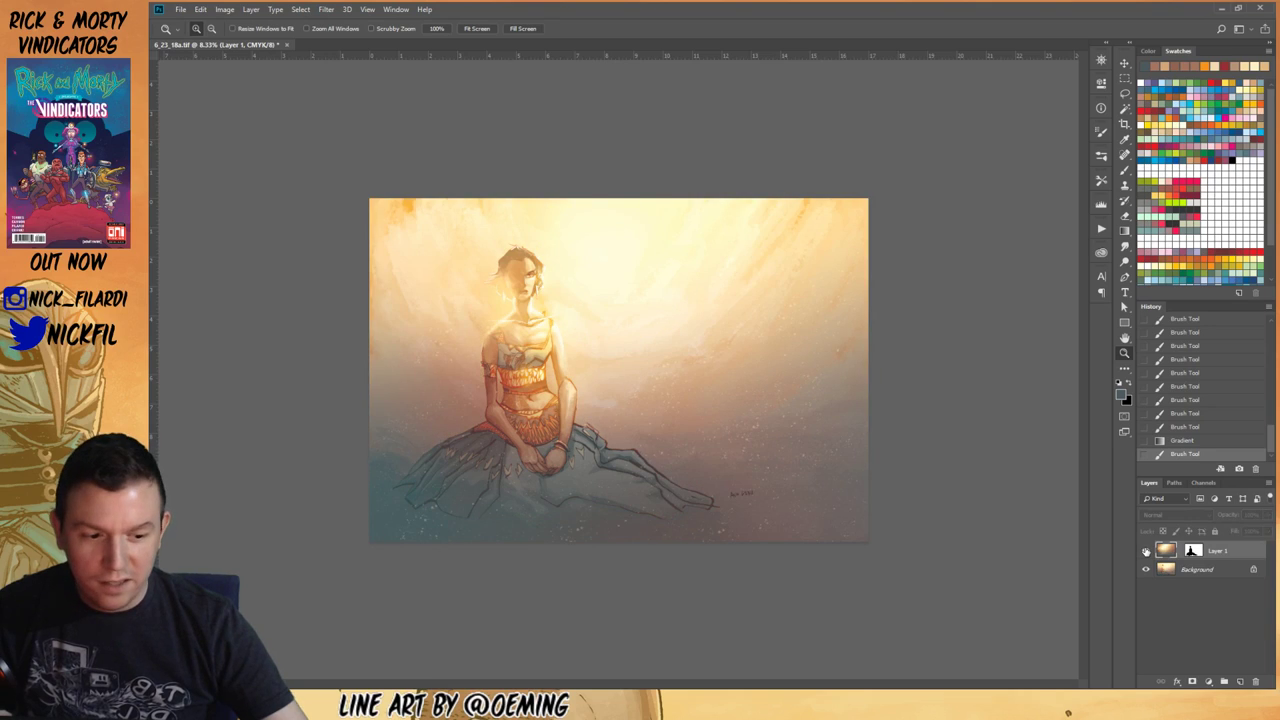
{"action": "left_click", "coordinate": [1147, 551]}
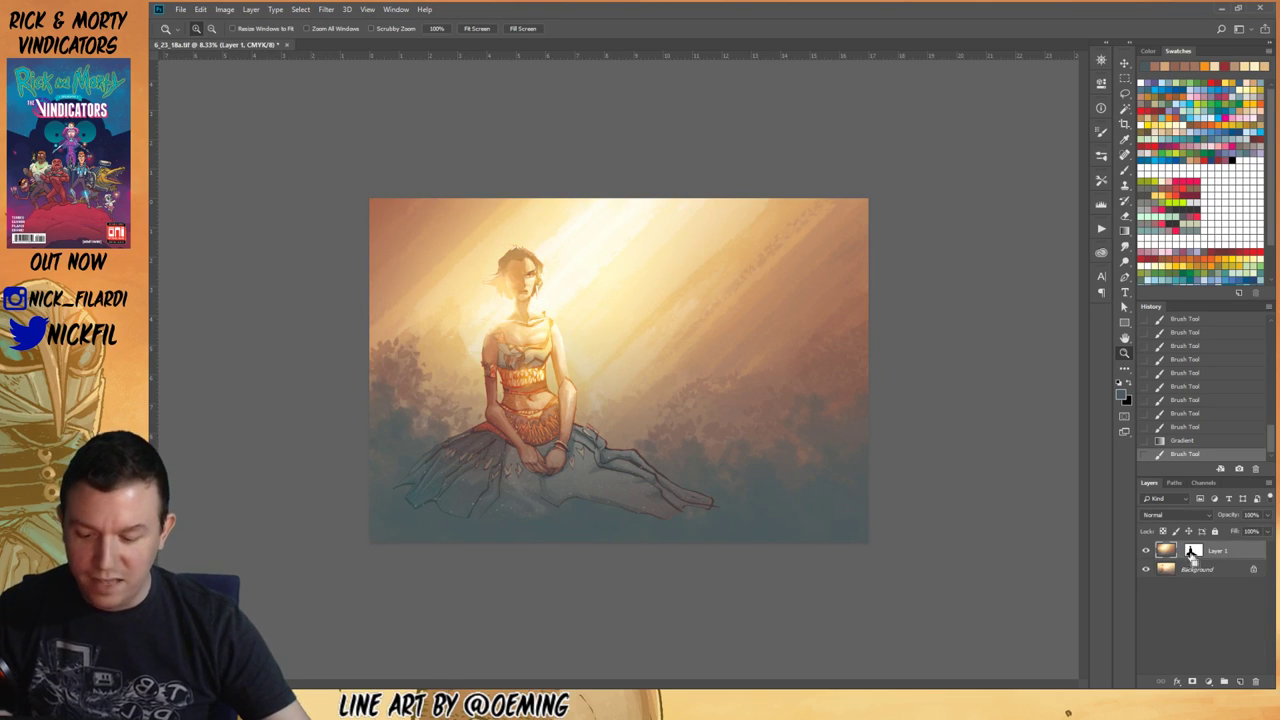
Step: Try a Color Balance adjustment on Layer 1 with midtones at +30 red and shadows at -39, 0, +22, and cancel it
{"action": "key", "text": "ctrl+b"}
{"action": "left_click_drag", "start_coordinate": [917, 487], "coordinate": [931, 487]}
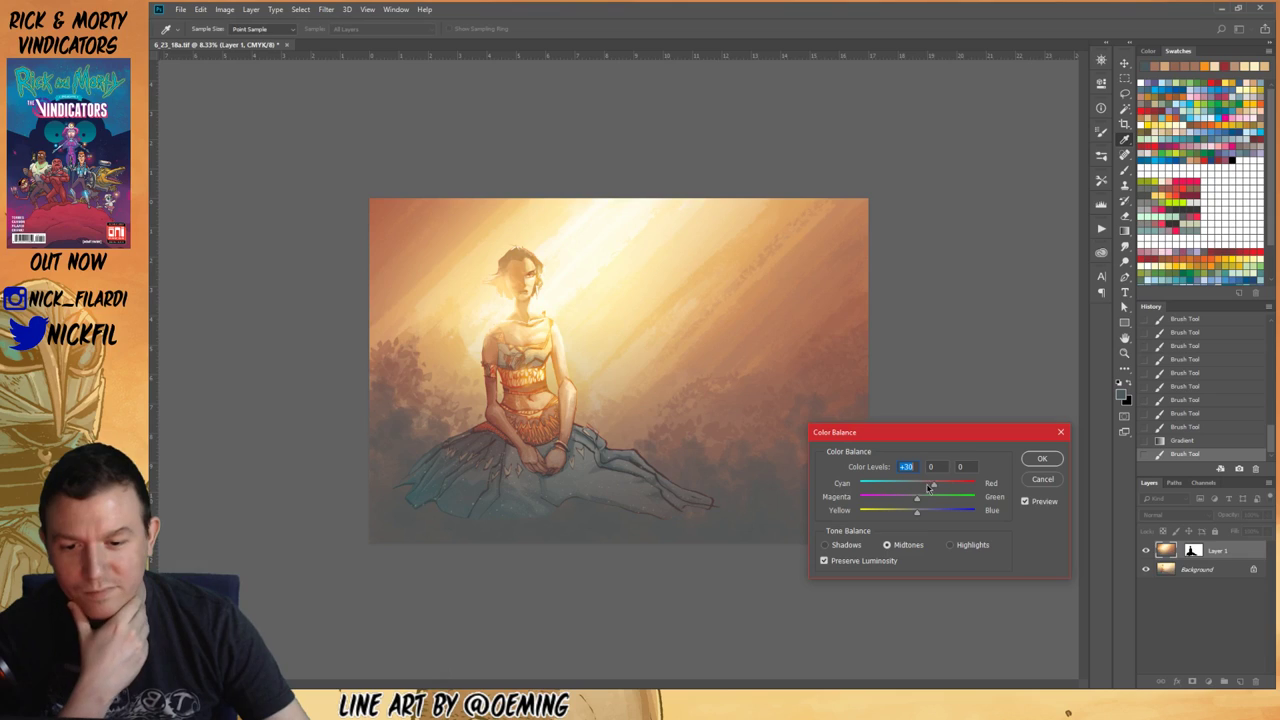
{"action": "left_click", "coordinate": [855, 546]}
{"action": "left_click", "coordinate": [892, 486]}
{"action": "left_click_drag", "start_coordinate": [892, 487], "coordinate": [896, 487]}
{"action": "left_click", "coordinate": [929, 511]}
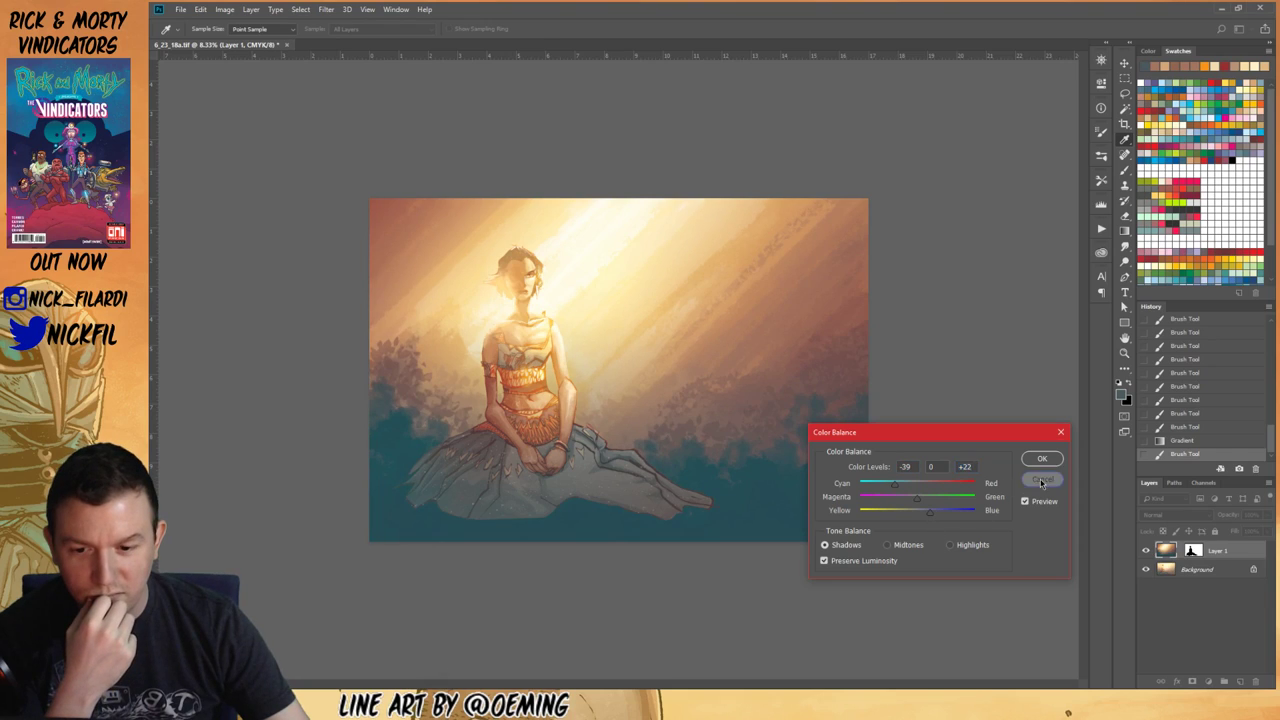
{"action": "left_click", "coordinate": [1042, 481]}
Step: Display Layer 1's mask and select its white area, including the gaps beside the arms, with the Magic Wand
{"action": "left_click", "coordinate": [1146, 551]}
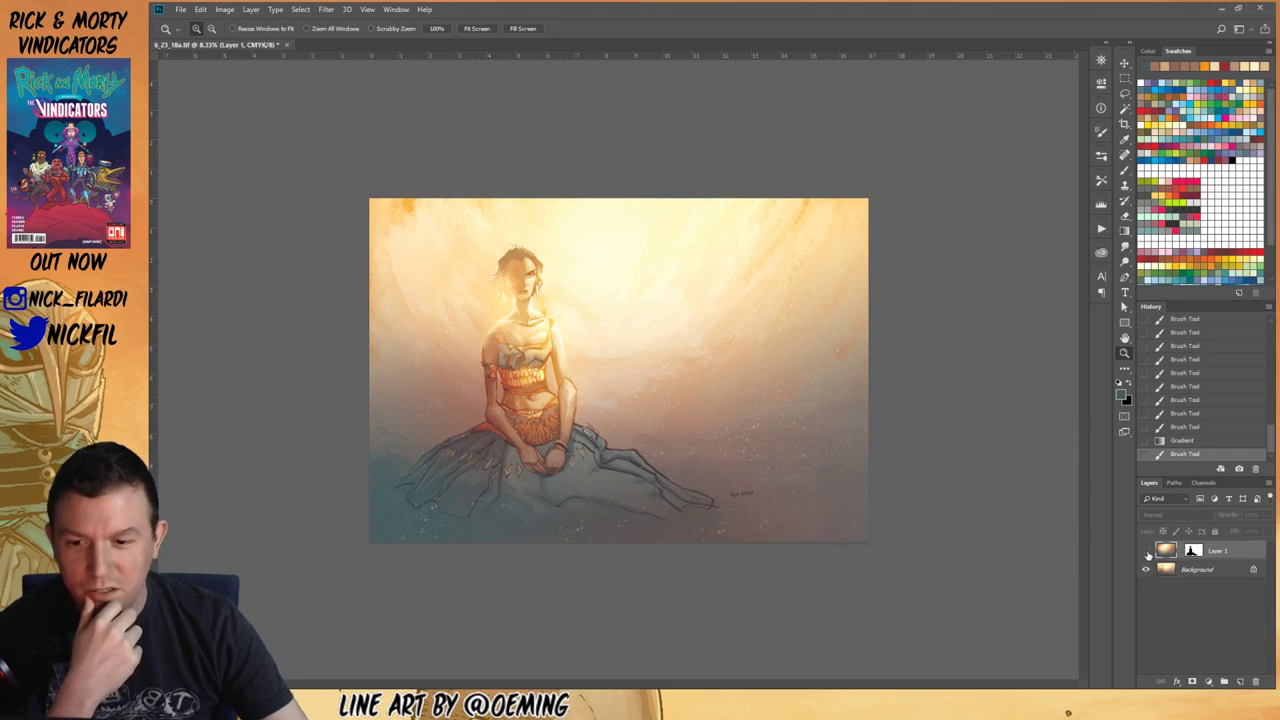
{"action": "left_click", "coordinate": [1146, 551]}
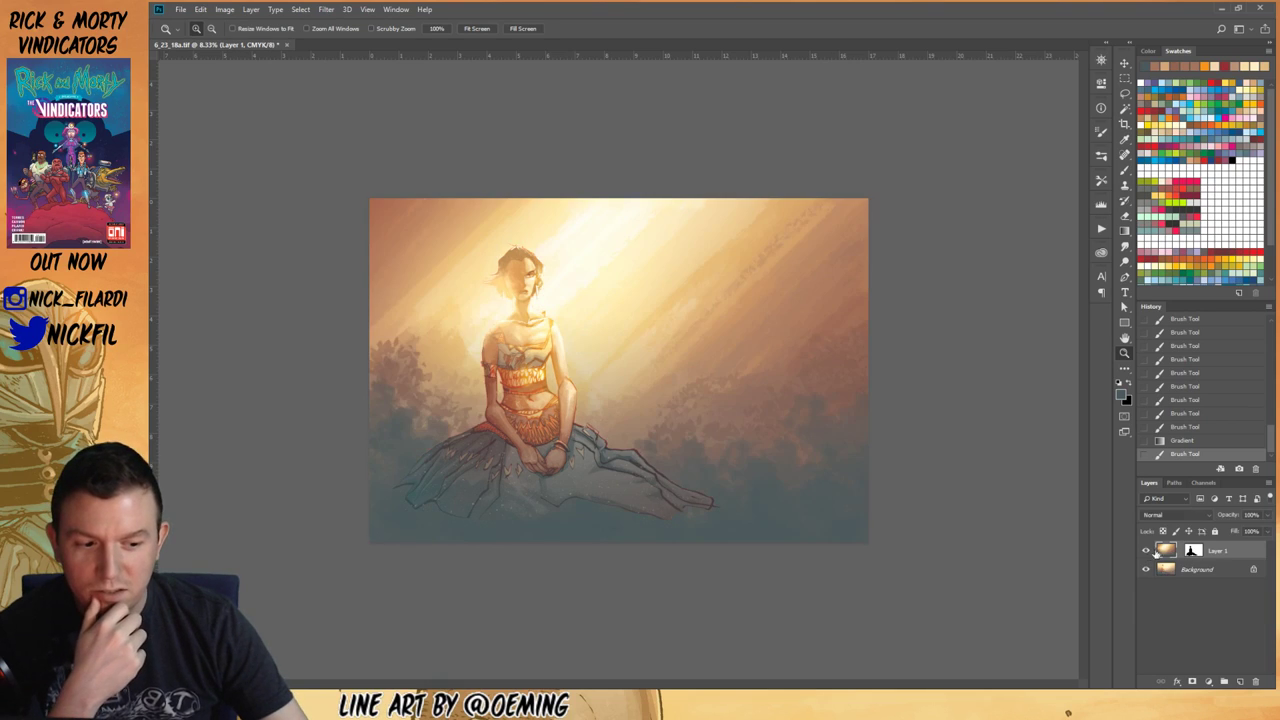
{"action": "left_click", "coordinate": [1192, 552], "text": "alt"}
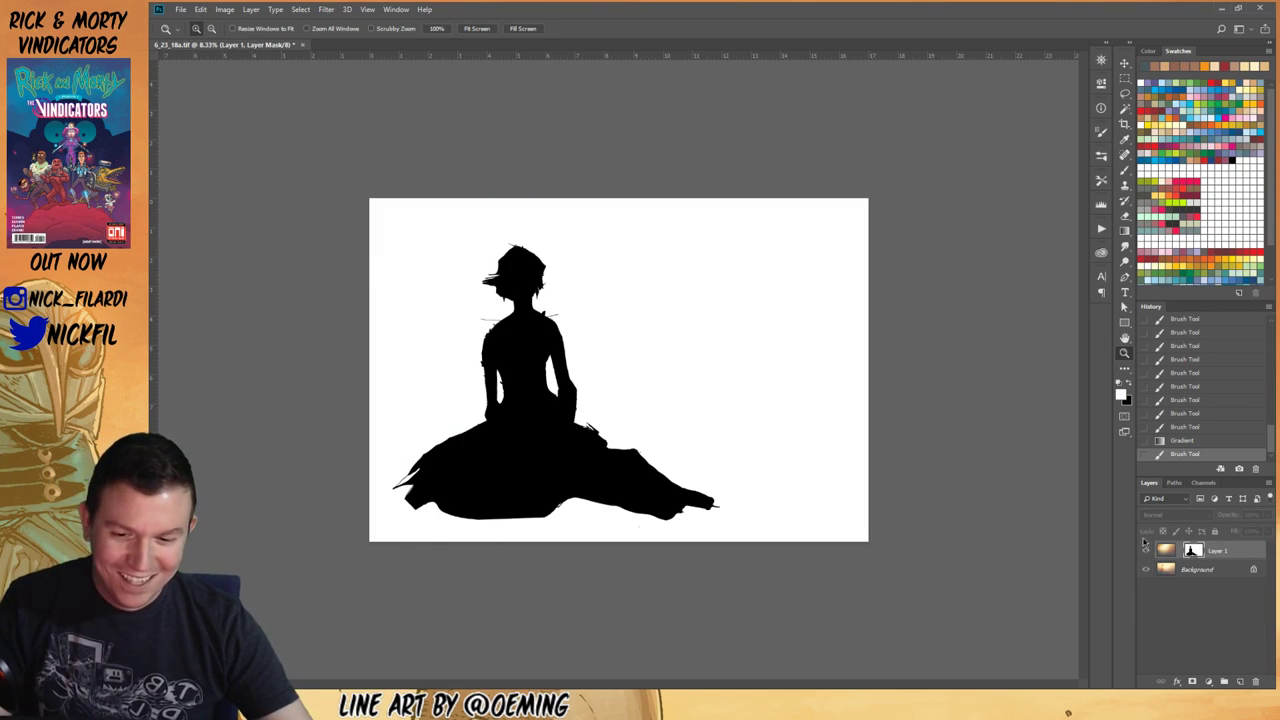
{"action": "key", "text": "w"}
{"action": "left_click", "coordinate": [666, 380]}
{"action": "left_click", "coordinate": [551, 376]}
{"action": "left_click", "coordinate": [498, 394]}
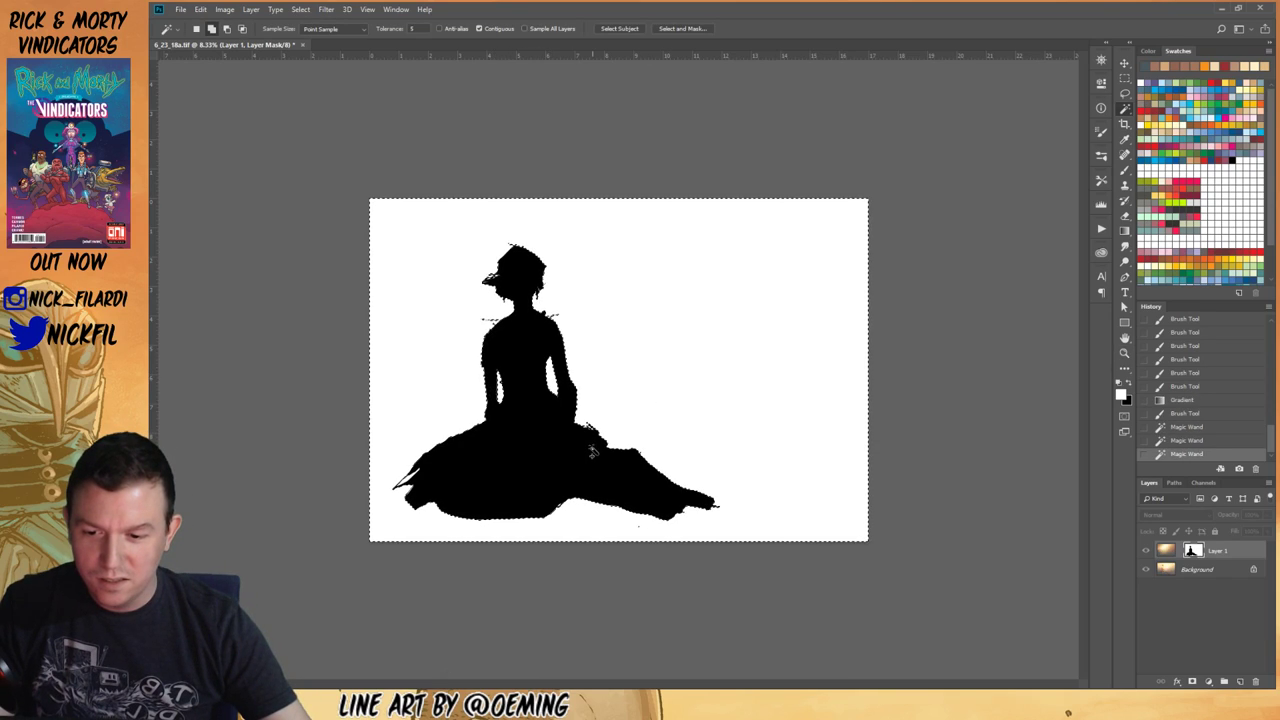
Step: Copy the selected area of the original Background layer and paste it as a new layer above Layer 1
{"action": "left_click", "coordinate": [1166, 551]}
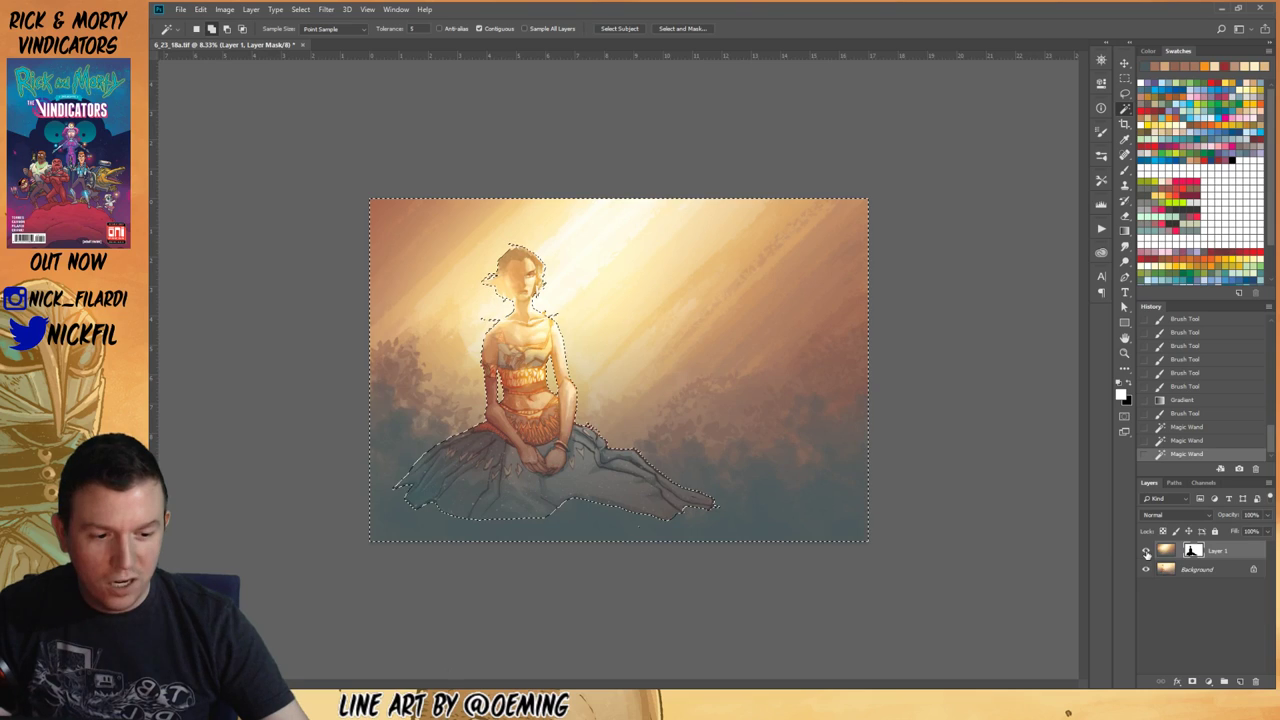
{"action": "left_click", "coordinate": [1200, 571]}
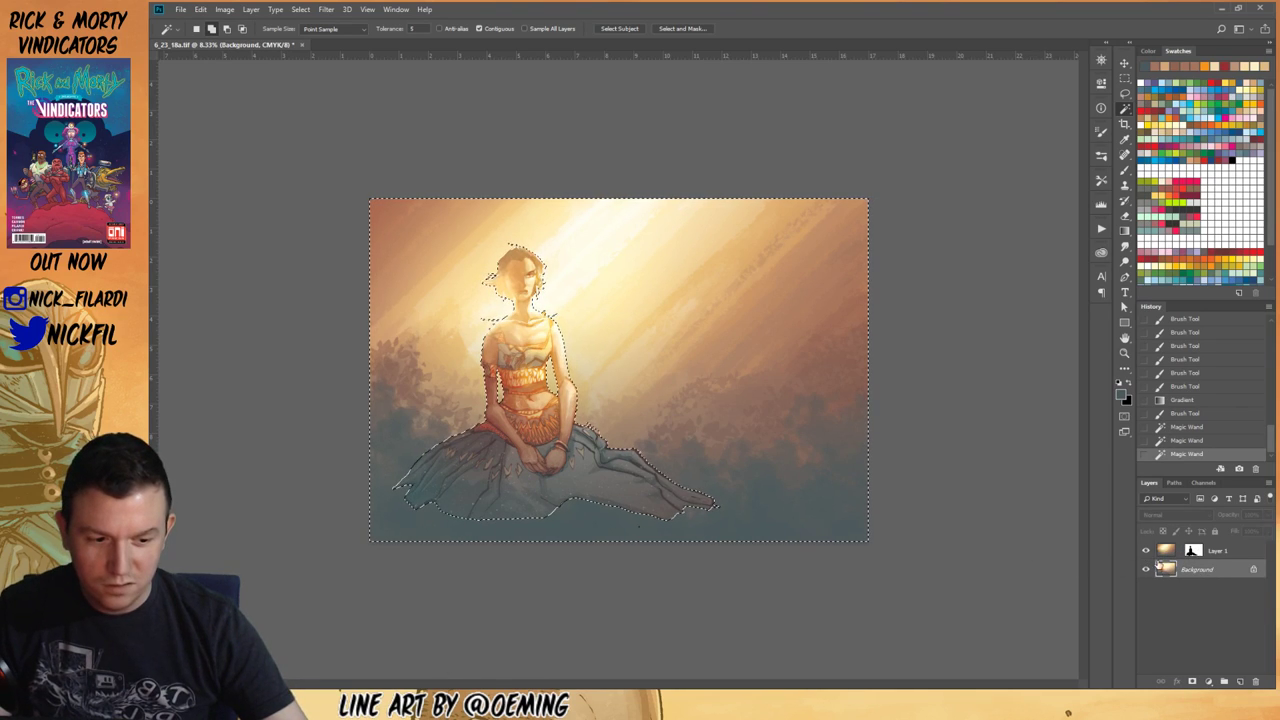
{"action": "left_click", "coordinate": [1166, 551]}
{"action": "key", "text": "ctrl+v"}
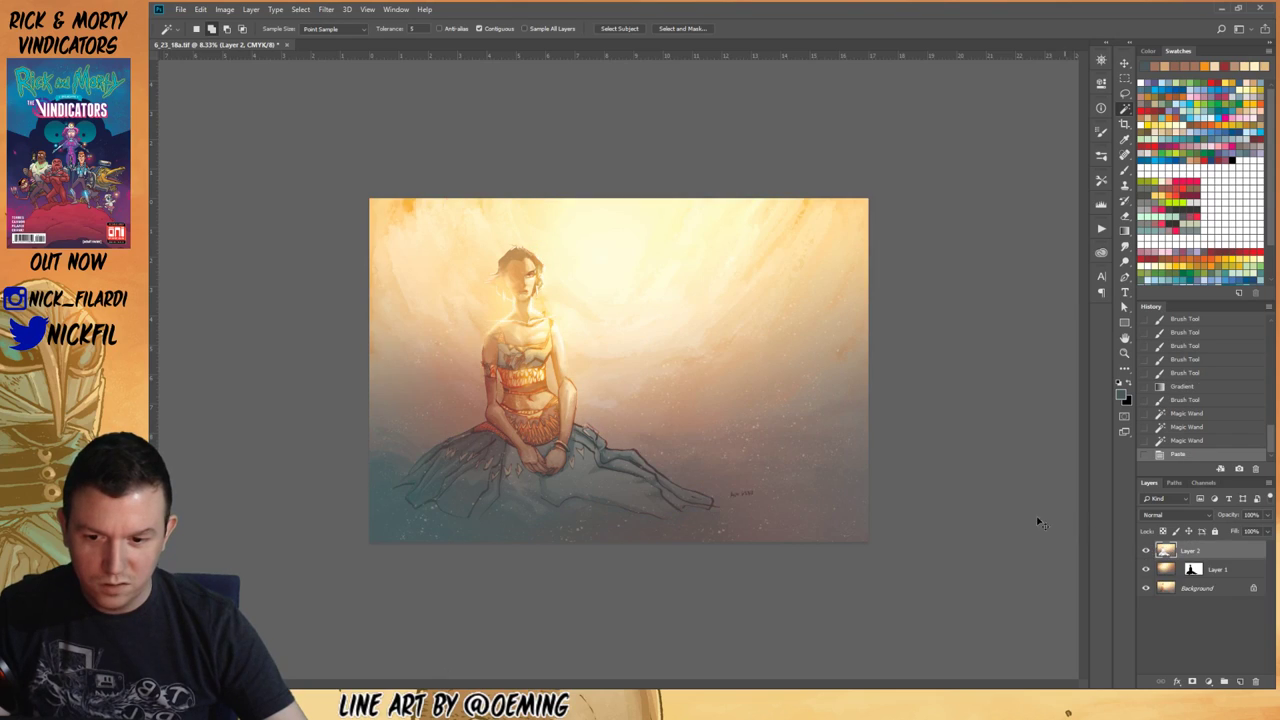
Step: Try shifting the pasted background sideways behind the figure, and undo the move
{"action": "key", "text": "v"}
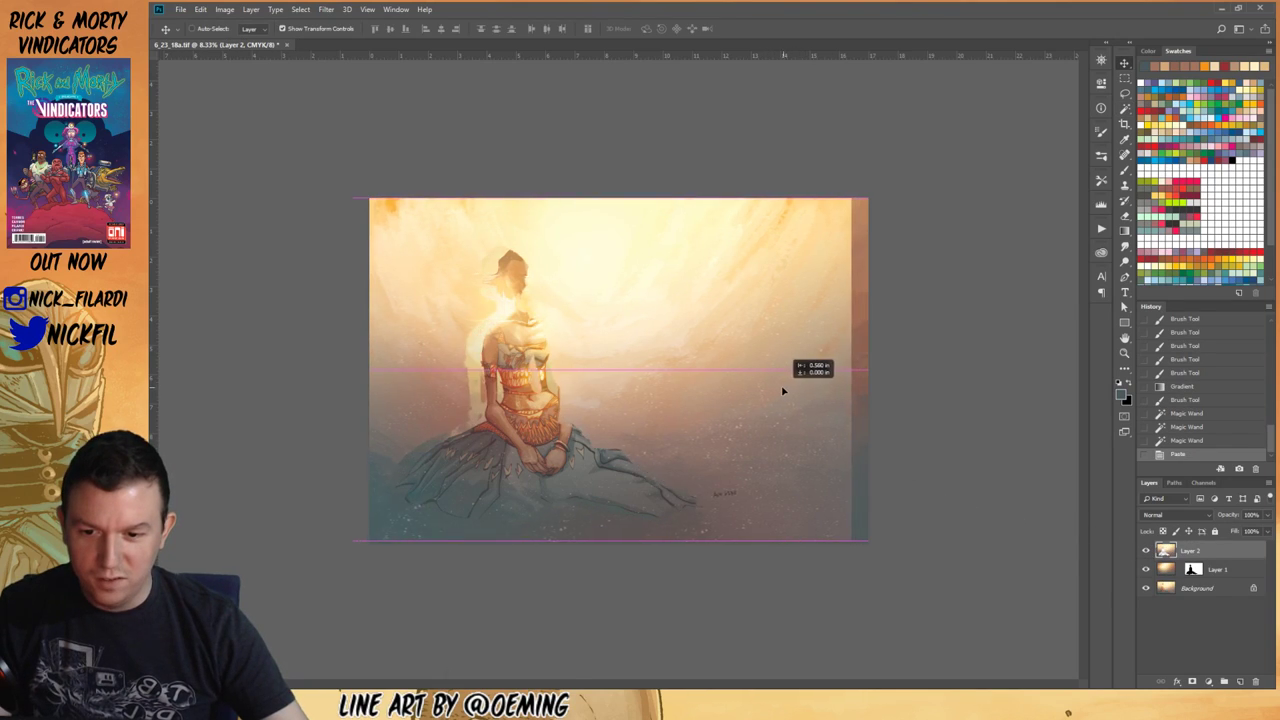
{"action": "left_click_drag", "start_coordinate": [746, 389], "coordinate": [746, 389]}
{"action": "key", "text": "ctrl+z"}
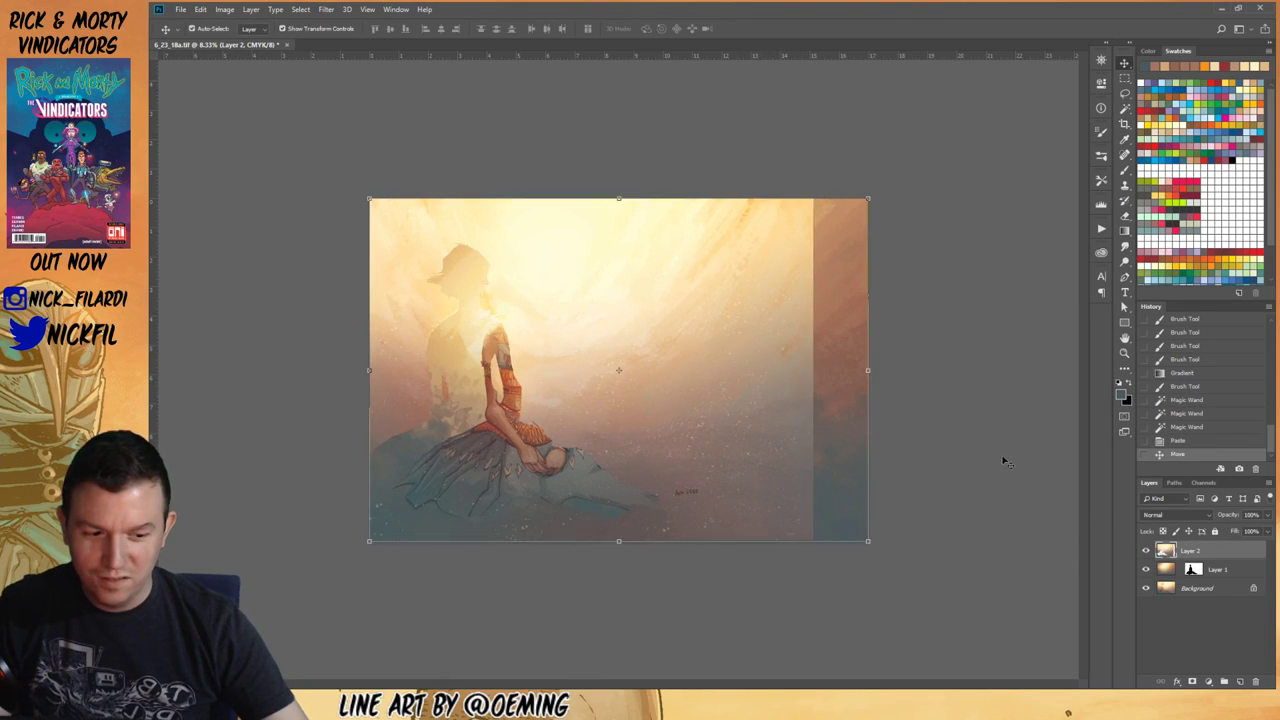
Step: Merge the pasted layer with Layer 1 and select the figure-shaped area with the Magic Wand
{"action": "left_click", "coordinate": [1163, 568], "text": "shift"}
{"action": "key", "text": "ctrl+e"}
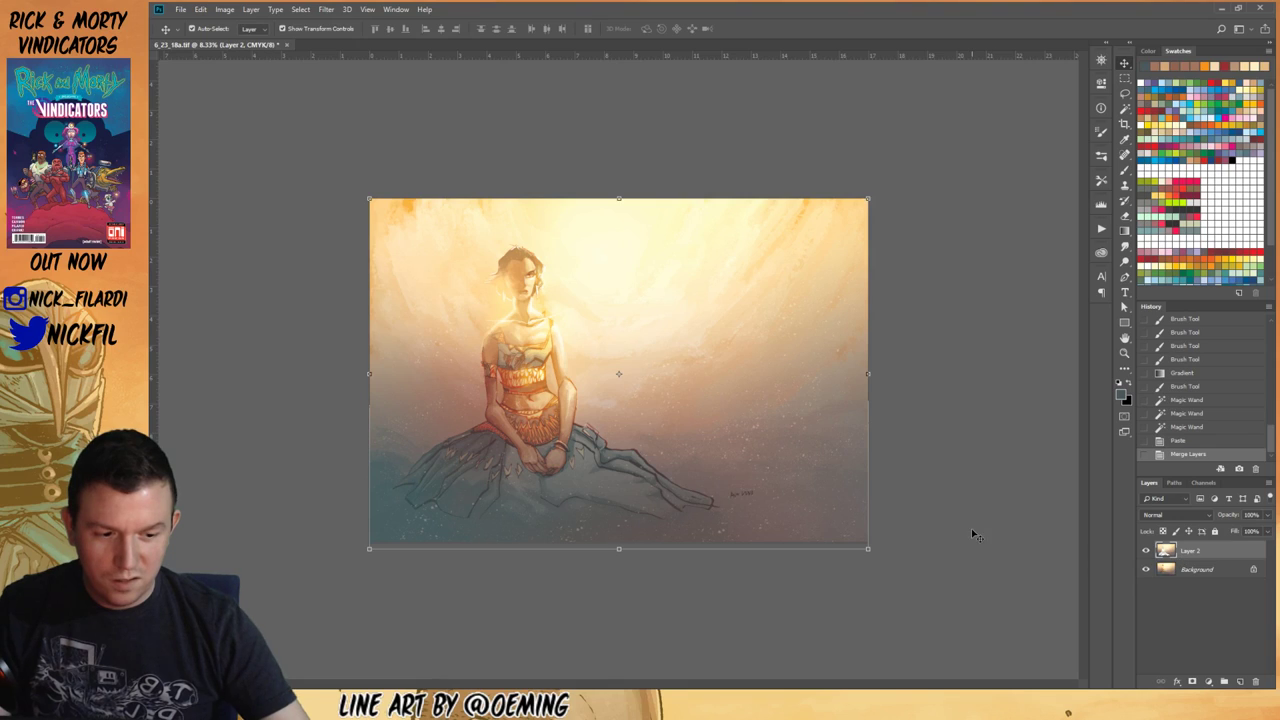
{"action": "key", "text": "w"}
{"action": "left_click", "coordinate": [494, 373]}
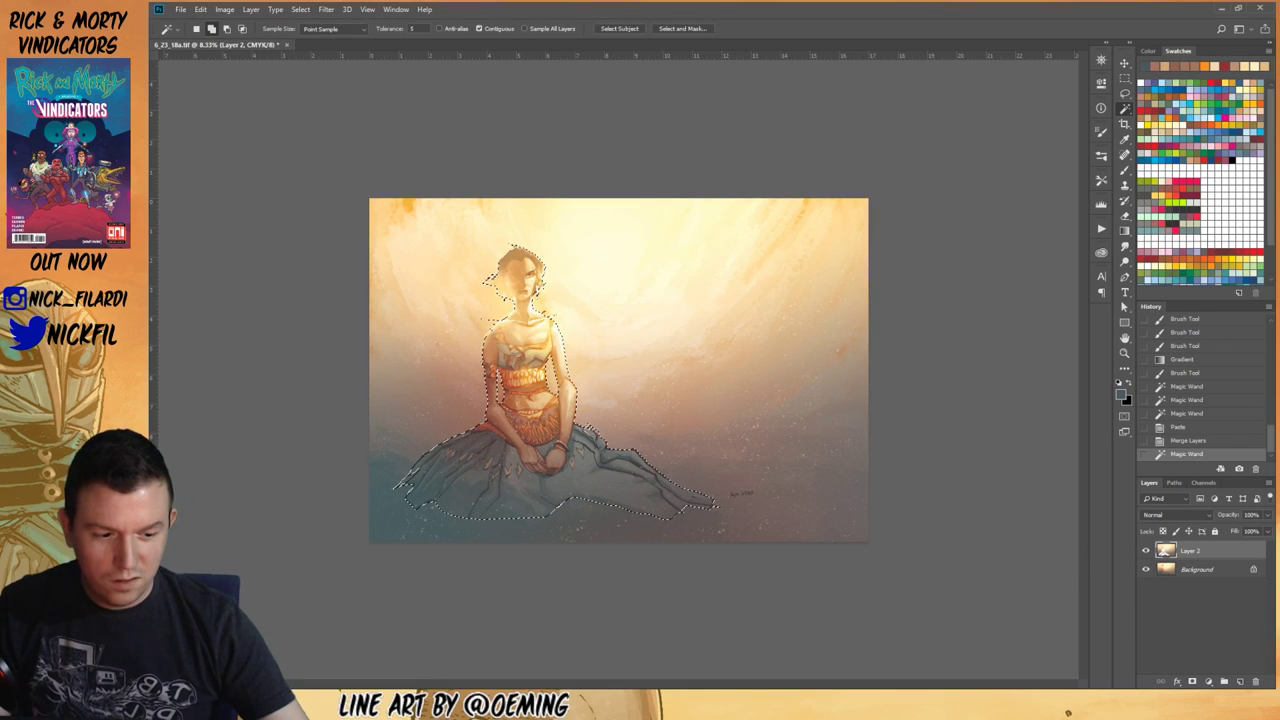
Step: Add a layer mask to the merged layer from the figure selection and unlink the mask from the image
{"action": "left_click", "coordinate": [1192, 681]}
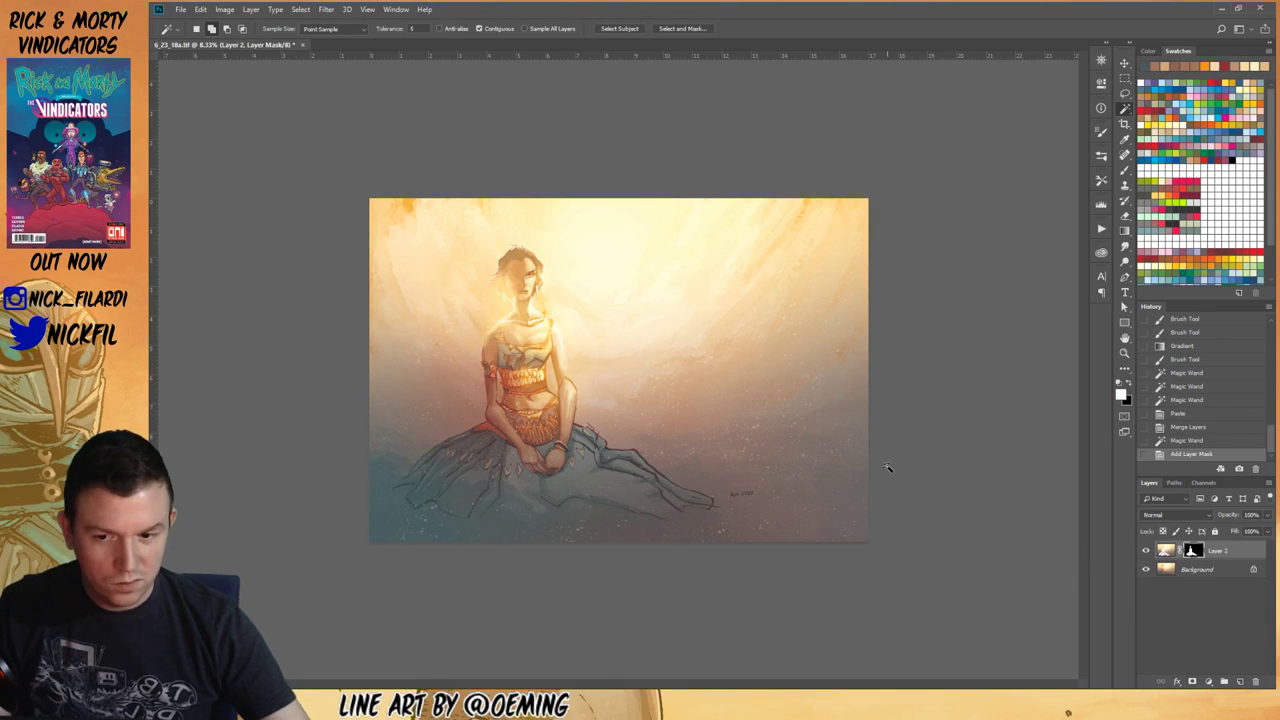
{"action": "key", "text": "v"}
{"action": "left_click", "coordinate": [1178, 553]}
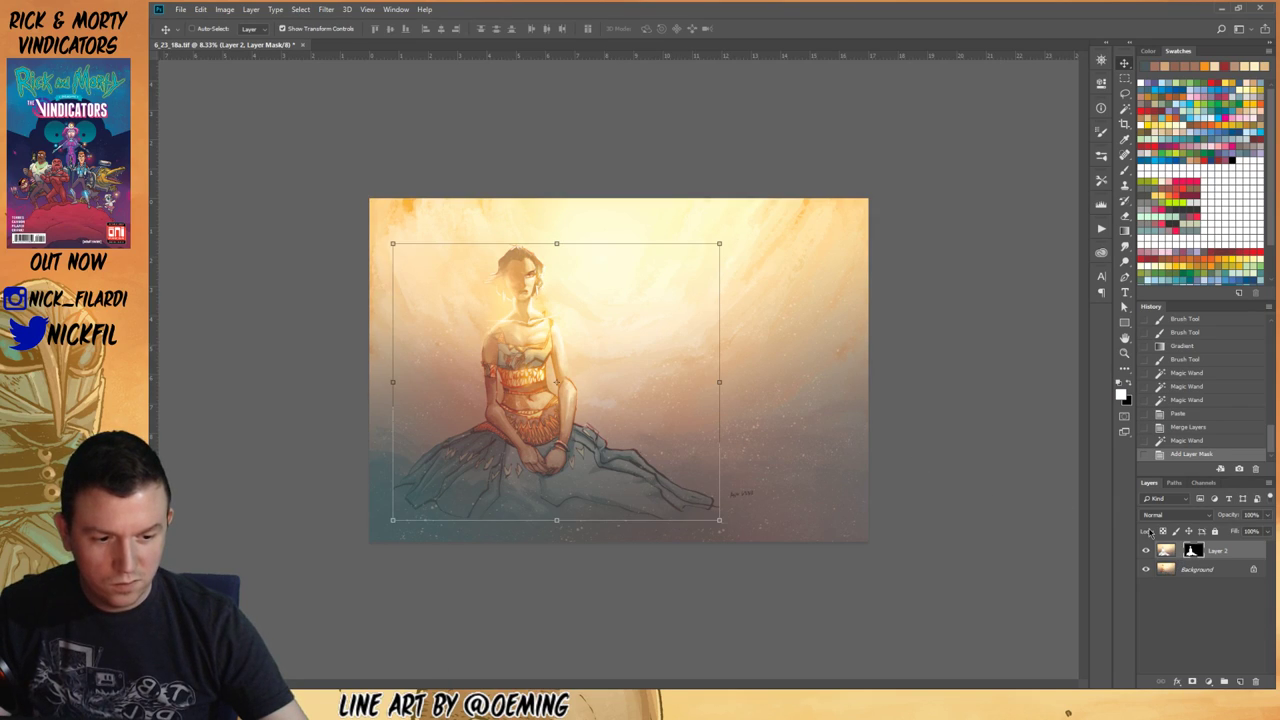
Step: Try moving the unlinked mask and the layer's image separately, undoing both moves
{"action": "left_click_drag", "start_coordinate": [808, 391], "coordinate": [770, 378]}
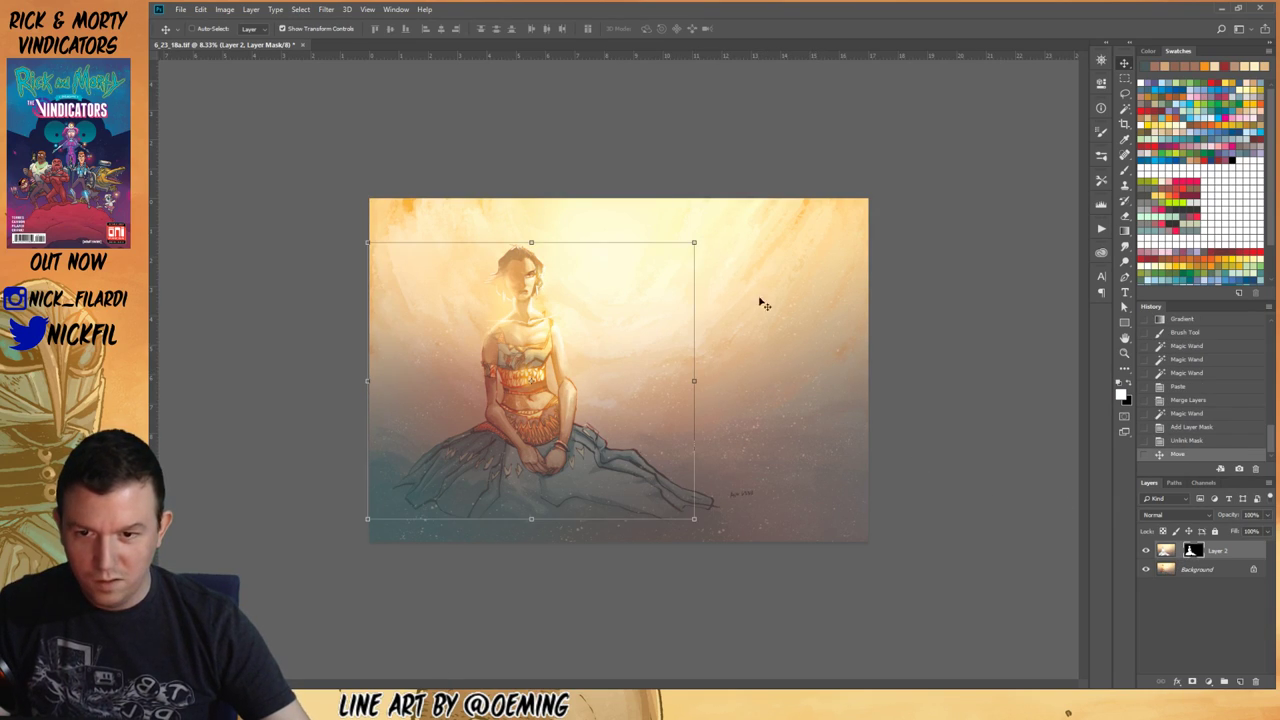
{"action": "left_click_drag", "start_coordinate": [786, 385], "coordinate": [728, 381]}
{"action": "key", "text": "ctrl+z"}
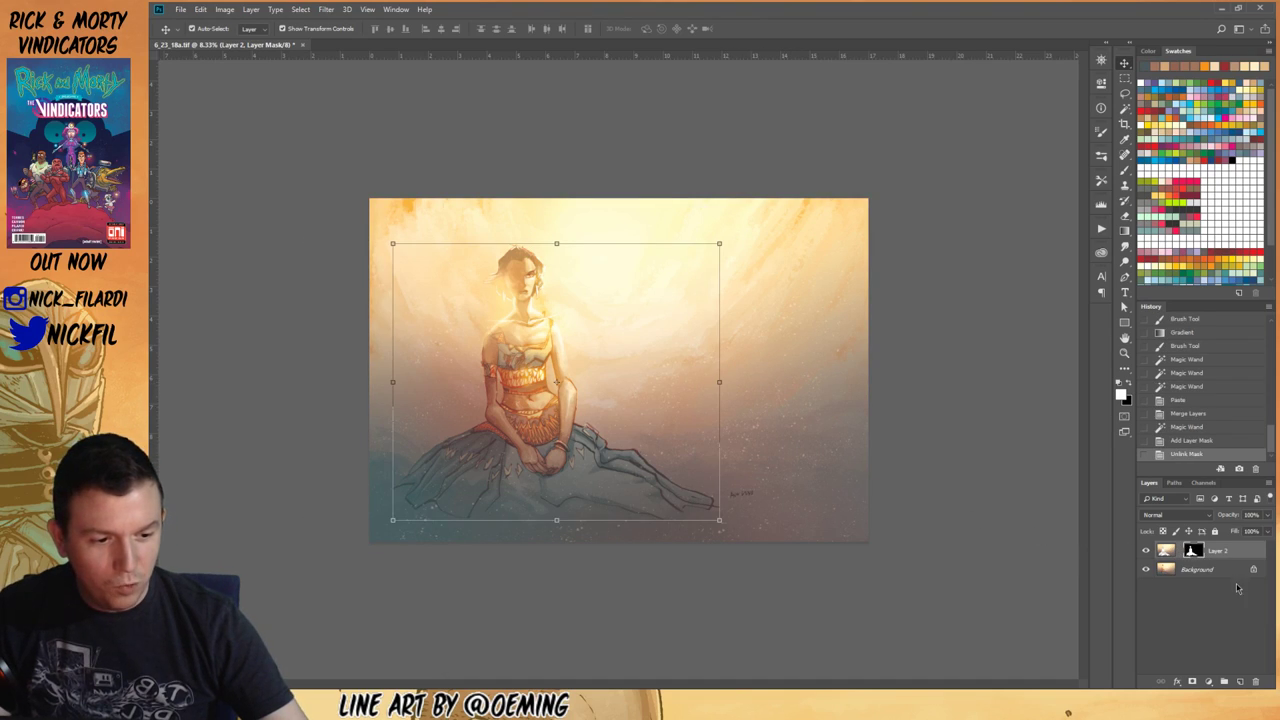
{"action": "left_click", "coordinate": [1167, 552]}
{"action": "left_click_drag", "start_coordinate": [786, 447], "coordinate": [720, 443]}
{"action": "key", "text": "ctrl+z"}
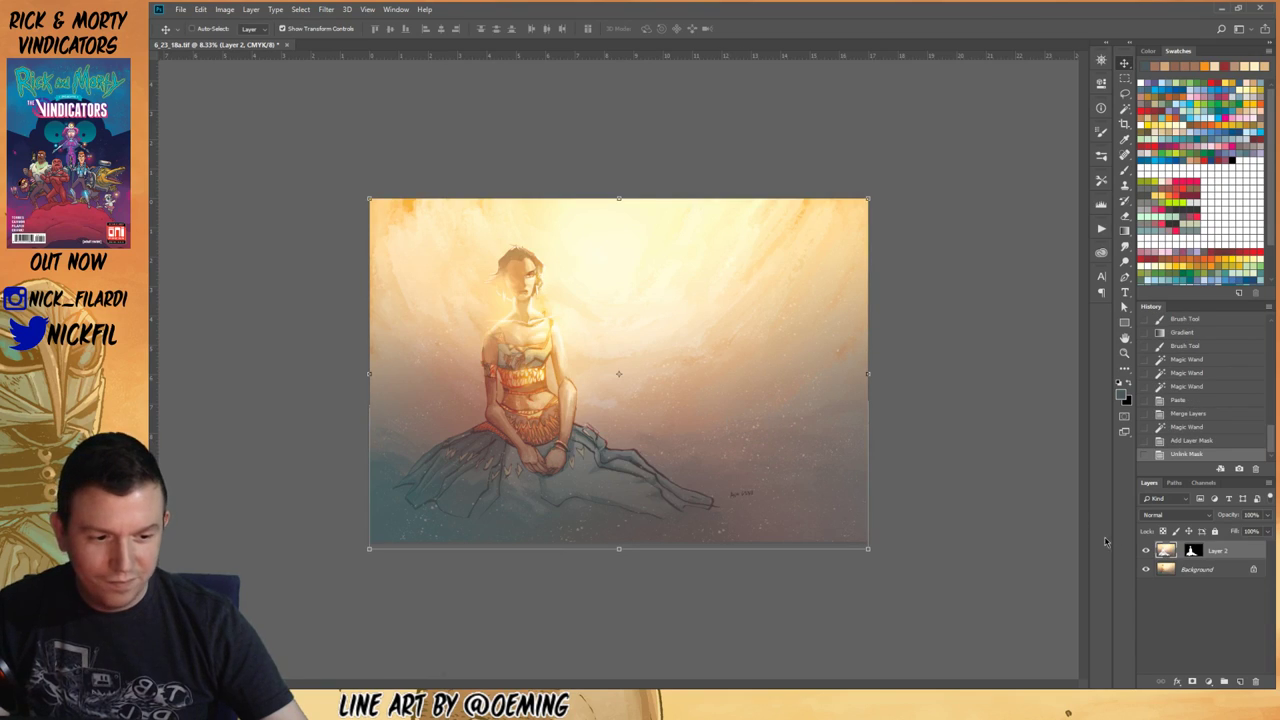
Step: Invert the merged layer's mask so it hides the figure area, and target the layer's image
{"action": "left_click", "coordinate": [1192, 551], "text": "alt"}
{"action": "key", "text": "ctrl+i"}
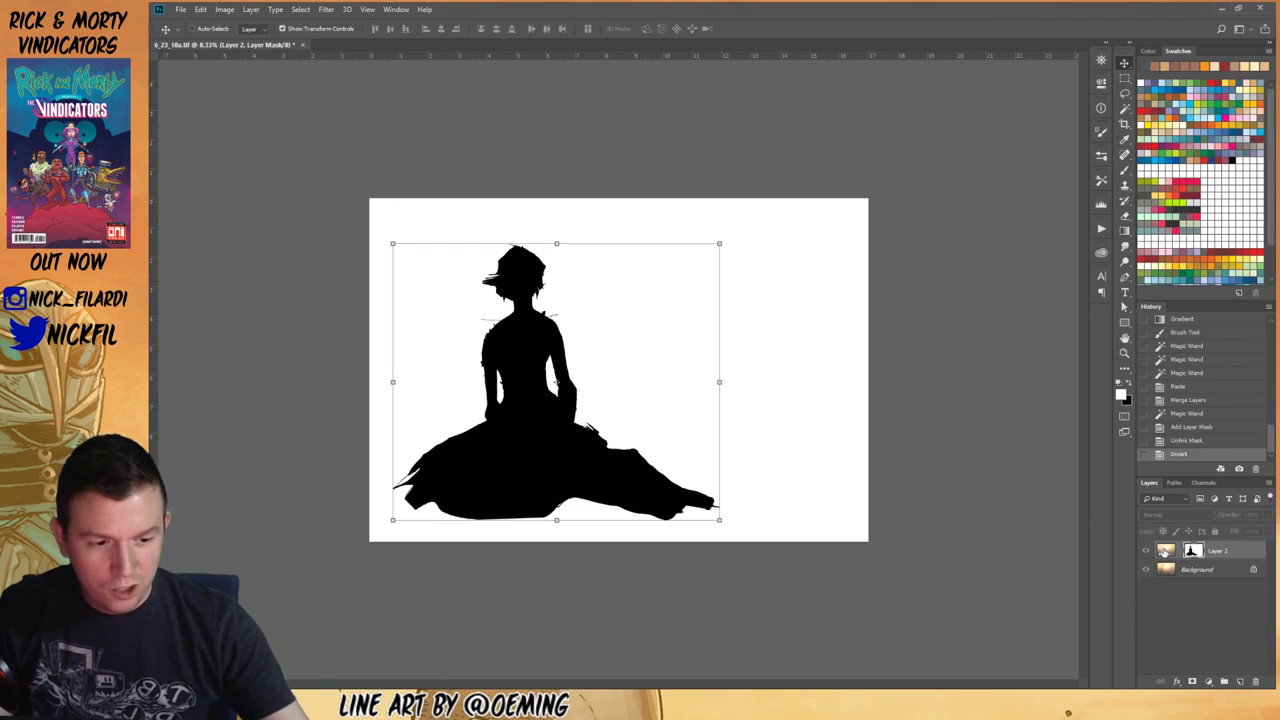
{"action": "left_click", "coordinate": [1167, 552]}
Step: Move the layer's background image to the left behind the figure and scale it proportionally to 98.47%
{"action": "mouse_move", "coordinate": [711, 389]}
{"action": "left_mouse_down"}
{"action": "mouse_move", "coordinate": [731, 374]}
{"action": "mouse_move", "coordinate": [768, 386]}
{"action": "mouse_move", "coordinate": [700, 382]}
{"action": "left_mouse_up"}
{"action": "left_click_drag", "start_coordinate": [798, 545], "coordinate": [773, 524]}
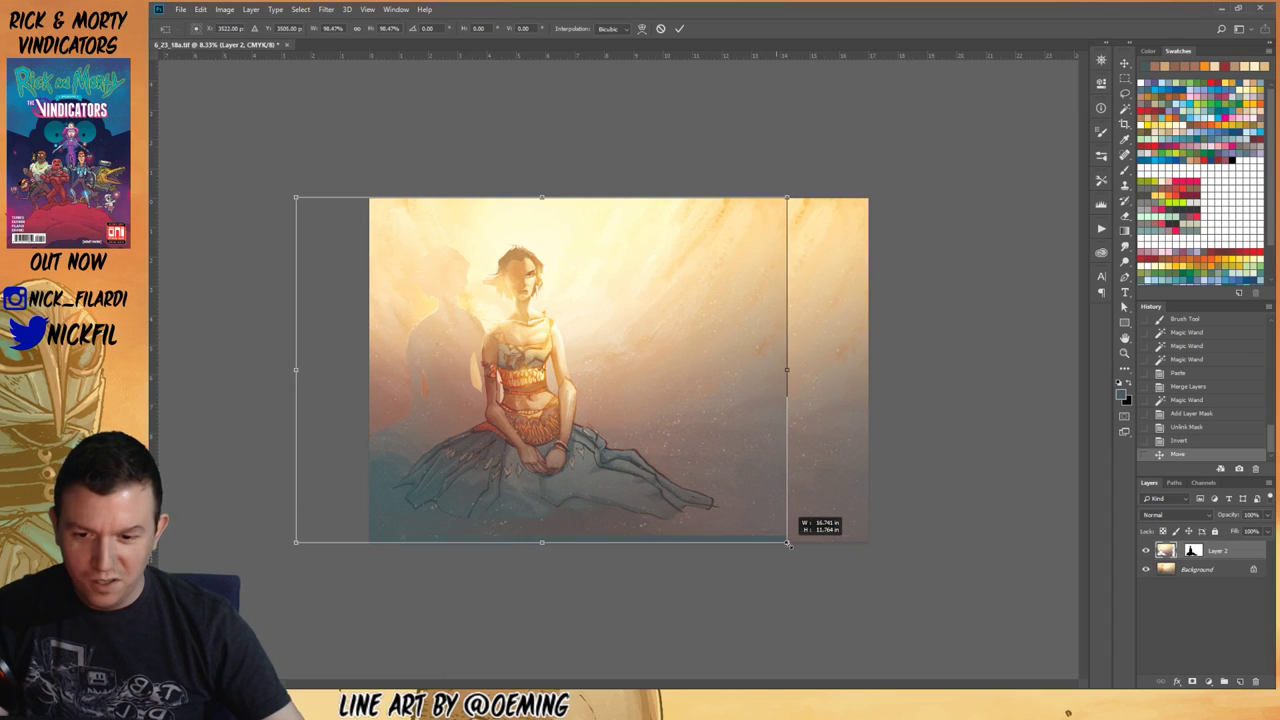
{"action": "left_click_drag", "start_coordinate": [703, 437], "coordinate": [685, 441]}
{"action": "key", "text": "Return"}
{"action": "key", "text": "Return"}
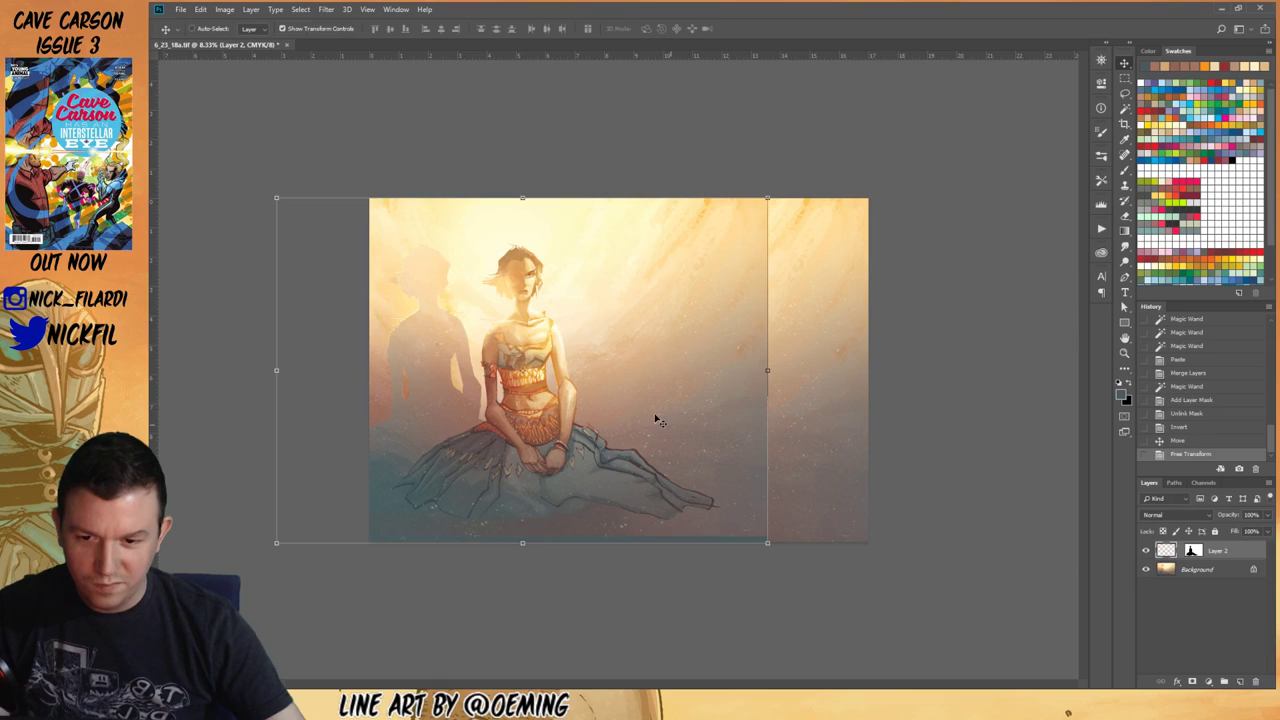
Step: Adjust the background image's vertical position and enlarge it proportionally to 103.71% so it extends past the canvas's lower edge
{"action": "left_click_drag", "start_coordinate": [650, 413], "coordinate": [651, 420]}
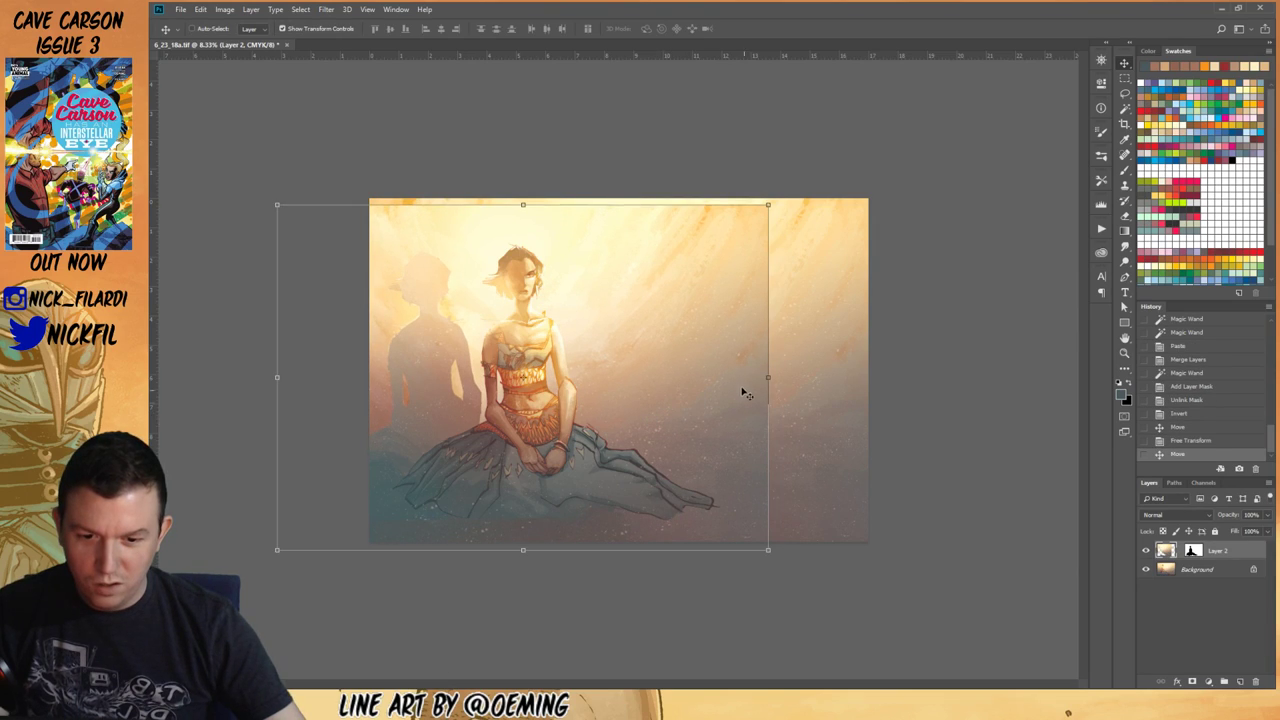
{"action": "left_click_drag", "start_coordinate": [672, 364], "coordinate": [669, 356]}
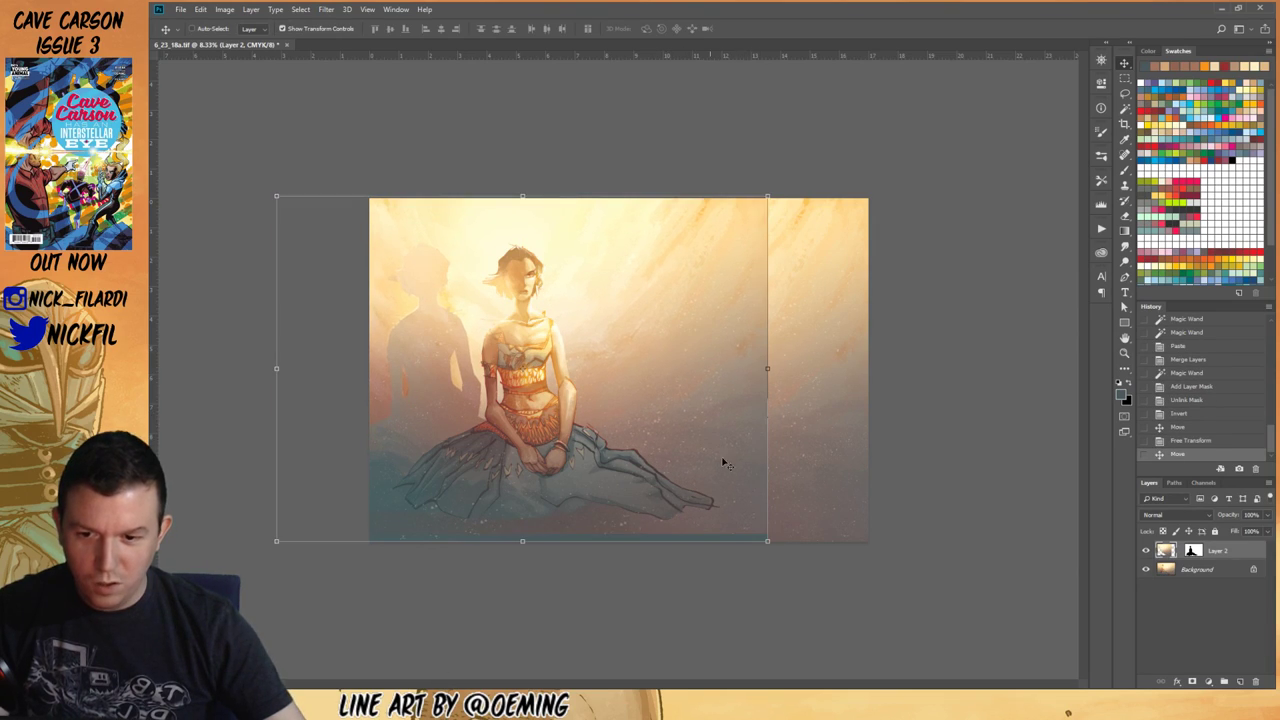
{"action": "left_click_drag", "start_coordinate": [765, 543], "coordinate": [786, 551]}
{"action": "left_click_drag", "start_coordinate": [714, 491], "coordinate": [713, 490]}
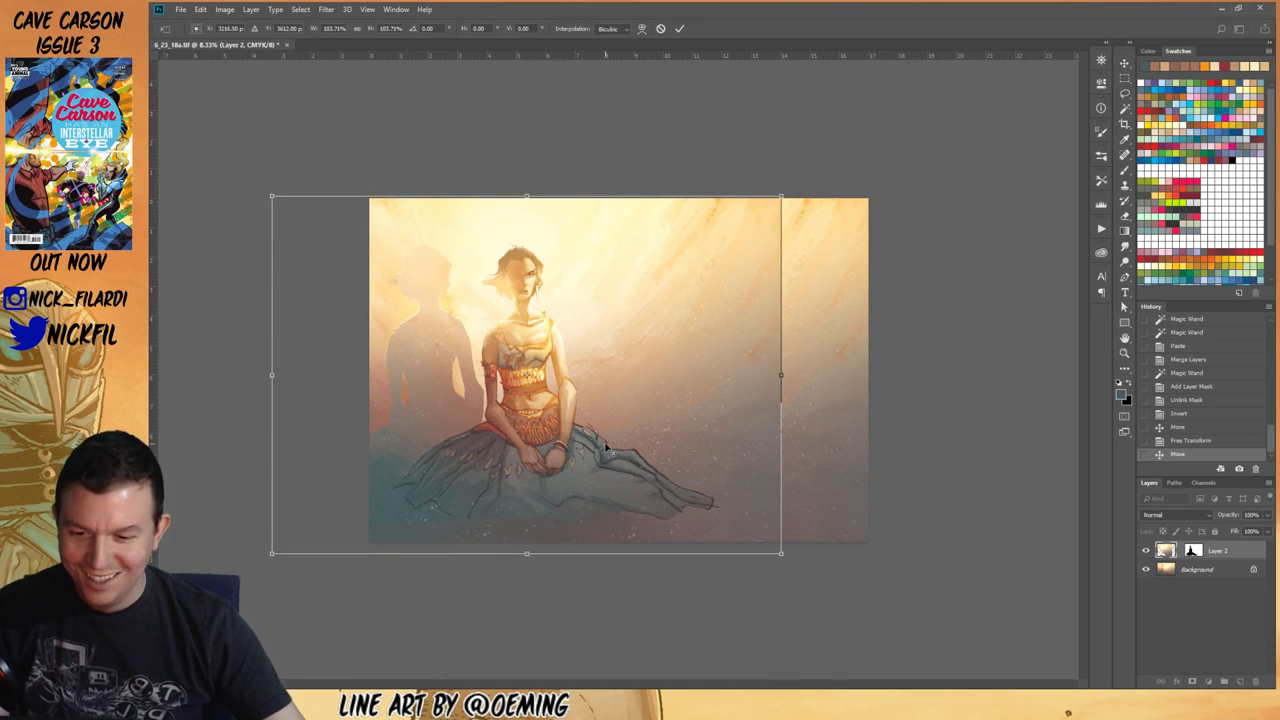
{"action": "key", "text": "ctrl+z"}
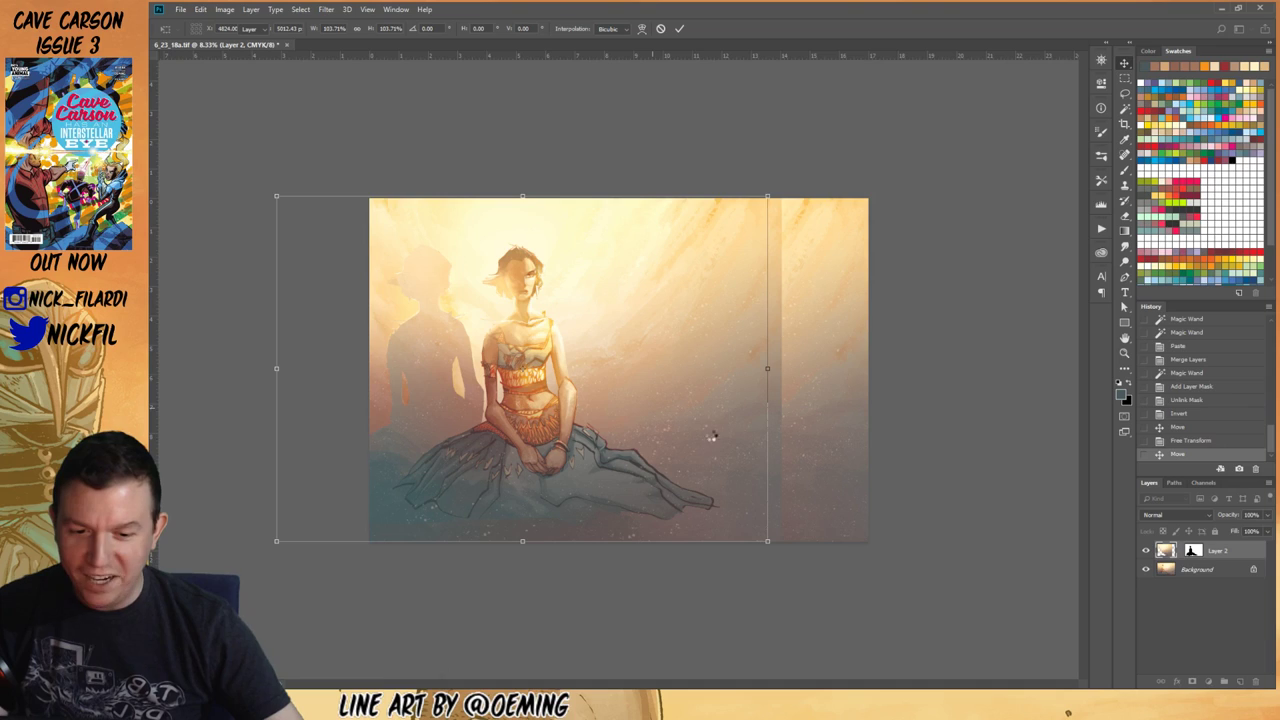
{"action": "key", "text": "Return"}
{"action": "key", "text": "z"}
{"action": "left_click", "coordinate": [679, 415], "text": "alt"}
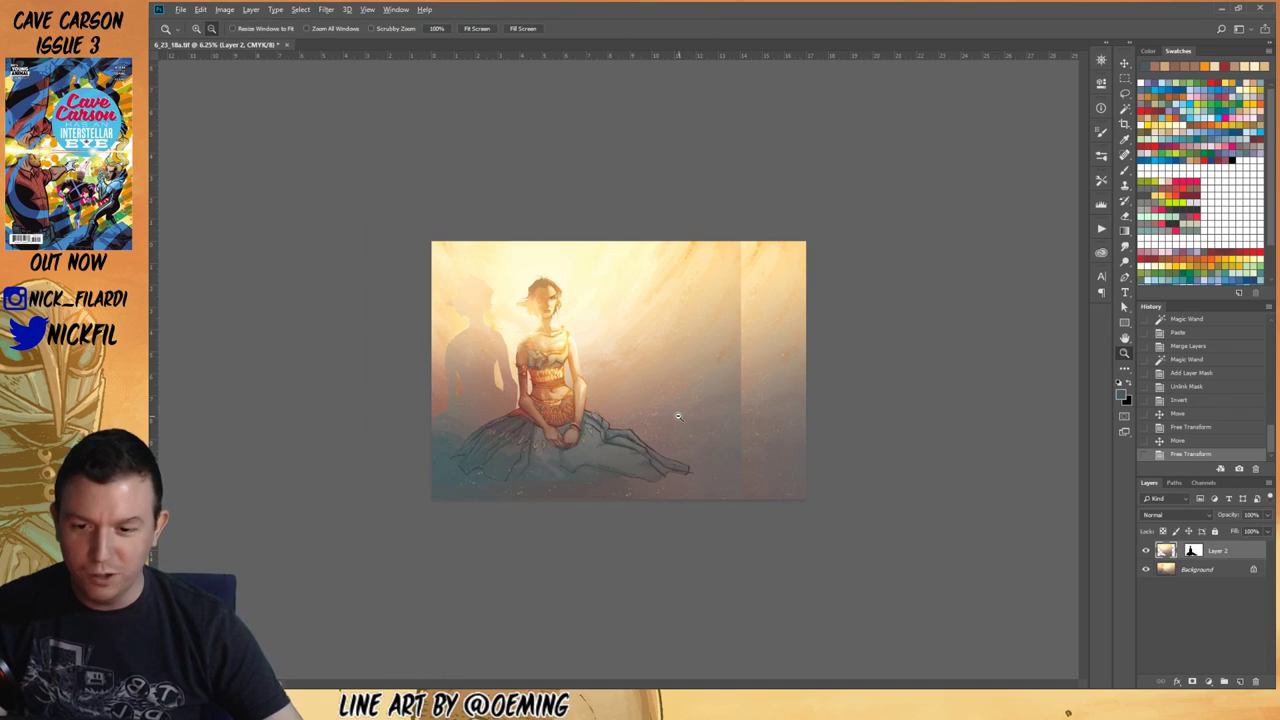
{"action": "left_click", "coordinate": [594, 388]}
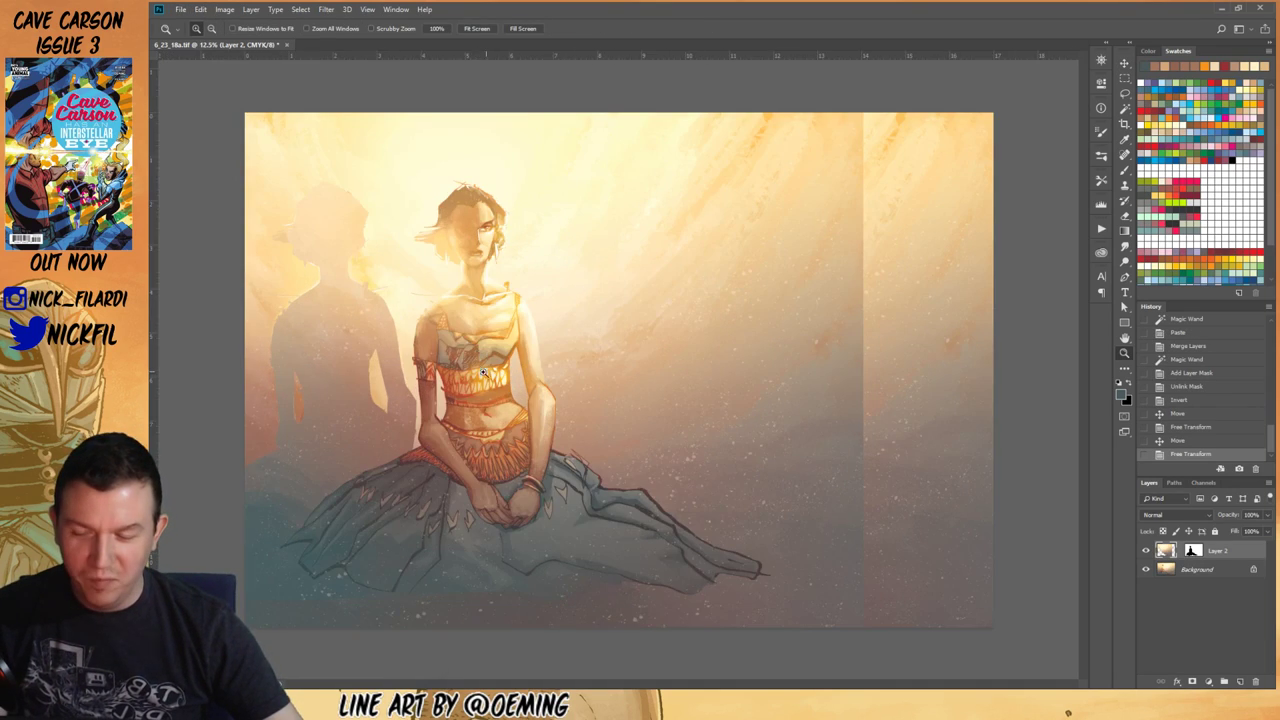
{"action": "left_click", "coordinate": [630, 398]}
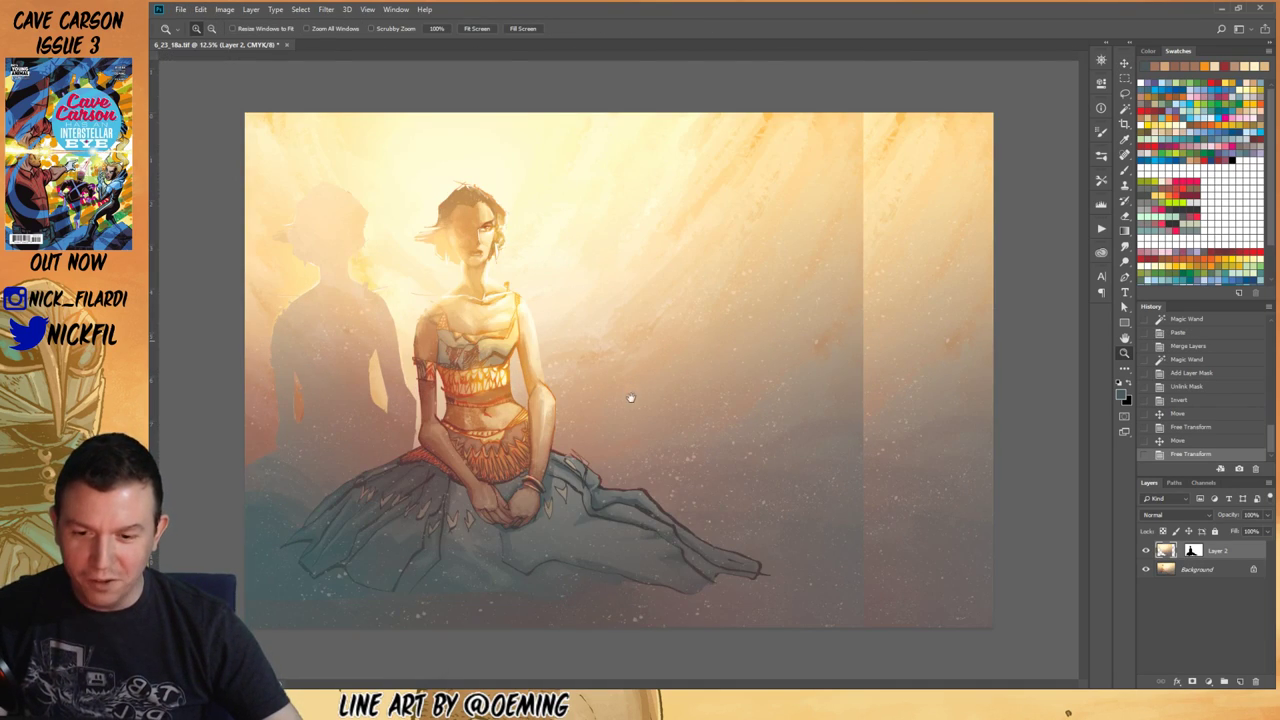
{"action": "left_click", "coordinate": [1202, 590]}
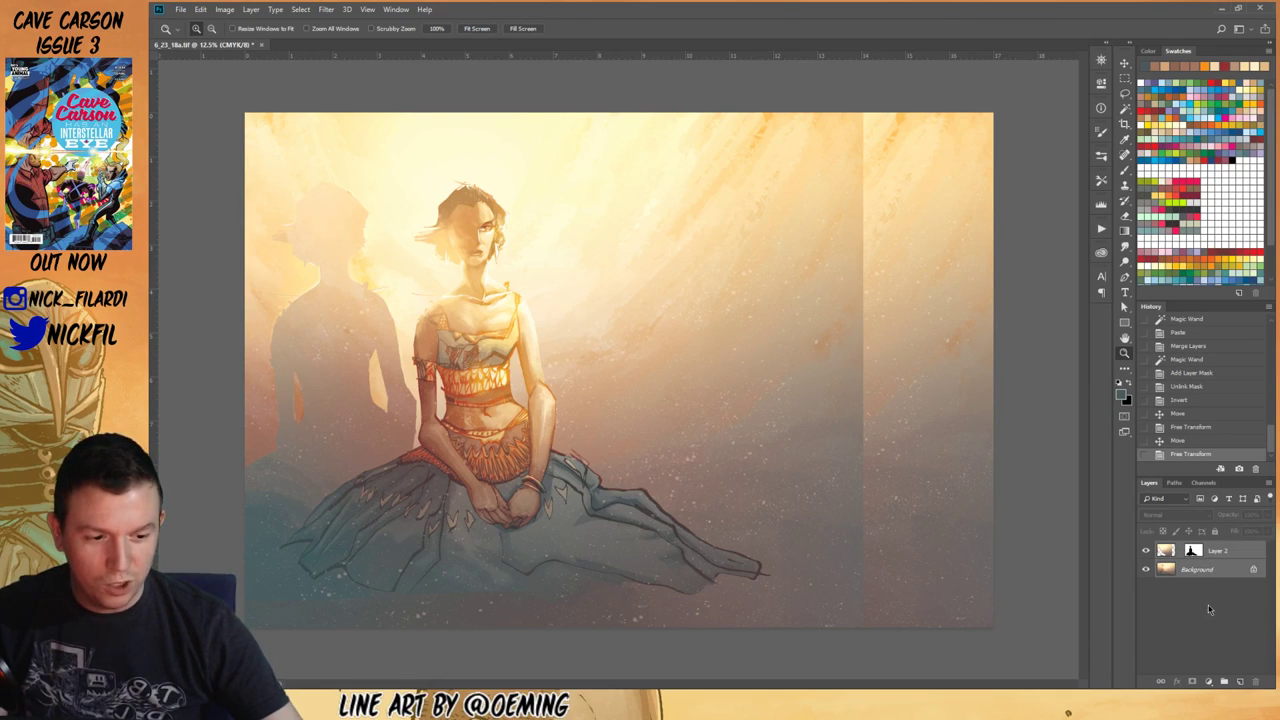
{"action": "left_click", "coordinate": [1222, 553]}
{"action": "left_click", "coordinate": [539, 349]}
{"action": "left_click_drag", "start_coordinate": [418, 297], "coordinate": [735, 315]}
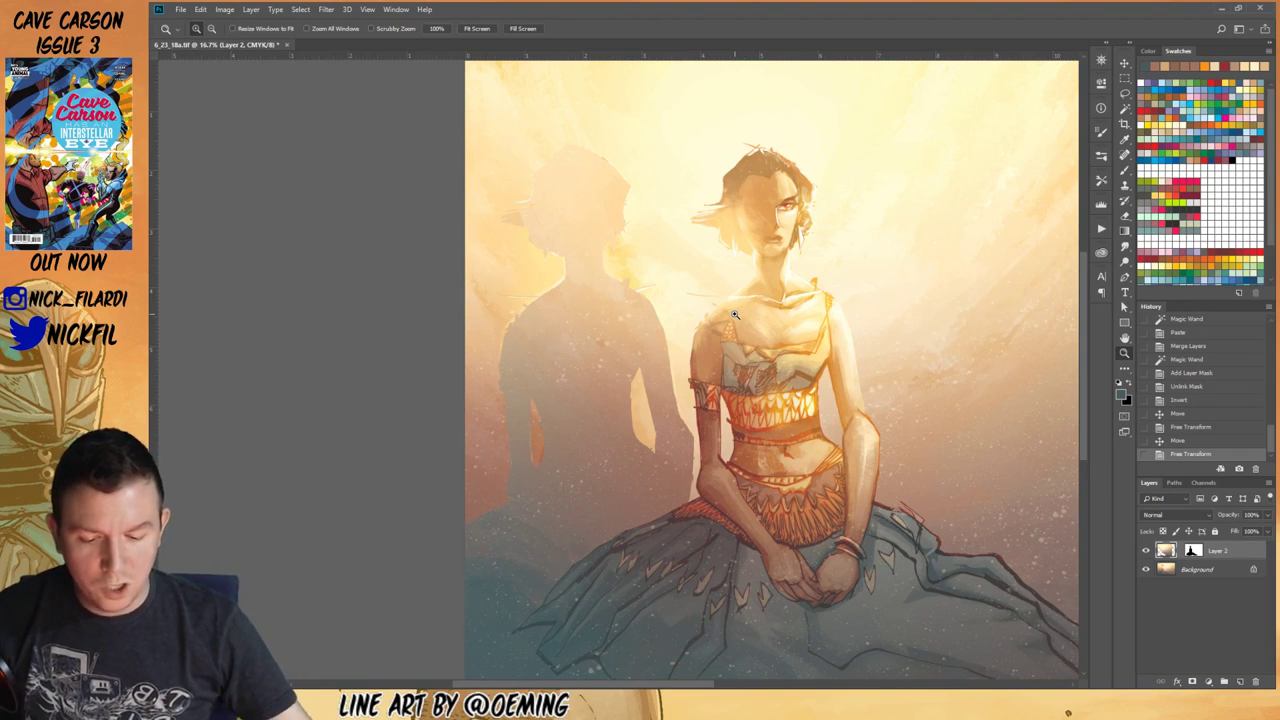
{"action": "left_click", "coordinate": [768, 478], "text": "alt"}
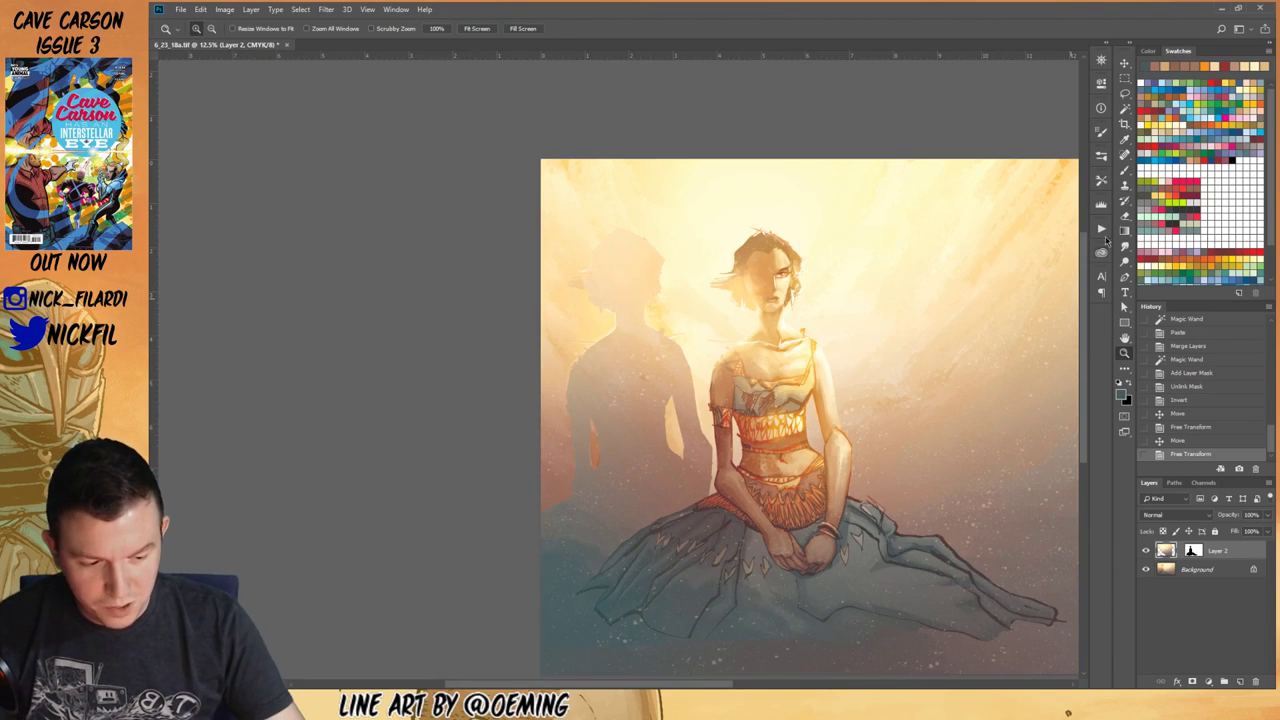
Step: Choose the Brush tool with the 500 px ragged splatter preset and sample a pale background colour near the duplicate silhouette
{"action": "left_click", "coordinate": [1124, 171]}
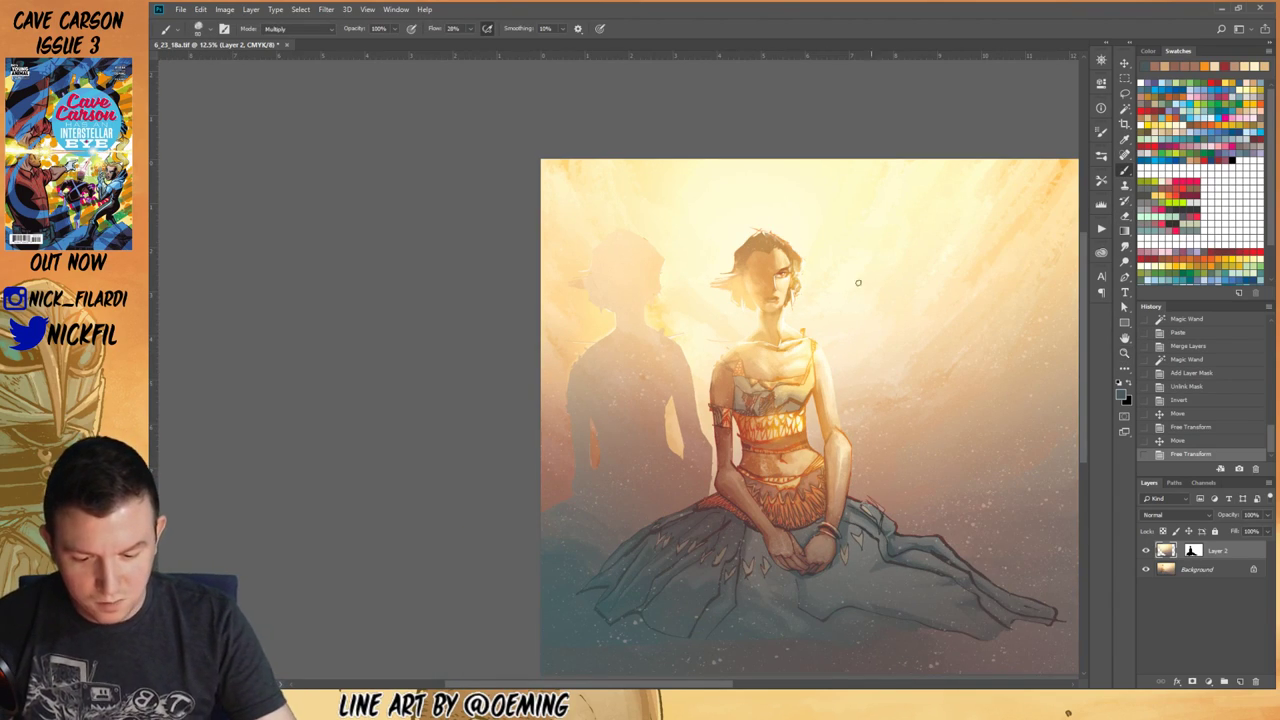
{"action": "left_click", "coordinate": [683, 318], "text": "alt"}
{"action": "left_click", "coordinate": [201, 28]}
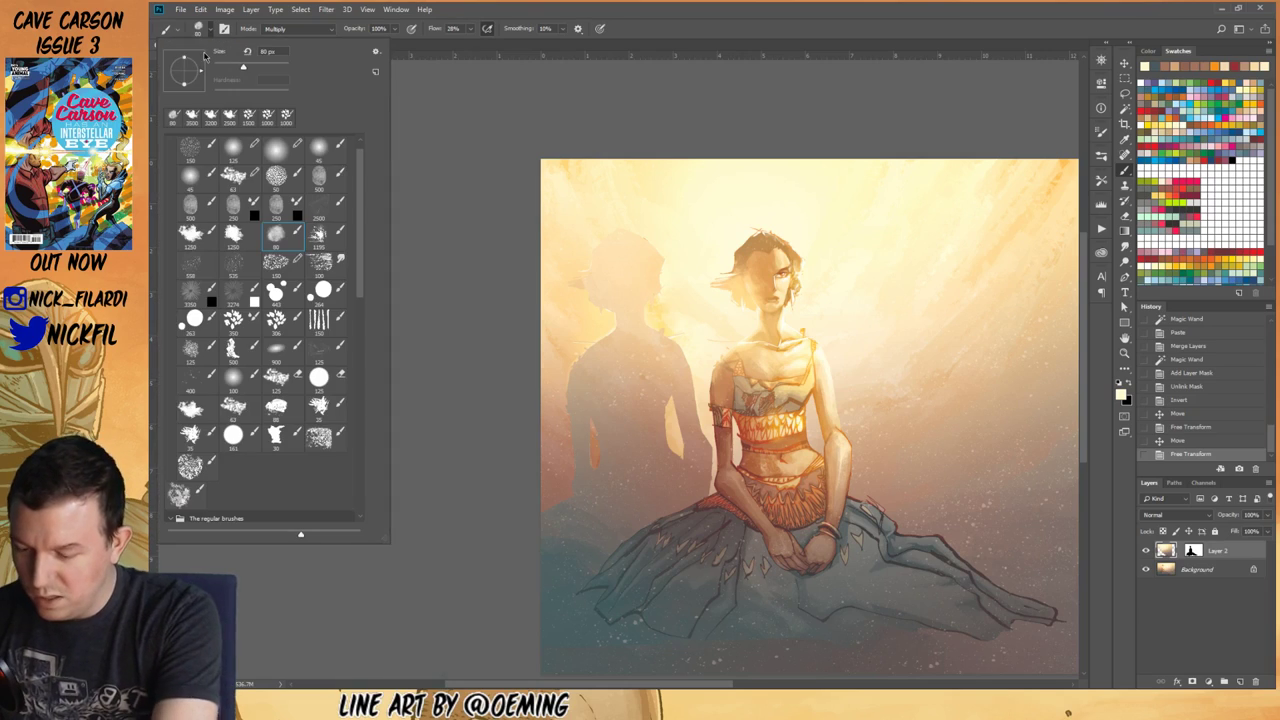
{"action": "left_click", "coordinate": [299, 435]}
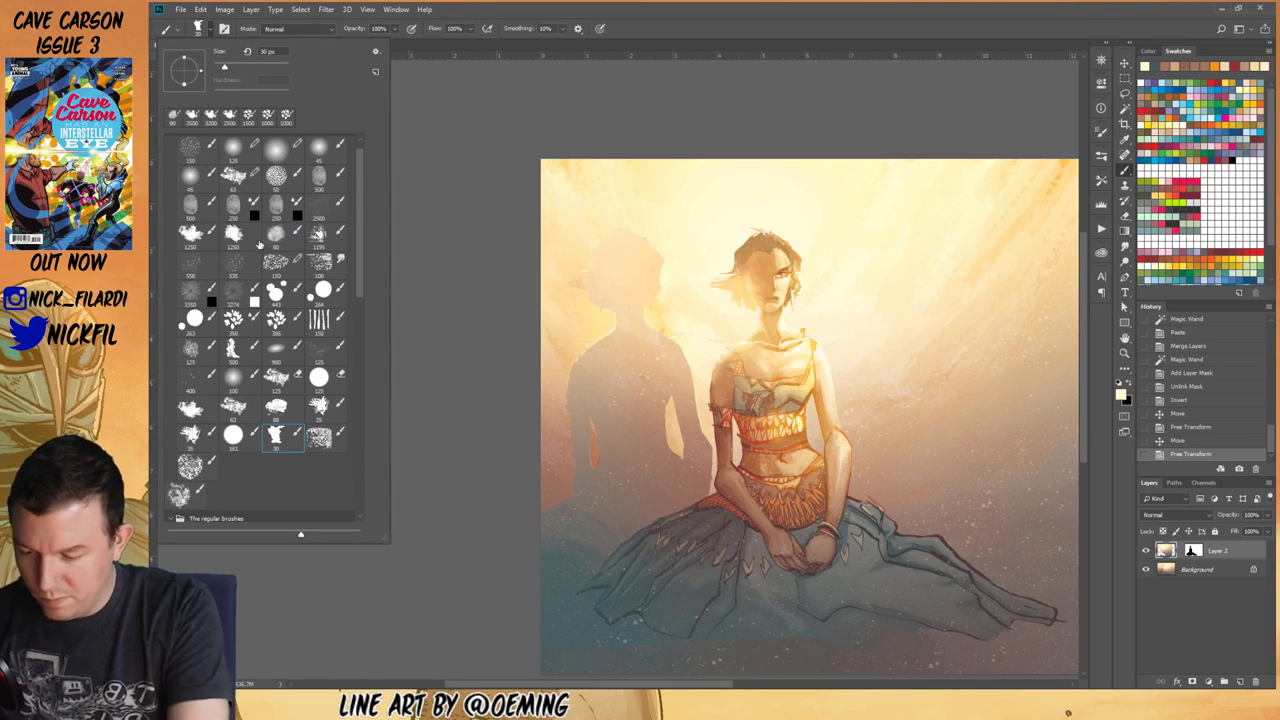
{"action": "left_click", "coordinate": [233, 320]}
{"action": "left_click", "coordinate": [233, 349]}
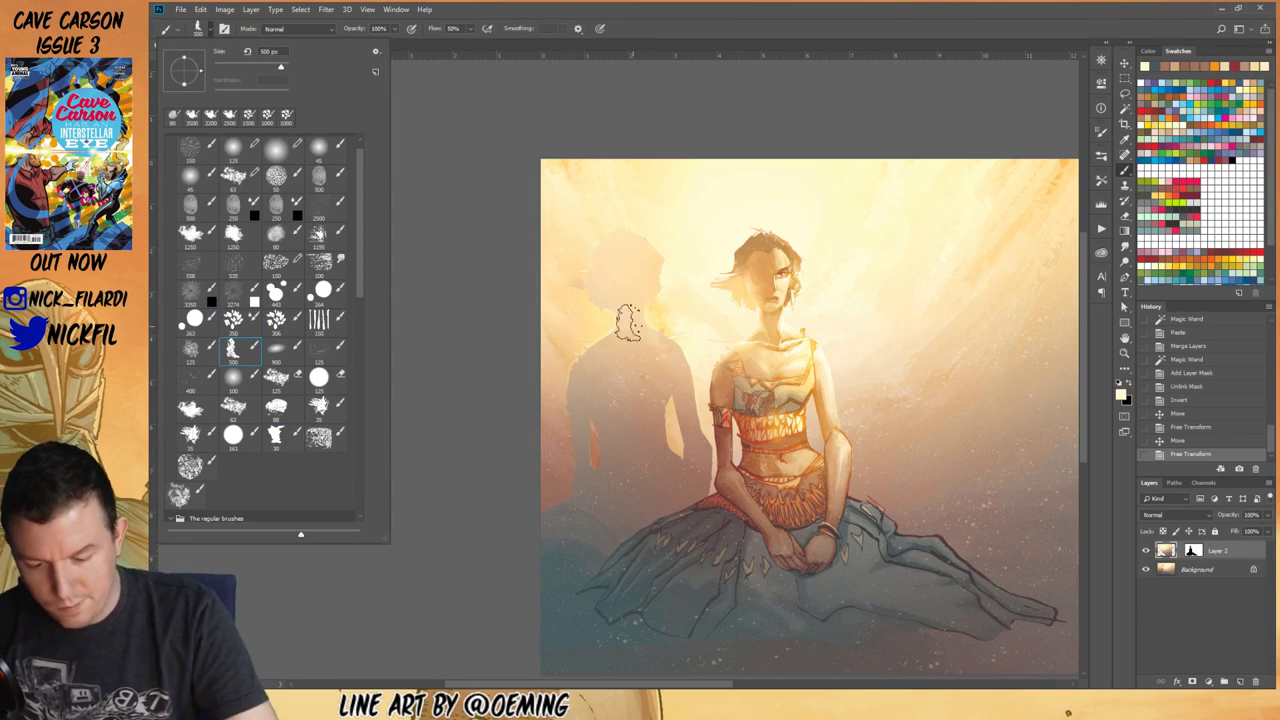
Step: Paint sampled pale yellow over the duplicate silhouette's head and neck on Layer 2, enlarging the brush to 900 px
{"action": "left_click", "coordinate": [586, 223], "text": "alt"}
{"action": "left_click_drag", "start_coordinate": [596, 243], "coordinate": [630, 296]}
{"action": "key", "text": "]"}
{"action": "key", "text": "]"}
{"action": "key", "text": "]"}
{"action": "key", "text": "]"}
{"action": "mouse_move", "coordinate": [617, 237]}
{"action": "left_mouse_down"}
{"action": "mouse_move", "coordinate": [645, 291]}
{"action": "mouse_move", "coordinate": [648, 274]}
{"action": "mouse_move", "coordinate": [674, 285]}
{"action": "mouse_move", "coordinate": [606, 273]}
{"action": "mouse_move", "coordinate": [604, 293]}
{"action": "mouse_move", "coordinate": [592, 268]}
{"action": "mouse_move", "coordinate": [645, 360]}
{"action": "mouse_move", "coordinate": [570, 265]}
{"action": "mouse_move", "coordinate": [656, 373]}
{"action": "mouse_move", "coordinate": [568, 269]}
{"action": "mouse_move", "coordinate": [573, 257]}
{"action": "mouse_move", "coordinate": [642, 364]}
{"action": "mouse_move", "coordinate": [589, 262]}
{"action": "mouse_move", "coordinate": [650, 332]}
{"action": "mouse_move", "coordinate": [622, 321]}
{"action": "mouse_move", "coordinate": [642, 350]}
{"action": "left_mouse_up"}
Step: Set the brush opacity to 50% and blend sampled light yellow over the silhouette's remaining head and upper shoulders
{"action": "key", "text": "5"}
{"action": "left_click_drag", "start_coordinate": [594, 266], "coordinate": [647, 325]}
{"action": "left_click_drag", "start_coordinate": [578, 218], "coordinate": [698, 364]}
{"action": "mouse_move", "coordinate": [639, 282]}
{"action": "left_mouse_down"}
{"action": "mouse_move", "coordinate": [679, 342]}
{"action": "mouse_move", "coordinate": [660, 236]}
{"action": "mouse_move", "coordinate": [693, 286]}
{"action": "left_mouse_up"}
{"action": "left_click", "coordinate": [650, 214], "text": "alt"}
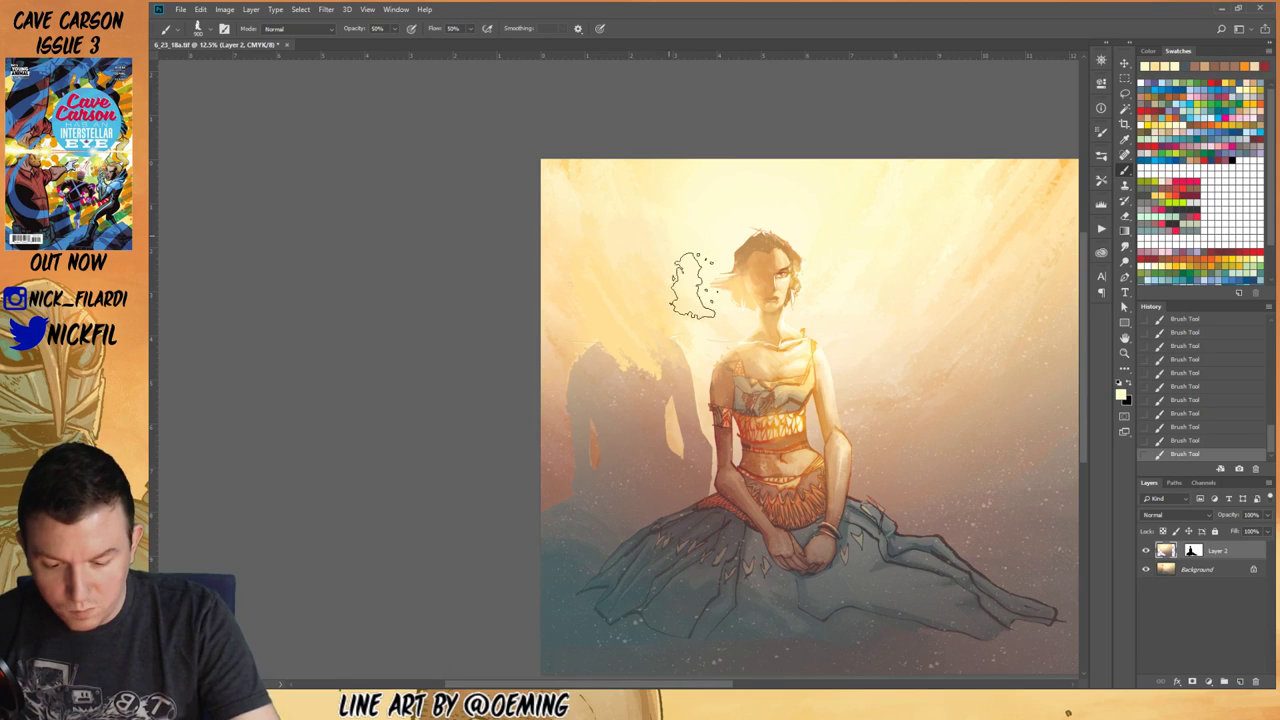
Step: Cover the silhouette's shoulders and torso with warm tones sampled from the surrounding sky
{"action": "left_click", "coordinate": [585, 340], "text": "alt"}
{"action": "mouse_move", "coordinate": [580, 355]}
{"action": "left_mouse_down"}
{"action": "mouse_move", "coordinate": [654, 422]}
{"action": "mouse_move", "coordinate": [570, 363]}
{"action": "mouse_move", "coordinate": [614, 438]}
{"action": "mouse_move", "coordinate": [590, 360]}
{"action": "left_mouse_up"}
{"action": "mouse_move", "coordinate": [637, 398]}
{"action": "left_mouse_down"}
{"action": "mouse_move", "coordinate": [564, 372]}
{"action": "mouse_move", "coordinate": [636, 436]}
{"action": "left_mouse_up"}
{"action": "left_click", "coordinate": [566, 379], "text": "alt"}
{"action": "mouse_move", "coordinate": [612, 378]}
{"action": "left_mouse_down"}
{"action": "mouse_move", "coordinate": [606, 360]}
{"action": "mouse_move", "coordinate": [566, 366]}
{"action": "mouse_move", "coordinate": [637, 430]}
{"action": "left_mouse_up"}
{"action": "left_click", "coordinate": [597, 336], "text": "alt"}
{"action": "mouse_move", "coordinate": [583, 338]}
{"action": "left_mouse_down"}
{"action": "mouse_move", "coordinate": [636, 392]}
{"action": "mouse_move", "coordinate": [697, 419]}
{"action": "mouse_move", "coordinate": [641, 303]}
{"action": "mouse_move", "coordinate": [663, 358]}
{"action": "left_mouse_up"}
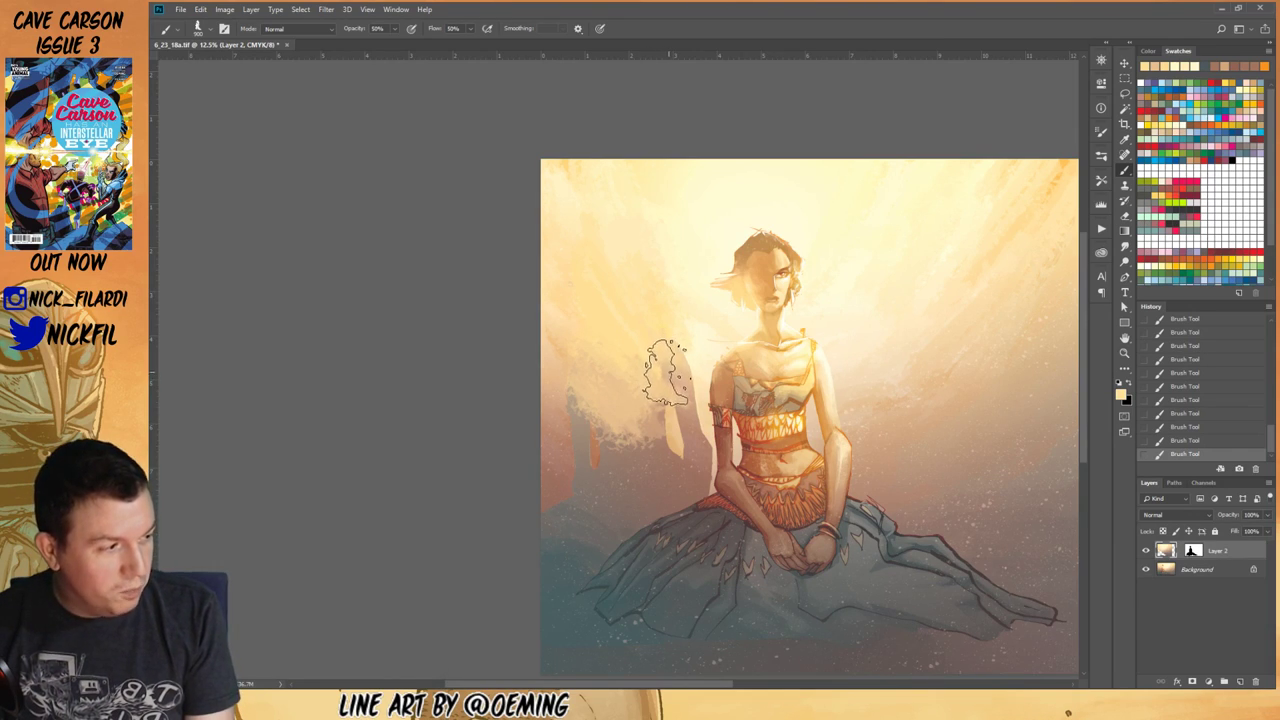
{"action": "mouse_move", "coordinate": [637, 376]}
{"action": "left_mouse_down"}
{"action": "mouse_move", "coordinate": [688, 403]}
{"action": "mouse_move", "coordinate": [704, 373]}
{"action": "mouse_move", "coordinate": [671, 378]}
{"action": "mouse_move", "coordinate": [666, 331]}
{"action": "mouse_move", "coordinate": [701, 331]}
{"action": "mouse_move", "coordinate": [667, 349]}
{"action": "mouse_move", "coordinate": [718, 378]}
{"action": "mouse_move", "coordinate": [684, 327]}
{"action": "left_mouse_up"}
Step: Paint out the silhouette's remaining arm shapes beside the figure with sampled pale yellow and warm brown
{"action": "left_click", "coordinate": [697, 330], "text": "alt"}
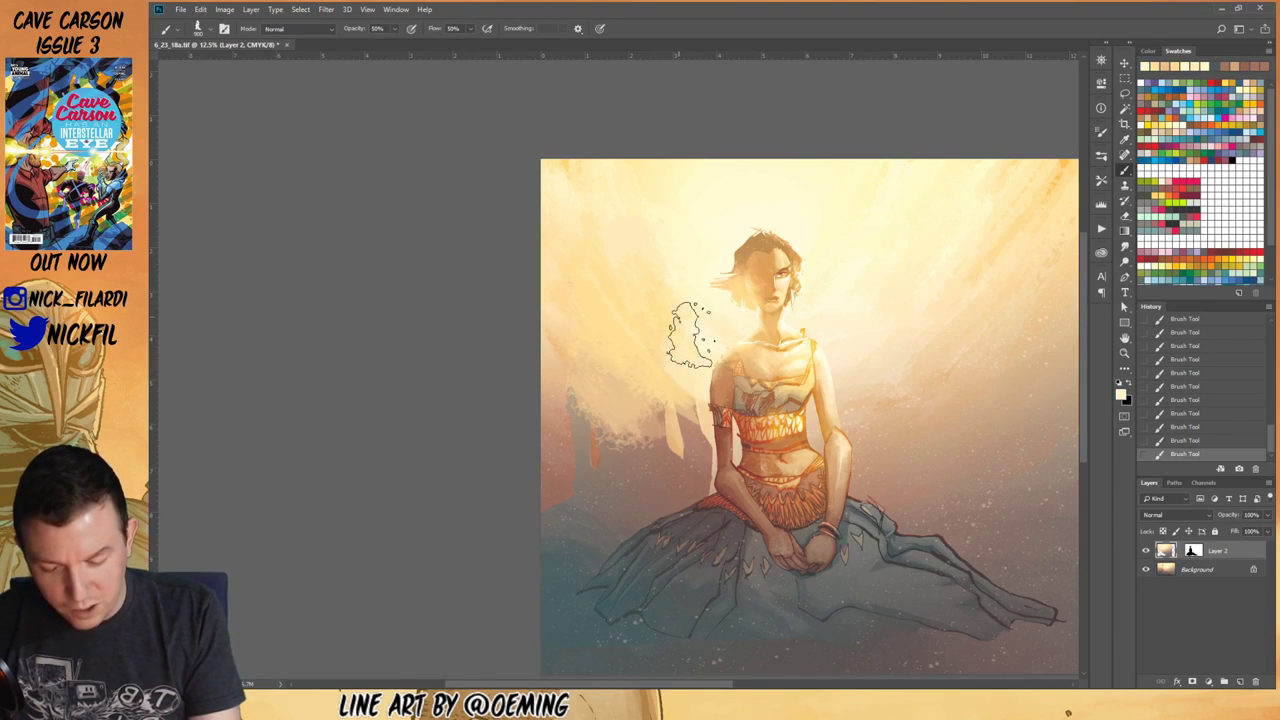
{"action": "mouse_move", "coordinate": [660, 374]}
{"action": "left_mouse_down"}
{"action": "mouse_move", "coordinate": [712, 436]}
{"action": "mouse_move", "coordinate": [631, 406]}
{"action": "mouse_move", "coordinate": [684, 478]}
{"action": "left_mouse_up"}
{"action": "left_click", "coordinate": [652, 407], "text": "alt"}
{"action": "left_click", "coordinate": [605, 459], "text": "alt"}
{"action": "mouse_move", "coordinate": [612, 460]}
{"action": "left_mouse_down"}
{"action": "mouse_move", "coordinate": [646, 456]}
{"action": "mouse_move", "coordinate": [575, 394]}
{"action": "mouse_move", "coordinate": [553, 406]}
{"action": "left_mouse_up"}
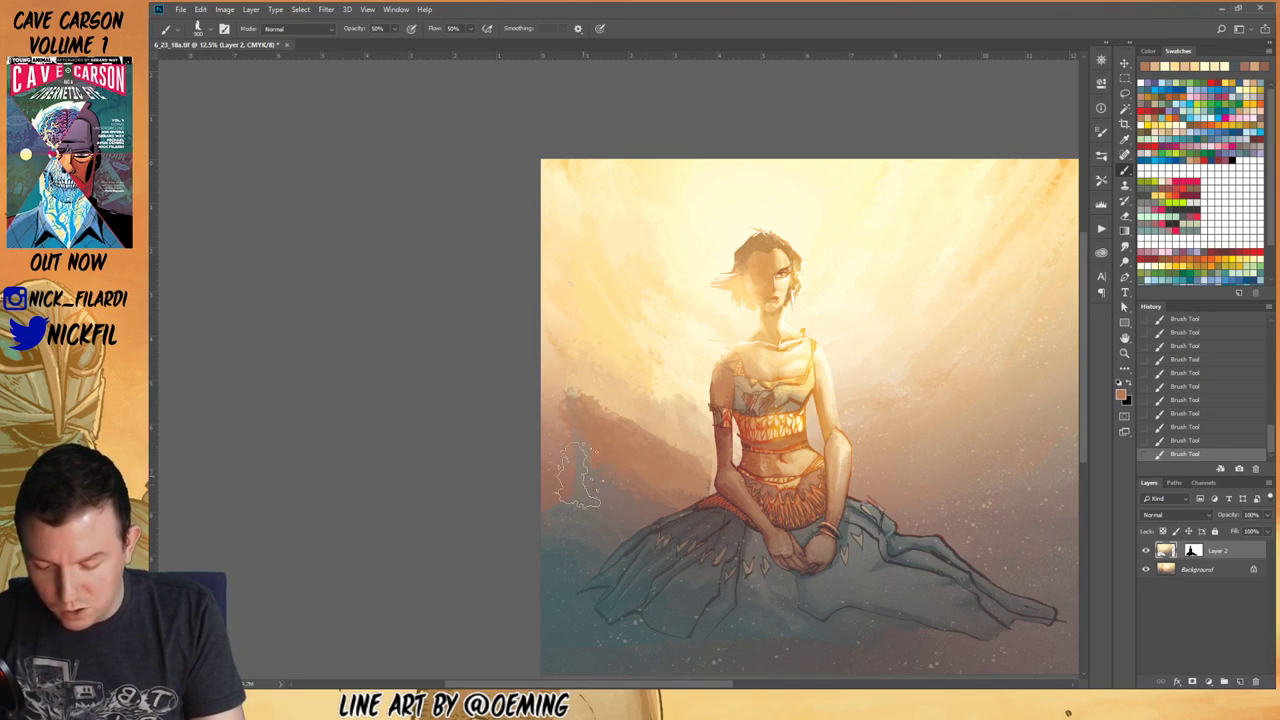
Step: Blend sampled brown and pale tan strokes into a soft cloud bank between the canvas's left edge and the figure
{"action": "left_click", "coordinate": [572, 474], "text": "alt"}
{"action": "mouse_move", "coordinate": [570, 486]}
{"action": "left_mouse_down"}
{"action": "mouse_move", "coordinate": [656, 525]}
{"action": "mouse_move", "coordinate": [590, 440]}
{"action": "mouse_move", "coordinate": [595, 475]}
{"action": "left_mouse_up"}
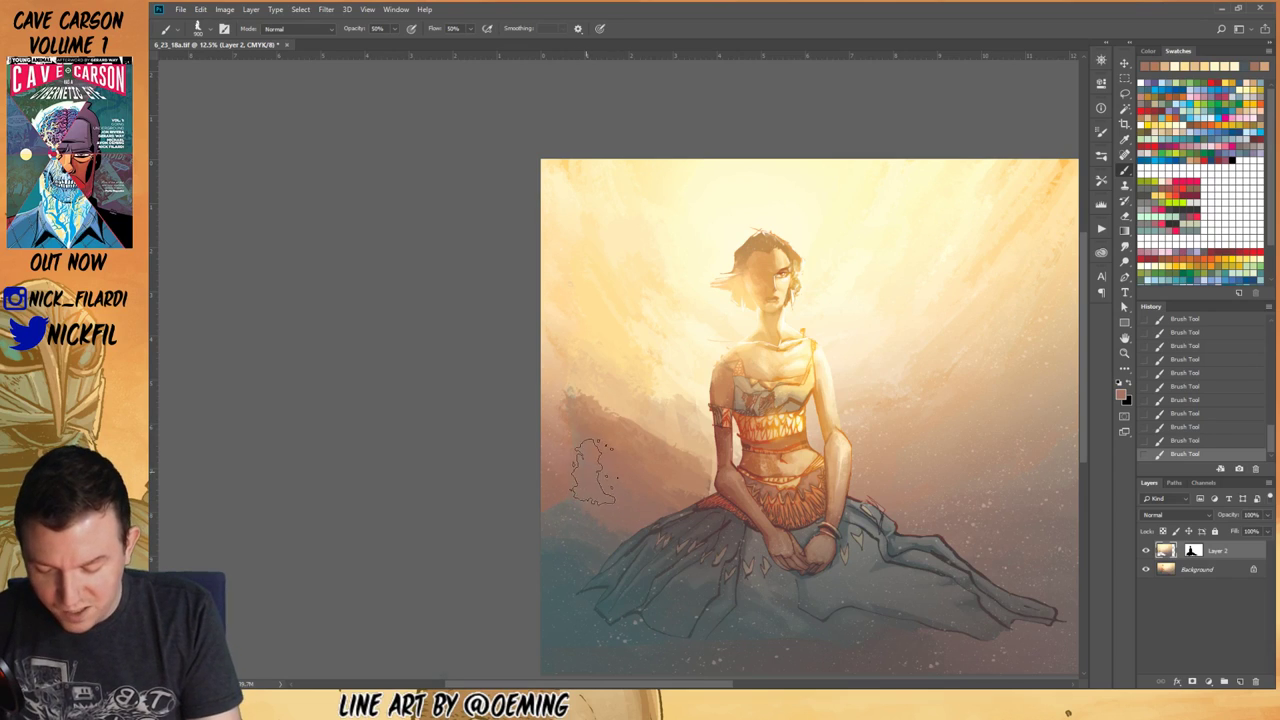
{"action": "left_click_drag", "start_coordinate": [577, 395], "coordinate": [677, 454]}
{"action": "left_click", "coordinate": [645, 421], "text": "alt"}
{"action": "mouse_move", "coordinate": [618, 404]}
{"action": "left_mouse_down"}
{"action": "mouse_move", "coordinate": [662, 455]}
{"action": "mouse_move", "coordinate": [582, 392]}
{"action": "mouse_move", "coordinate": [696, 477]}
{"action": "left_mouse_up"}
{"action": "left_click_drag", "start_coordinate": [582, 436], "coordinate": [698, 488]}
{"action": "left_click_drag", "start_coordinate": [632, 430], "coordinate": [738, 502]}
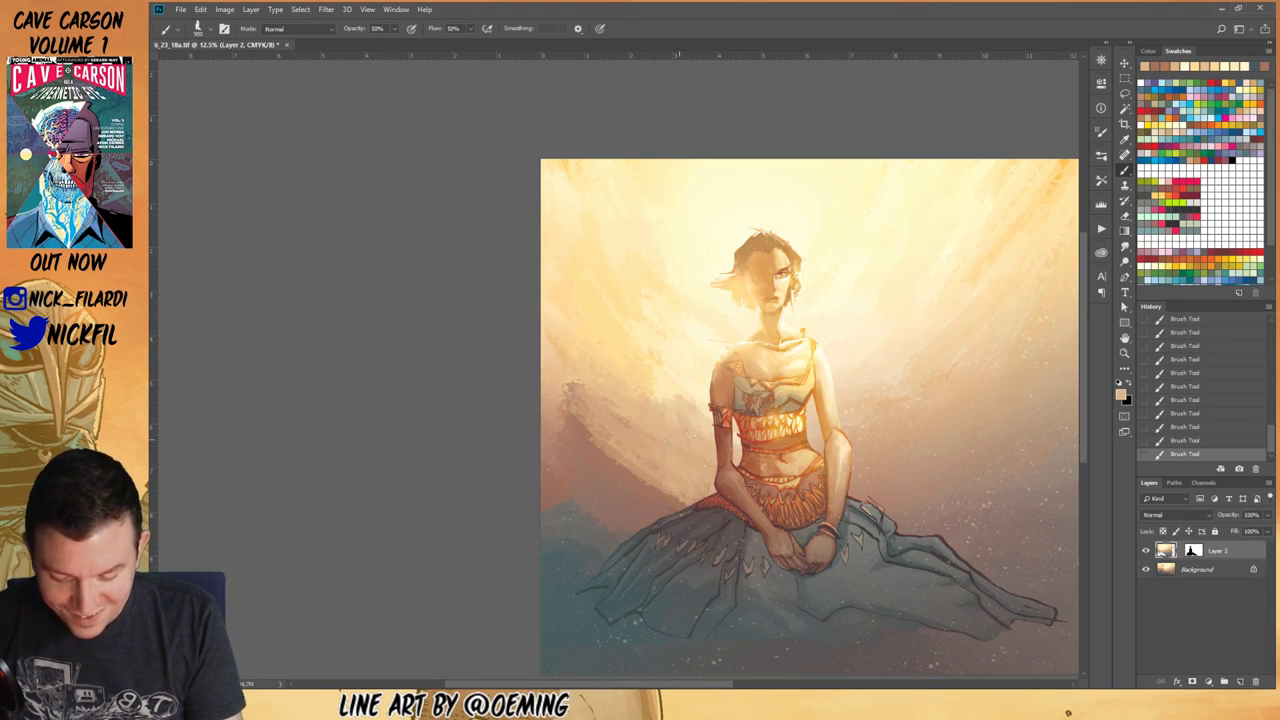
{"action": "mouse_move", "coordinate": [700, 415]}
{"action": "left_mouse_down"}
{"action": "mouse_move", "coordinate": [671, 387]}
{"action": "mouse_move", "coordinate": [678, 410]}
{"action": "mouse_move", "coordinate": [715, 435]}
{"action": "mouse_move", "coordinate": [660, 440]}
{"action": "left_mouse_up"}
Step: Build up reddish-brown cloud shapes behind the figure's arm and above the skirt using sampled colours
{"action": "key", "text": "z"}
{"action": "left_click", "coordinate": [800, 490], "text": "alt"}
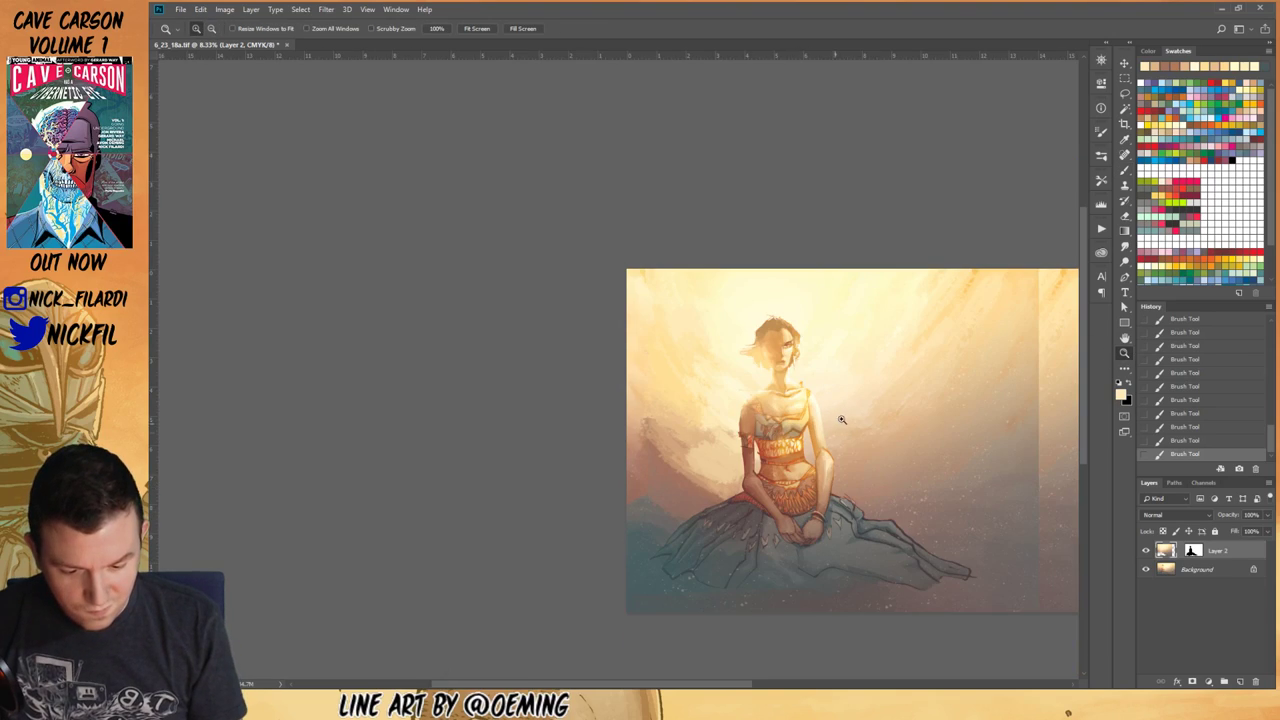
{"action": "left_click", "coordinate": [1125, 171]}
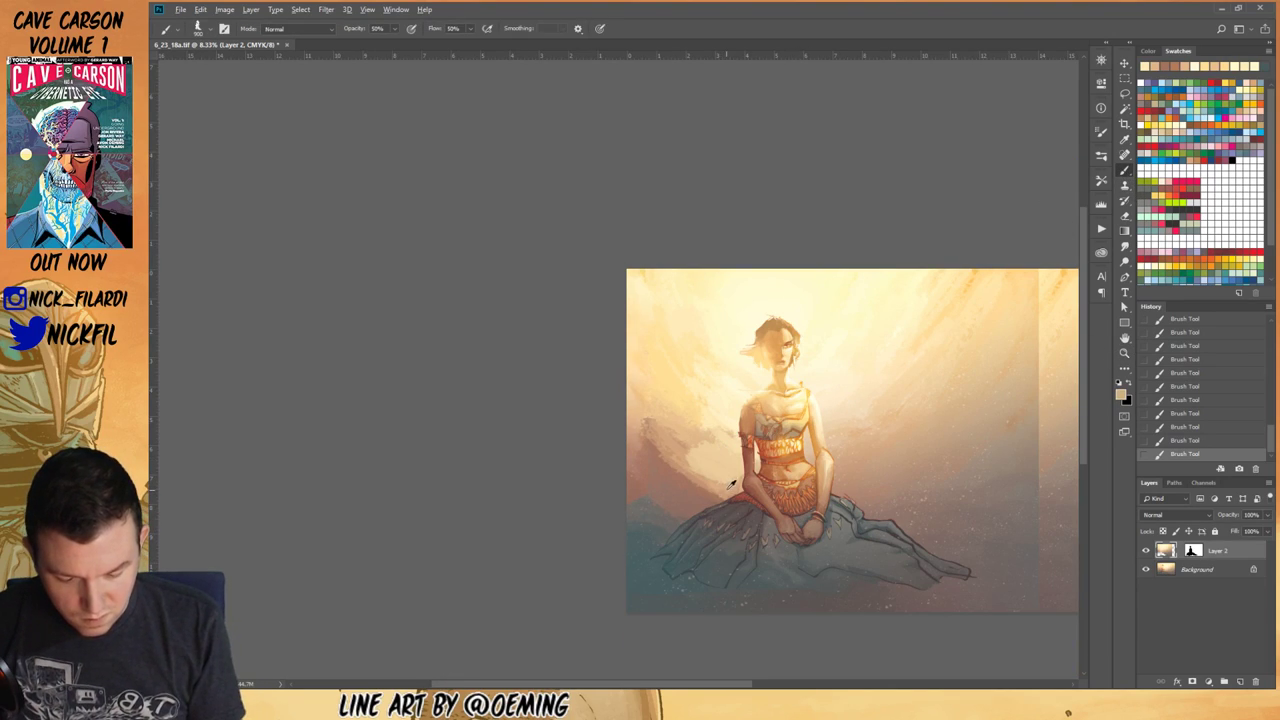
{"action": "left_click", "coordinate": [749, 459], "text": "alt"}
{"action": "left_click_drag", "start_coordinate": [748, 462], "coordinate": [738, 441]}
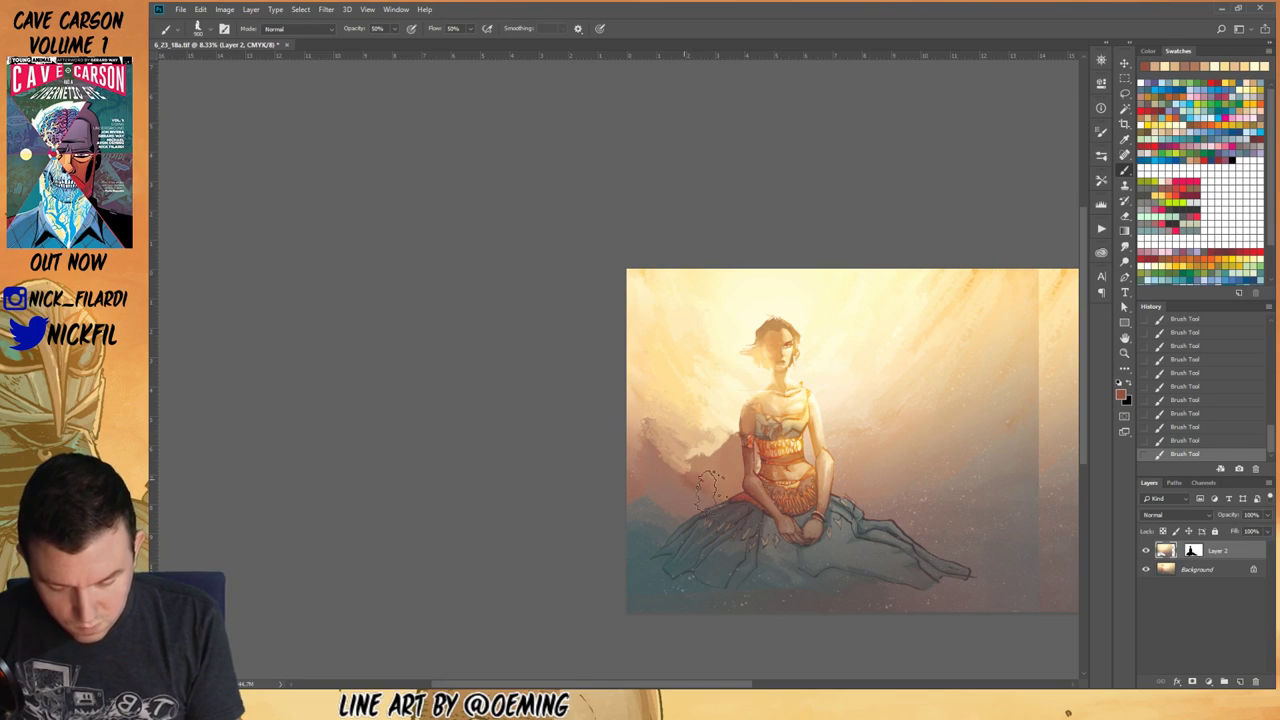
{"action": "left_click", "coordinate": [653, 507], "text": "alt"}
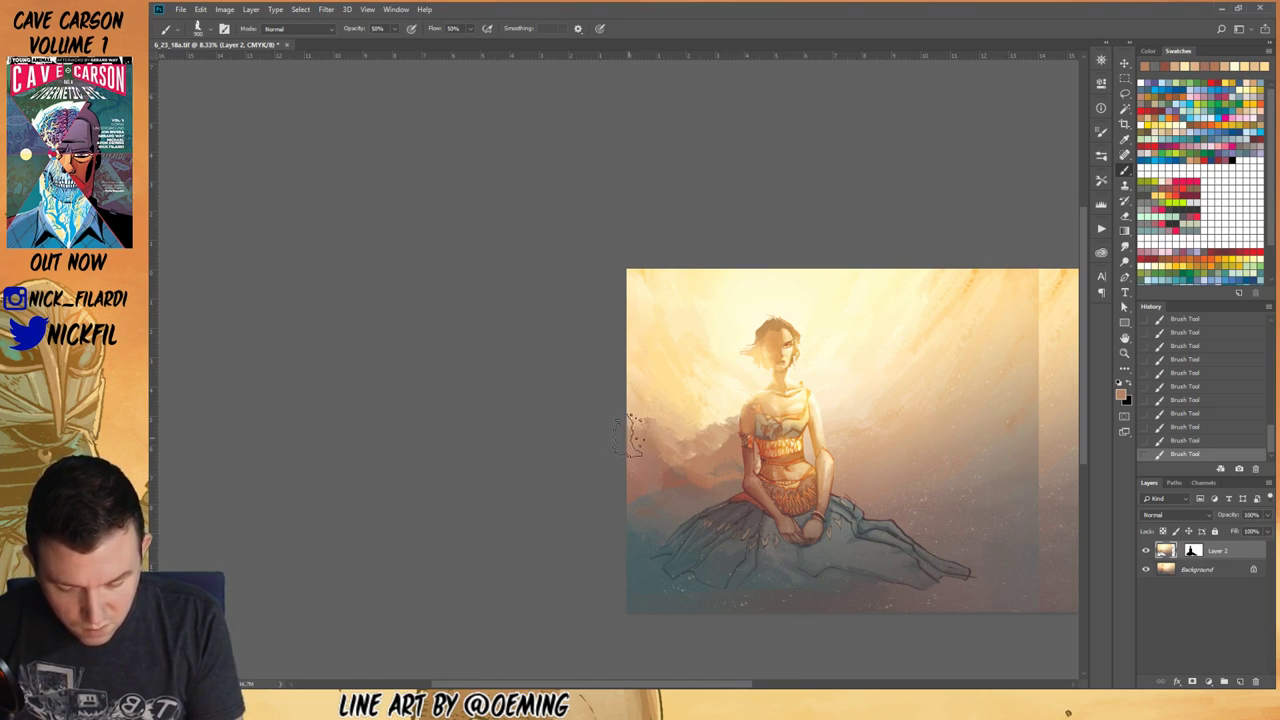
Step: Paint lighter, sampled warm highlights along the cloud tops left of the figure
{"action": "key", "text": "h"}
{"action": "left_click_drag", "start_coordinate": [963, 517], "coordinate": [759, 541]}
{"action": "key", "text": "b"}
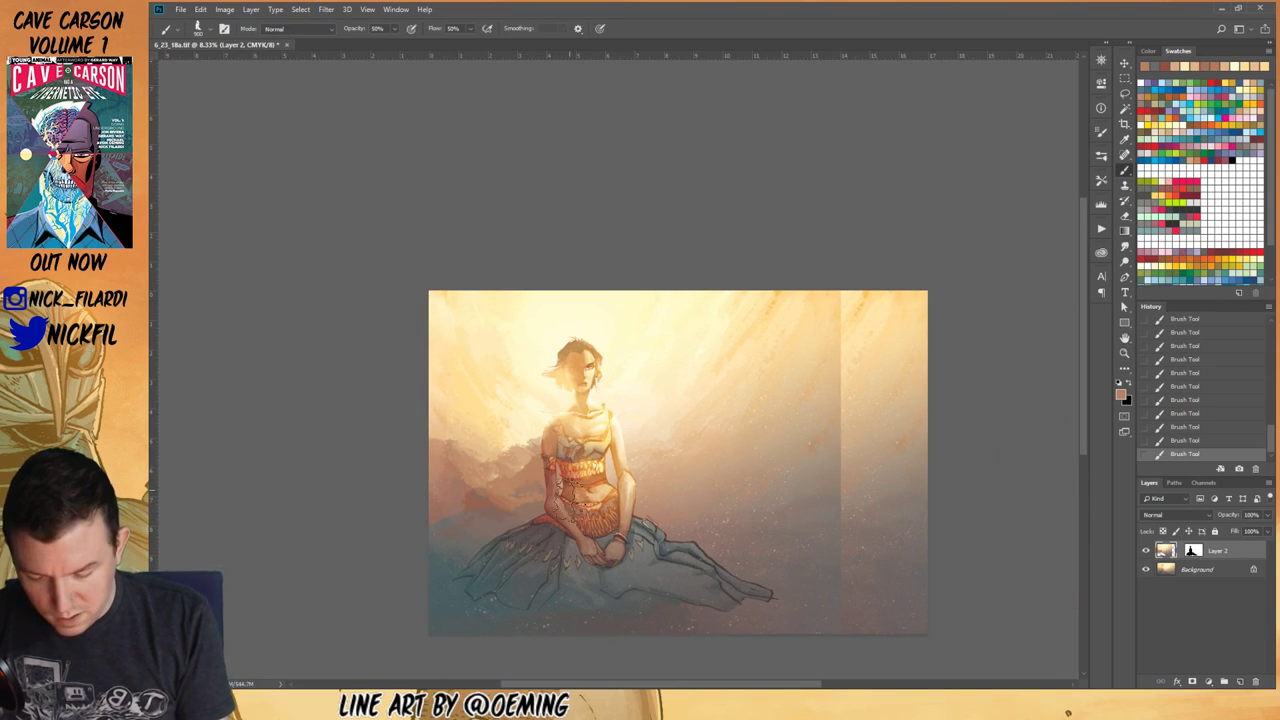
{"action": "left_click", "coordinate": [615, 460], "text": "alt"}
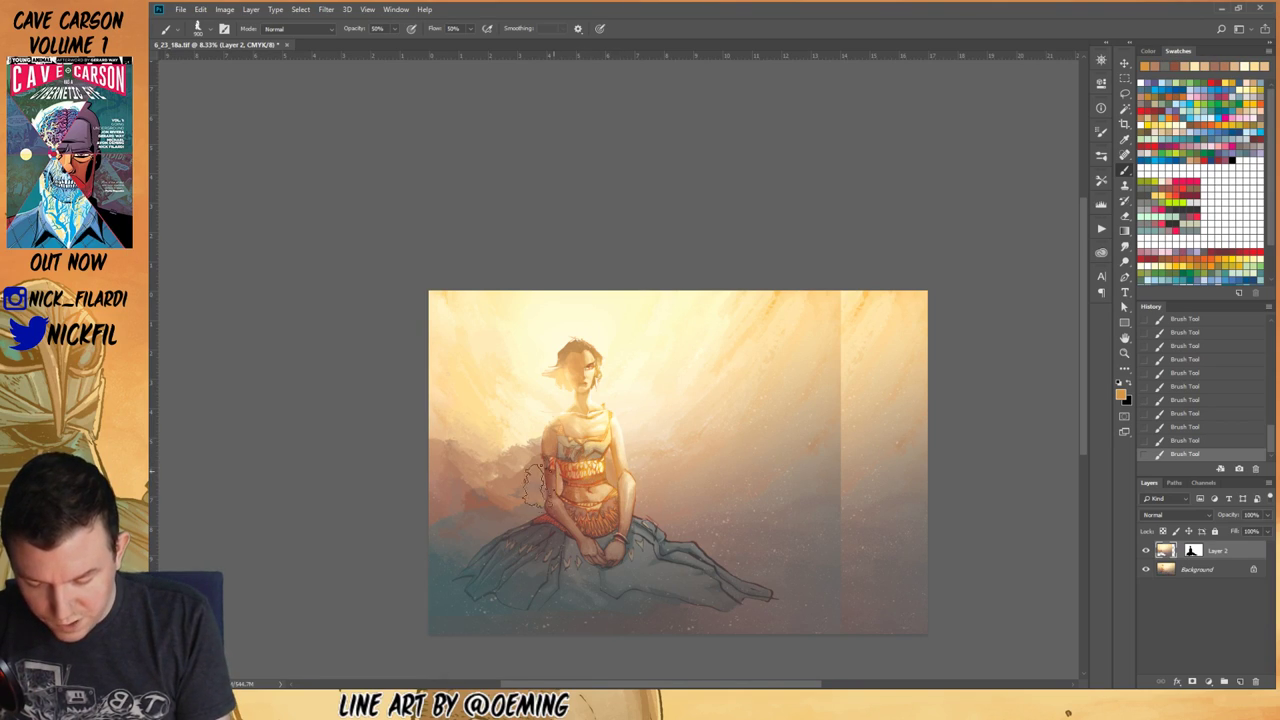
{"action": "left_click", "coordinate": [527, 453], "text": "alt"}
{"action": "mouse_move", "coordinate": [527, 458]}
{"action": "left_mouse_down"}
{"action": "mouse_move", "coordinate": [534, 439]}
{"action": "mouse_move", "coordinate": [530, 486]}
{"action": "mouse_move", "coordinate": [498, 470]}
{"action": "left_mouse_up"}
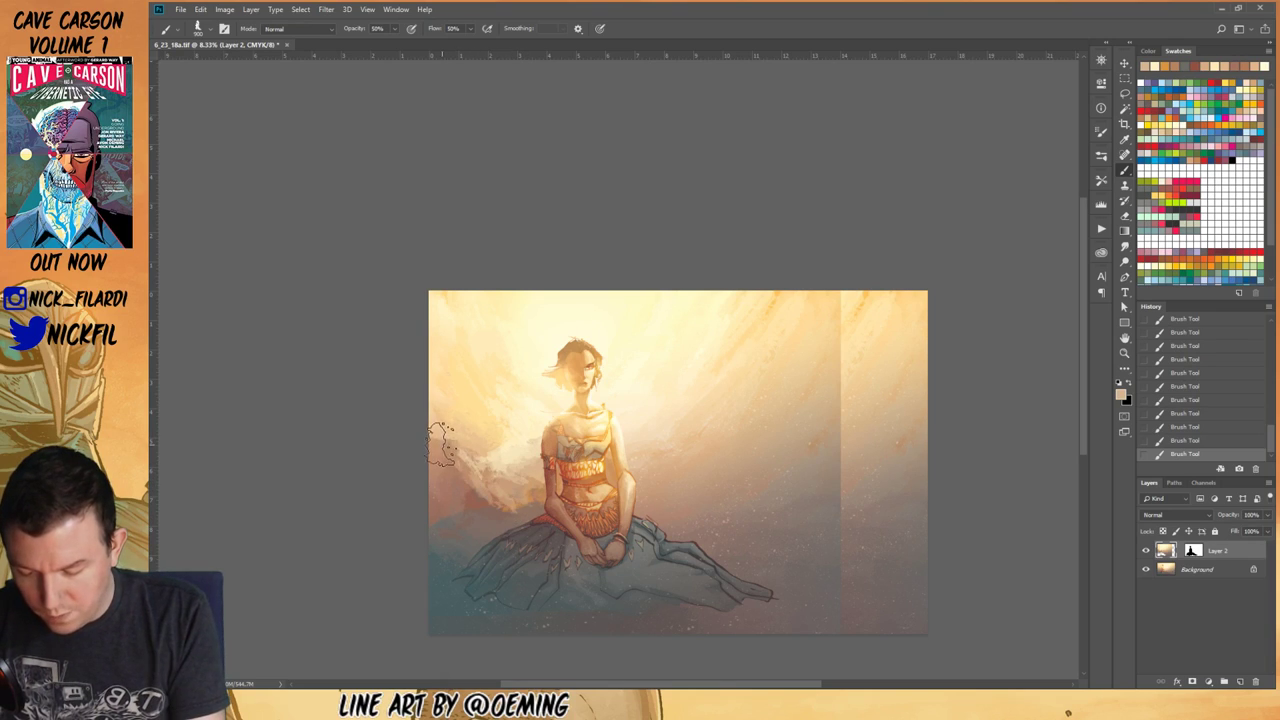
Step: Refine the clouds left of the figure with sampled cream highlights and darker brown shading
{"action": "left_click", "coordinate": [515, 452], "text": "alt"}
{"action": "mouse_move", "coordinate": [476, 453]}
{"action": "left_mouse_down"}
{"action": "mouse_move", "coordinate": [457, 453]}
{"action": "mouse_move", "coordinate": [481, 488]}
{"action": "left_mouse_up"}
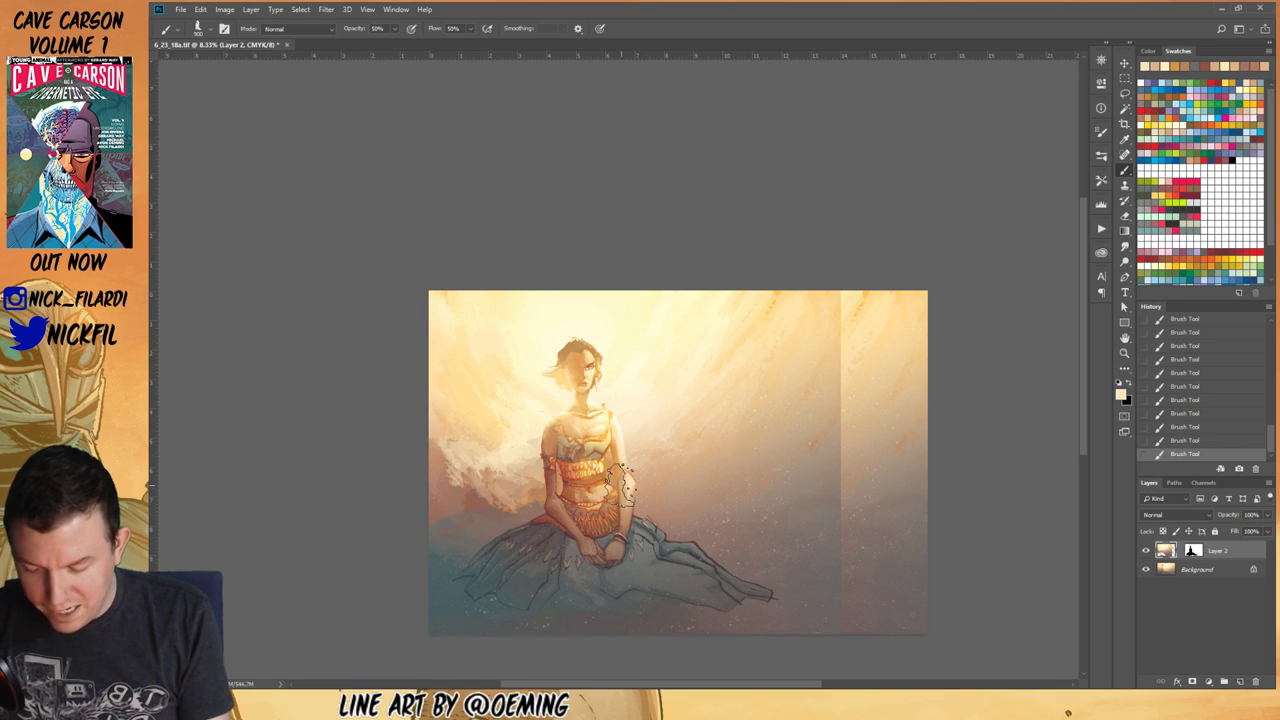
{"action": "mouse_move", "coordinate": [520, 445]}
{"action": "left_mouse_down"}
{"action": "mouse_move", "coordinate": [532, 477]}
{"action": "mouse_move", "coordinate": [487, 472]}
{"action": "mouse_move", "coordinate": [510, 479]}
{"action": "mouse_move", "coordinate": [502, 490]}
{"action": "mouse_move", "coordinate": [422, 439]}
{"action": "mouse_move", "coordinate": [462, 499]}
{"action": "mouse_move", "coordinate": [445, 482]}
{"action": "mouse_move", "coordinate": [460, 469]}
{"action": "mouse_move", "coordinate": [433, 463]}
{"action": "mouse_move", "coordinate": [454, 490]}
{"action": "left_mouse_up"}
{"action": "left_click", "coordinate": [459, 472], "text": "alt"}
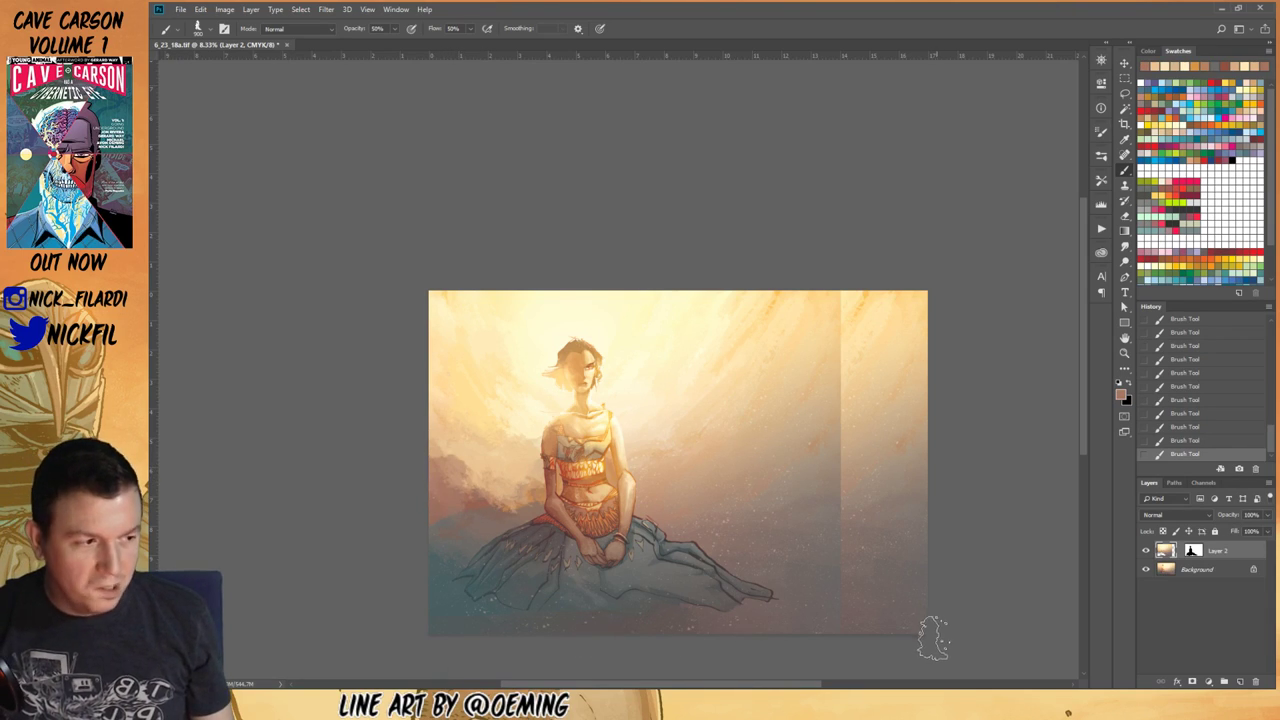
Step: Paint a muted mauve cloud bank right of the figure, extending it across the vertical seam to the canvas edge
{"action": "left_click", "coordinate": [666, 510], "text": "alt"}
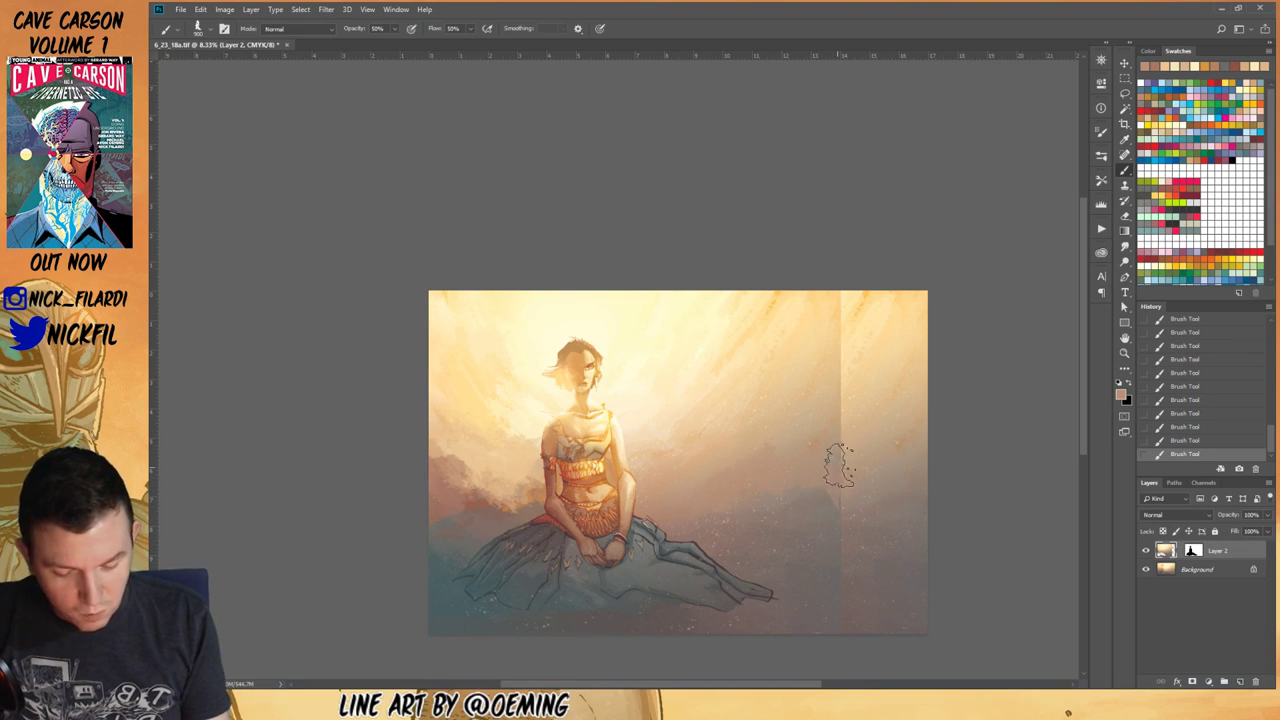
{"action": "left_click", "coordinate": [818, 510], "text": "alt"}
{"action": "left_click_drag", "start_coordinate": [870, 505], "coordinate": [907, 456]}
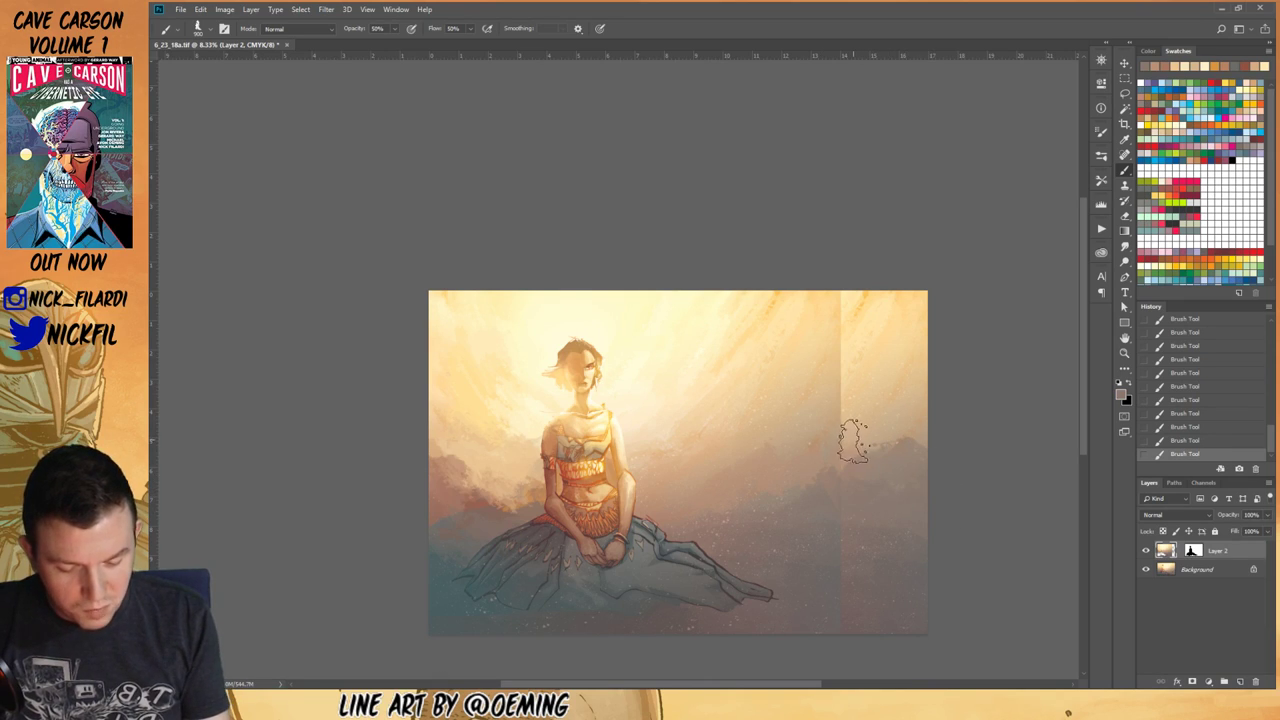
Step: Cover the seam's upper part with sampled tan and peach at 100% brush opacity, undoing a dark stray stroke
{"action": "left_click", "coordinate": [831, 391], "text": "alt"}
{"action": "mouse_move", "coordinate": [860, 413]}
{"action": "left_mouse_down"}
{"action": "mouse_move", "coordinate": [849, 426]}
{"action": "mouse_move", "coordinate": [916, 428]}
{"action": "left_mouse_up"}
{"action": "key", "text": "0"}
{"action": "mouse_move", "coordinate": [866, 319]}
{"action": "left_mouse_down"}
{"action": "mouse_move", "coordinate": [851, 311]}
{"action": "mouse_move", "coordinate": [846, 403]}
{"action": "mouse_move", "coordinate": [848, 348]}
{"action": "left_mouse_up"}
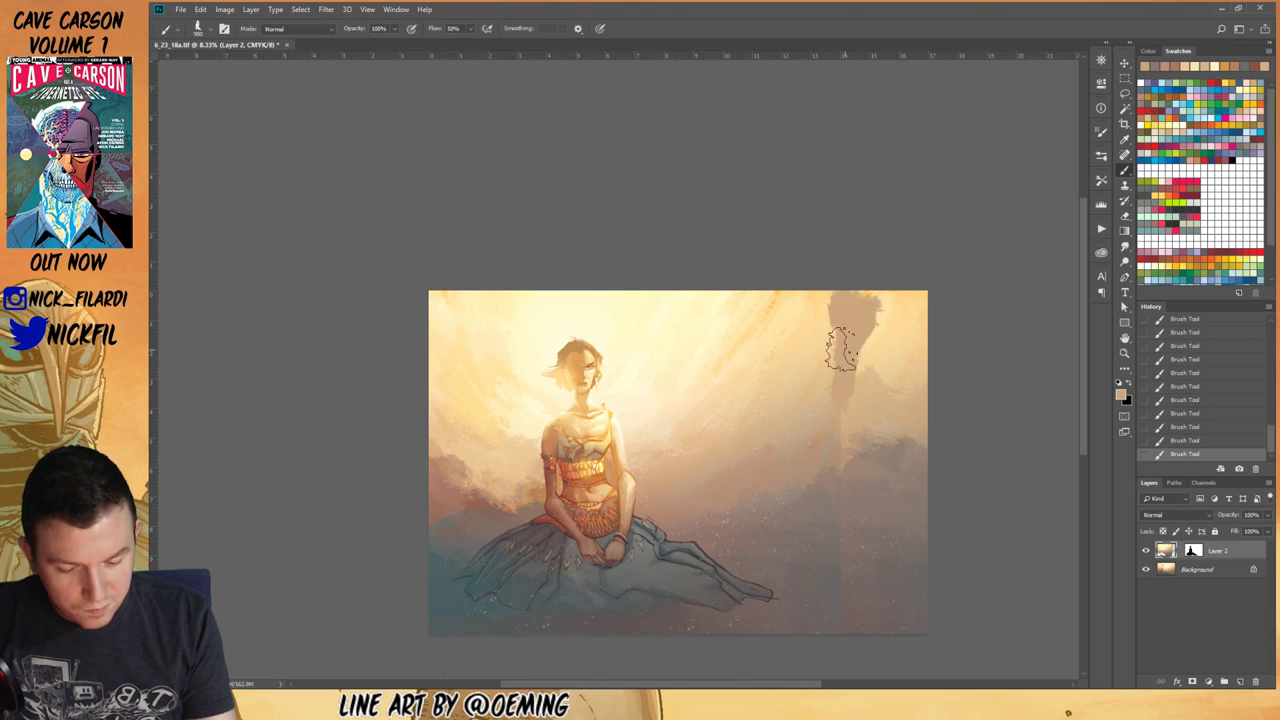
{"action": "key", "text": "ctrl+z"}
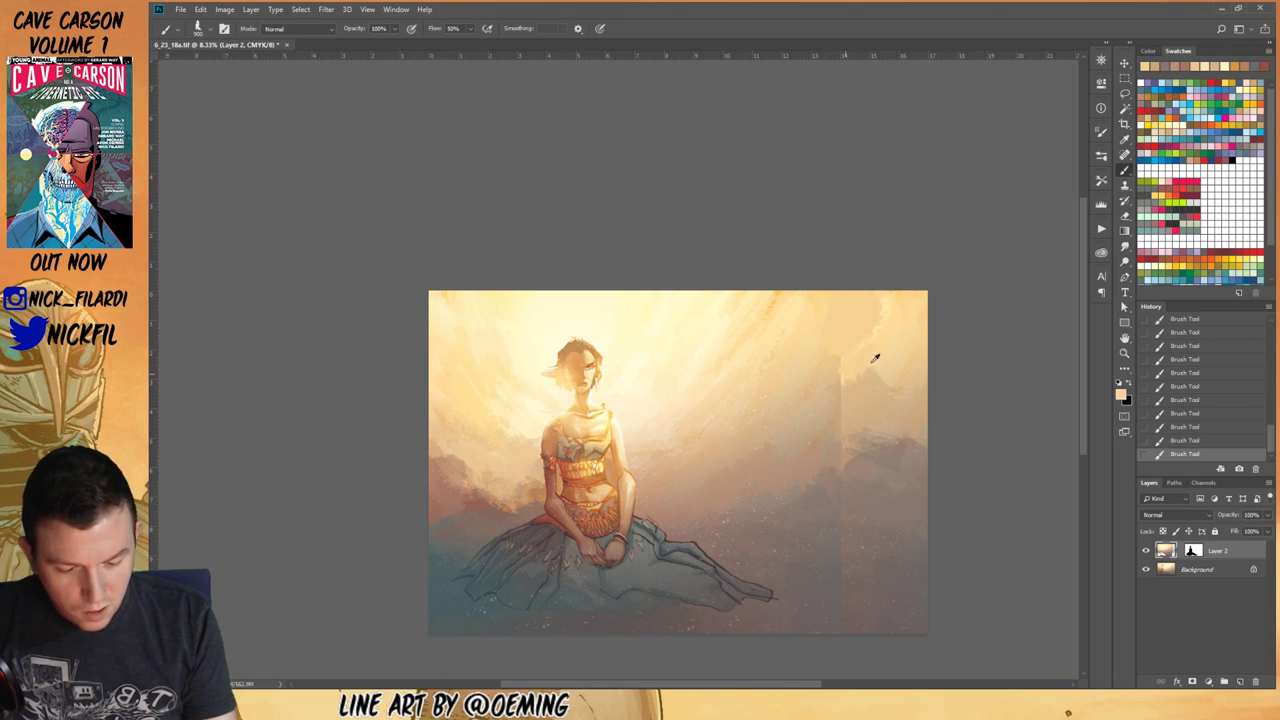
{"action": "left_click", "coordinate": [839, 363], "text": "alt"}
{"action": "mouse_move", "coordinate": [839, 365]}
{"action": "left_mouse_down"}
{"action": "mouse_move", "coordinate": [883, 367]}
{"action": "mouse_move", "coordinate": [917, 383]}
{"action": "left_mouse_up"}
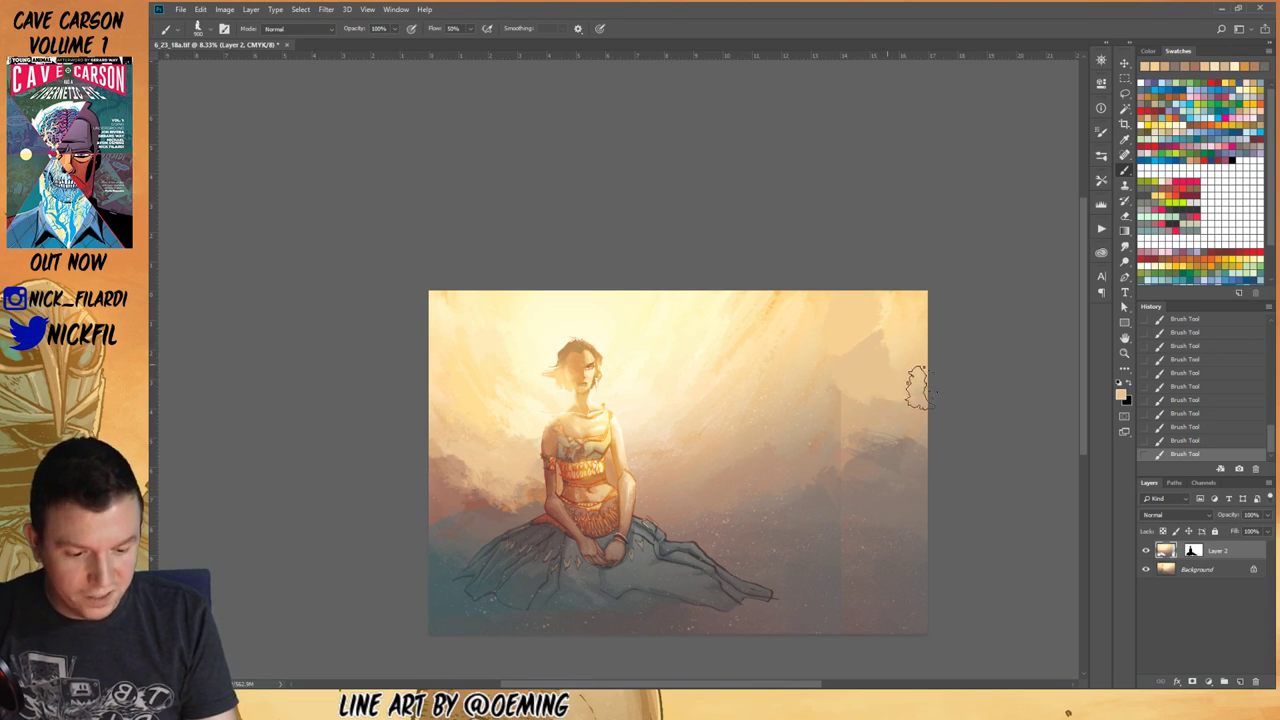
Step: Set the brush opacity to 50% and blend sampled sky tones over the seam and the upper-right clouds
{"action": "left_click", "coordinate": [906, 305], "text": "alt"}
{"action": "key", "text": "5"}
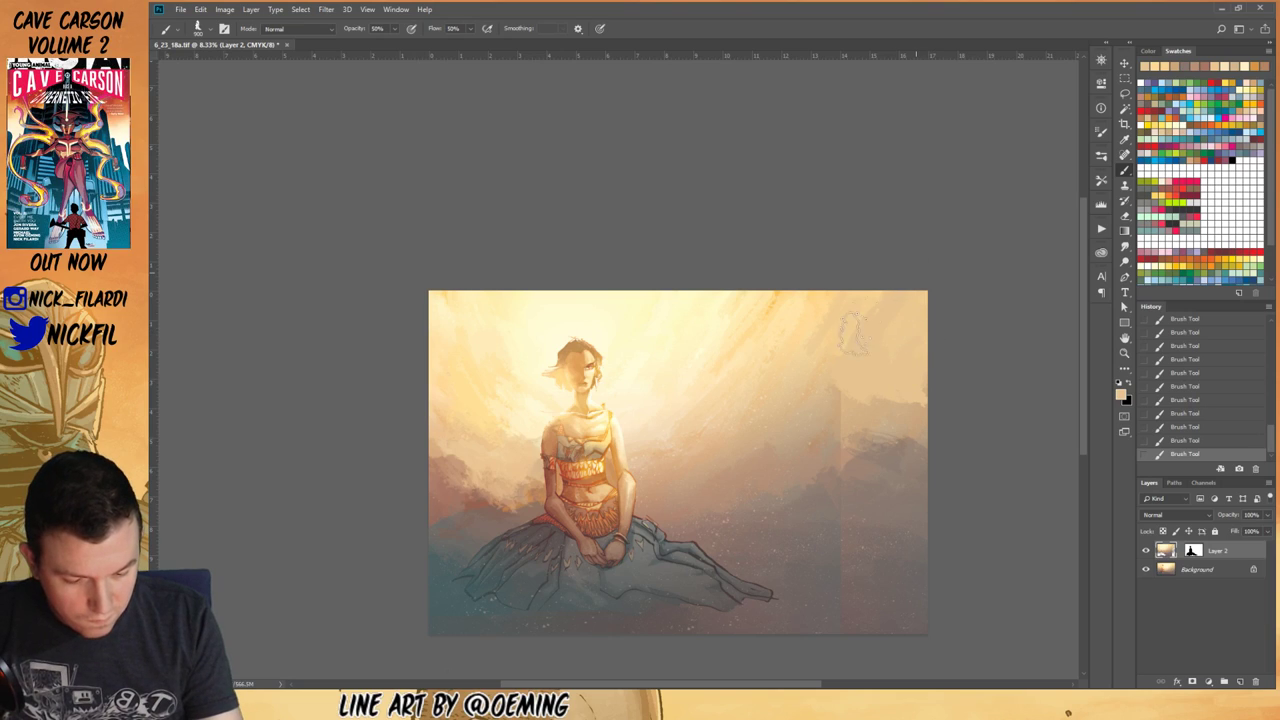
{"action": "mouse_move", "coordinate": [885, 373]}
{"action": "left_mouse_down"}
{"action": "mouse_move", "coordinate": [840, 420]}
{"action": "mouse_move", "coordinate": [871, 439]}
{"action": "mouse_move", "coordinate": [834, 446]}
{"action": "mouse_move", "coordinate": [852, 391]}
{"action": "mouse_move", "coordinate": [805, 456]}
{"action": "left_mouse_up"}
{"action": "left_click", "coordinate": [836, 404], "text": "alt"}
{"action": "left_click", "coordinate": [838, 408], "text": "alt"}
{"action": "left_click", "coordinate": [846, 410], "text": "alt"}
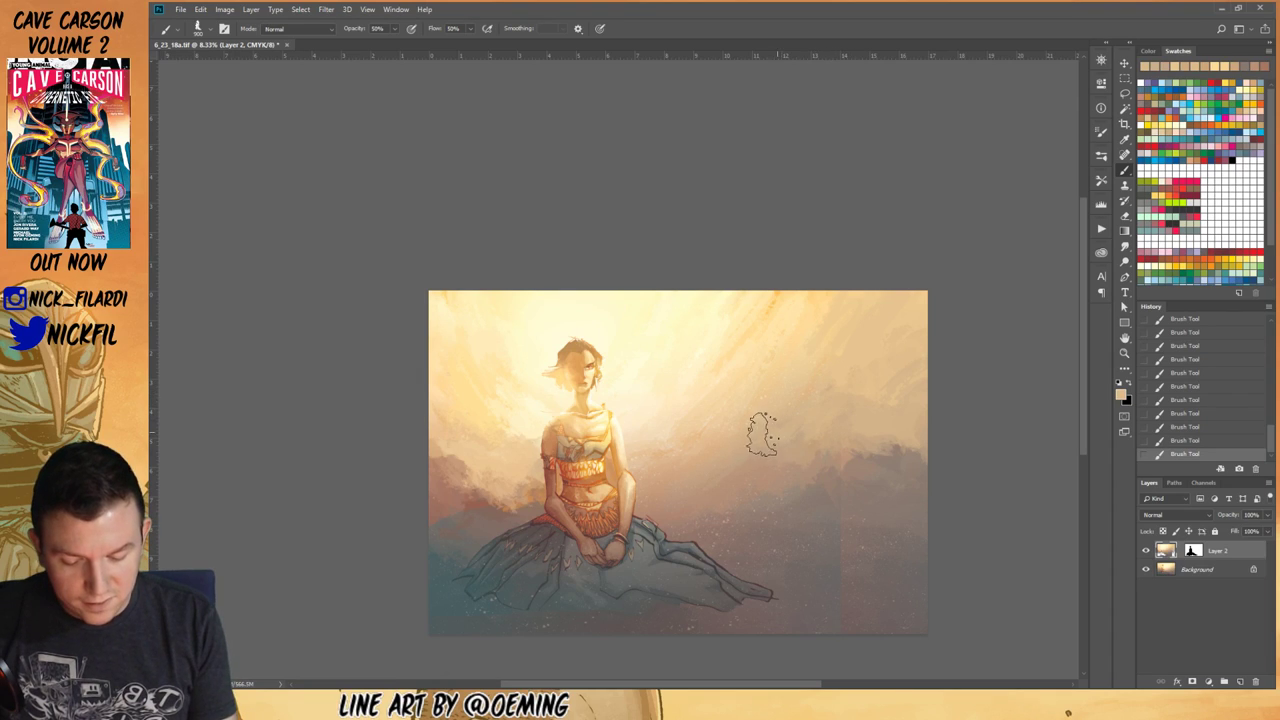
Step: Blend sampled mauve and grey tones over the lower part of the seam right of the figure, reducing brush opacity from 100% to 50%
{"action": "key", "text": "z"}
{"action": "left_click", "coordinate": [812, 498], "text": "alt"}
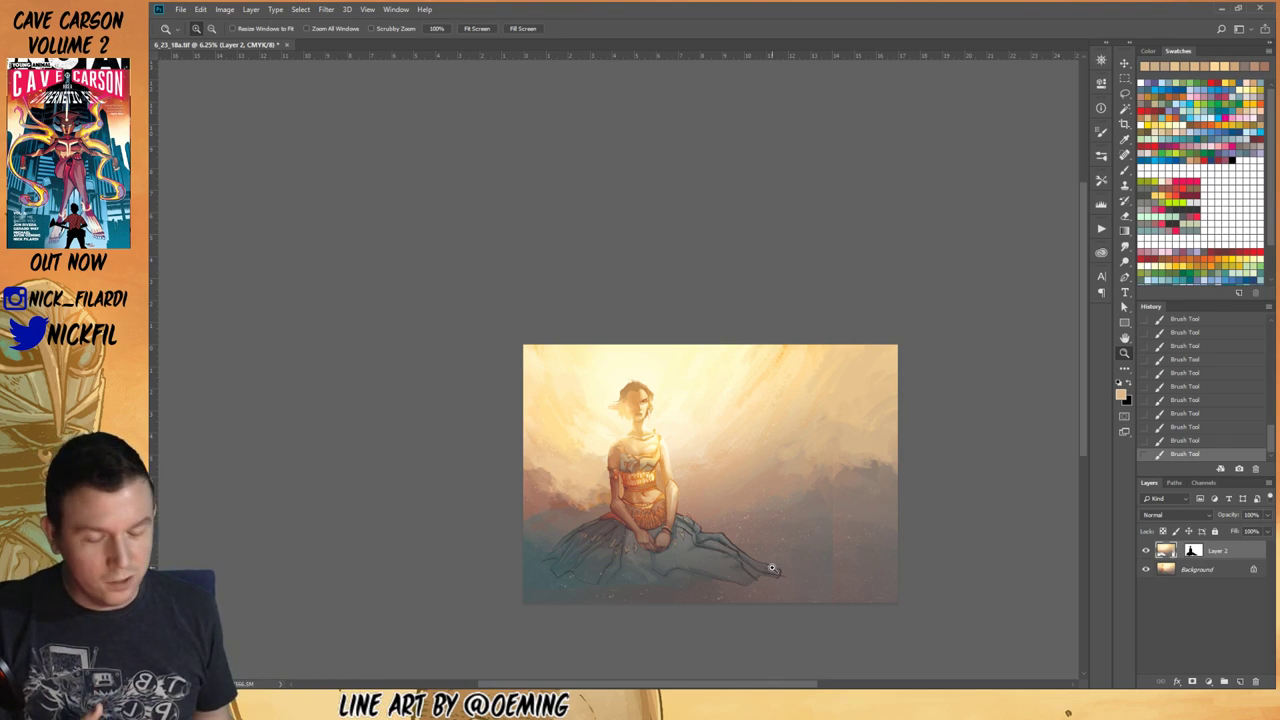
{"action": "left_click", "coordinate": [1124, 172]}
{"action": "left_click", "coordinate": [851, 472], "text": "alt"}
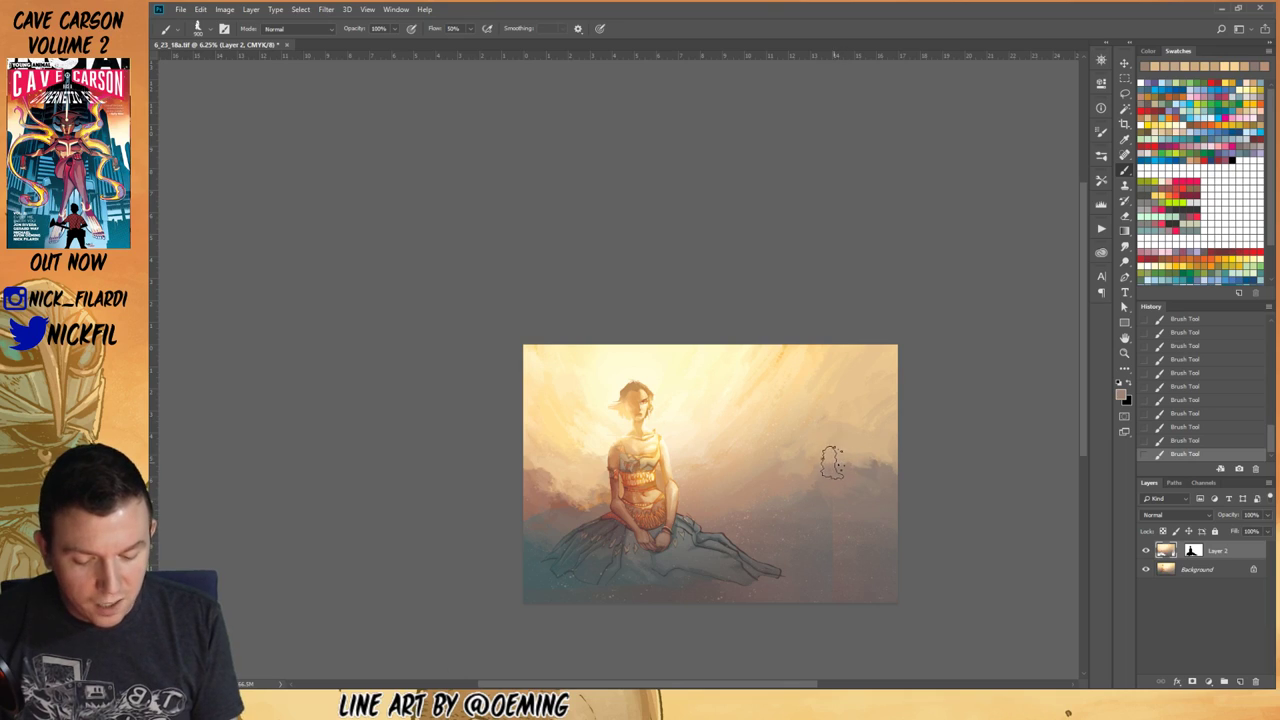
{"action": "left_click", "coordinate": [829, 515], "text": "alt"}
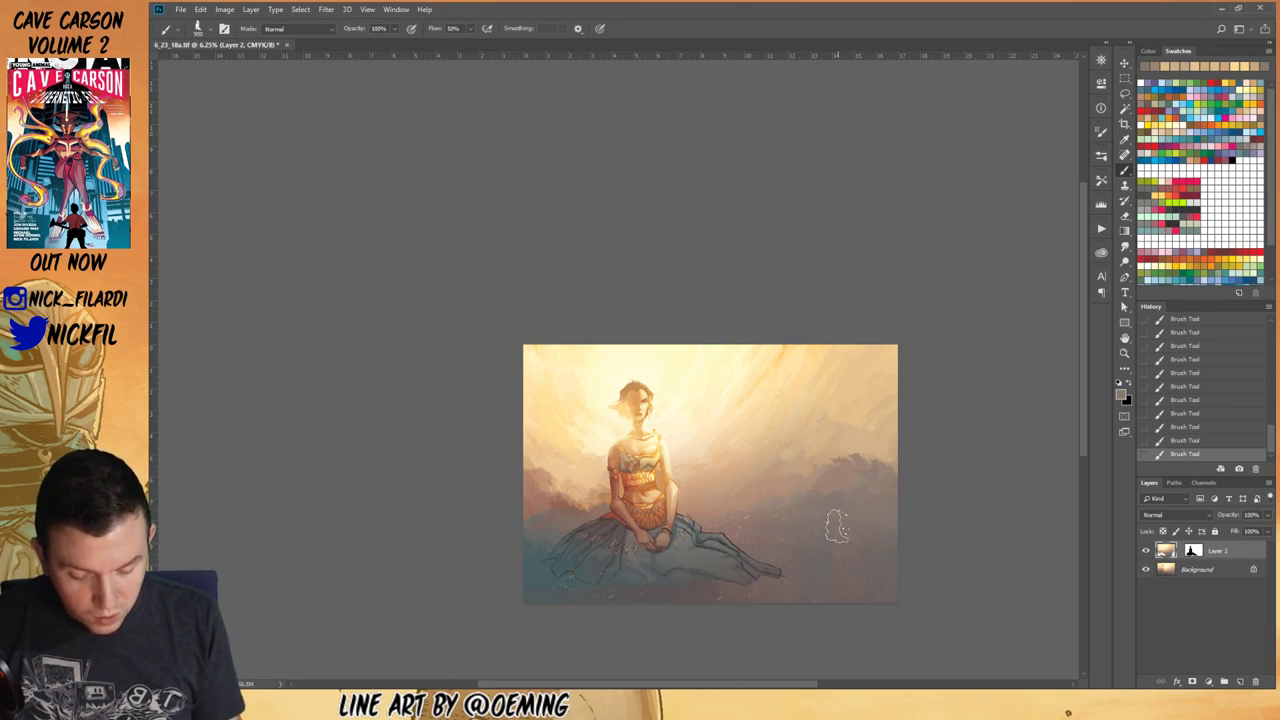
{"action": "left_click", "coordinate": [856, 567], "text": "alt"}
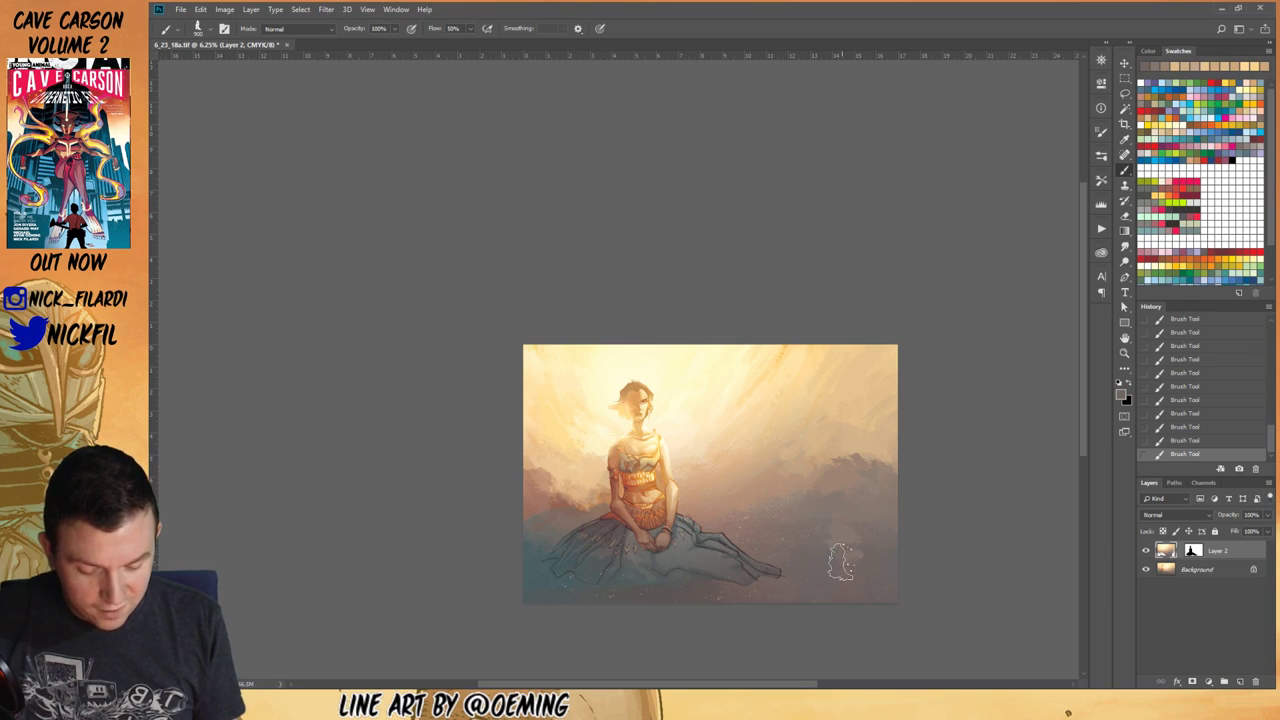
{"action": "key", "text": "5"}
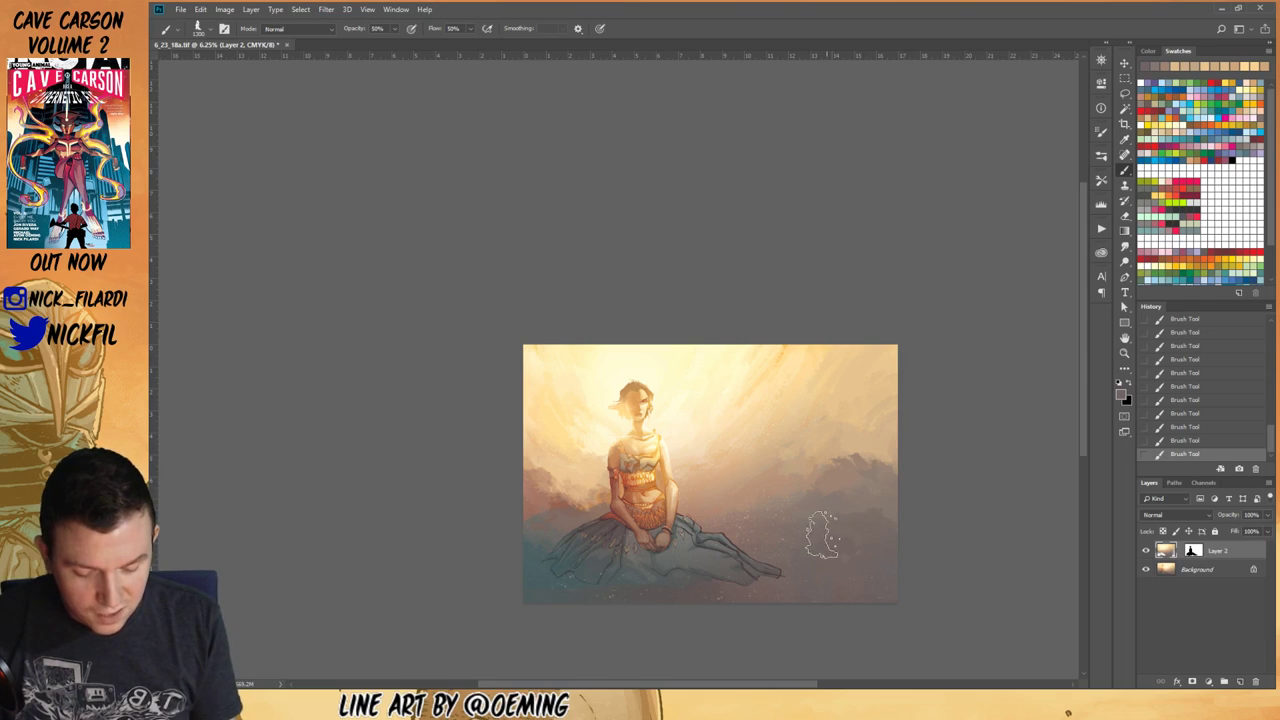
{"action": "left_click", "coordinate": [830, 596], "text": "alt"}
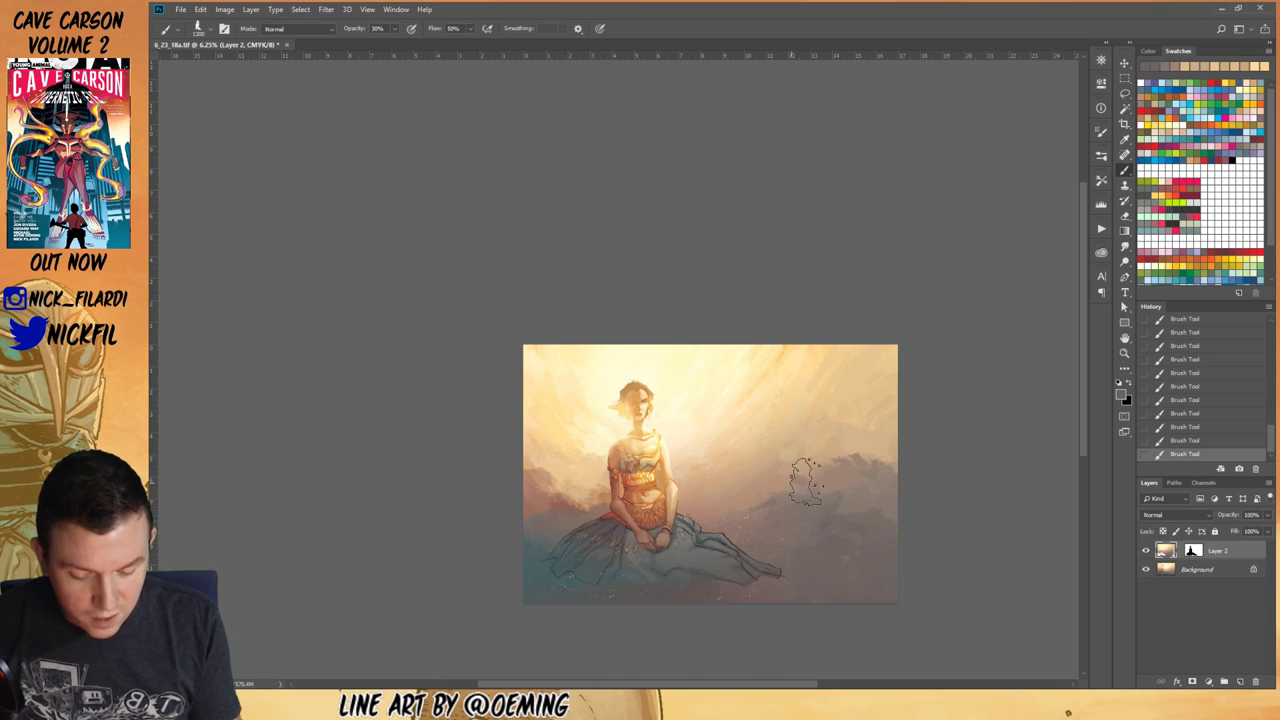
Step: Build up the cloud bank at the canvas's right edge with sampled grey and mauve tones, finishing at 50% brush opacity
{"action": "key", "text": "0"}
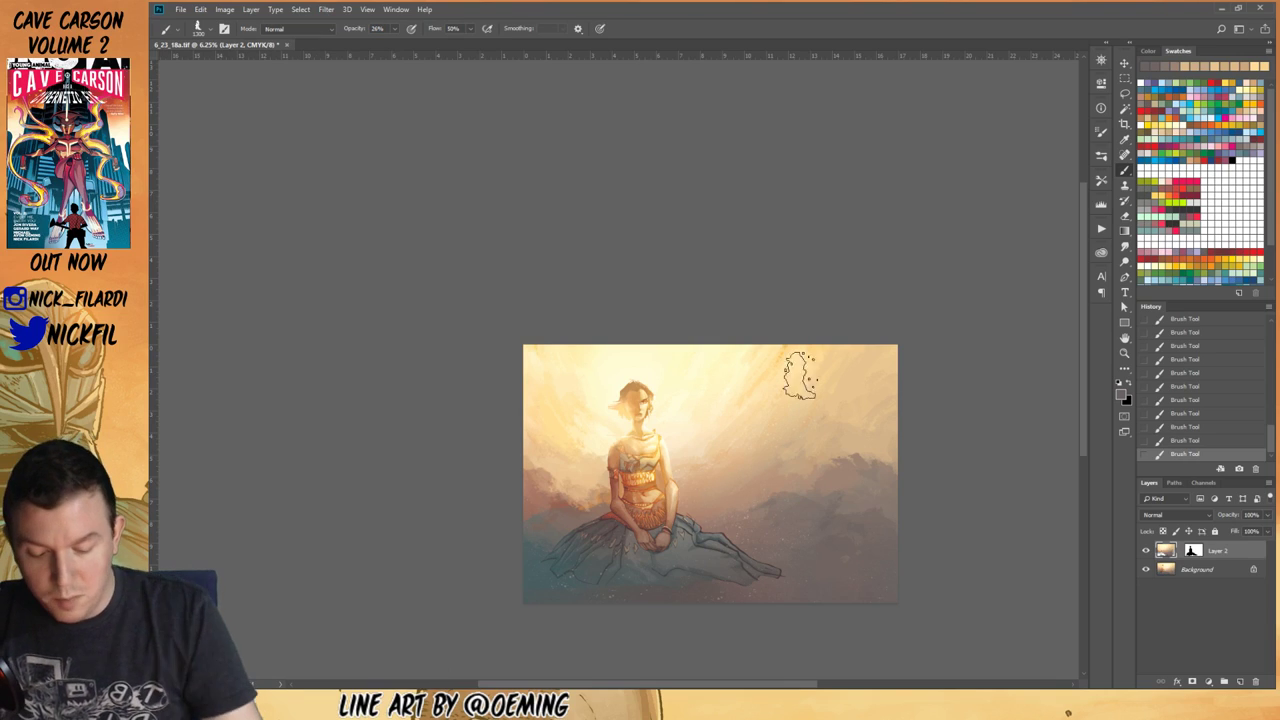
{"action": "left_click", "coordinate": [790, 483], "text": "alt"}
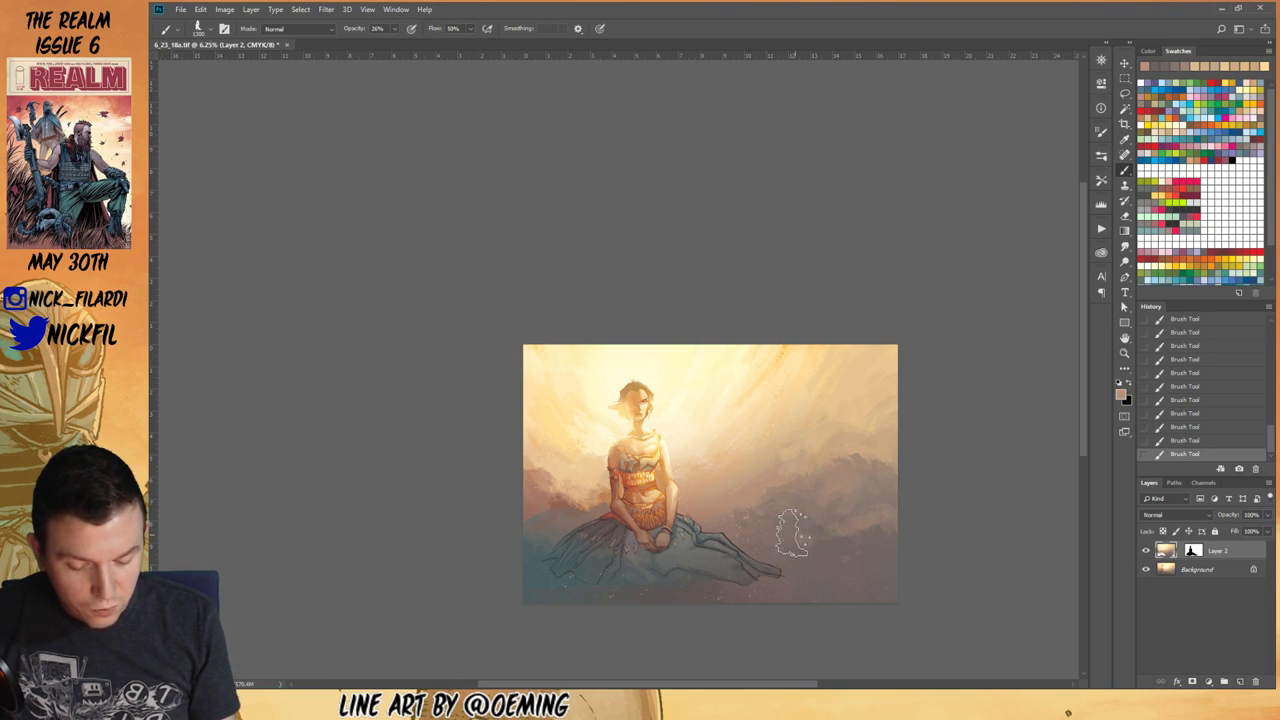
{"action": "key", "text": "0"}
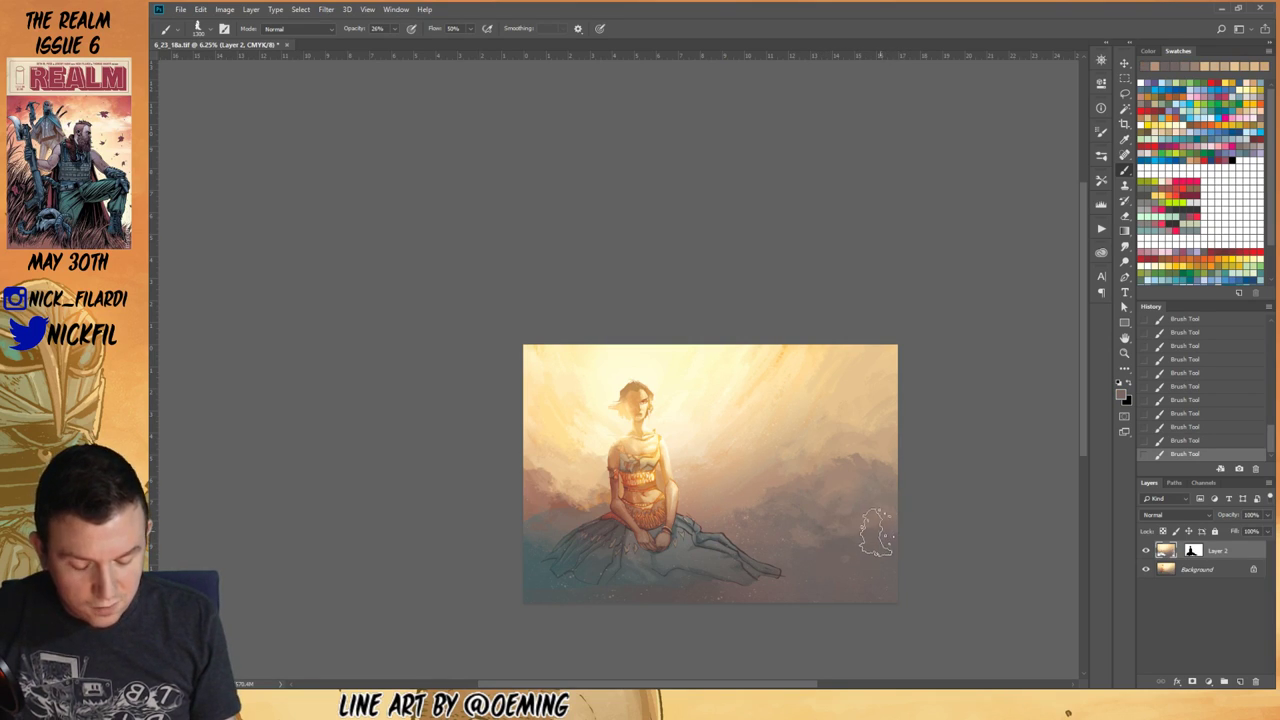
{"action": "left_click_drag", "start_coordinate": [857, 495], "coordinate": [895, 492]}
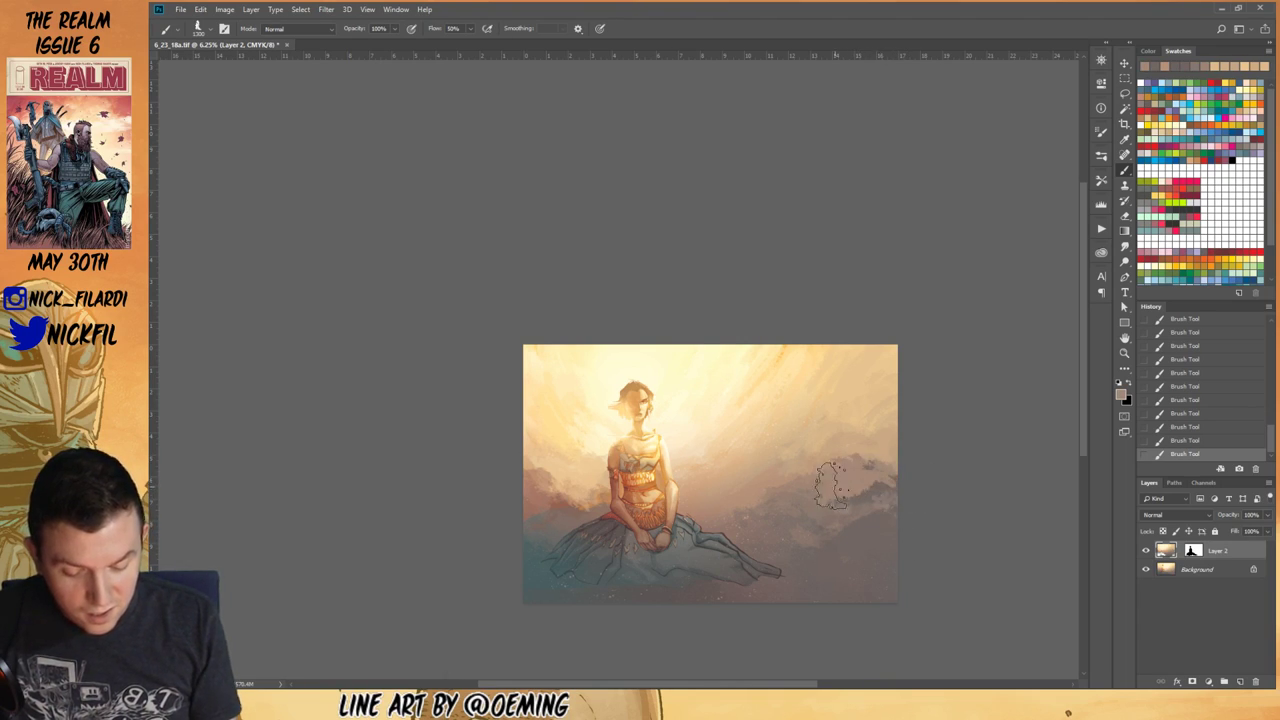
{"action": "key", "text": "5"}
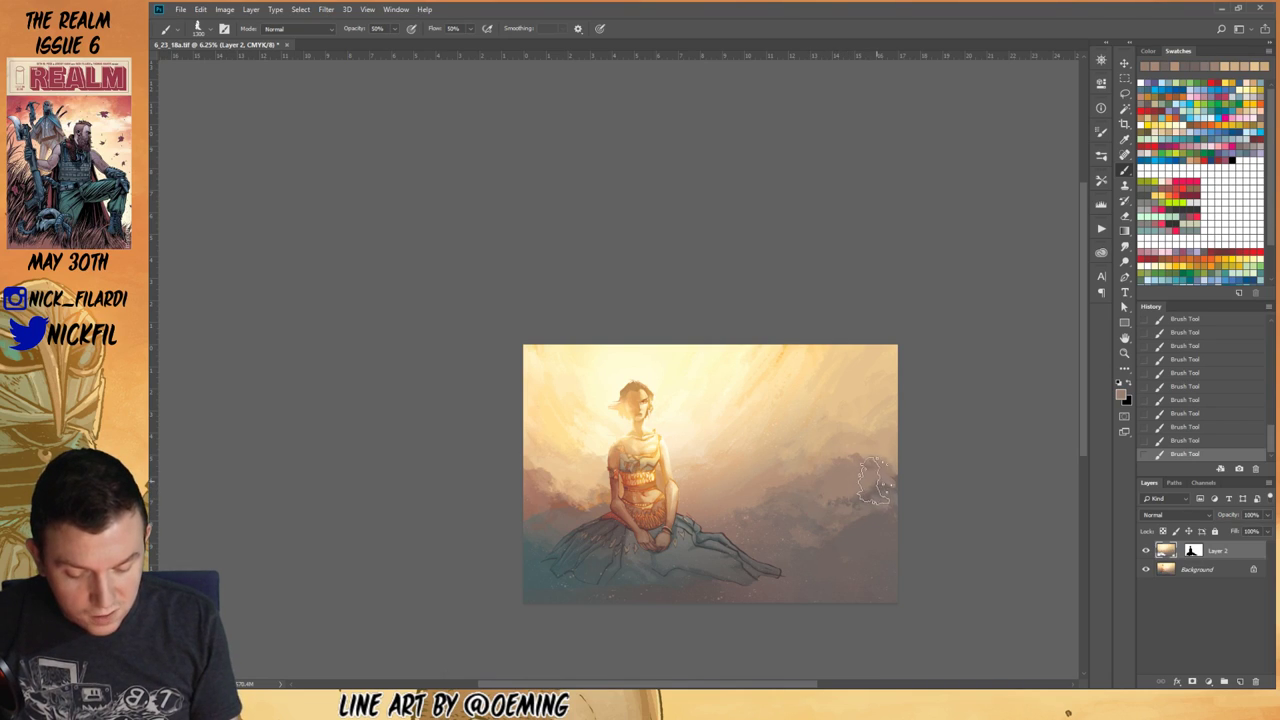
{"action": "left_click", "coordinate": [881, 481], "text": "alt"}
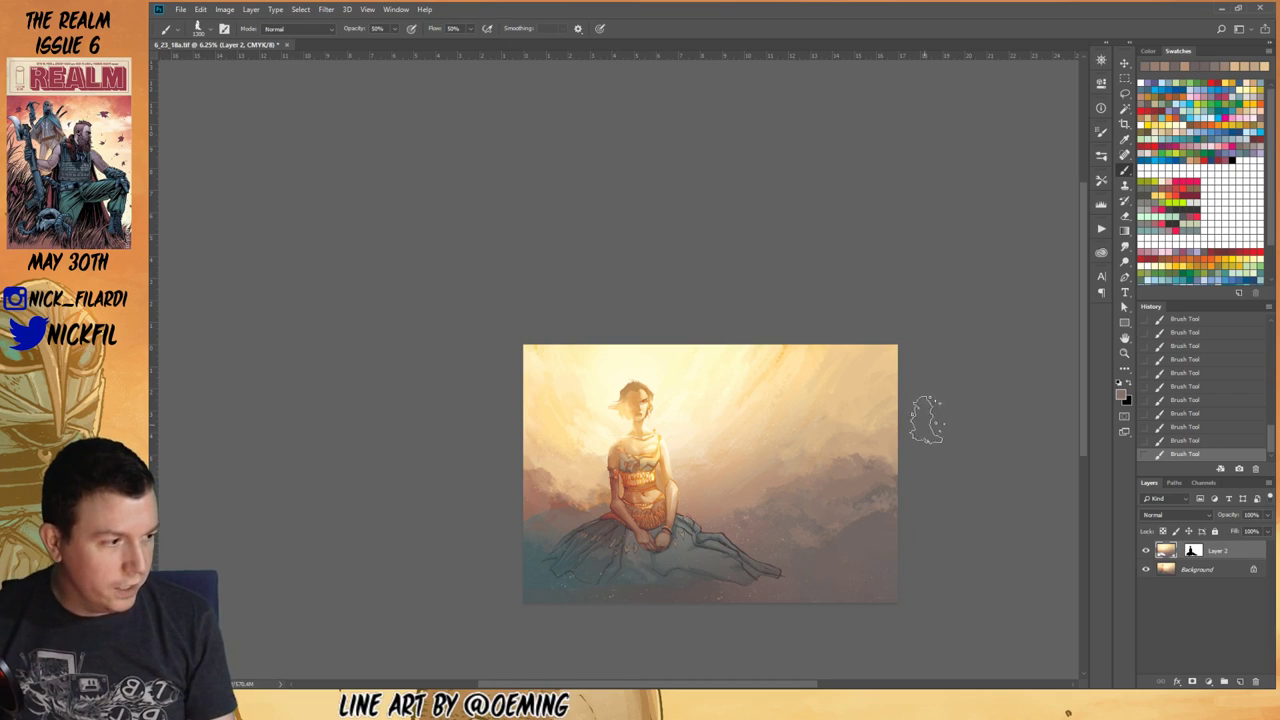
{"action": "left_click", "coordinate": [889, 487], "text": "alt"}
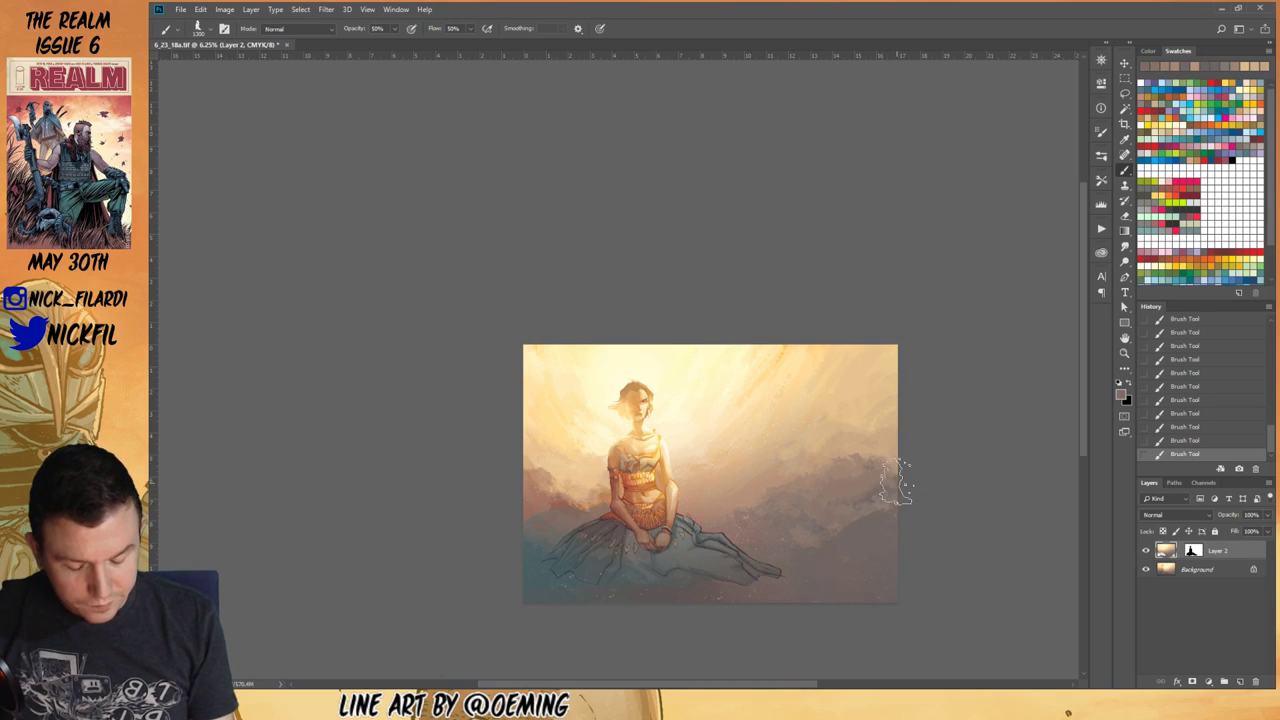
Step: Step back two brush strokes and repaint the muted clouds just right of the figure's waist with sampled tones at 50% opacity
{"action": "left_click_drag", "start_coordinate": [752, 489], "coordinate": [718, 497]}
{"action": "left_click", "coordinate": [1188, 440]}
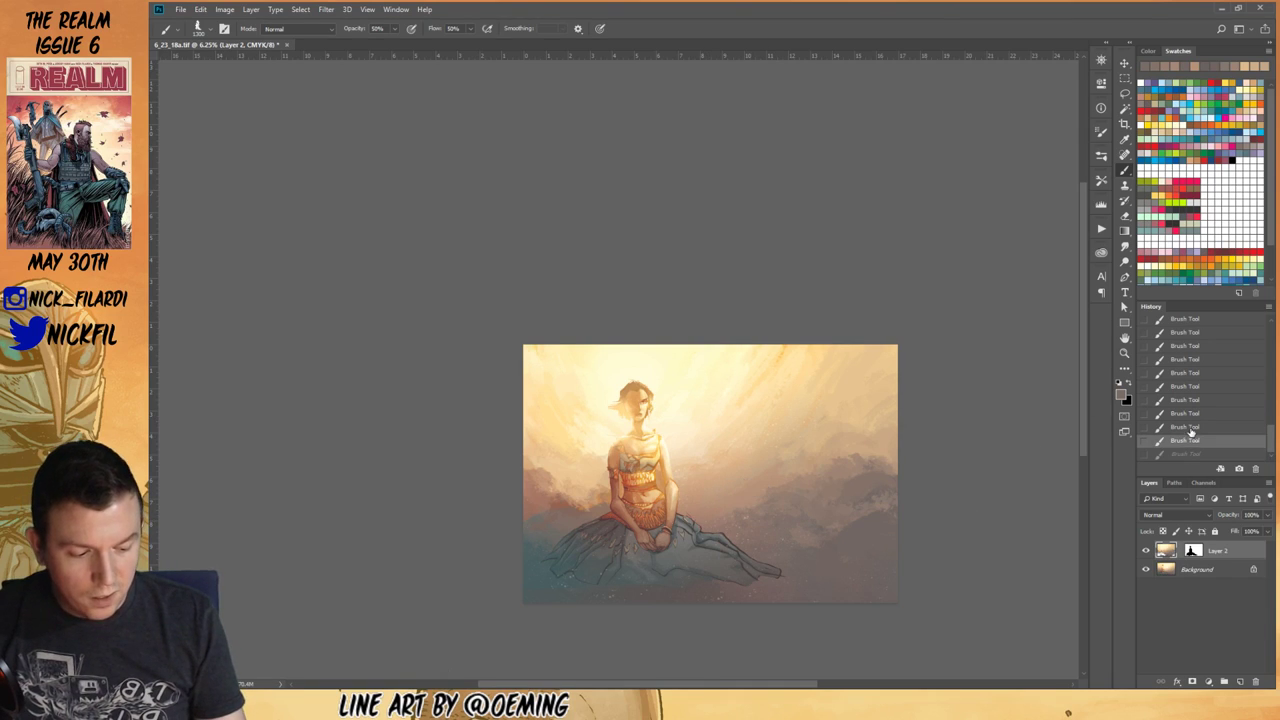
{"action": "left_click", "coordinate": [1188, 427]}
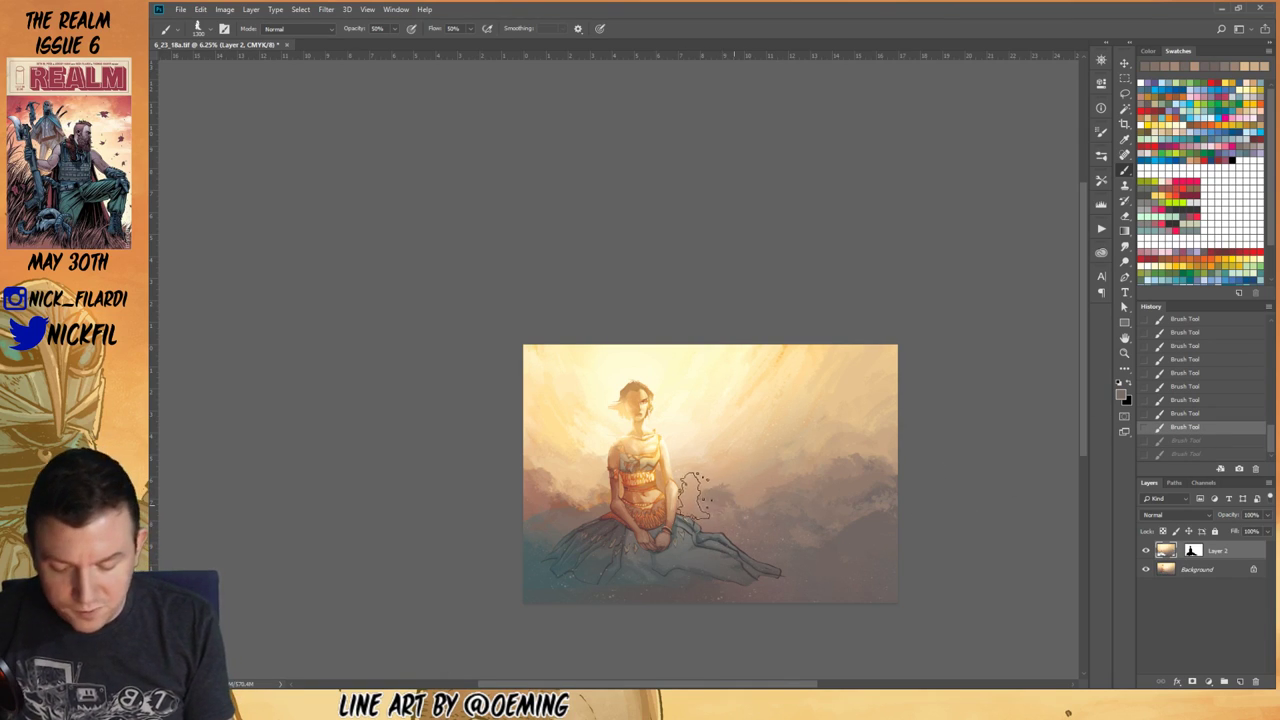
{"action": "left_click", "coordinate": [680, 505]}
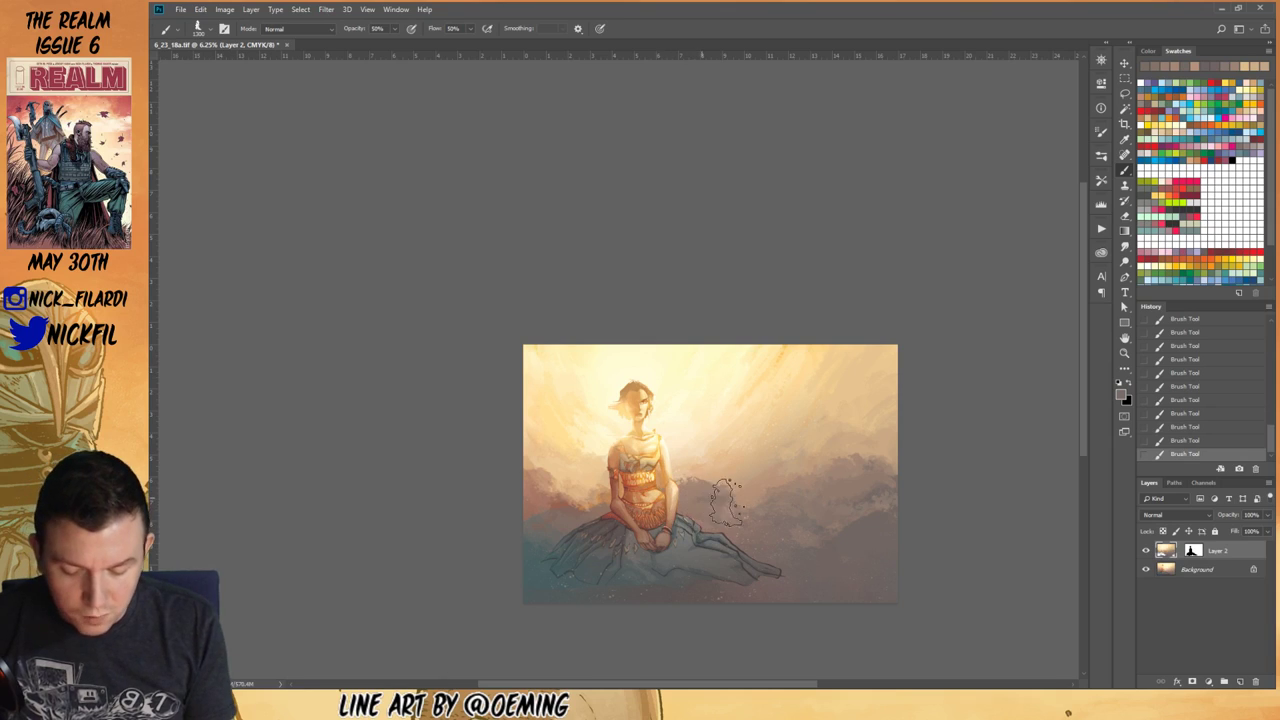
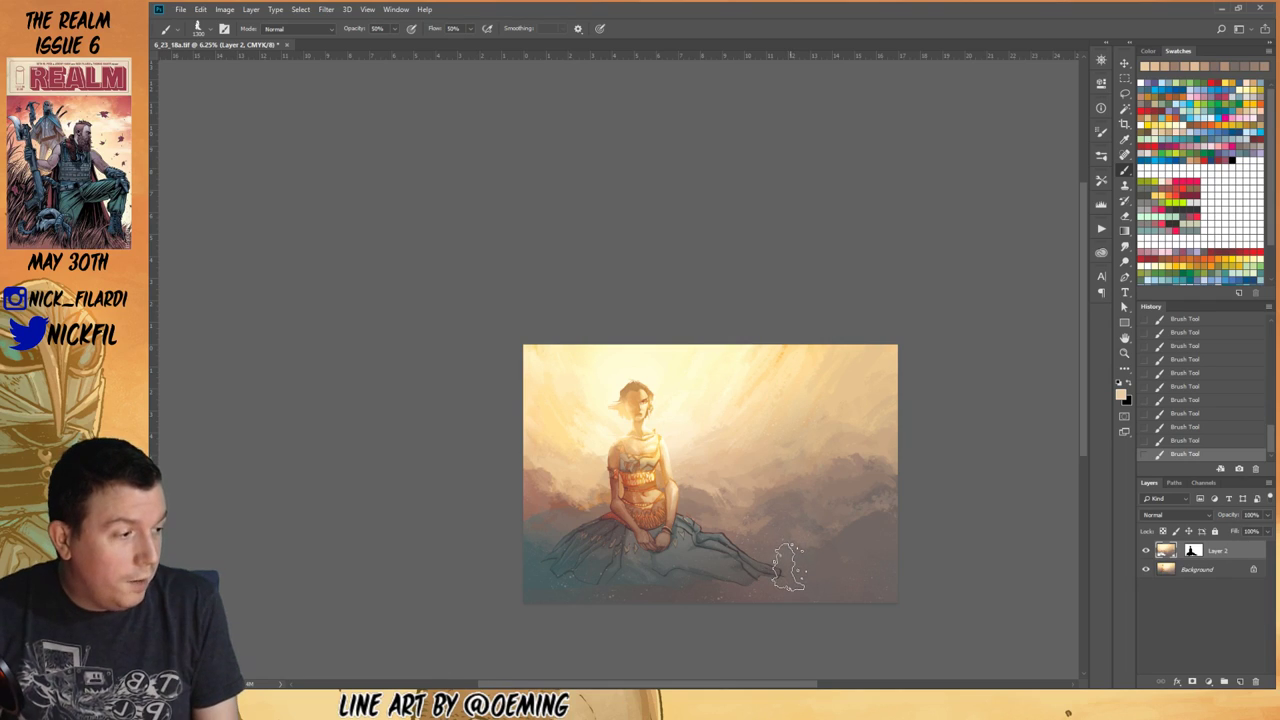
{"action": "left_click", "coordinate": [790, 478], "text": "alt"}
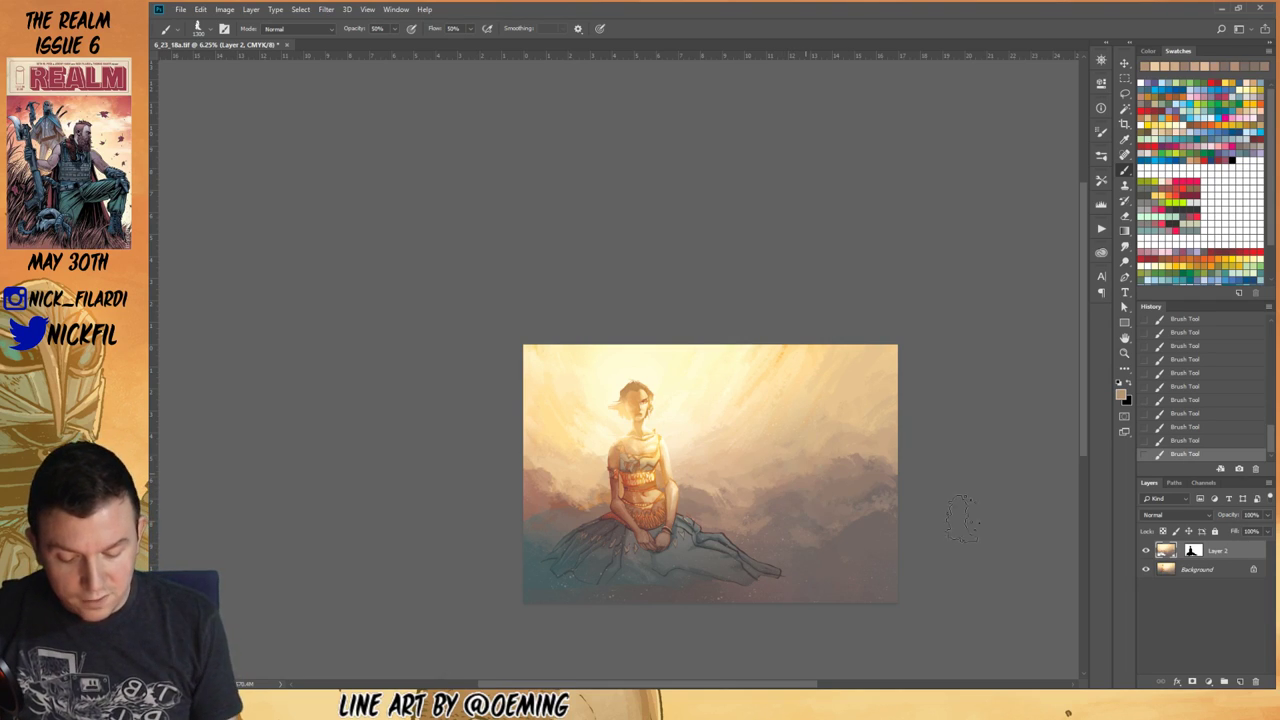
Step: Undo a trial linear gradient and soften the lower-right clouds with radial foreground-to-transparent gradients in a sampled muted tone
{"action": "left_click", "coordinate": [1124, 351]}
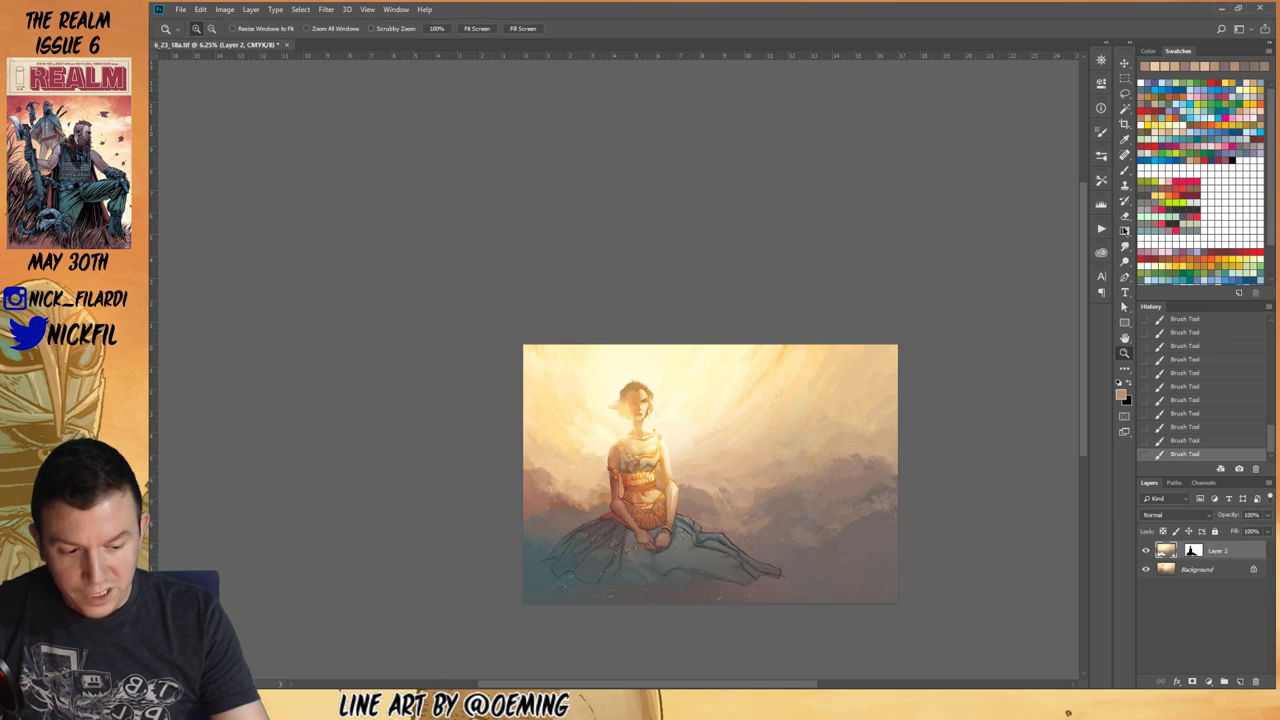
{"action": "left_click", "coordinate": [1124, 230]}
{"action": "left_click_drag", "start_coordinate": [1002, 563], "coordinate": [1002, 563]}
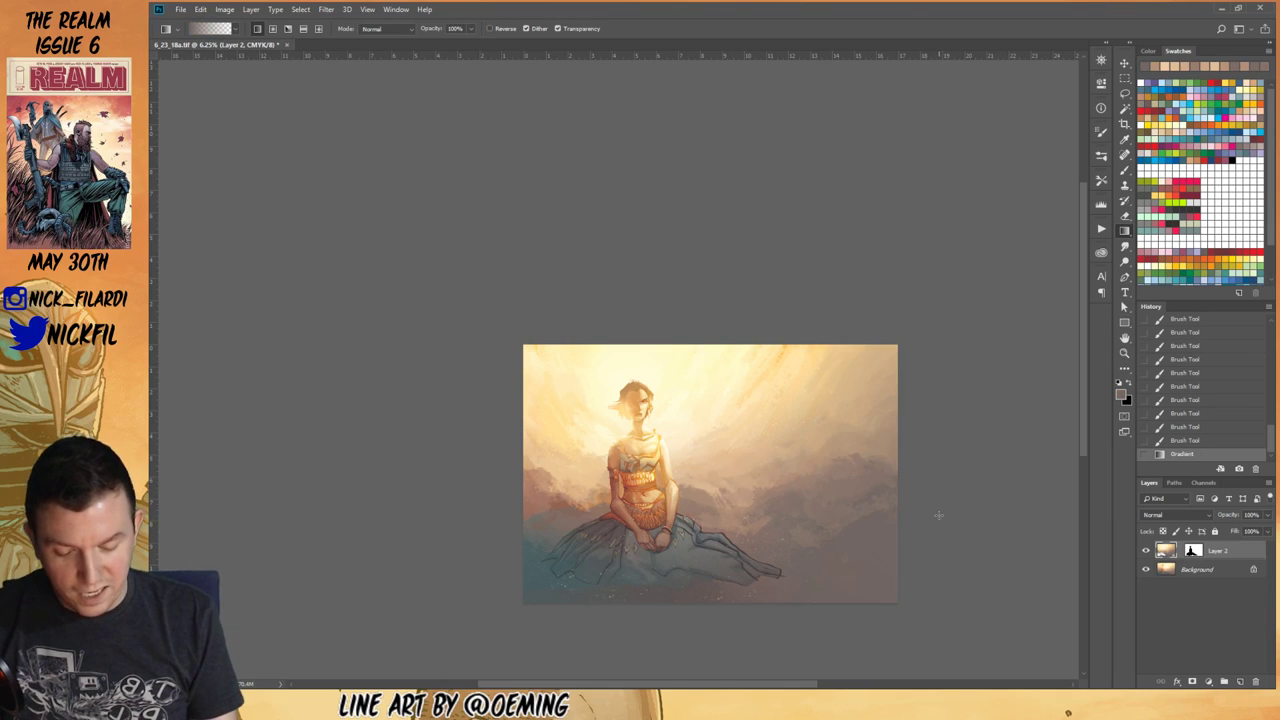
{"action": "key", "text": "ctrl+z"}
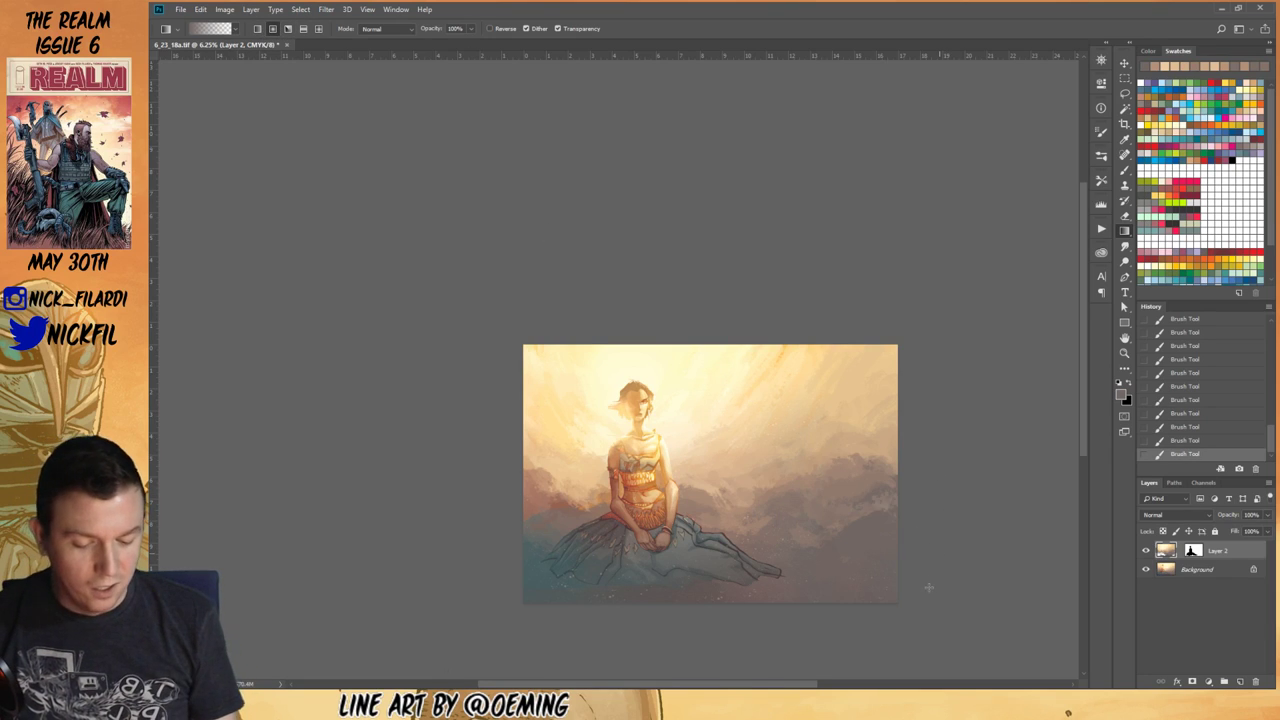
{"action": "key", "text": "ctrl+z"}
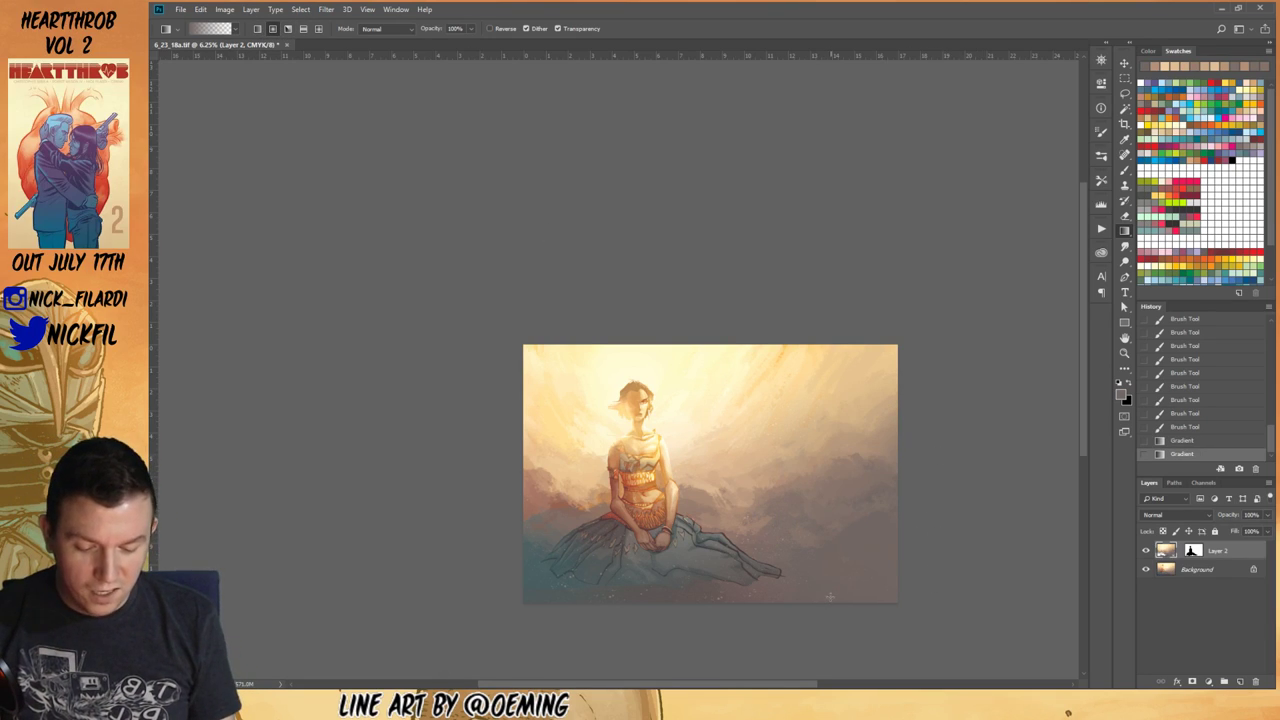
Step: Tint the clouds and lower area left of the figure with radial gradients in sampled tones, undoing the reddish-brown one
{"action": "left_click_drag", "start_coordinate": [562, 455], "coordinate": [560, 458]}
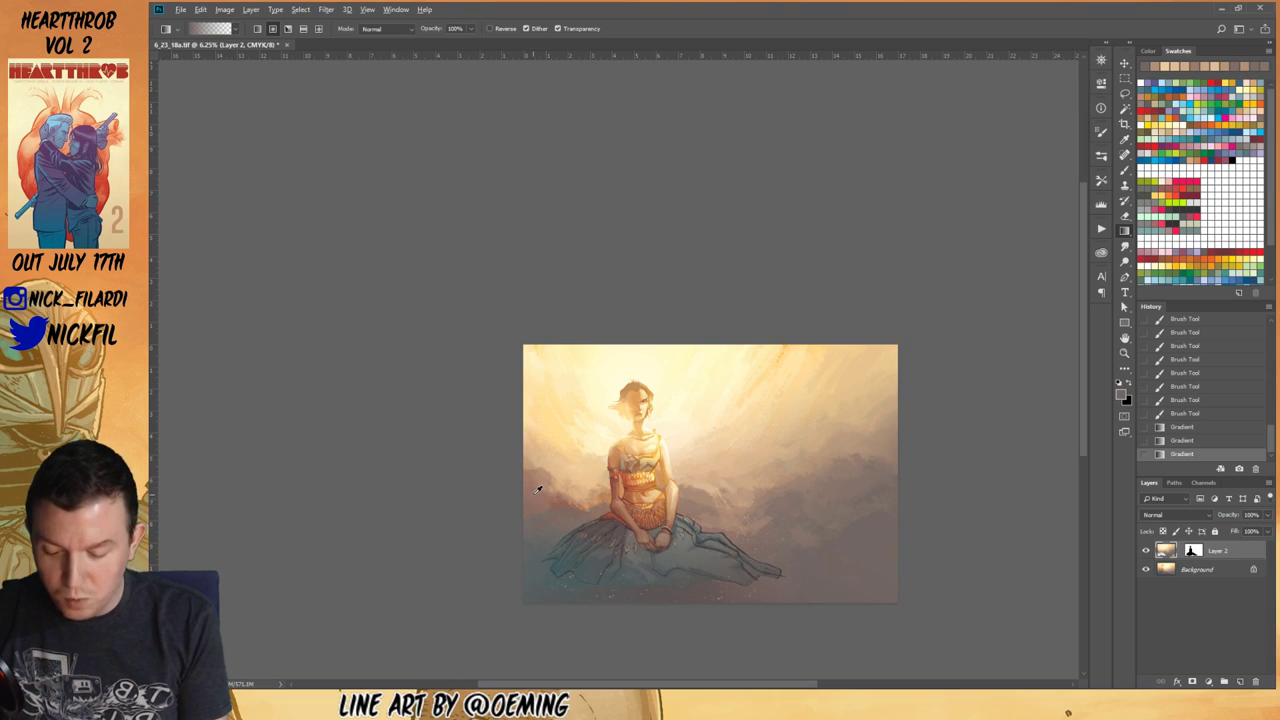
{"action": "left_click", "coordinate": [538, 491], "text": "alt"}
{"action": "left_click_drag", "start_coordinate": [467, 515], "coordinate": [467, 516]}
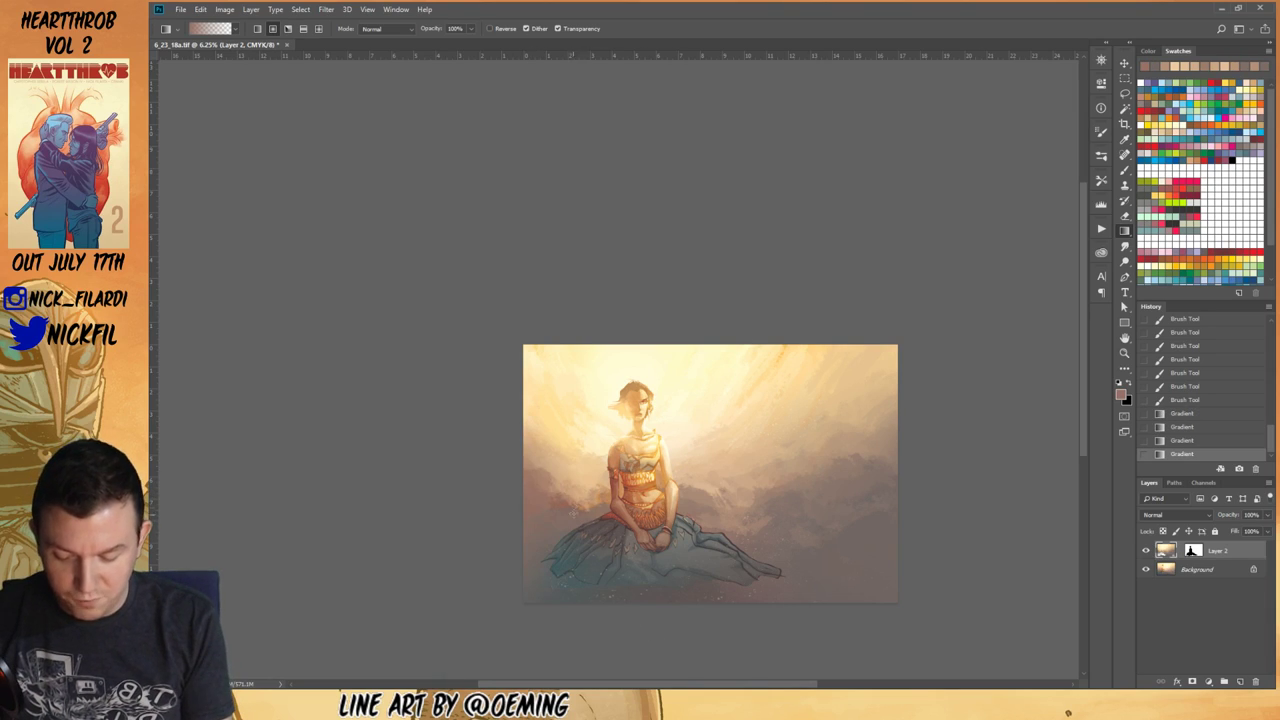
{"action": "key", "text": "ctrl+z"}
{"action": "left_click", "coordinate": [579, 593], "text": "alt"}
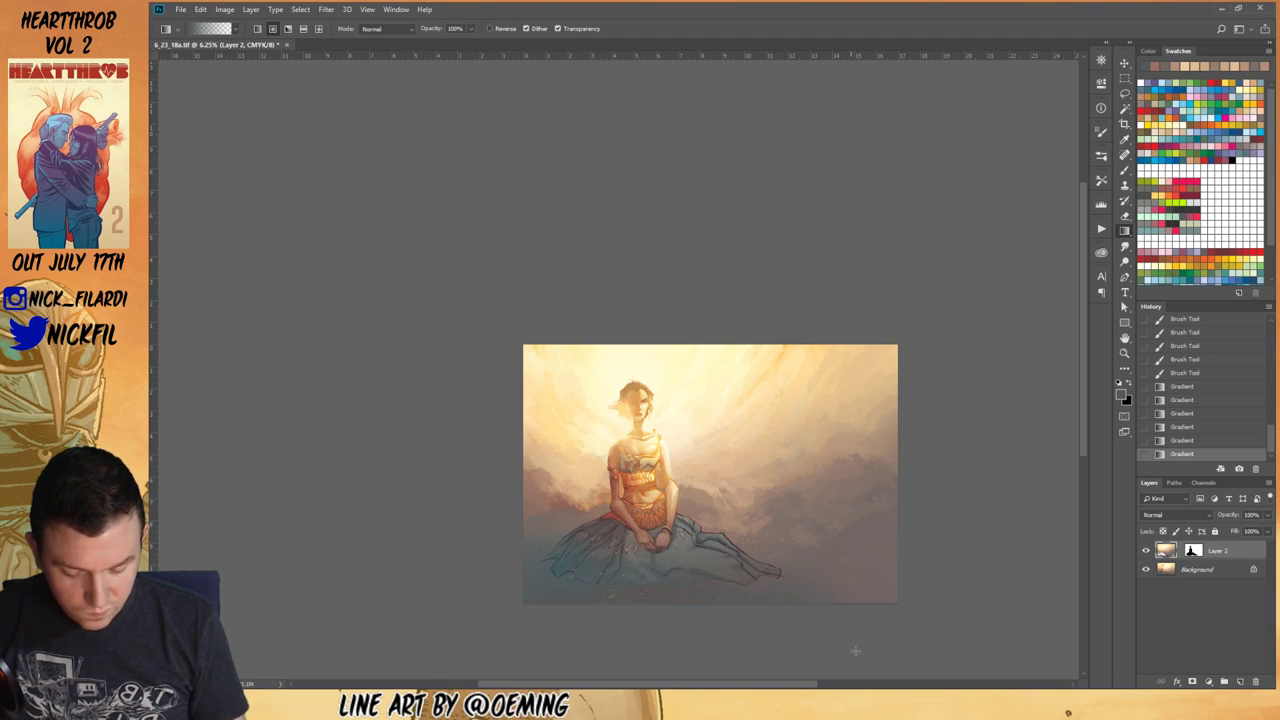
Step: Add a new empty layer above the masked background layer
{"action": "left_click", "coordinate": [1224, 574]}
{"action": "left_click", "coordinate": [1224, 552]}
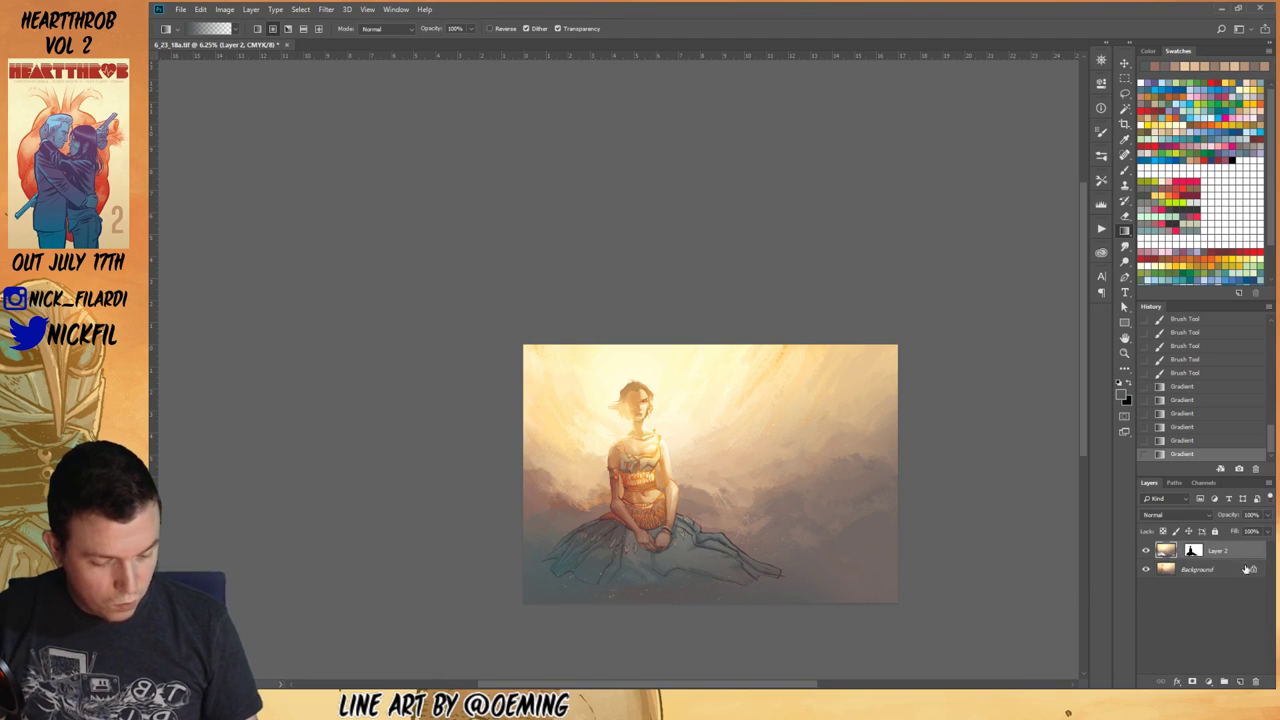
{"action": "left_click", "coordinate": [1240, 681]}
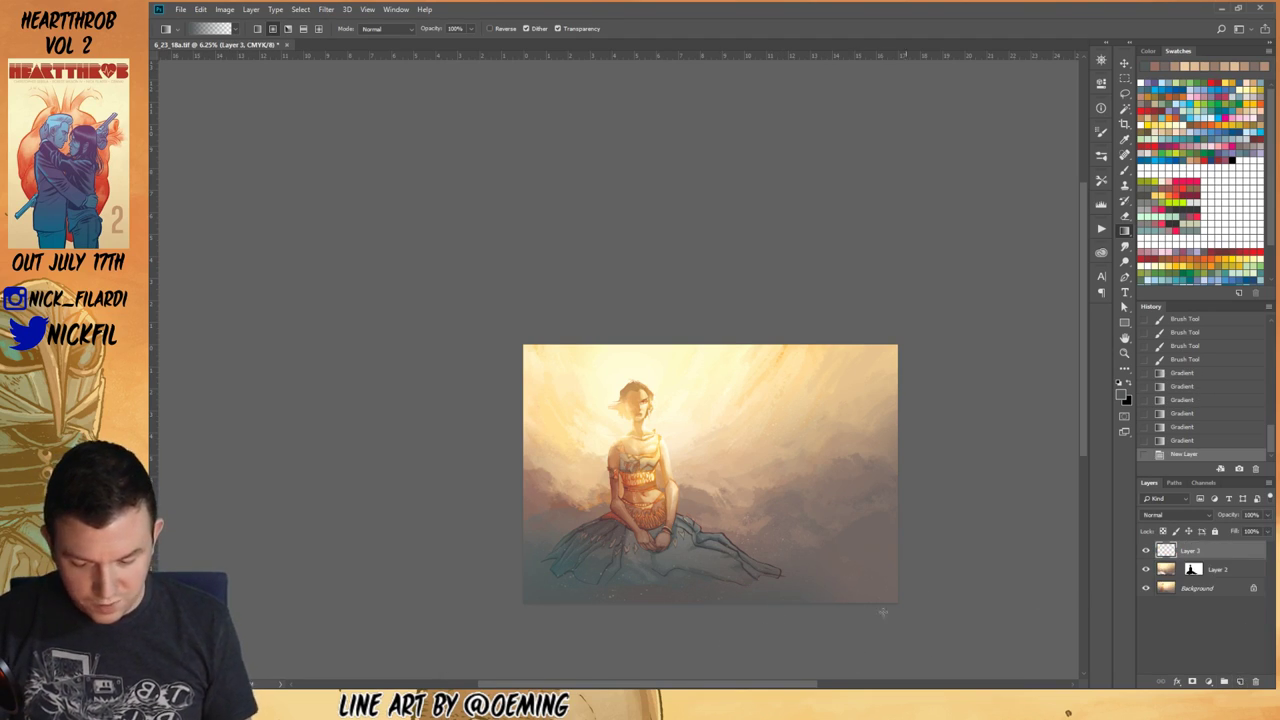
{"action": "left_click", "coordinate": [1124, 172]}
{"action": "left_click", "coordinate": [730, 625]}
{"action": "left_click", "coordinate": [1124, 185]}
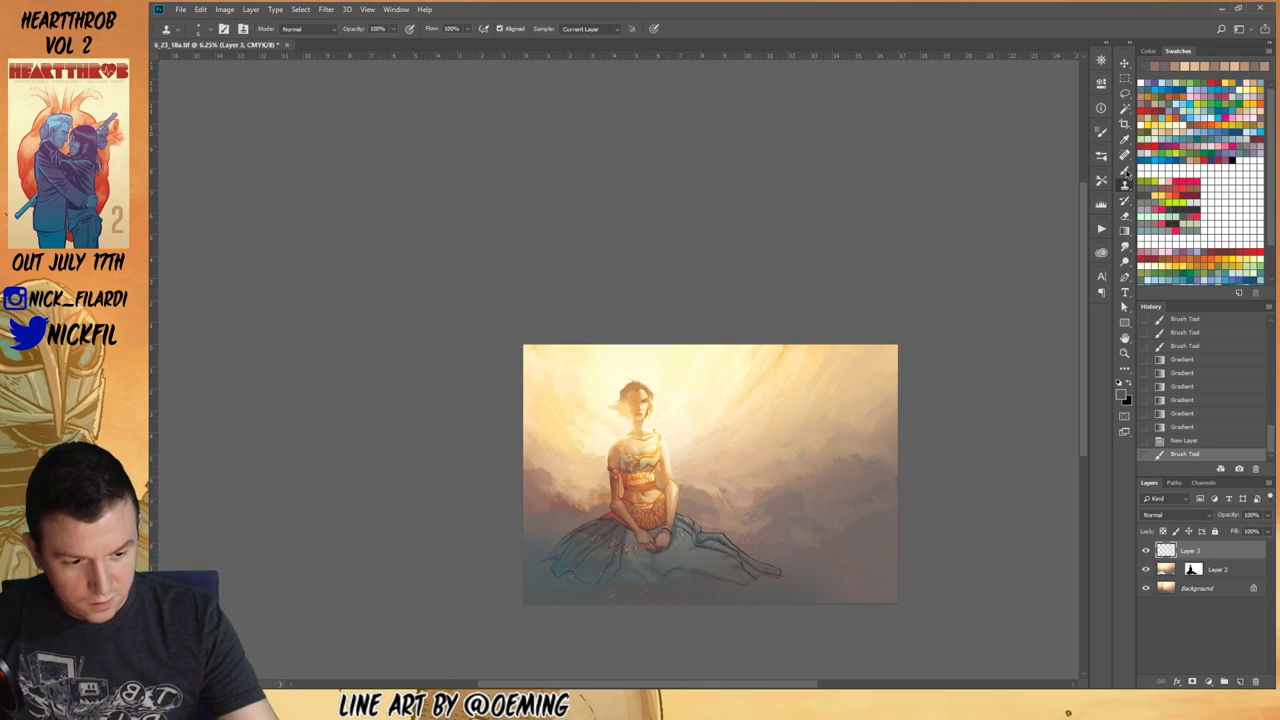
Step: Lay dark grey radial gradients along the bottom edge and lower-left corner on the new layer, fading the skirt's base into haze
{"action": "left_click", "coordinate": [1124, 230]}
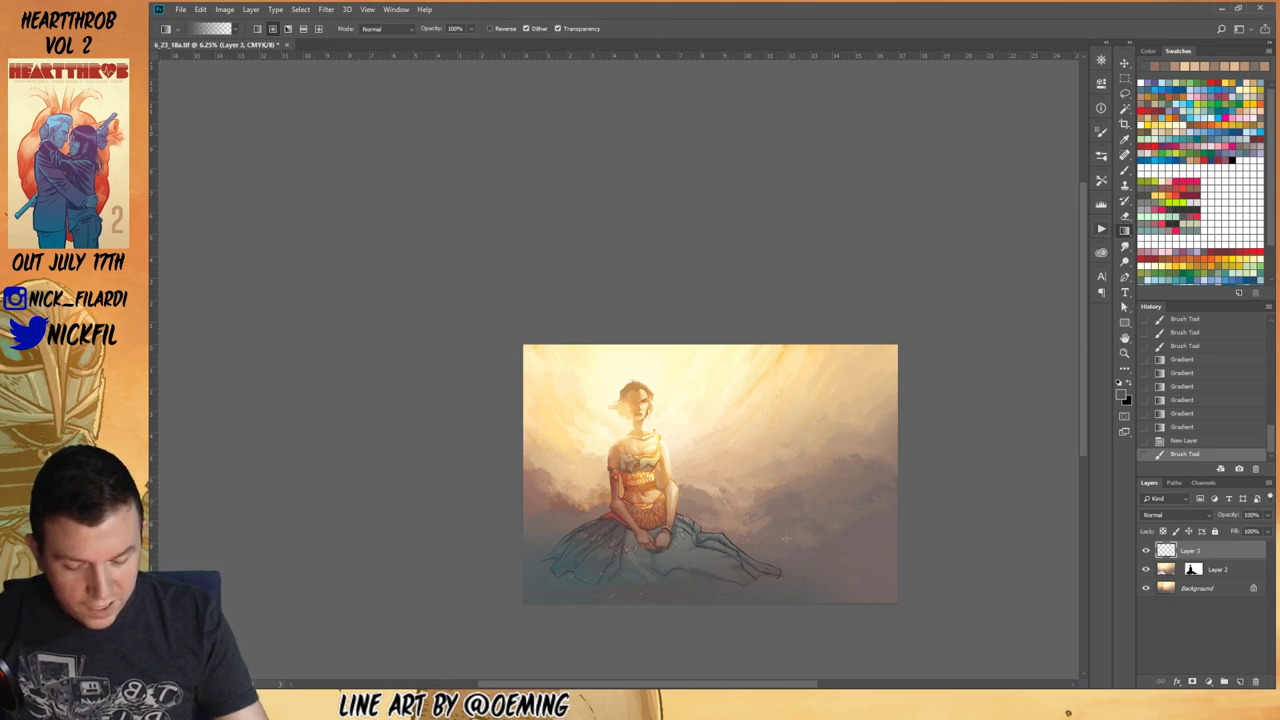
{"action": "left_click_drag", "start_coordinate": [757, 653], "coordinate": [757, 653]}
{"action": "key", "text": "ctrl+z"}
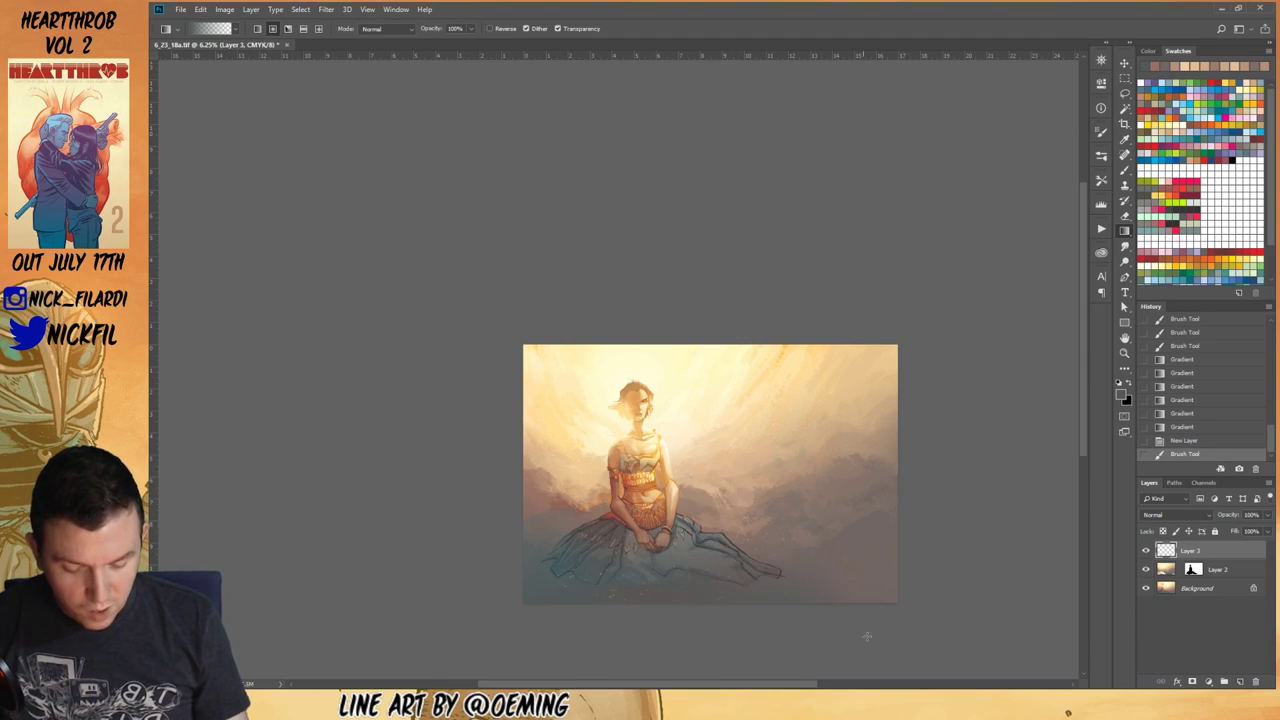
{"action": "left_click_drag", "start_coordinate": [978, 632], "coordinate": [978, 632]}
{"action": "left_click_drag", "start_coordinate": [726, 652], "coordinate": [726, 652]}
{"action": "left_click_drag", "start_coordinate": [690, 571], "coordinate": [660, 637]}
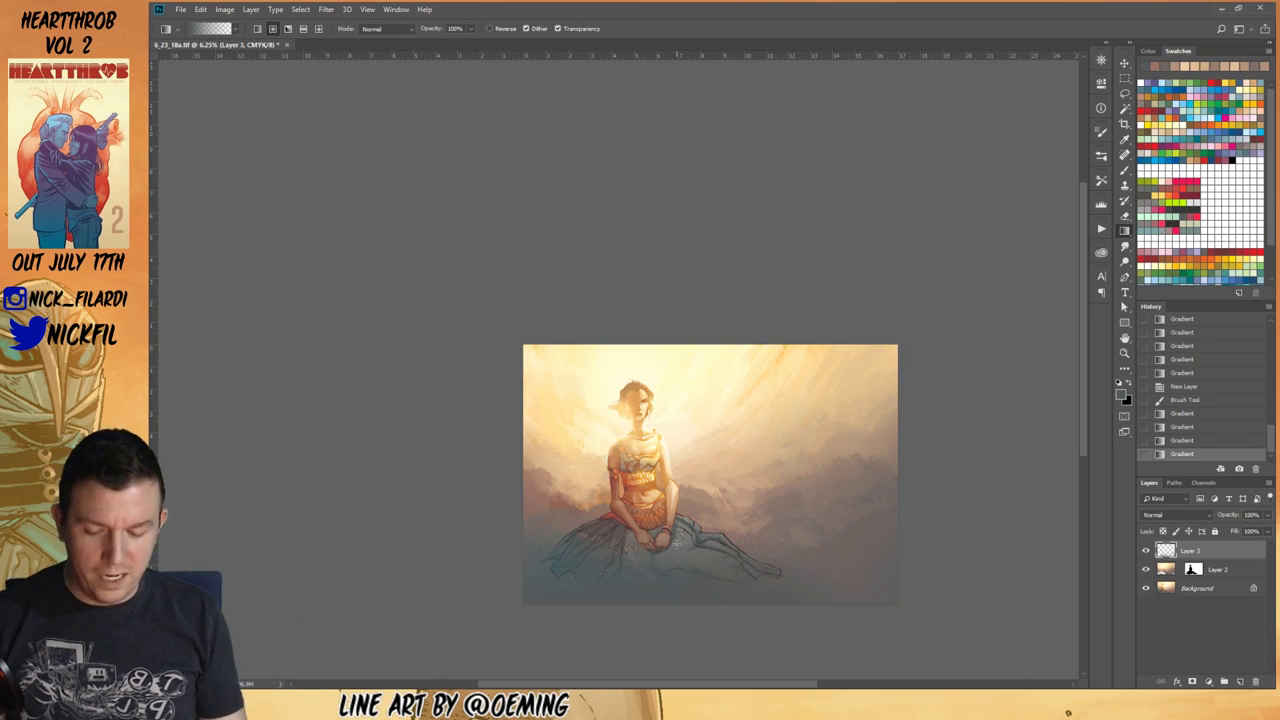
{"action": "left_click_drag", "start_coordinate": [490, 610], "coordinate": [586, 466]}
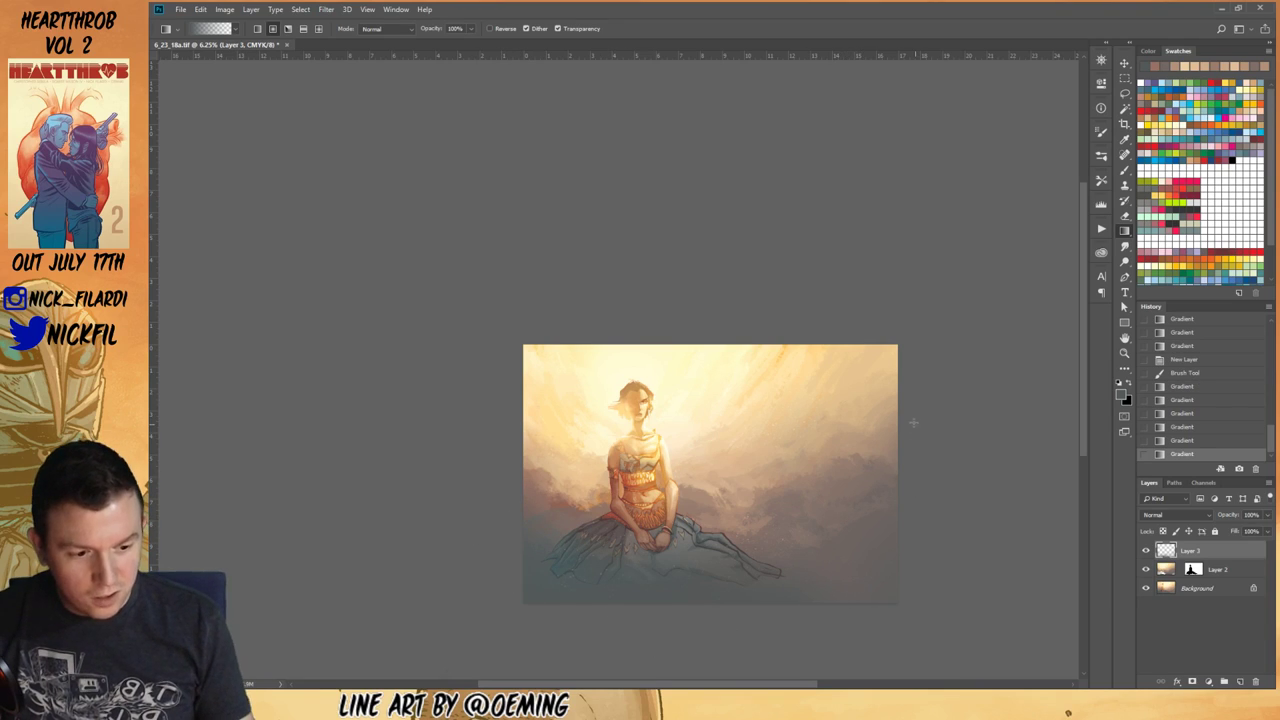
Step: Set the radial gradient to an orange swatch with Screen blending and 50% opacity, undoing a trial gradient over the clouds
{"action": "left_click", "coordinate": [716, 481], "text": "alt"}
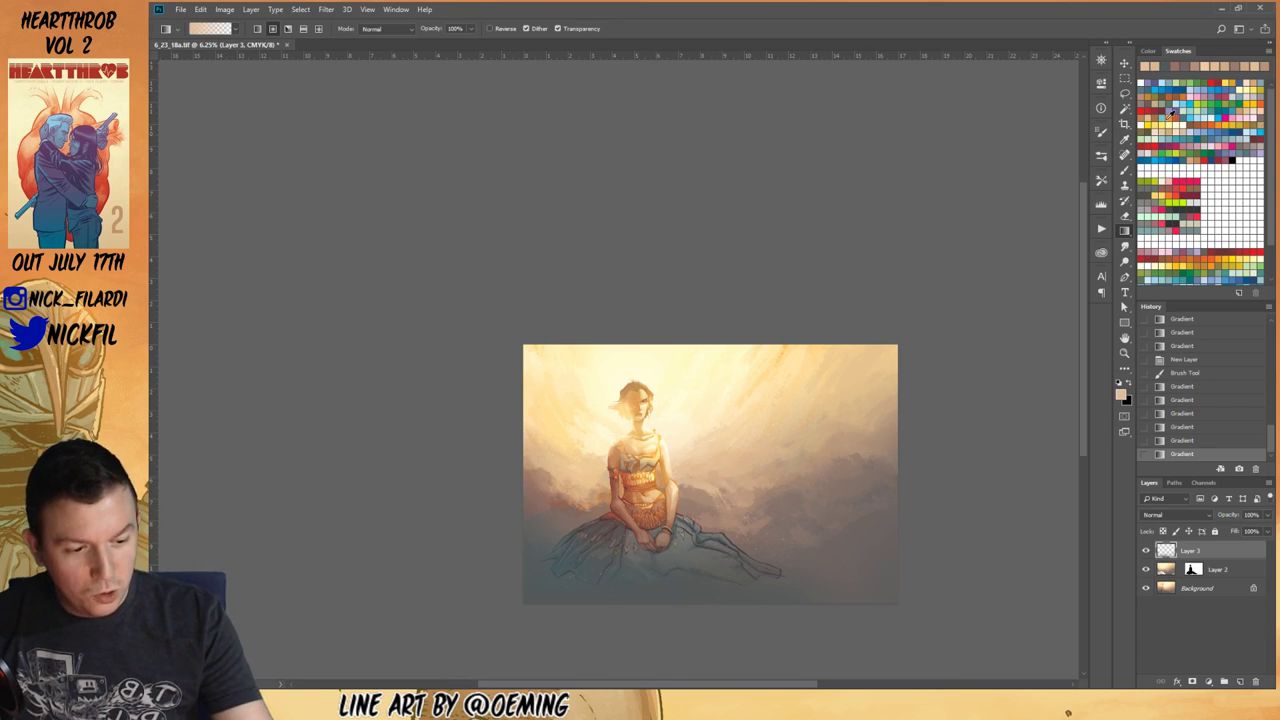
{"action": "left_click", "coordinate": [1170, 116]}
{"action": "left_click", "coordinate": [390, 29]}
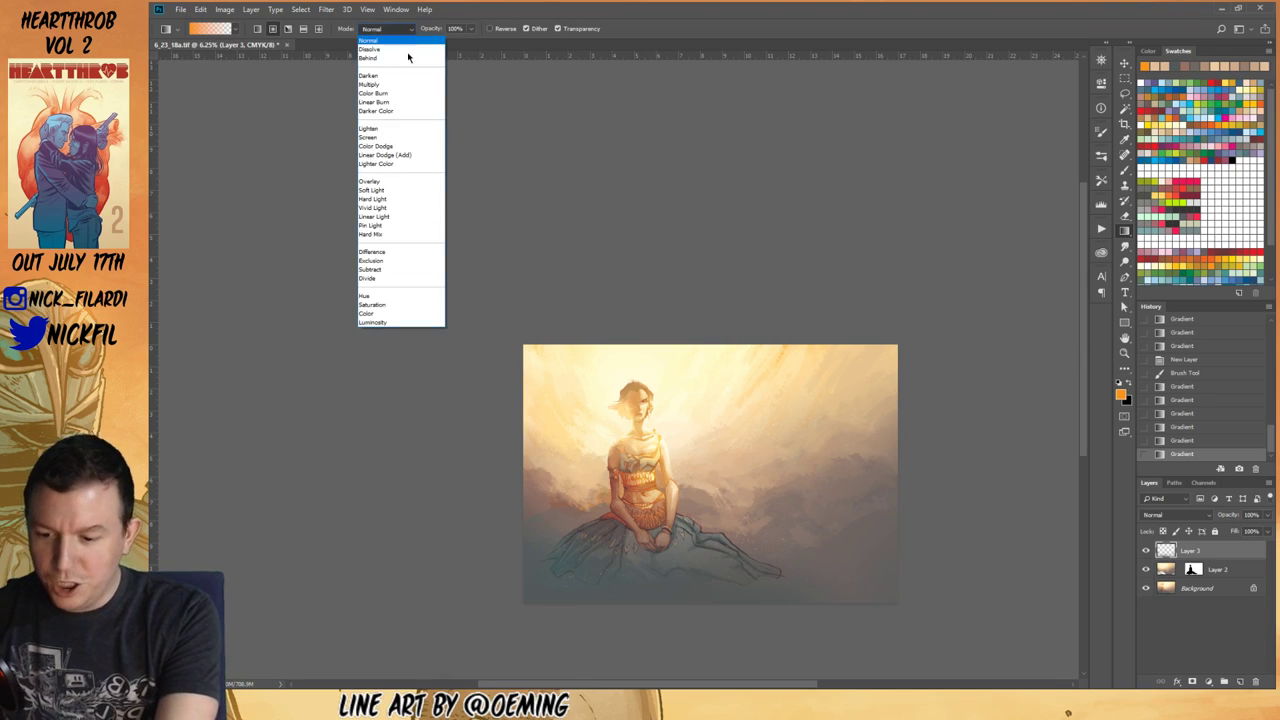
{"action": "left_click", "coordinate": [398, 133]}
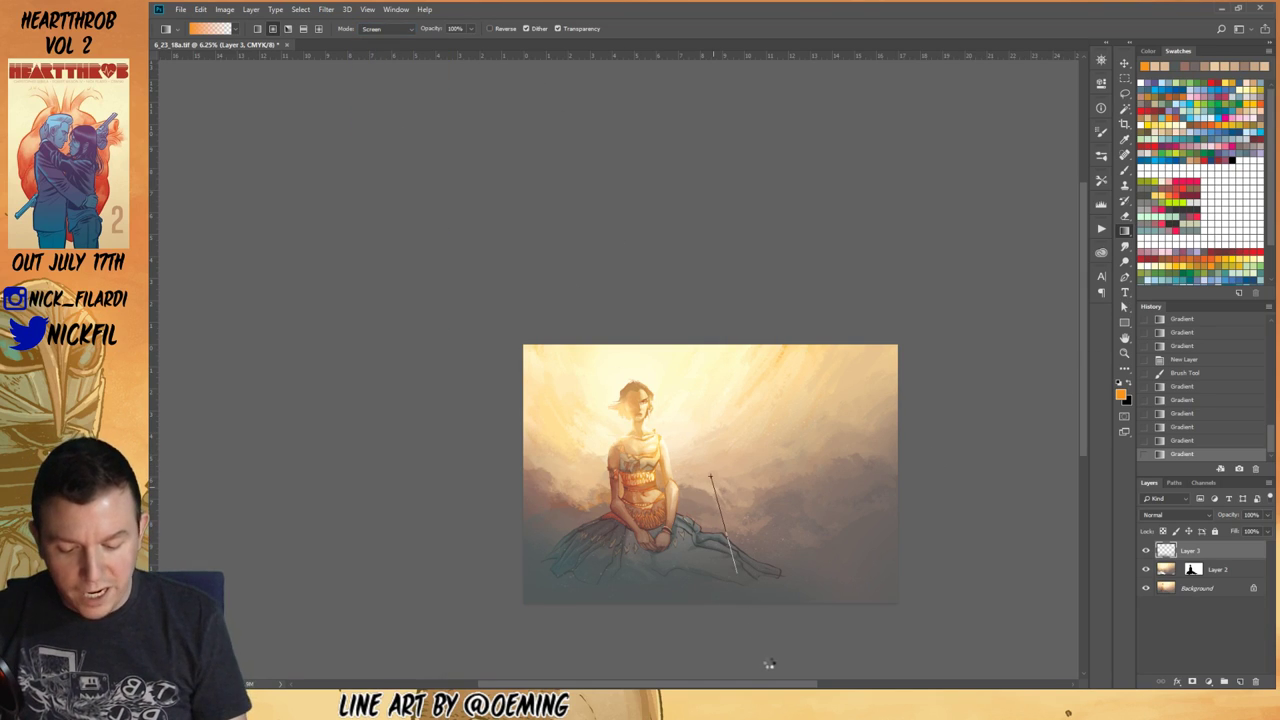
{"action": "left_click_drag", "start_coordinate": [710, 468], "coordinate": [706, 473]}
{"action": "left_click", "coordinate": [386, 32]}
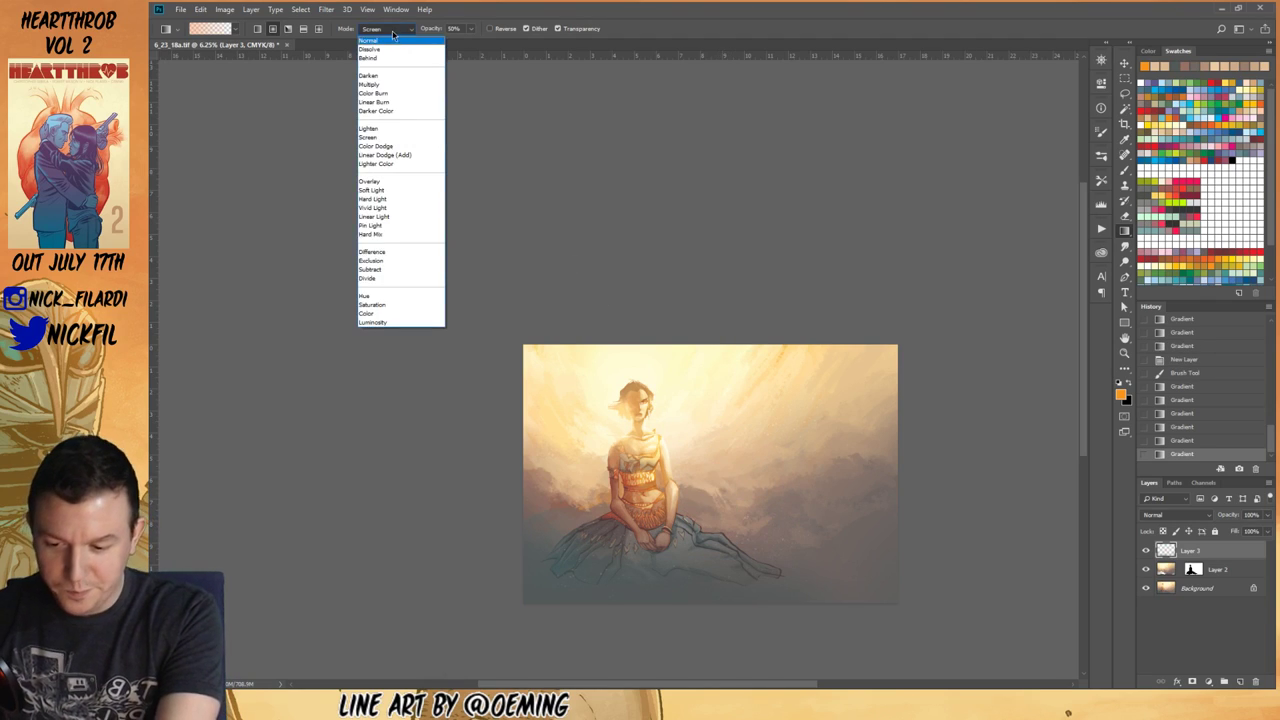
{"action": "left_click", "coordinate": [392, 32]}
Step: Flatten the image to merge the gradient layer and the masked layer into the background
{"action": "left_click", "coordinate": [1212, 594]}
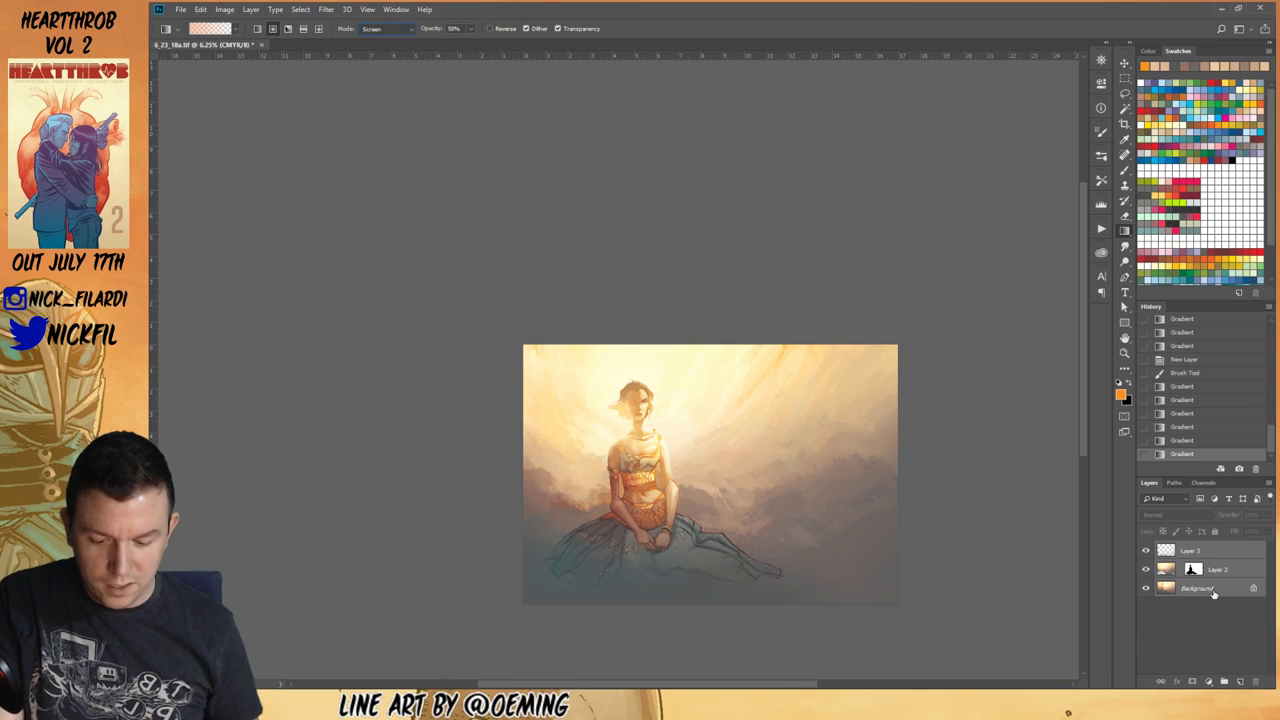
{"action": "key", "text": "ctrl+r"}
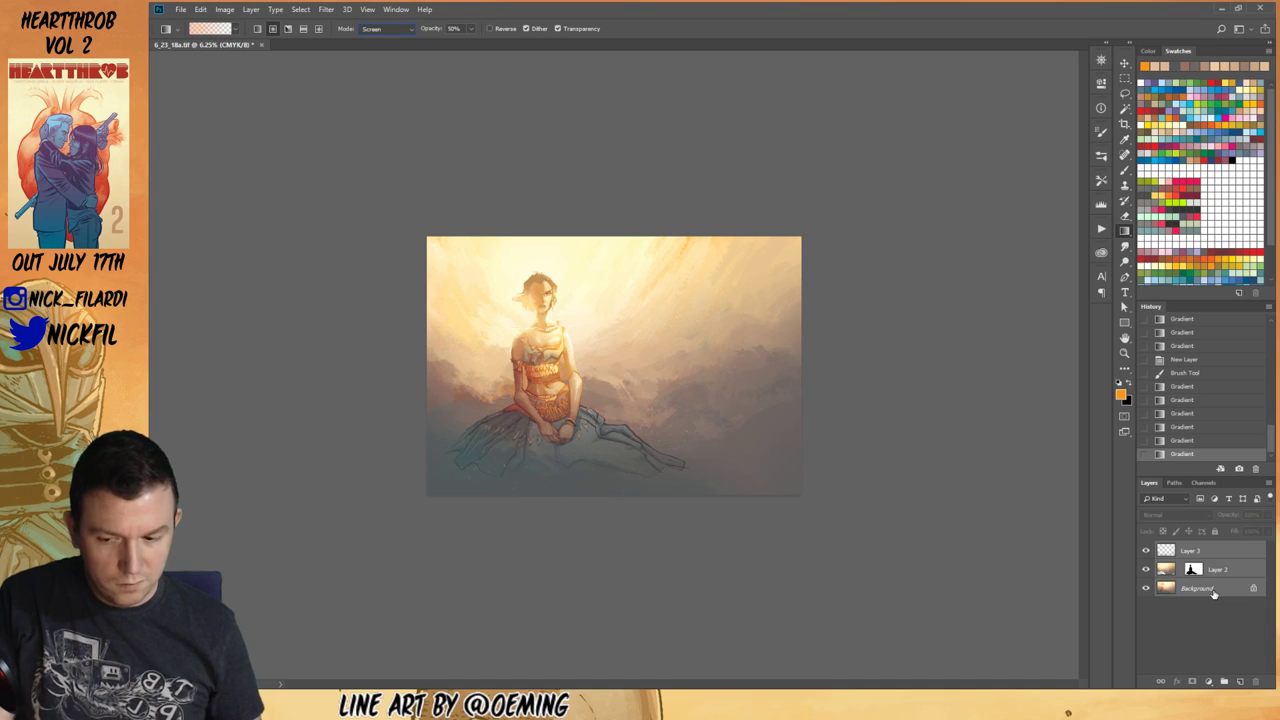
{"action": "left_click", "coordinate": [327, 12]}
{"action": "left_click", "coordinate": [275, 10]}
{"action": "left_click", "coordinate": [367, 10]}
{"action": "left_click", "coordinate": [395, 10]}
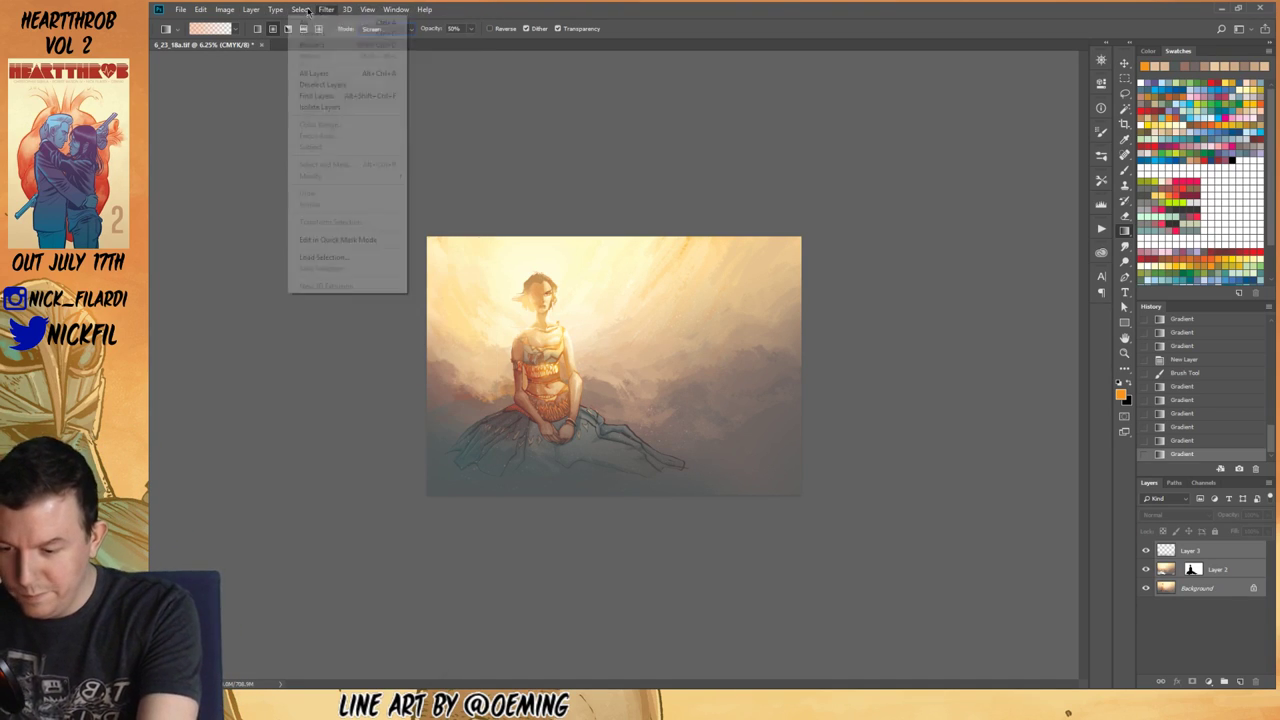
{"action": "left_click", "coordinate": [251, 9]}
{"action": "left_click", "coordinate": [300, 456]}
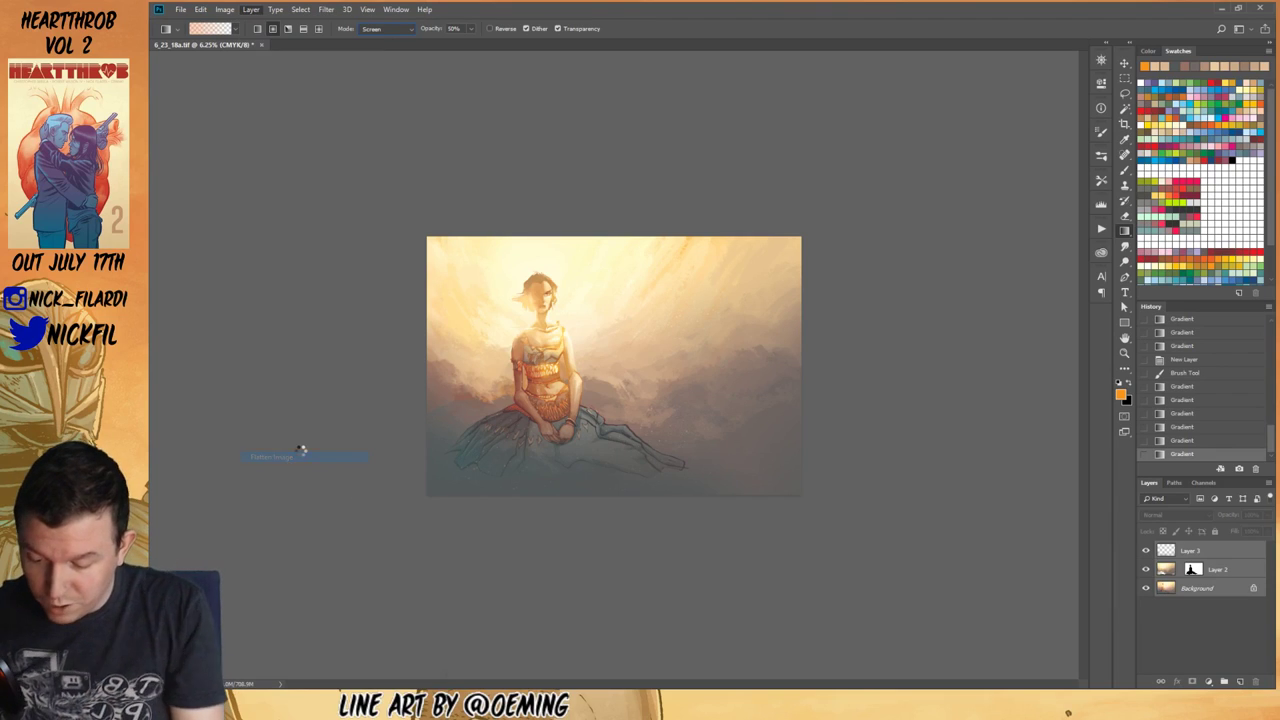
Step: Add orange Screen radial gradients over the skirt and the clouds on both sides of the figure for a warm glow
{"action": "left_click", "coordinate": [1124, 339]}
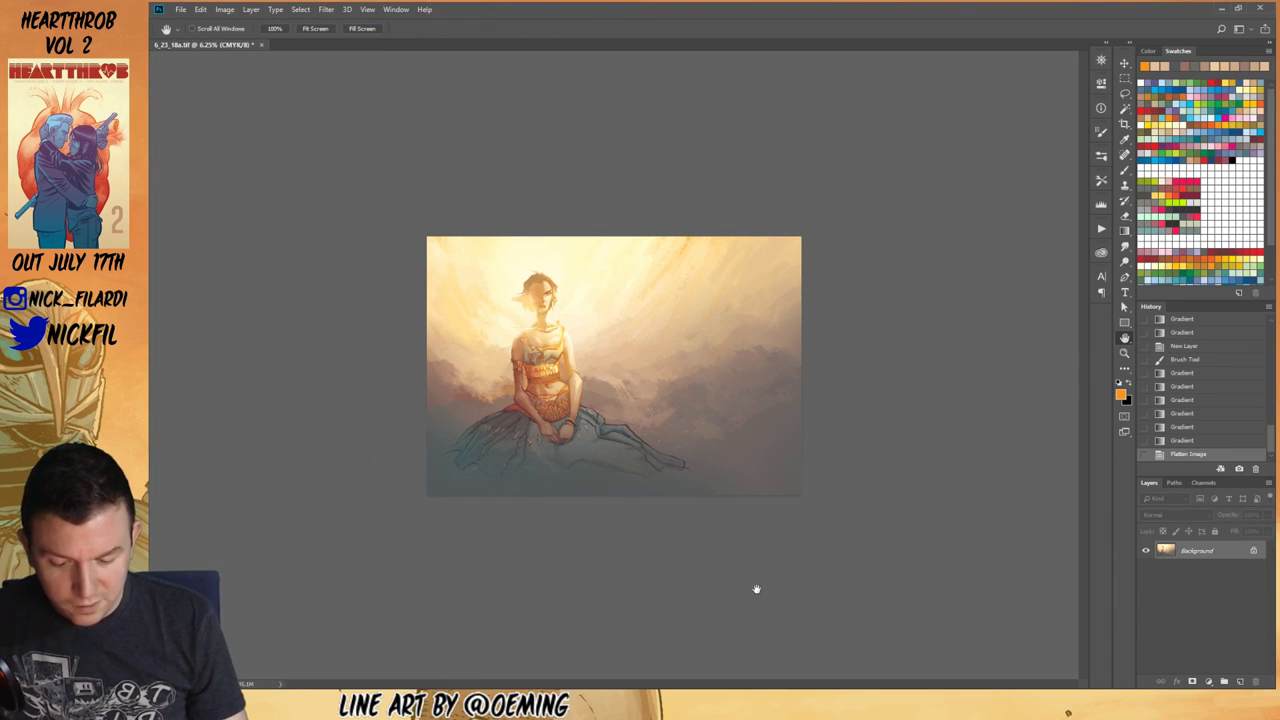
{"action": "left_click", "coordinate": [1124, 353]}
{"action": "left_click", "coordinate": [1030, 456]}
{"action": "left_click", "coordinate": [1124, 339]}
{"action": "left_click", "coordinate": [1124, 230]}
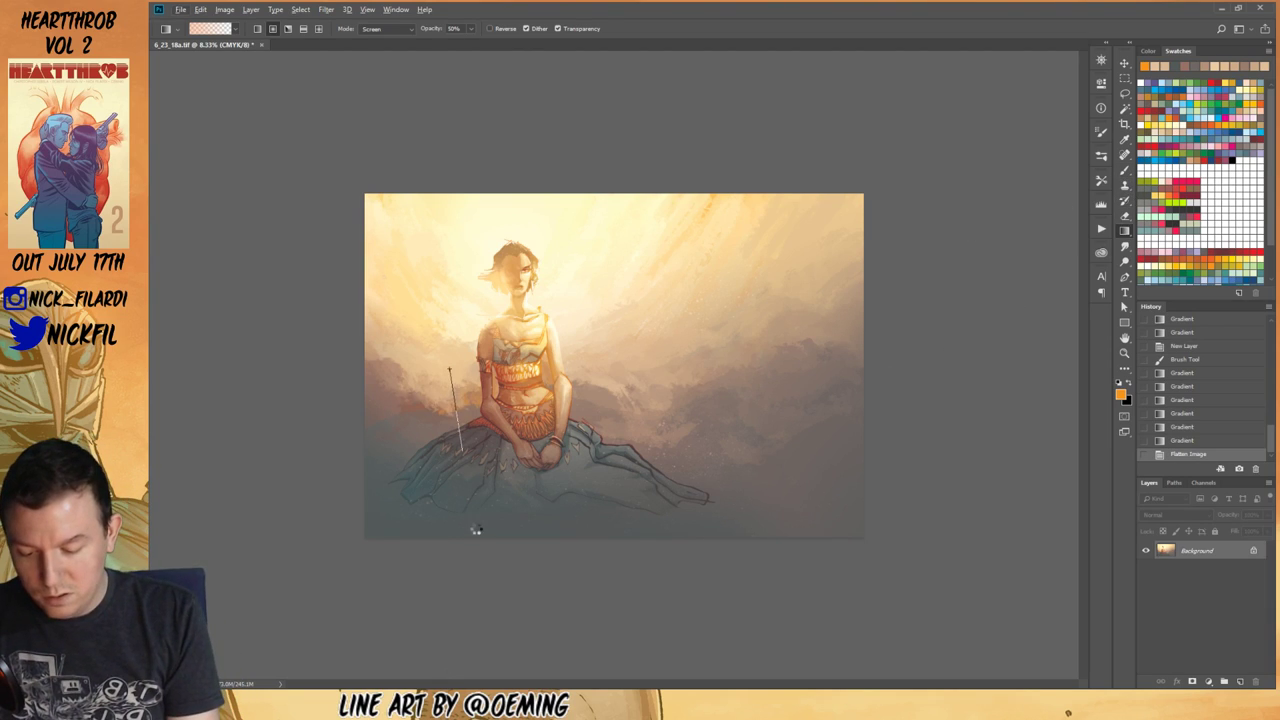
{"action": "left_click_drag", "start_coordinate": [477, 527], "coordinate": [474, 550]}
{"action": "left_click_drag", "start_coordinate": [463, 385], "coordinate": [470, 447]}
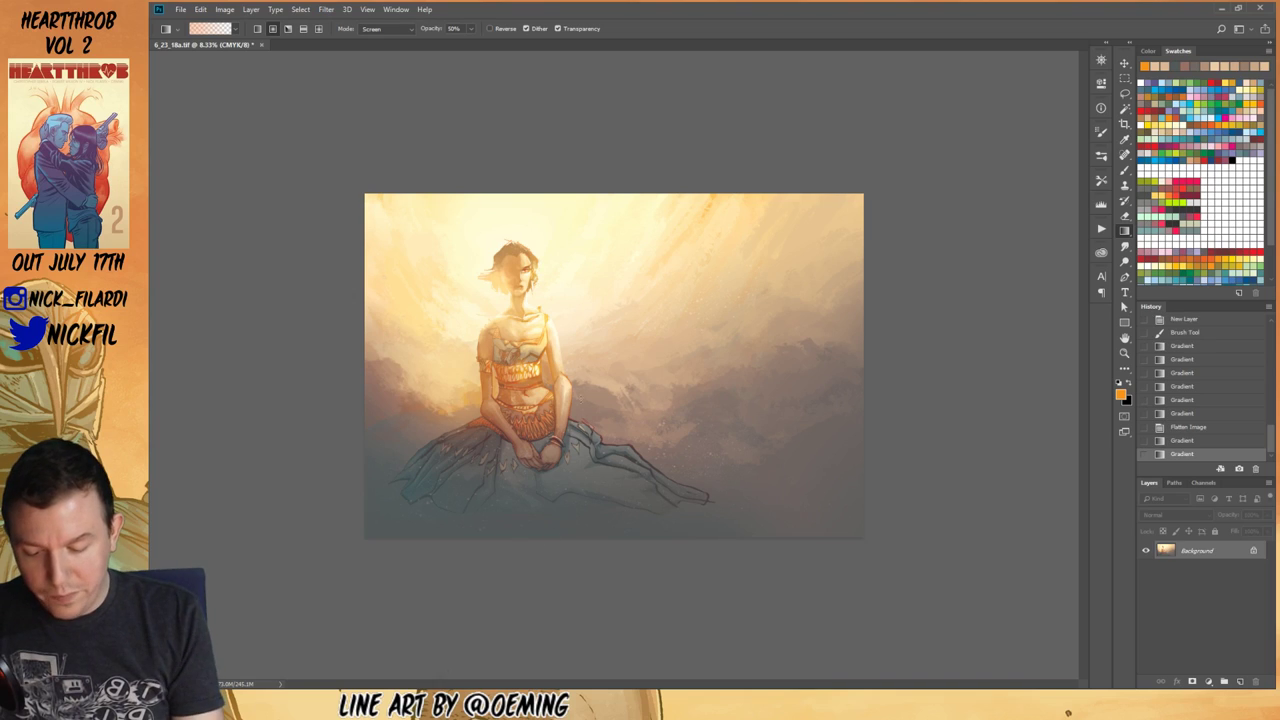
{"action": "left_click_drag", "start_coordinate": [593, 440], "coordinate": [594, 442]}
{"action": "left_click_drag", "start_coordinate": [601, 358], "coordinate": [655, 487]}
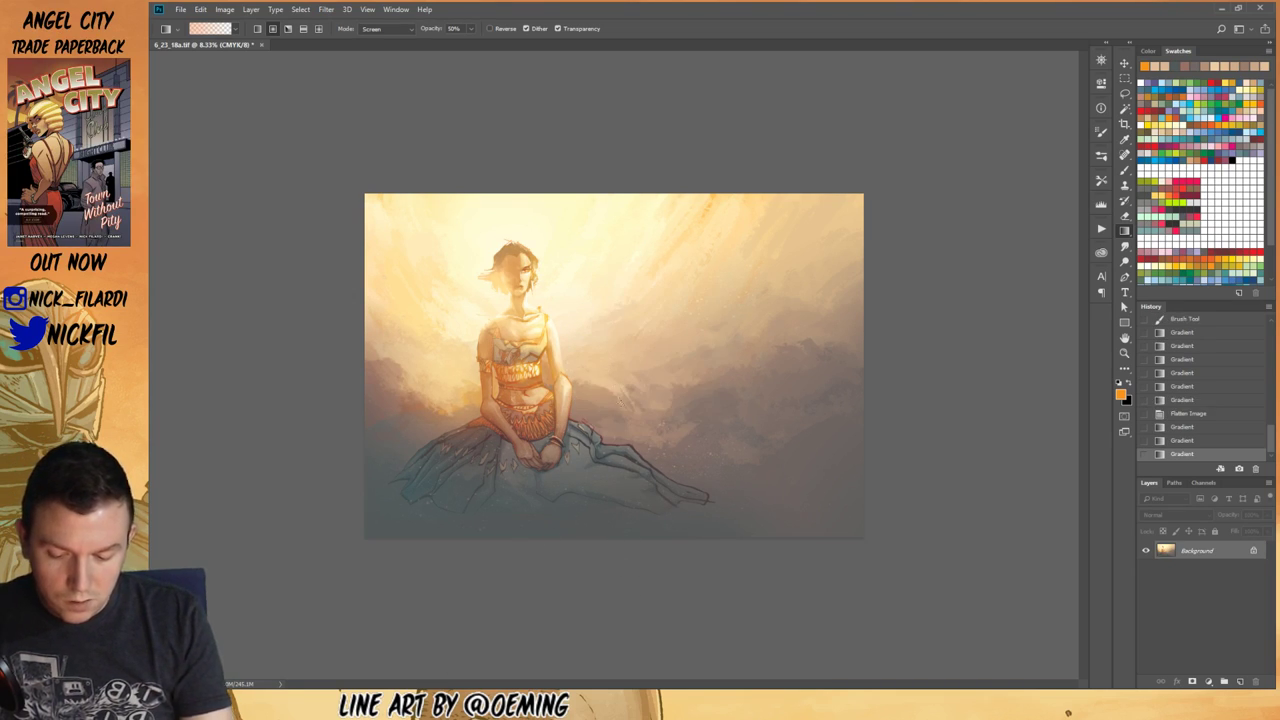
{"action": "left_click_drag", "start_coordinate": [641, 441], "coordinate": [641, 442]}
{"action": "left_click_drag", "start_coordinate": [664, 320], "coordinate": [711, 486]}
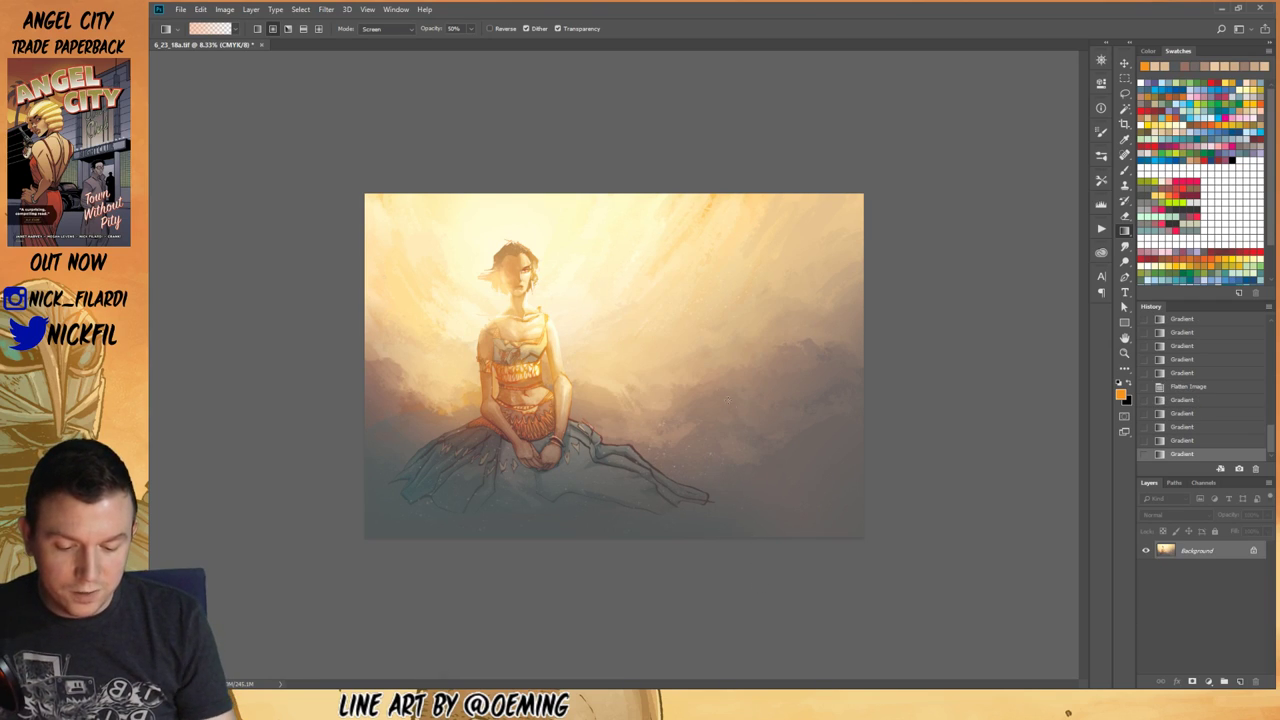
Step: Sample a dark grey from the skirt's base and lay Screen radial gradients upward from the bottom edge and lower-right corner
{"action": "left_click", "coordinate": [1124, 352]}
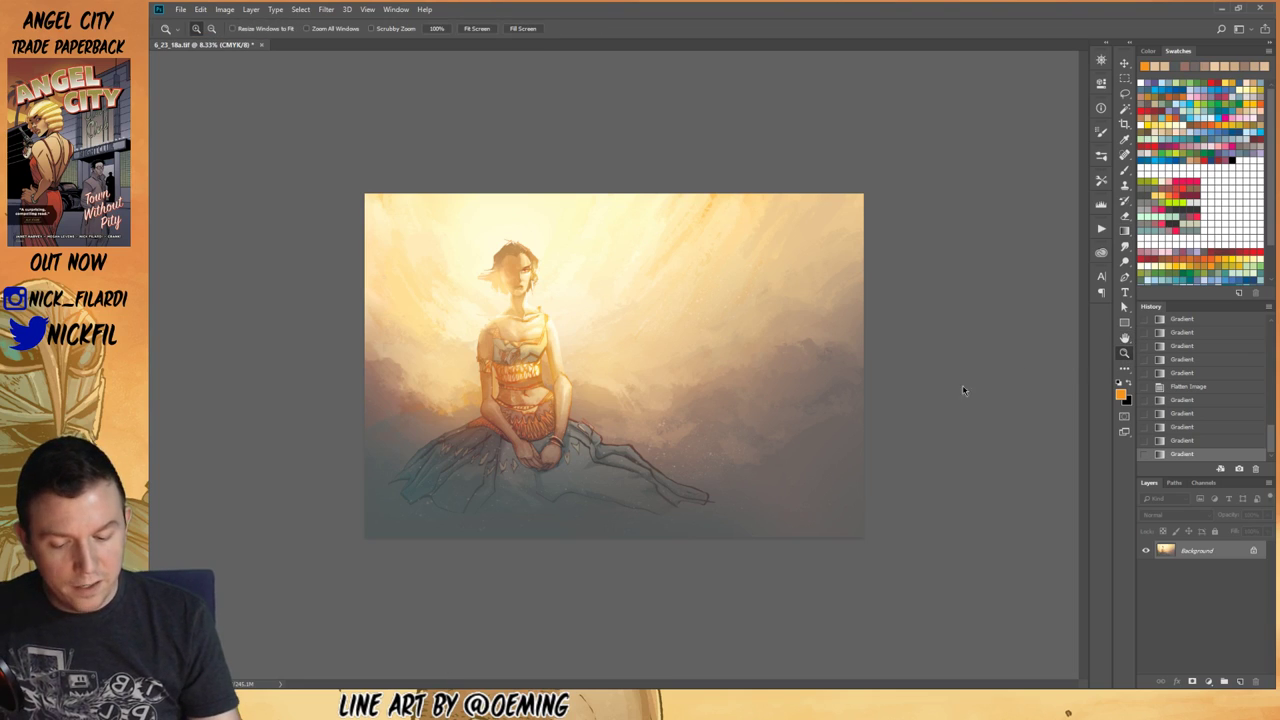
{"action": "left_click", "coordinate": [597, 428]}
{"action": "left_click", "coordinate": [1124, 339]}
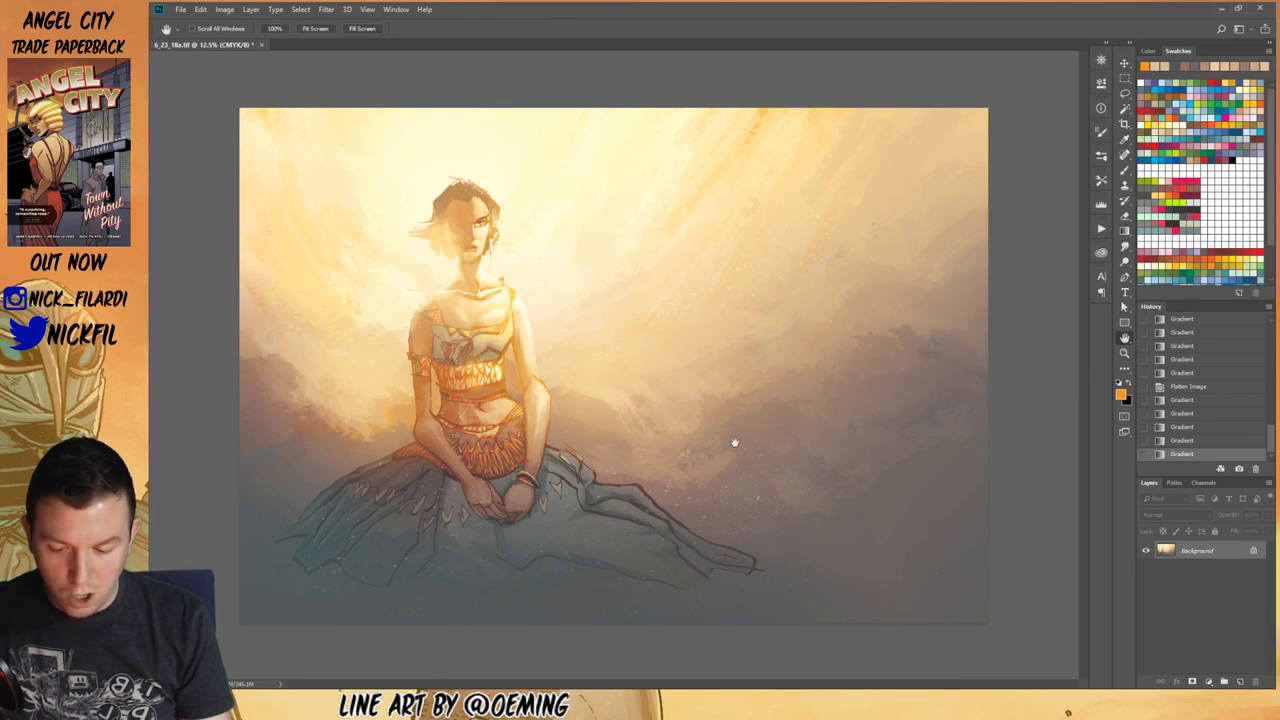
{"action": "left_click", "coordinate": [1124, 354]}
{"action": "left_click", "coordinate": [779, 474], "text": "alt"}
{"action": "left_click", "coordinate": [779, 474], "text": "alt"}
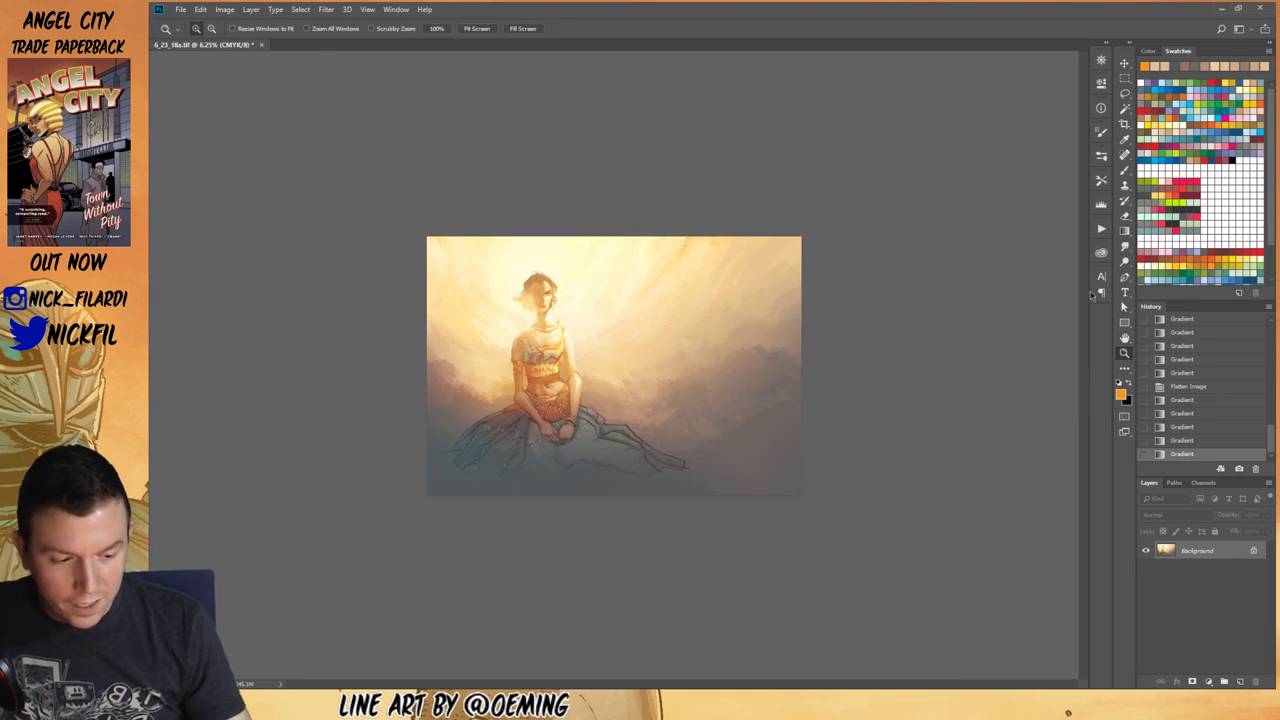
{"action": "left_click", "coordinate": [1124, 170]}
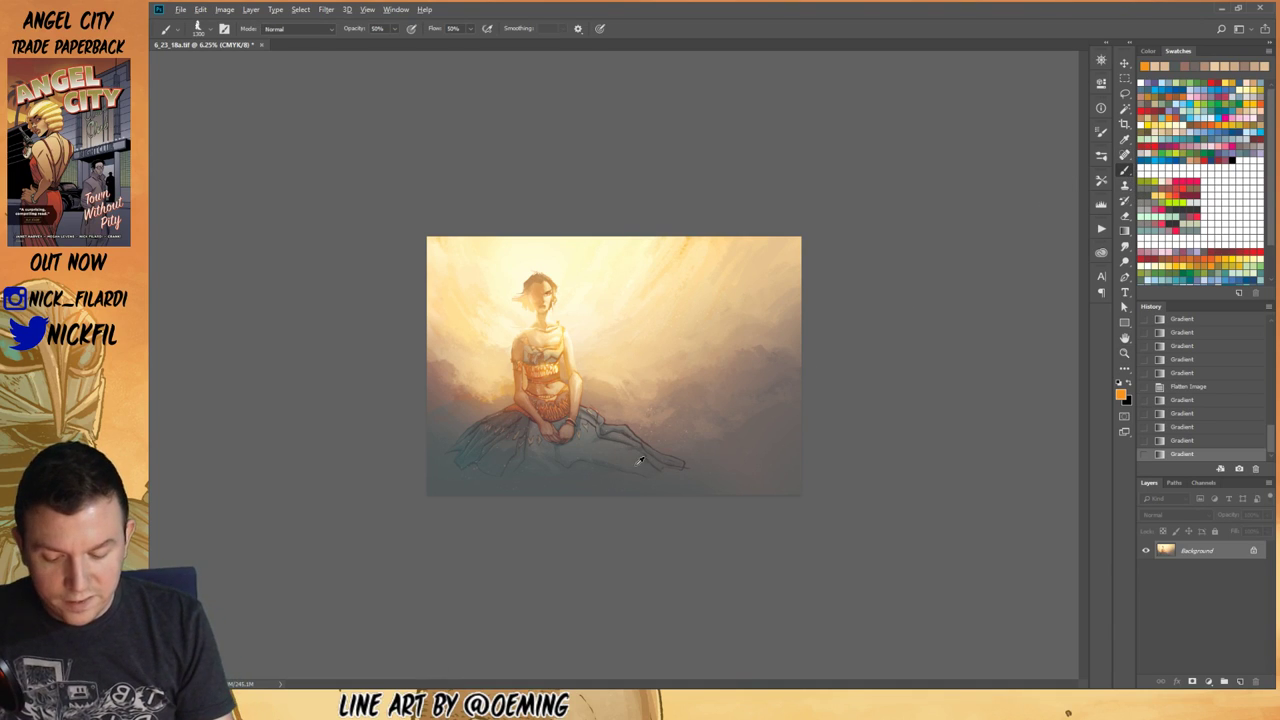
{"action": "key", "text": "d"}
{"action": "left_click", "coordinate": [1124, 231]}
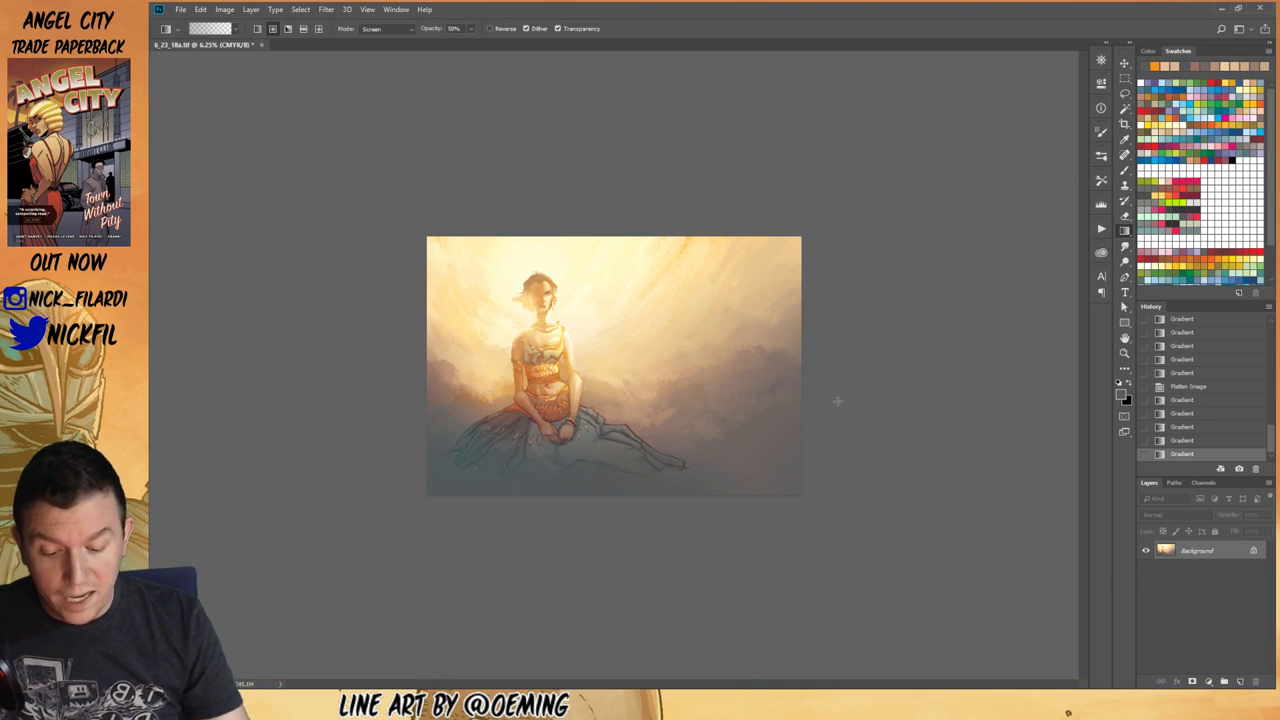
{"action": "left_click_drag", "start_coordinate": [670, 548], "coordinate": [642, 372]}
{"action": "left_click_drag", "start_coordinate": [818, 552], "coordinate": [702, 345]}
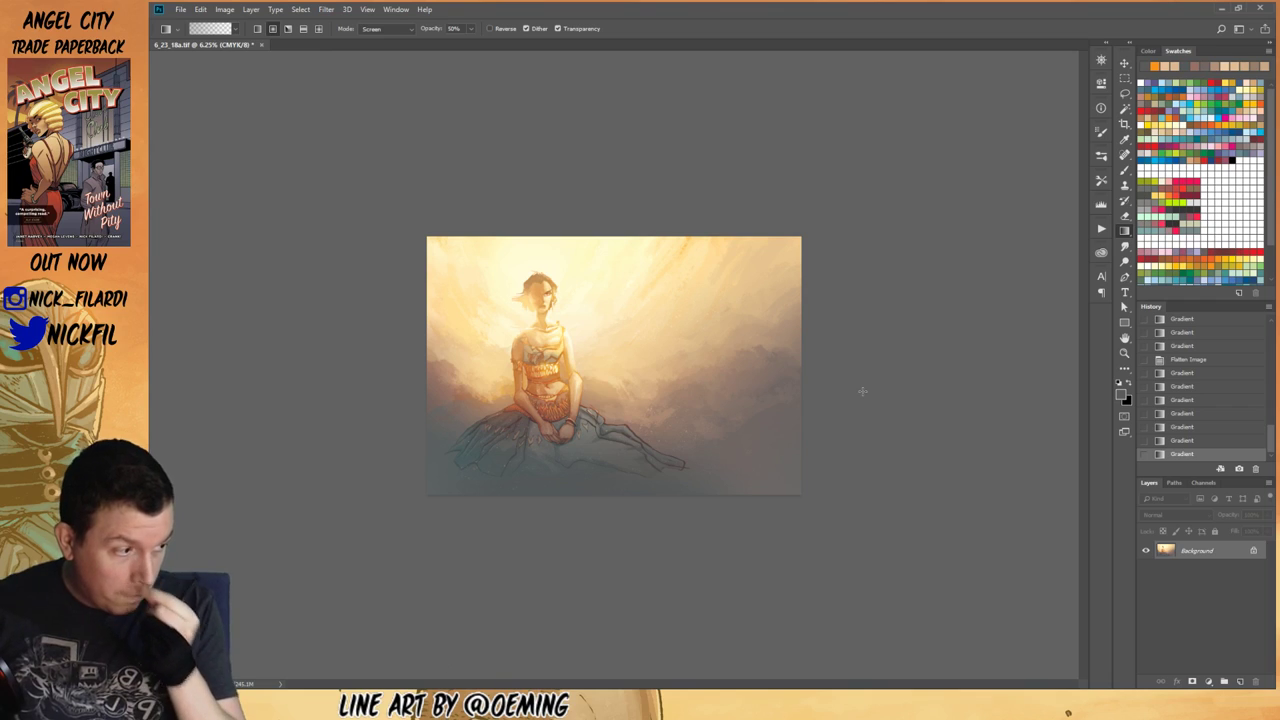
Step: Paint lighter cloud strokes right of the figure's waist with sampled cream, peach and muted tones, undoing the unwanted strokes
{"action": "left_click", "coordinate": [1124, 352]}
{"action": "left_click", "coordinate": [1124, 170]}
{"action": "left_click", "coordinate": [617, 368], "text": "alt"}
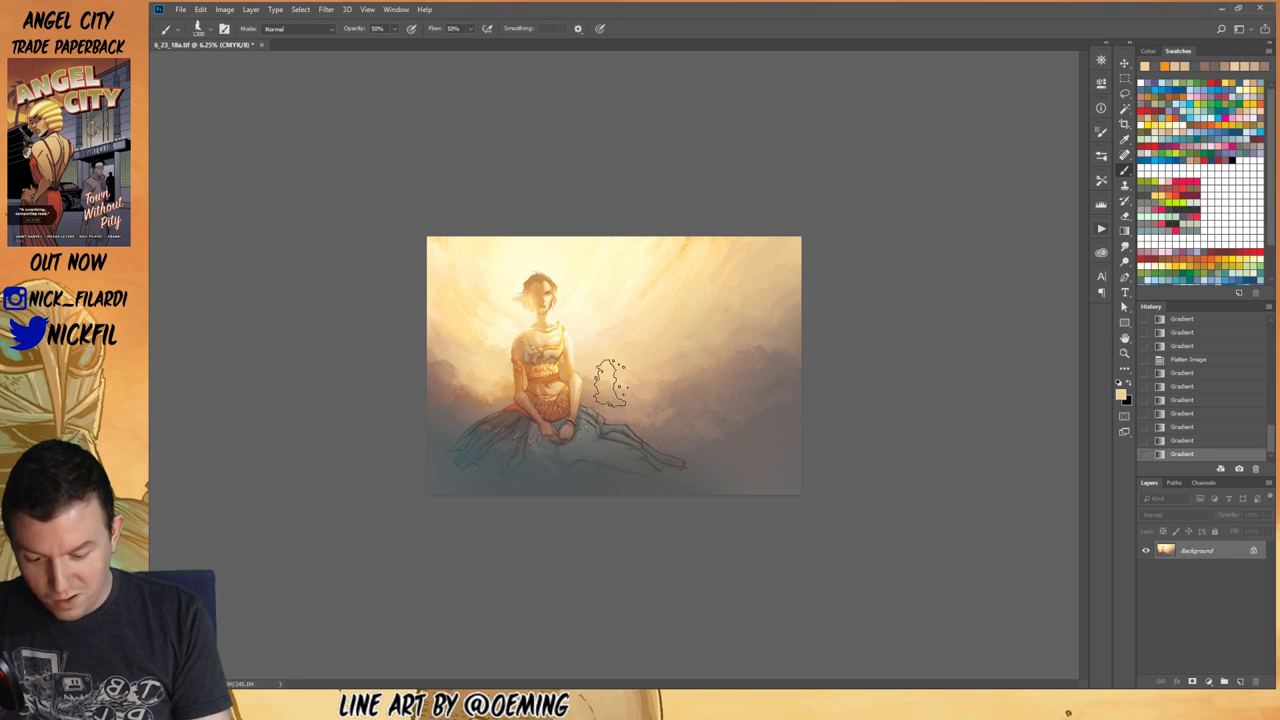
{"action": "mouse_move", "coordinate": [600, 388]}
{"action": "left_mouse_down"}
{"action": "mouse_move", "coordinate": [636, 400]}
{"action": "mouse_move", "coordinate": [624, 389]}
{"action": "mouse_move", "coordinate": [672, 357]}
{"action": "left_mouse_up"}
{"action": "key", "text": "ctrl+z"}
{"action": "left_click", "coordinate": [614, 390], "text": "alt"}
{"action": "mouse_move", "coordinate": [608, 390]}
{"action": "left_mouse_down"}
{"action": "mouse_move", "coordinate": [644, 364]}
{"action": "mouse_move", "coordinate": [643, 401]}
{"action": "left_mouse_up"}
{"action": "left_click", "coordinate": [613, 364], "text": "alt"}
{"action": "key", "text": "ctrl+z"}
{"action": "left_click", "coordinate": [663, 371], "text": "alt"}
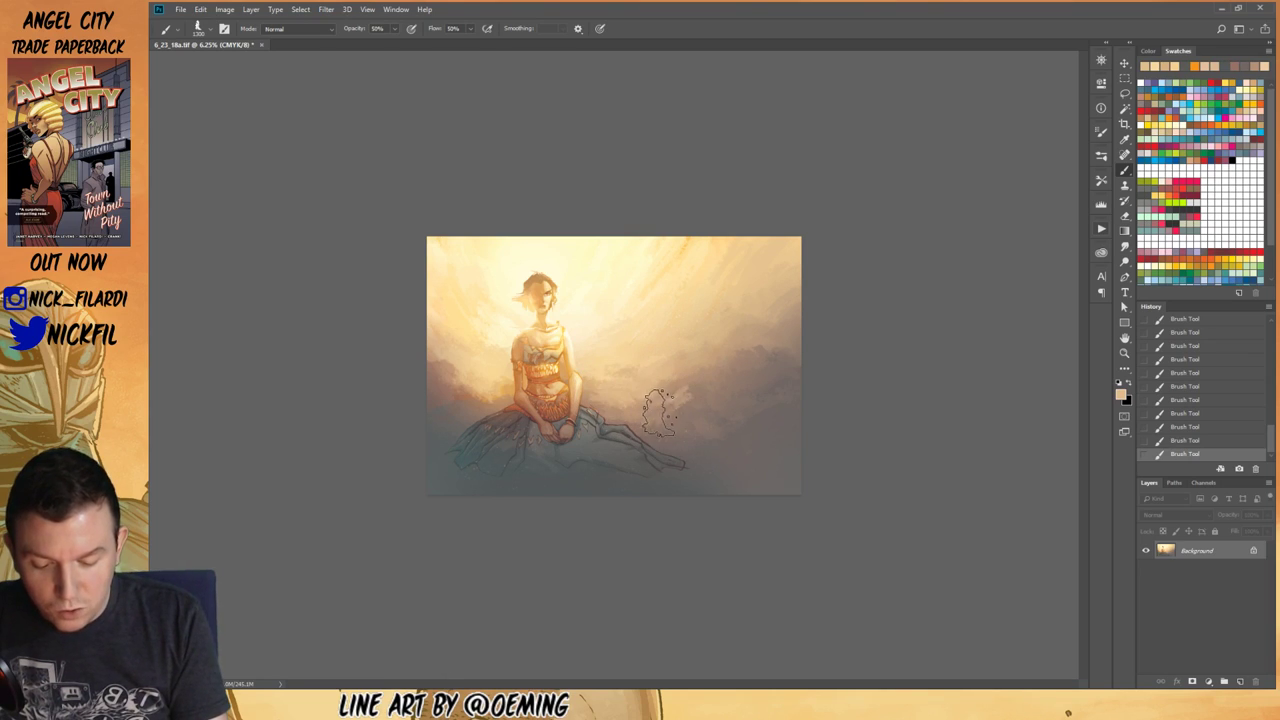
{"action": "left_click", "coordinate": [684, 412], "text": "alt"}
{"action": "left_click_drag", "start_coordinate": [688, 391], "coordinate": [676, 404]}
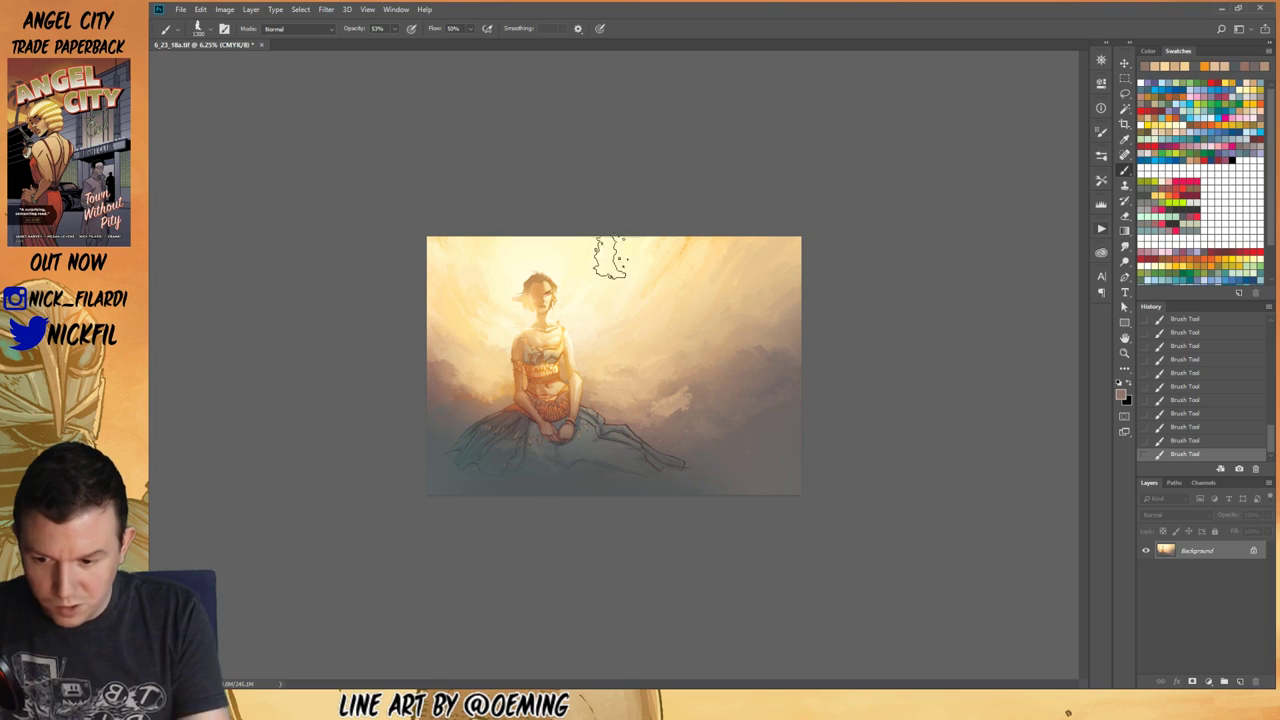
Step: Set the brush opacity to 30% and blend the clouds beside the figure and the skirt's base with sampled tan and grey tones
{"action": "key", "text": "3"}
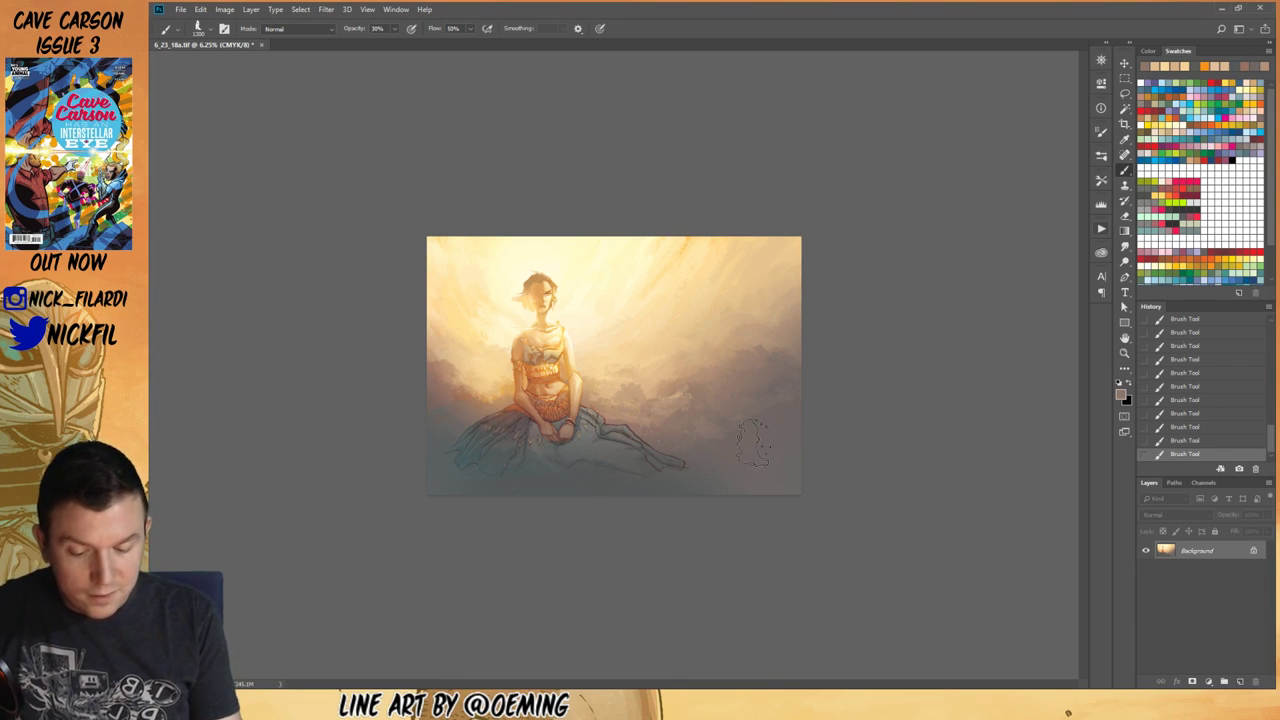
{"action": "left_click", "coordinate": [631, 388], "text": "alt"}
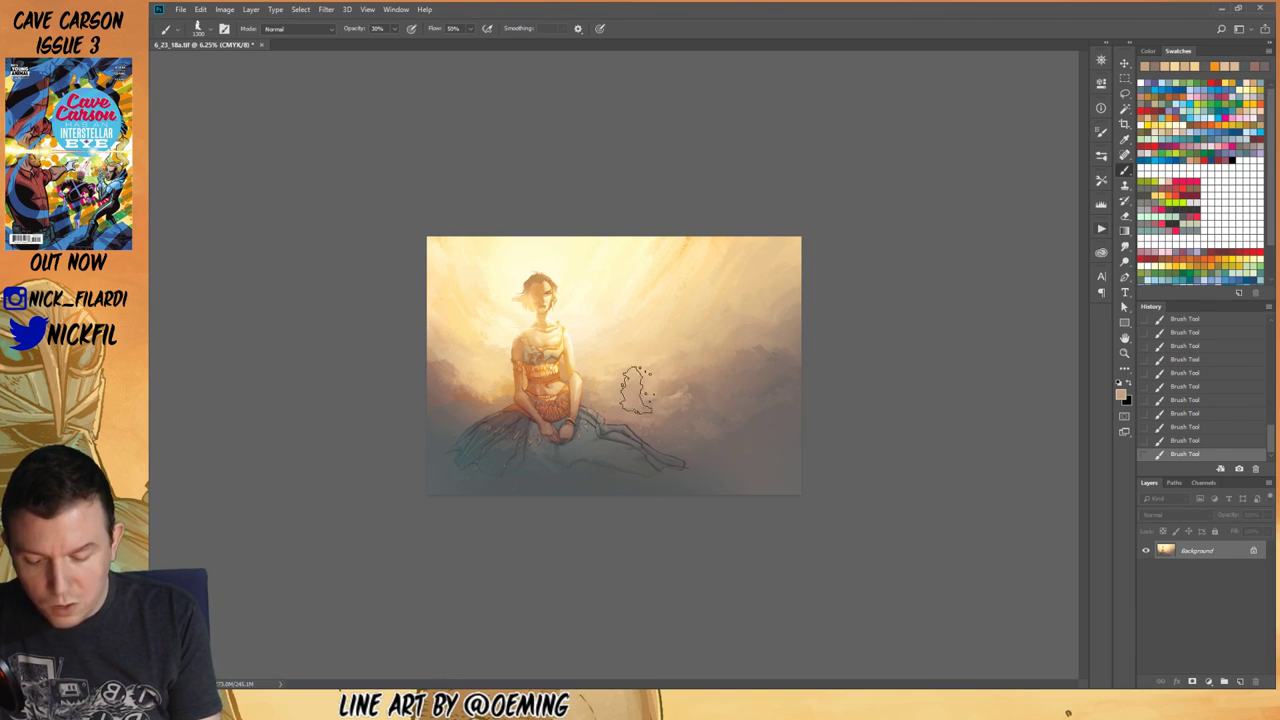
{"action": "left_click", "coordinate": [613, 407], "text": "alt"}
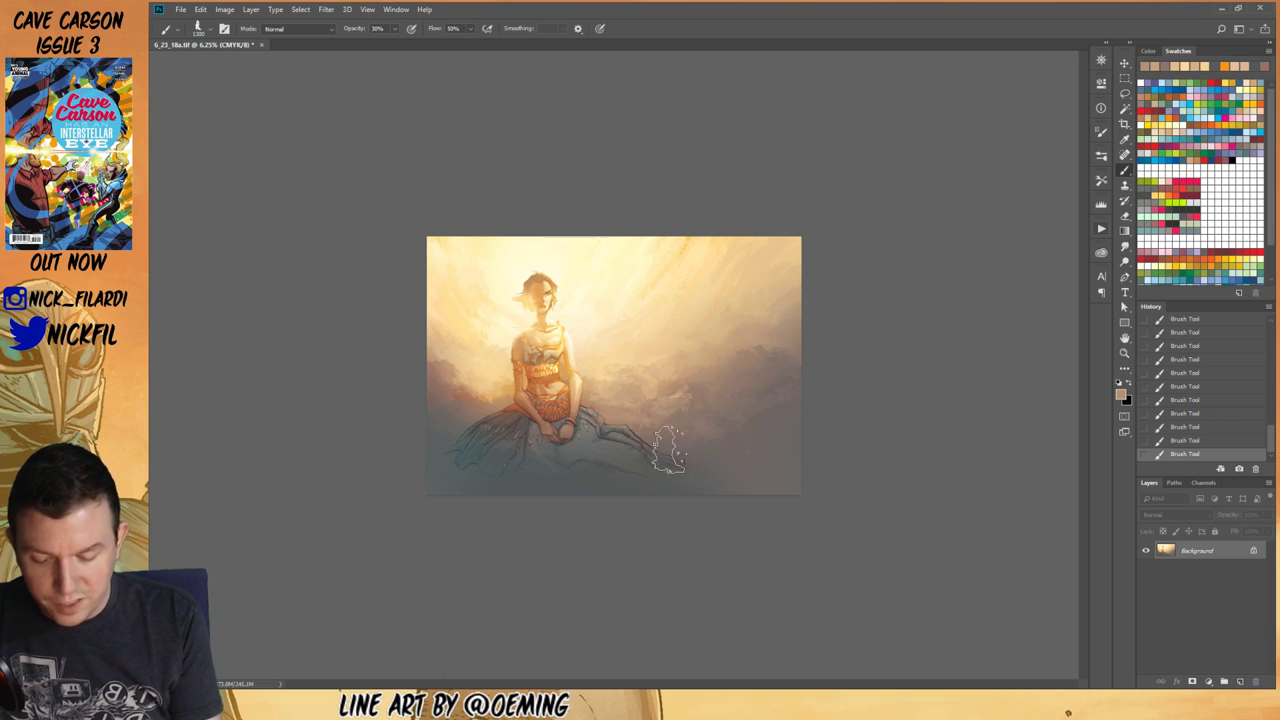
{"action": "left_click", "coordinate": [651, 463], "text": "alt"}
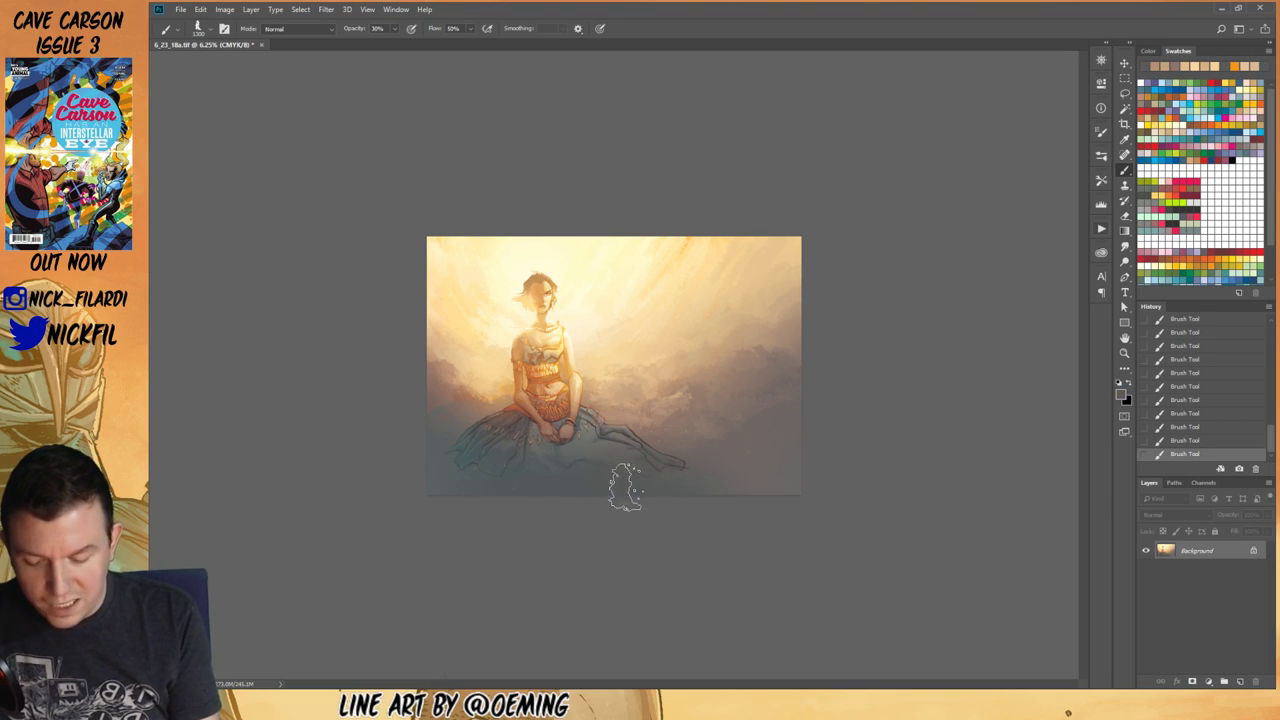
{"action": "left_click", "coordinate": [457, 472], "text": "alt"}
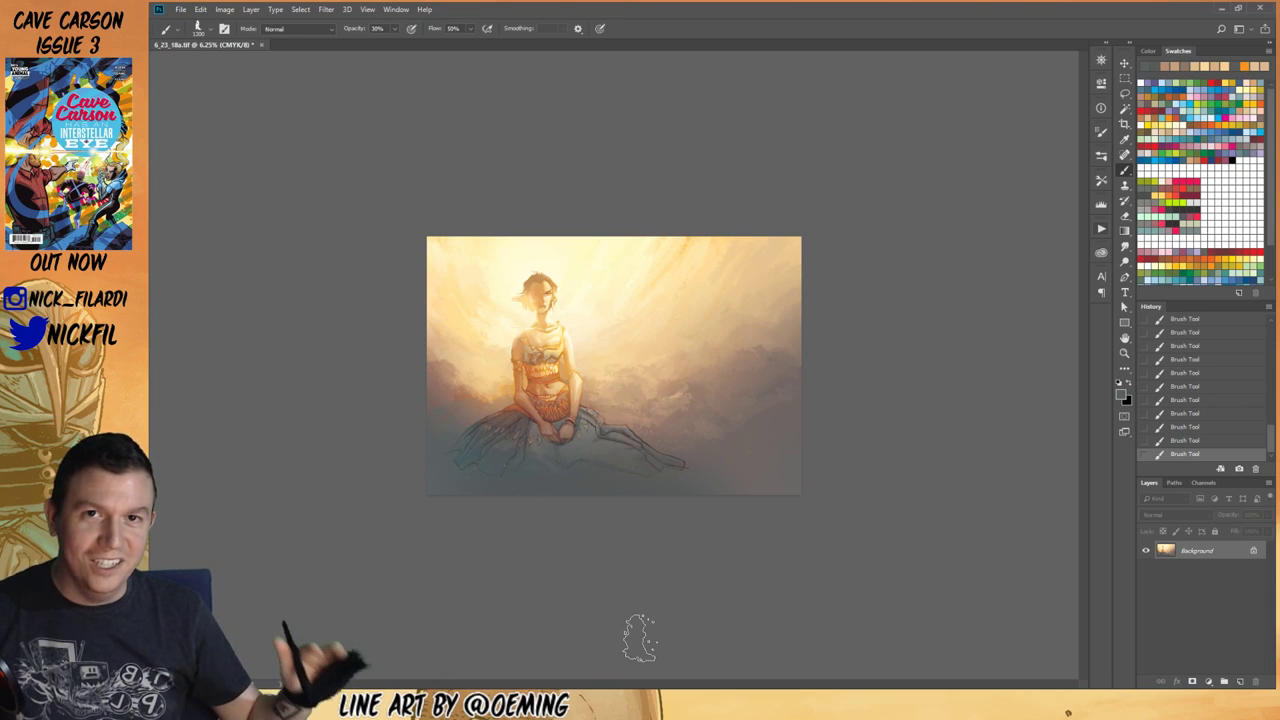
Step: Sample a pale yellow near the figure's shoulder and add small Screen radial gradients over the lower-left area and the skirt
{"action": "key", "text": "z"}
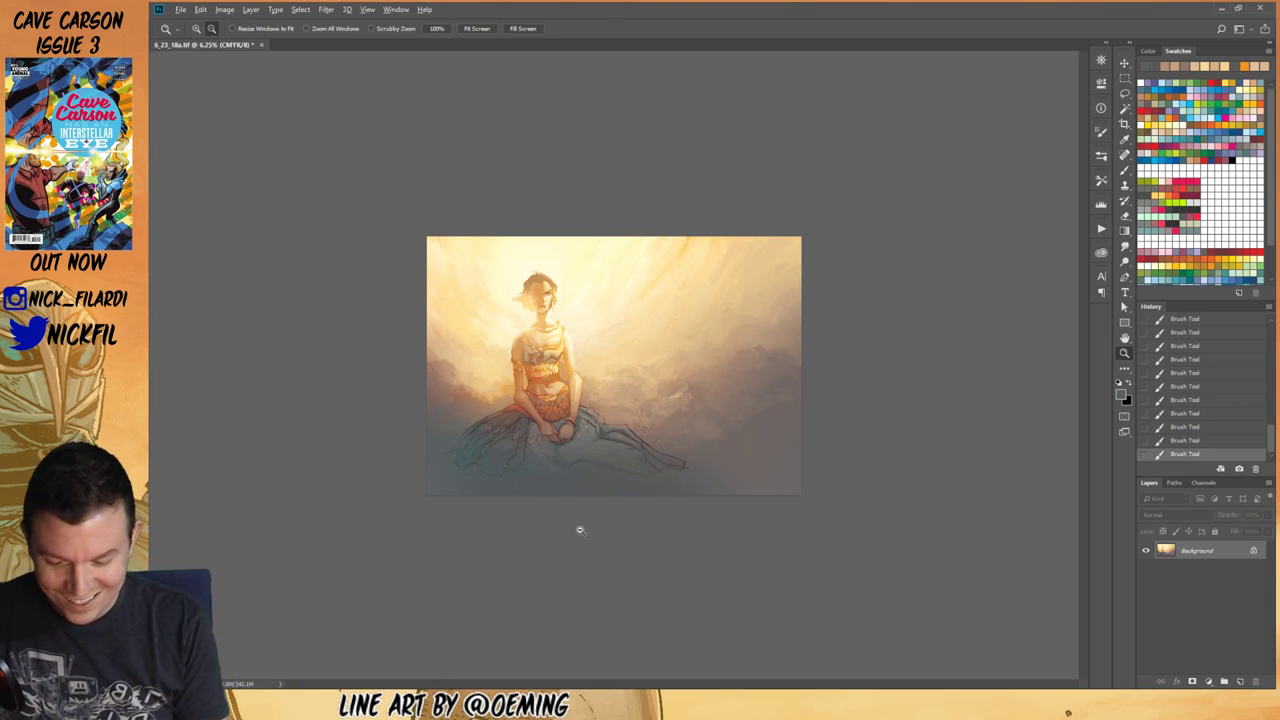
{"action": "left_click", "coordinate": [1124, 229]}
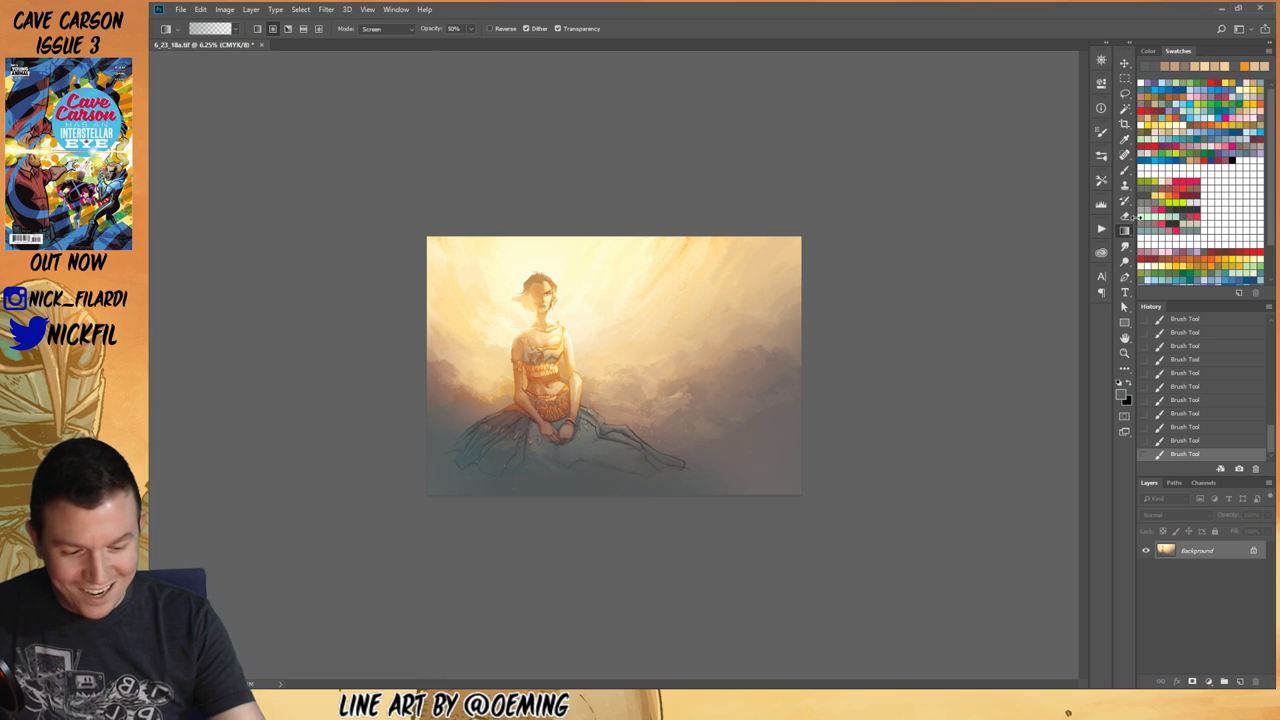
{"action": "left_click", "coordinate": [493, 348], "text": "alt"}
{"action": "key", "text": "ctrl+z"}
{"action": "left_click_drag", "start_coordinate": [421, 447], "coordinate": [465, 472]}
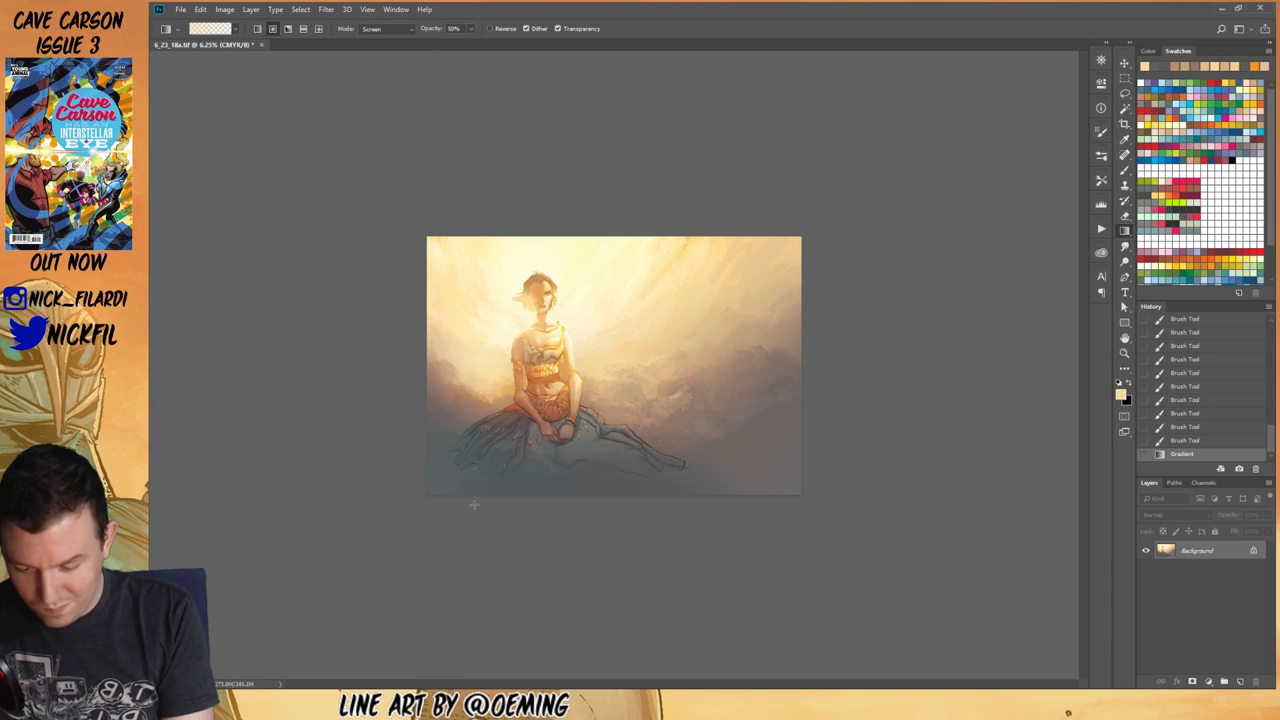
{"action": "left_click_drag", "start_coordinate": [632, 478], "coordinate": [634, 480]}
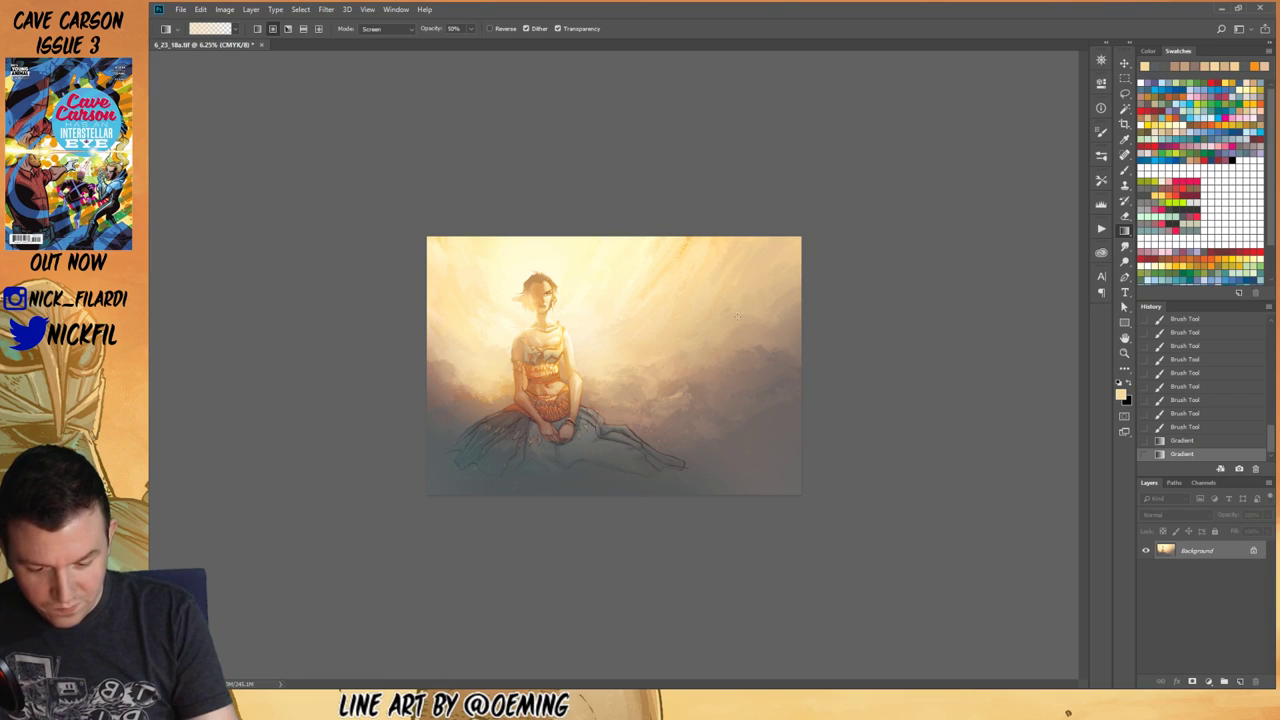
Step: Brighten the sky and clouds right of the figure with large pale yellow Screen gradients, undoing and redoing the last one
{"action": "left_click_drag", "start_coordinate": [746, 218], "coordinate": [724, 558]}
{"action": "left_click_drag", "start_coordinate": [736, 160], "coordinate": [703, 594]}
{"action": "left_click_drag", "start_coordinate": [881, 376], "coordinate": [696, 478]}
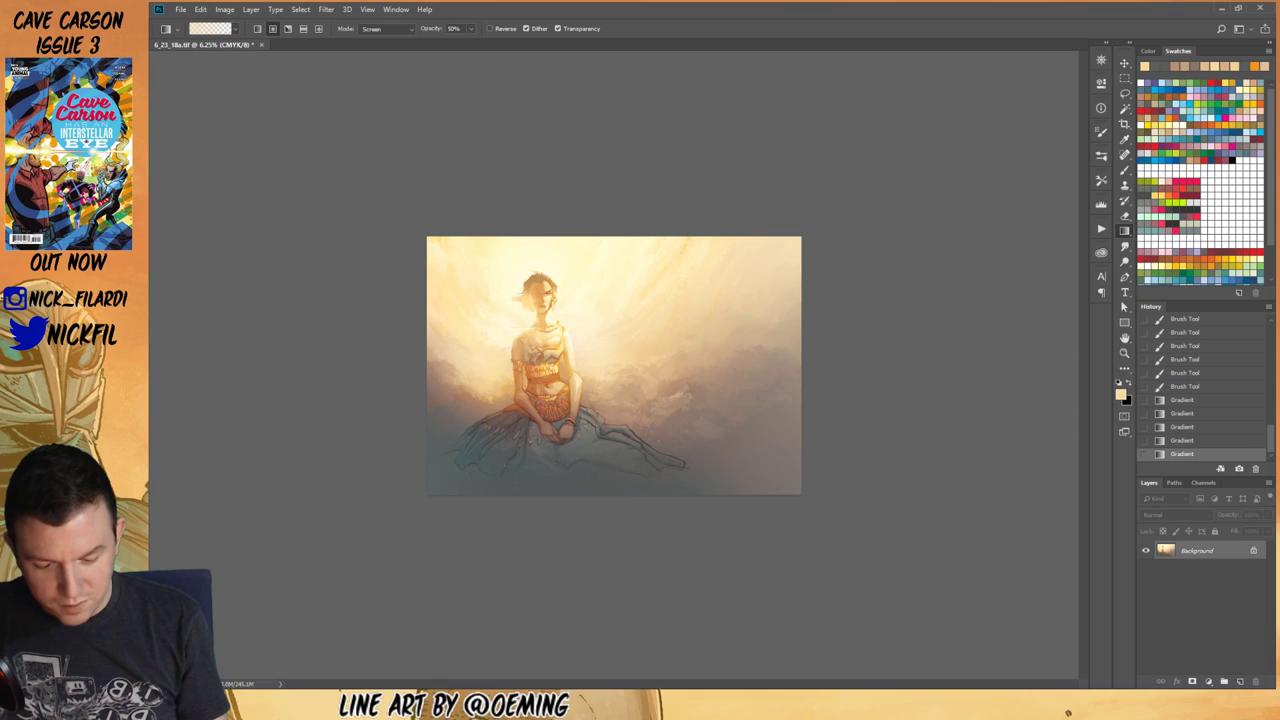
{"action": "key", "text": "ctrl+z"}
{"action": "left_click_drag", "start_coordinate": [856, 247], "coordinate": [721, 637]}
{"action": "left_click", "coordinate": [1124, 354]}
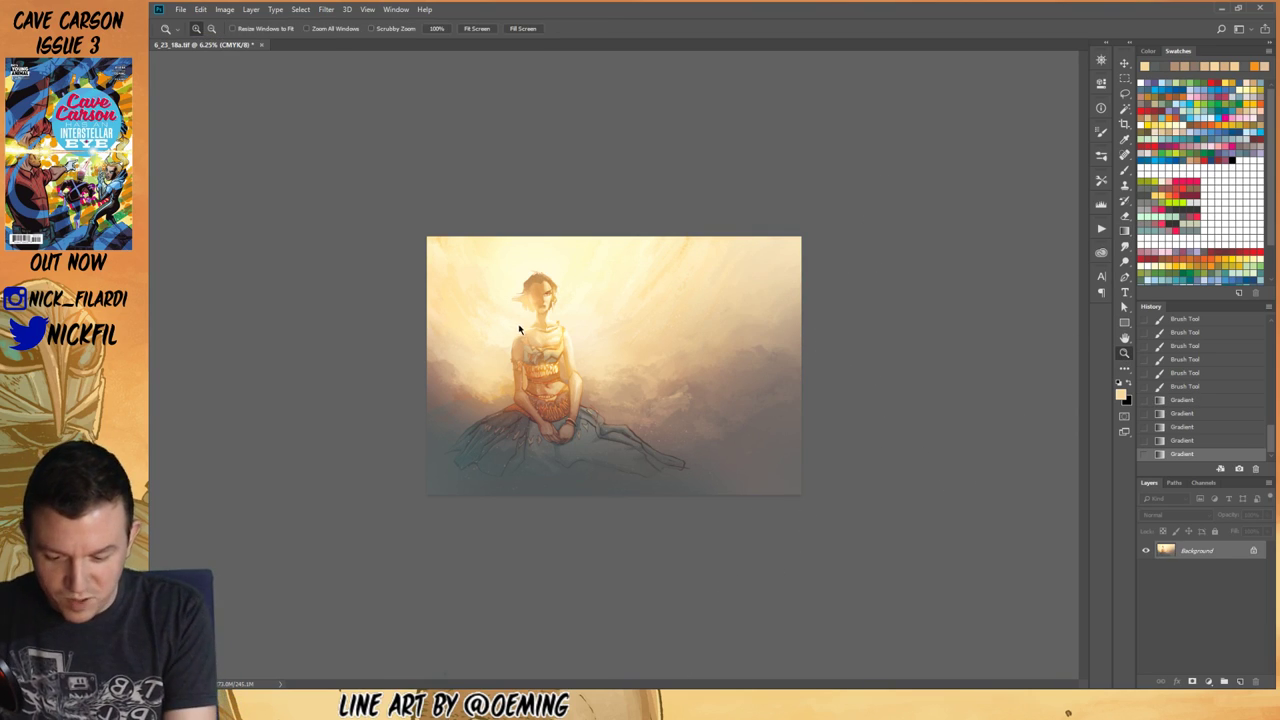
{"action": "left_click", "coordinate": [538, 347]}
{"action": "left_click", "coordinate": [1124, 338]}
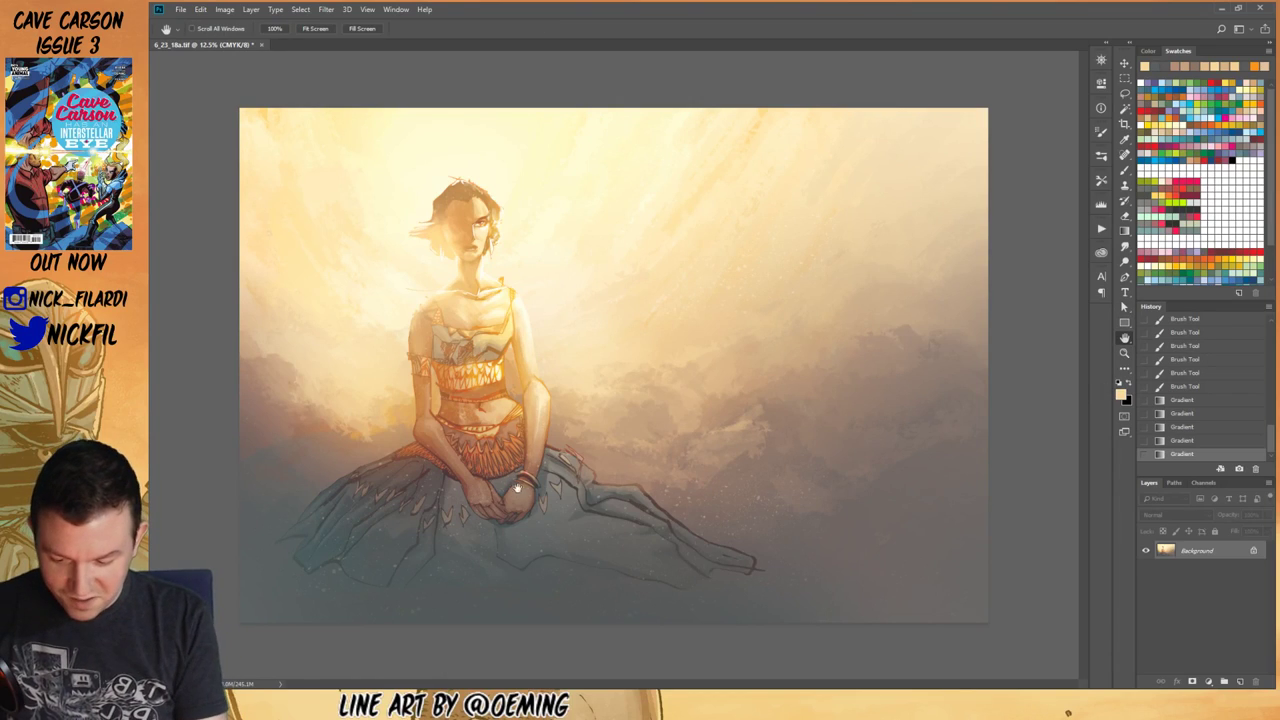
{"action": "key", "text": "z"}
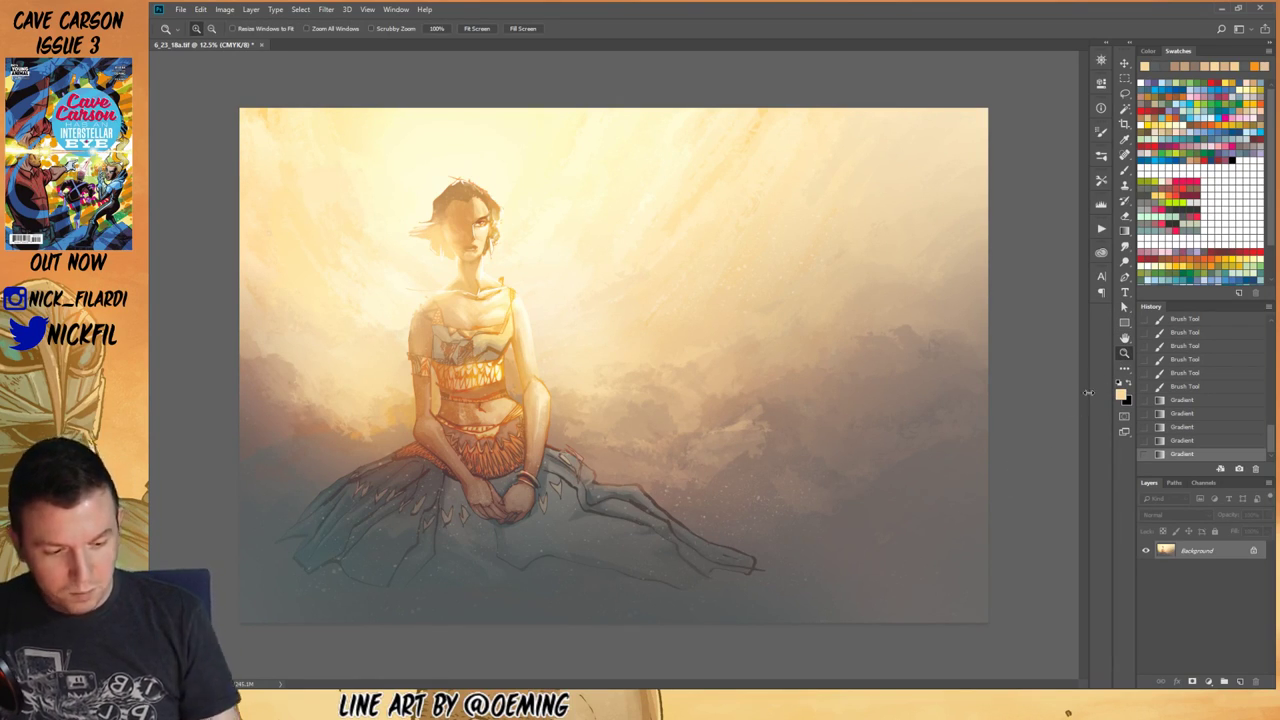
Step: Switch to the shirt-shaped textured brush at 50% opacity and stroke a sampled tone into the clouds right of the figure
{"action": "left_click", "coordinate": [1124, 170]}
{"action": "left_click", "coordinate": [193, 30]}
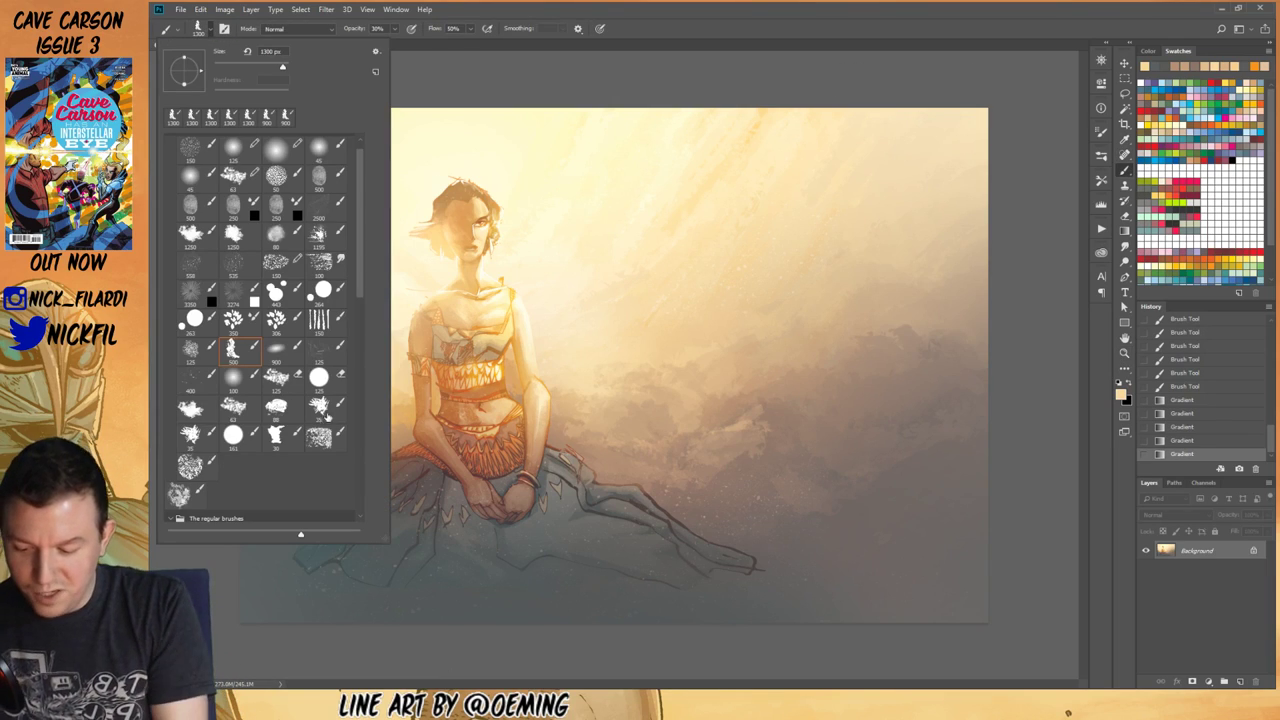
{"action": "left_click", "coordinate": [276, 437]}
{"action": "left_click", "coordinate": [794, 629]}
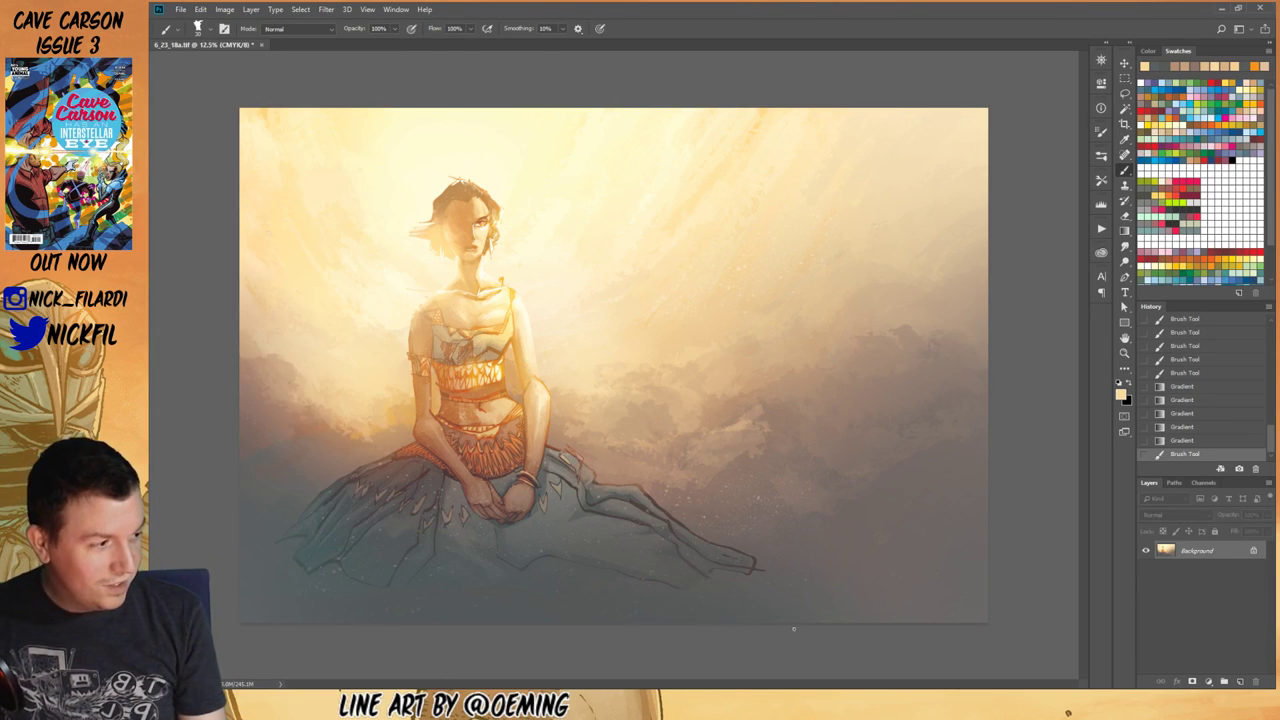
{"action": "key", "text": "5"}
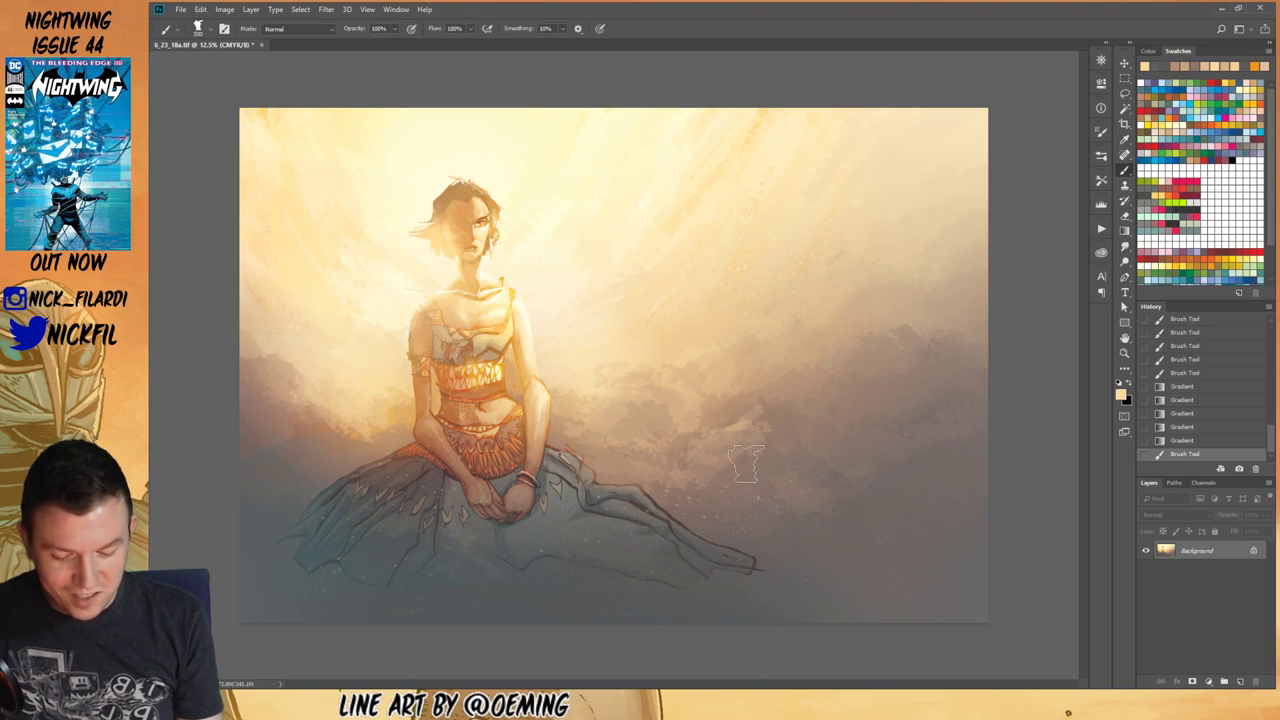
{"action": "left_click", "coordinate": [749, 470], "text": "alt"}
{"action": "mouse_move", "coordinate": [706, 475]}
{"action": "left_mouse_down"}
{"action": "mouse_move", "coordinate": [771, 451]}
{"action": "mouse_move", "coordinate": [767, 433]}
{"action": "mouse_move", "coordinate": [757, 451]}
{"action": "left_mouse_up"}
Step: Soften the cloud tops right of the figure with broad strokes of a sampled warm tan, working back towards her elbow
{"action": "left_click", "coordinate": [738, 390], "text": "alt"}
{"action": "mouse_move", "coordinate": [689, 422]}
{"action": "left_mouse_down"}
{"action": "mouse_move", "coordinate": [759, 390]}
{"action": "mouse_move", "coordinate": [763, 367]}
{"action": "left_mouse_up"}
{"action": "left_click_drag", "start_coordinate": [685, 396], "coordinate": [750, 355]}
{"action": "left_click_drag", "start_coordinate": [701, 352], "coordinate": [739, 352]}
{"action": "left_click_drag", "start_coordinate": [647, 405], "coordinate": [690, 404]}
{"action": "left_click", "coordinate": [610, 398]}
{"action": "mouse_move", "coordinate": [580, 388]}
{"action": "left_mouse_down"}
{"action": "mouse_move", "coordinate": [592, 376]}
{"action": "mouse_move", "coordinate": [655, 441]}
{"action": "left_mouse_up"}
Step: Blend the clouds between the figure's elbow and the skirt with sampled tan, muted brown and pale peach tones
{"action": "left_click", "coordinate": [581, 385], "text": "alt"}
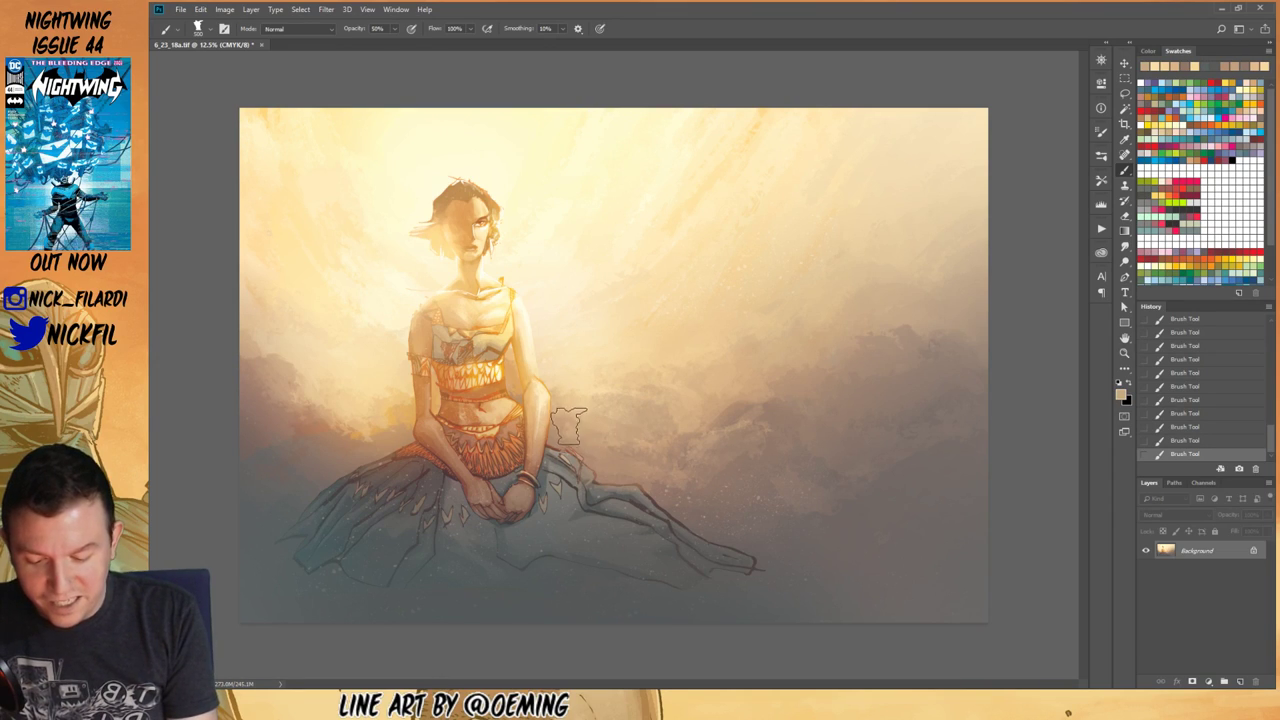
{"action": "left_click", "coordinate": [666, 481], "text": "alt"}
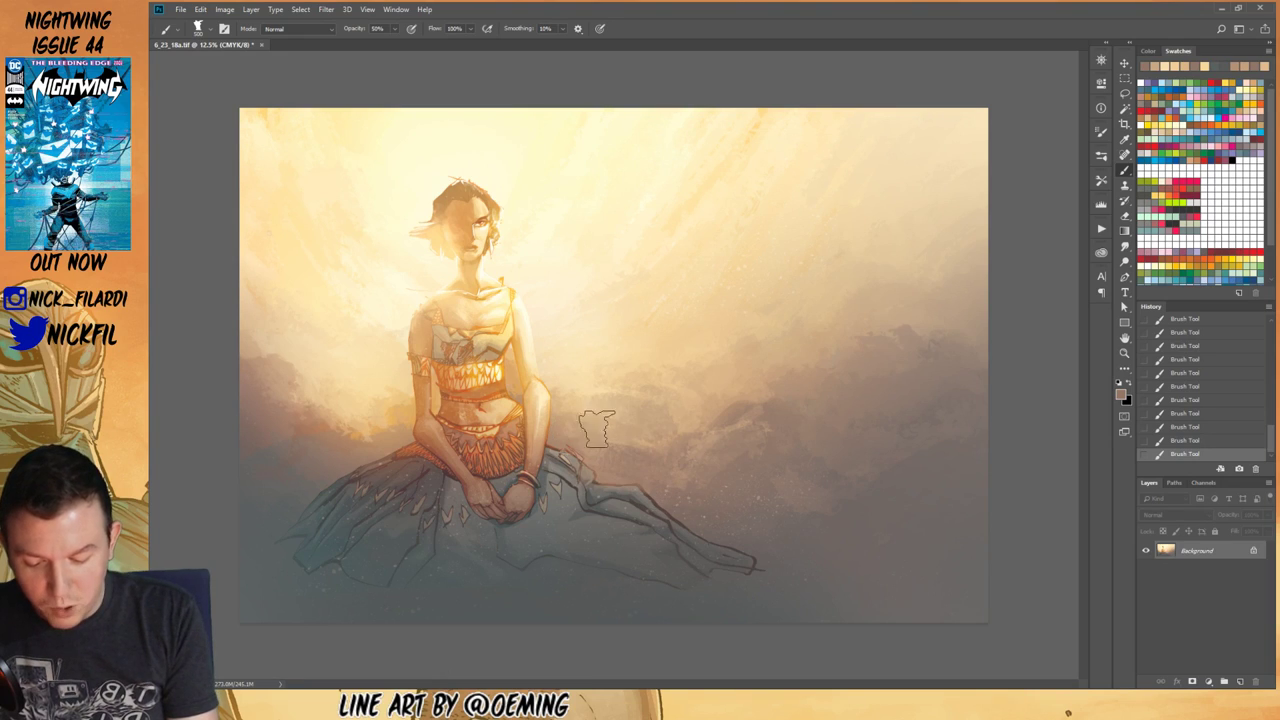
{"action": "left_click", "coordinate": [680, 440], "text": "alt"}
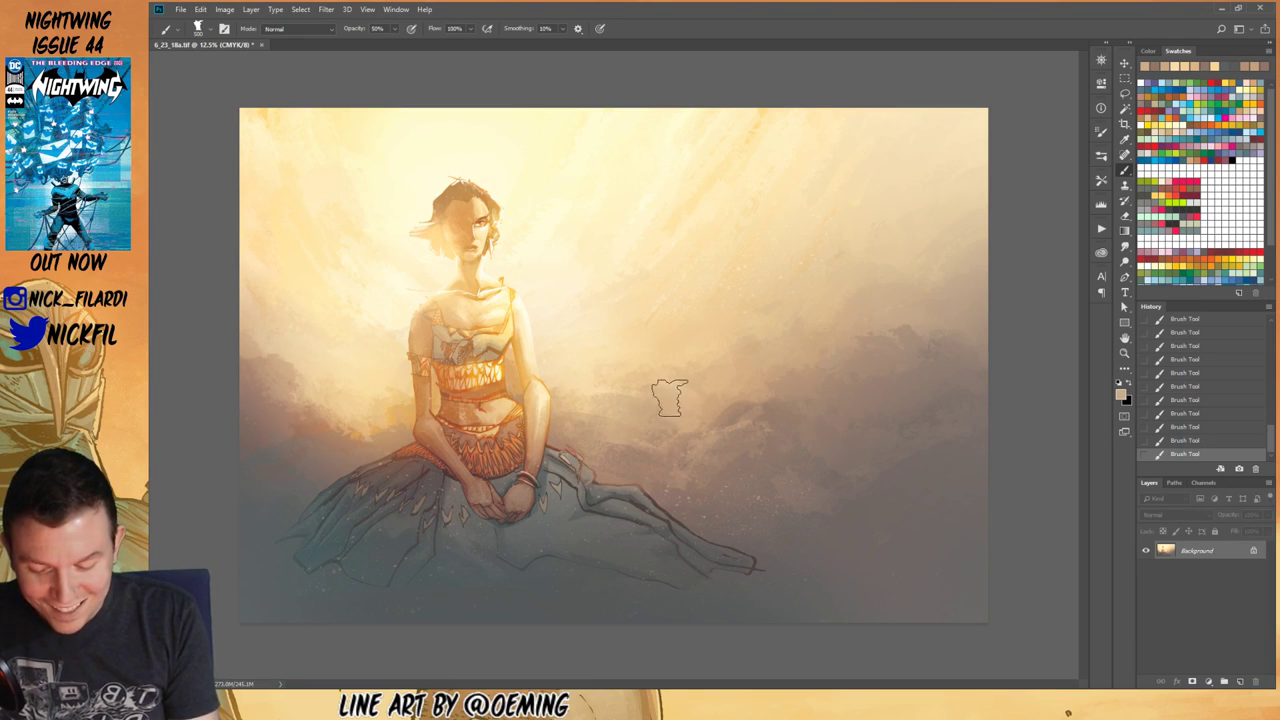
{"action": "left_click", "coordinate": [650, 350], "text": "alt"}
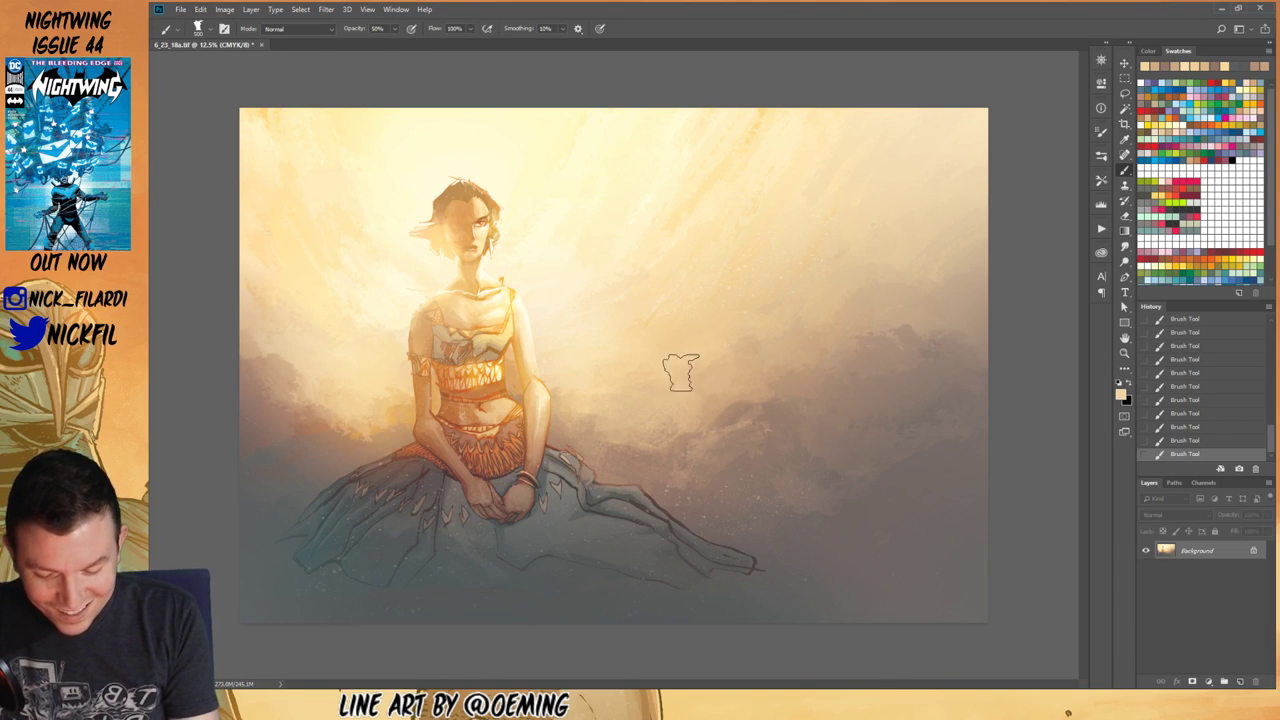
Step: Rework the clouds left of the figure's waist with sampled golden, brown and orange-tan brush tones
{"action": "left_click", "coordinate": [1124, 353]}
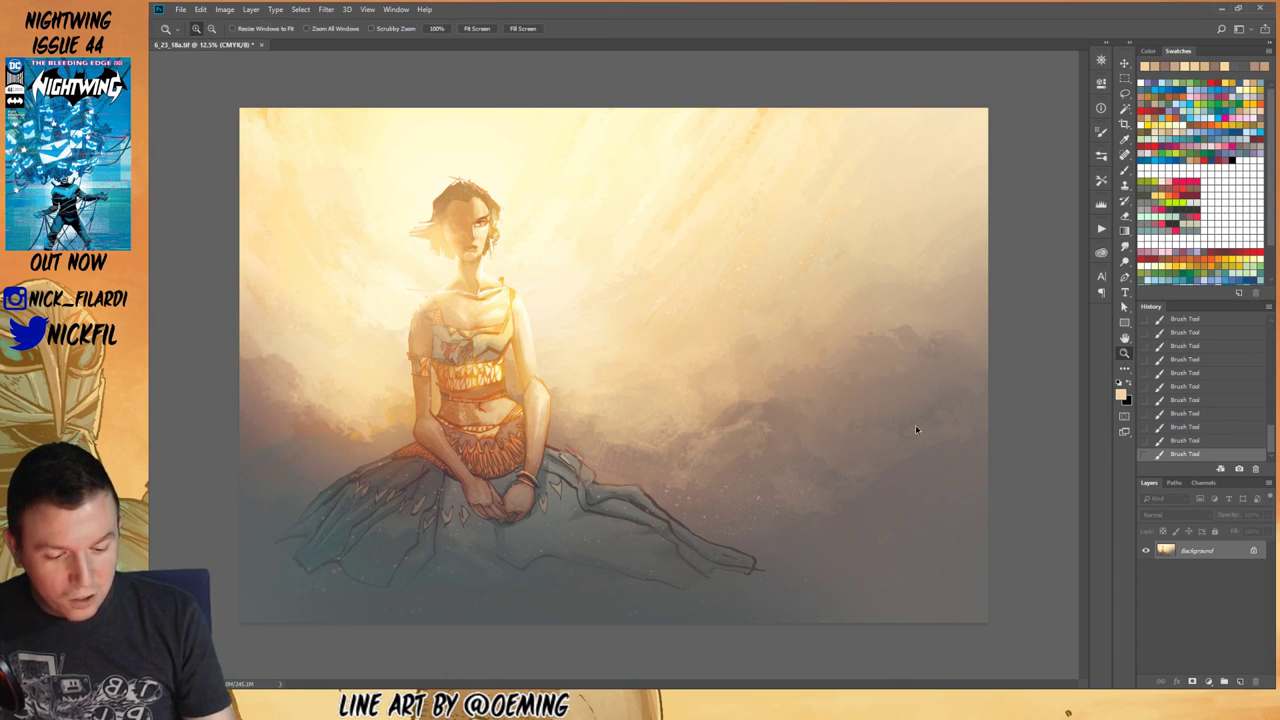
{"action": "left_click", "coordinate": [959, 404], "text": "alt"}
{"action": "left_click", "coordinate": [1124, 171]}
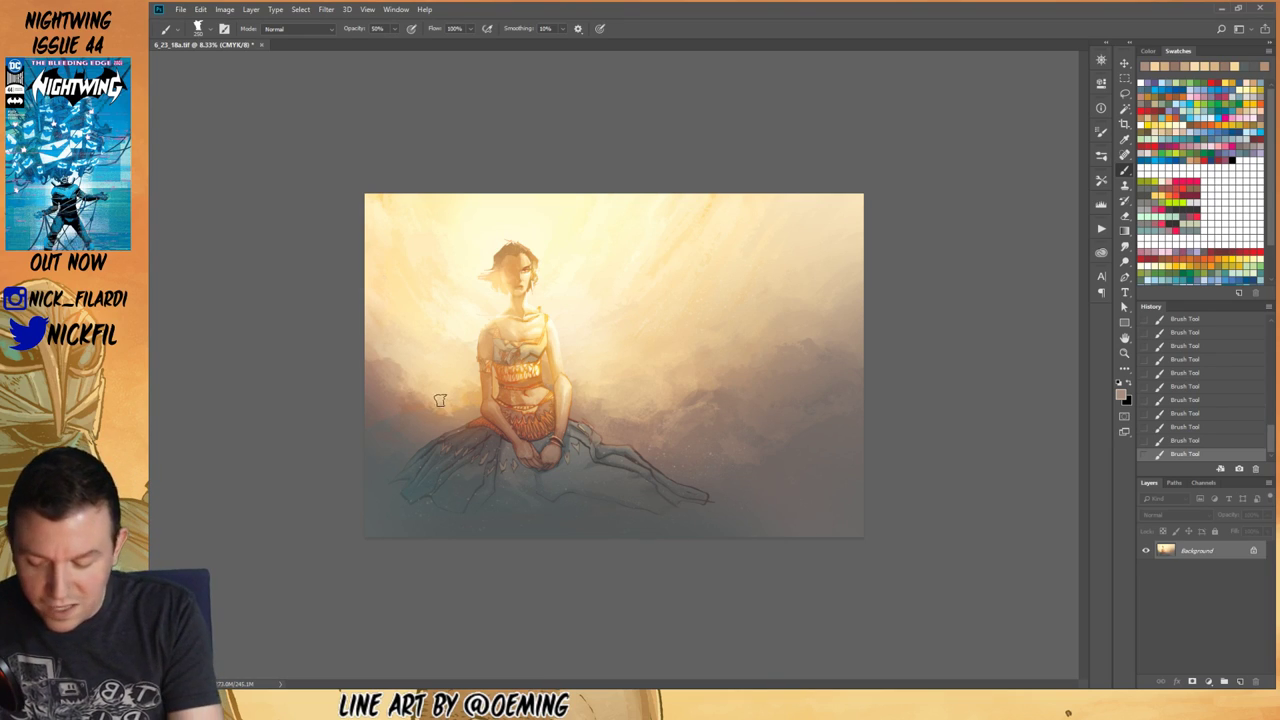
{"action": "left_click", "coordinate": [463, 406], "text": "alt"}
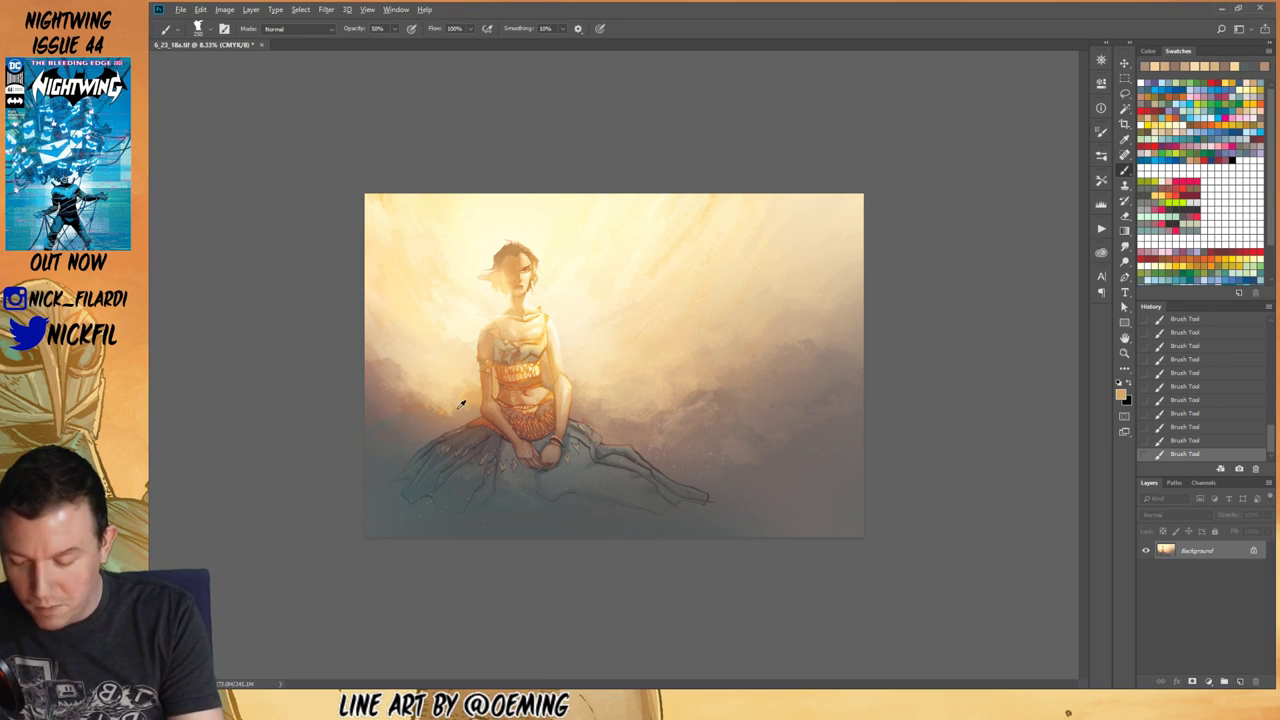
{"action": "left_click", "coordinate": [394, 403], "text": "alt"}
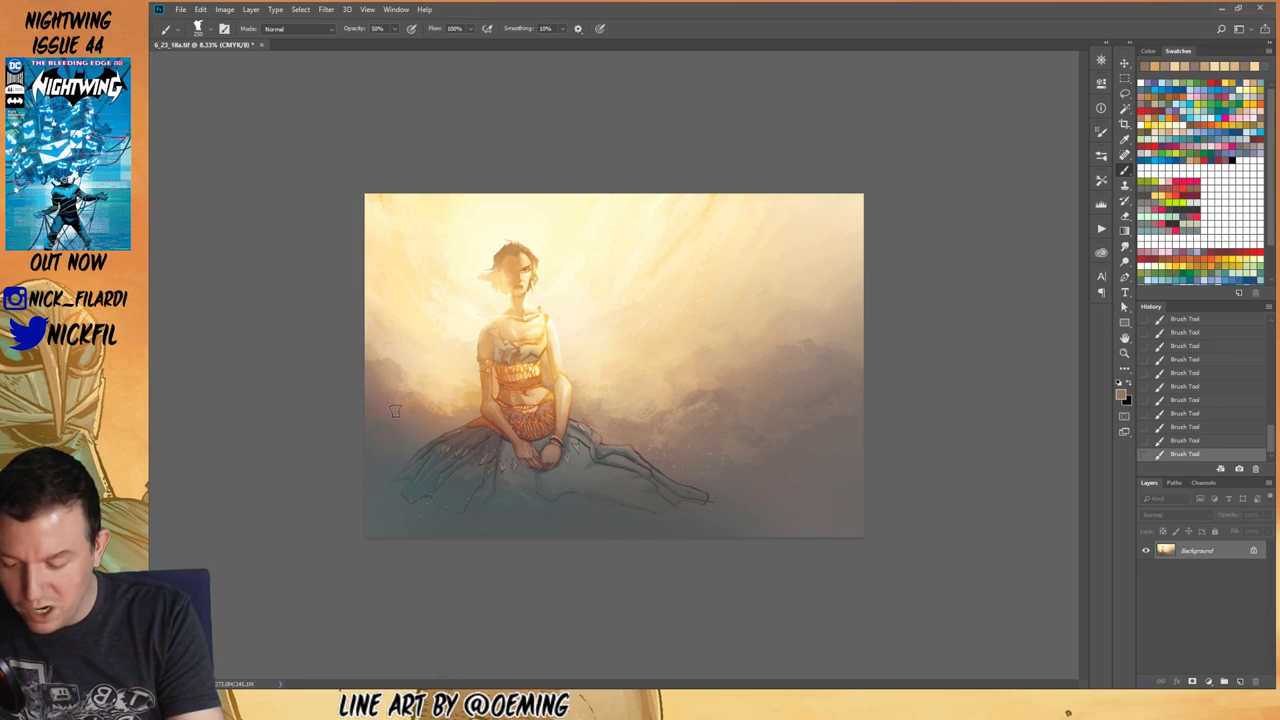
{"action": "left_click", "coordinate": [418, 407], "text": "alt"}
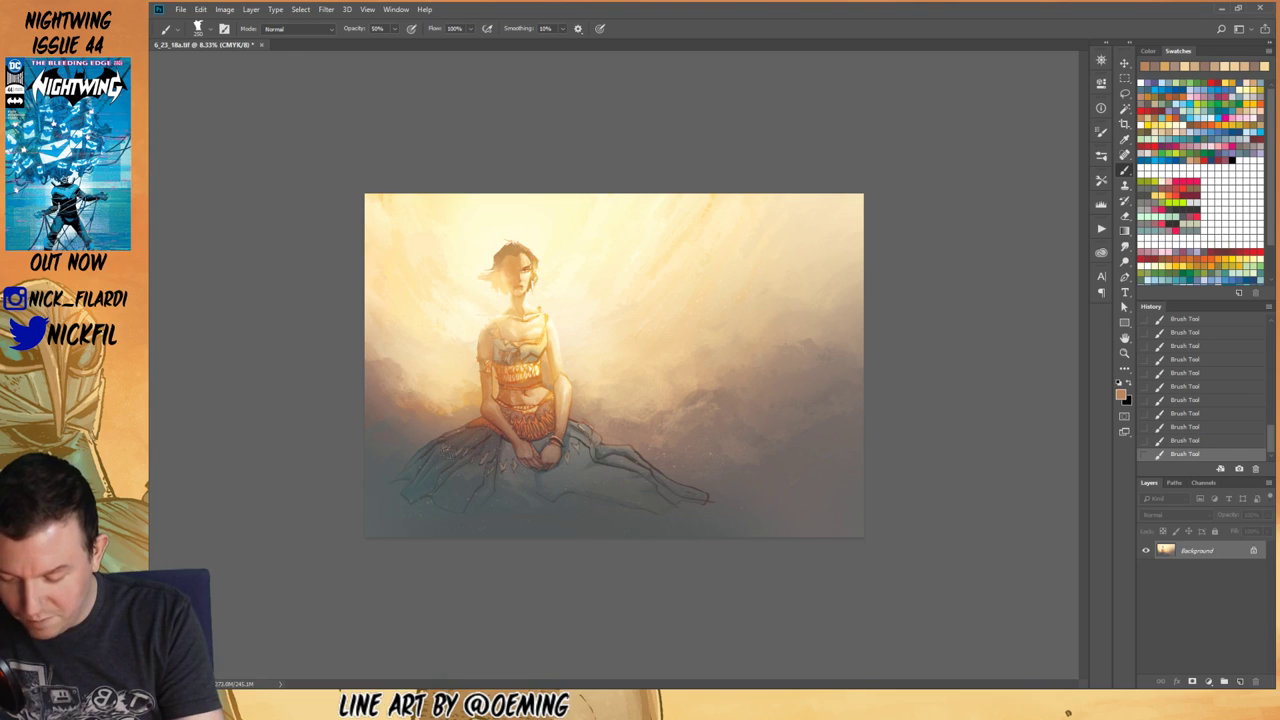
{"action": "left_click", "coordinate": [419, 421], "text": "alt"}
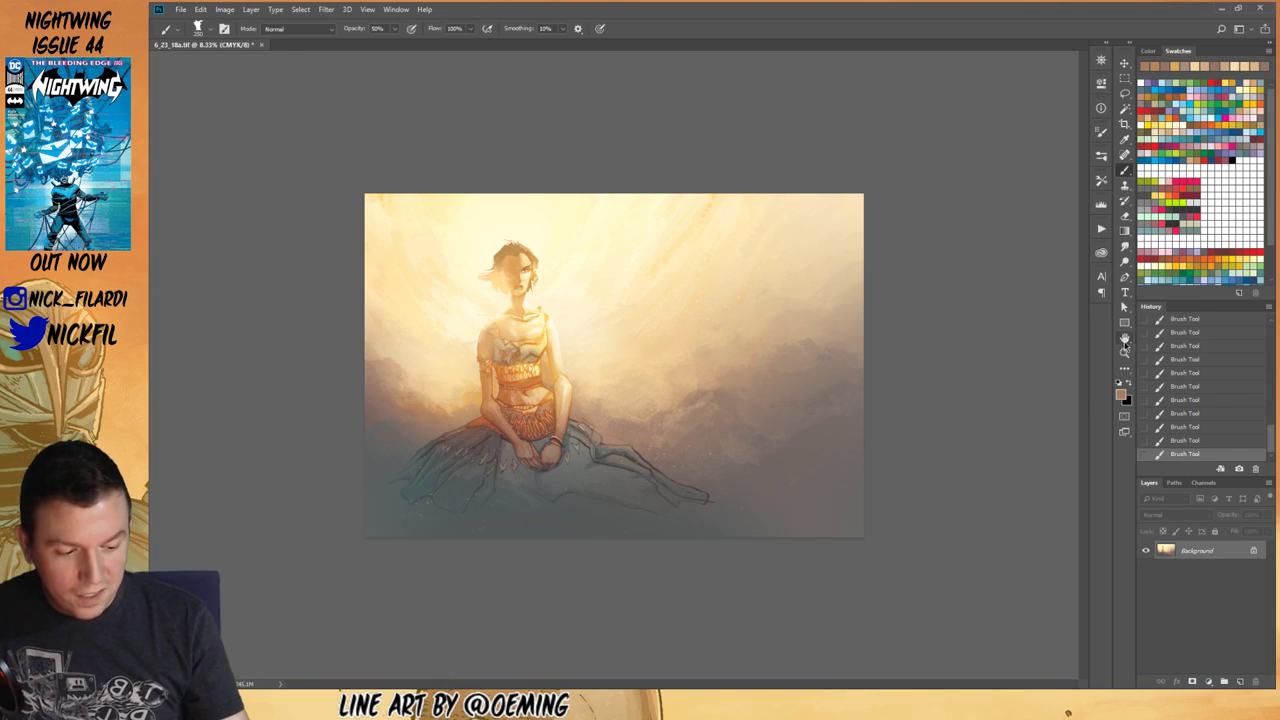
{"action": "left_click", "coordinate": [1124, 340]}
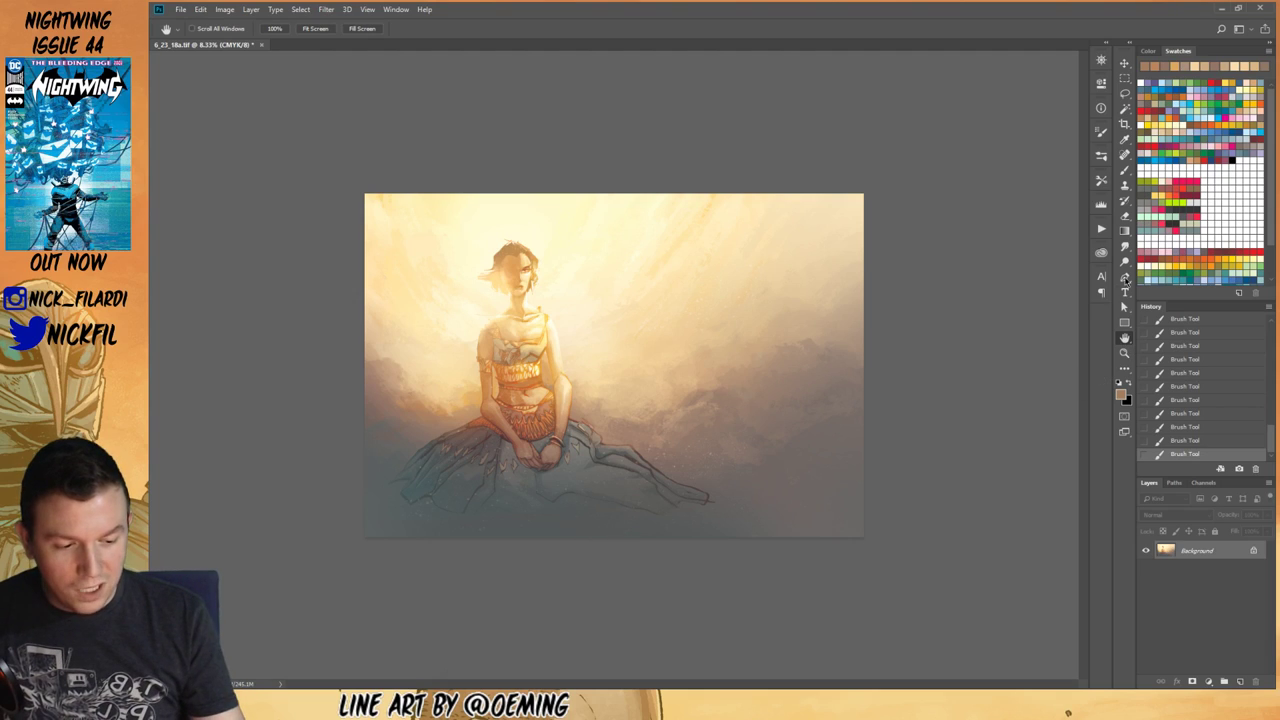
{"action": "left_click", "coordinate": [1124, 170]}
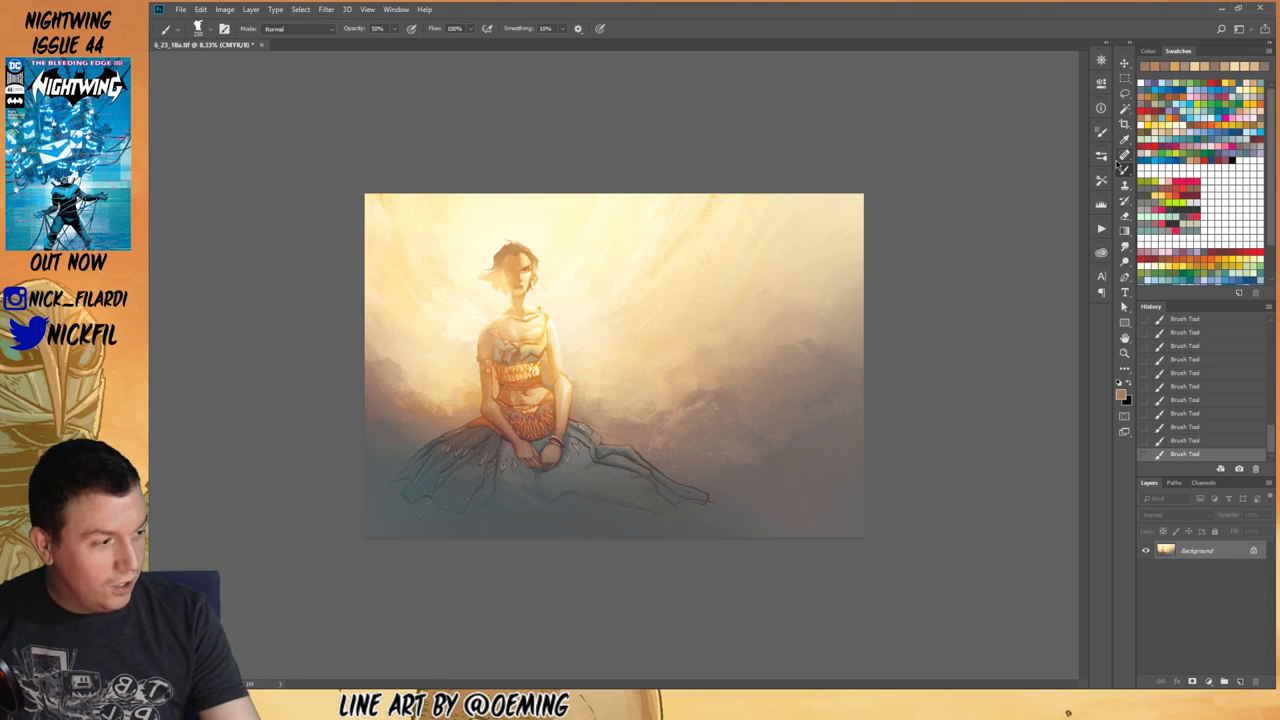
Step: Replace the trial Screen gradient with a Normal-mode radial gradient in sampled tan over the clouds right of the figure
{"action": "left_click", "coordinate": [1124, 230]}
{"action": "left_click_drag", "start_coordinate": [657, 362], "coordinate": [670, 500]}
{"action": "key", "text": "ctrl+z"}
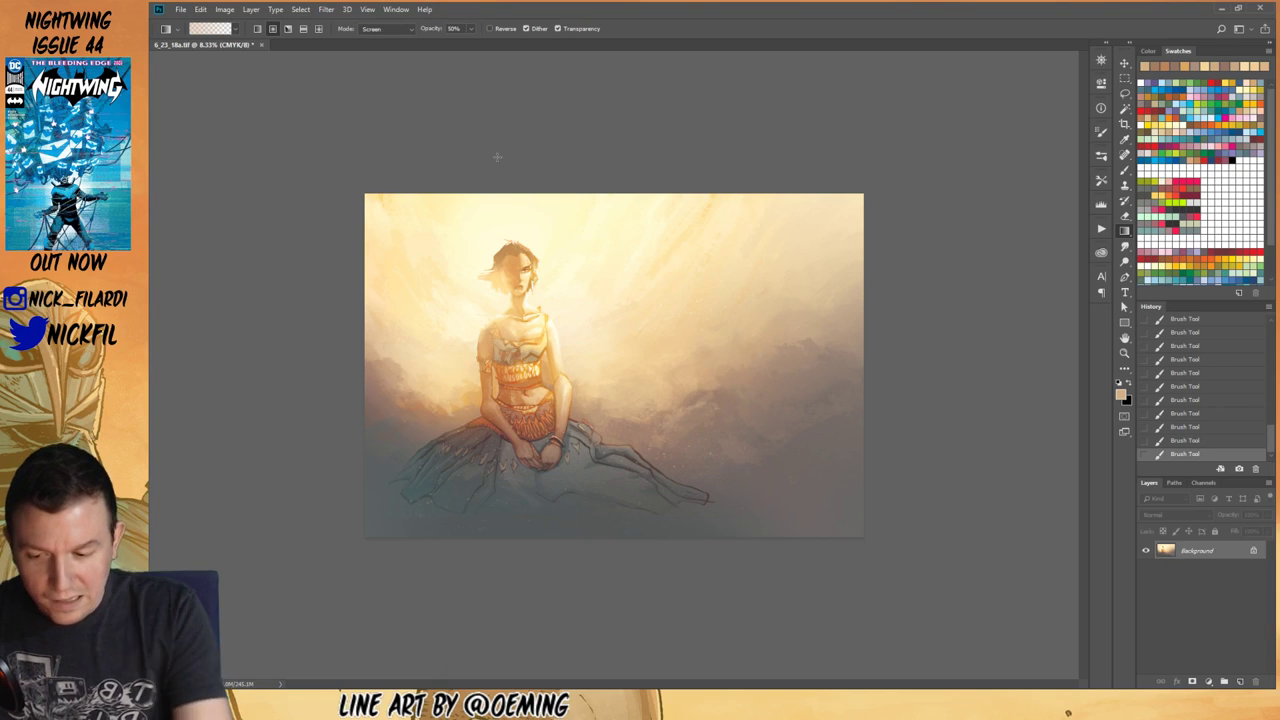
{"action": "left_click", "coordinate": [382, 33]}
{"action": "left_click", "coordinate": [390, 43]}
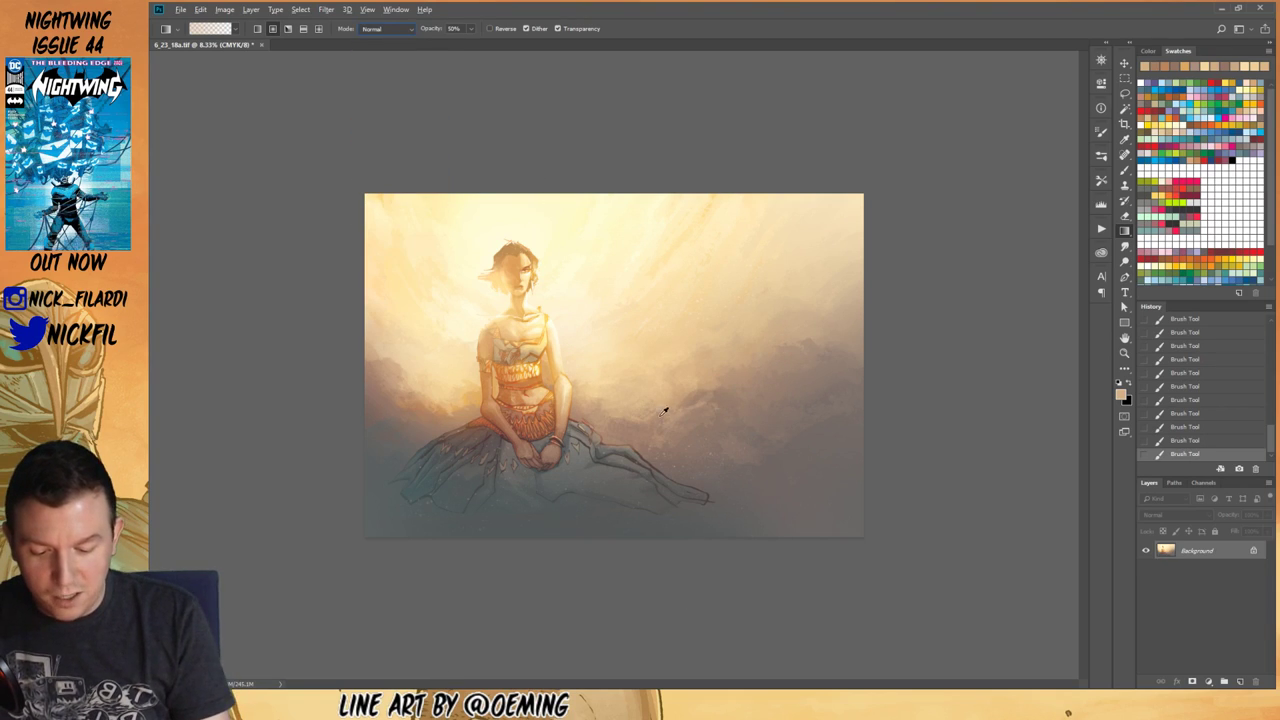
{"action": "left_click_drag", "start_coordinate": [653, 384], "coordinate": [665, 626]}
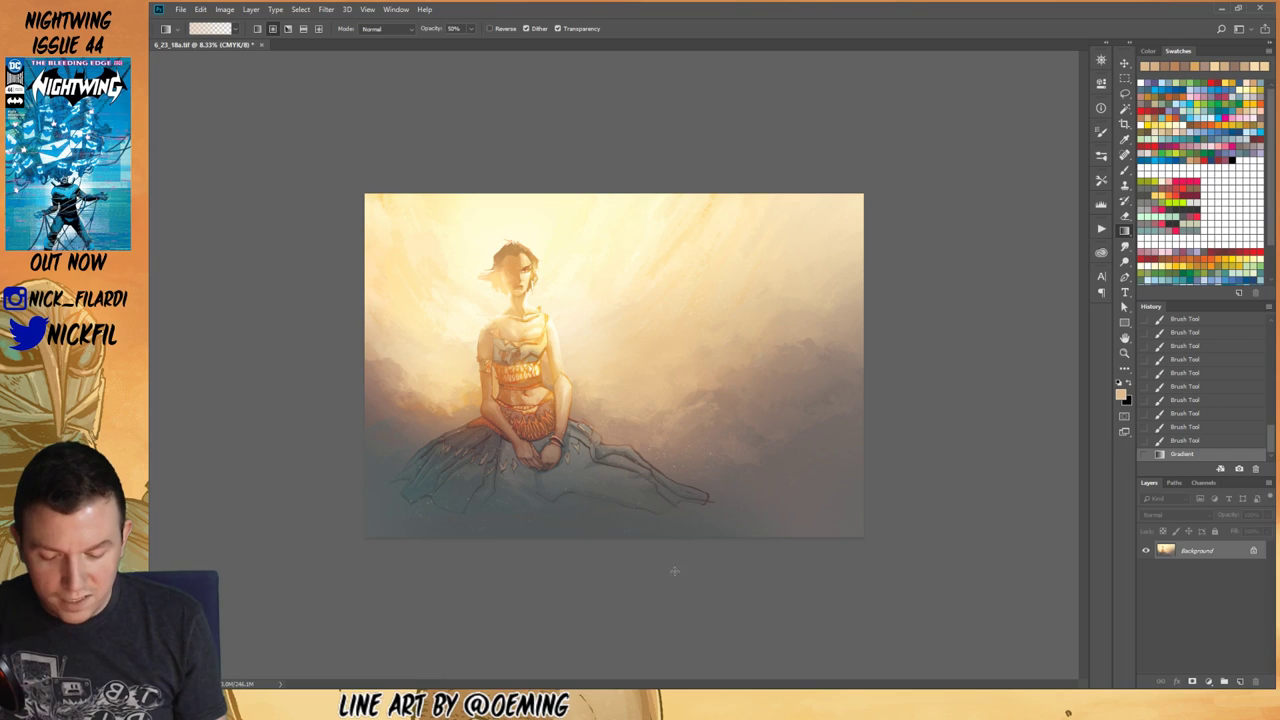
Step: Add large Normal-mode gradients in a sampled tan from beyond the painting's right edge, undoing the unwanted ones over the clouds
{"action": "left_click_drag", "start_coordinate": [744, 456], "coordinate": [748, 480]}
{"action": "key", "text": "ctrl+z"}
{"action": "left_click", "coordinate": [749, 349], "text": "alt"}
{"action": "left_click_drag", "start_coordinate": [740, 337], "coordinate": [794, 549]}
{"action": "key", "text": "ctrl+z"}
{"action": "left_click_drag", "start_coordinate": [909, 171], "coordinate": [782, 546]}
{"action": "left_click_drag", "start_coordinate": [912, 272], "coordinate": [797, 489]}
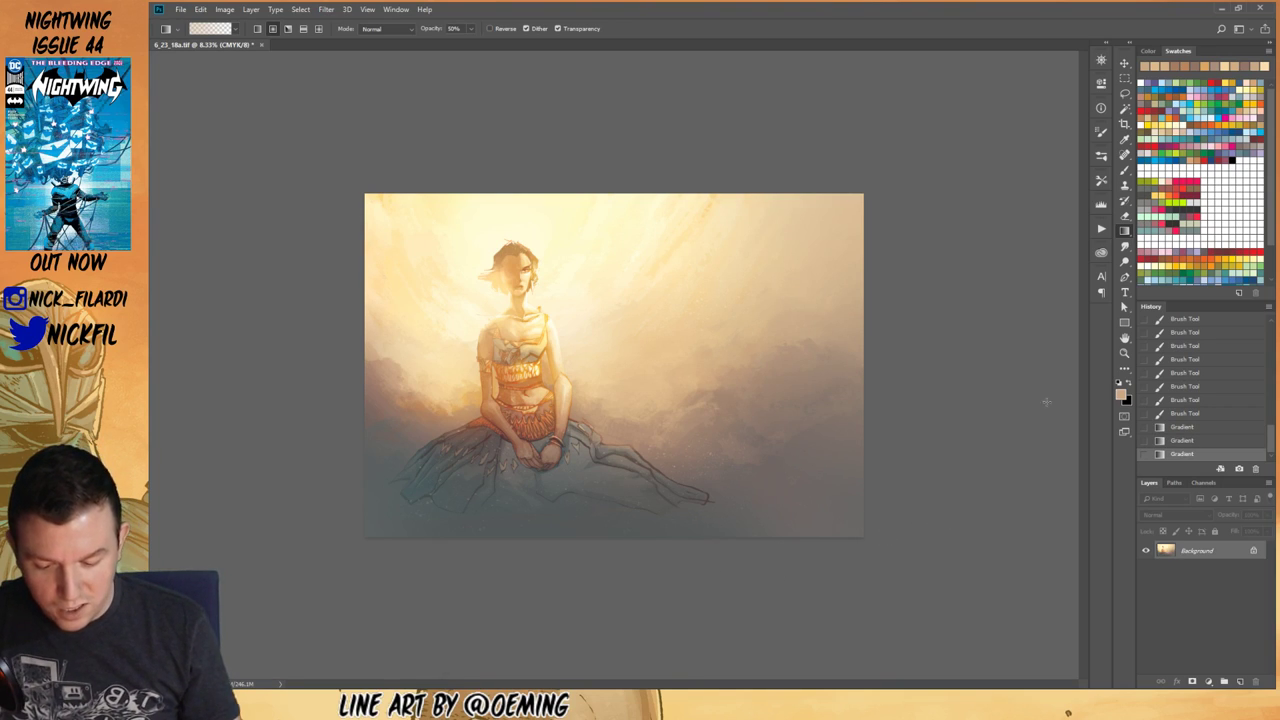
Step: Lasso the area of the figure's top and torso between her arms
{"action": "left_click", "coordinate": [1124, 353]}
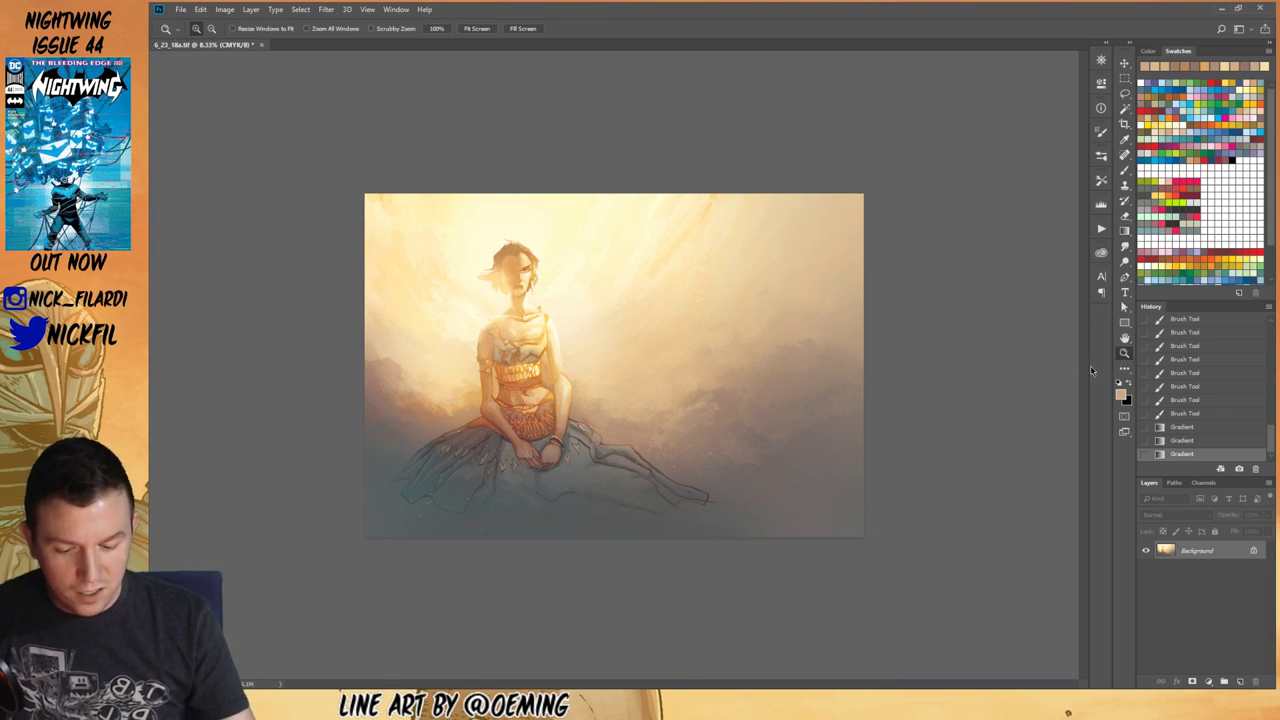
{"action": "left_click", "coordinate": [531, 377]}
{"action": "left_click", "coordinate": [1124, 338]}
{"action": "left_click", "coordinate": [1124, 353]}
{"action": "left_click", "coordinate": [470, 378]}
{"action": "double_click", "coordinate": [1124, 338]}
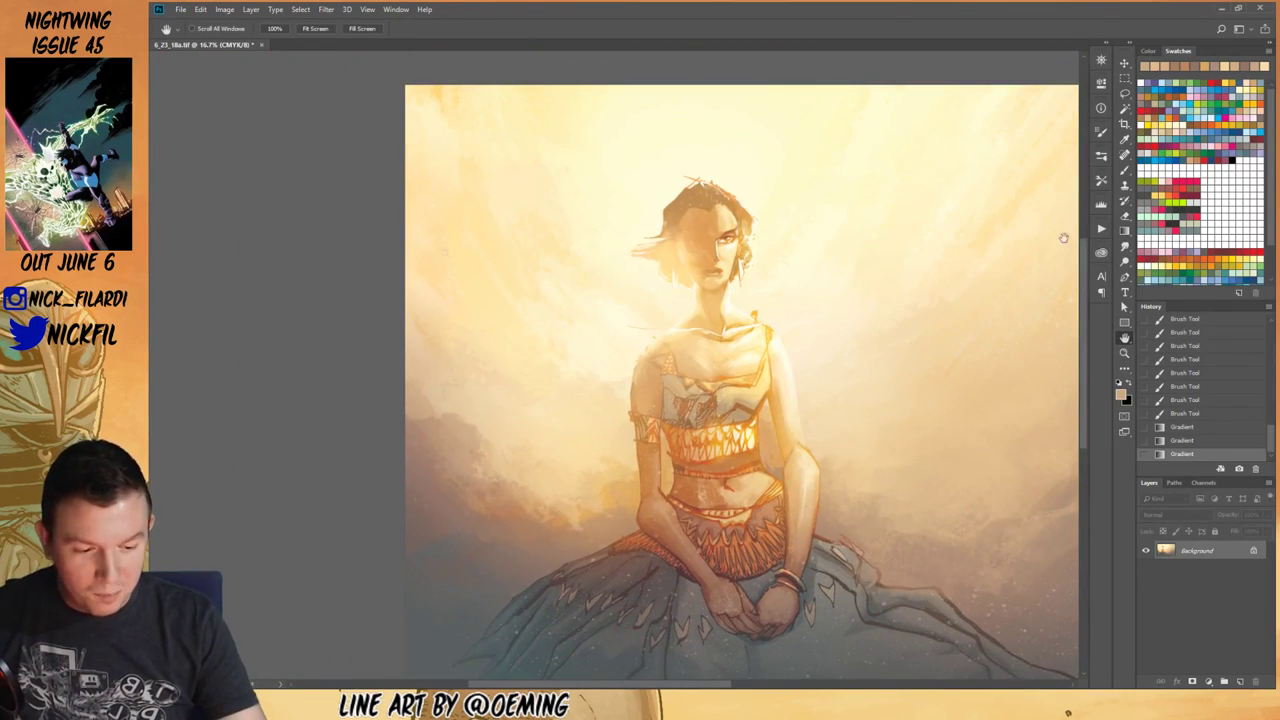
{"action": "left_click", "coordinate": [1124, 92]}
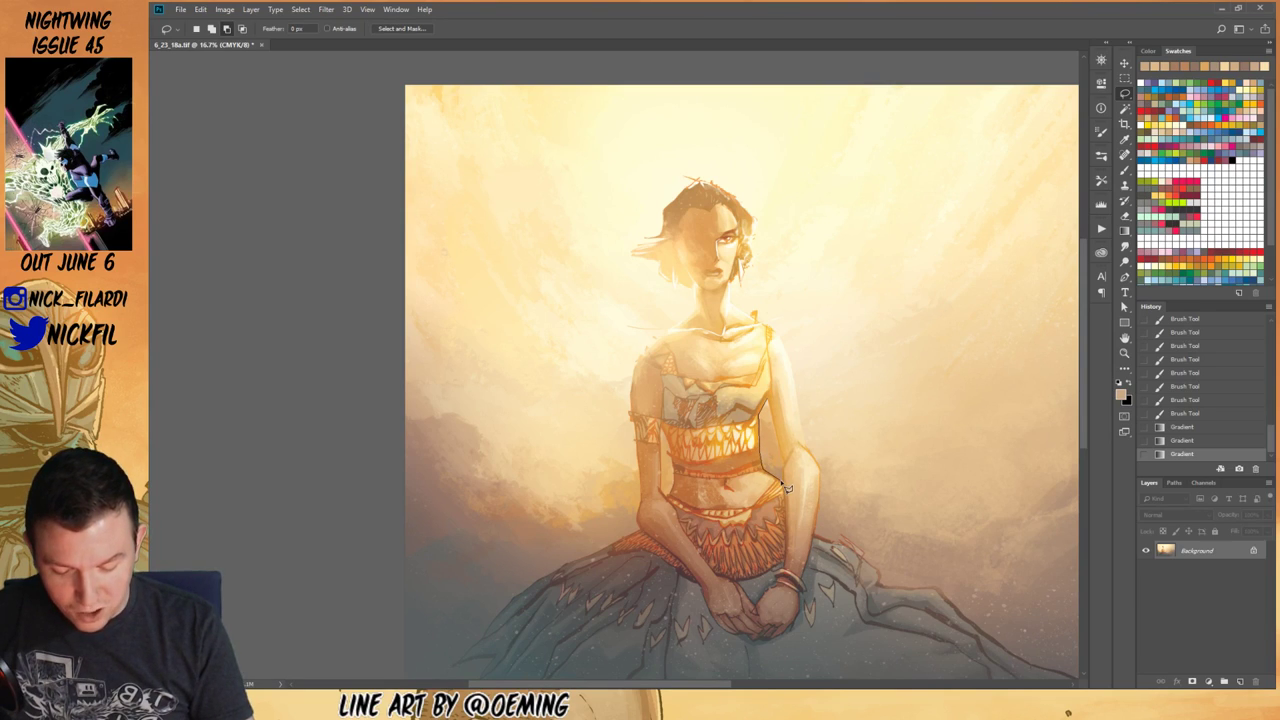
{"action": "left_click_drag", "start_coordinate": [786, 480], "coordinate": [768, 400]}
{"action": "mouse_move", "coordinate": [666, 432]}
{"action": "left_mouse_down"}
{"action": "mouse_move", "coordinate": [664, 498]}
{"action": "mouse_move", "coordinate": [677, 494]}
{"action": "mouse_move", "coordinate": [665, 422]}
{"action": "mouse_move", "coordinate": [667, 440]}
{"action": "left_mouse_up"}
Step: Lighten the selected torso area with radial gradients in sampled warm and cream tones, and deselect it
{"action": "left_click", "coordinate": [1124, 232]}
{"action": "left_click", "coordinate": [766, 402], "text": "alt"}
{"action": "mouse_move", "coordinate": [717, 519]}
{"action": "left_mouse_down"}
{"action": "mouse_move", "coordinate": [717, 368]}
{"action": "mouse_move", "coordinate": [805, 354]}
{"action": "mouse_move", "coordinate": [728, 394]}
{"action": "mouse_move", "coordinate": [728, 372]}
{"action": "left_mouse_up"}
{"action": "left_click", "coordinate": [804, 352], "text": "alt"}
{"action": "key", "text": "ctrl+d"}
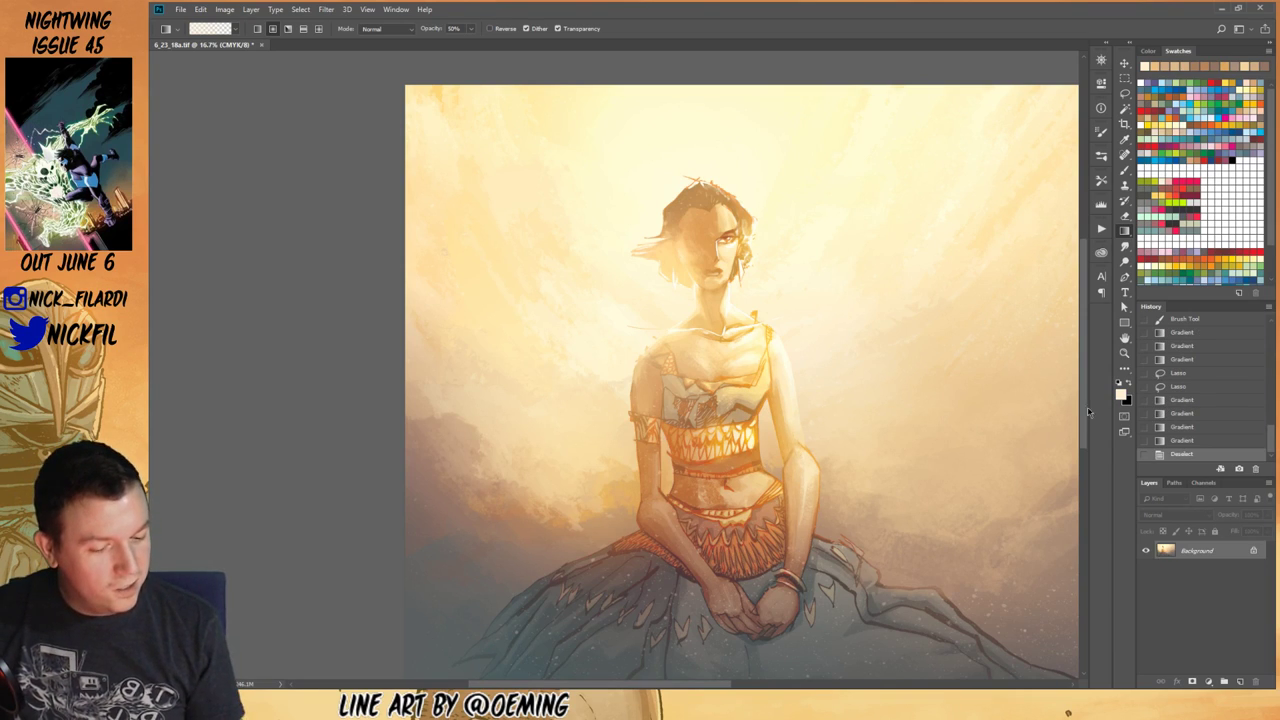
Step: Try a small brush stroke in sampled orange-brown along the edge of the figure's top beside her arm
{"action": "left_click", "coordinate": [1124, 338]}
{"action": "left_click_drag", "start_coordinate": [831, 499], "coordinate": [751, 516]}
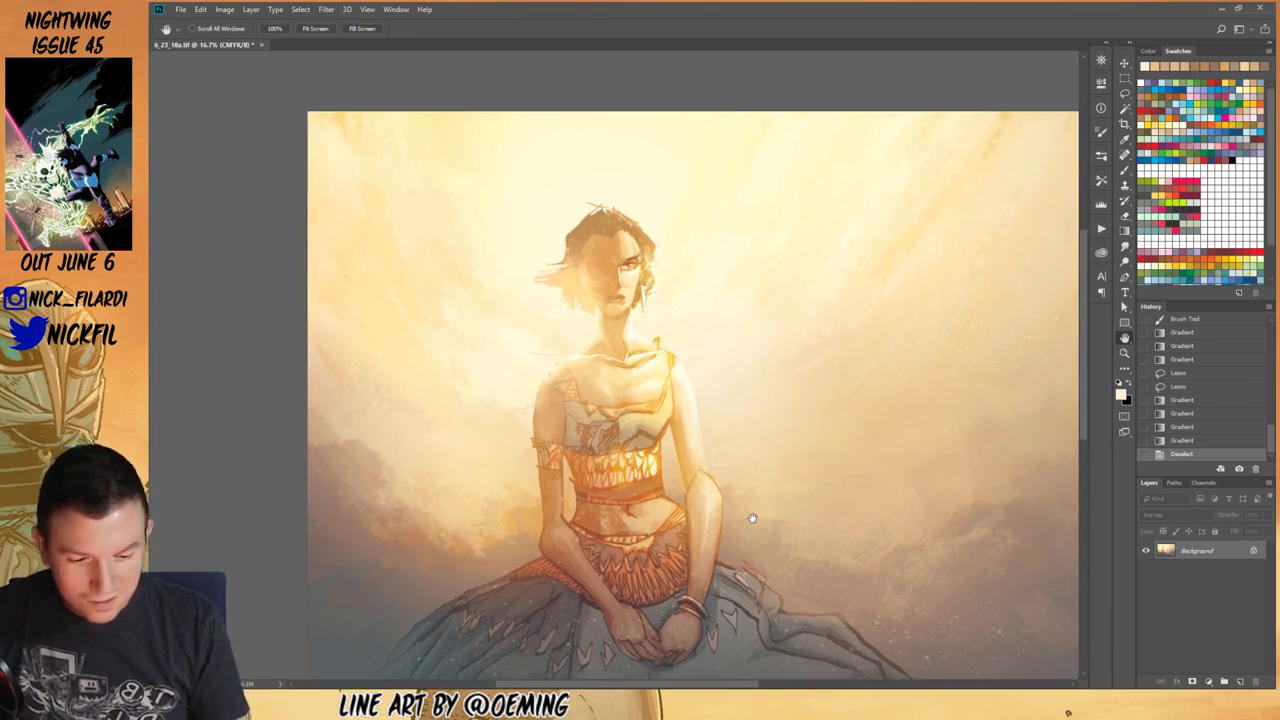
{"action": "left_click", "coordinate": [1125, 172]}
{"action": "left_click", "coordinate": [205, 30]}
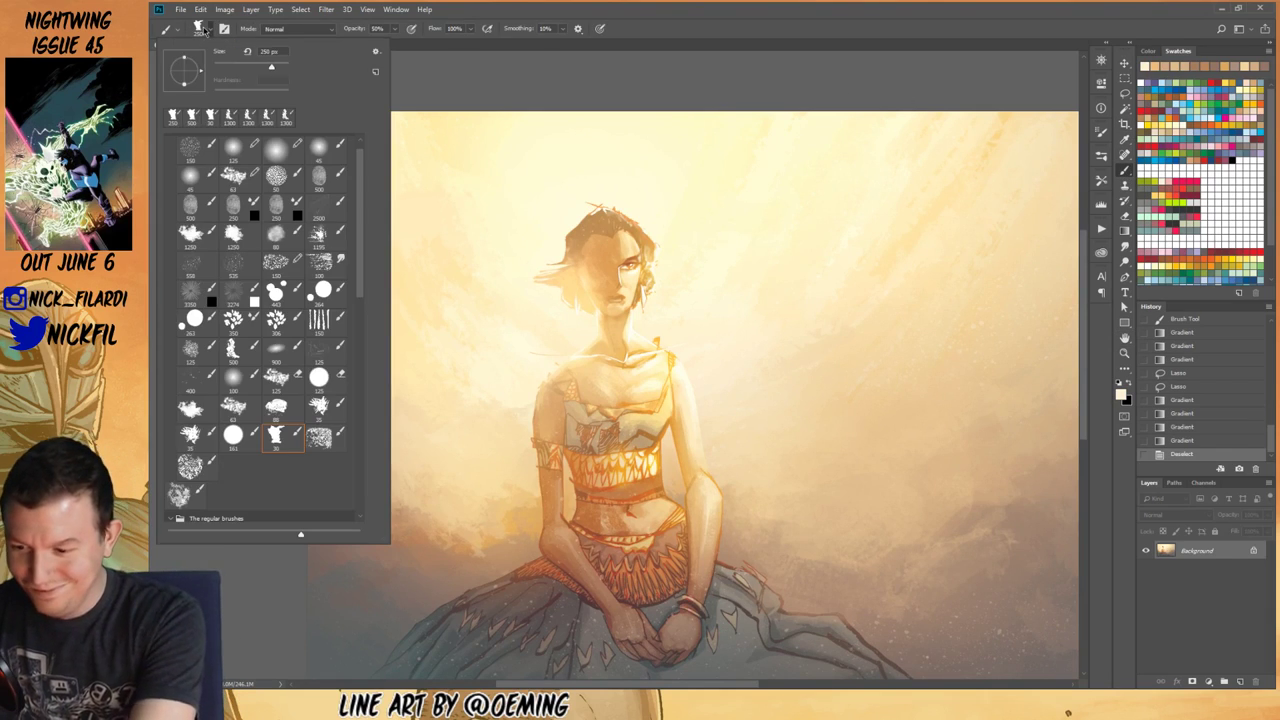
{"action": "left_click", "coordinate": [278, 600]}
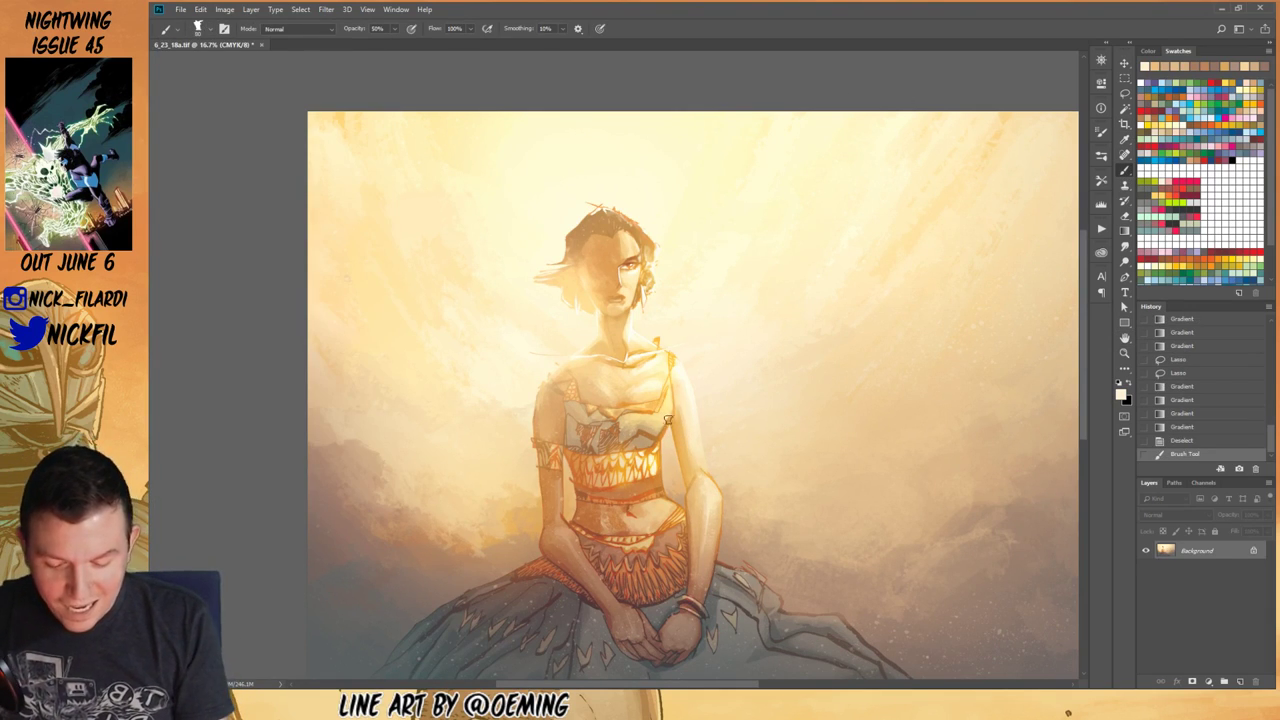
{"action": "left_click", "coordinate": [657, 436], "text": "alt"}
{"action": "left_click_drag", "start_coordinate": [667, 423], "coordinate": [652, 446]}
{"action": "key", "text": "ctrl+z"}
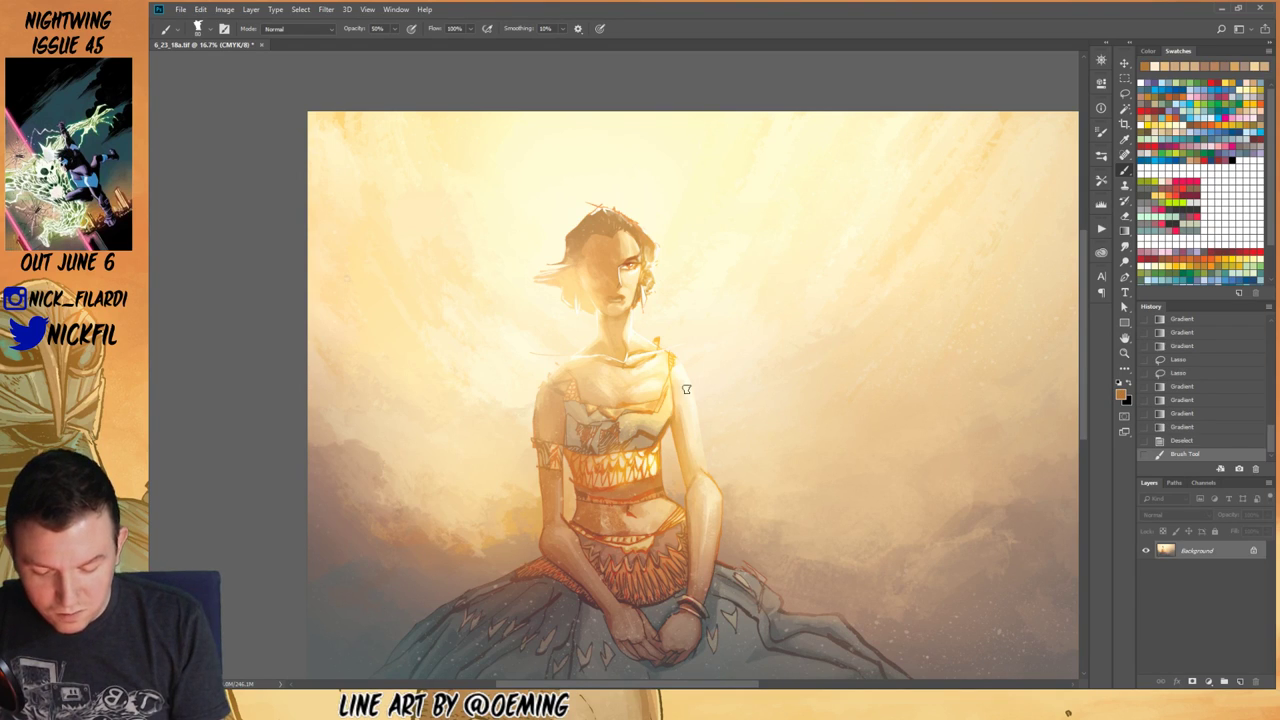
Step: Lasso the figure's hair and the shadowed side of her face, adding the missing part to the selection
{"action": "left_click", "coordinate": [1124, 353]}
{"action": "left_click", "coordinate": [655, 515]}
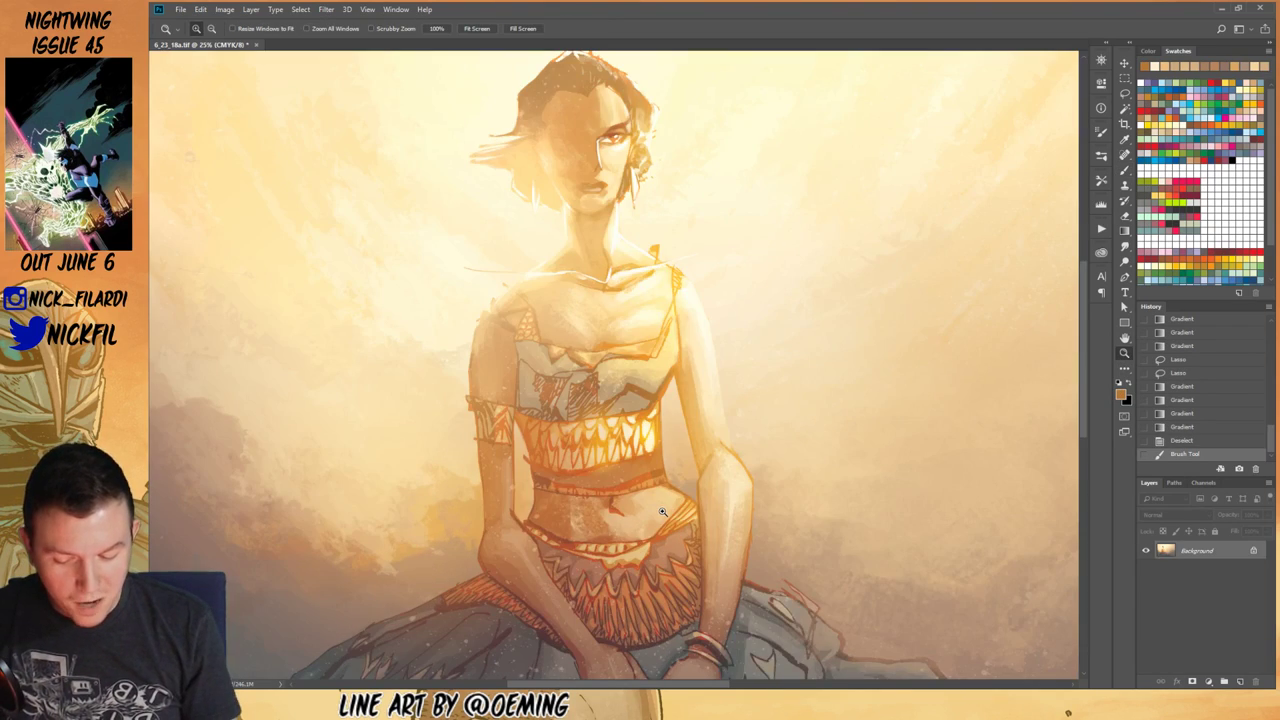
{"action": "left_click", "coordinate": [1123, 169]}
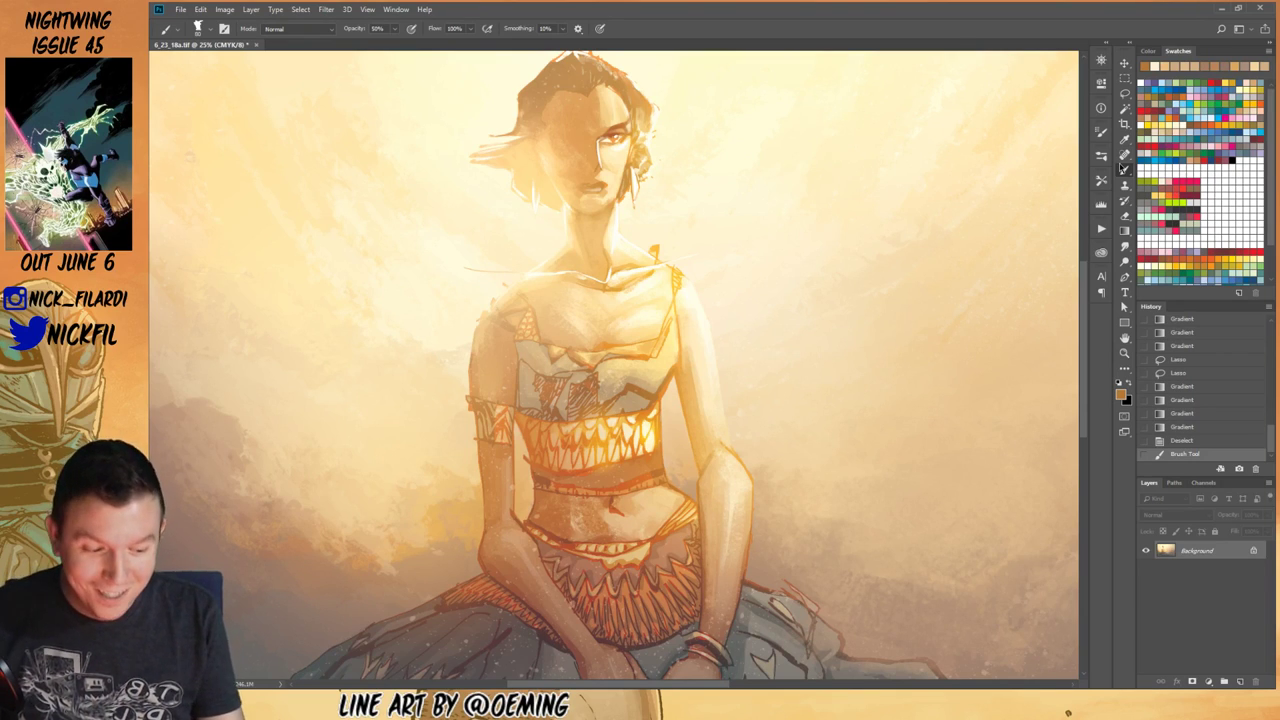
{"action": "left_click", "coordinate": [1124, 338]}
{"action": "left_click_drag", "start_coordinate": [648, 290], "coordinate": [746, 562]}
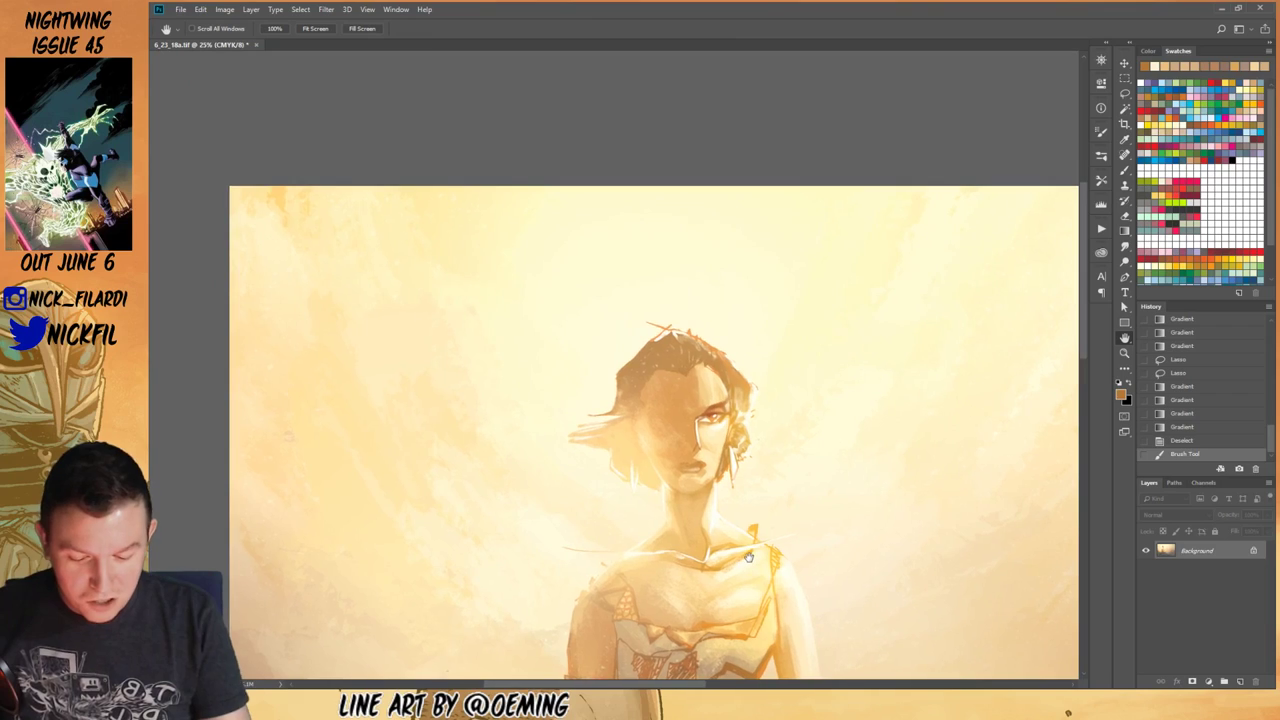
{"action": "left_click", "coordinate": [1124, 93]}
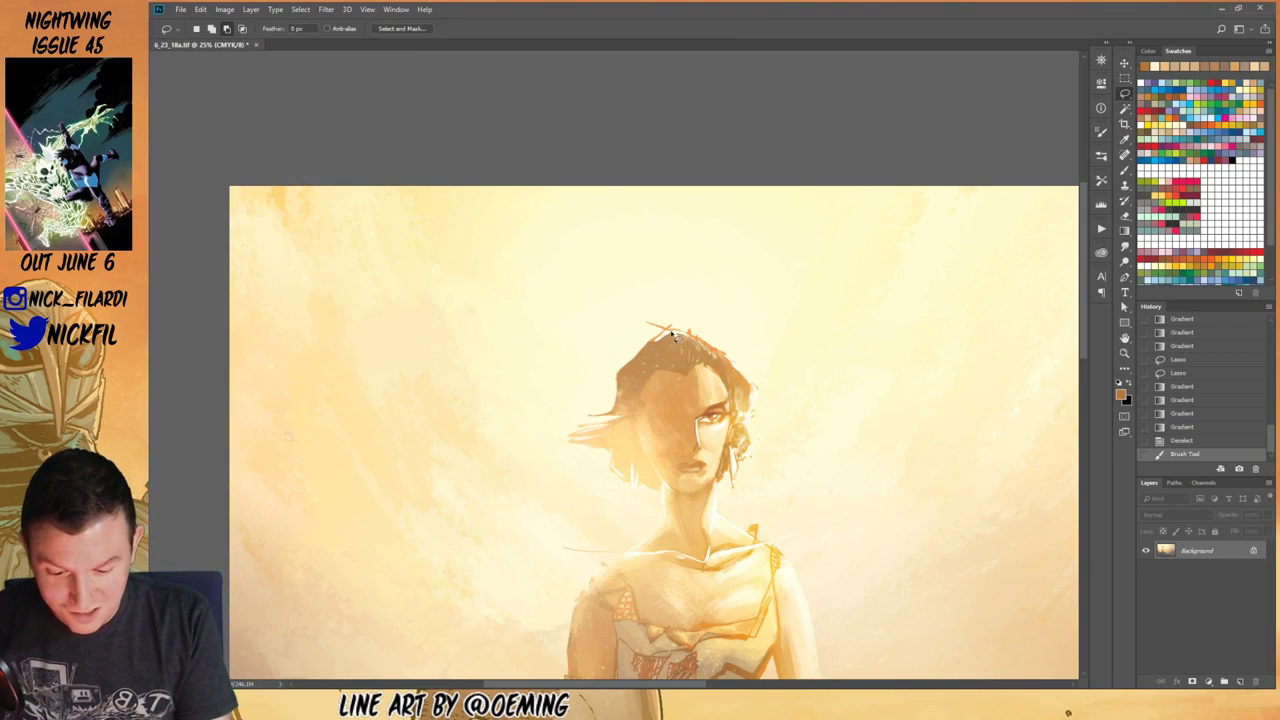
{"action": "mouse_move", "coordinate": [652, 345]}
{"action": "left_mouse_down"}
{"action": "mouse_move", "coordinate": [616, 386]}
{"action": "mouse_move", "coordinate": [609, 420]}
{"action": "mouse_move", "coordinate": [619, 412]}
{"action": "mouse_move", "coordinate": [585, 418]}
{"action": "mouse_move", "coordinate": [625, 417]}
{"action": "mouse_move", "coordinate": [571, 437]}
{"action": "mouse_move", "coordinate": [621, 439]}
{"action": "mouse_move", "coordinate": [571, 443]}
{"action": "mouse_move", "coordinate": [627, 461]}
{"action": "mouse_move", "coordinate": [600, 447]}
{"action": "mouse_move", "coordinate": [616, 451]}
{"action": "mouse_move", "coordinate": [614, 473]}
{"action": "mouse_move", "coordinate": [640, 492]}
{"action": "mouse_move", "coordinate": [632, 469]}
{"action": "mouse_move", "coordinate": [634, 488]}
{"action": "mouse_move", "coordinate": [638, 476]}
{"action": "mouse_move", "coordinate": [671, 501]}
{"action": "mouse_move", "coordinate": [662, 480]}
{"action": "mouse_move", "coordinate": [689, 504]}
{"action": "mouse_move", "coordinate": [675, 492]}
{"action": "mouse_move", "coordinate": [688, 495]}
{"action": "mouse_move", "coordinate": [680, 468]}
{"action": "mouse_move", "coordinate": [703, 467]}
{"action": "mouse_move", "coordinate": [693, 402]}
{"action": "mouse_move", "coordinate": [700, 425]}
{"action": "mouse_move", "coordinate": [742, 403]}
{"action": "mouse_move", "coordinate": [716, 410]}
{"action": "mouse_move", "coordinate": [737, 402]}
{"action": "mouse_move", "coordinate": [676, 334]}
{"action": "left_mouse_up"}
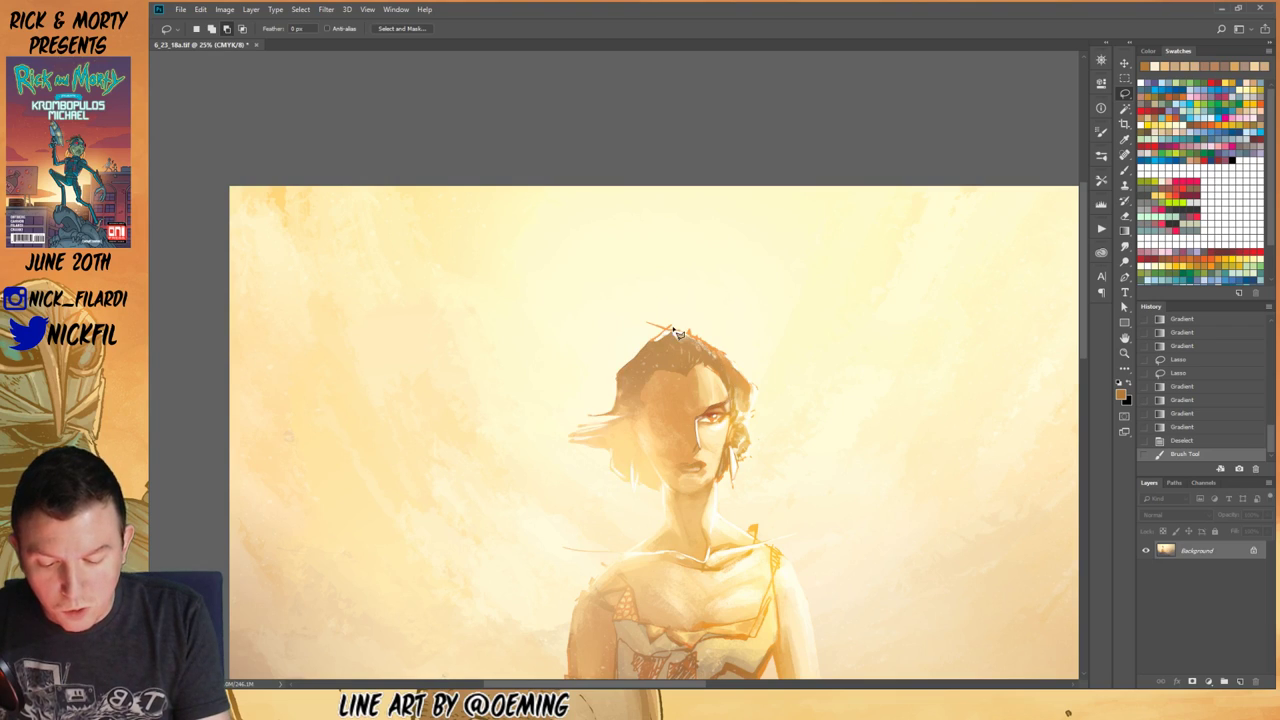
{"action": "key", "text": "shift"}
{"action": "mouse_move", "coordinate": [728, 368]}
{"action": "left_mouse_down"}
{"action": "mouse_move", "coordinate": [752, 389]}
{"action": "mouse_move", "coordinate": [752, 412]}
{"action": "mouse_move", "coordinate": [720, 373]}
{"action": "left_mouse_up"}
{"action": "key", "text": "z"}
{"action": "left_click", "coordinate": [757, 498], "text": "alt"}
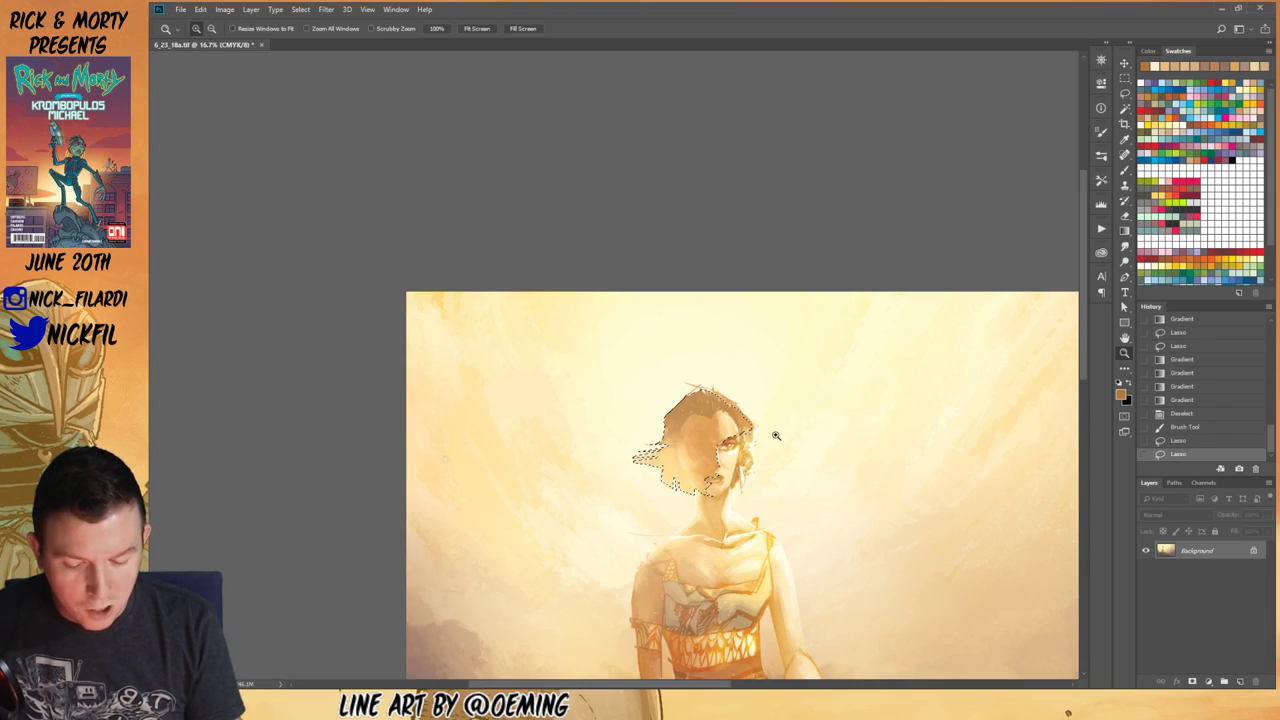
Step: Darken the selected hair and shadowed side of the face with radial gradients in Multiply mode at 50% opacity, and deselect the area
{"action": "left_click", "coordinate": [1125, 231]}
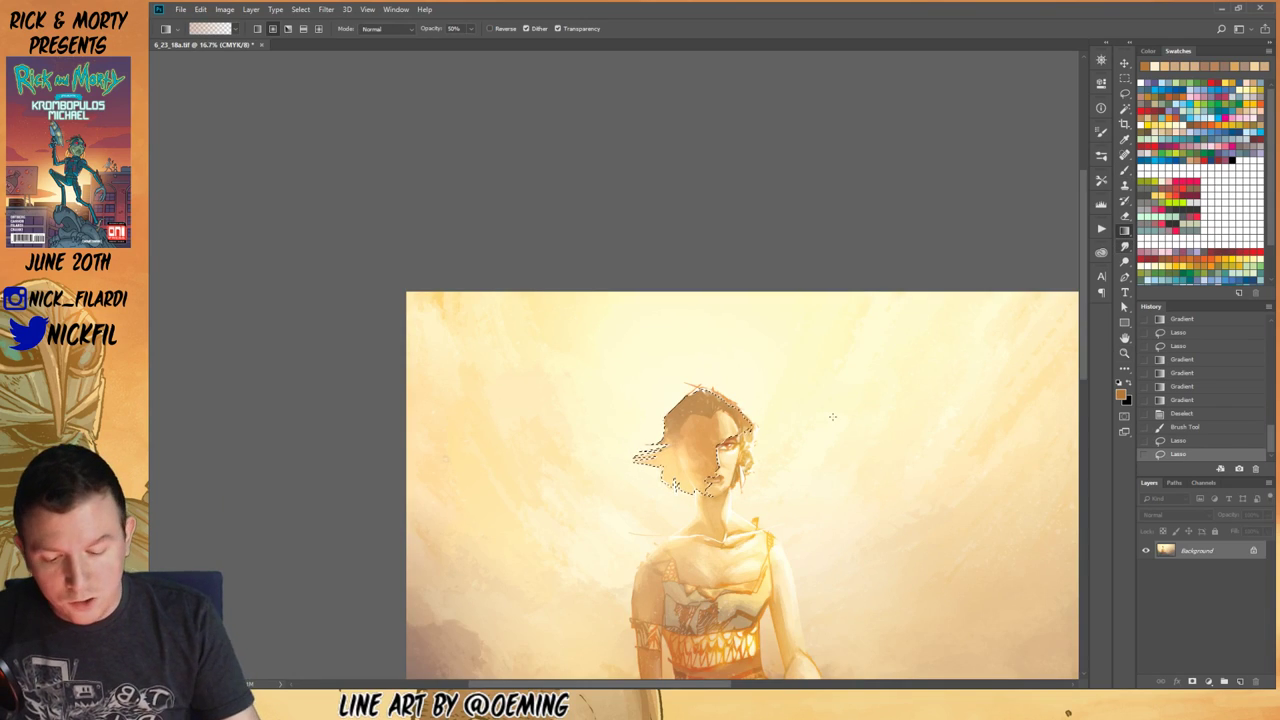
{"action": "left_click", "coordinate": [380, 28]}
{"action": "left_click", "coordinate": [370, 84]}
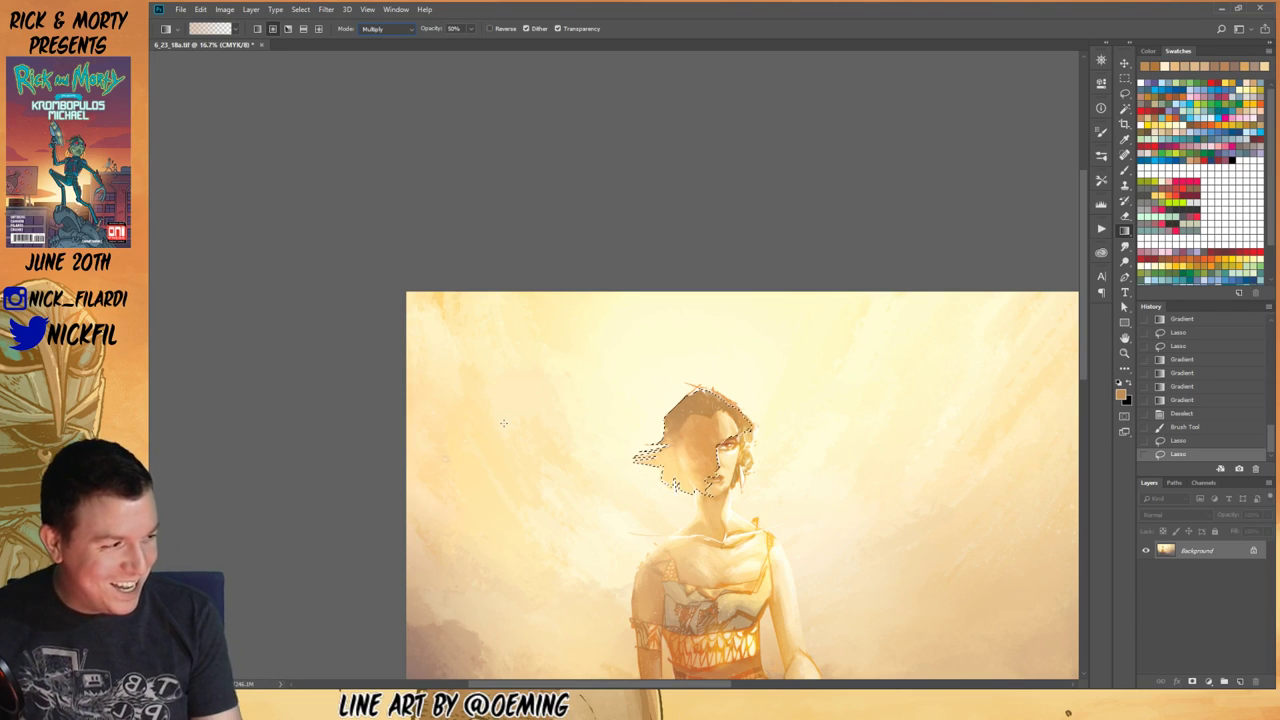
{"action": "left_click_drag", "start_coordinate": [695, 476], "coordinate": [695, 476]}
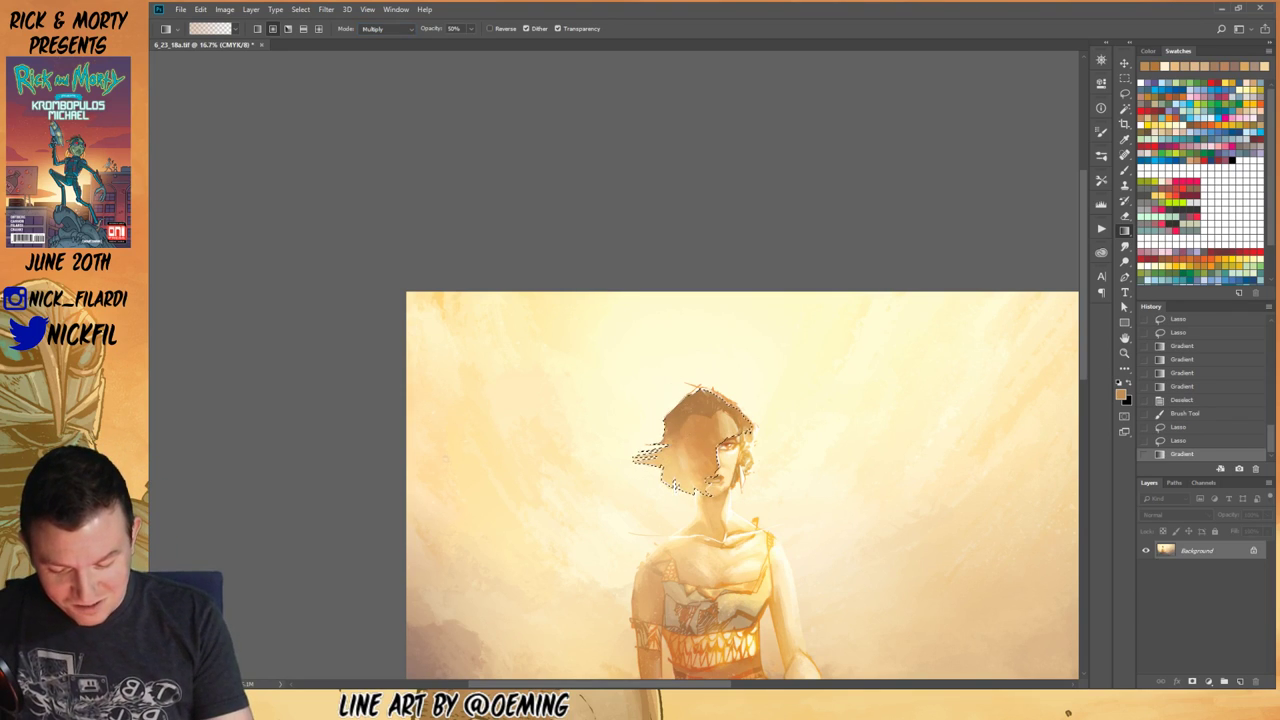
{"action": "key", "text": "ctrl+z"}
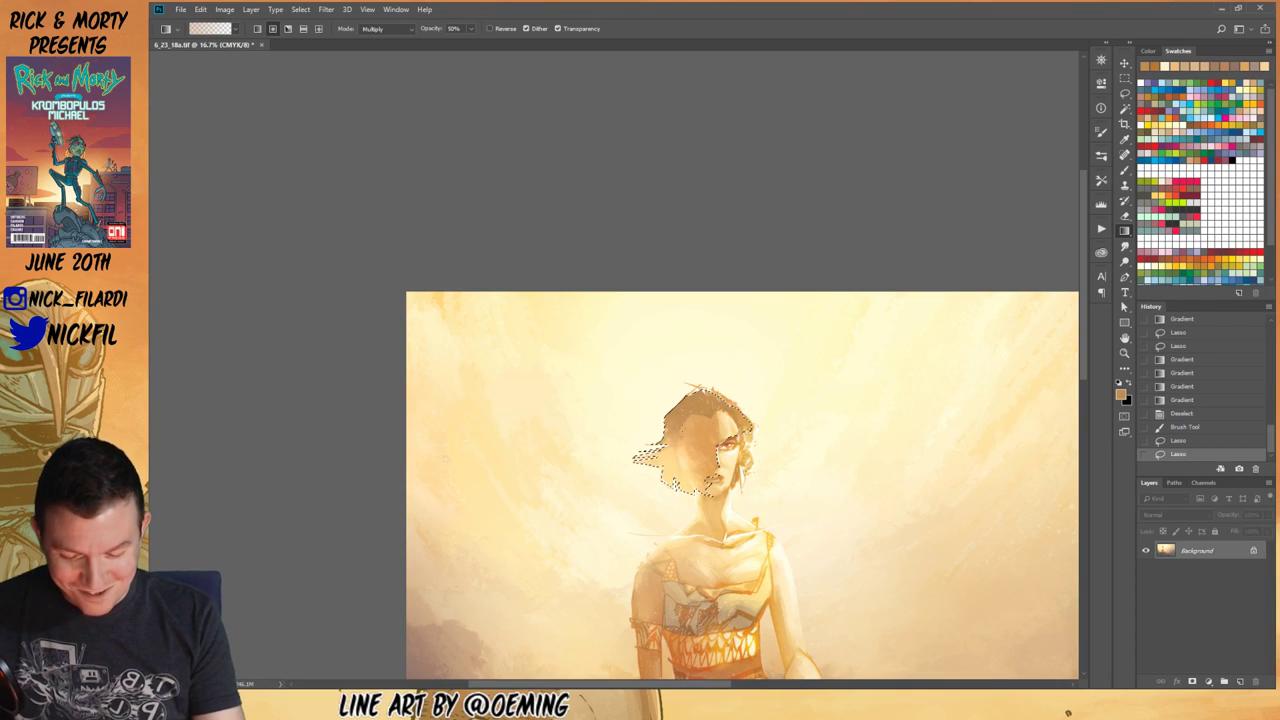
{"action": "left_click_drag", "start_coordinate": [711, 497], "coordinate": [711, 497]}
{"action": "left_click_drag", "start_coordinate": [690, 425], "coordinate": [712, 492]}
{"action": "key", "text": "ctrl+d"}
{"action": "key", "text": "ctrl+z"}
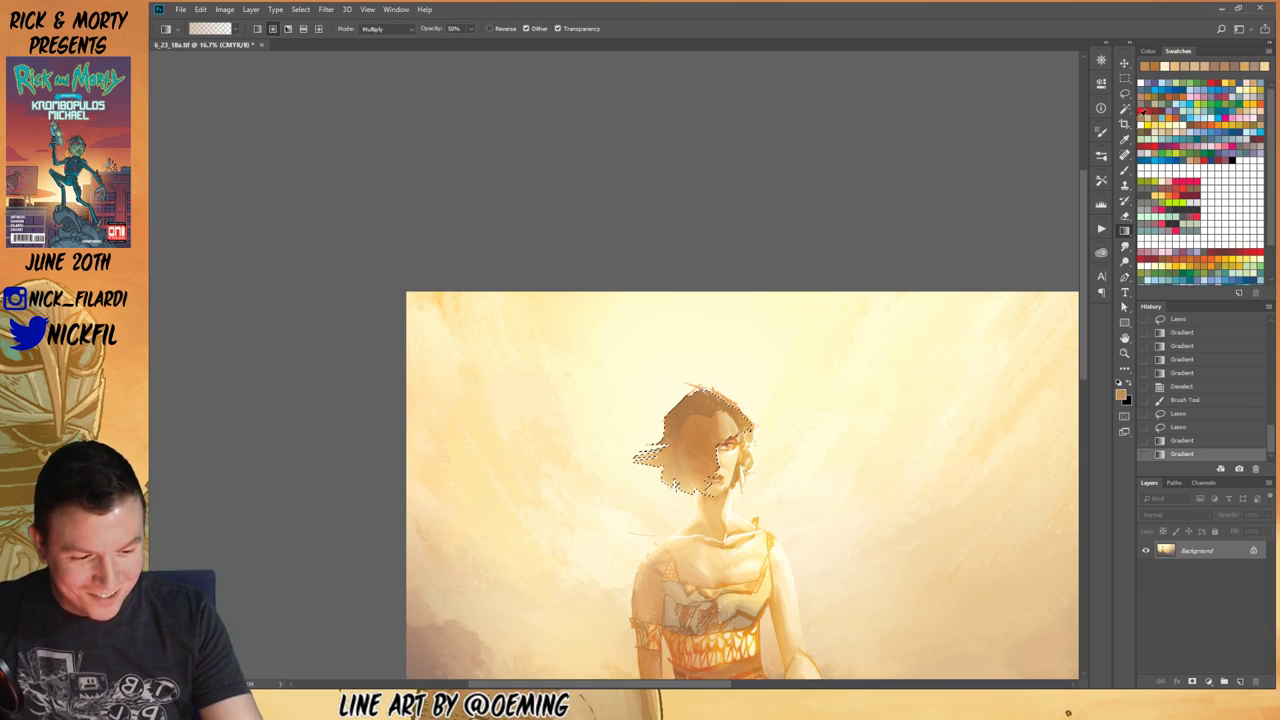
Step: Lasso the shadowed side of the figure's face from the forehead down to the chin
{"action": "left_click", "coordinate": [1124, 92]}
{"action": "left_click", "coordinate": [724, 416]}
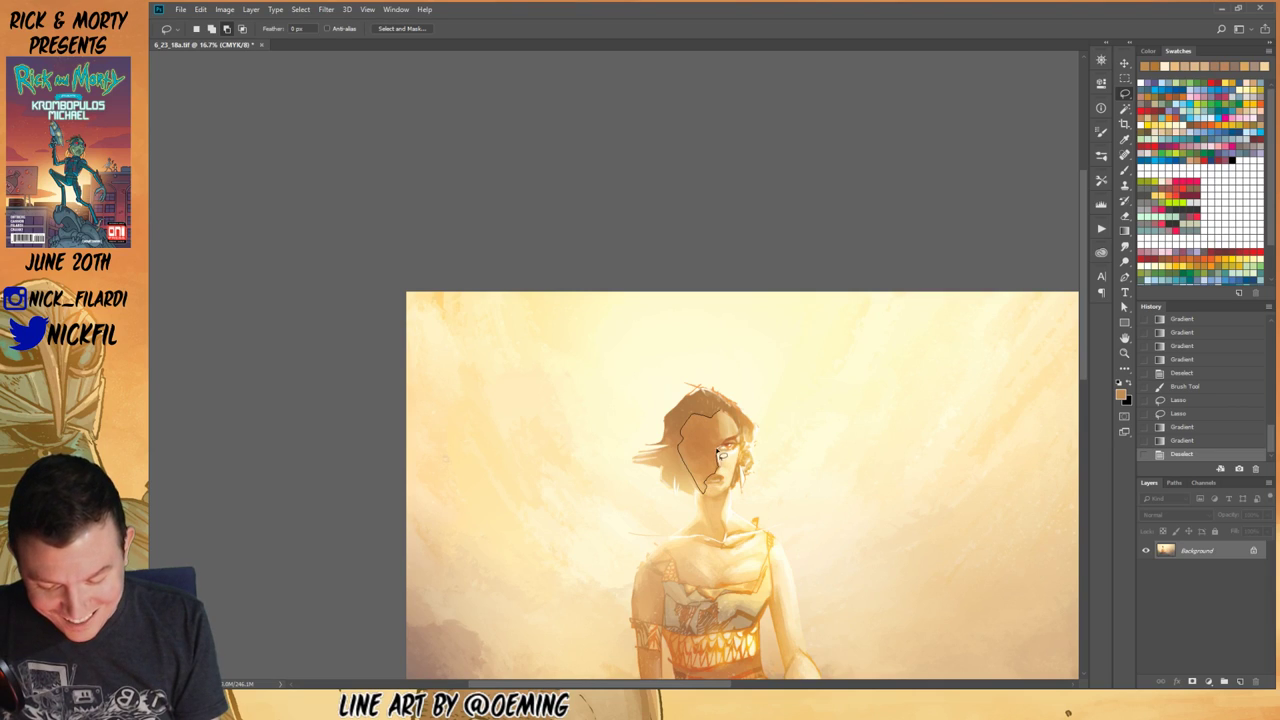
{"action": "left_click_drag", "start_coordinate": [735, 425], "coordinate": [738, 428]}
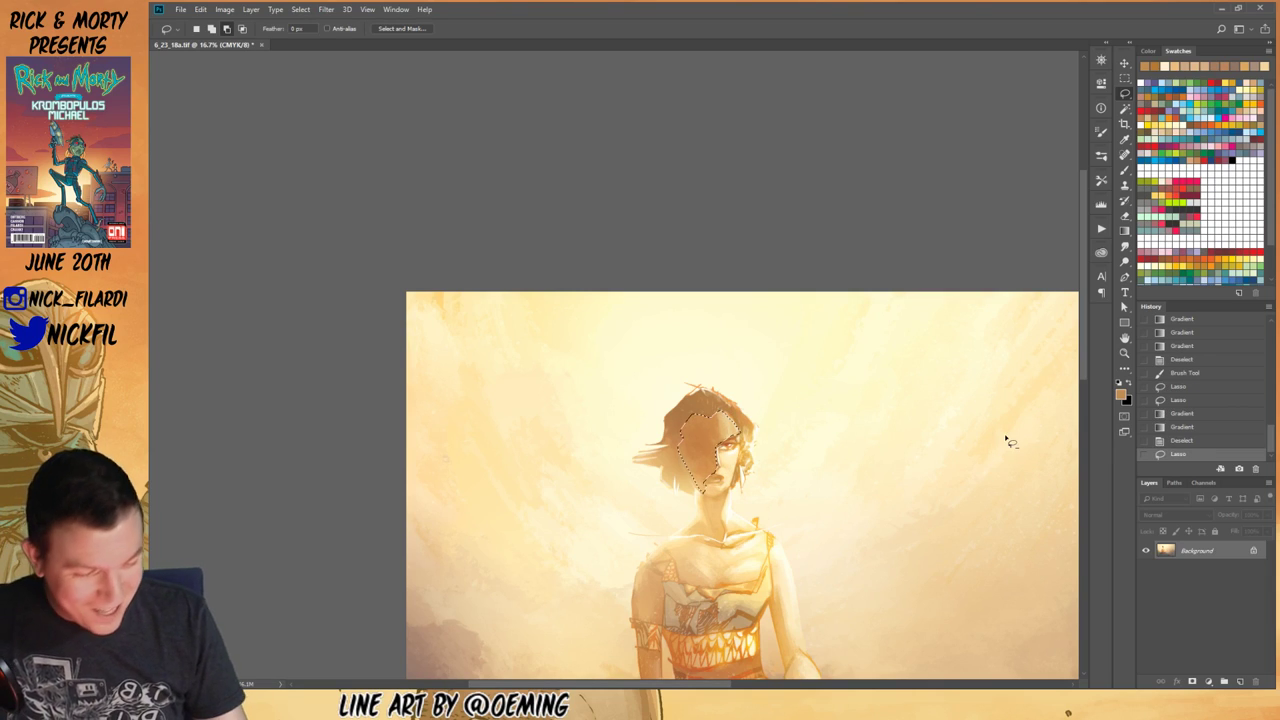
Step: Tint the selected face shadow with sampled light skin-tone gradients, one in Multiply and one in Normal mode, and deselect it
{"action": "left_click", "coordinate": [1124, 230]}
{"action": "left_click", "coordinate": [732, 460], "text": "alt"}
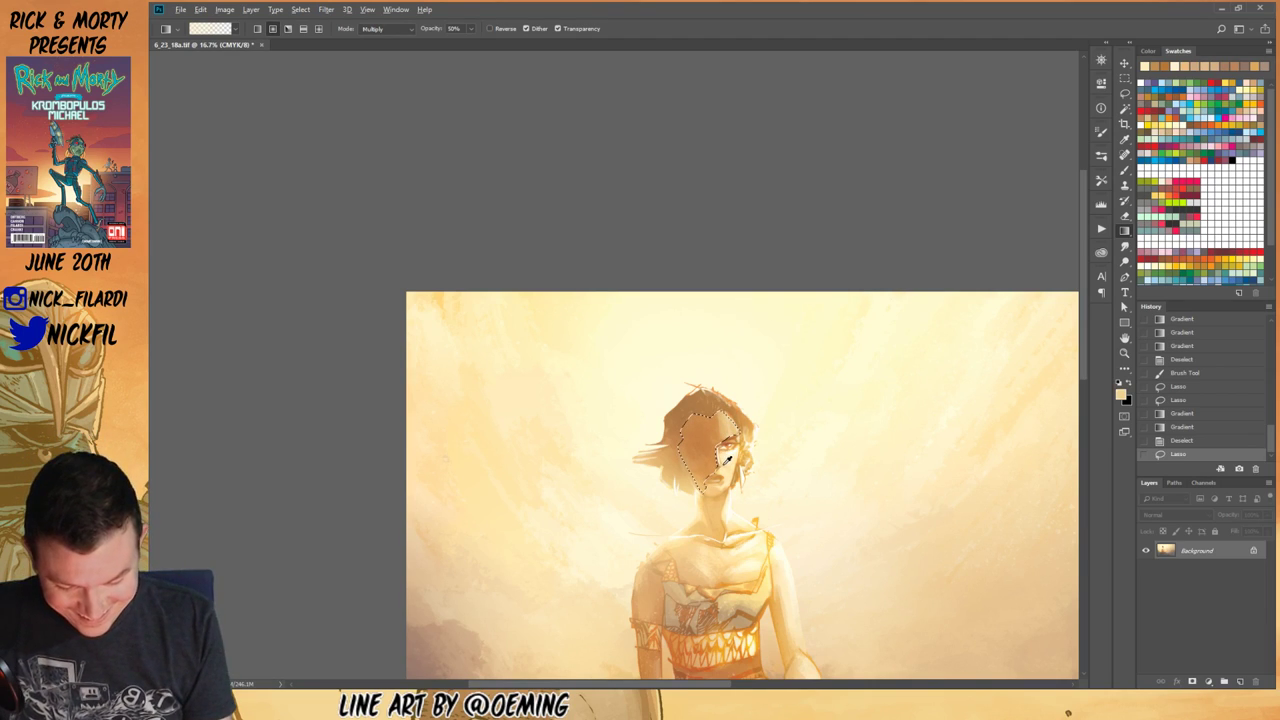
{"action": "left_click_drag", "start_coordinate": [728, 458], "coordinate": [707, 505]}
{"action": "left_click", "coordinate": [385, 29]}
{"action": "left_click", "coordinate": [388, 43]}
{"action": "left_click_drag", "start_coordinate": [716, 414], "coordinate": [704, 458]}
{"action": "key", "text": "ctrl+d"}
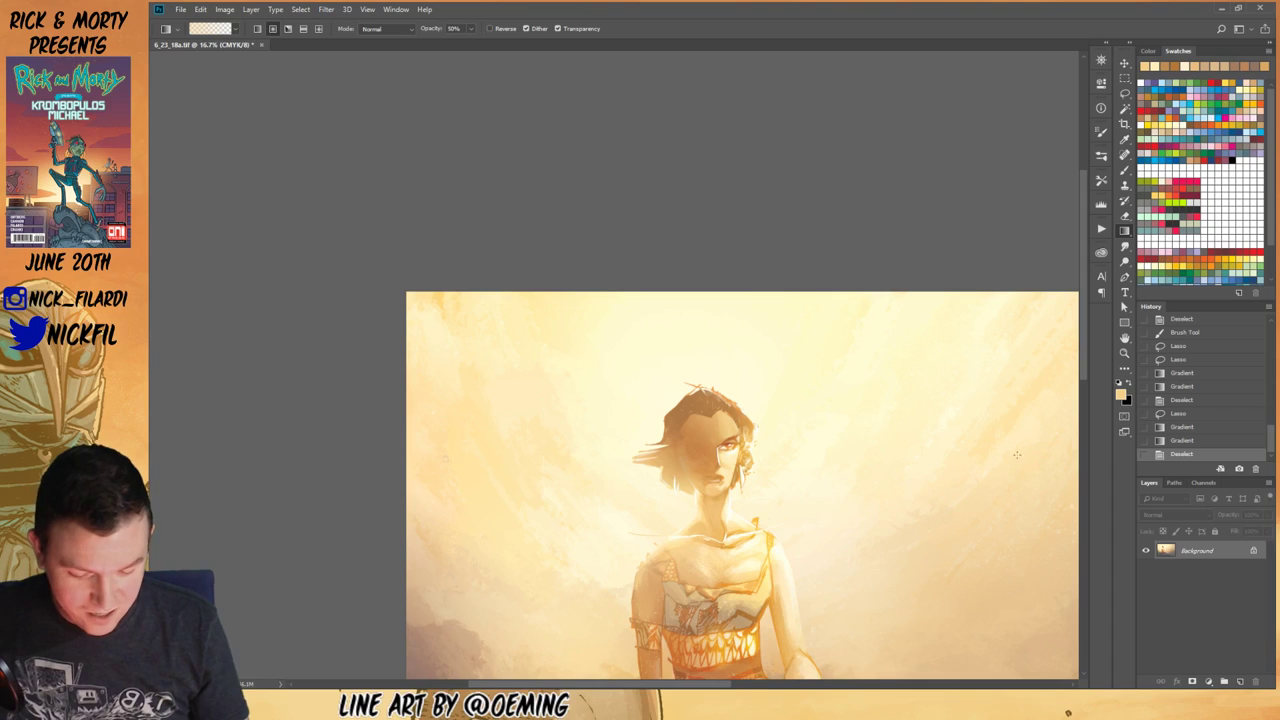
Step: Lasso the figure's hair together with the shadowed side of her face, following the jagged hair ends
{"action": "left_click", "coordinate": [1124, 353]}
{"action": "left_click", "coordinate": [795, 503], "text": "alt"}
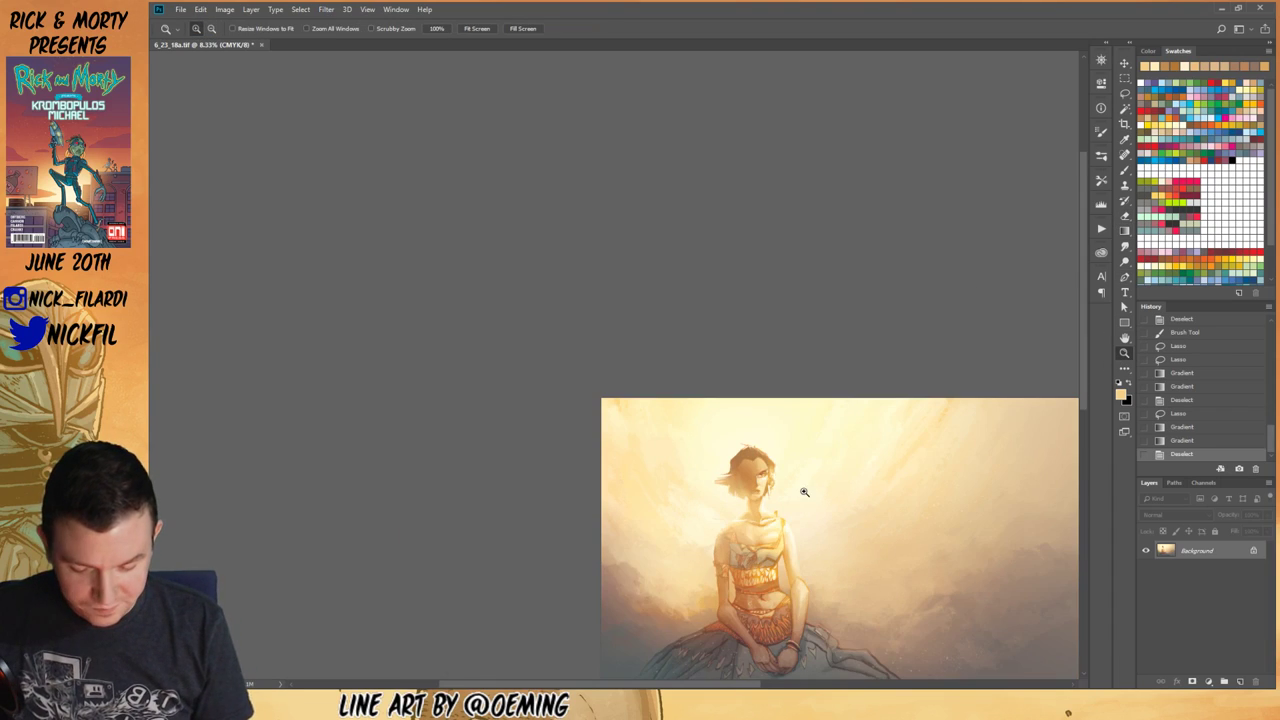
{"action": "left_click", "coordinate": [765, 475]}
{"action": "left_click", "coordinate": [477, 216]}
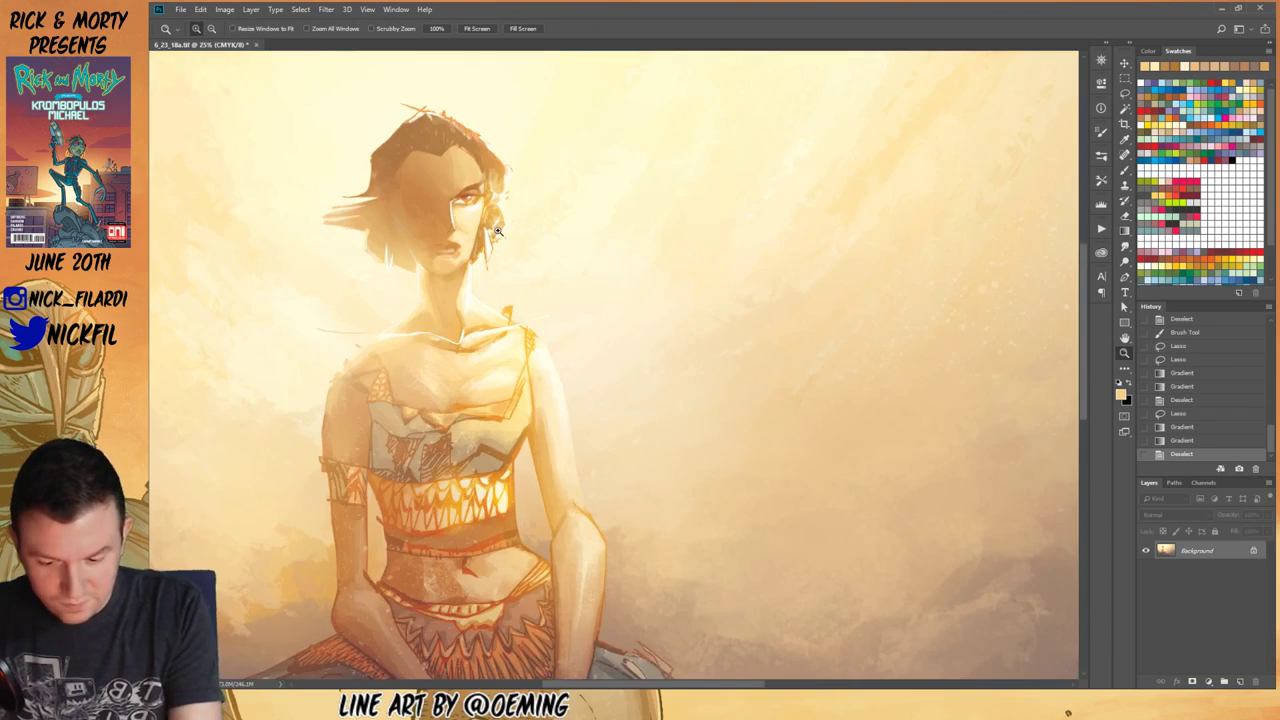
{"action": "left_click", "coordinate": [1124, 338]}
{"action": "left_click_drag", "start_coordinate": [577, 349], "coordinate": [769, 489]}
{"action": "left_click_drag", "start_coordinate": [709, 420], "coordinate": [702, 493]}
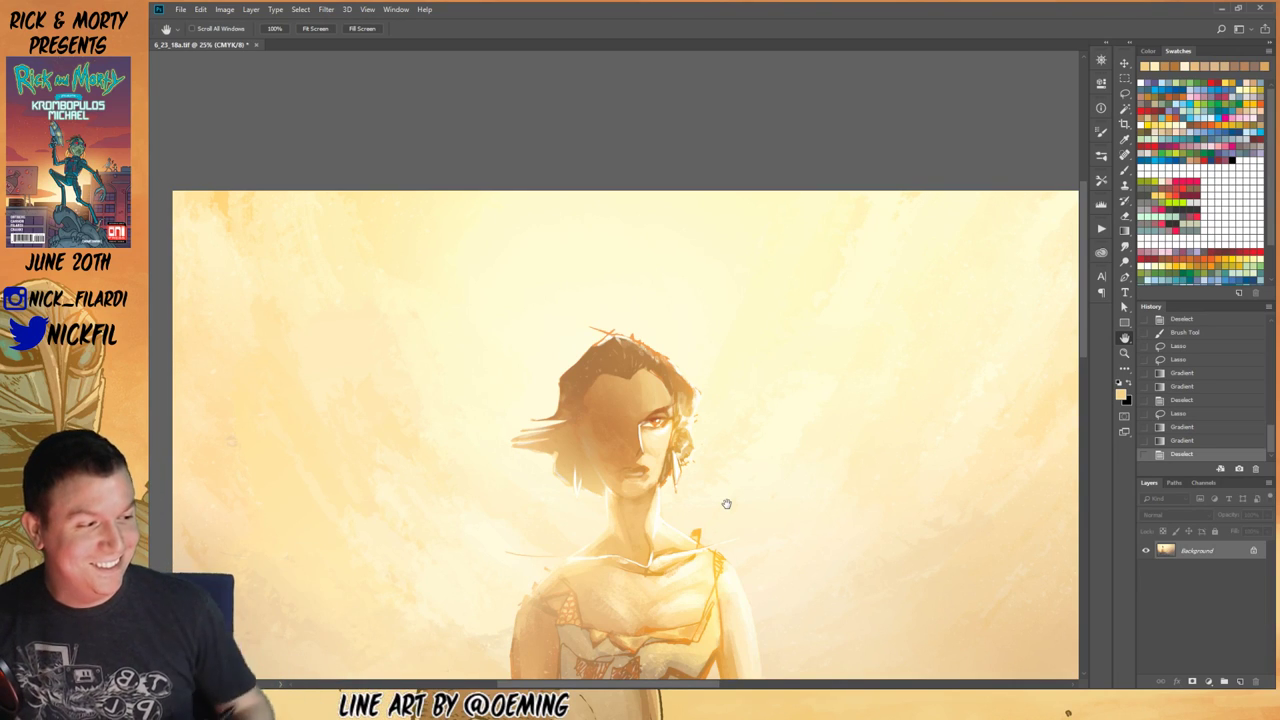
{"action": "key", "text": "l"}
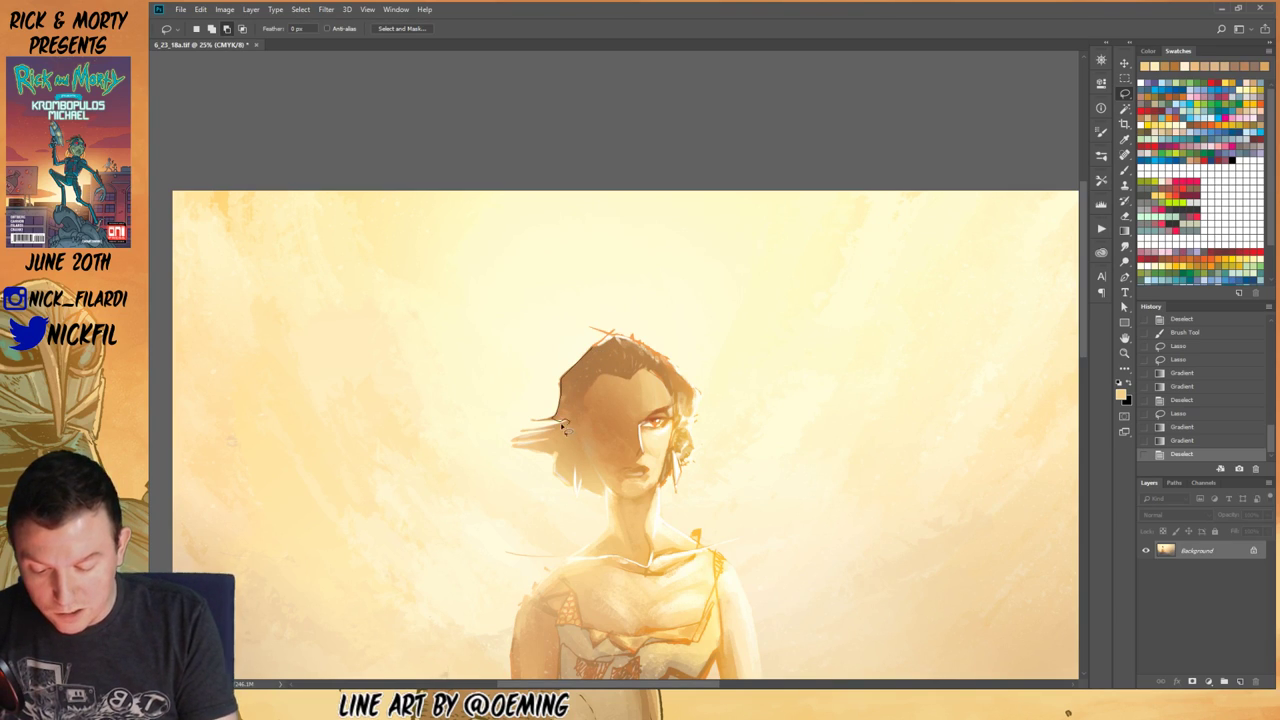
{"action": "mouse_move", "coordinate": [533, 439]}
{"action": "left_mouse_down"}
{"action": "mouse_move", "coordinate": [565, 479]}
{"action": "mouse_move", "coordinate": [575, 470]}
{"action": "mouse_move", "coordinate": [577, 486]}
{"action": "mouse_move", "coordinate": [622, 500]}
{"action": "mouse_move", "coordinate": [605, 496]}
{"action": "mouse_move", "coordinate": [578, 426]}
{"action": "mouse_move", "coordinate": [610, 491]}
{"action": "mouse_move", "coordinate": [616, 455]}
{"action": "mouse_move", "coordinate": [608, 489]}
{"action": "mouse_move", "coordinate": [639, 455]}
{"action": "mouse_move", "coordinate": [644, 387]}
{"action": "mouse_move", "coordinate": [620, 347]}
{"action": "left_mouse_up"}
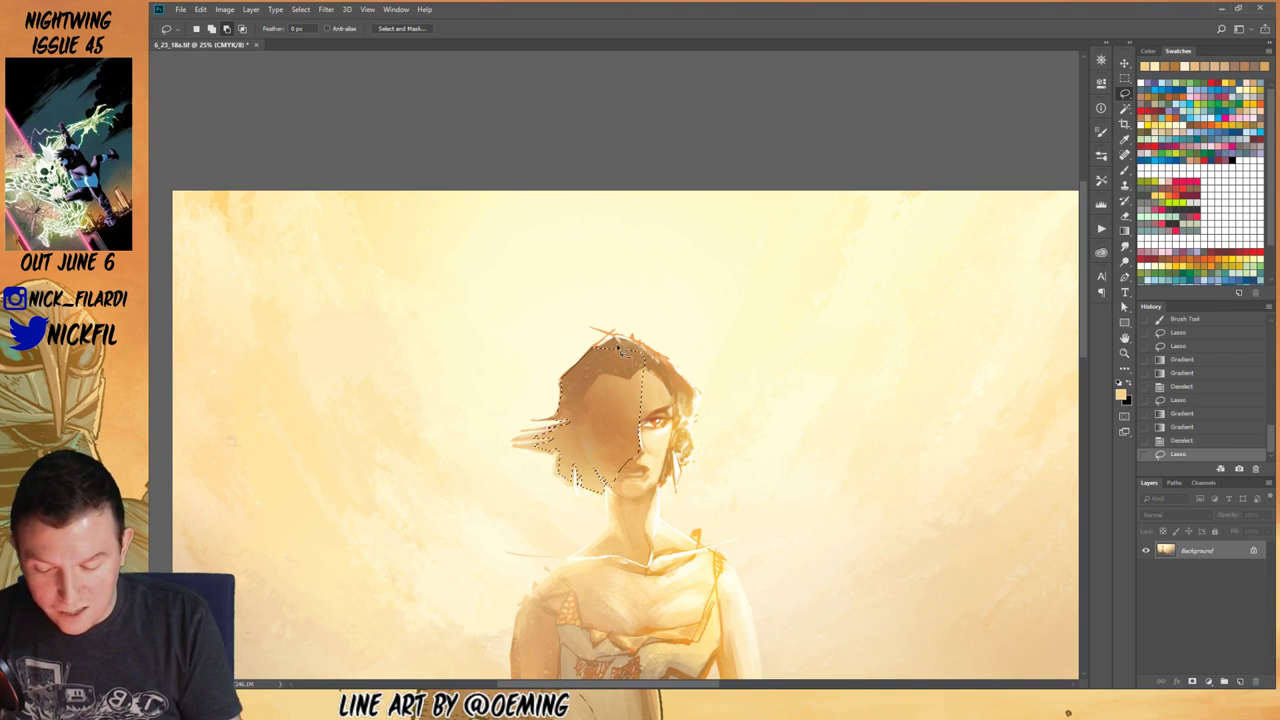
Step: Blend the selected hair and face shadow with two radial gradients in a sampled brown at 50% opacity, and deselect the area
{"action": "key", "text": "g"}
{"action": "left_click", "coordinate": [586, 384], "text": "alt"}
{"action": "left_click_drag", "start_coordinate": [590, 388], "coordinate": [630, 505]}
{"action": "left_click_drag", "start_coordinate": [584, 364], "coordinate": [630, 513]}
{"action": "key", "text": "ctrl+d"}
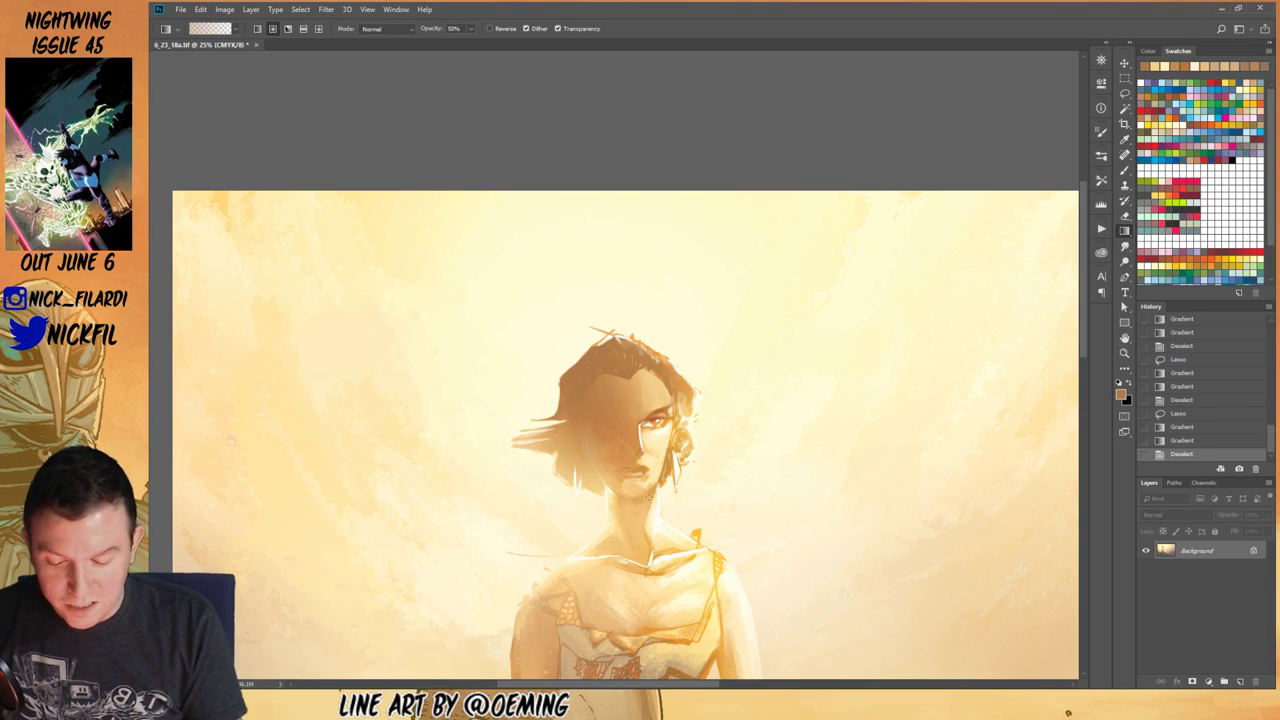
Step: Examine the shading of the head against the whole seated figure and then up close
{"action": "left_click", "coordinate": [1124, 353]}
{"action": "left_click", "coordinate": [766, 500], "text": "alt"}
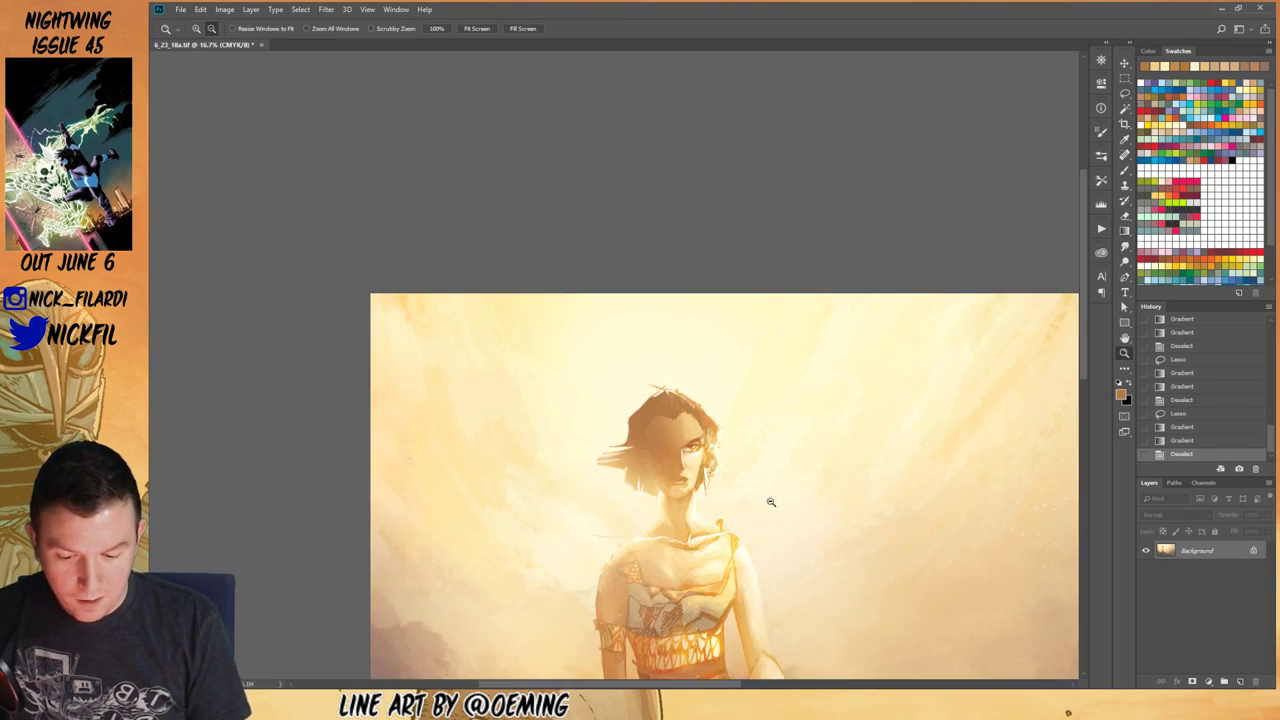
{"action": "left_click", "coordinate": [830, 500], "text": "alt"}
{"action": "left_click", "coordinate": [1124, 338]}
{"action": "left_click_drag", "start_coordinate": [877, 534], "coordinate": [777, 420]}
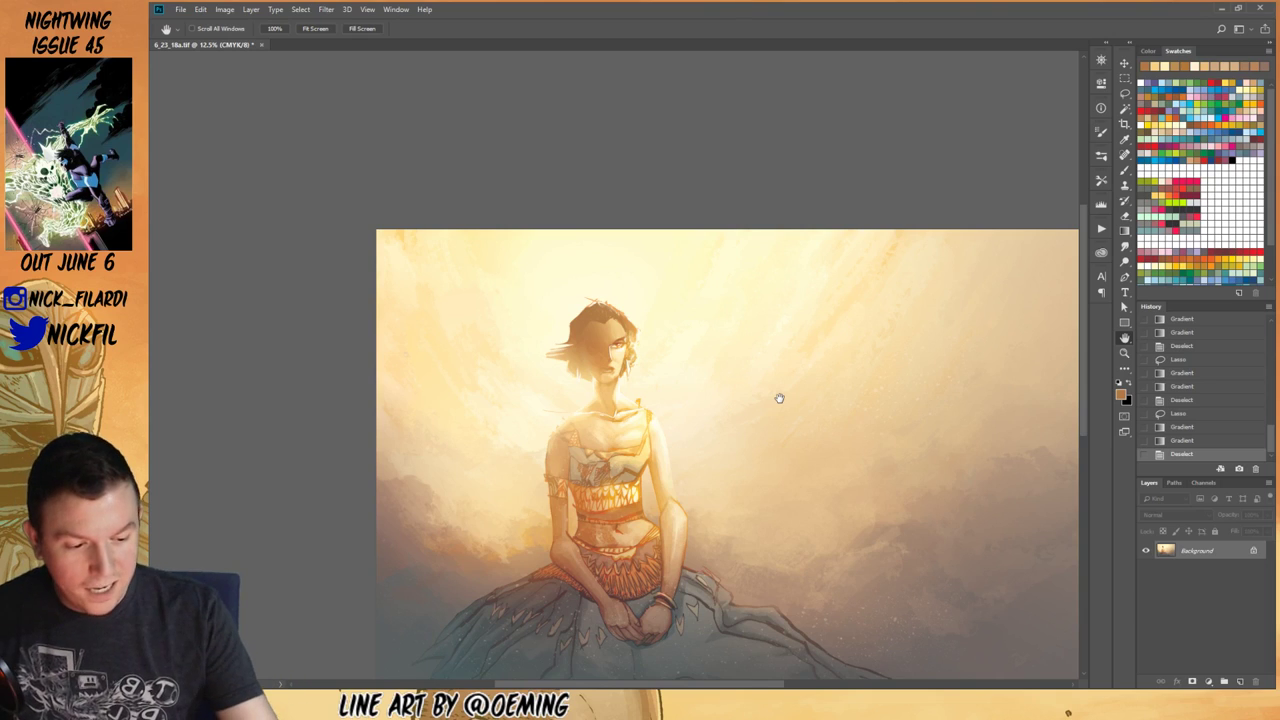
{"action": "left_click", "coordinate": [1124, 230]}
{"action": "left_click", "coordinate": [1124, 352]}
{"action": "left_click", "coordinate": [588, 346]}
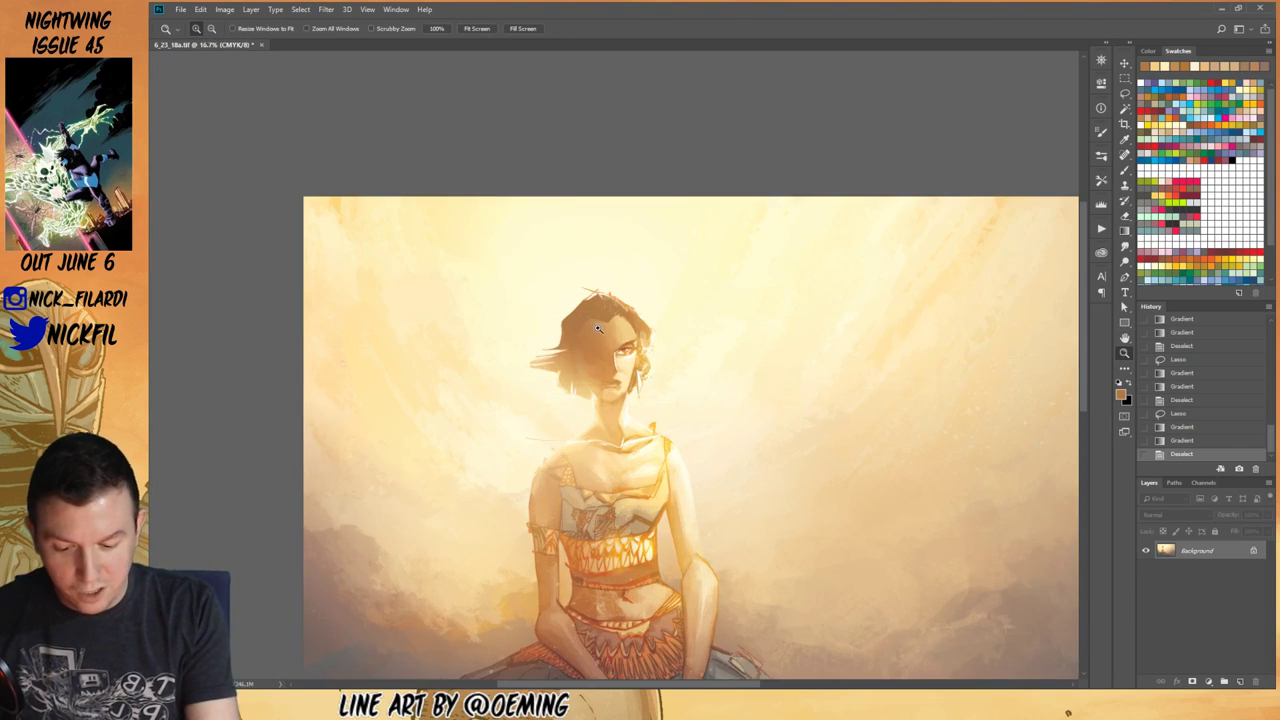
{"action": "left_click", "coordinate": [1124, 338]}
{"action": "left_click_drag", "start_coordinate": [694, 416], "coordinate": [788, 490]}
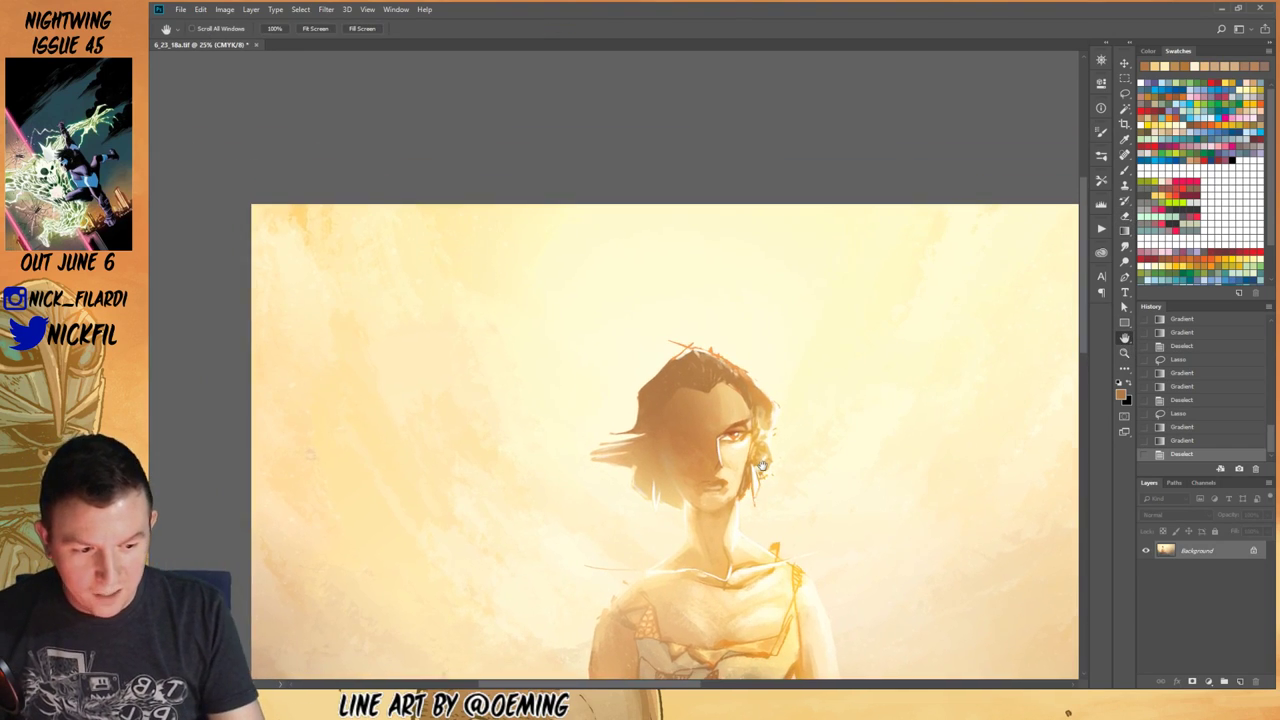
Step: Brush light and shadow shapes onto the forehead in sampled skin tones at 50% opacity
{"action": "left_click", "coordinate": [1124, 170]}
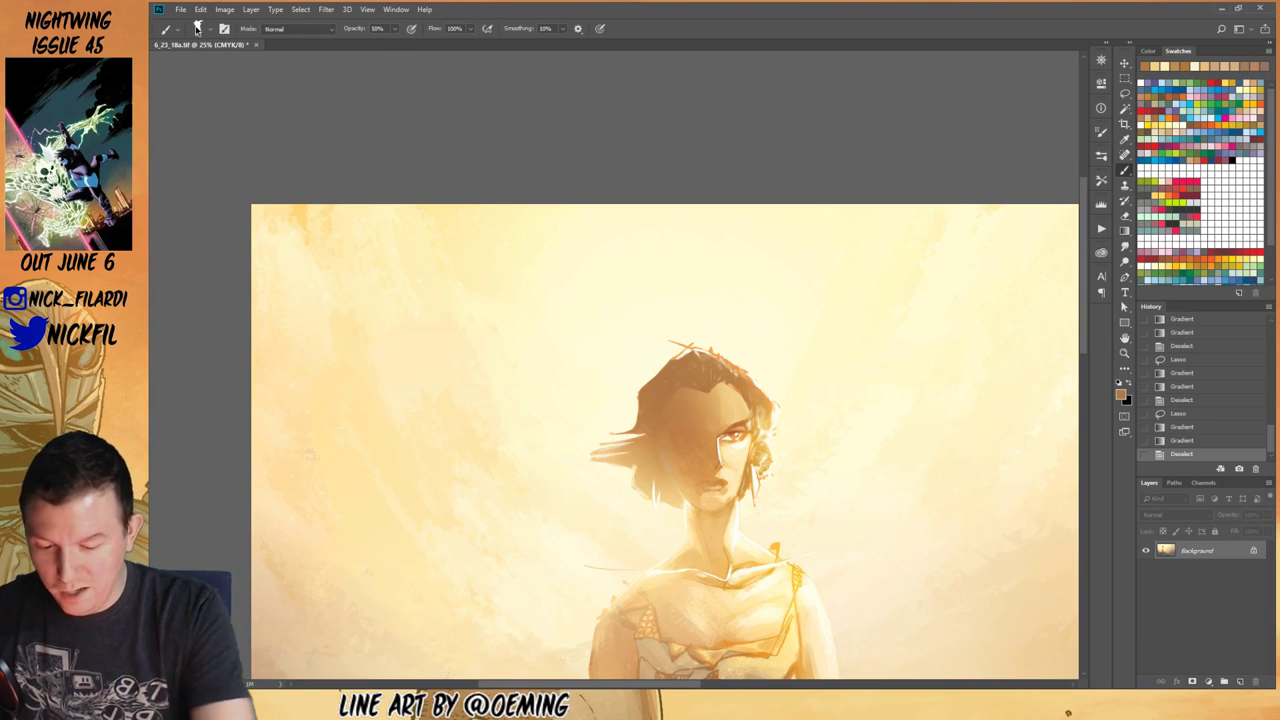
{"action": "left_click", "coordinate": [731, 405], "text": "alt"}
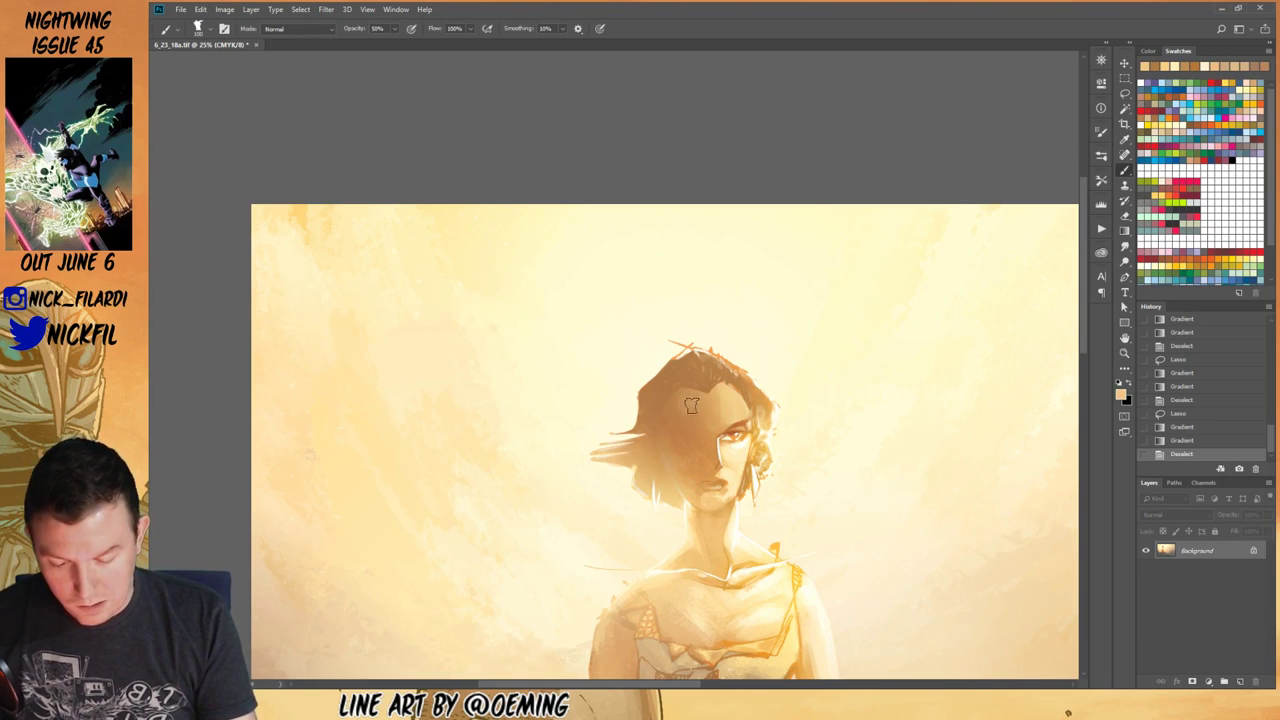
{"action": "mouse_move", "coordinate": [714, 418]}
{"action": "left_mouse_down"}
{"action": "mouse_move", "coordinate": [682, 414]}
{"action": "mouse_move", "coordinate": [696, 431]}
{"action": "mouse_move", "coordinate": [709, 427]}
{"action": "mouse_move", "coordinate": [677, 413]}
{"action": "mouse_move", "coordinate": [691, 426]}
{"action": "mouse_move", "coordinate": [678, 409]}
{"action": "mouse_move", "coordinate": [687, 392]}
{"action": "mouse_move", "coordinate": [705, 401]}
{"action": "mouse_move", "coordinate": [722, 389]}
{"action": "mouse_move", "coordinate": [719, 413]}
{"action": "mouse_move", "coordinate": [668, 422]}
{"action": "mouse_move", "coordinate": [704, 430]}
{"action": "mouse_move", "coordinate": [722, 407]}
{"action": "mouse_move", "coordinate": [682, 404]}
{"action": "mouse_move", "coordinate": [691, 422]}
{"action": "mouse_move", "coordinate": [718, 420]}
{"action": "mouse_move", "coordinate": [685, 390]}
{"action": "mouse_move", "coordinate": [711, 393]}
{"action": "mouse_move", "coordinate": [676, 418]}
{"action": "mouse_move", "coordinate": [714, 431]}
{"action": "mouse_move", "coordinate": [669, 408]}
{"action": "mouse_move", "coordinate": [679, 400]}
{"action": "mouse_move", "coordinate": [672, 417]}
{"action": "mouse_move", "coordinate": [718, 418]}
{"action": "left_mouse_up"}
{"action": "left_click", "coordinate": [696, 416], "text": "alt"}
{"action": "left_click", "coordinate": [722, 408], "text": "alt"}
{"action": "left_click", "coordinate": [707, 394], "text": "alt"}
{"action": "left_click", "coordinate": [713, 392]}
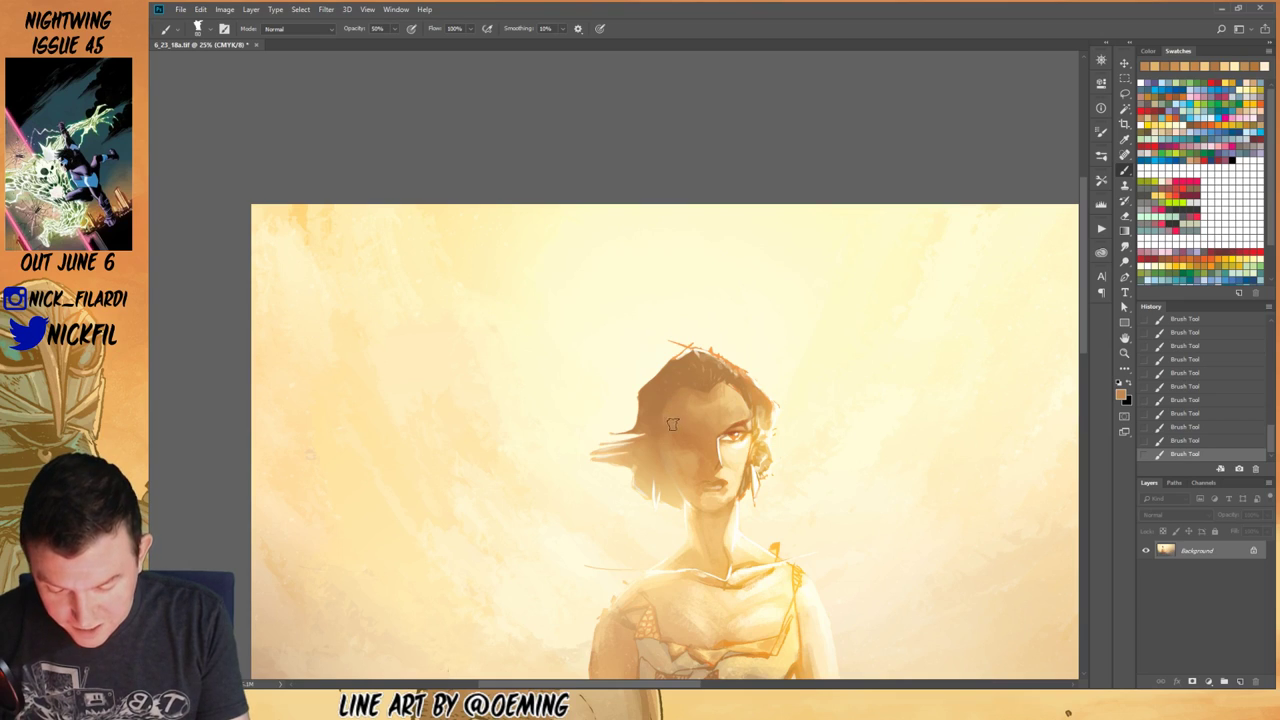
Step: Paint the mouth and the area below the nose with a small brush at 100% opacity, alternating sampled shadow and light skin tones
{"action": "left_click", "coordinate": [716, 474], "text": "alt"}
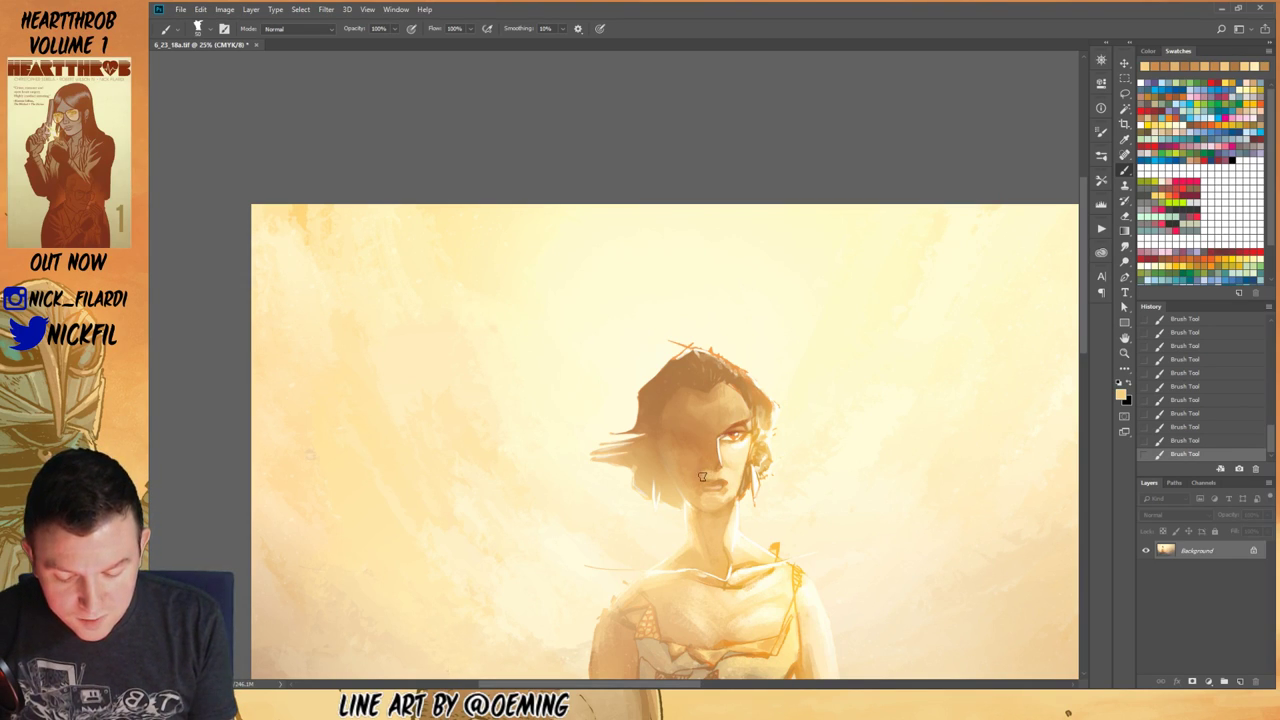
{"action": "left_click", "coordinate": [696, 477], "text": "alt"}
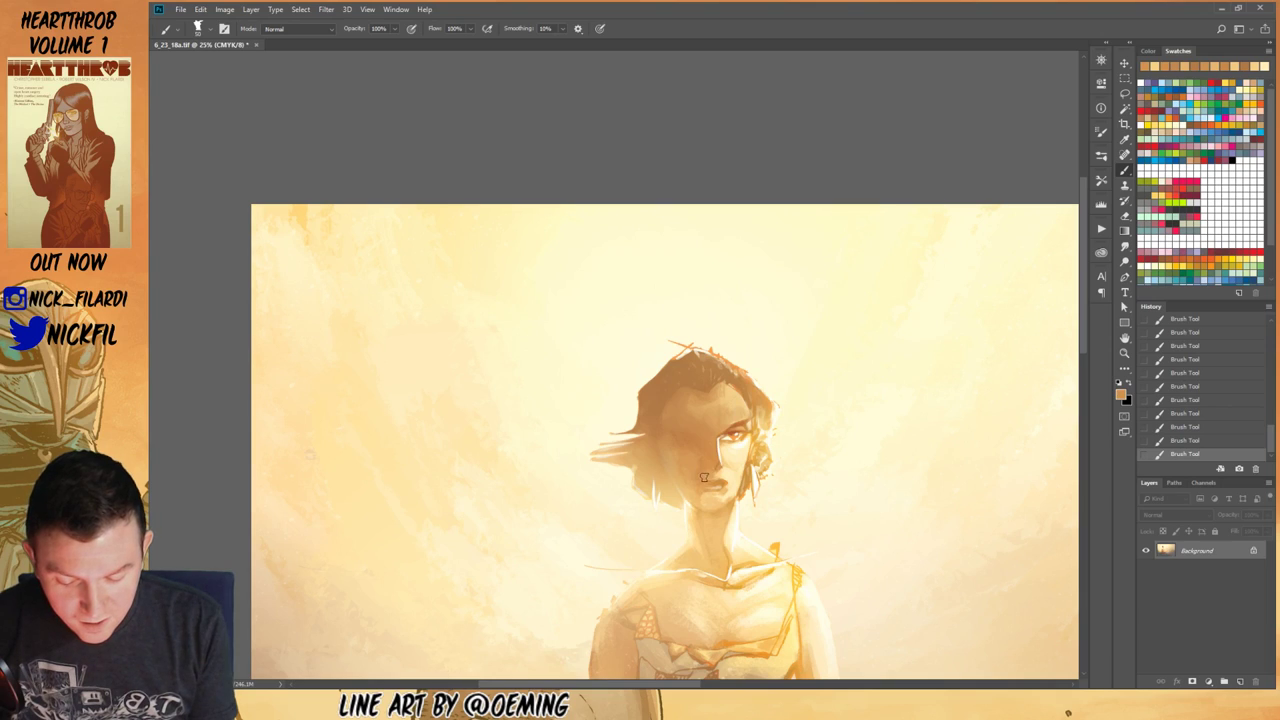
{"action": "left_click", "coordinate": [707, 478], "text": "alt"}
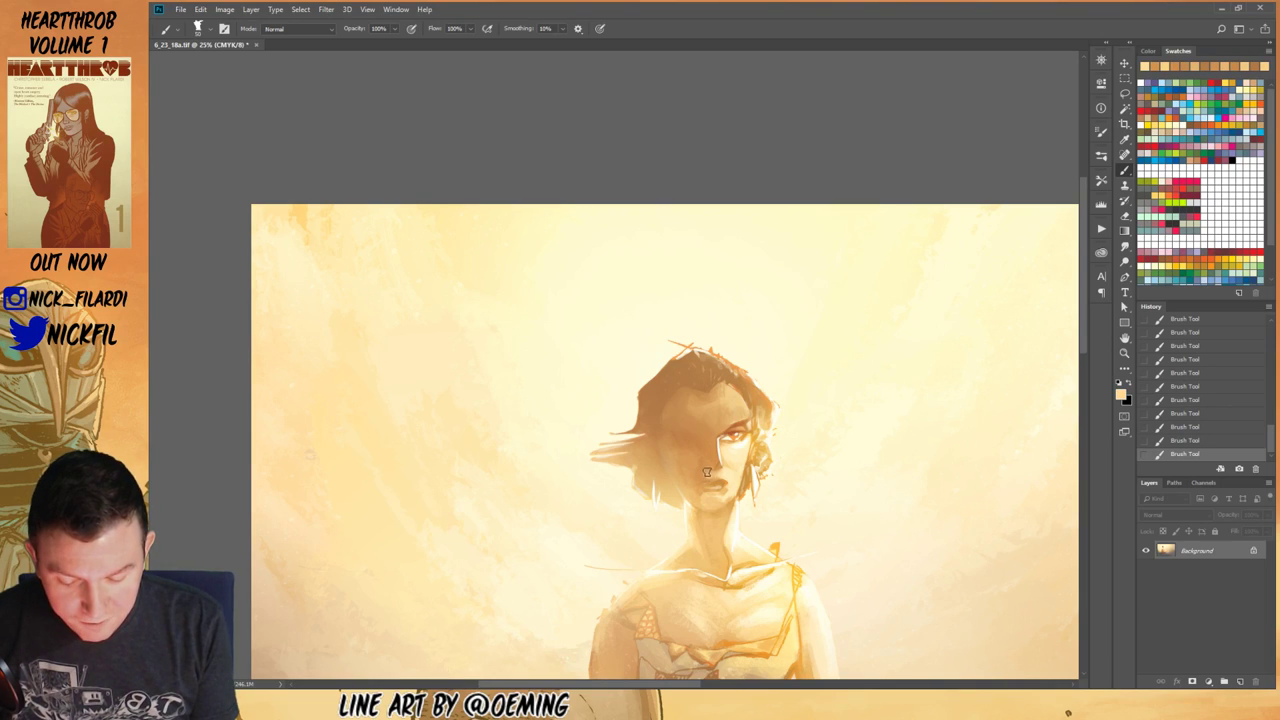
{"action": "left_click", "coordinate": [696, 477], "text": "alt"}
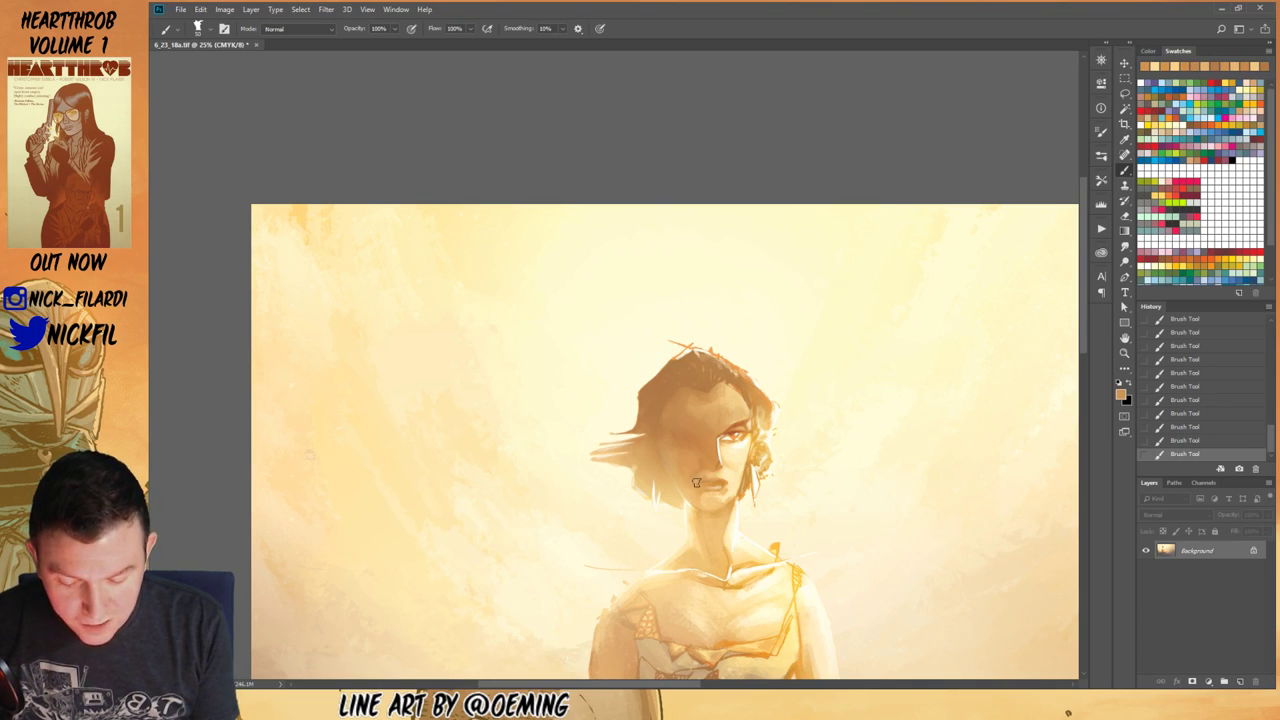
{"action": "left_click", "coordinate": [724, 477], "text": "alt"}
{"action": "left_click", "coordinate": [732, 488], "text": "alt"}
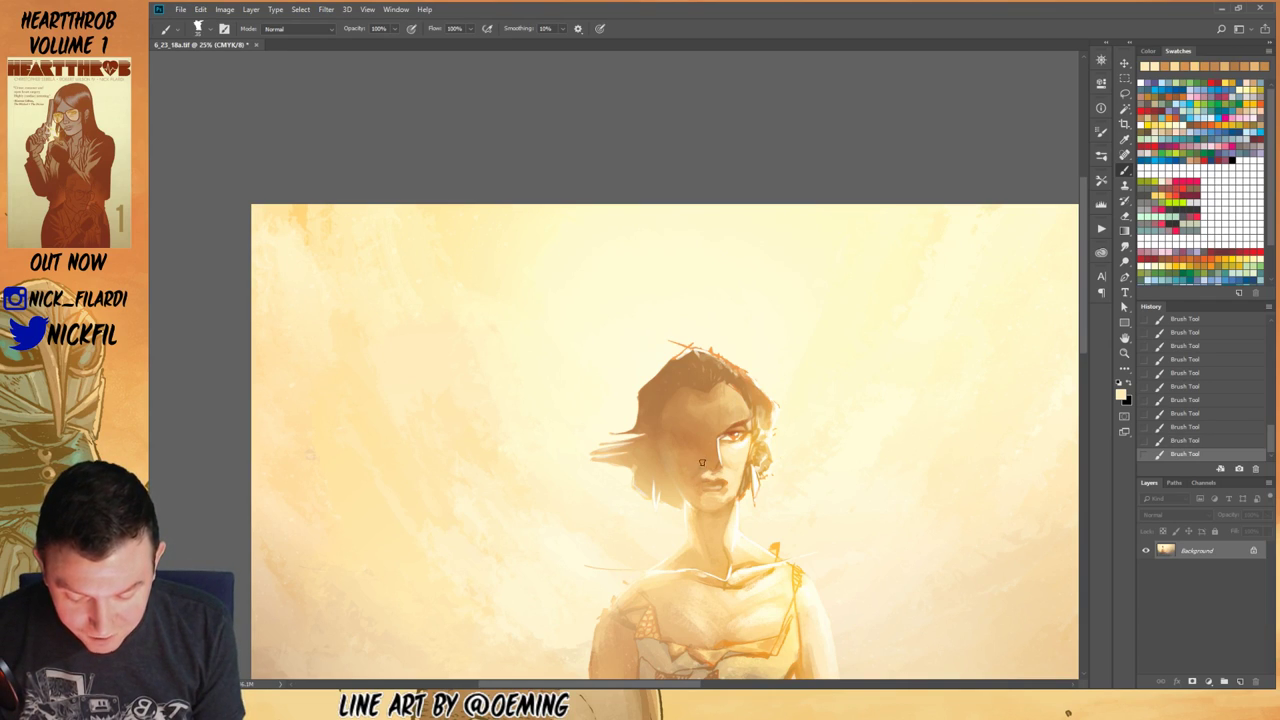
{"action": "left_click", "coordinate": [708, 472], "text": "alt"}
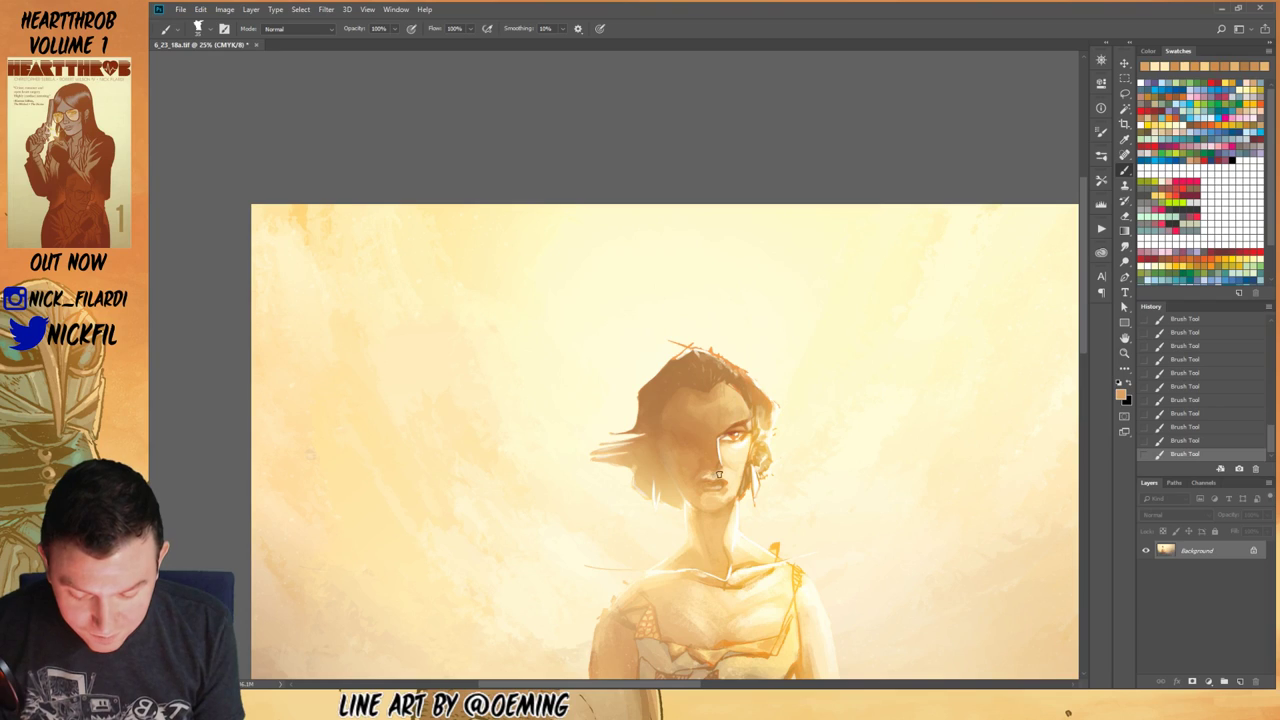
{"action": "left_click", "coordinate": [724, 476], "text": "alt"}
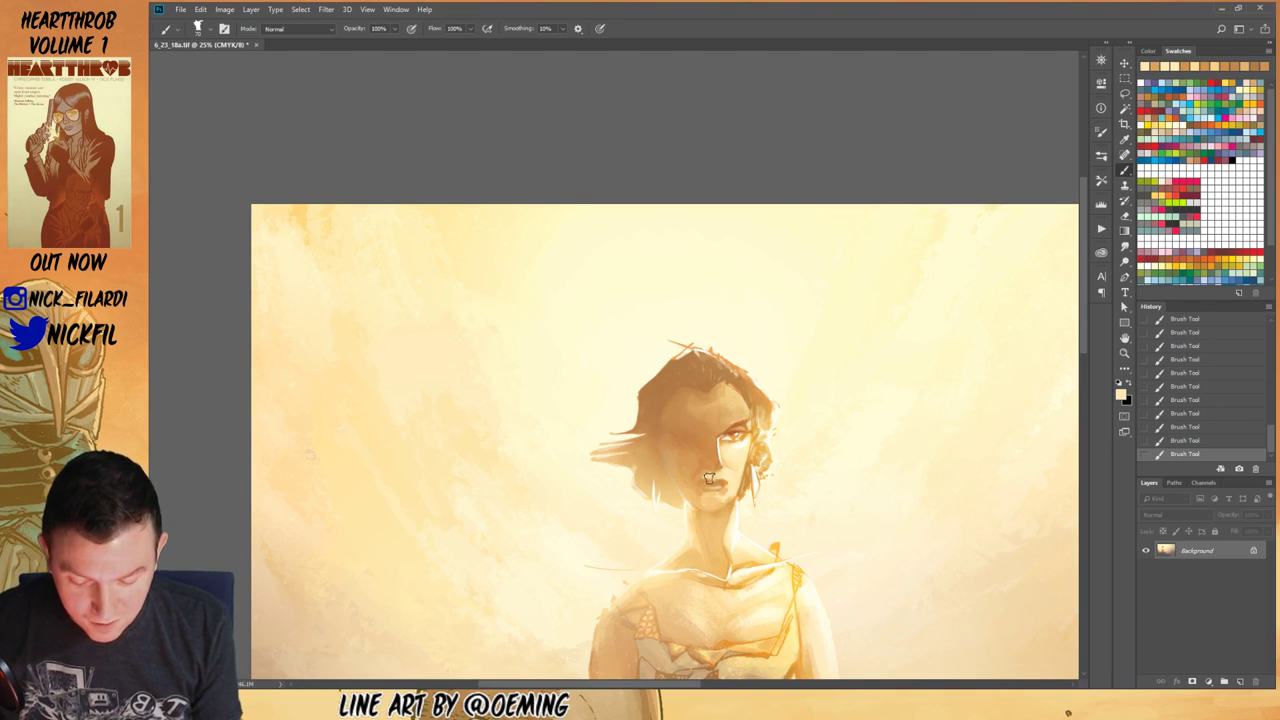
{"action": "left_click", "coordinate": [709, 461], "text": "alt"}
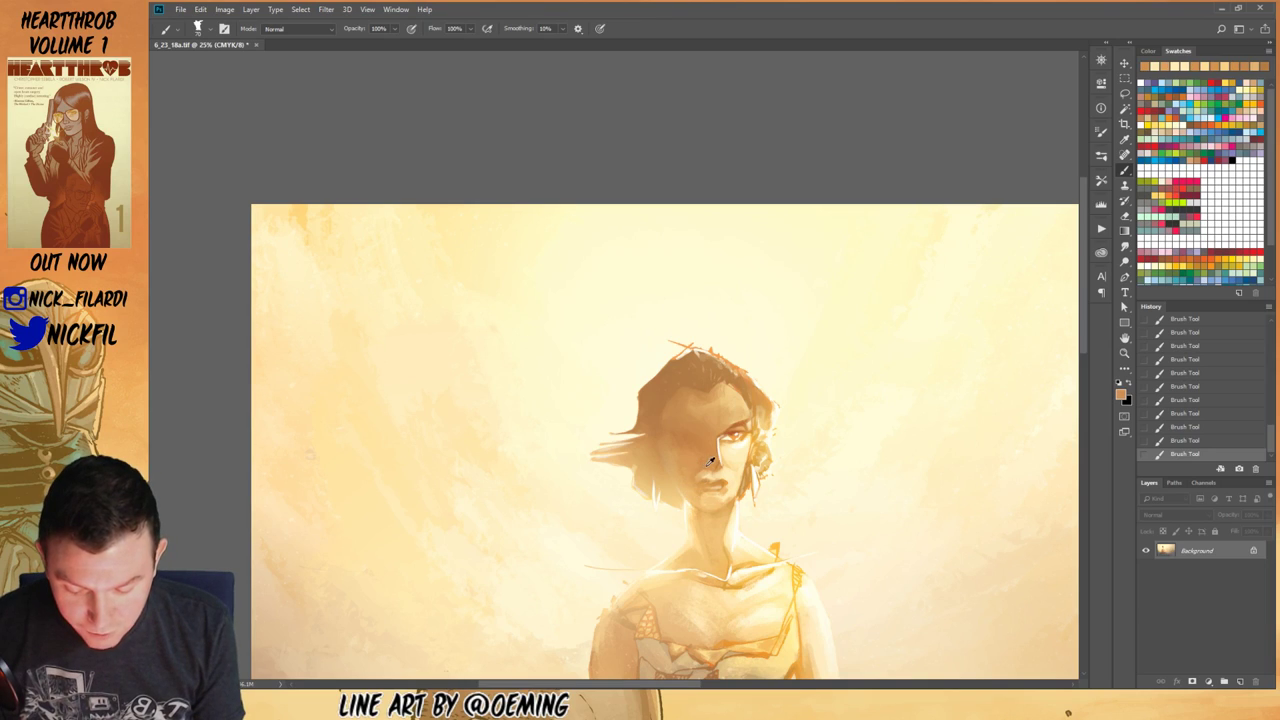
Step: Examine the repainted face within the whole composition and then up close
{"action": "left_click", "coordinate": [1124, 353]}
{"action": "left_click", "coordinate": [781, 528], "text": "alt"}
{"action": "left_click", "coordinate": [781, 529], "text": "alt"}
{"action": "left_click", "coordinate": [781, 529], "text": "alt"}
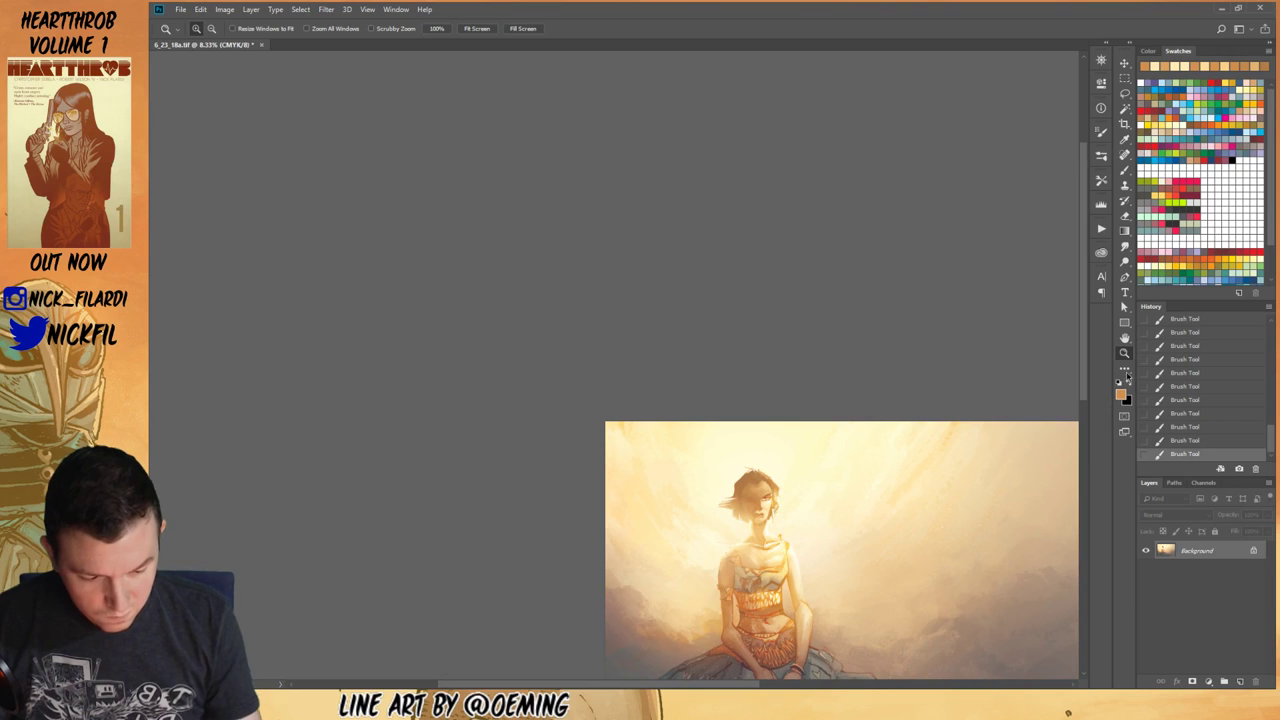
{"action": "left_click", "coordinate": [774, 496]}
{"action": "left_click", "coordinate": [774, 496]}
{"action": "left_click", "coordinate": [774, 496]}
{"action": "left_click", "coordinate": [1124, 338]}
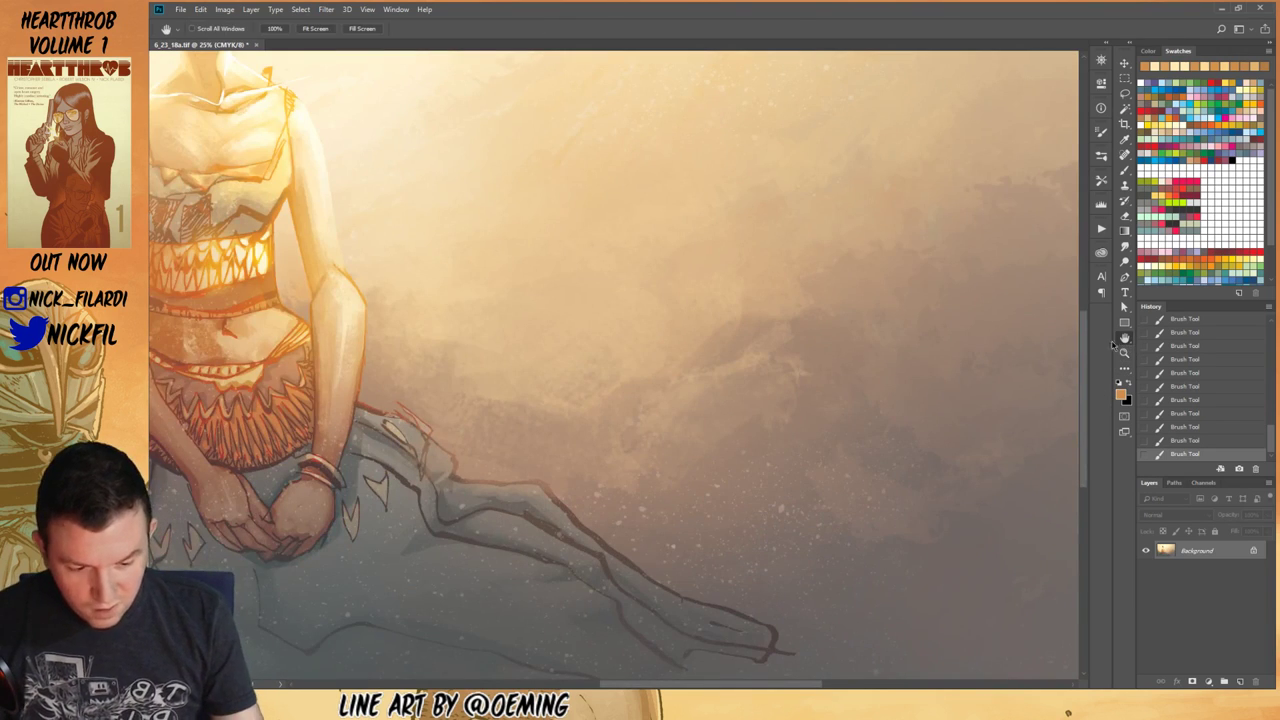
{"action": "left_click_drag", "start_coordinate": [512, 376], "coordinate": [723, 463]}
{"action": "left_click_drag", "start_coordinate": [578, 277], "coordinate": [743, 414]}
{"action": "left_click_drag", "start_coordinate": [720, 257], "coordinate": [843, 471]}
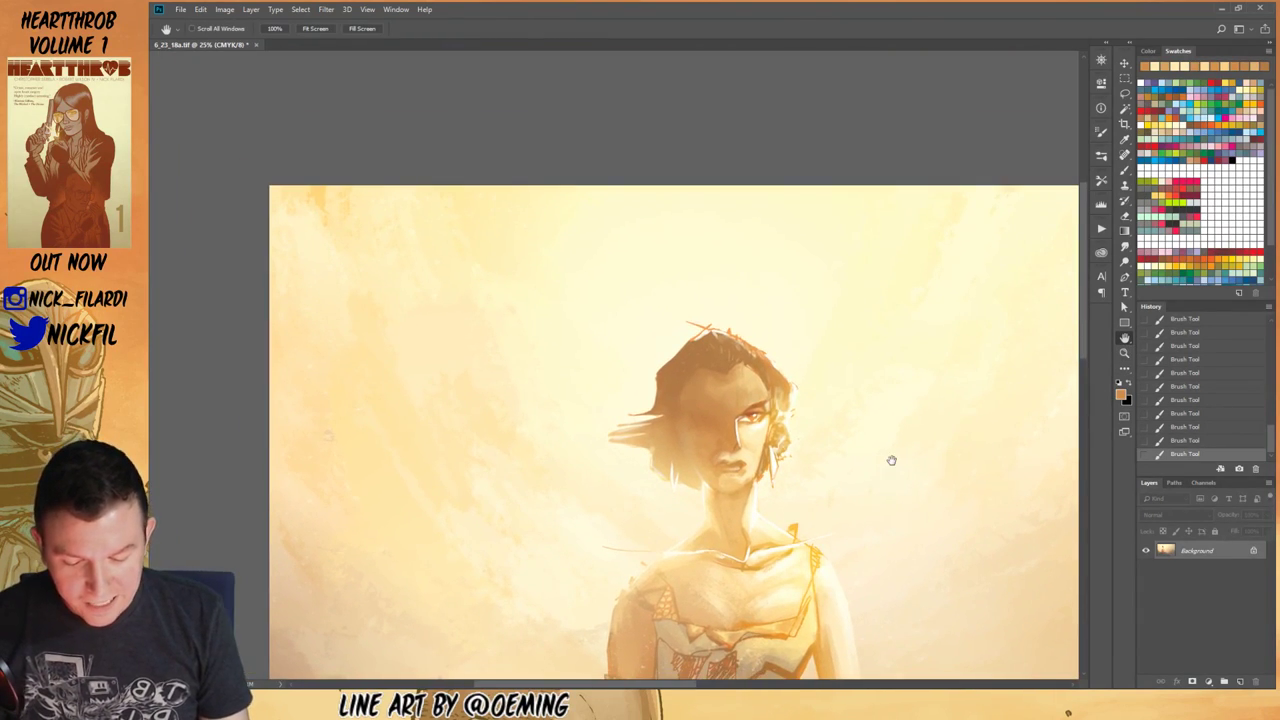
Step: Paint out the stray strands above the head in sampled cream, and refine the lips and face with sampled tones at 50% opacity
{"action": "left_click", "coordinate": [1125, 172]}
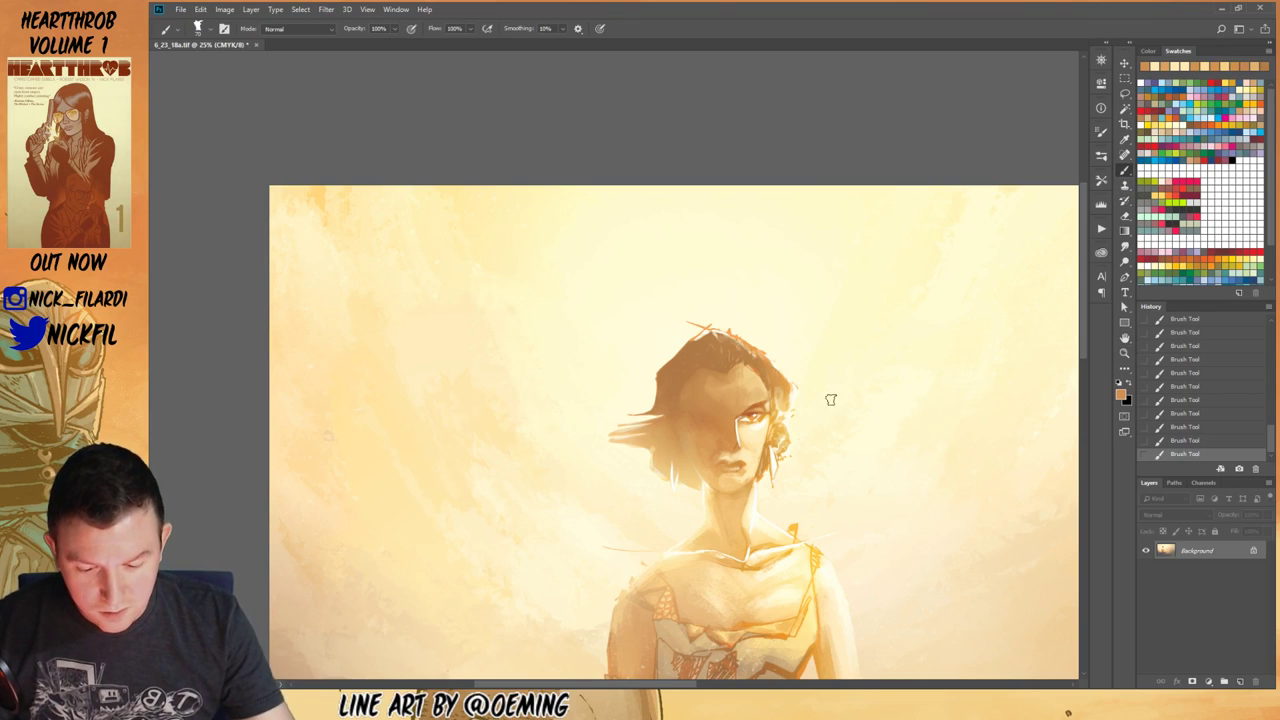
{"action": "left_click", "coordinate": [701, 326], "text": "alt"}
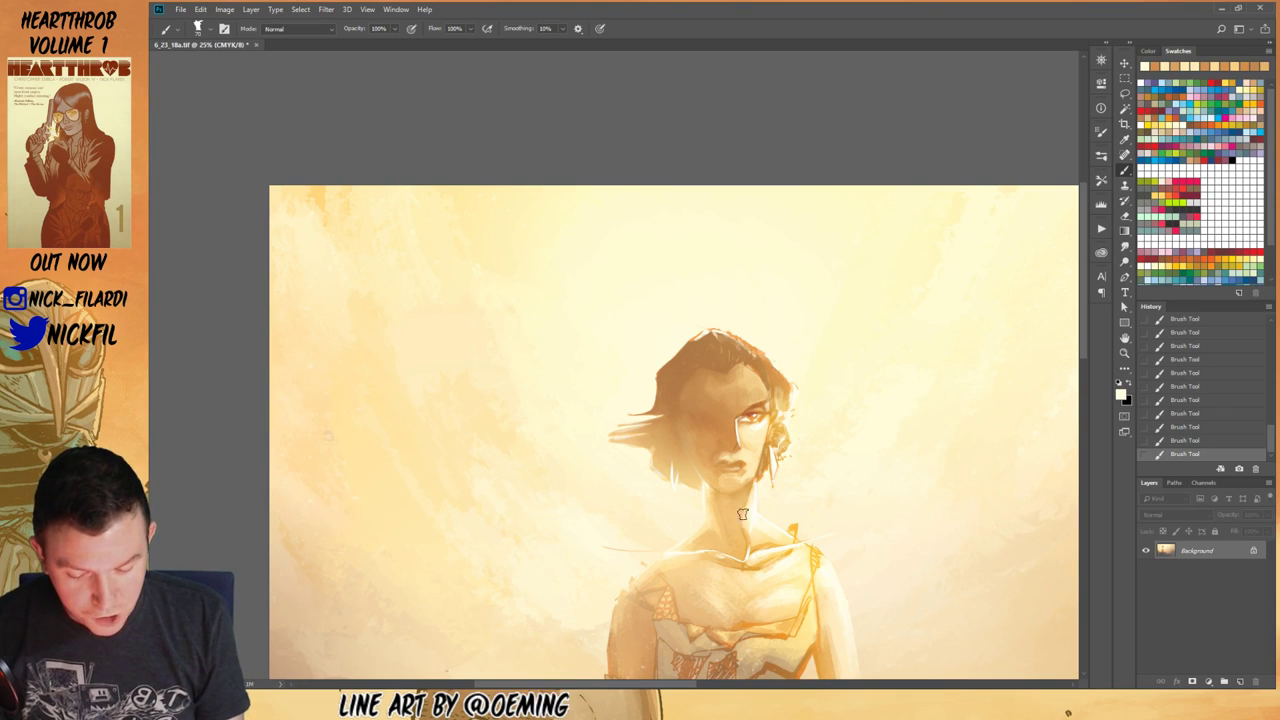
{"action": "left_click", "coordinate": [745, 464], "text": "alt"}
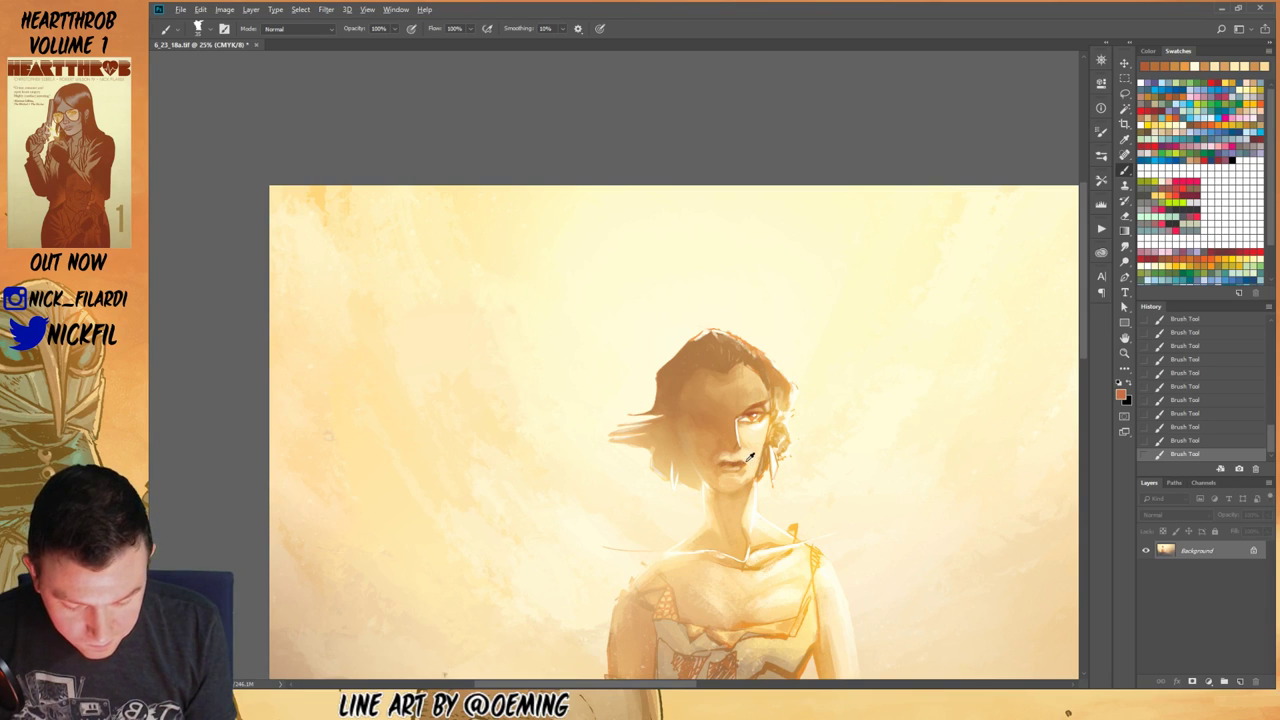
{"action": "key", "text": "5"}
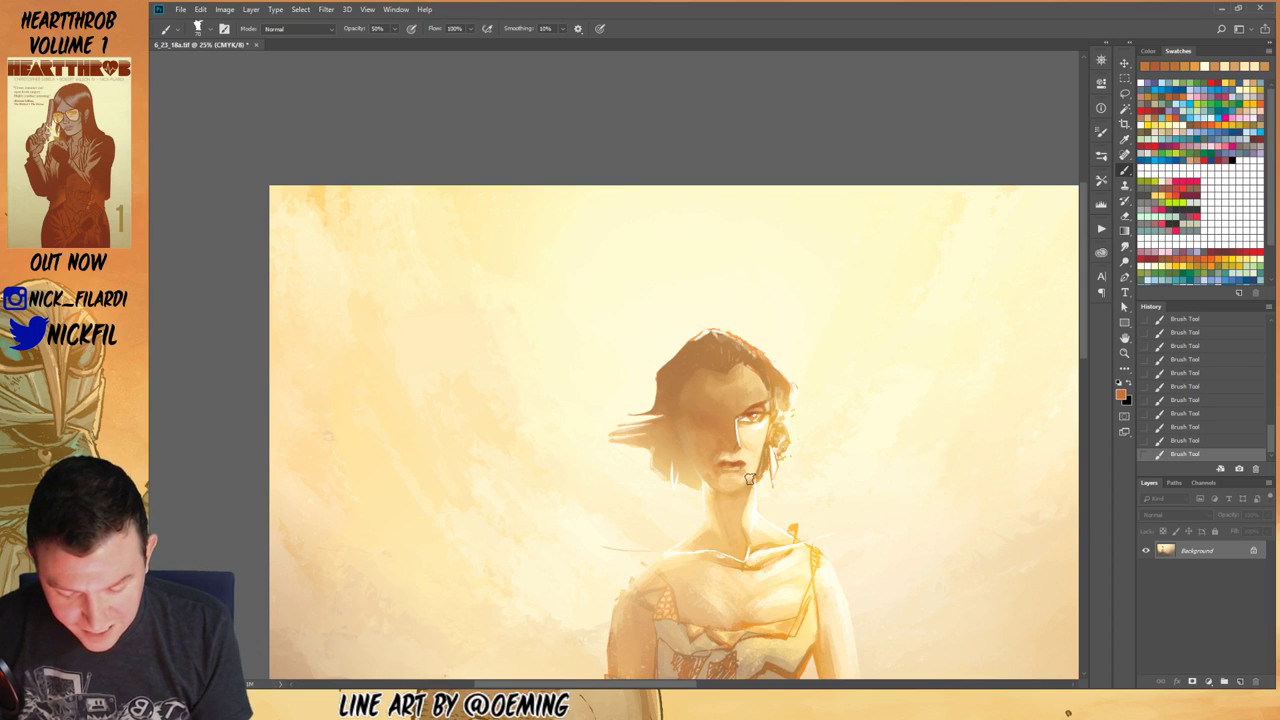
{"action": "left_click", "coordinate": [751, 446], "text": "alt"}
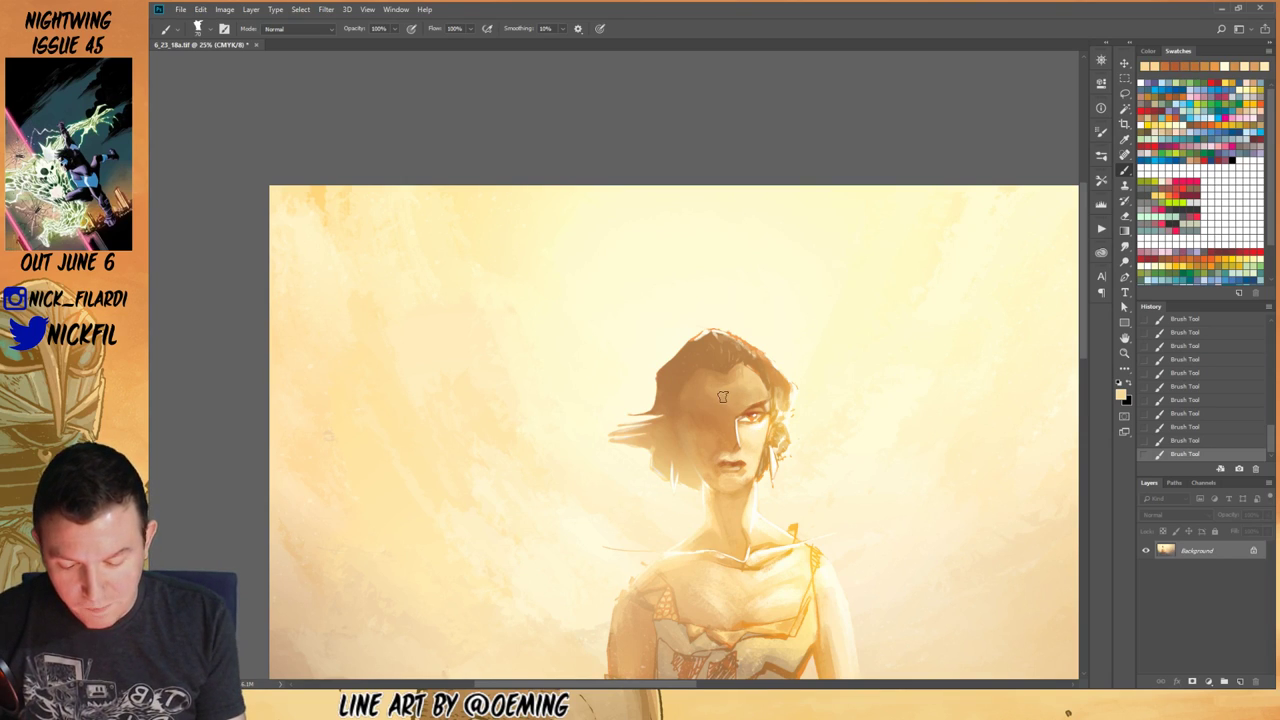
{"action": "left_click", "coordinate": [747, 438], "text": "alt"}
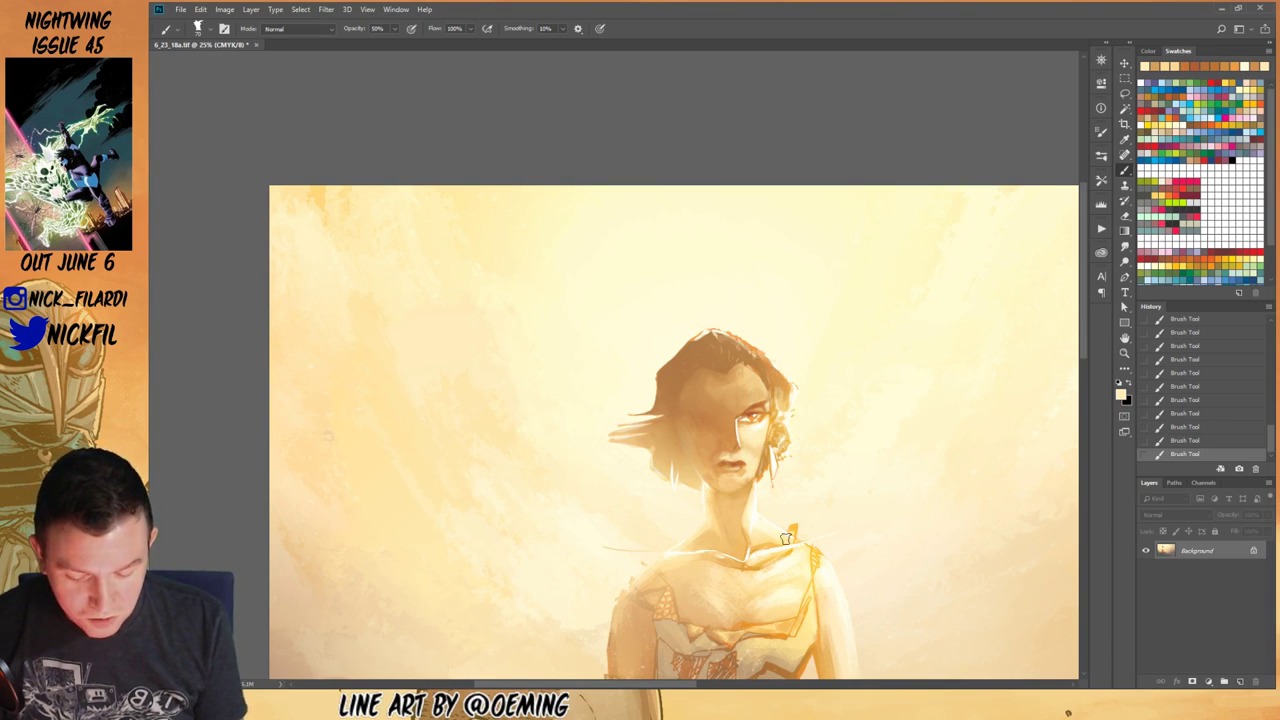
{"action": "left_click", "coordinate": [1124, 338]}
{"action": "left_click_drag", "start_coordinate": [788, 527], "coordinate": [787, 468]}
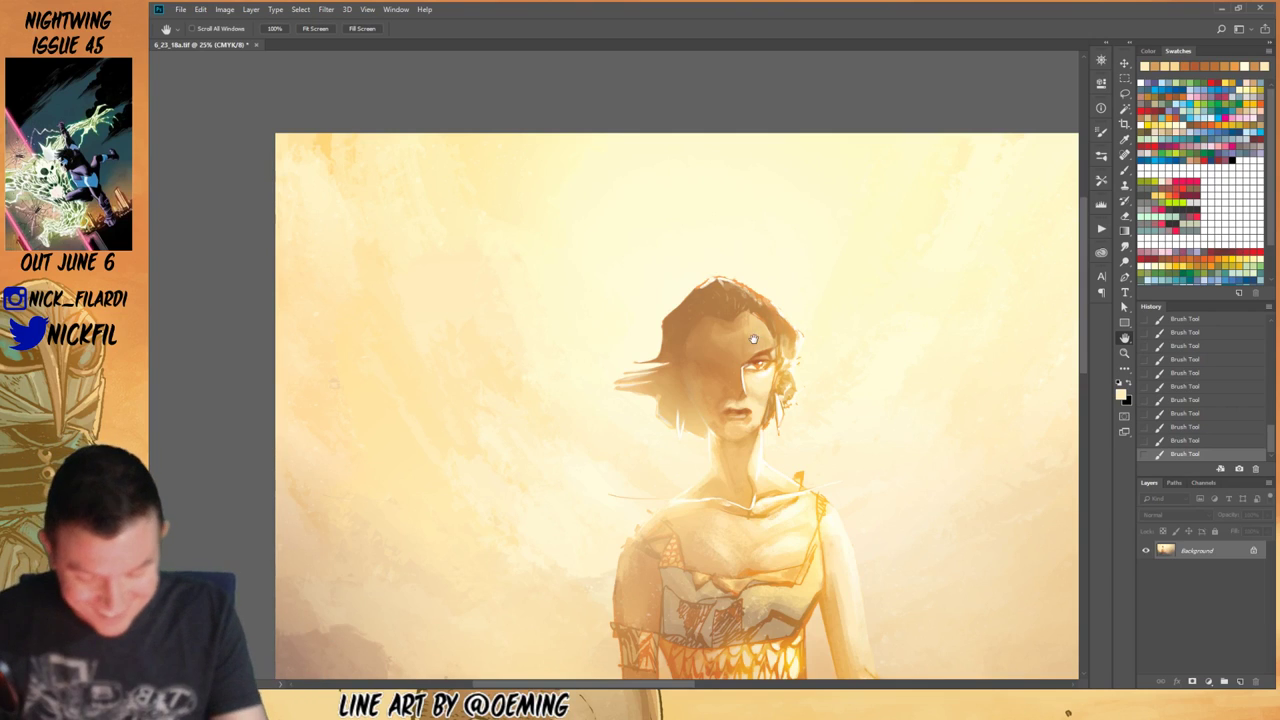
Step: Paint the forehead with the Brush tool at size 175 and 50% opacity, using warm skin tones sampled from the picture
{"action": "key", "text": "b"}
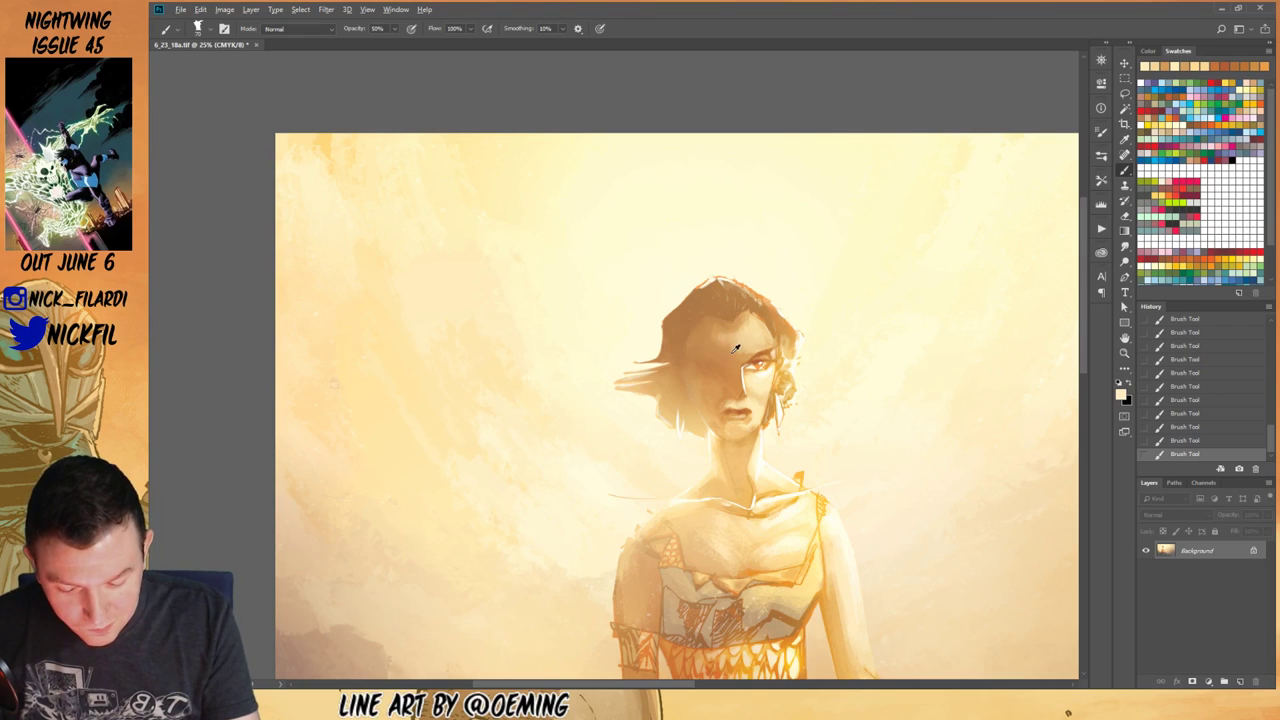
{"action": "left_click", "coordinate": [740, 350], "text": "alt"}
{"action": "left_click", "coordinate": [742, 328], "text": "alt"}
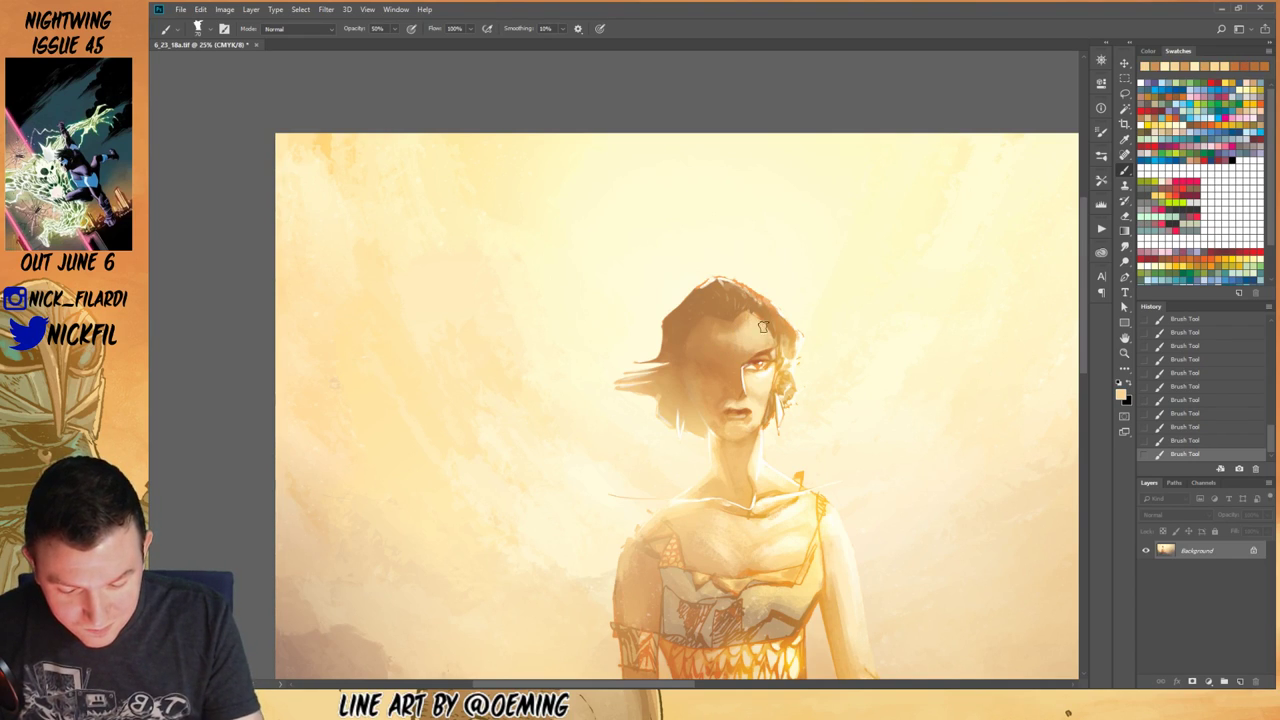
{"action": "left_click", "coordinate": [723, 270], "text": "alt"}
{"action": "key", "text": "bracketright"}
{"action": "key", "text": "bracketright"}
{"action": "key", "text": "bracketright"}
{"action": "key", "text": "bracketright"}
{"action": "key", "text": "bracketright"}
{"action": "key", "text": "bracketright"}
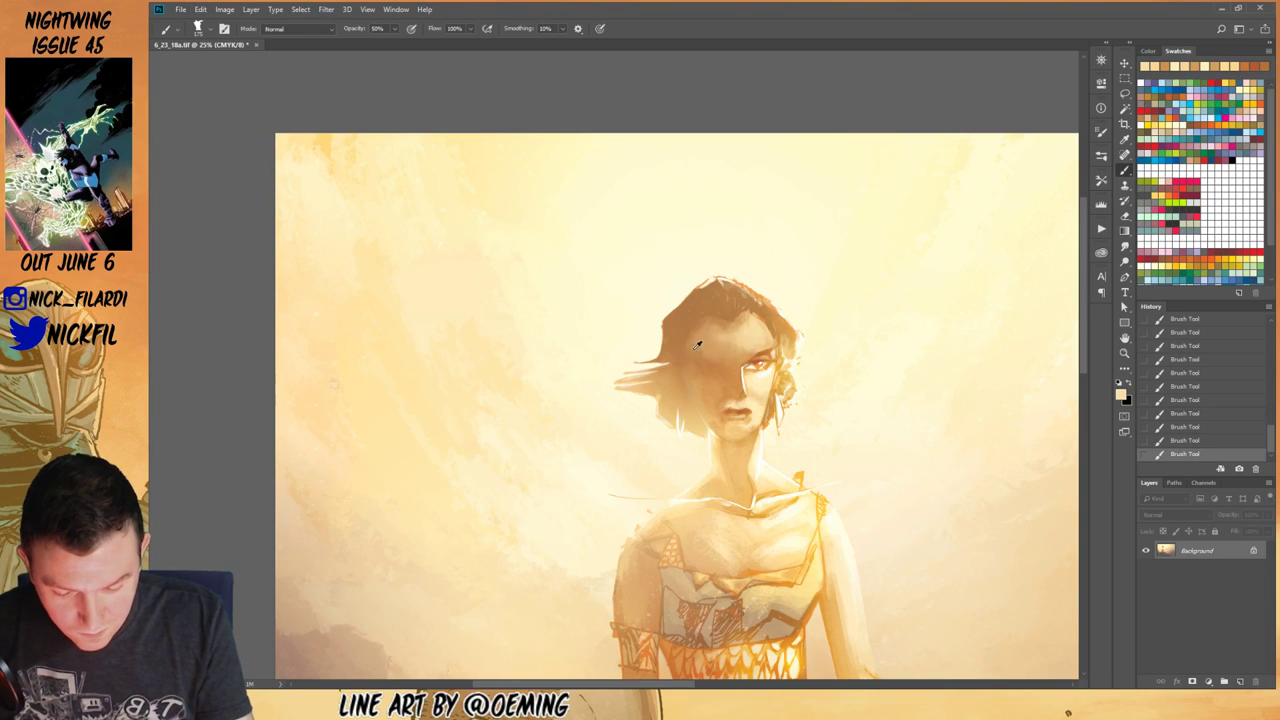
{"action": "left_click", "coordinate": [722, 335], "text": "alt"}
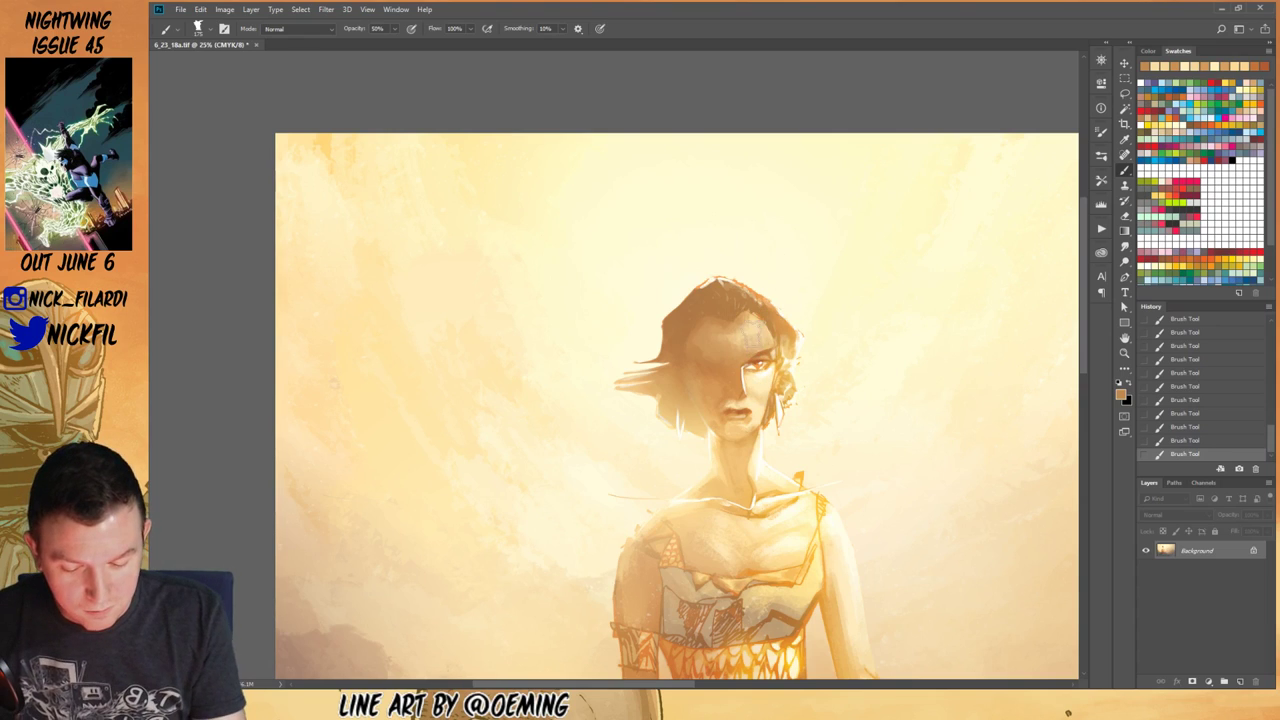
Step: Touch up the lips and chin with small white Pencil strokes, lowering the opacity to 50%
{"action": "left_click", "coordinate": [1124, 338]}
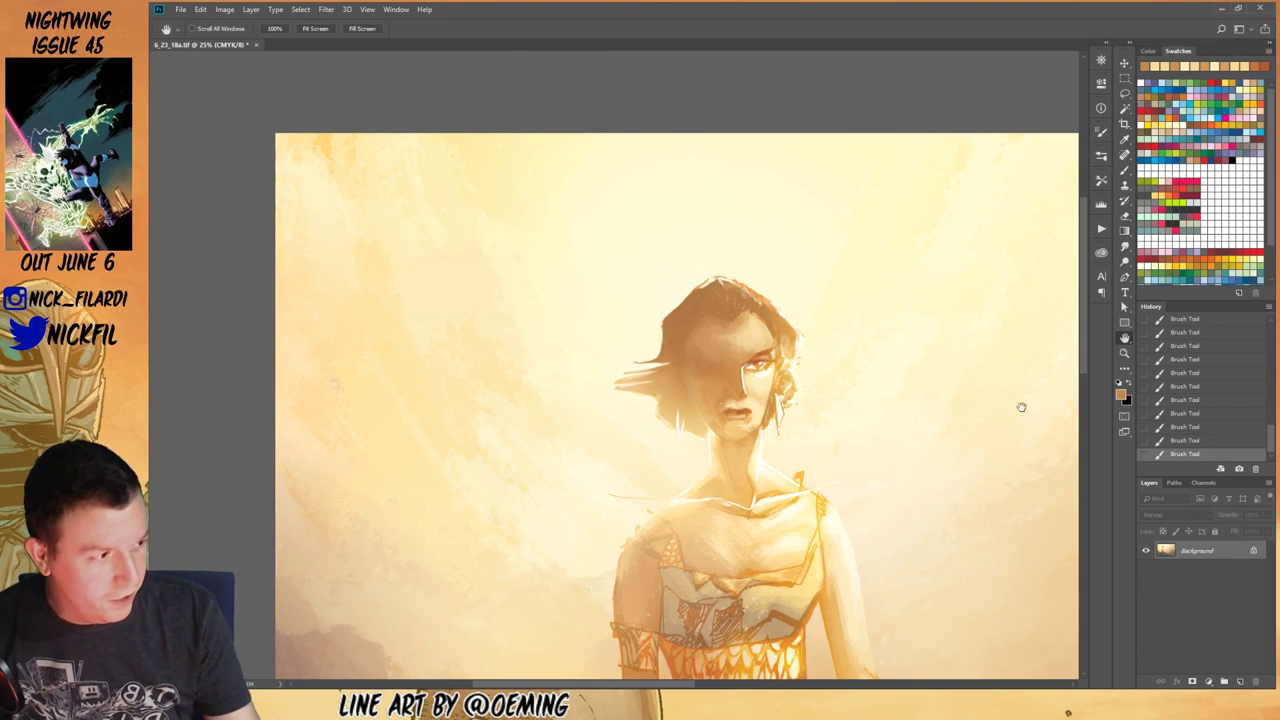
{"action": "left_click_drag", "start_coordinate": [1043, 386], "coordinate": [843, 400]}
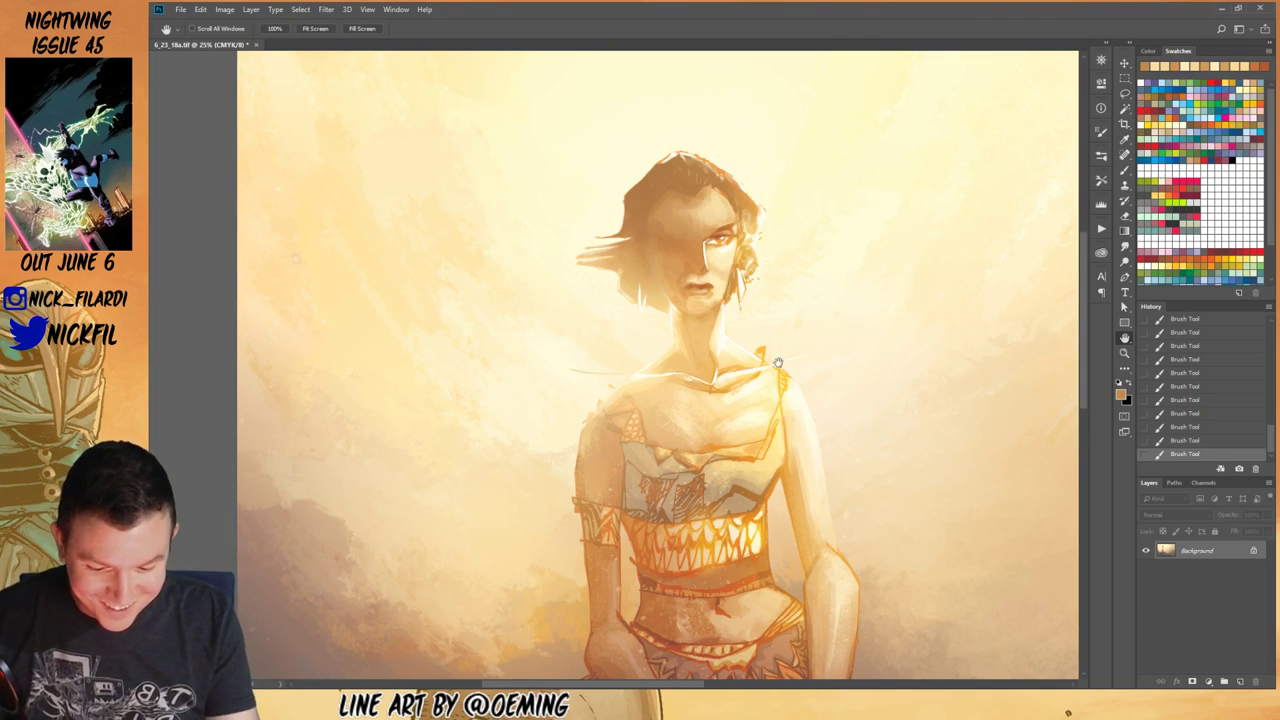
{"action": "left_click_drag", "start_coordinate": [778, 360], "coordinate": [810, 470]}
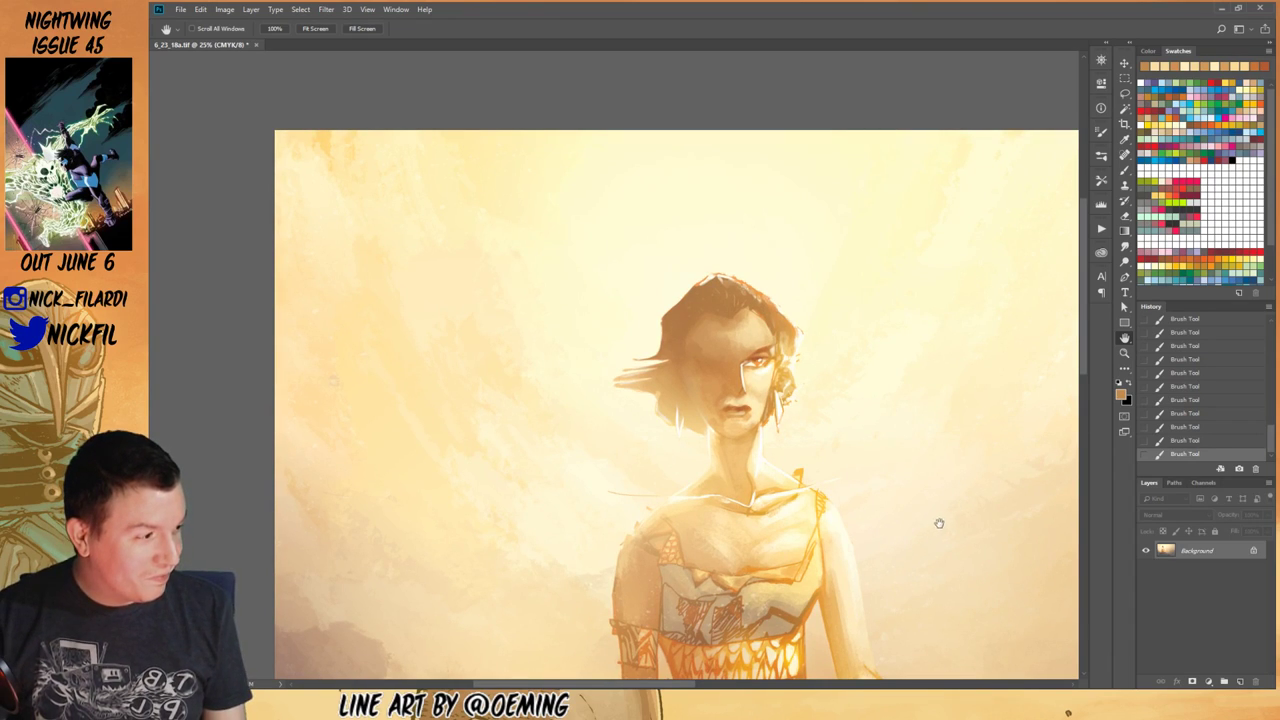
{"action": "left_click", "coordinate": [1124, 170]}
{"action": "left_click", "coordinate": [780, 409], "text": "alt"}
{"action": "key", "text": "]"}
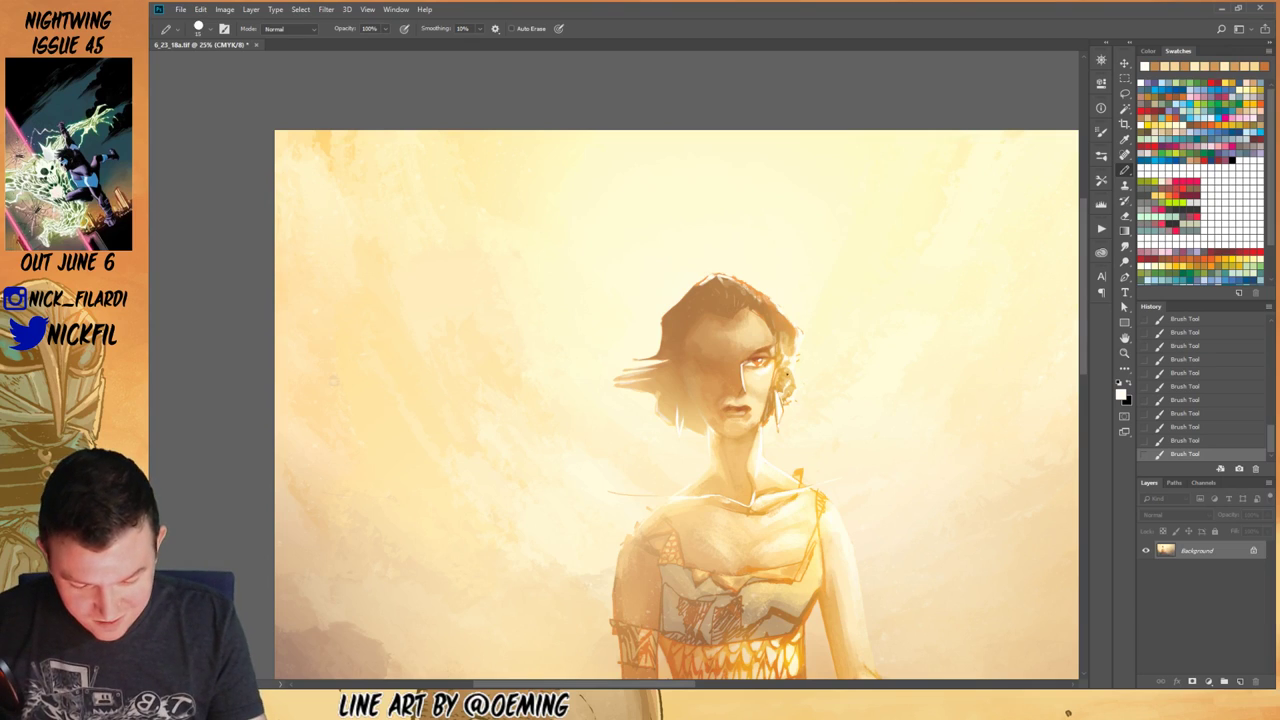
{"action": "left_click", "coordinate": [741, 411]}
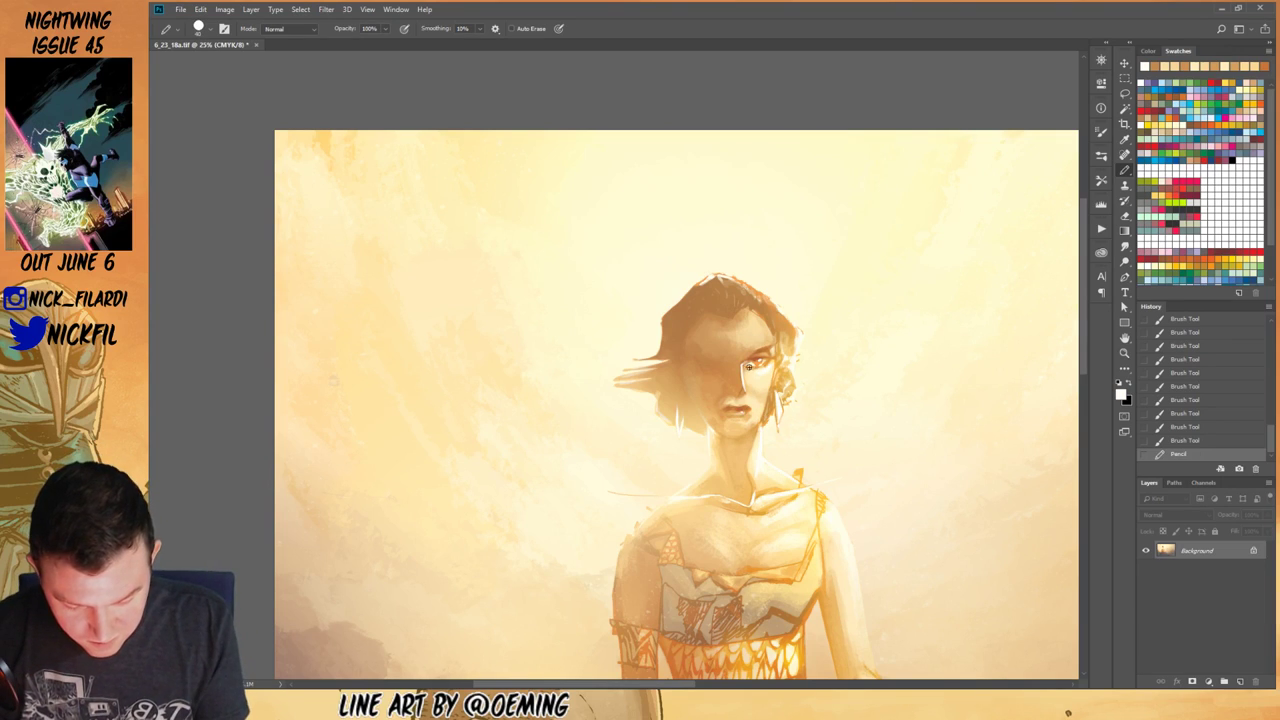
{"action": "key", "text": "5"}
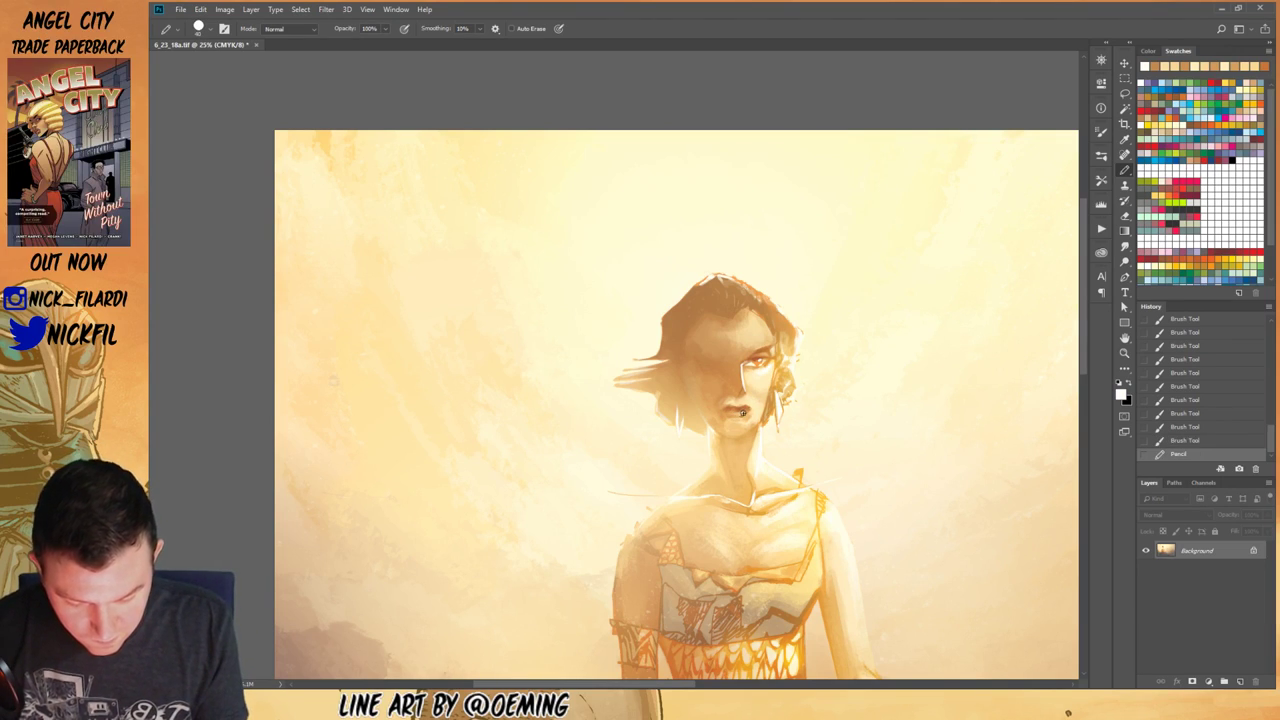
{"action": "left_click", "coordinate": [742, 412]}
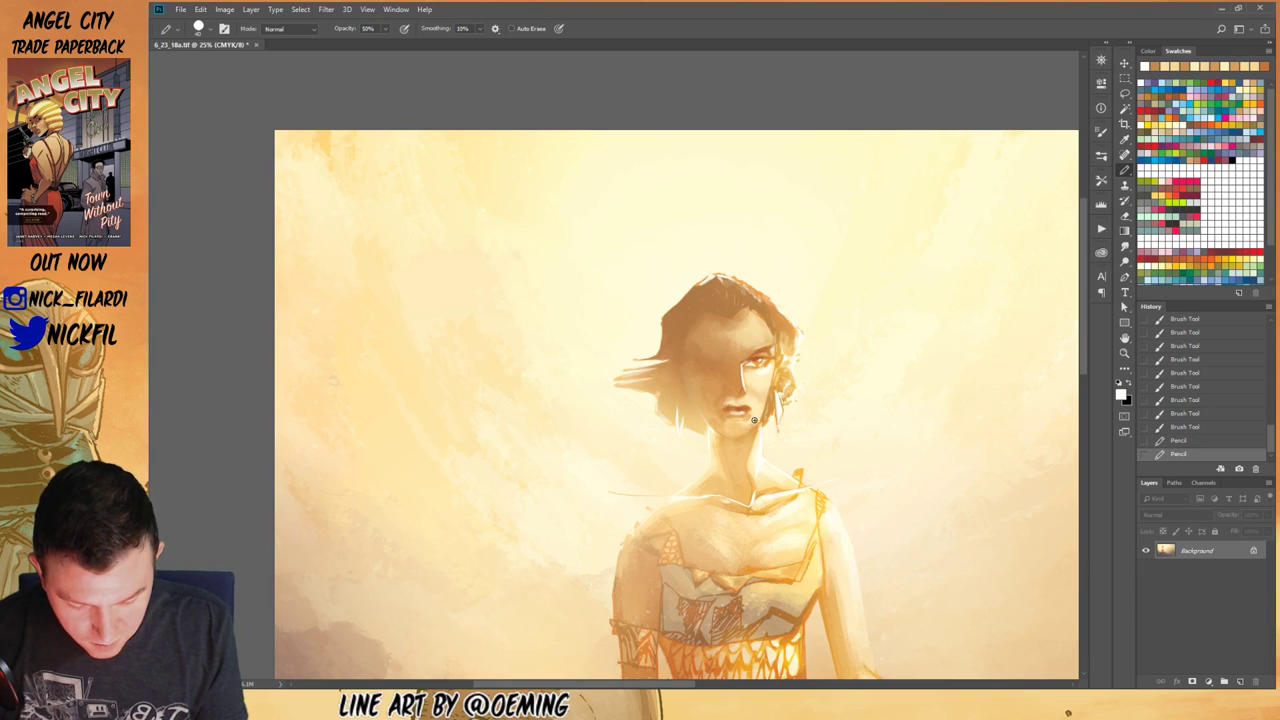
{"action": "left_click_drag", "start_coordinate": [742, 422], "coordinate": [747, 430]}
{"action": "left_click", "coordinate": [742, 424]}
{"action": "left_click", "coordinate": [745, 426]}
Step: Set orange as the colour for the radial Gradient tool, try a gradient over the woman's hair on the background, and undo it
{"action": "left_click", "coordinate": [1125, 355]}
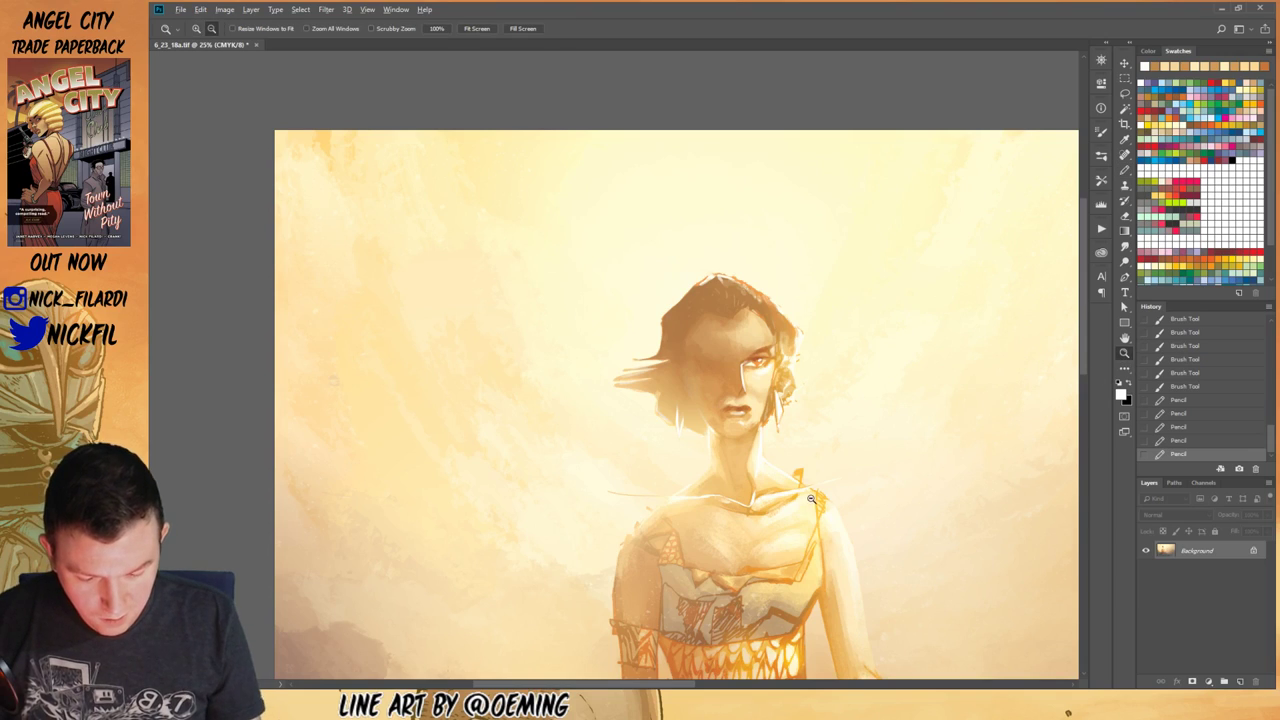
{"action": "key", "text": "ctrl+minus"}
{"action": "key", "text": "ctrl+minus"}
{"action": "left_click", "coordinate": [1125, 338]}
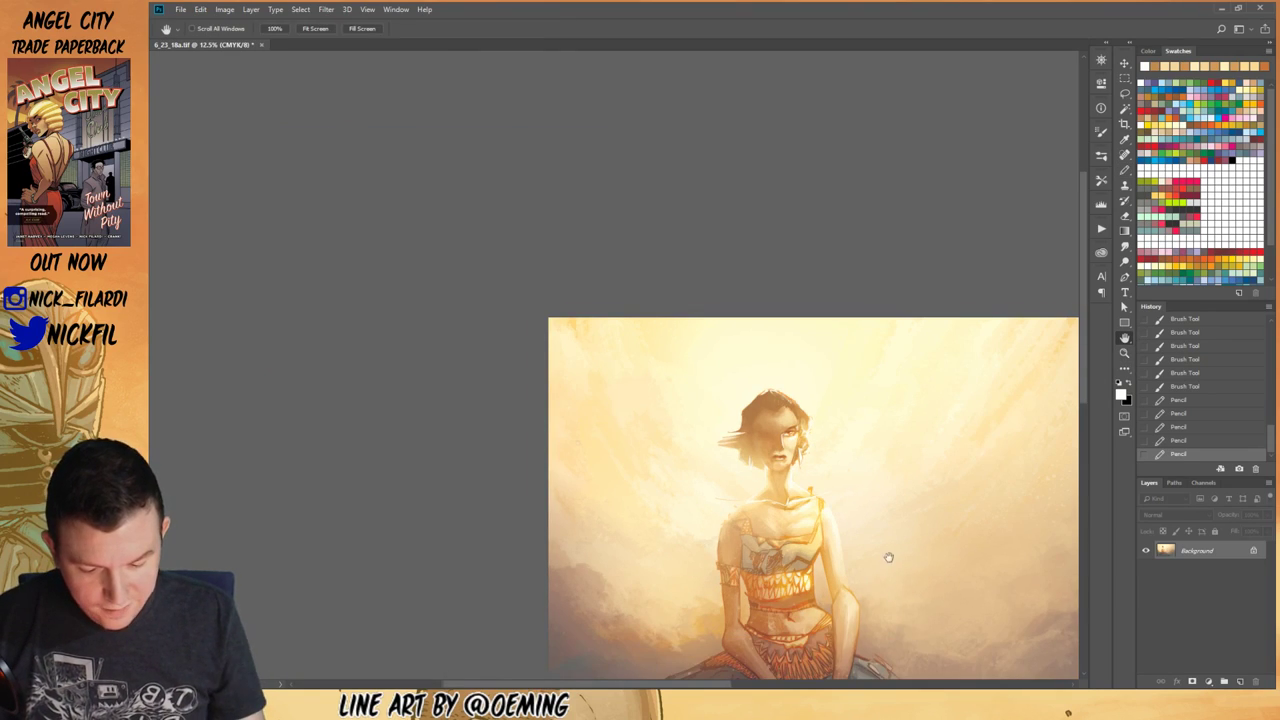
{"action": "left_click_drag", "start_coordinate": [897, 566], "coordinate": [874, 460]}
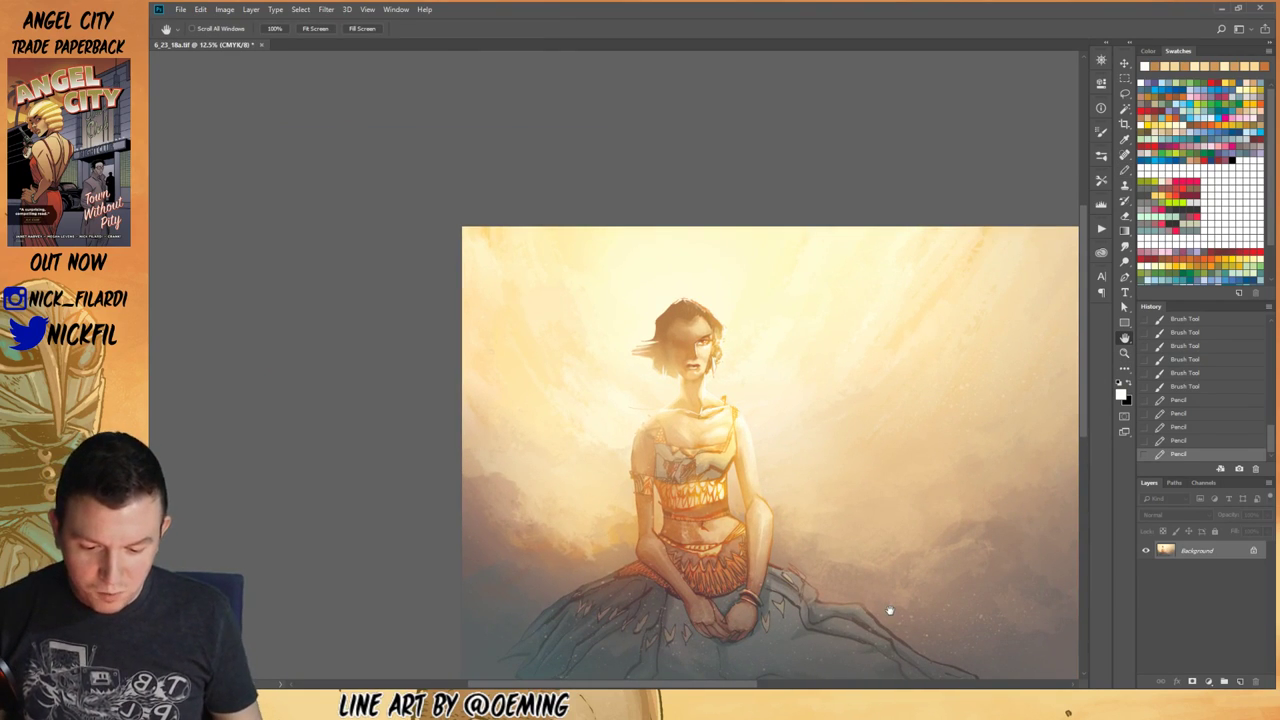
{"action": "left_click", "coordinate": [1125, 231]}
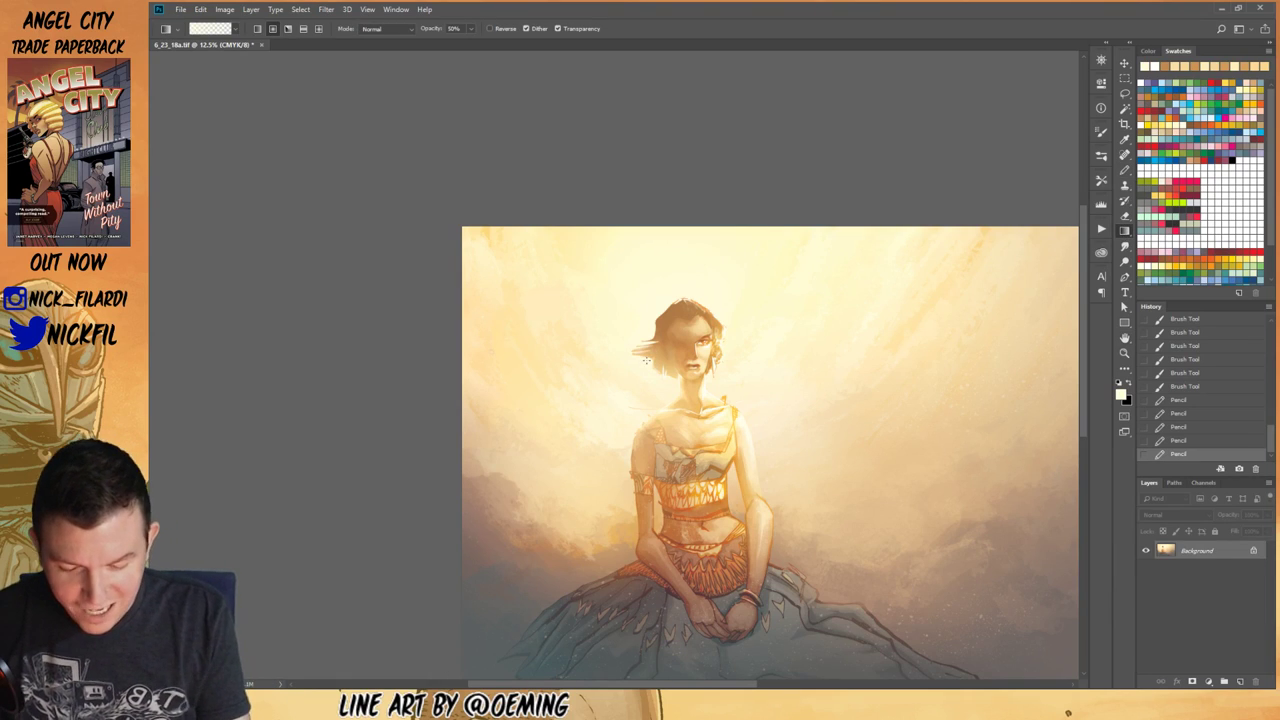
{"action": "left_click", "coordinate": [1178, 104]}
{"action": "left_click_drag", "start_coordinate": [640, 362], "coordinate": [684, 318]}
{"action": "key", "text": "ctrl+z"}
Step: Add a new layer in Screen blend mode and lay orange radial gradients at 50% opacity over the shadowed side of the head
{"action": "left_click", "coordinate": [1238, 681]}
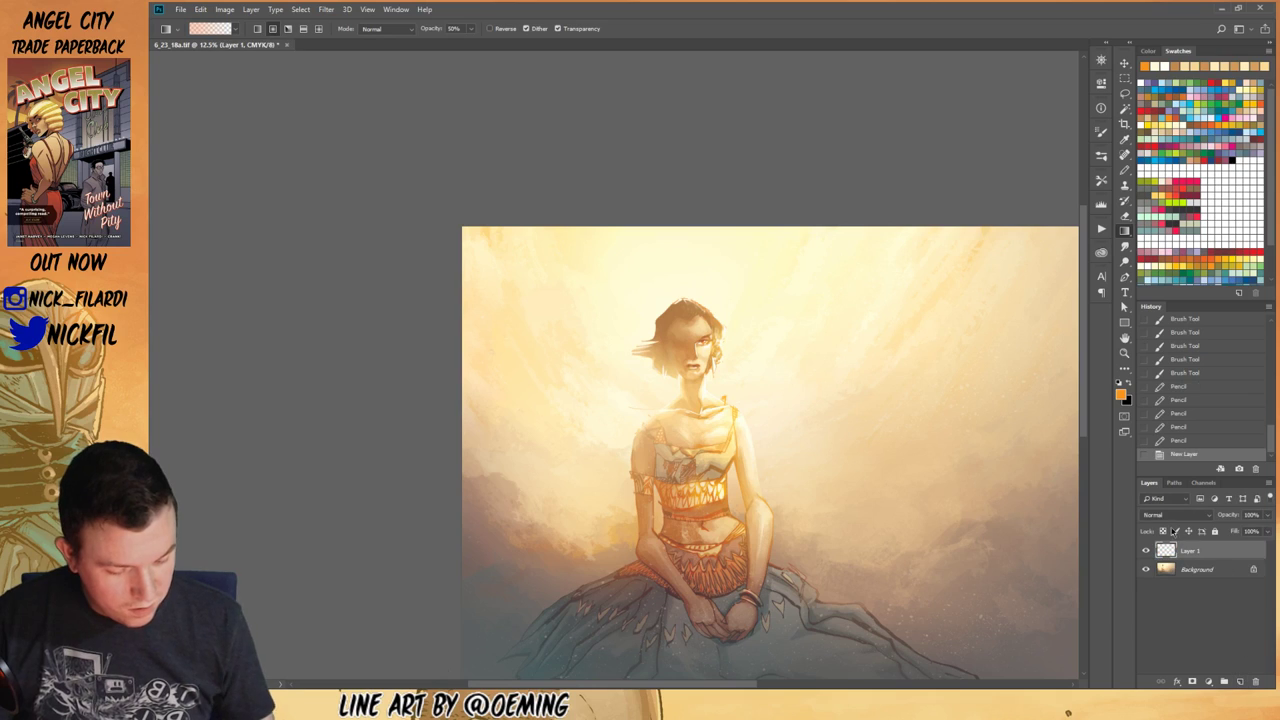
{"action": "left_click", "coordinate": [1175, 514]}
{"action": "left_click", "coordinate": [1158, 322]}
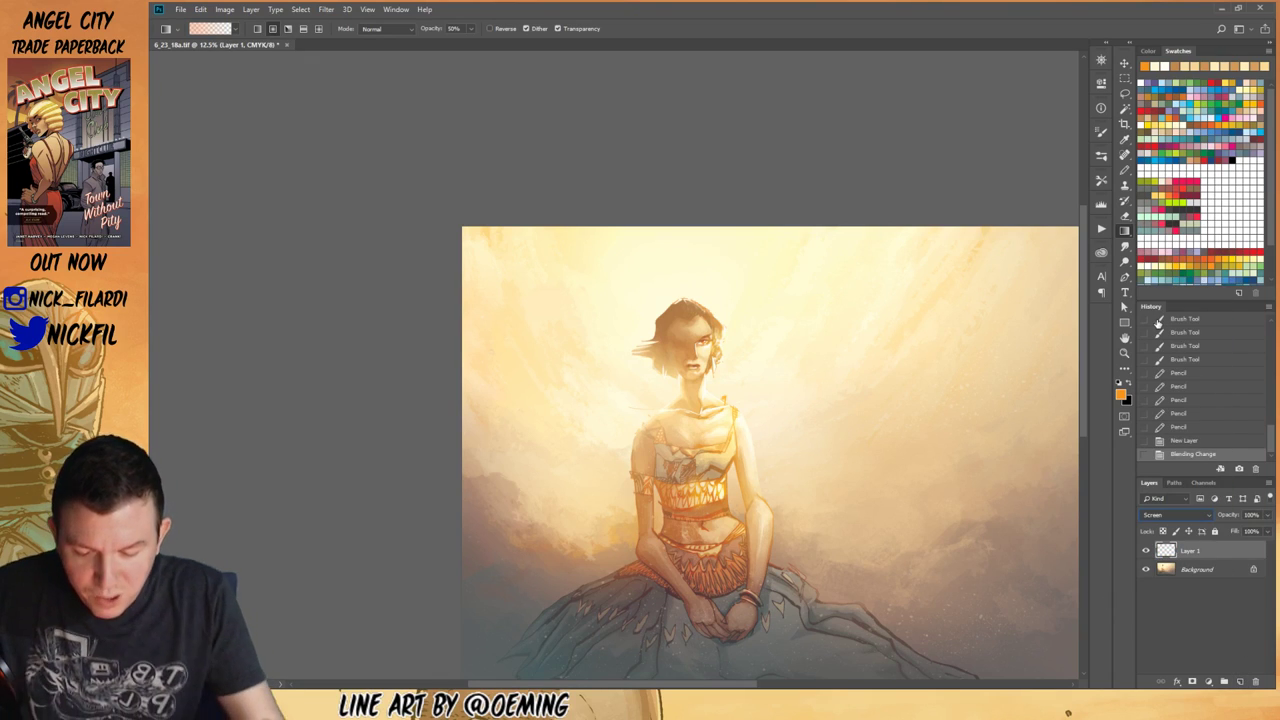
{"action": "left_click_drag", "start_coordinate": [652, 372], "coordinate": [700, 308]}
{"action": "left_click_drag", "start_coordinate": [652, 372], "coordinate": [697, 334]}
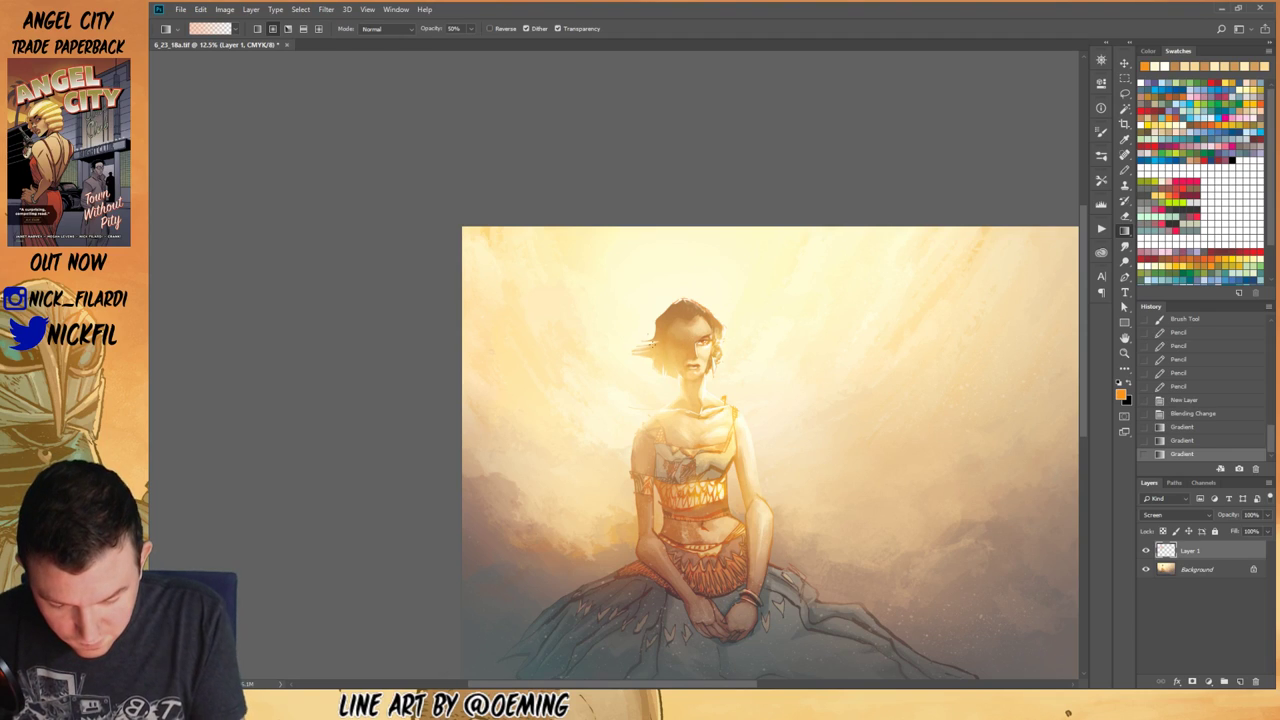
{"action": "left_click_drag", "start_coordinate": [640, 376], "coordinate": [705, 346]}
Step: Add pale cream radial gradients over the head and face on Layer 1, using a colour sampled from the bright sky
{"action": "key", "text": "z"}
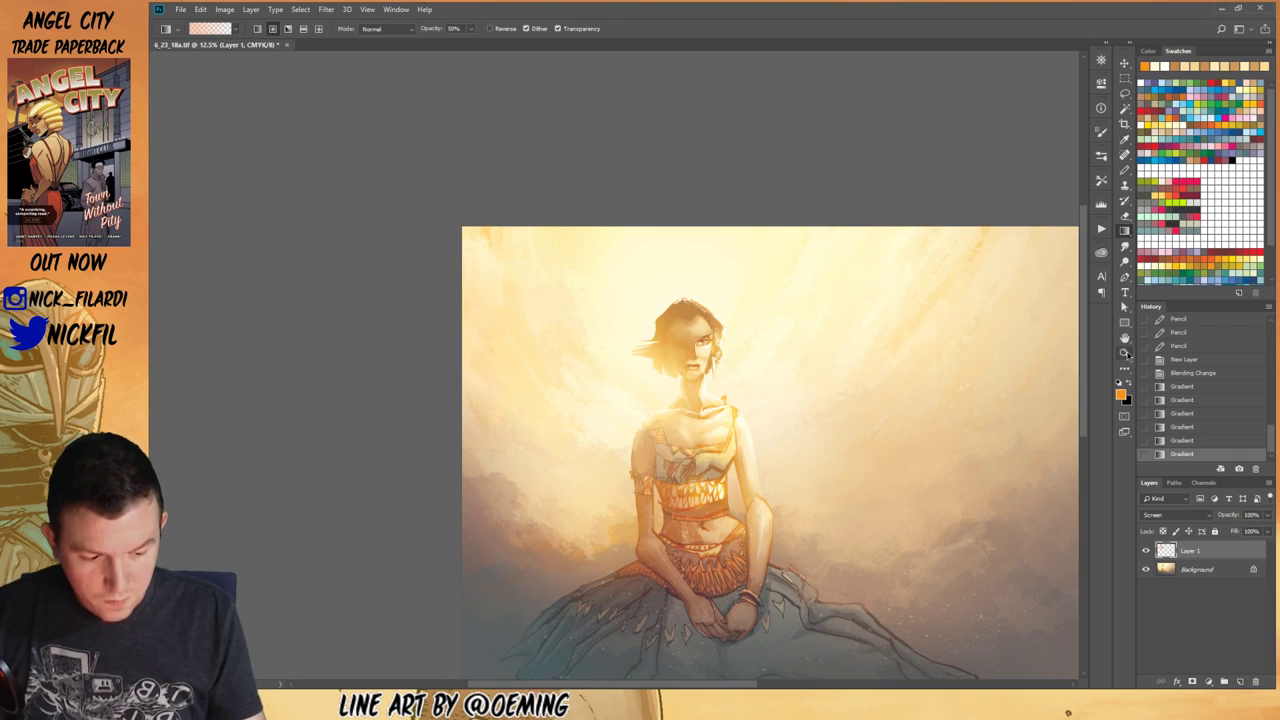
{"action": "left_click", "coordinate": [798, 525], "text": "alt"}
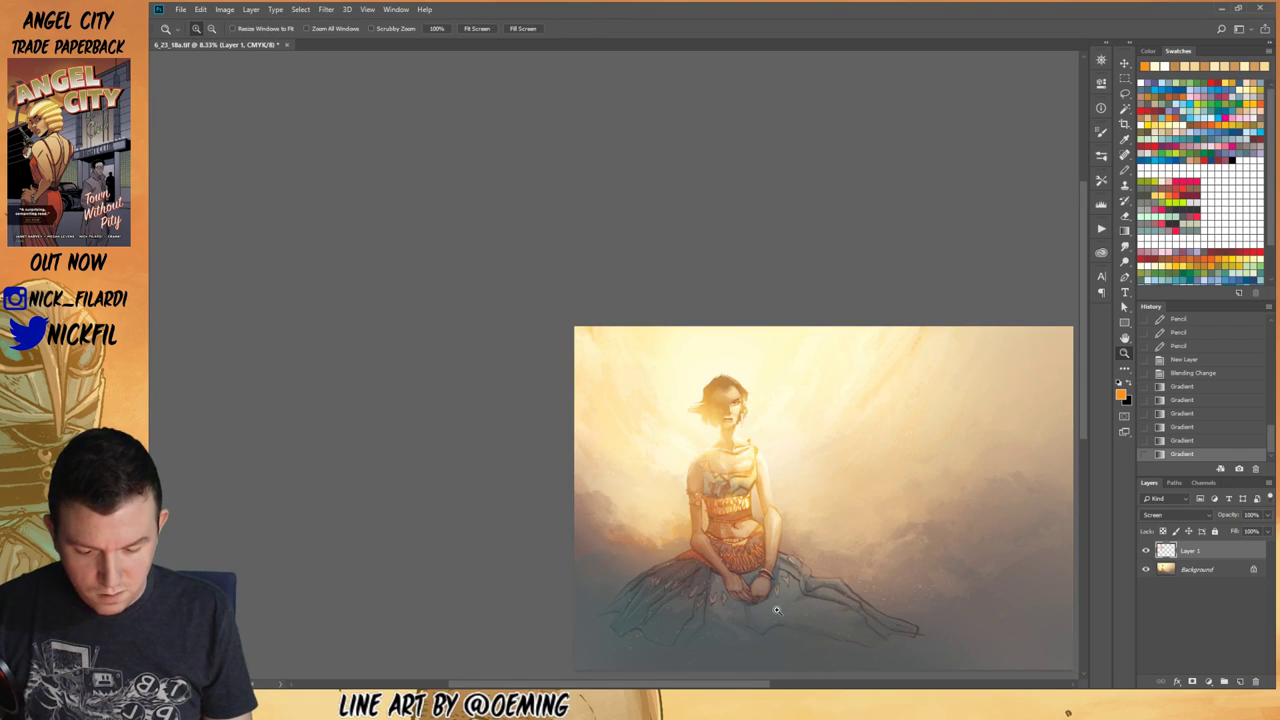
{"action": "left_click", "coordinate": [1123, 229]}
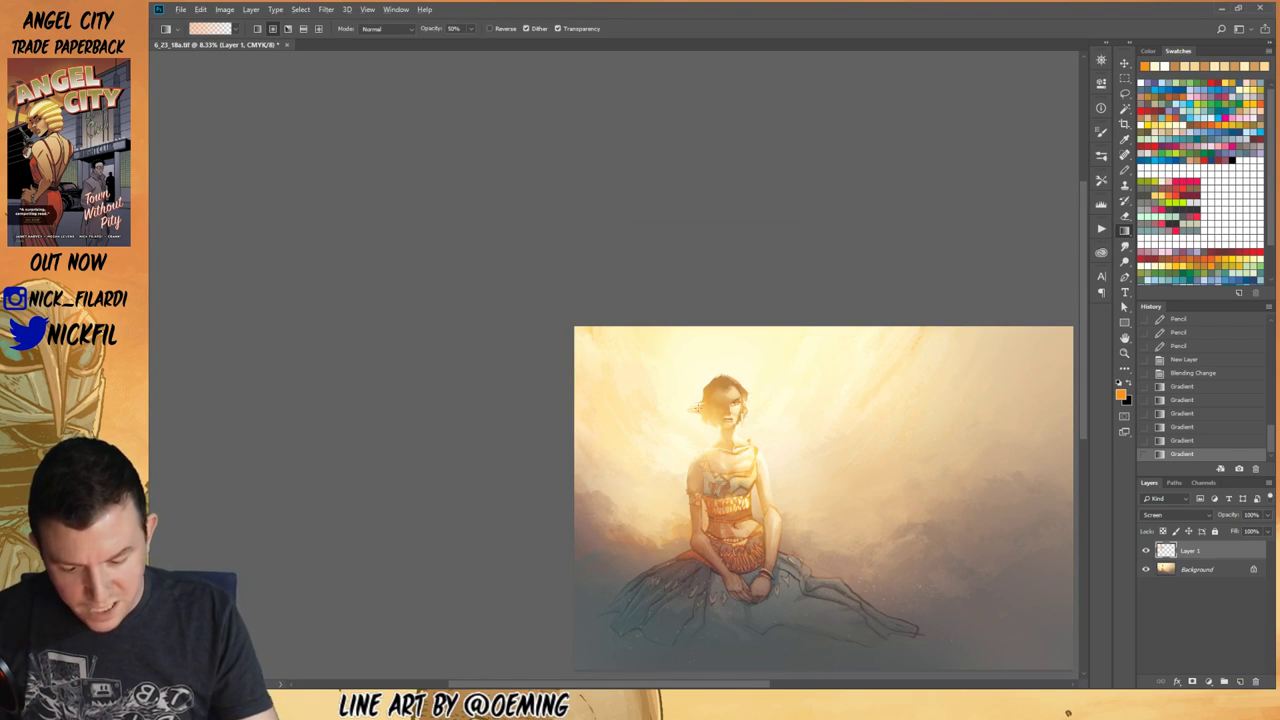
{"action": "left_click", "coordinate": [705, 382], "text": "alt"}
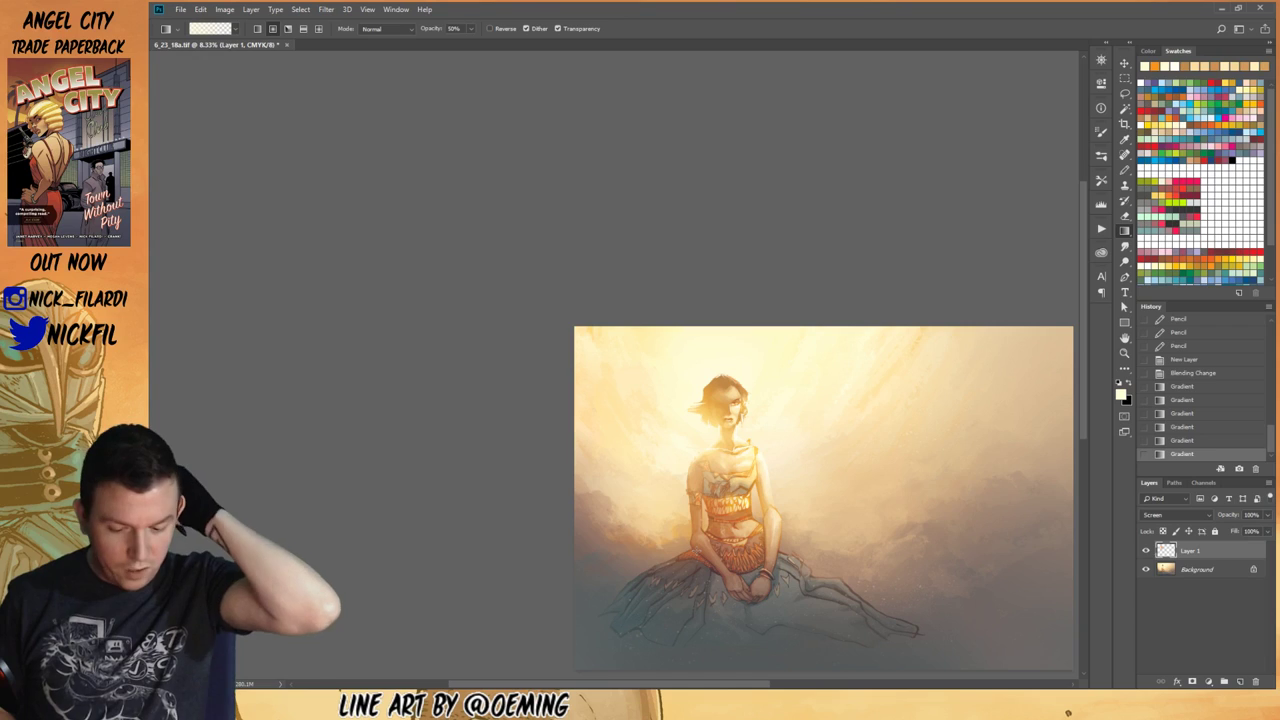
{"action": "left_click_drag", "start_coordinate": [714, 410], "coordinate": [782, 455]}
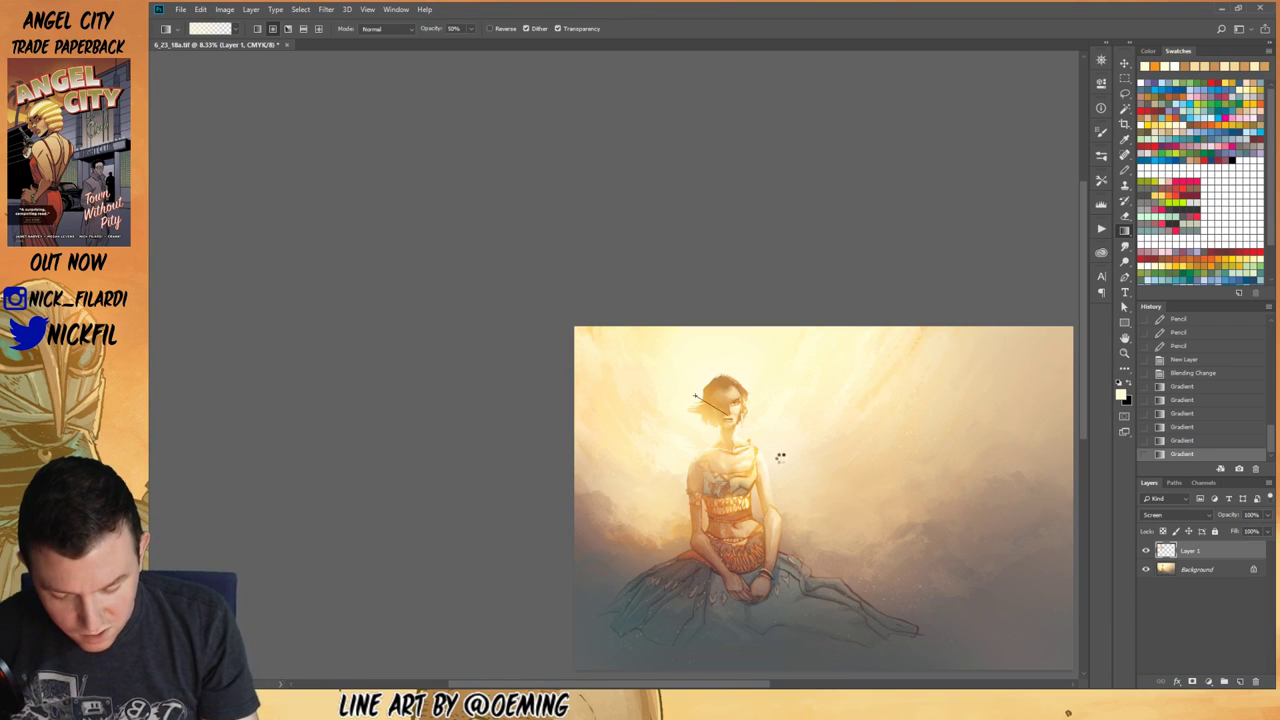
{"action": "left_click_drag", "start_coordinate": [694, 393], "coordinate": [748, 431]}
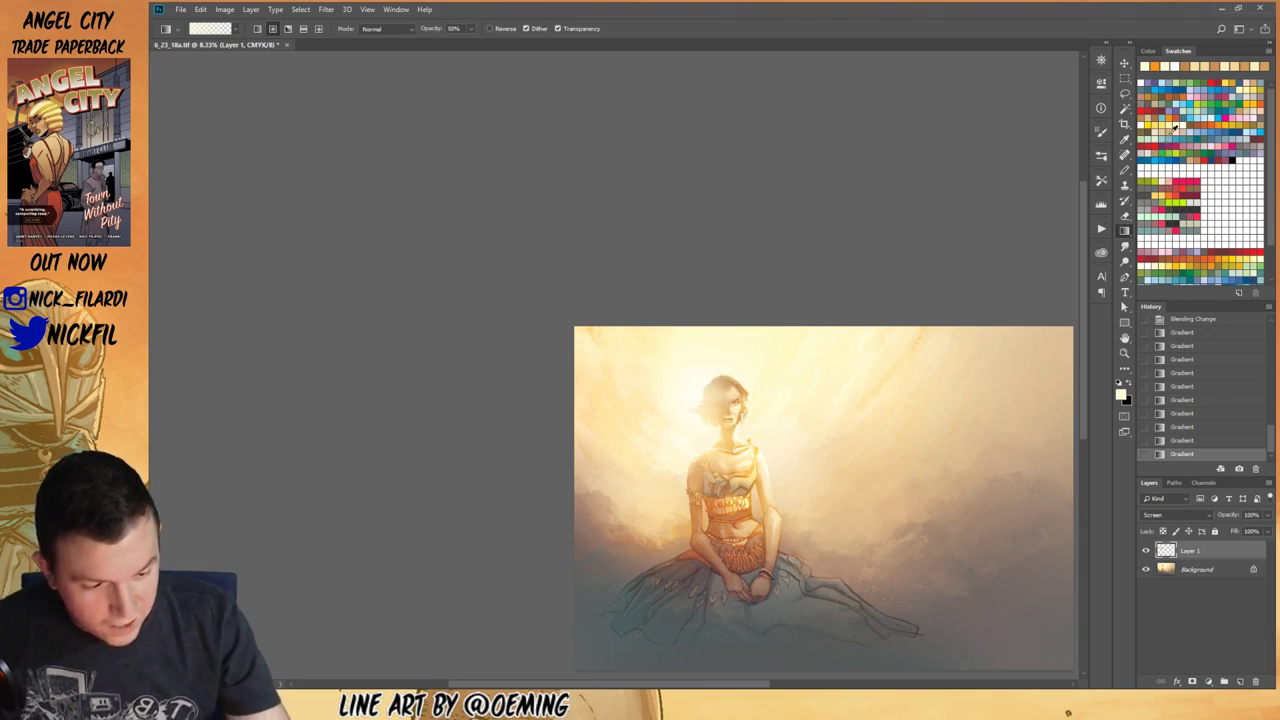
Step: Layer more orange radial gradients over the head, with the Gradient tool's mode set to Screen
{"action": "left_click", "coordinate": [1172, 116]}
{"action": "left_click_drag", "start_coordinate": [696, 379], "coordinate": [726, 432]}
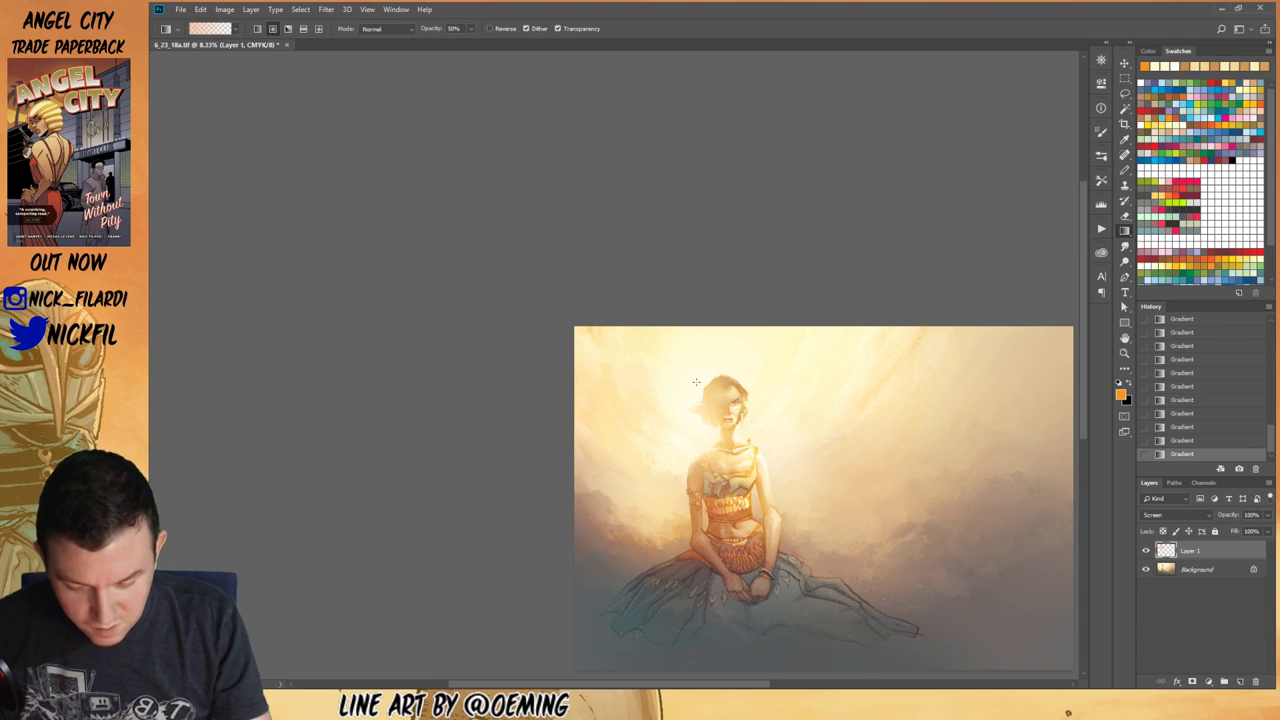
{"action": "left_click", "coordinate": [371, 28]}
{"action": "left_click", "coordinate": [385, 138]}
{"action": "left_click_drag", "start_coordinate": [689, 384], "coordinate": [741, 444]}
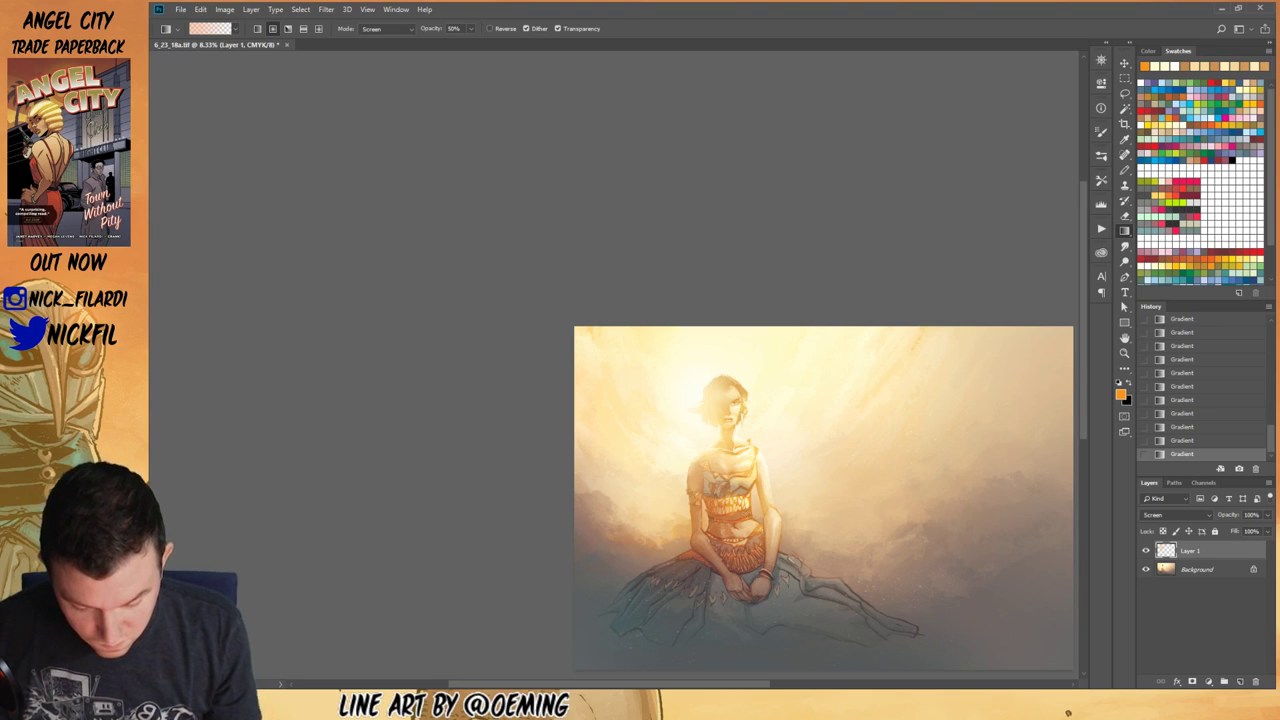
Step: Draw white Pencil highlights at 50% opacity along the shoulders and neckline on Layer 1, and undo the last stroke
{"action": "left_click", "coordinate": [1124, 355]}
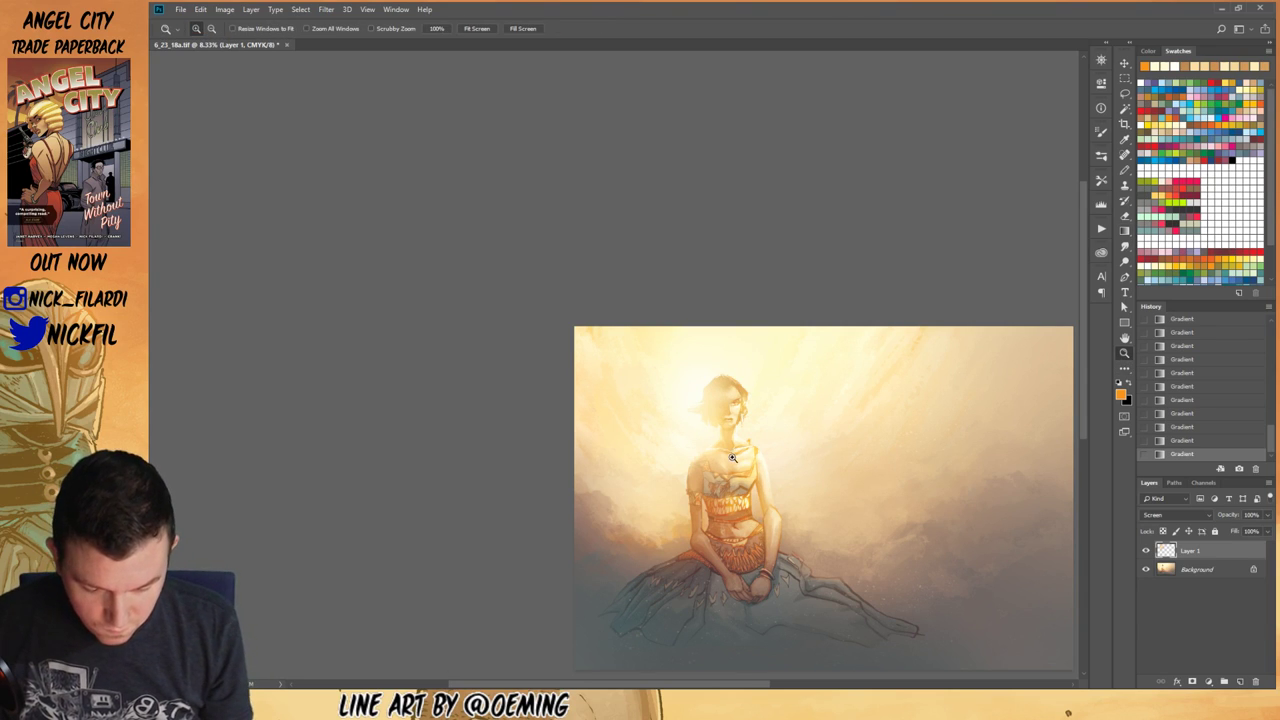
{"action": "left_click", "coordinate": [730, 459]}
{"action": "left_click", "coordinate": [730, 459]}
{"action": "left_click", "coordinate": [1124, 338]}
{"action": "left_click_drag", "start_coordinate": [569, 373], "coordinate": [846, 406]}
{"action": "left_click_drag", "start_coordinate": [871, 500], "coordinate": [819, 592]}
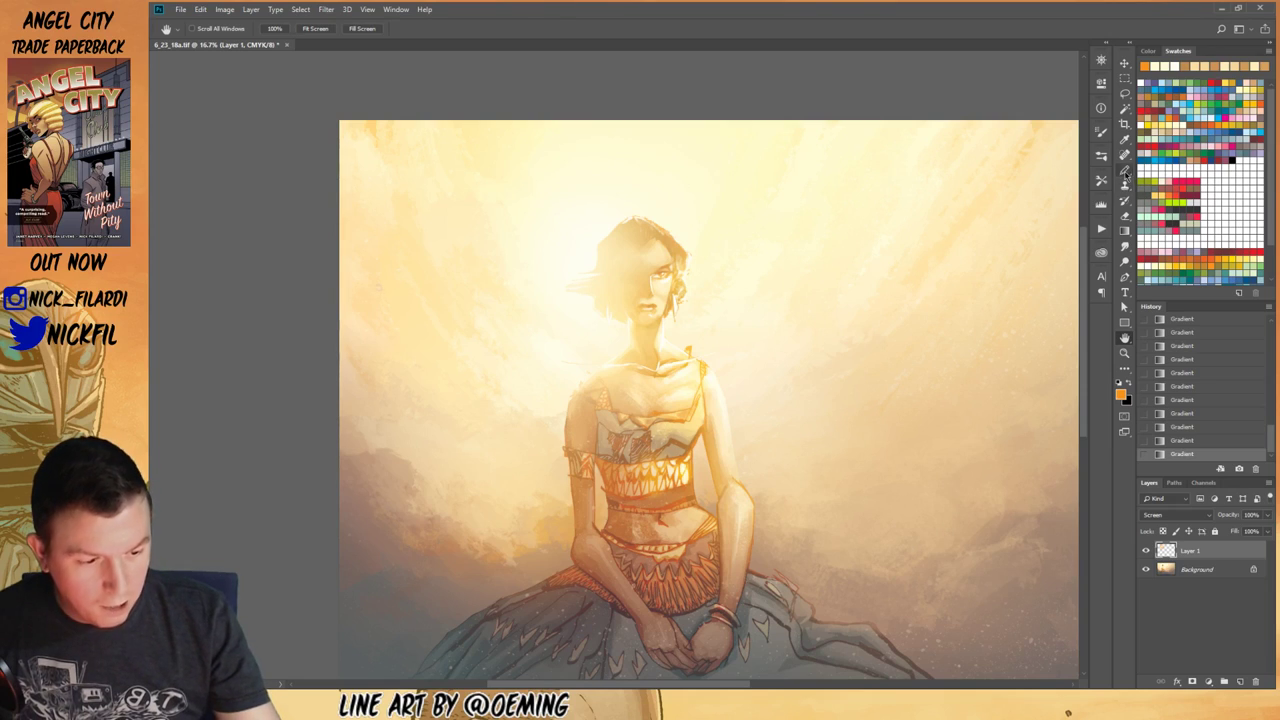
{"action": "left_click", "coordinate": [1124, 172]}
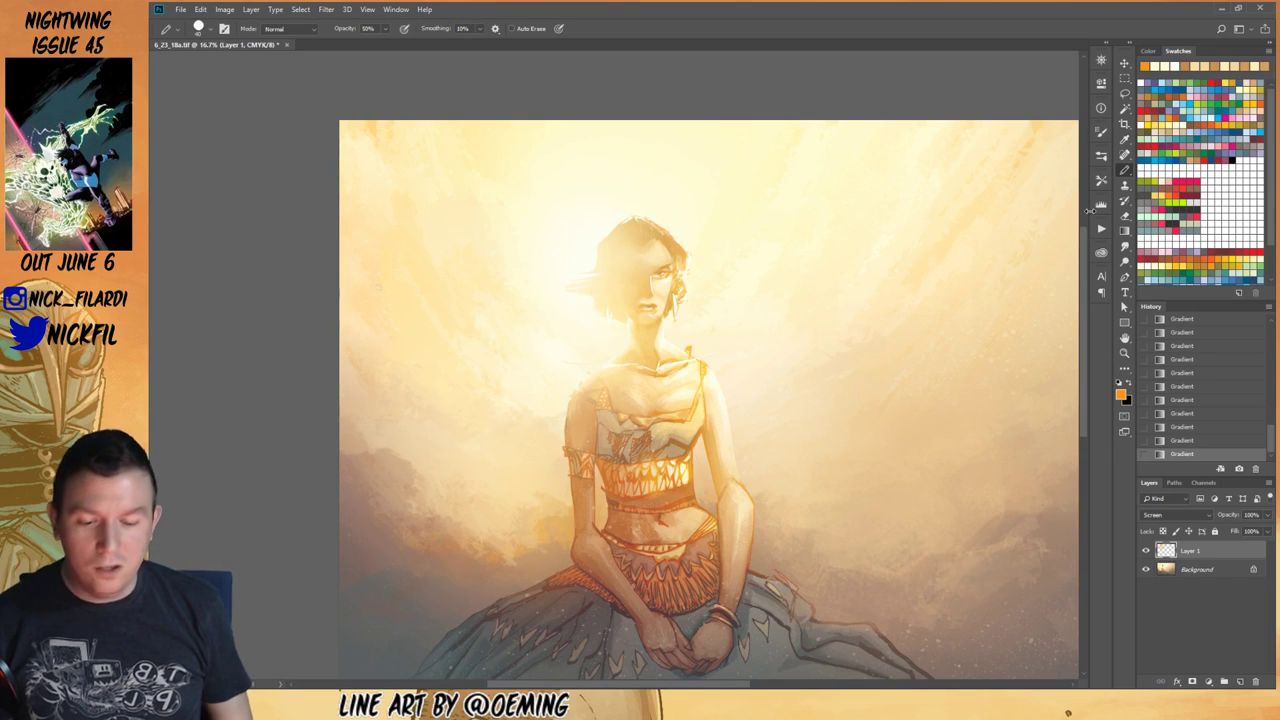
{"action": "left_click", "coordinate": [1124, 338]}
{"action": "left_click_drag", "start_coordinate": [589, 407], "coordinate": [715, 507]}
{"action": "left_click", "coordinate": [1124, 170]}
{"action": "left_click", "coordinate": [788, 438], "text": "alt"}
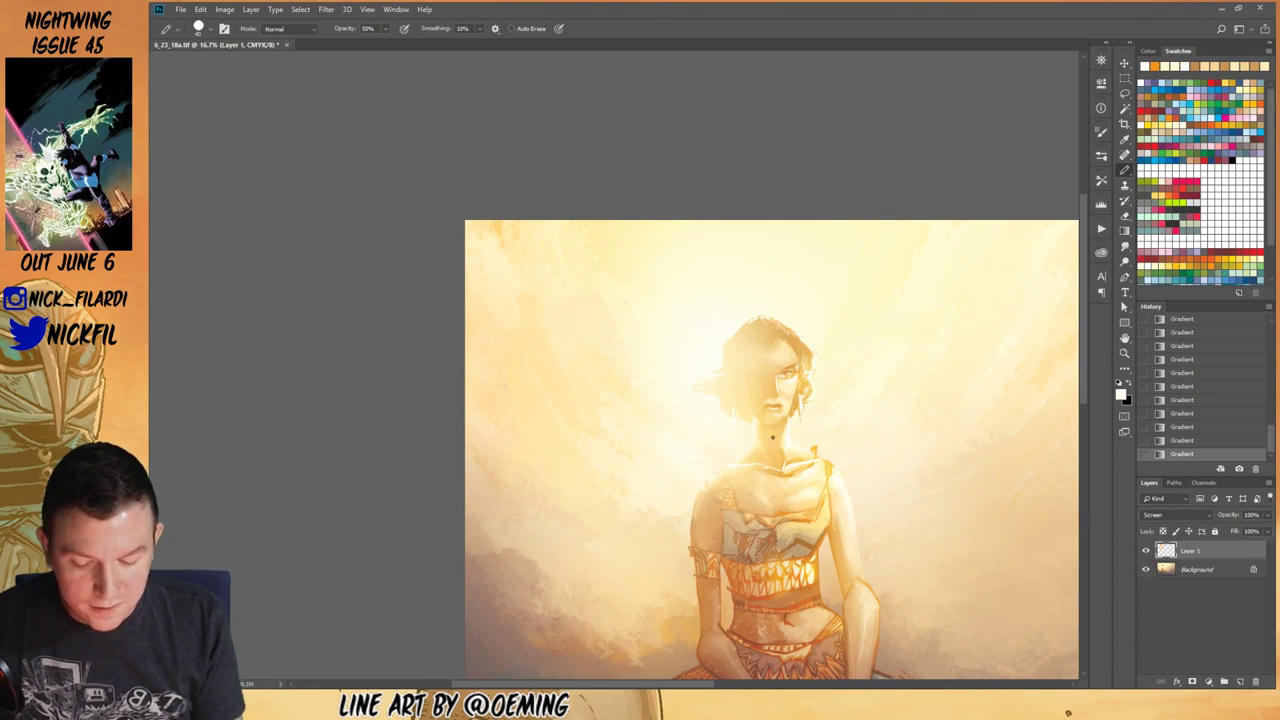
{"action": "left_click", "coordinate": [687, 461]}
{"action": "left_click", "coordinate": [750, 461]}
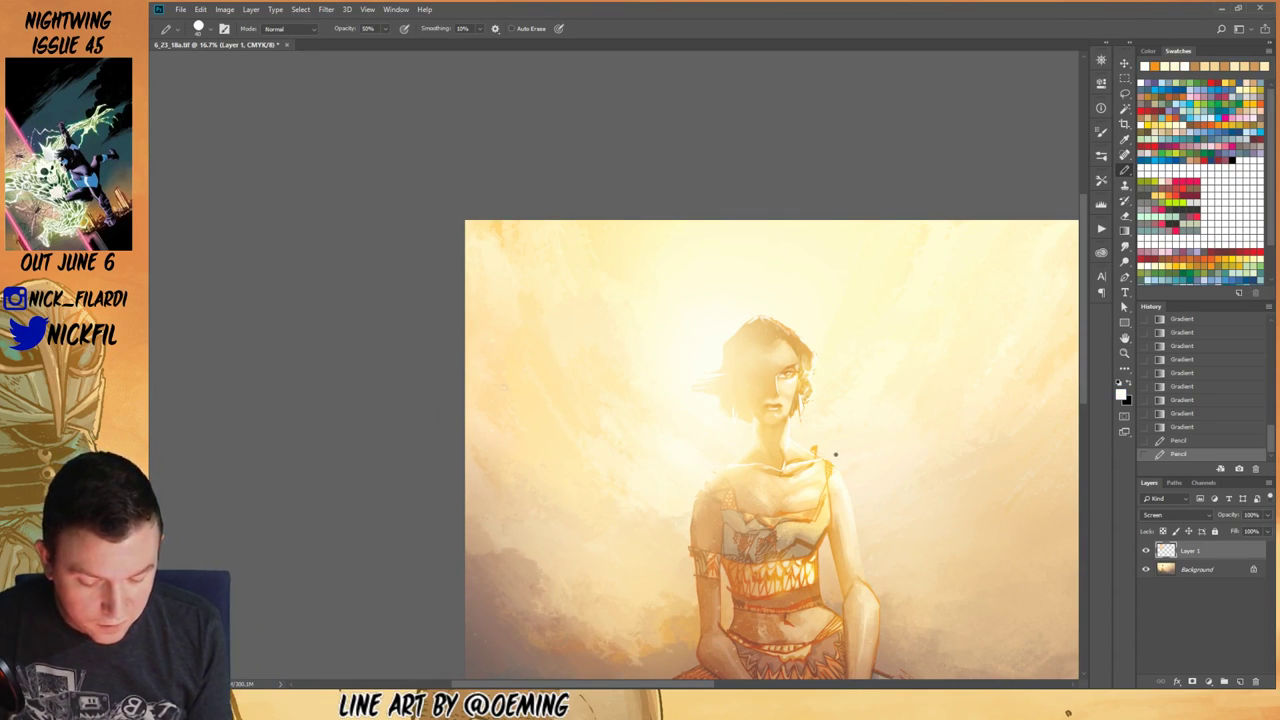
{"action": "left_click", "coordinate": [821, 458]}
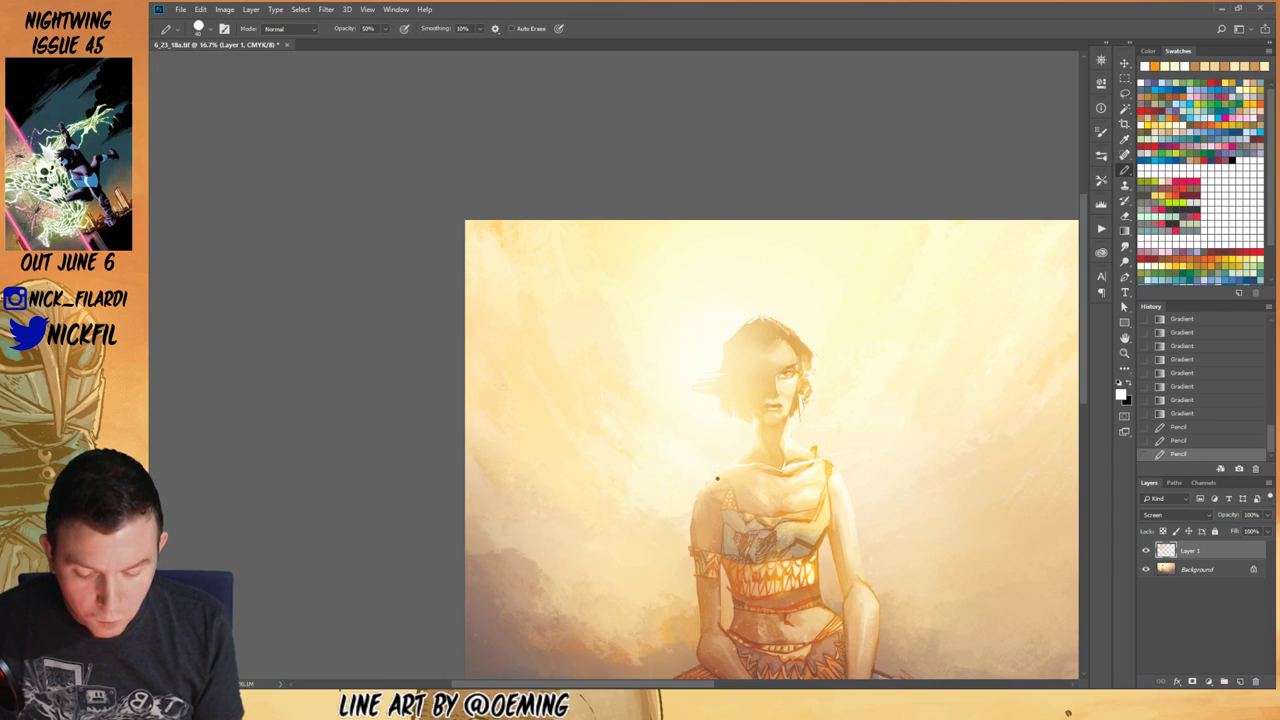
{"action": "key", "text": "ctrl+z"}
Step: Draw a bright highlight along the shoulder beside the neckline on the Background layer with the Pencil at 100% opacity
{"action": "key", "text": "0"}
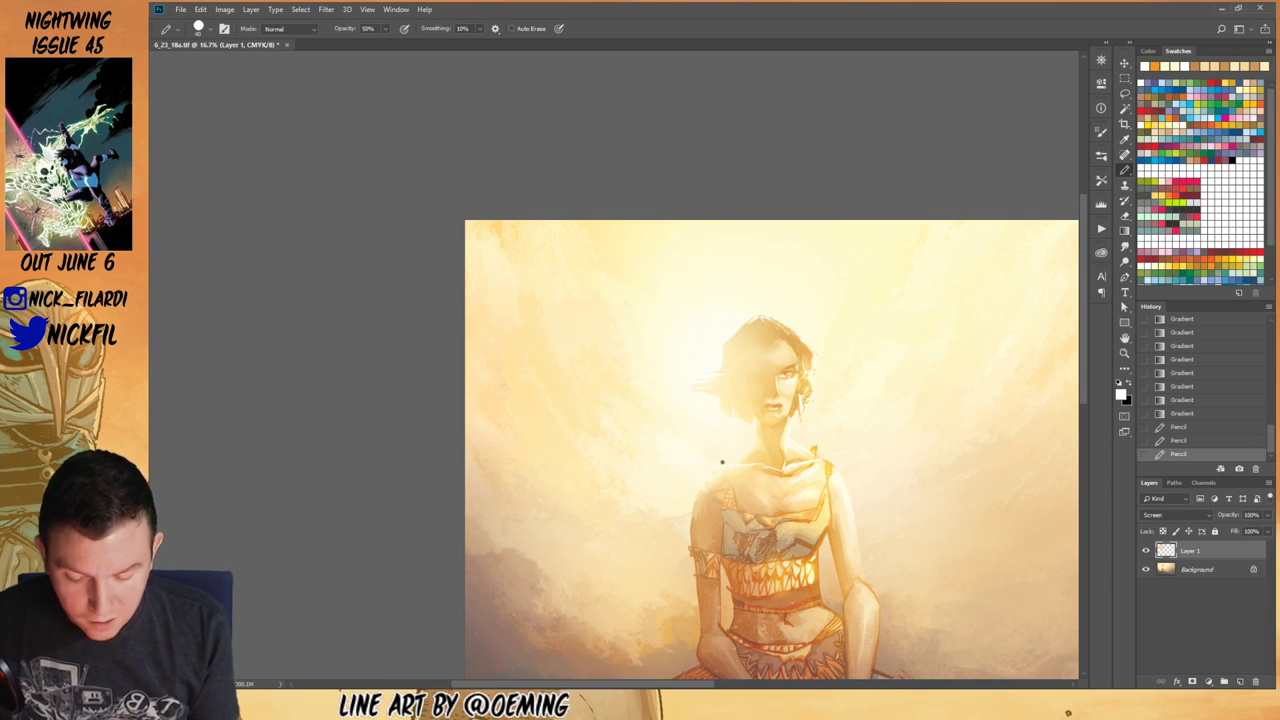
{"action": "left_click", "coordinate": [735, 463], "text": "alt"}
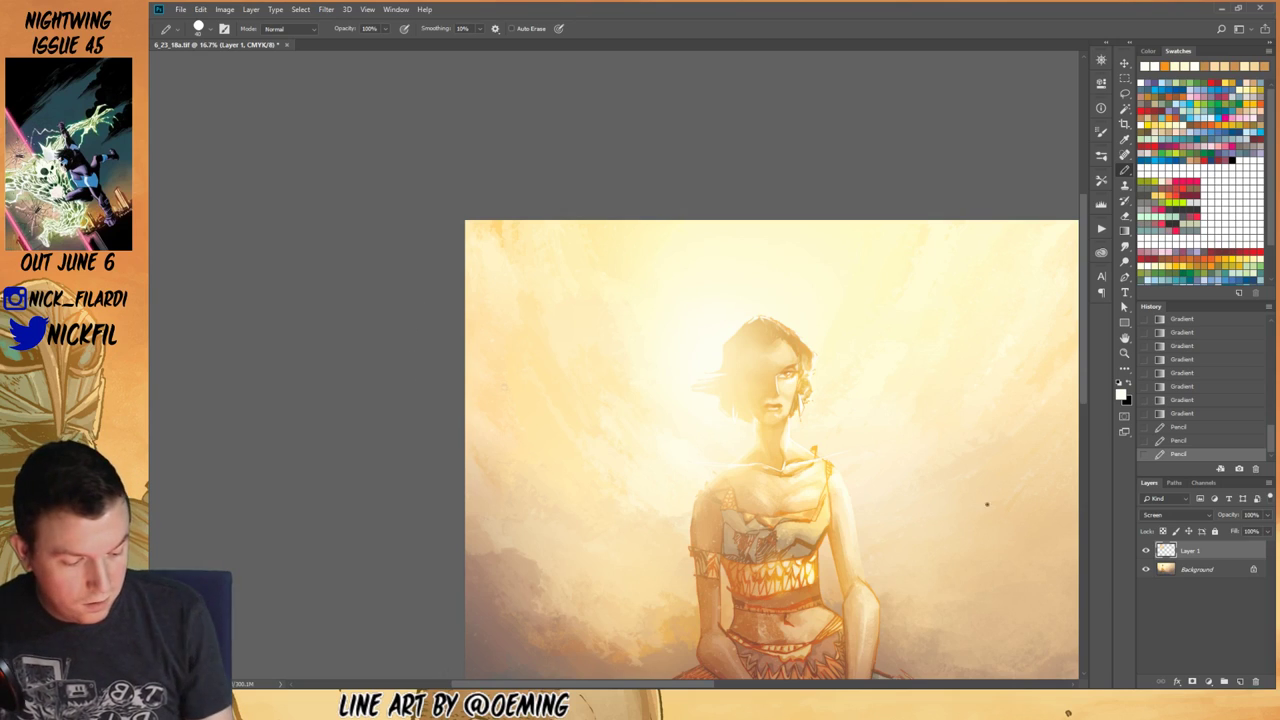
{"action": "key", "text": "alt+bracketleft"}
{"action": "left_click_drag", "start_coordinate": [701, 463], "coordinate": [736, 465]}
{"action": "left_click", "coordinate": [727, 466]}
{"action": "left_click", "coordinate": [726, 464]}
{"action": "left_click", "coordinate": [722, 466]}
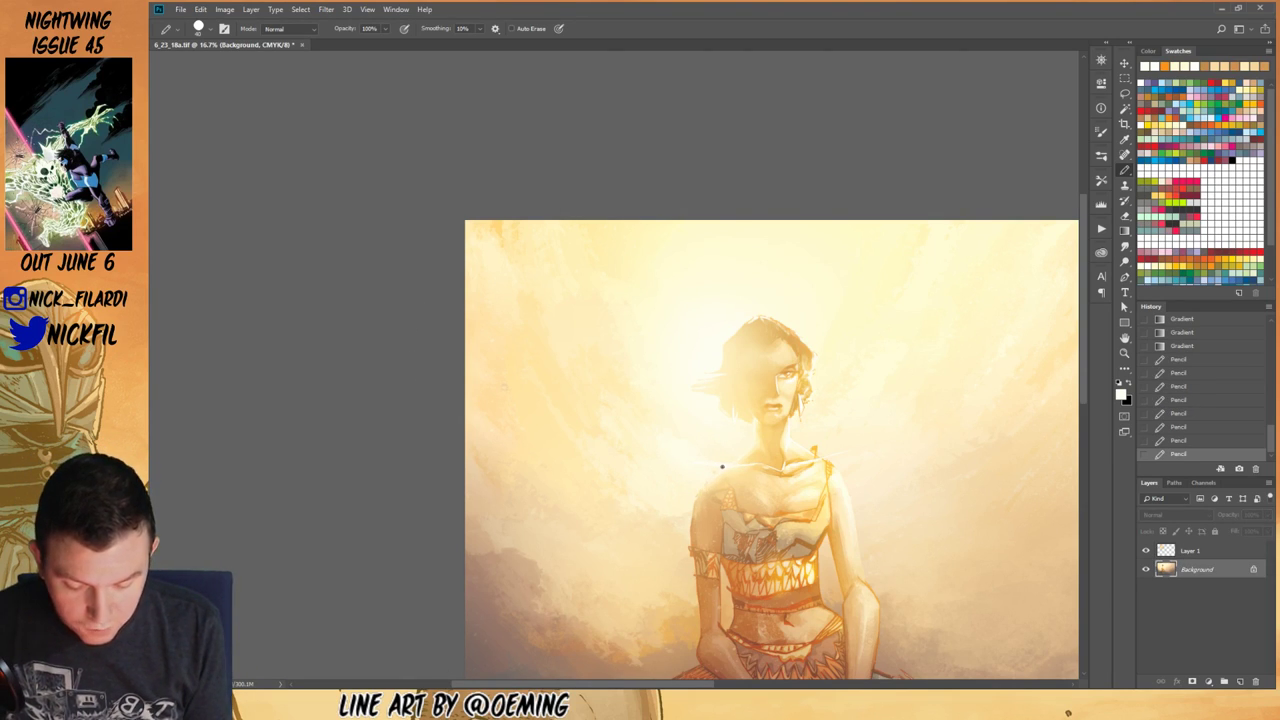
Step: Add short white Pencil highlights along the outer edge of the backlit shoulder on the Background layer
{"action": "left_click", "coordinate": [708, 485]}
{"action": "left_click", "coordinate": [709, 484]}
{"action": "left_click", "coordinate": [703, 508]}
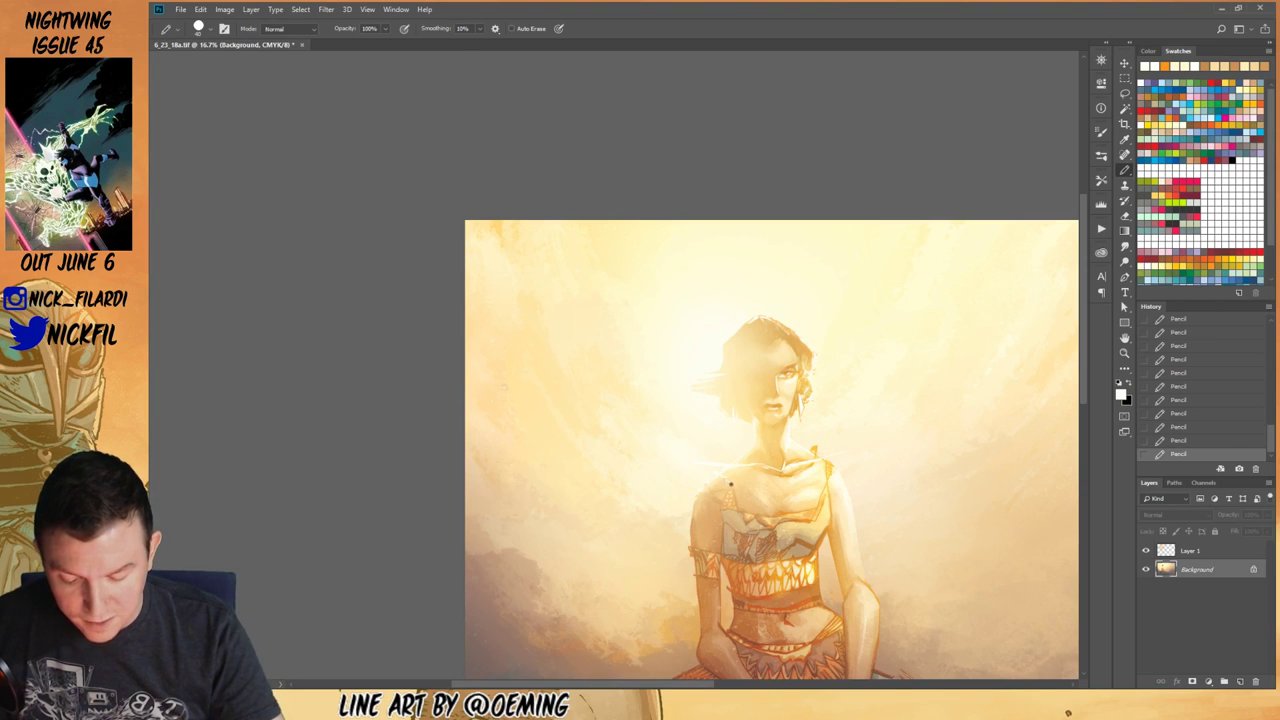
Step: Switch from the Pencil to the Brush tool with an irregular textured tip at 100% opacity, still in Normal mode
{"action": "key", "text": "h"}
{"action": "left_click_drag", "start_coordinate": [853, 523], "coordinate": [806, 450]}
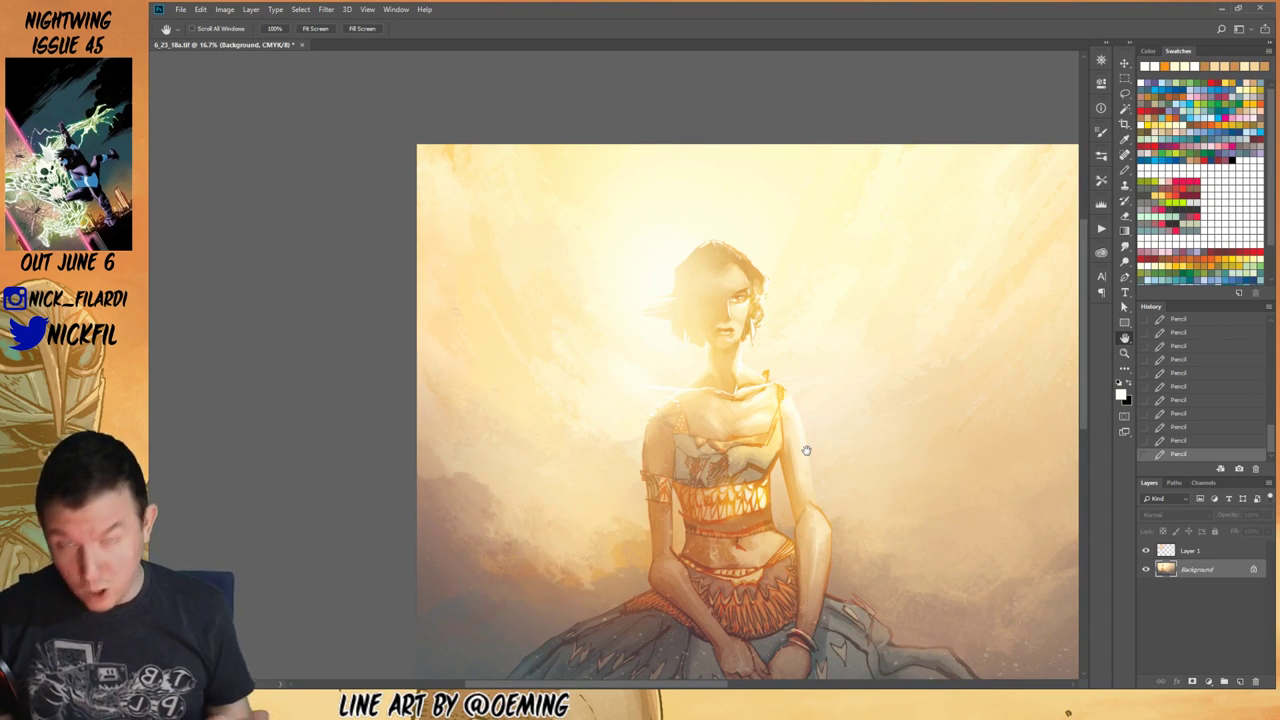
{"action": "left_click", "coordinate": [1124, 353]}
{"action": "left_click", "coordinate": [682, 430]}
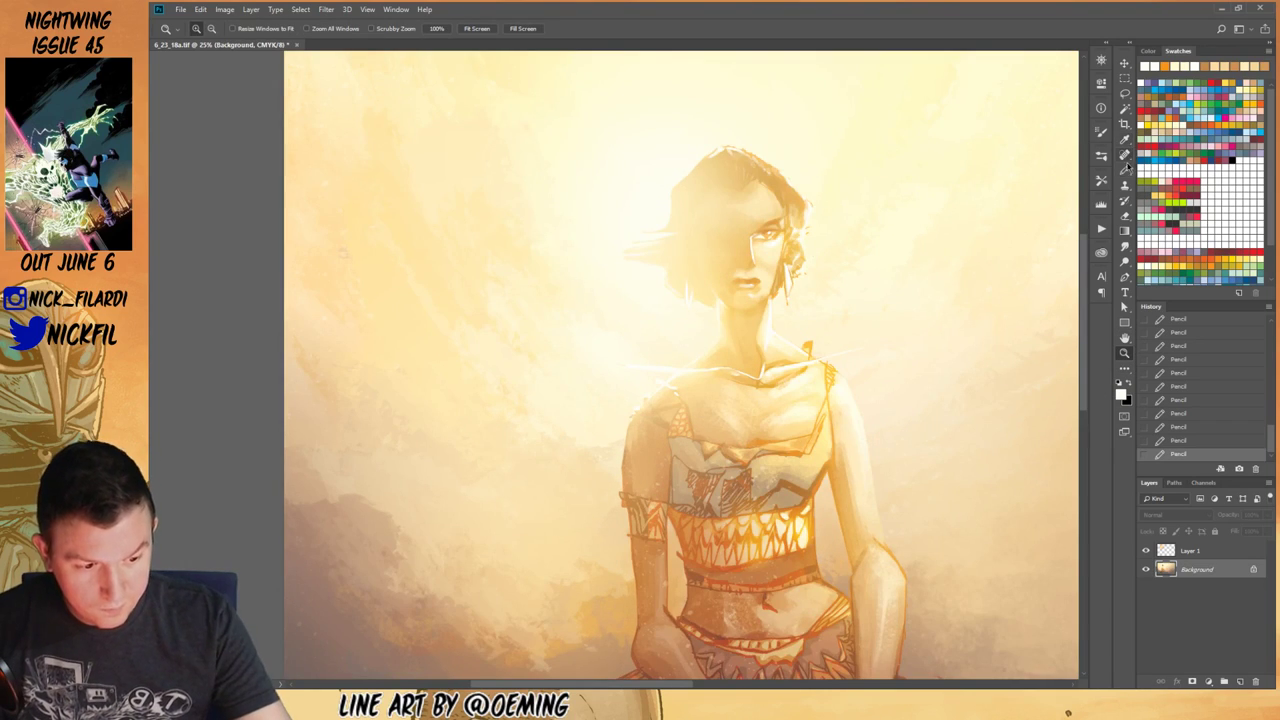
{"action": "left_click", "coordinate": [1124, 170]}
{"action": "left_click", "coordinate": [282, 30]}
{"action": "left_click", "coordinate": [286, 32]}
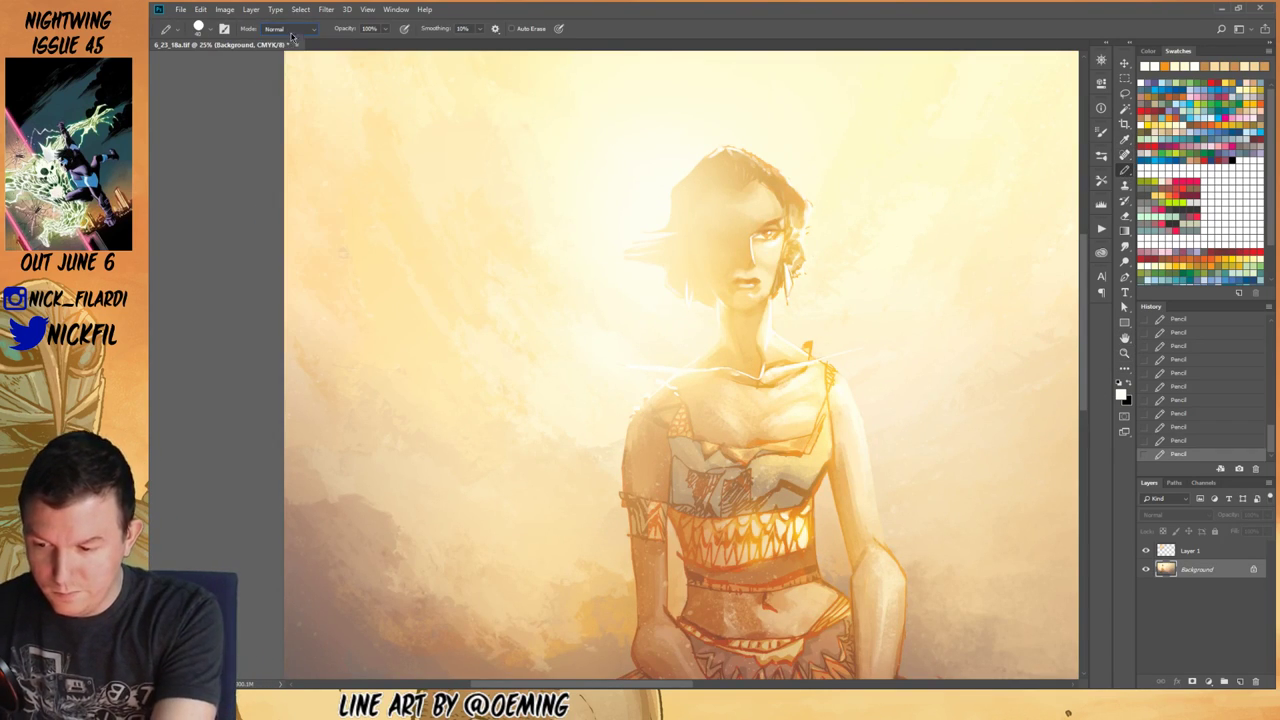
{"action": "left_click", "coordinate": [196, 30]}
{"action": "left_click", "coordinate": [278, 437]}
{"action": "left_click", "coordinate": [254, 592]}
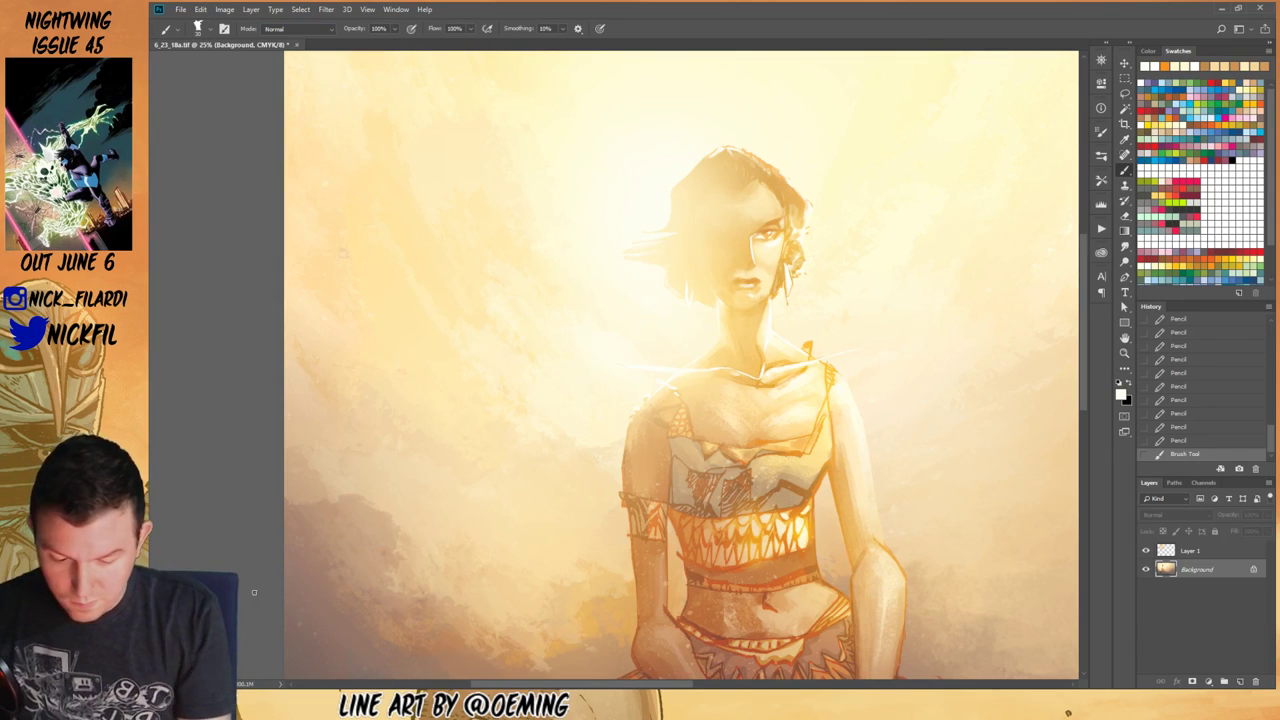
Step: Paint broken bright highlights over the backlit shoulder beside the strap, sampling cream and pale yellow tones from the painting
{"action": "mouse_move", "coordinate": [650, 400]}
{"action": "left_mouse_down"}
{"action": "mouse_move", "coordinate": [671, 378]}
{"action": "mouse_move", "coordinate": [691, 409]}
{"action": "mouse_move", "coordinate": [664, 382]}
{"action": "mouse_move", "coordinate": [688, 380]}
{"action": "mouse_move", "coordinate": [661, 383]}
{"action": "mouse_move", "coordinate": [686, 410]}
{"action": "left_mouse_up"}
{"action": "left_click", "coordinate": [668, 400], "text": "alt"}
{"action": "left_click", "coordinate": [673, 396], "text": "alt"}
{"action": "left_click", "coordinate": [685, 385], "text": "alt"}
{"action": "left_click_drag", "start_coordinate": [688, 412], "coordinate": [691, 417]}
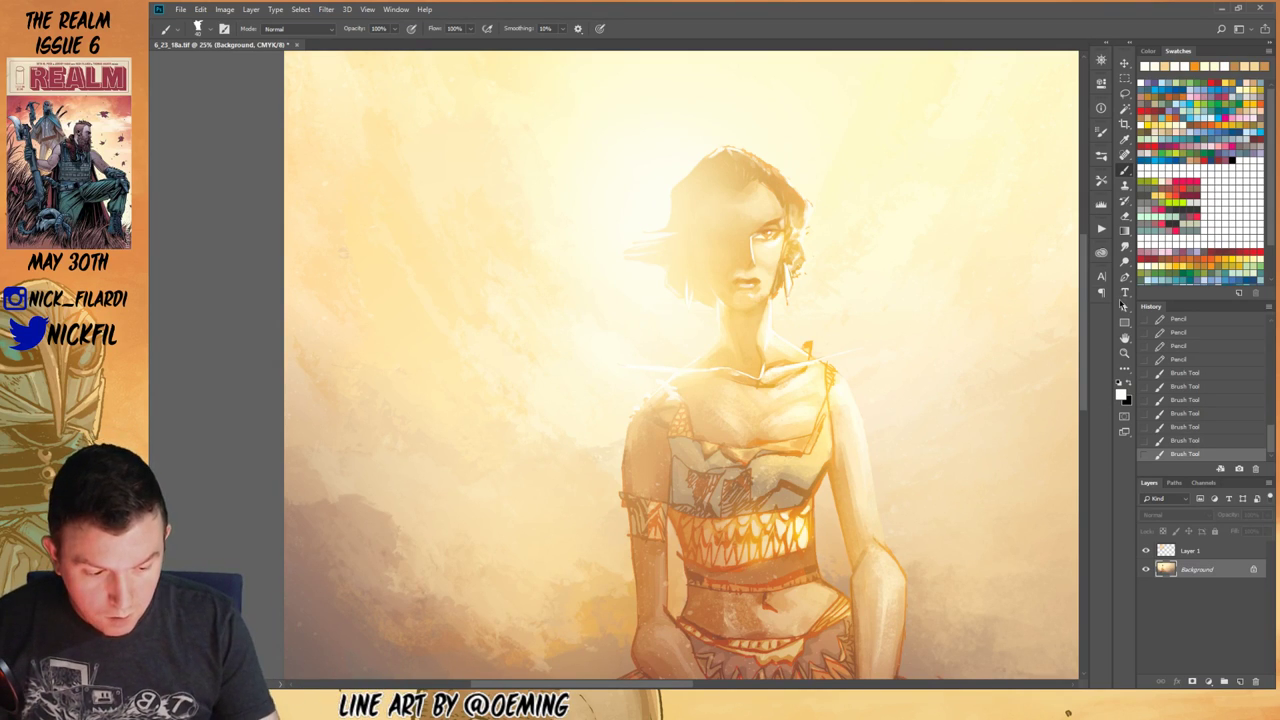
Step: Brush pale highlights down the lighter upper arm from the shoulder, blending with skin tones sampled from the arm
{"action": "left_click", "coordinate": [1124, 338]}
{"action": "mouse_move", "coordinate": [889, 566]}
{"action": "left_mouse_down"}
{"action": "mouse_move", "coordinate": [844, 506]}
{"action": "mouse_move", "coordinate": [881, 562]}
{"action": "left_mouse_up"}
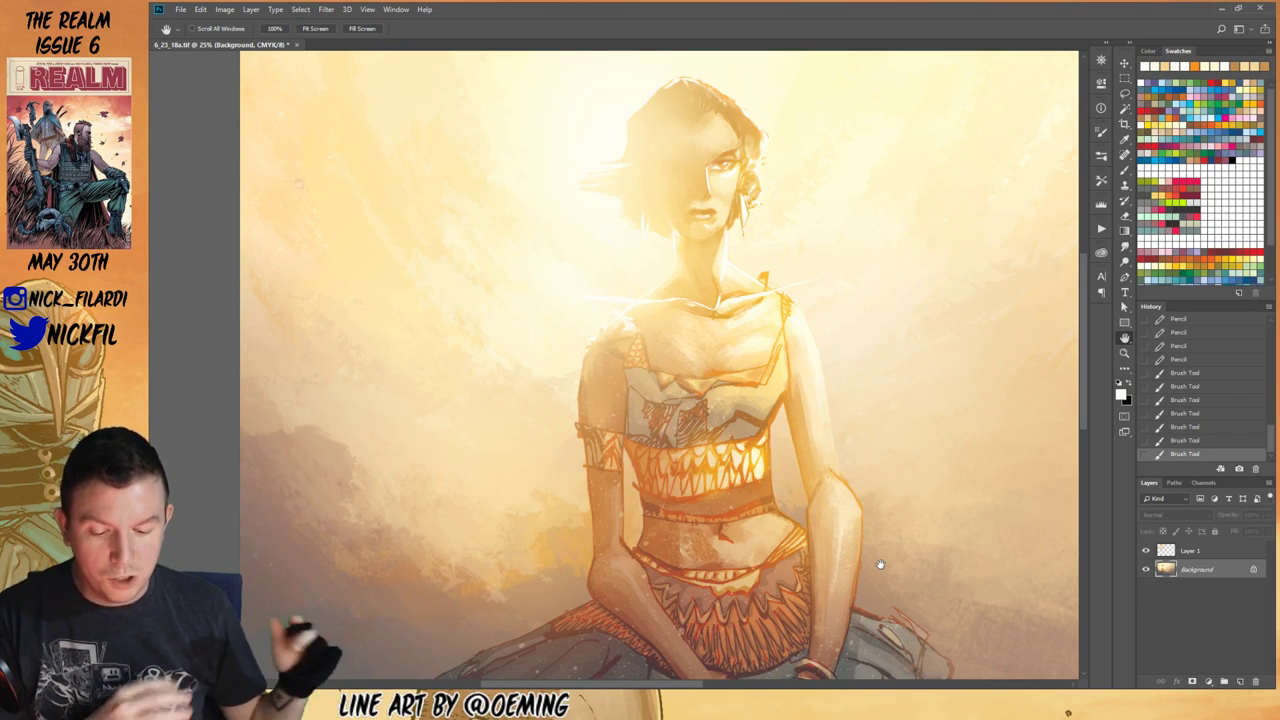
{"action": "left_click", "coordinate": [1125, 172]}
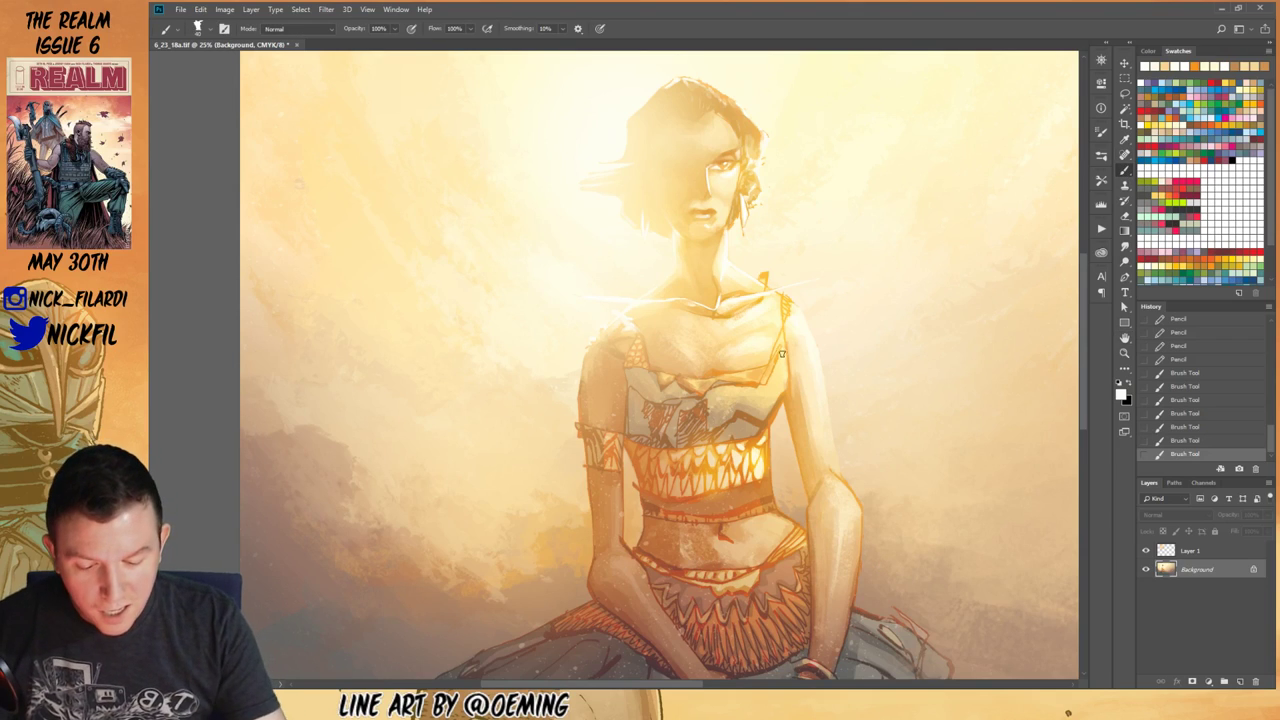
{"action": "left_click_drag", "start_coordinate": [799, 317], "coordinate": [815, 396]}
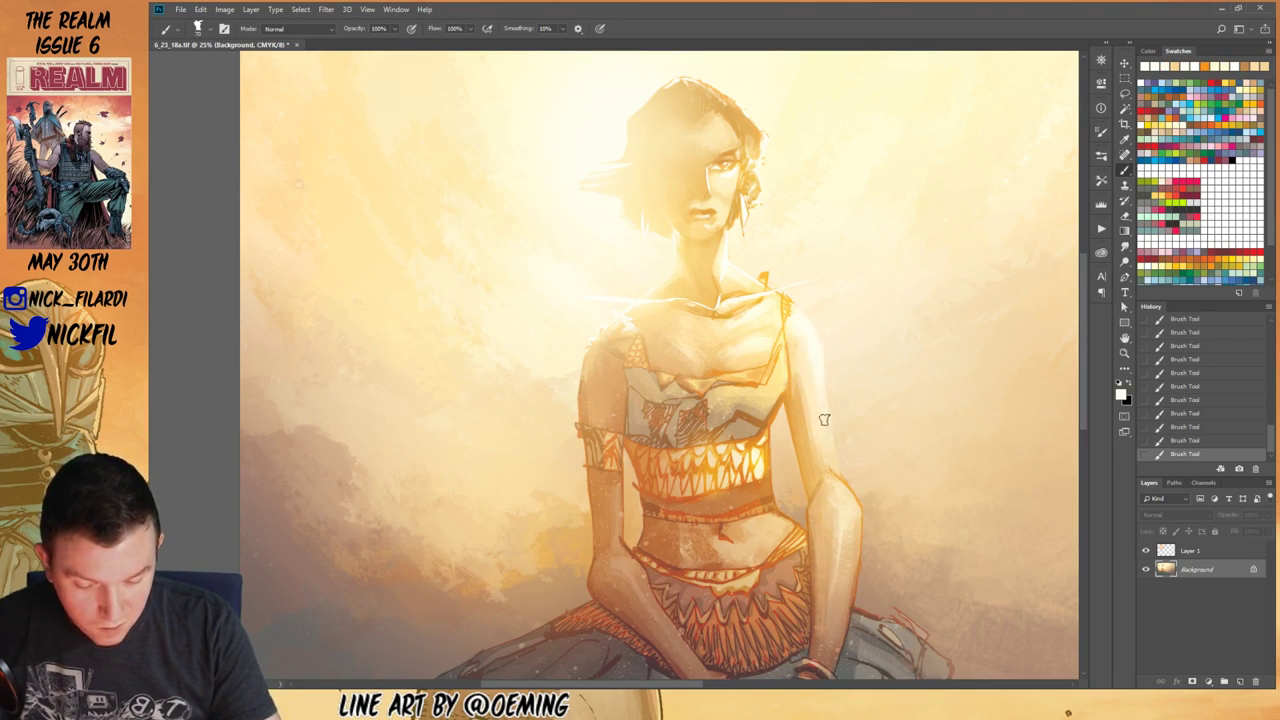
{"action": "left_click", "coordinate": [796, 406], "text": "alt"}
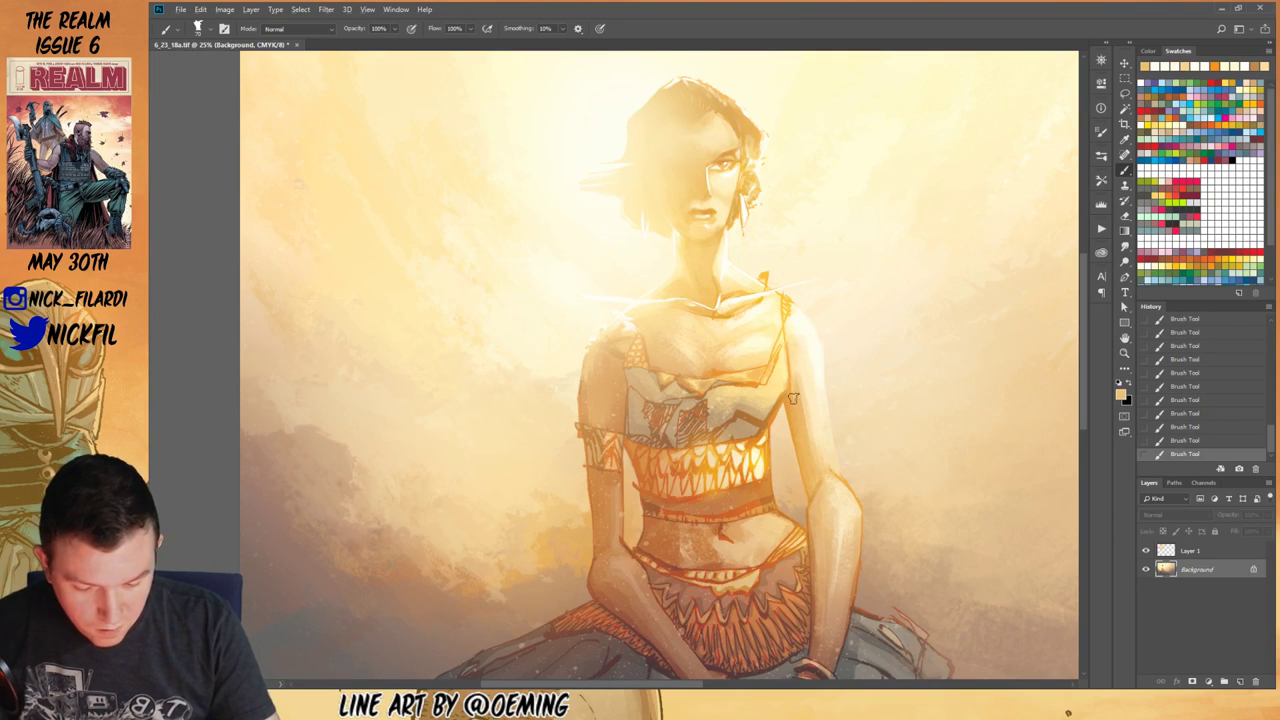
{"action": "left_click", "coordinate": [799, 390], "text": "alt"}
{"action": "left_click_drag", "start_coordinate": [799, 390], "coordinate": [813, 448]}
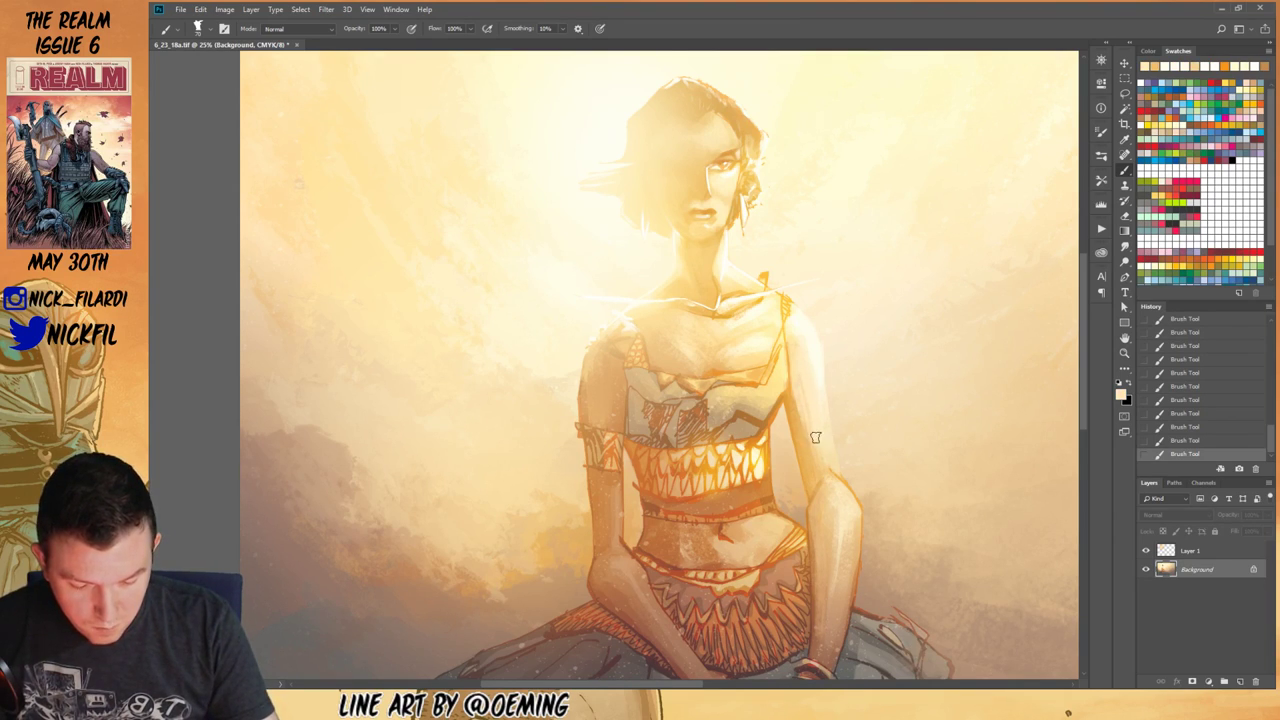
Step: Refine the lighter upper arm and elbow with a smaller textured brush, using sampled tan and near-white tones
{"action": "left_click", "coordinate": [826, 490], "text": "alt"}
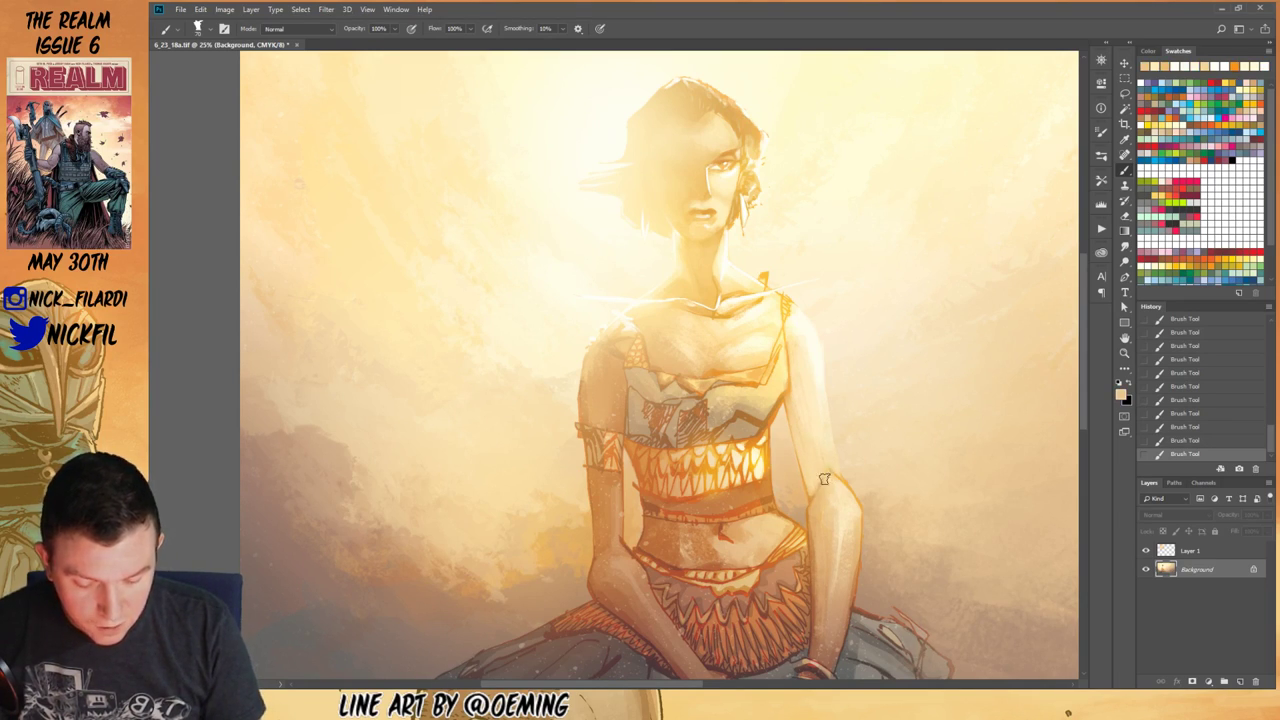
{"action": "left_click", "coordinate": [786, 378], "text": "alt"}
{"action": "key", "text": "bracketleft"}
{"action": "key", "text": "bracketleft"}
{"action": "key", "text": "bracketleft"}
{"action": "key", "text": "bracketleft"}
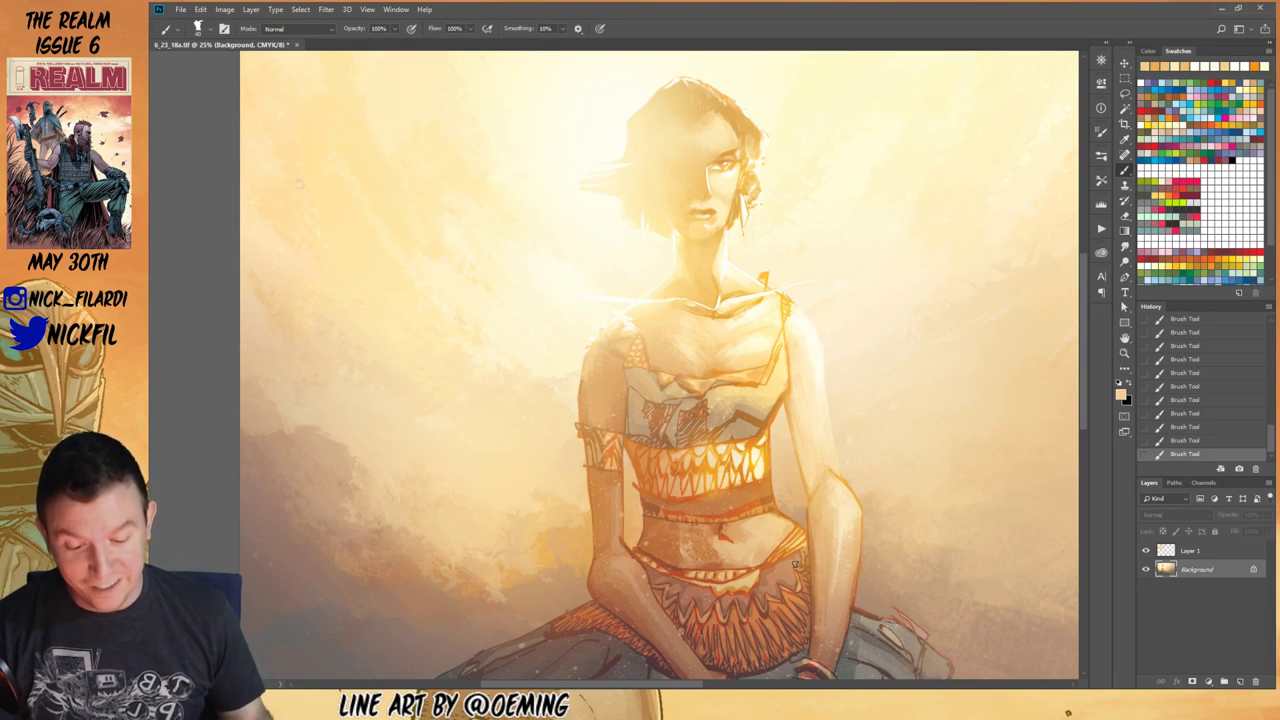
{"action": "left_click", "coordinate": [814, 338], "text": "alt"}
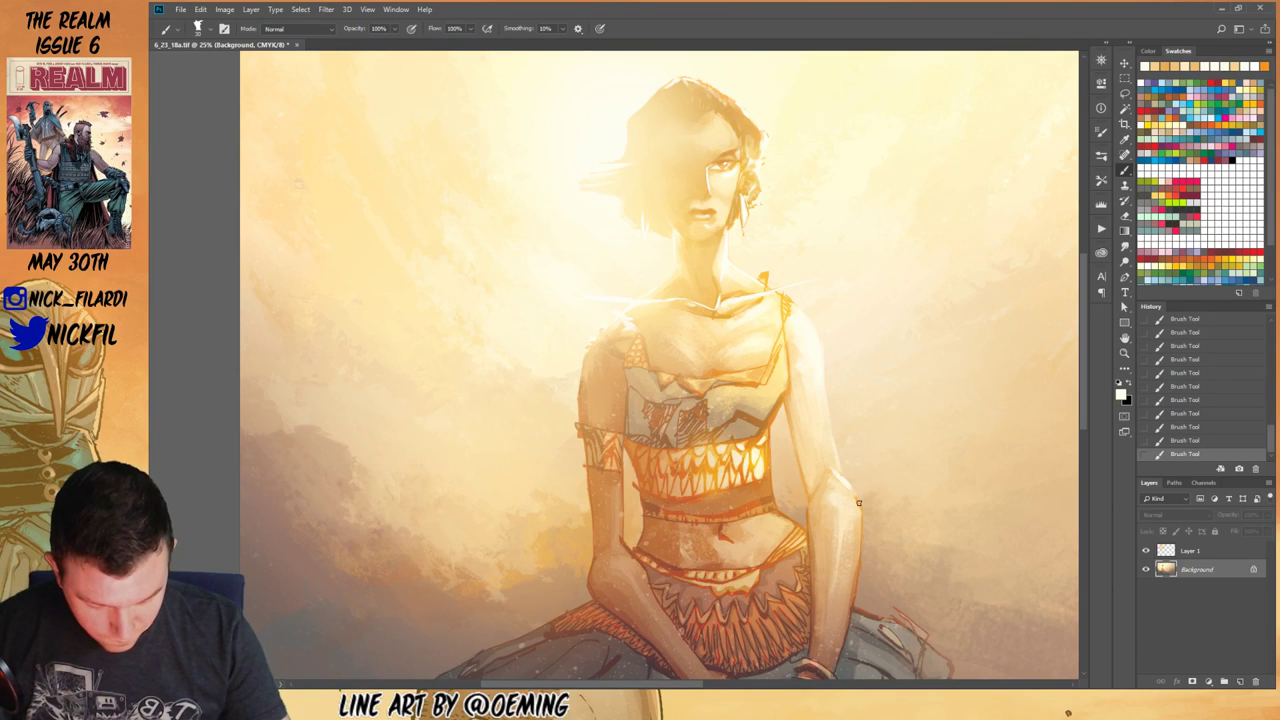
Step: Build up the rim light around the lighter arm's elbow, alternating cream and tan colours sampled from the surrounding skin
{"action": "key", "text": "z"}
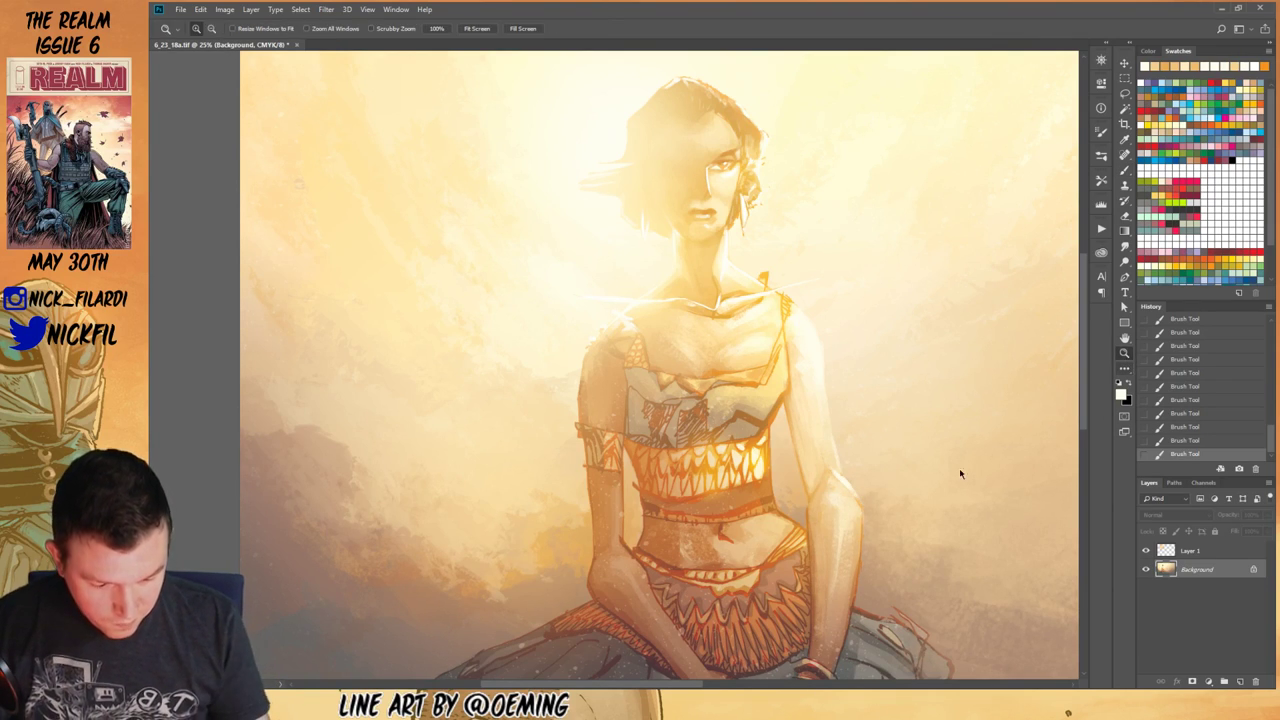
{"action": "left_click", "coordinate": [905, 494], "text": "alt"}
{"action": "key", "text": "h"}
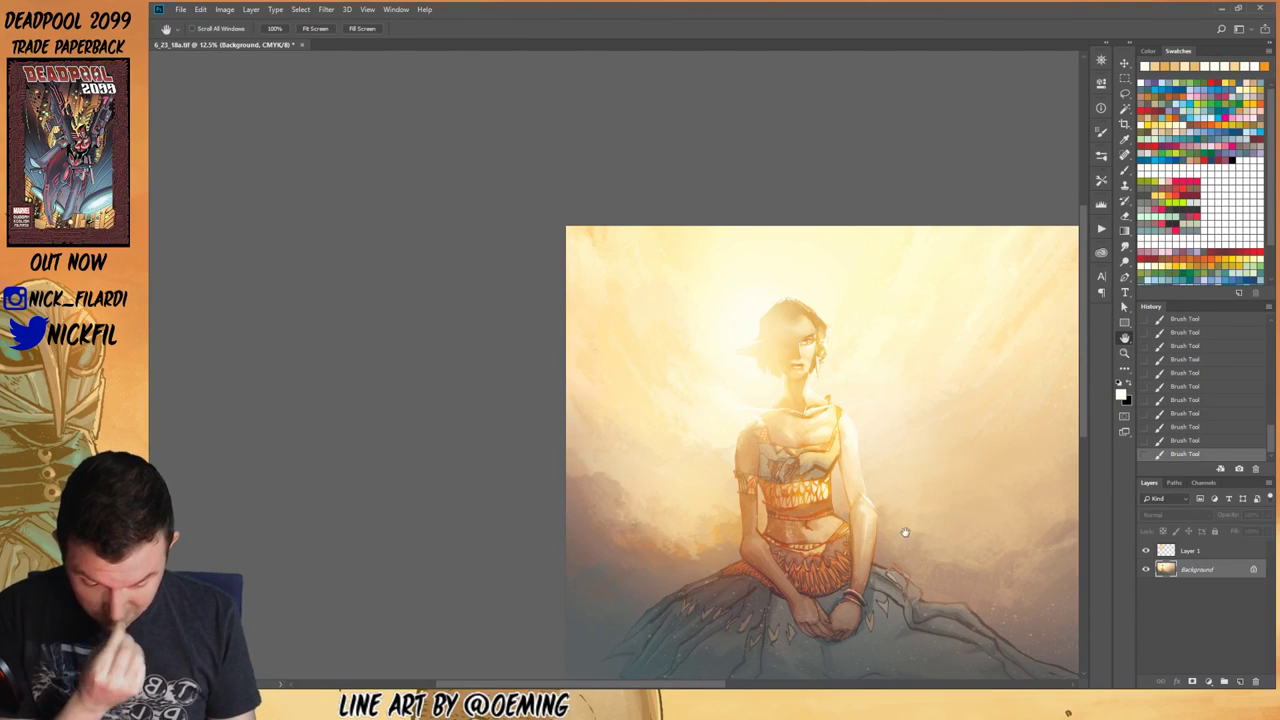
{"action": "left_click_drag", "start_coordinate": [903, 534], "coordinate": [811, 491]}
{"action": "key", "text": "z"}
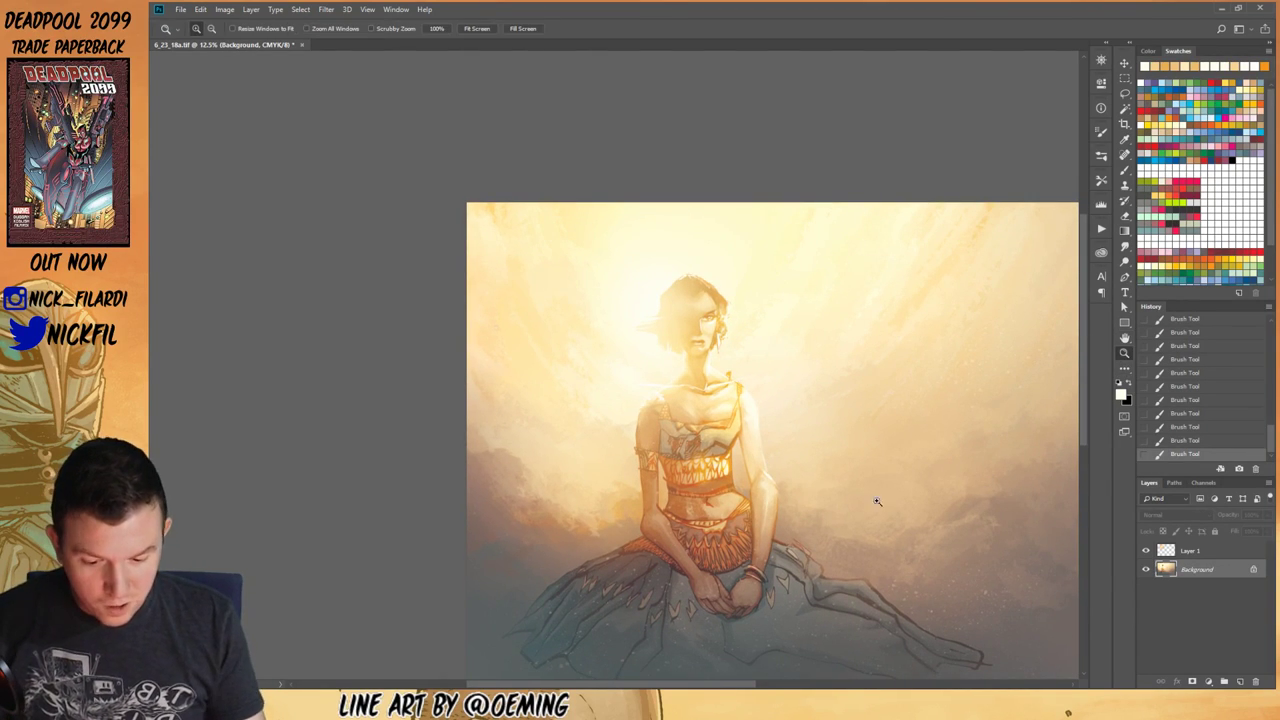
{"action": "left_click", "coordinate": [800, 522]}
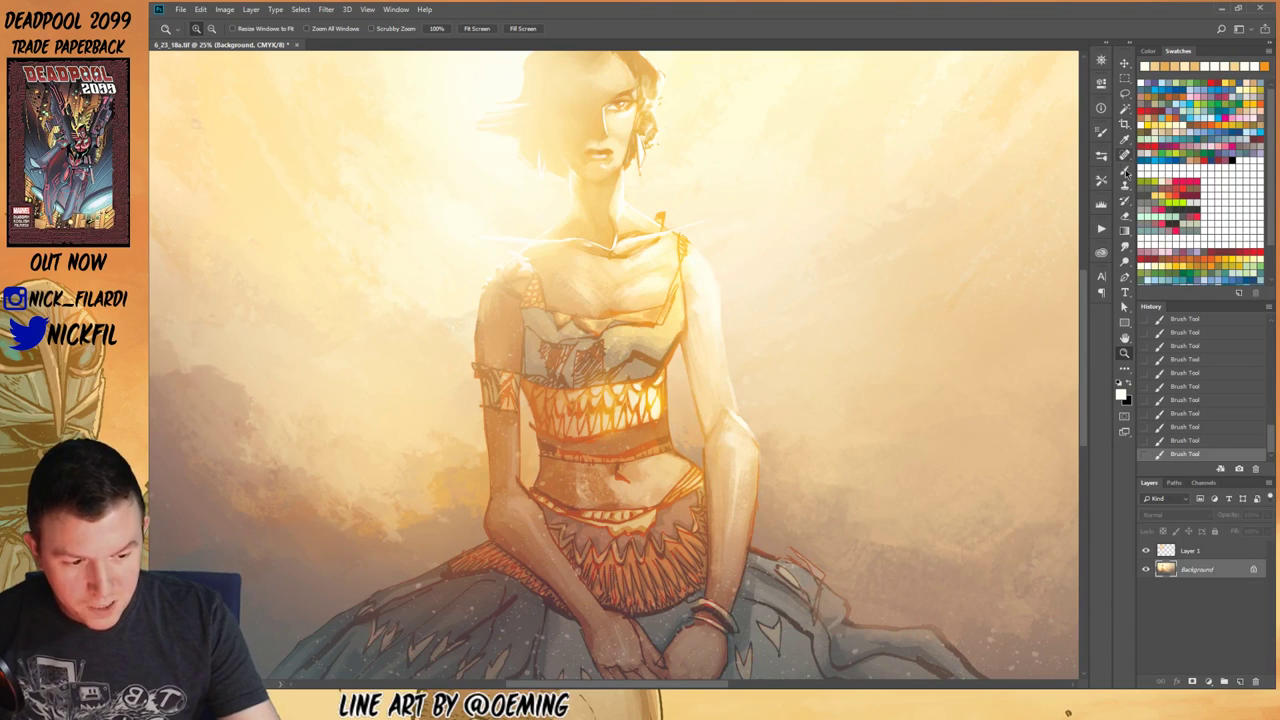
{"action": "key", "text": "b"}
{"action": "left_click", "coordinate": [736, 421], "text": "alt"}
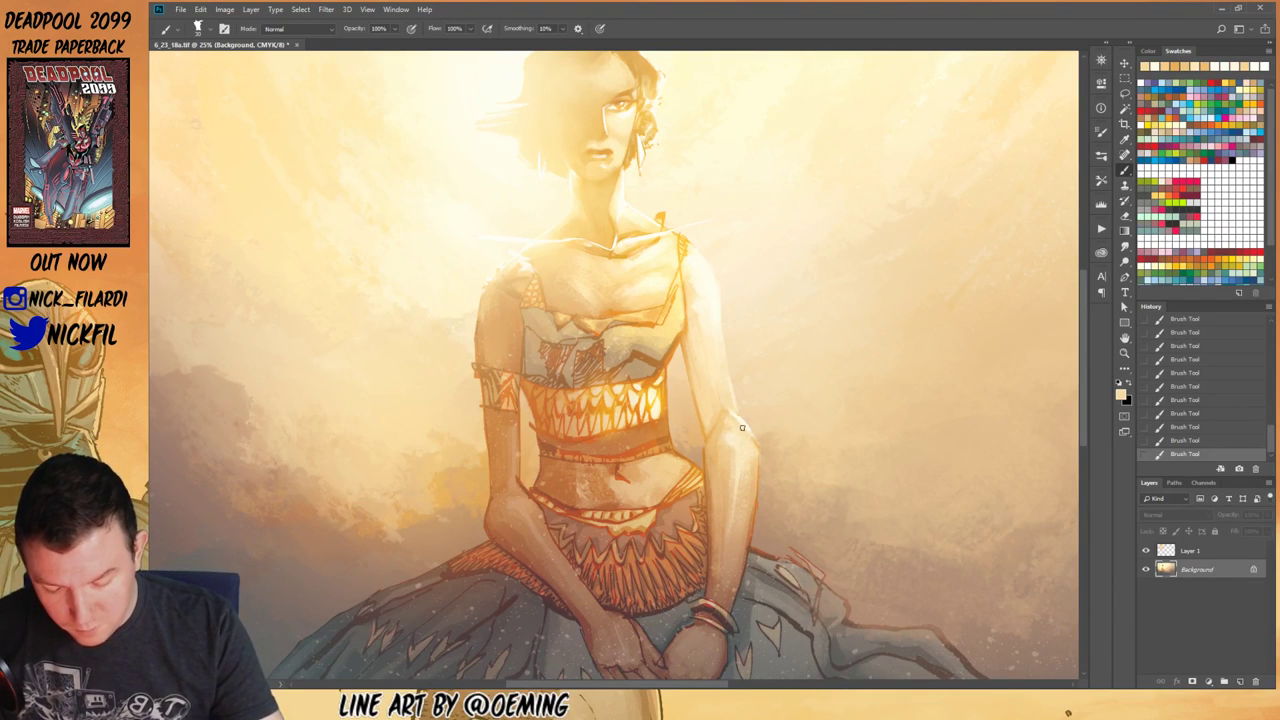
{"action": "left_click", "coordinate": [743, 424], "text": "alt"}
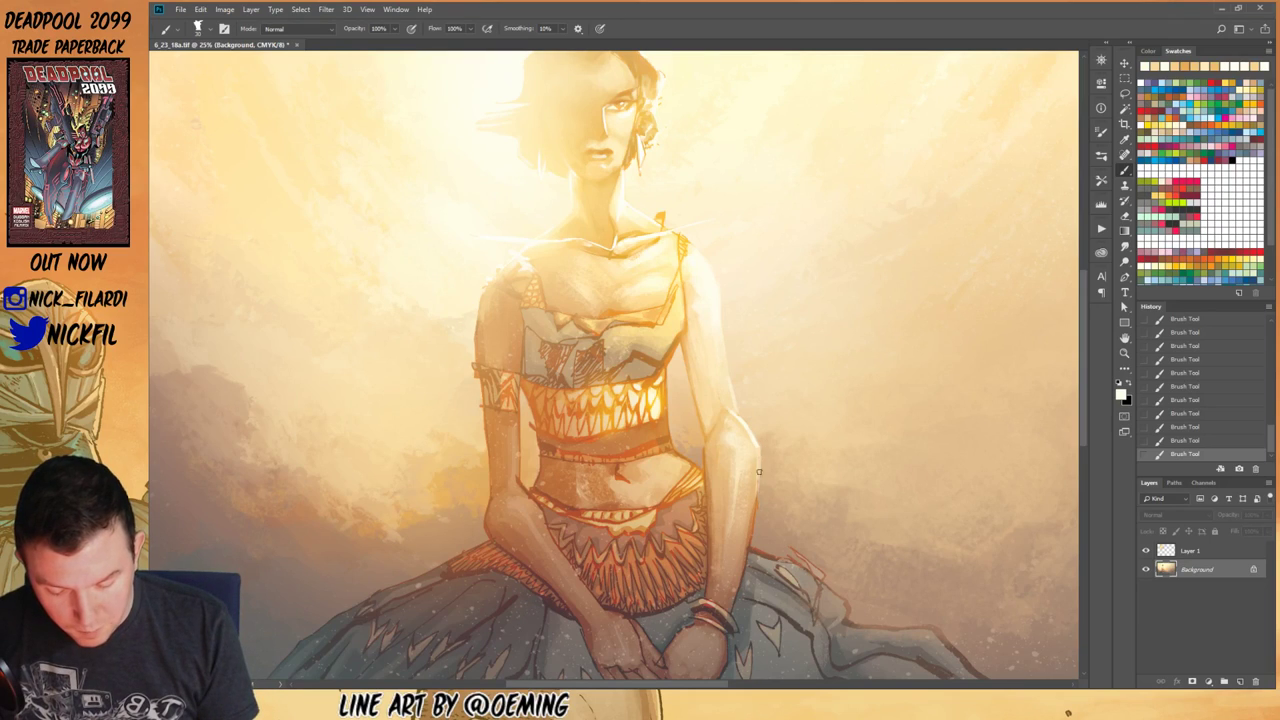
{"action": "left_click", "coordinate": [760, 465], "text": "alt"}
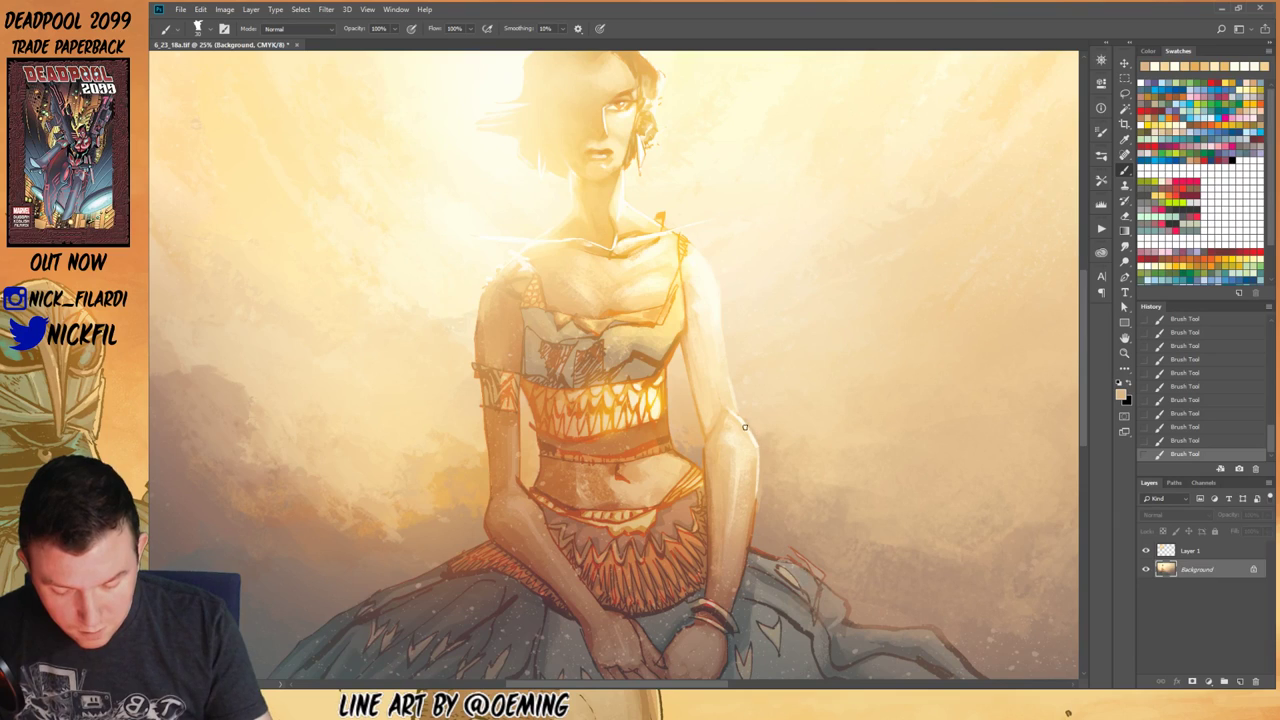
{"action": "left_click", "coordinate": [741, 428], "text": "alt"}
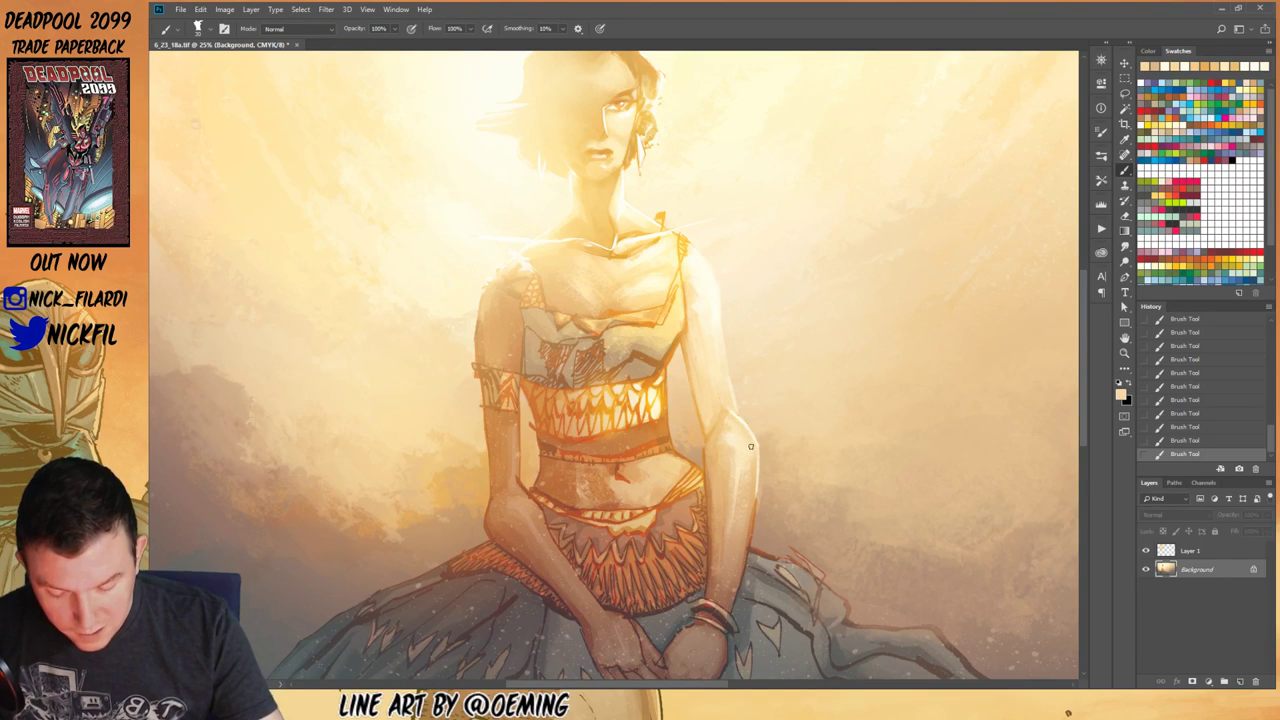
{"action": "left_click", "coordinate": [743, 434], "text": "alt"}
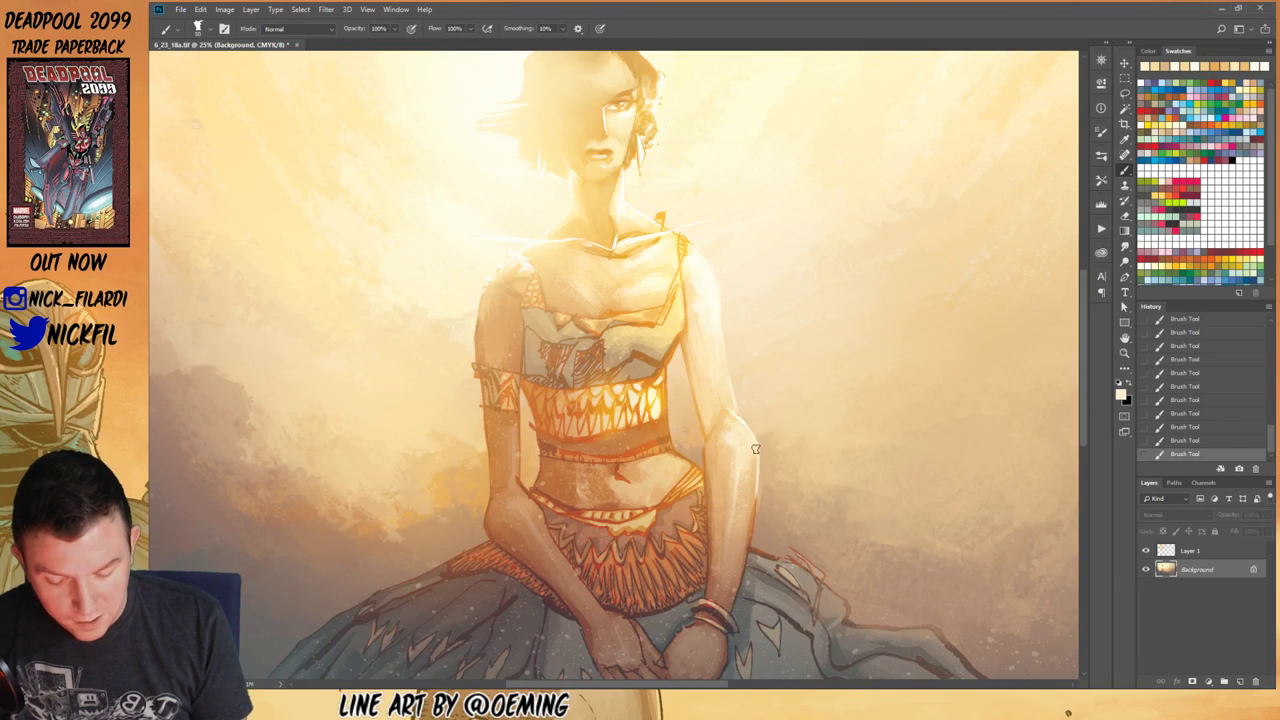
Step: Blend the lighter forearm's outer edge with sampled skin tones, setting the brush opacity to 50%
{"action": "left_click", "coordinate": [745, 512], "text": "alt"}
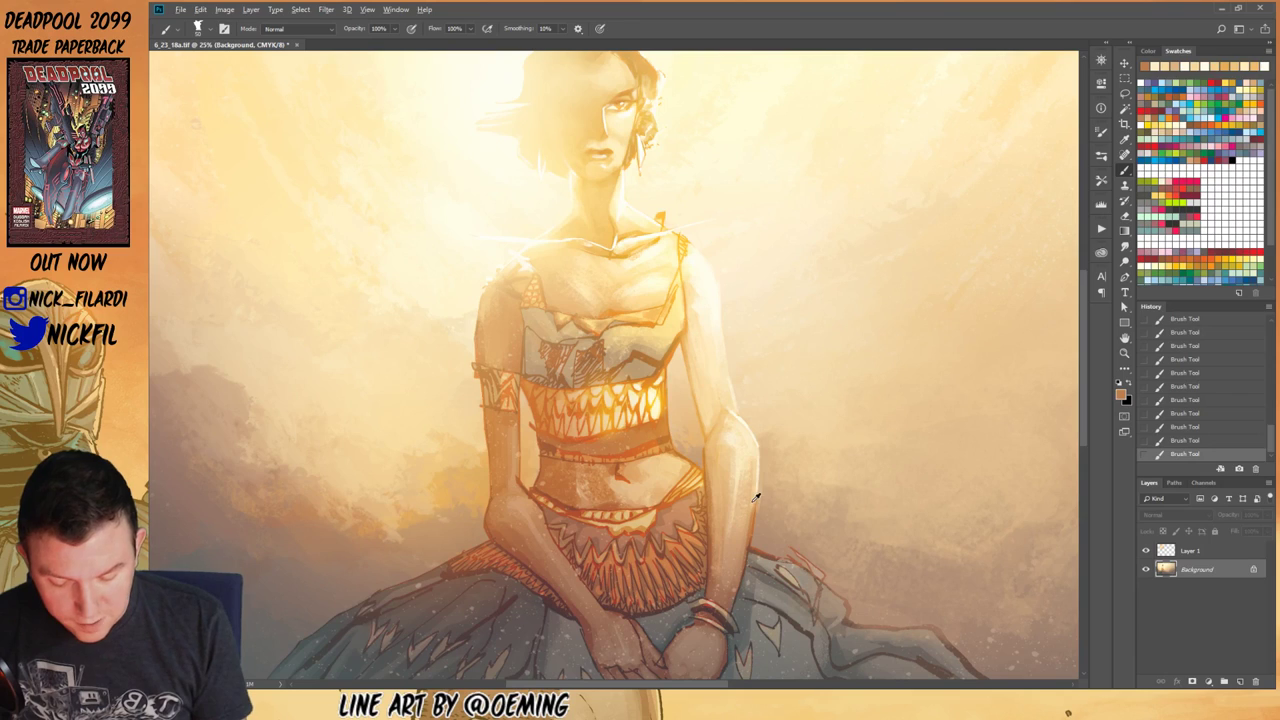
{"action": "left_click", "coordinate": [752, 498], "text": "alt"}
{"action": "key", "text": "5"}
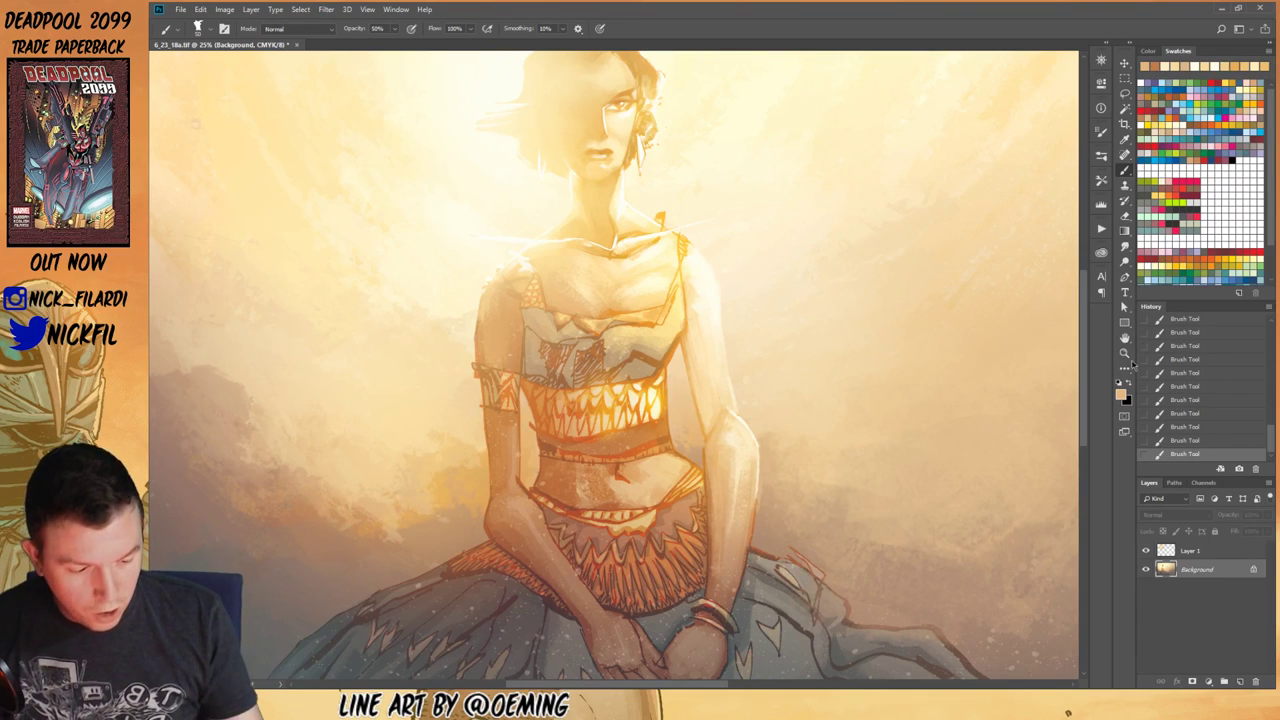
Step: Layer sampled near-white, tan and orange-brown tones over the lighter elbow and forearm with a larger brush at 50% opacity
{"action": "key", "text": "z"}
{"action": "left_click", "coordinate": [760, 487], "text": "alt"}
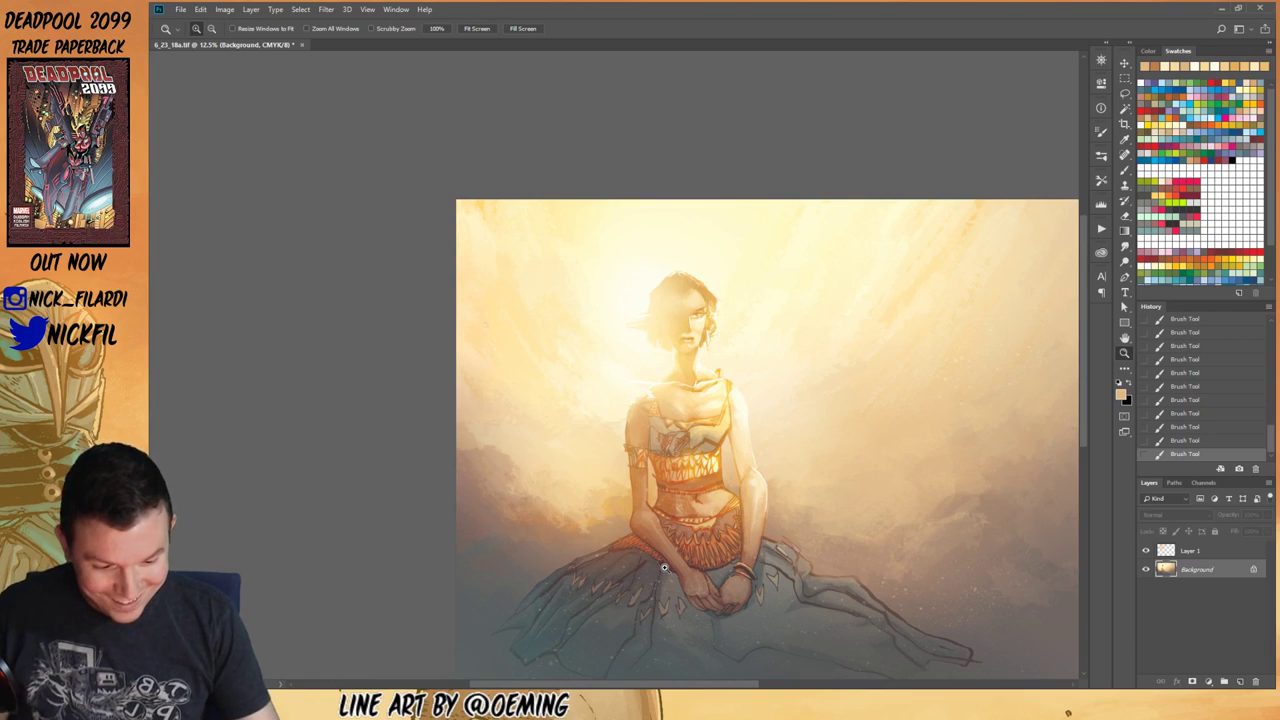
{"action": "left_click", "coordinate": [1124, 170]}
{"action": "left_click", "coordinate": [769, 412], "text": "alt"}
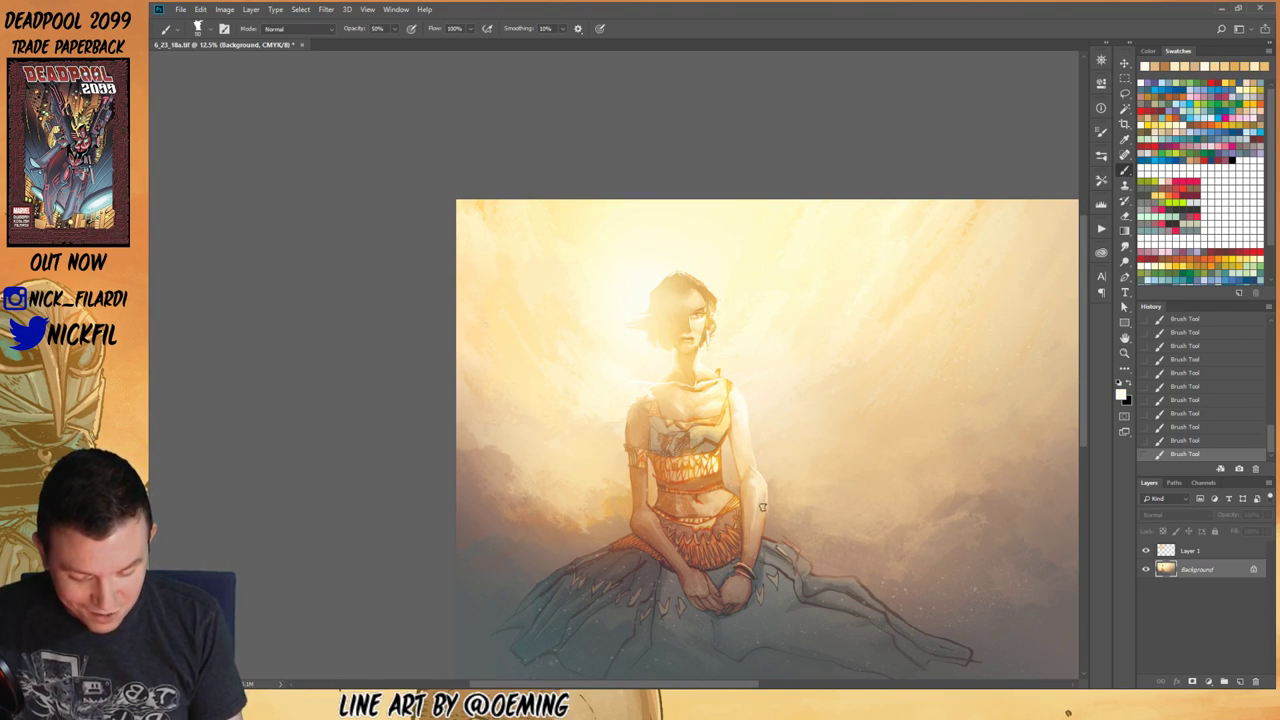
{"action": "left_click", "coordinate": [773, 505], "text": "alt"}
{"action": "left_click", "coordinate": [769, 498], "text": "alt"}
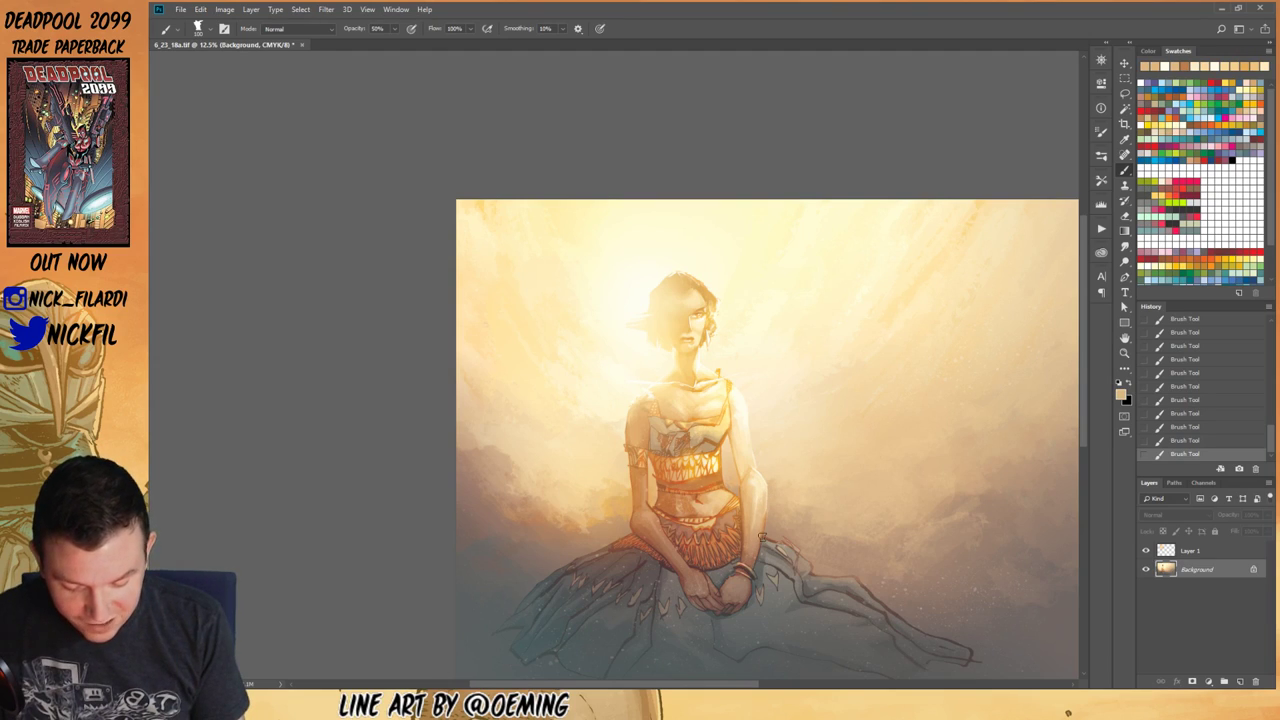
{"action": "left_click", "coordinate": [767, 527], "text": "alt"}
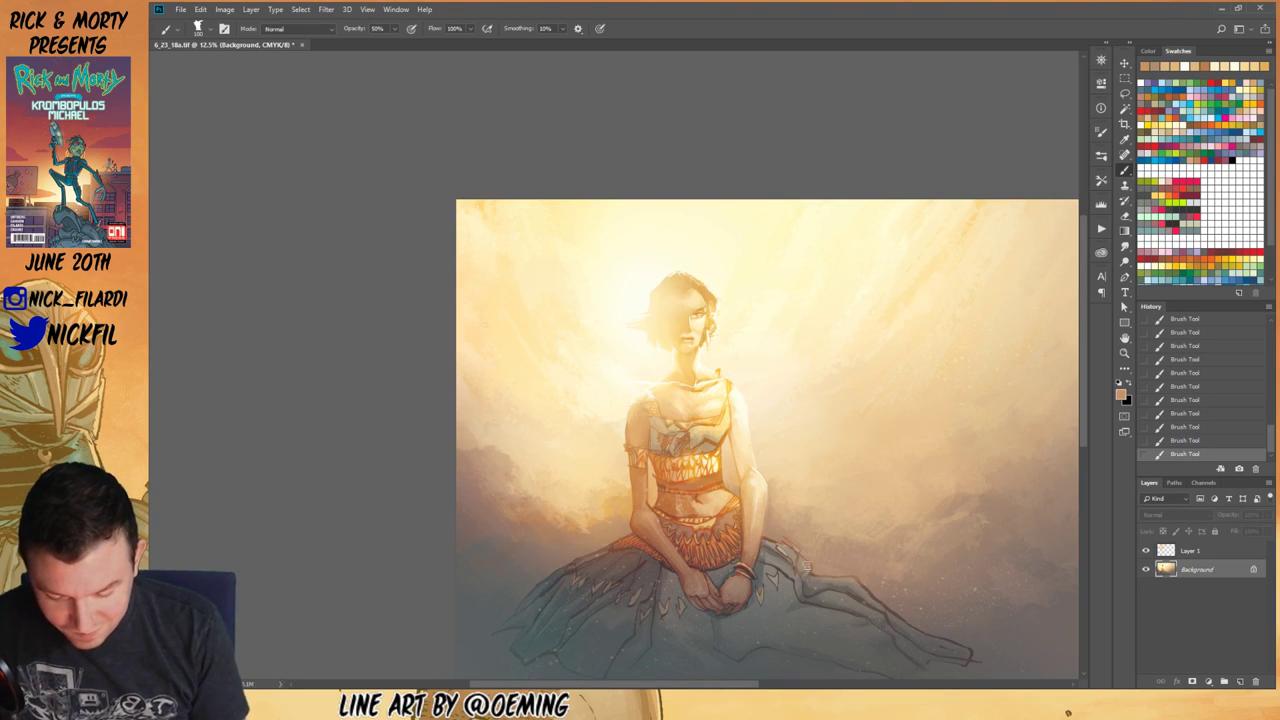
Step: Touch up the shaded arm around the elbow with sampled orange-brown and cream tones at 50% brush opacity
{"action": "left_click", "coordinate": [1124, 352]}
{"action": "left_click", "coordinate": [624, 490]}
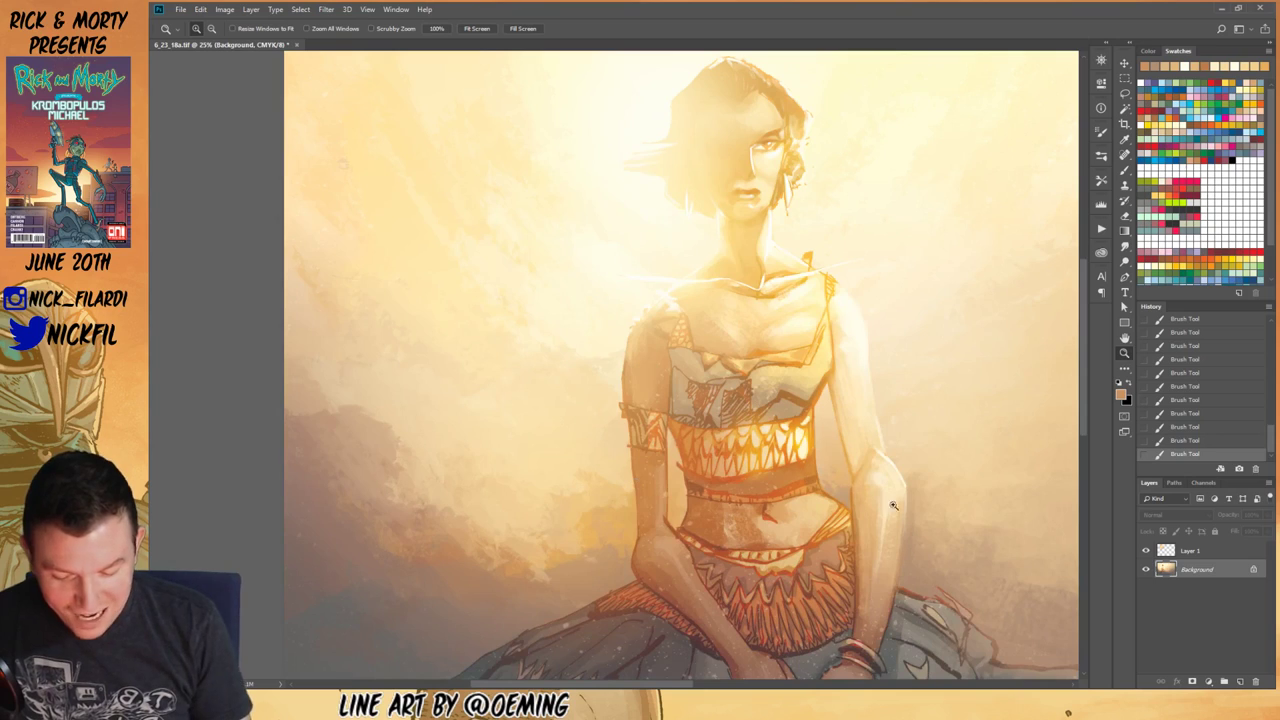
{"action": "left_click", "coordinate": [1125, 166]}
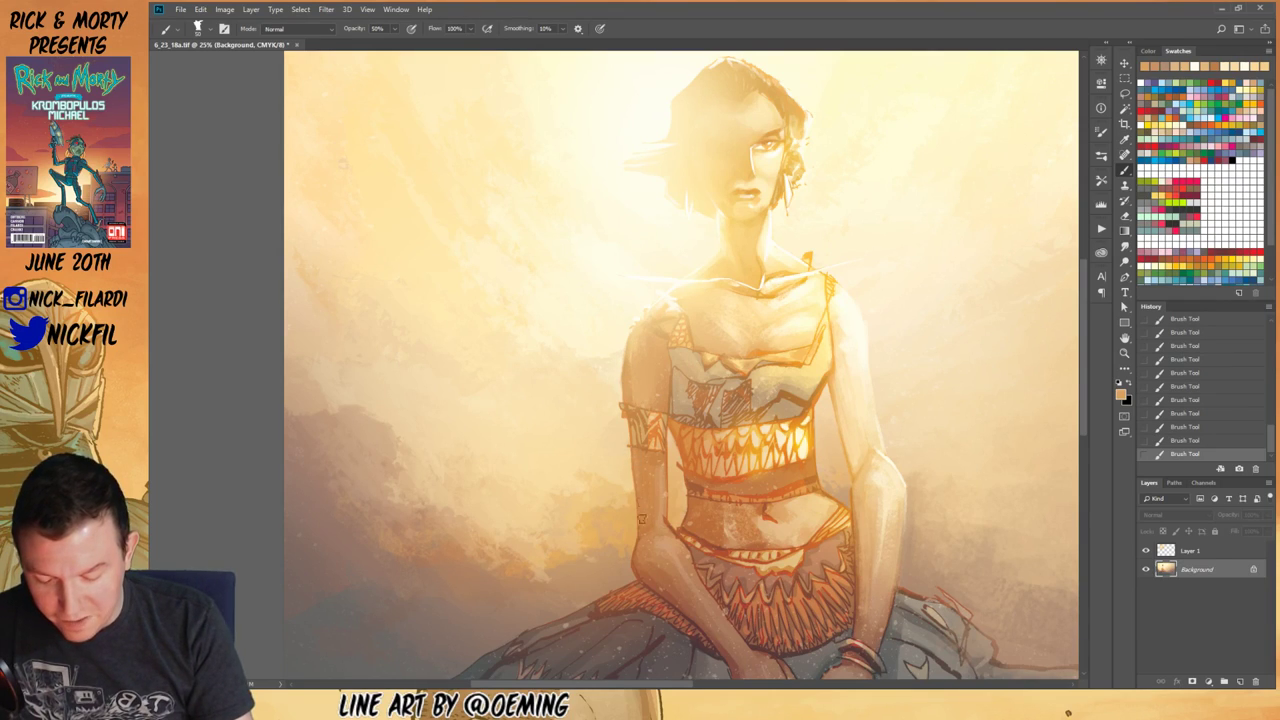
{"action": "left_click", "coordinate": [642, 541], "text": "alt"}
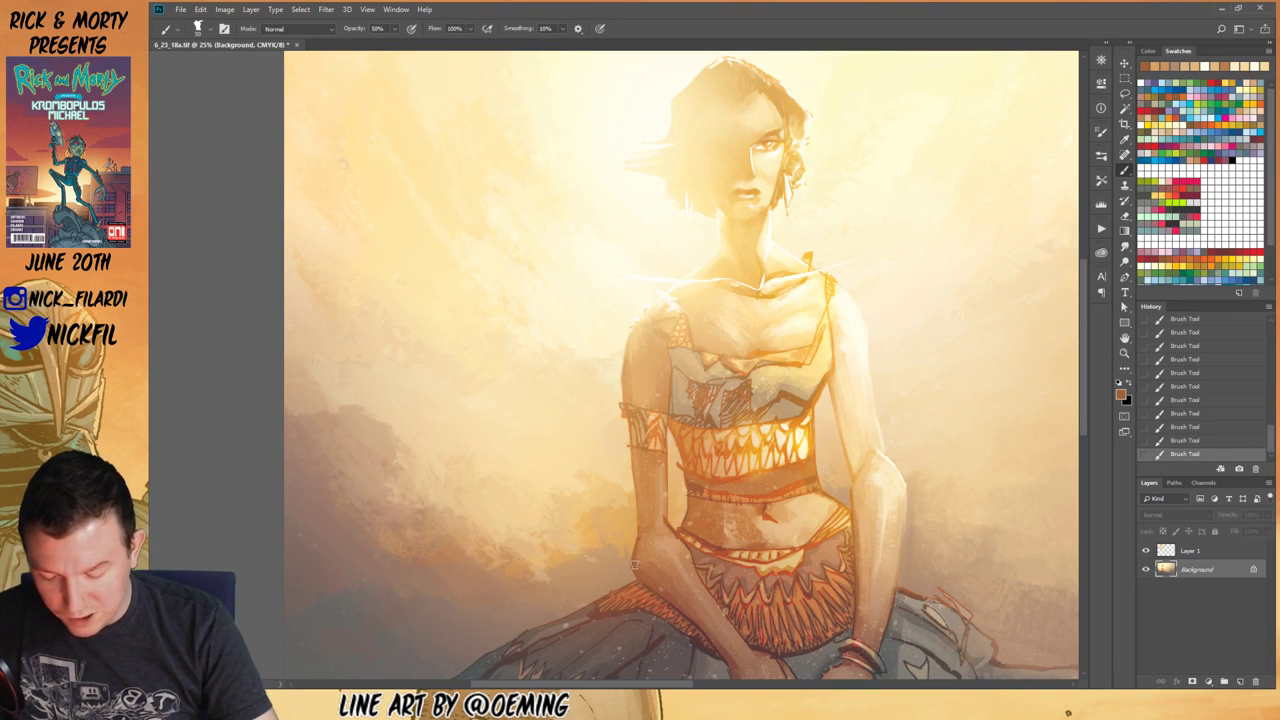
{"action": "left_click", "coordinate": [1124, 338]}
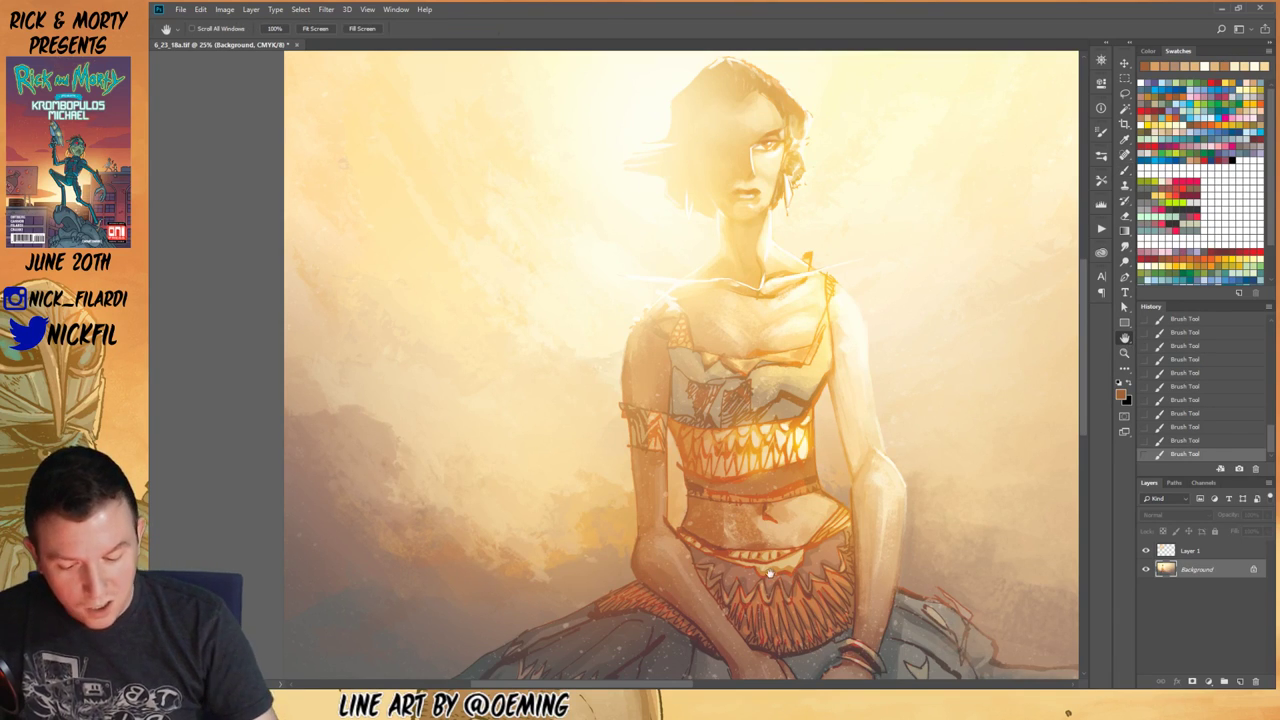
{"action": "left_click_drag", "start_coordinate": [892, 493], "coordinate": [845, 333]}
{"action": "left_click", "coordinate": [1124, 170]}
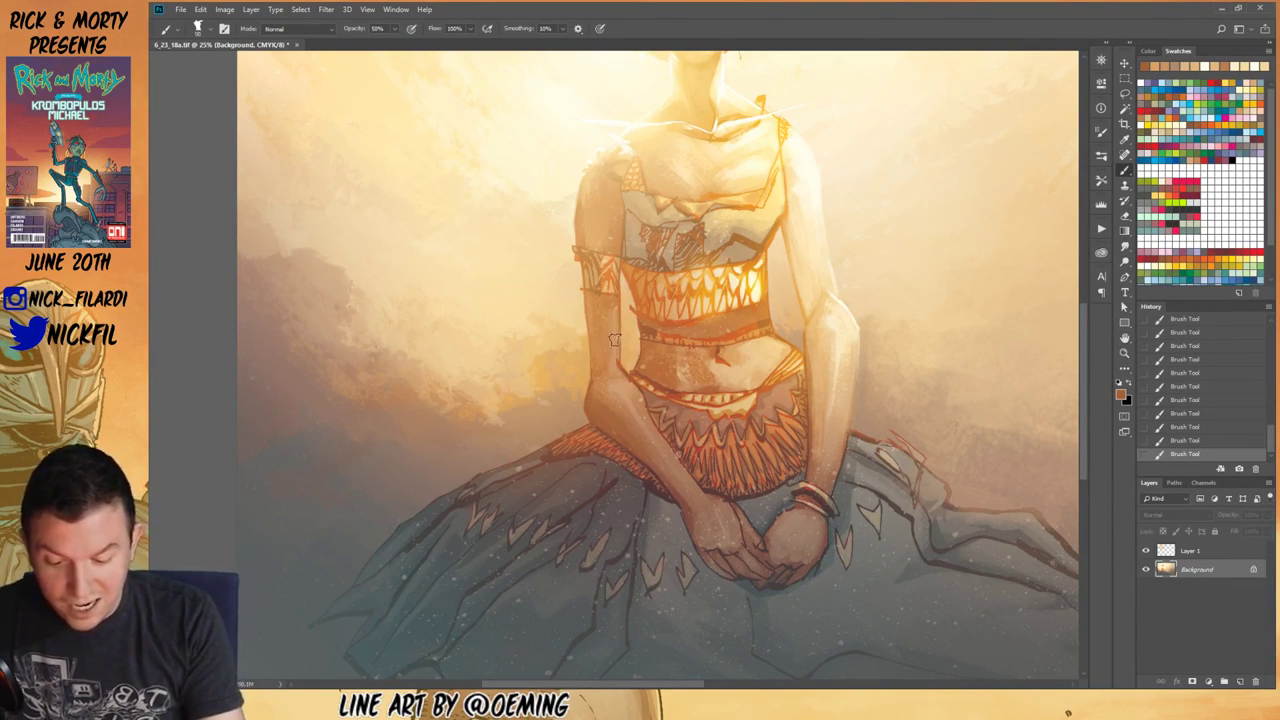
{"action": "left_click", "coordinate": [1124, 338]}
{"action": "mouse_move", "coordinate": [759, 391]}
{"action": "left_mouse_down"}
{"action": "mouse_move", "coordinate": [862, 443]}
{"action": "mouse_move", "coordinate": [829, 523]}
{"action": "left_mouse_up"}
{"action": "left_click", "coordinate": [1123, 172]}
{"action": "left_click", "coordinate": [1122, 172]}
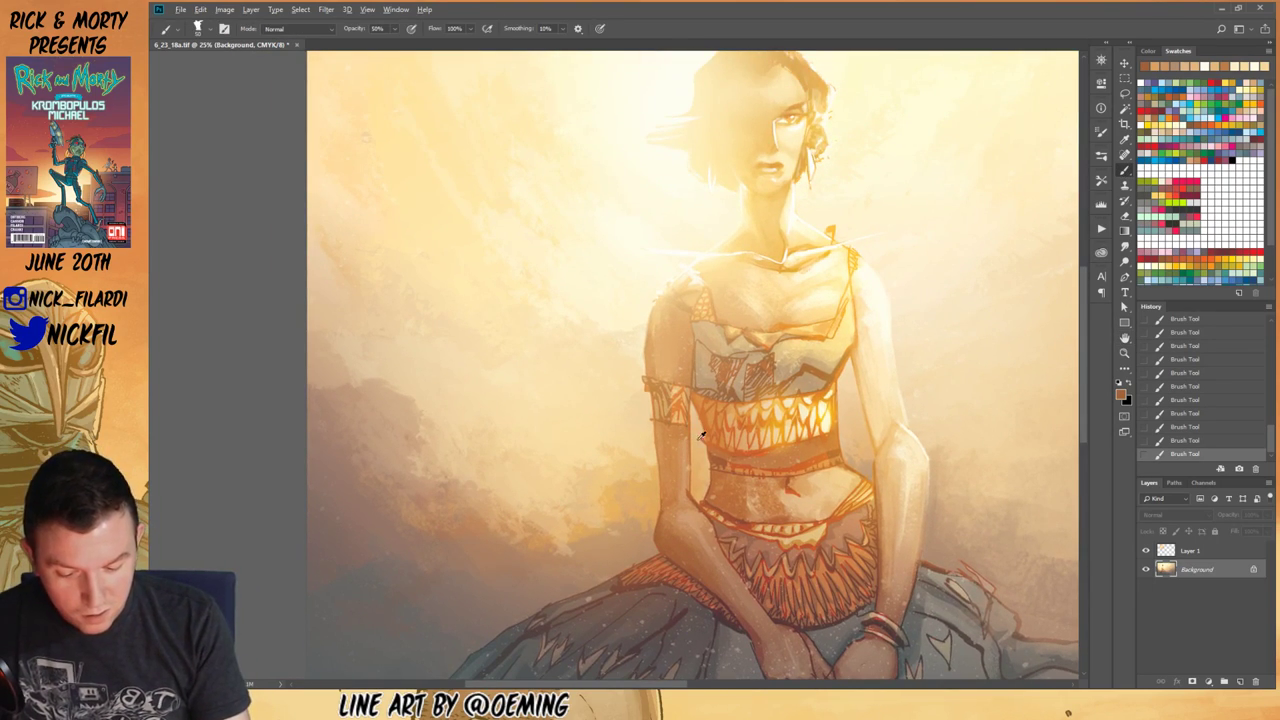
{"action": "left_click", "coordinate": [889, 358], "text": "alt"}
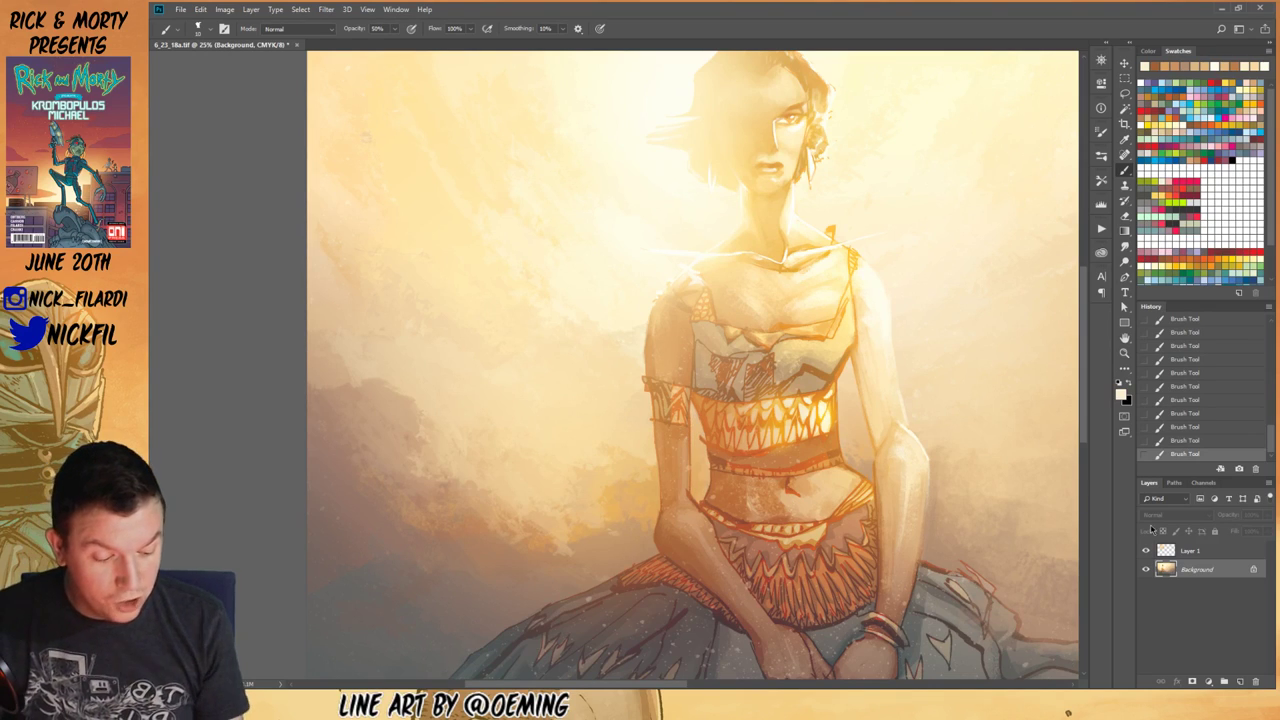
{"action": "left_click", "coordinate": [1196, 554]}
{"action": "left_click", "coordinate": [1208, 570], "text": "shift"}
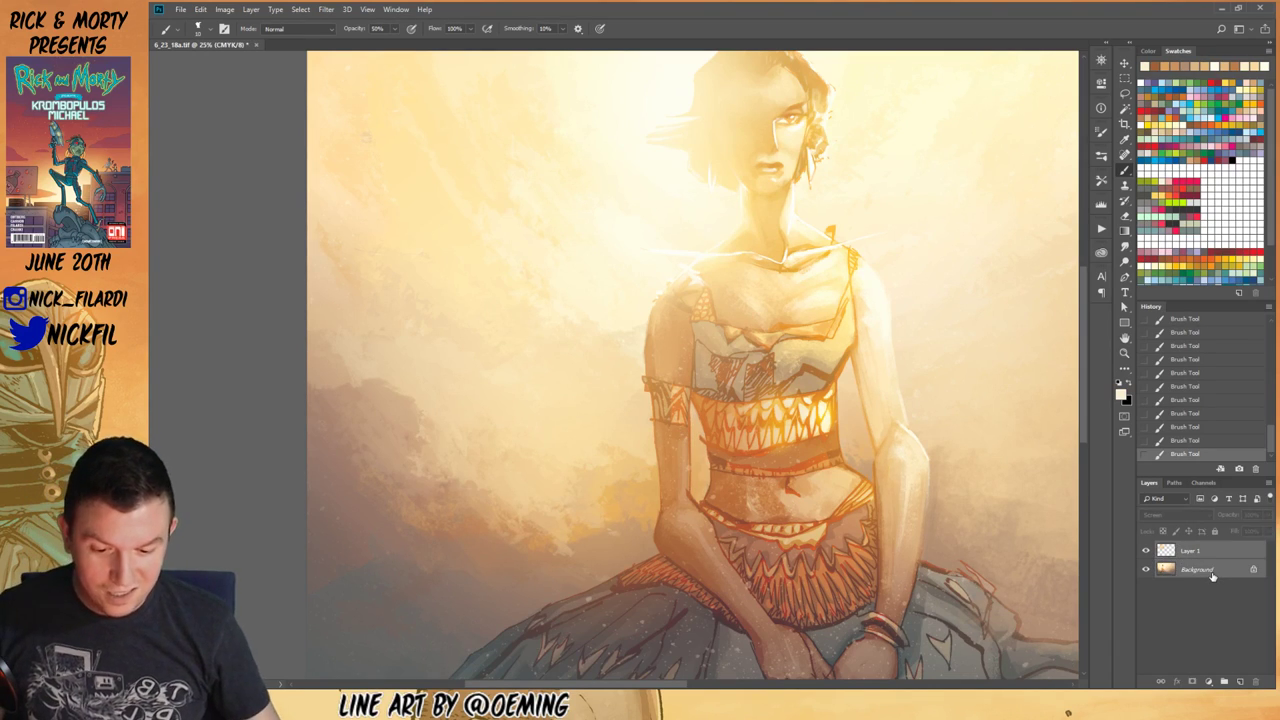
{"action": "key", "text": "ctrl+5"}
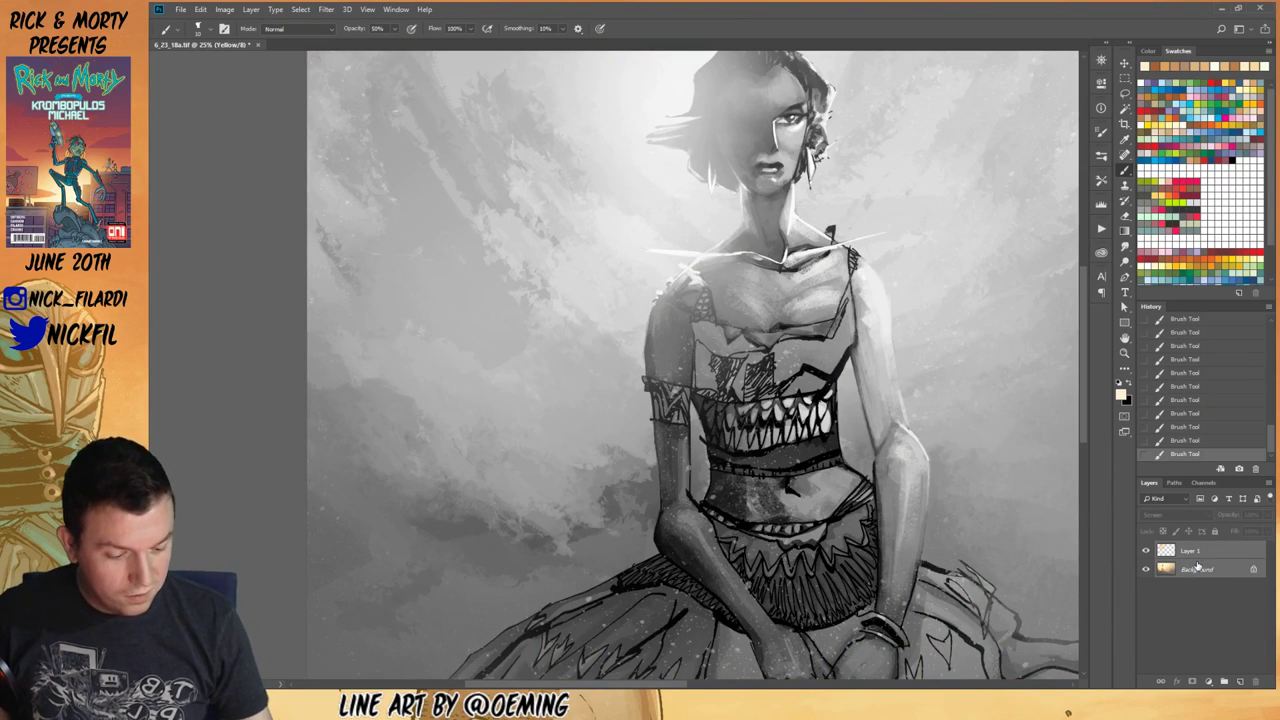
{"action": "left_click", "coordinate": [1197, 566]}
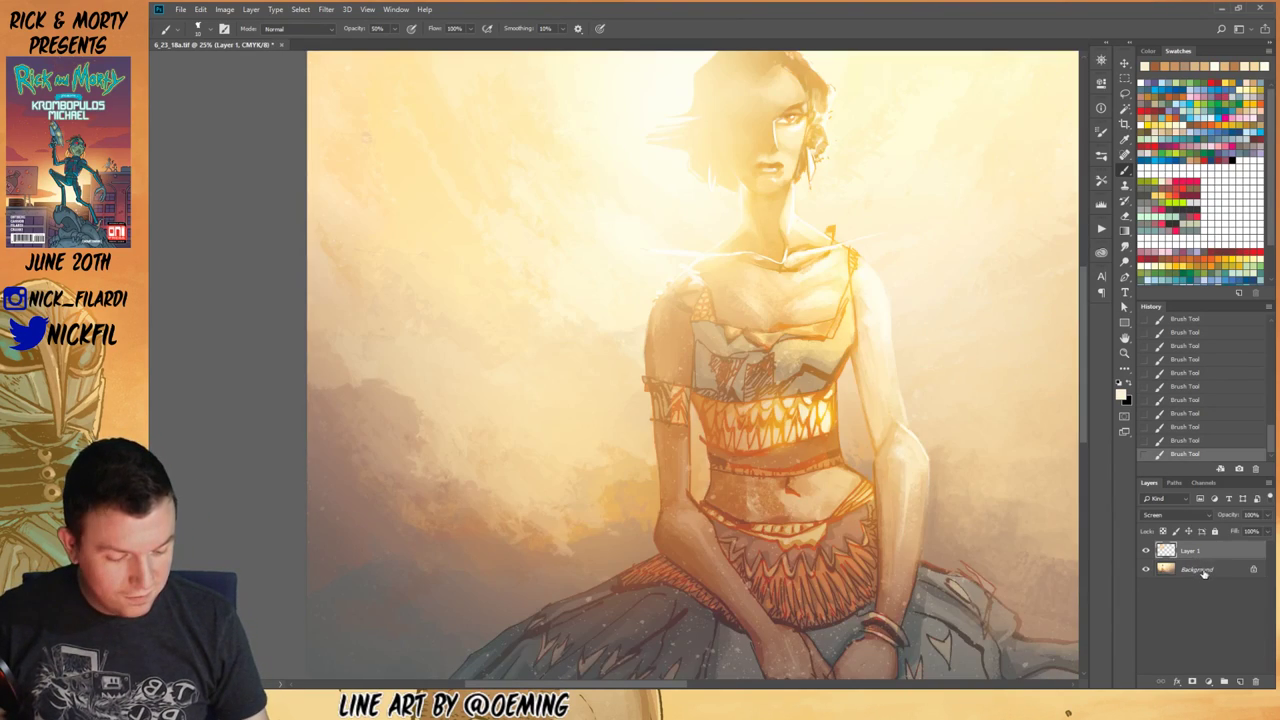
Step: Flatten the image into a single background layer
{"action": "left_click", "coordinate": [323, 10]}
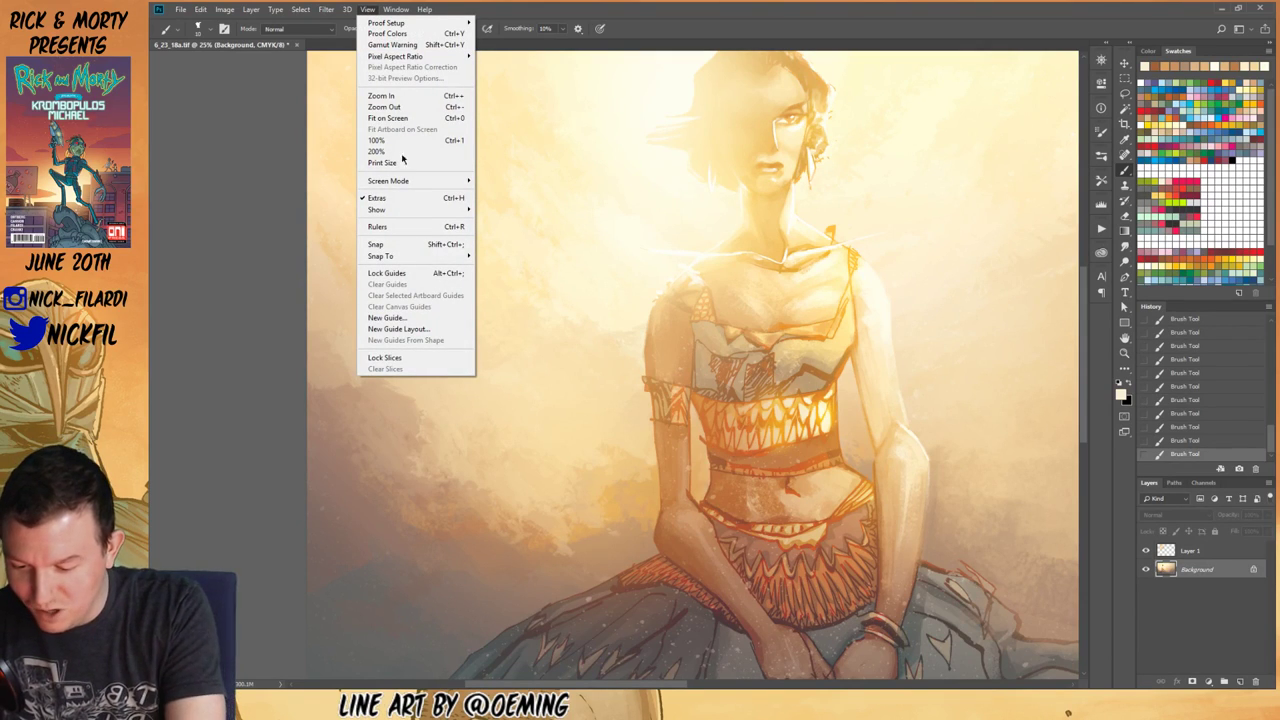
{"action": "mouse_move", "coordinate": [323, 10]}
{"action": "mouse_move", "coordinate": [395, 10]}
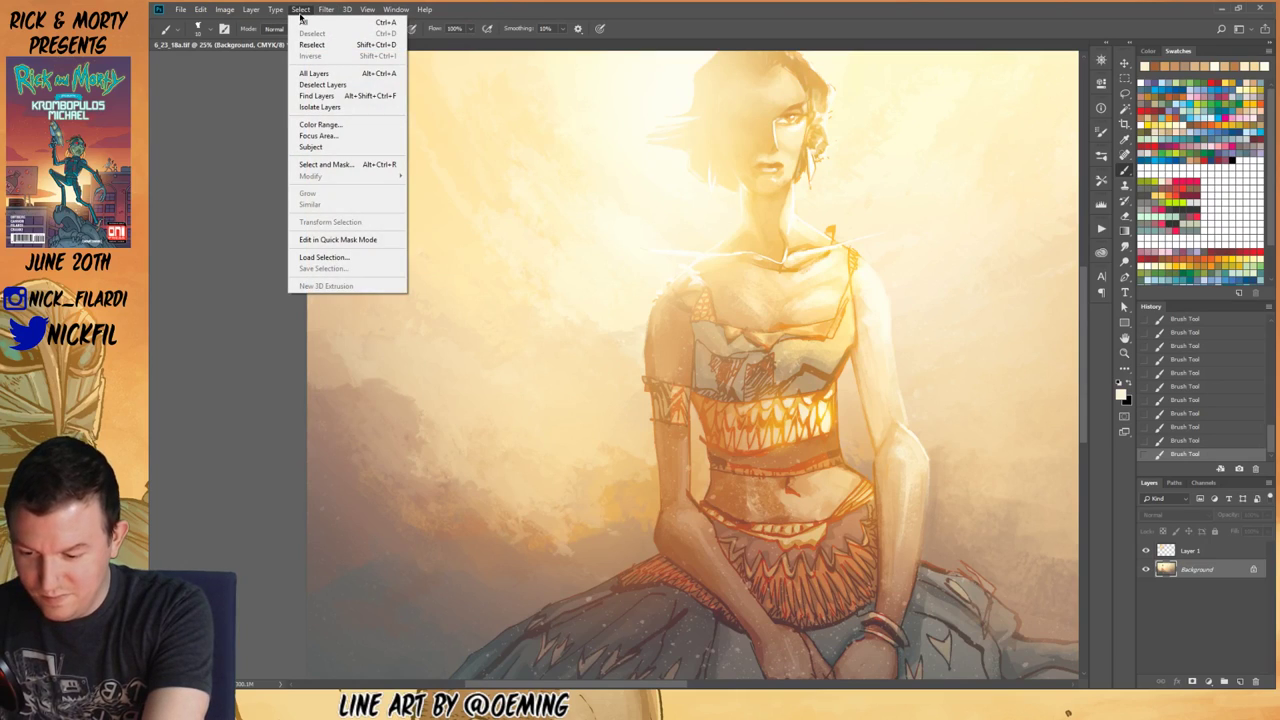
{"action": "mouse_move", "coordinate": [277, 13]}
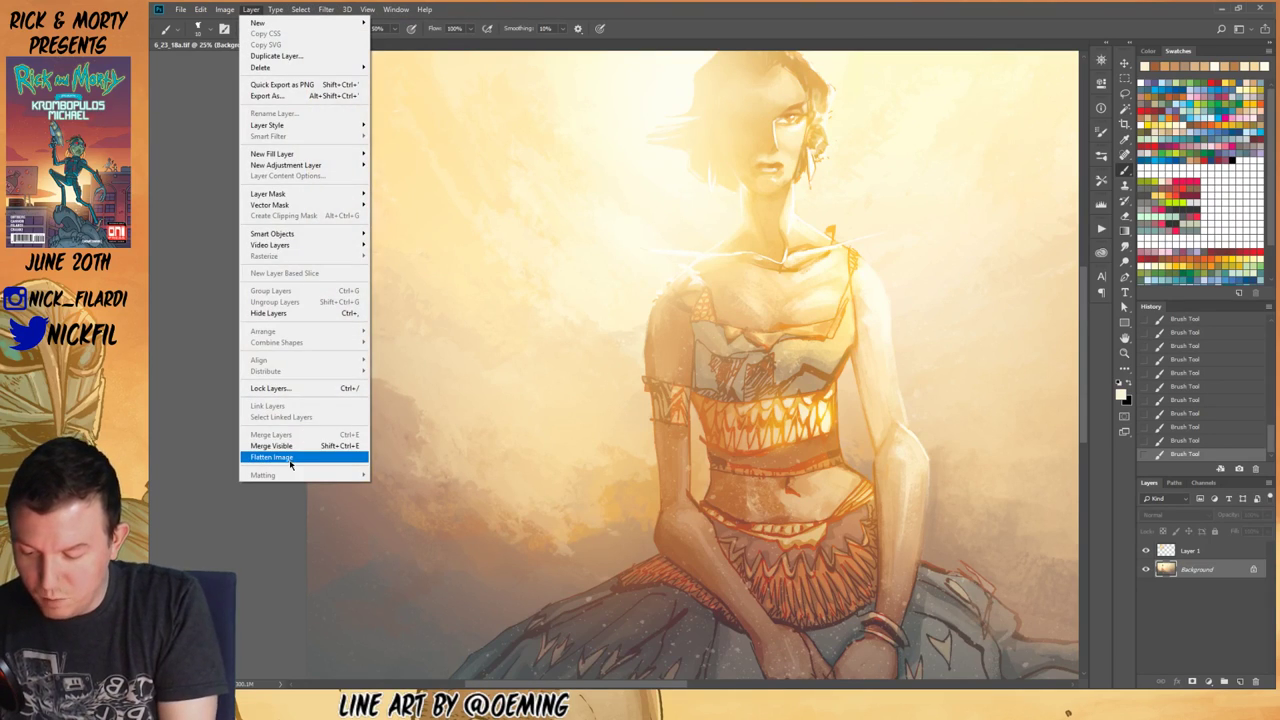
{"action": "left_click", "coordinate": [294, 456]}
Step: Paint a thin near-white rim highlight down the shaded arm's inner edge above the elbow, raising the brush opacity to 100%
{"action": "left_click", "coordinate": [1124, 338]}
{"action": "left_click_drag", "start_coordinate": [782, 553], "coordinate": [780, 508]}
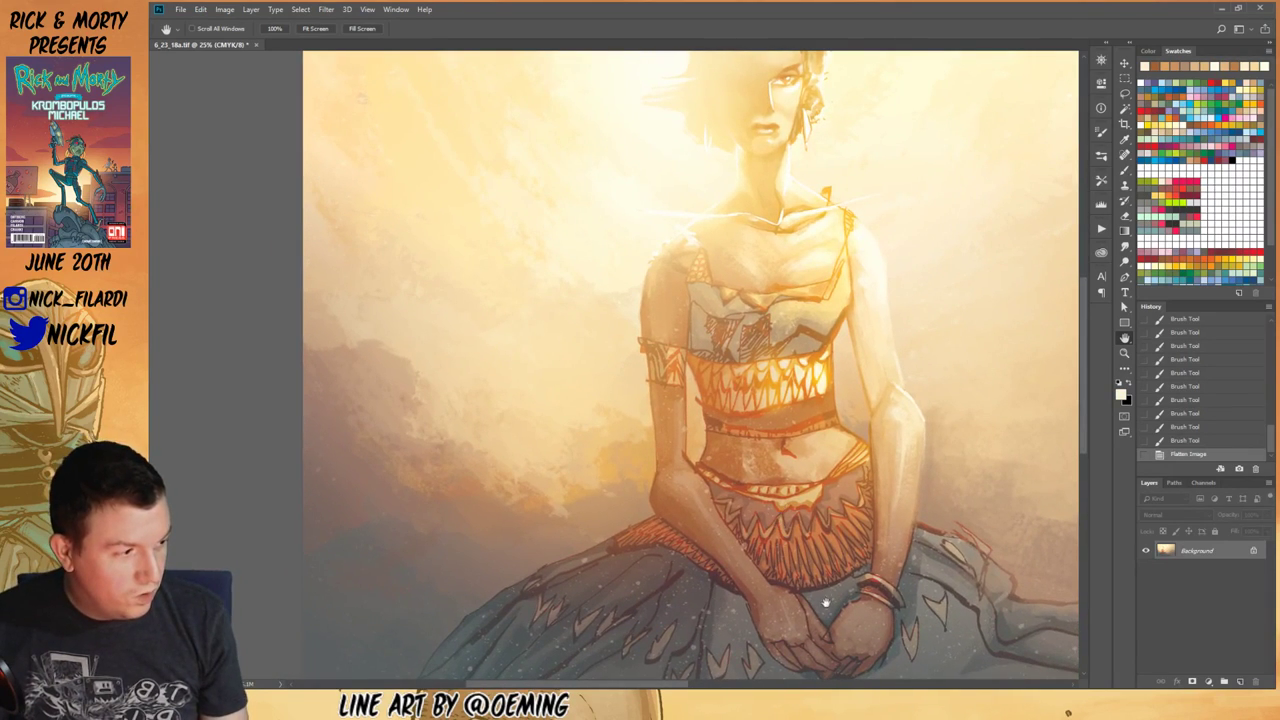
{"action": "left_click", "coordinate": [1124, 172]}
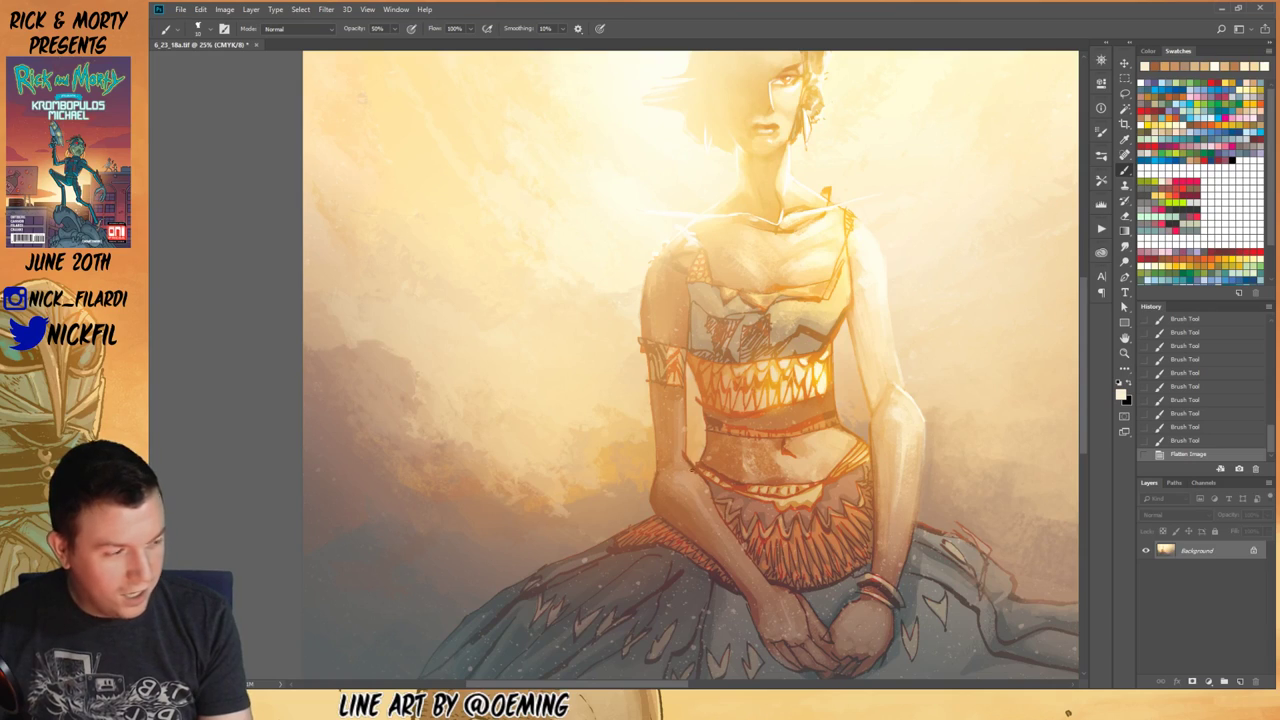
{"action": "left_click_drag", "start_coordinate": [684, 389], "coordinate": [685, 454]}
{"action": "mouse_move", "coordinate": [684, 390]}
{"action": "left_mouse_down"}
{"action": "mouse_move", "coordinate": [686, 459]}
{"action": "mouse_move", "coordinate": [685, 368]}
{"action": "mouse_move", "coordinate": [688, 458]}
{"action": "left_mouse_up"}
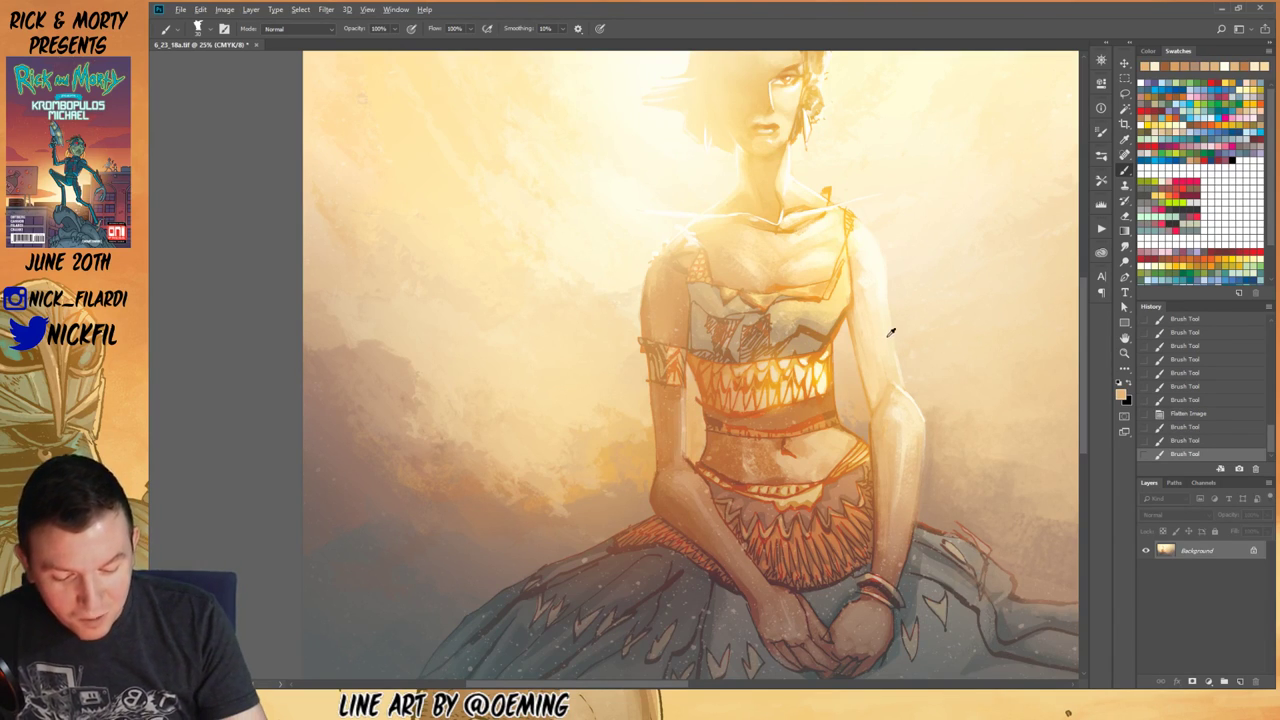
{"action": "mouse_move", "coordinate": [682, 394]}
{"action": "left_mouse_down"}
{"action": "mouse_move", "coordinate": [681, 460]}
{"action": "mouse_move", "coordinate": [680, 394]}
{"action": "mouse_move", "coordinate": [683, 436]}
{"action": "left_mouse_up"}
{"action": "left_click", "coordinate": [679, 423], "text": "alt"}
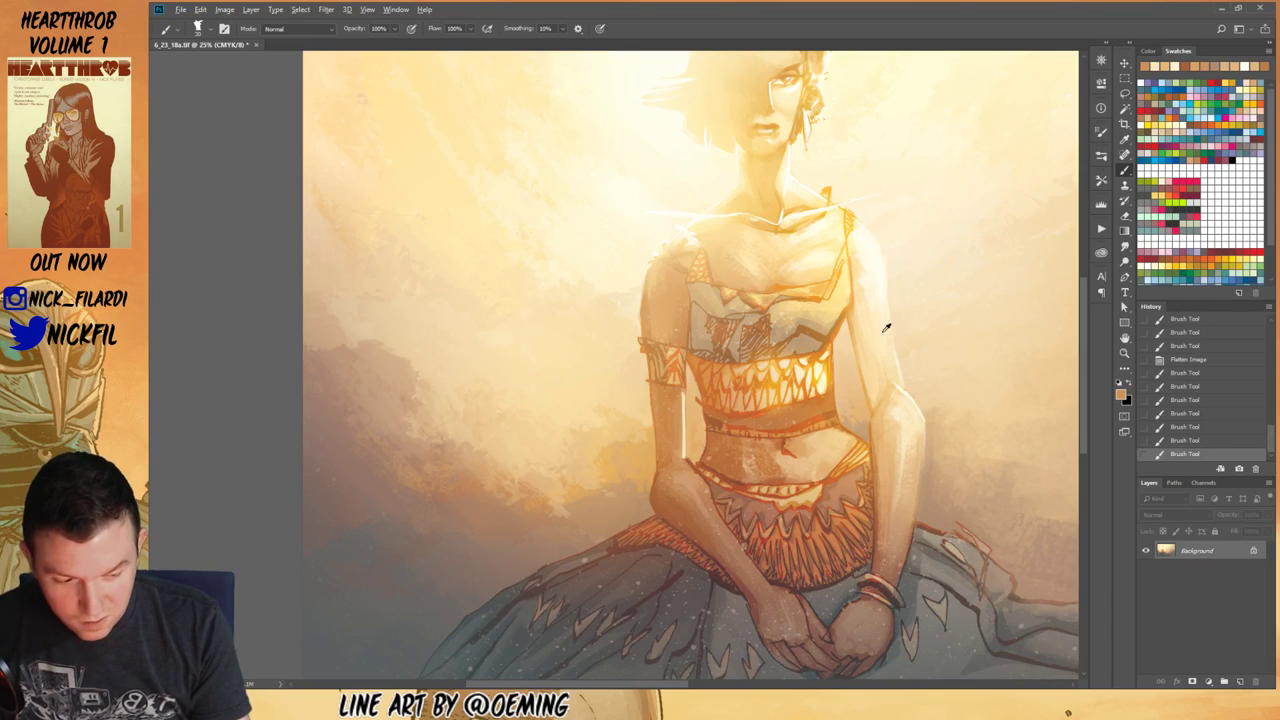
Step: Add a bright orange glow beside the shaded arm's inner rim highlight, using the brush in Screen mode
{"action": "left_click", "coordinate": [1169, 113]}
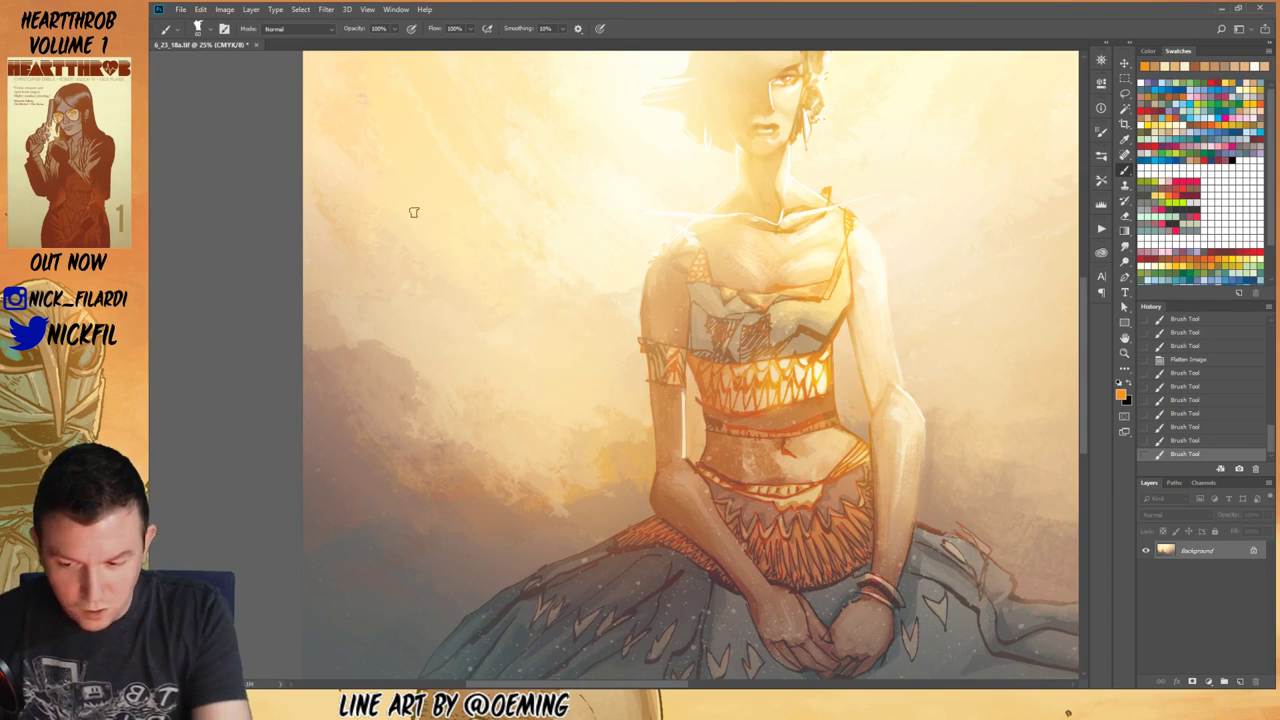
{"action": "left_click", "coordinate": [285, 28]}
{"action": "left_click", "coordinate": [300, 157]}
{"action": "mouse_move", "coordinate": [679, 396]}
{"action": "left_mouse_down"}
{"action": "mouse_move", "coordinate": [682, 453]}
{"action": "mouse_move", "coordinate": [676, 394]}
{"action": "left_mouse_up"}
{"action": "left_click_drag", "start_coordinate": [676, 394], "coordinate": [684, 472]}
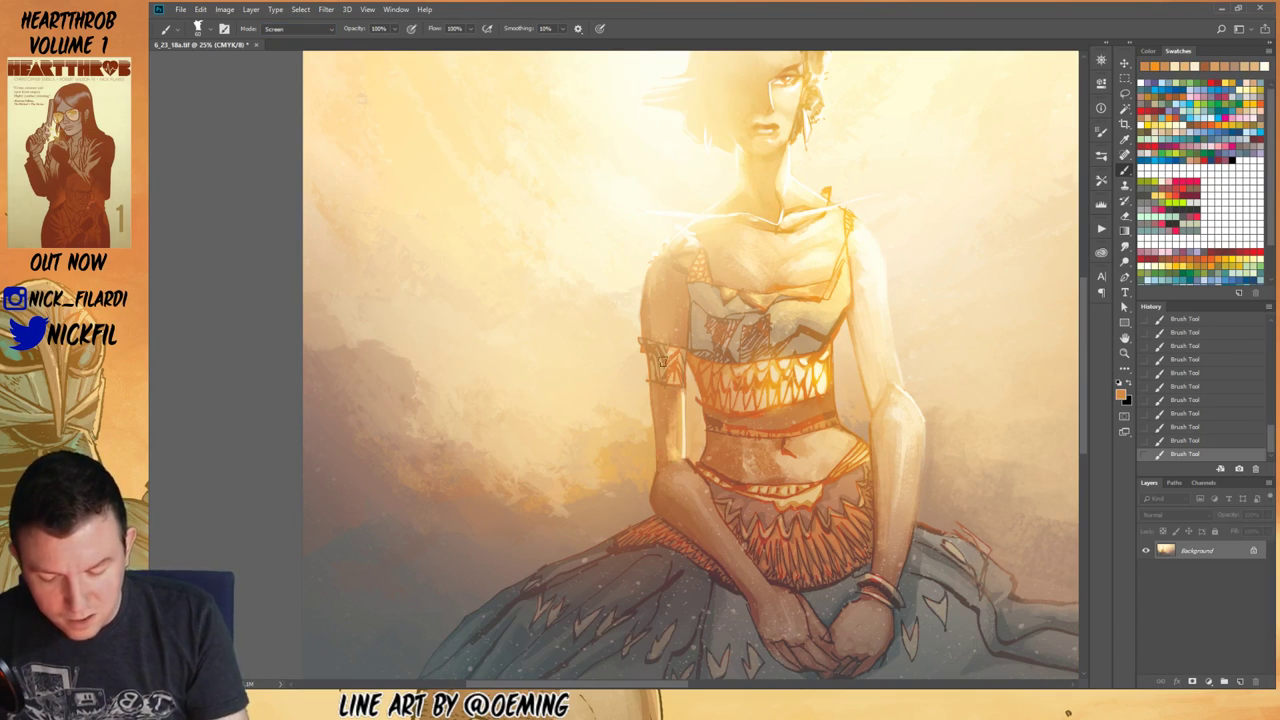
Step: Blend the shaded arm's inner edge with sampled orange and tan tones, returning the brush to Normal mode
{"action": "left_click", "coordinate": [285, 28]}
{"action": "left_click", "coordinate": [292, 42]}
{"action": "mouse_move", "coordinate": [671, 399]}
{"action": "left_mouse_down"}
{"action": "mouse_move", "coordinate": [678, 455]}
{"action": "mouse_move", "coordinate": [682, 391]}
{"action": "mouse_move", "coordinate": [683, 458]}
{"action": "left_mouse_up"}
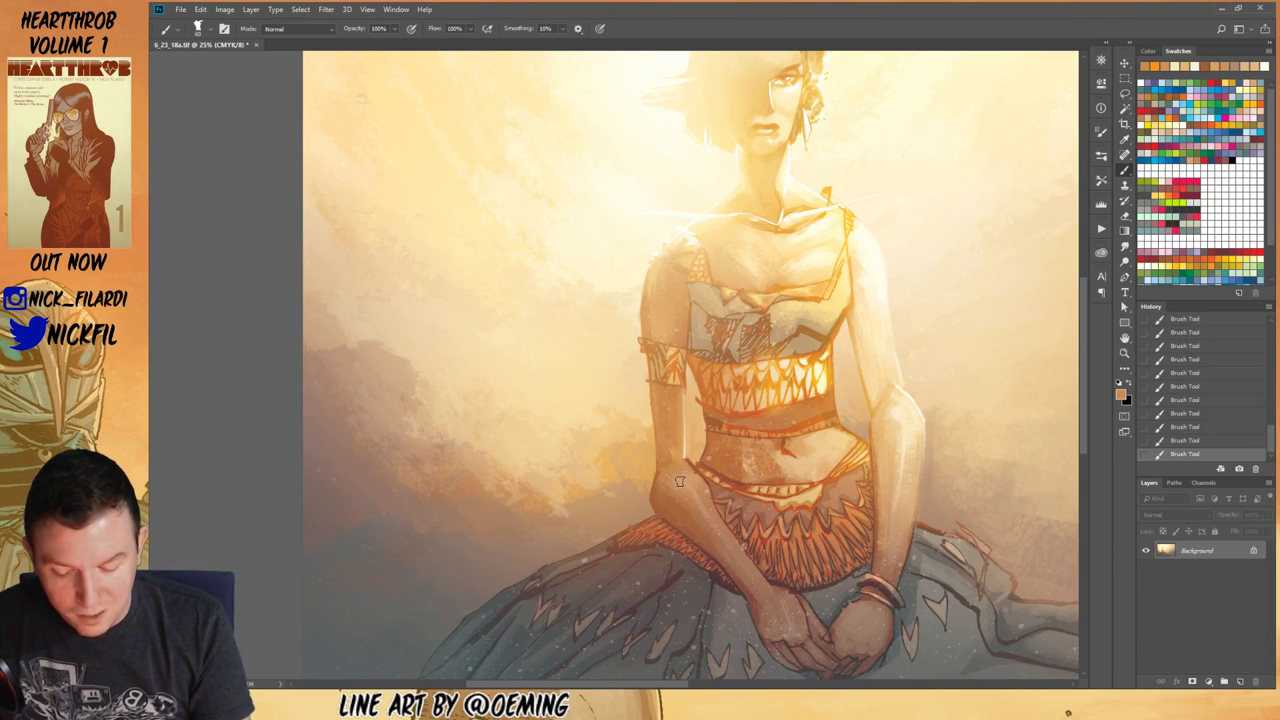
{"action": "left_click", "coordinate": [685, 448], "text": "alt"}
{"action": "mouse_move", "coordinate": [676, 398]}
{"action": "left_mouse_down"}
{"action": "mouse_move", "coordinate": [674, 455]}
{"action": "mouse_move", "coordinate": [672, 444]}
{"action": "left_mouse_up"}
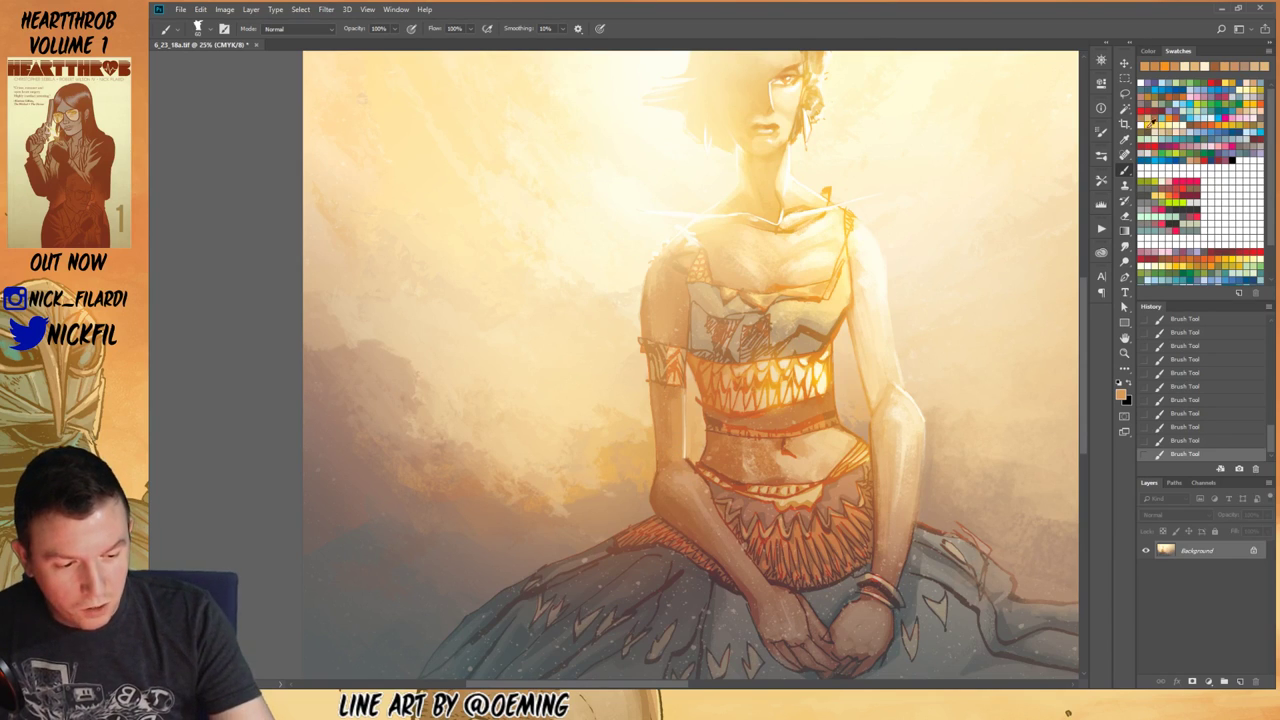
Step: Work near-white and sampled tan tones into the shaded arm's elbow and forearm
{"action": "left_click", "coordinate": [1188, 118]}
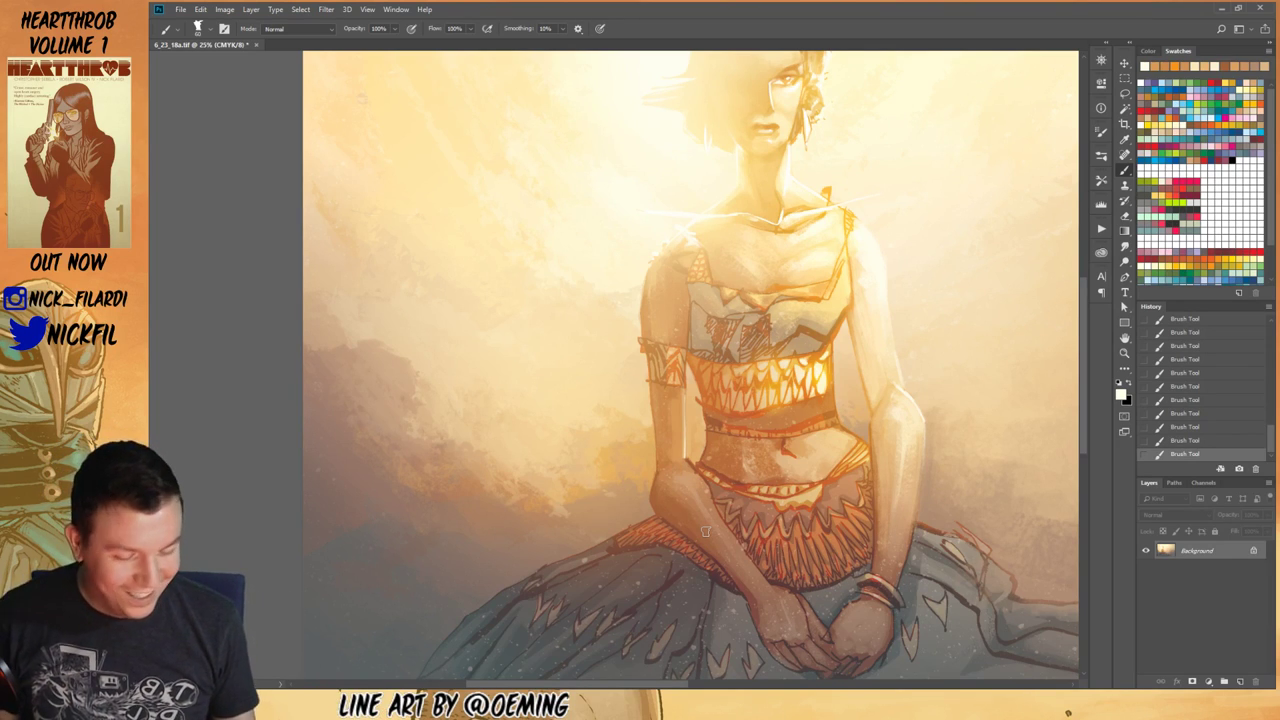
{"action": "left_click", "coordinate": [682, 456], "text": "alt"}
{"action": "left_click", "coordinate": [688, 464], "text": "alt"}
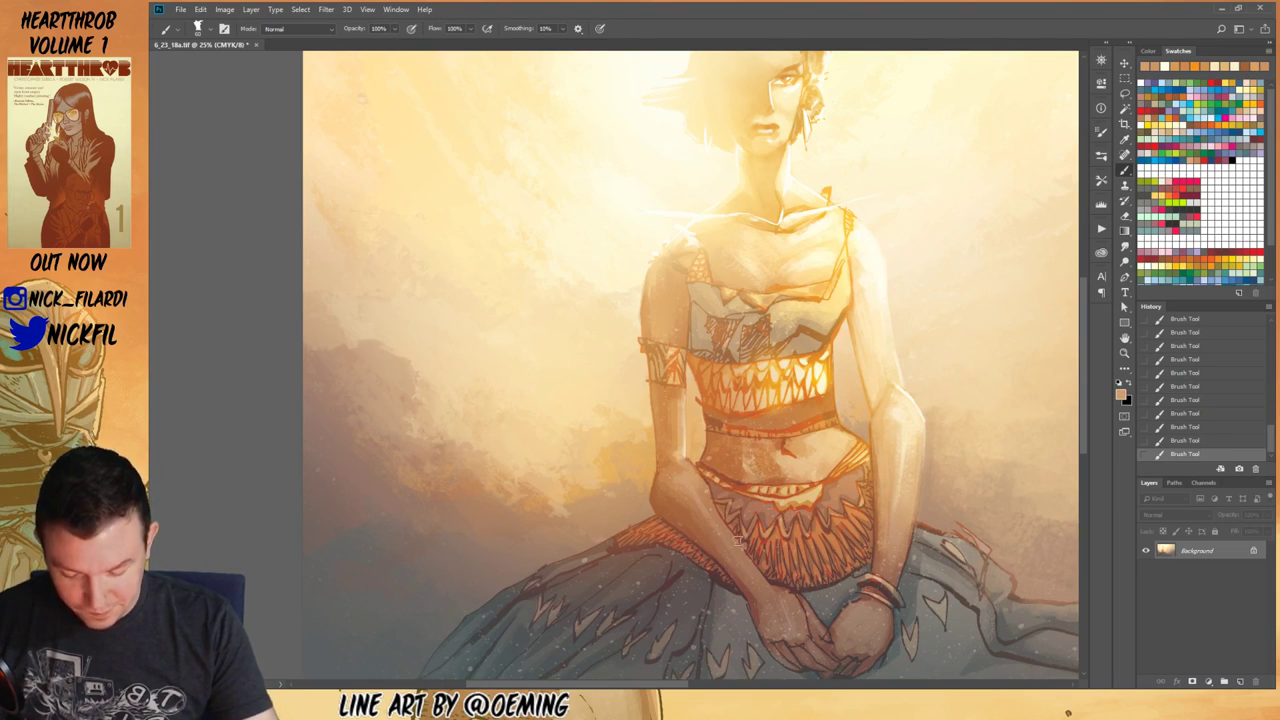
Step: Refine the lighter upper arm's inner edge beside the torso with sampled cream and light tan tones
{"action": "left_click", "coordinate": [1124, 339]}
{"action": "mouse_move", "coordinate": [914, 483]}
{"action": "left_mouse_down"}
{"action": "mouse_move", "coordinate": [832, 512]}
{"action": "mouse_move", "coordinate": [836, 556]}
{"action": "left_mouse_up"}
{"action": "left_click", "coordinate": [1124, 186]}
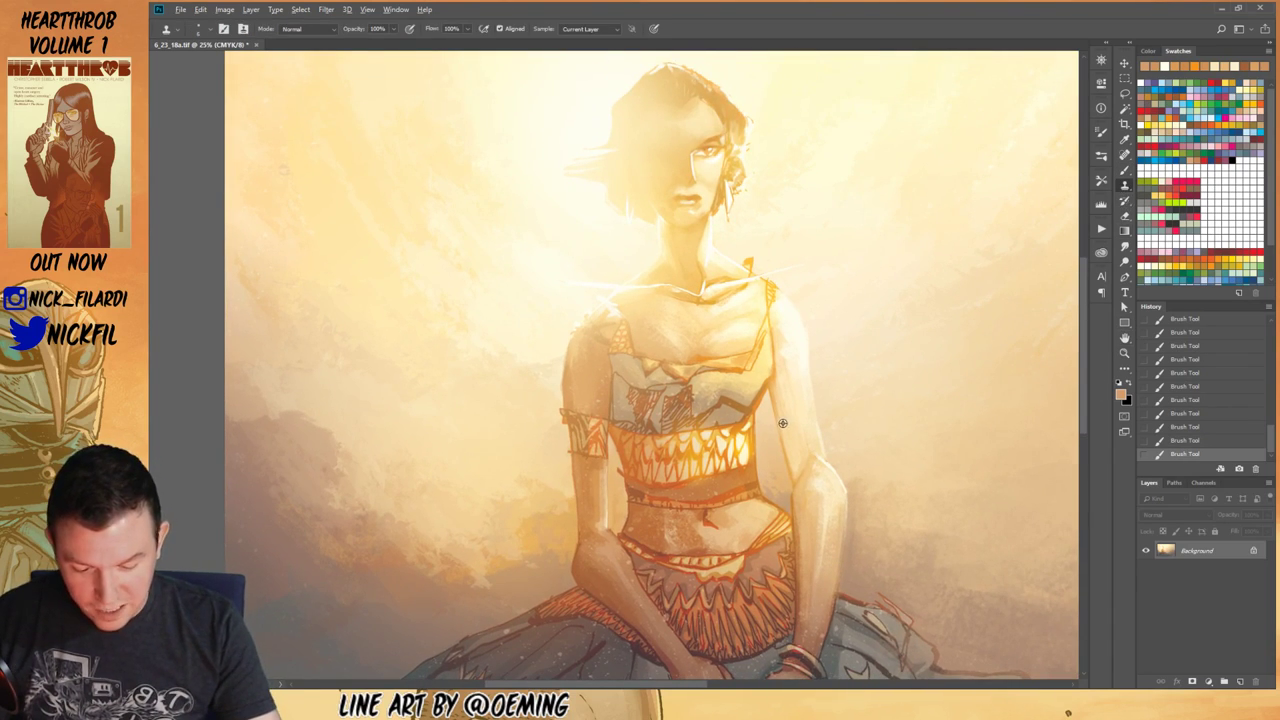
{"action": "key", "text": "b"}
{"action": "left_click", "coordinate": [778, 393], "text": "alt"}
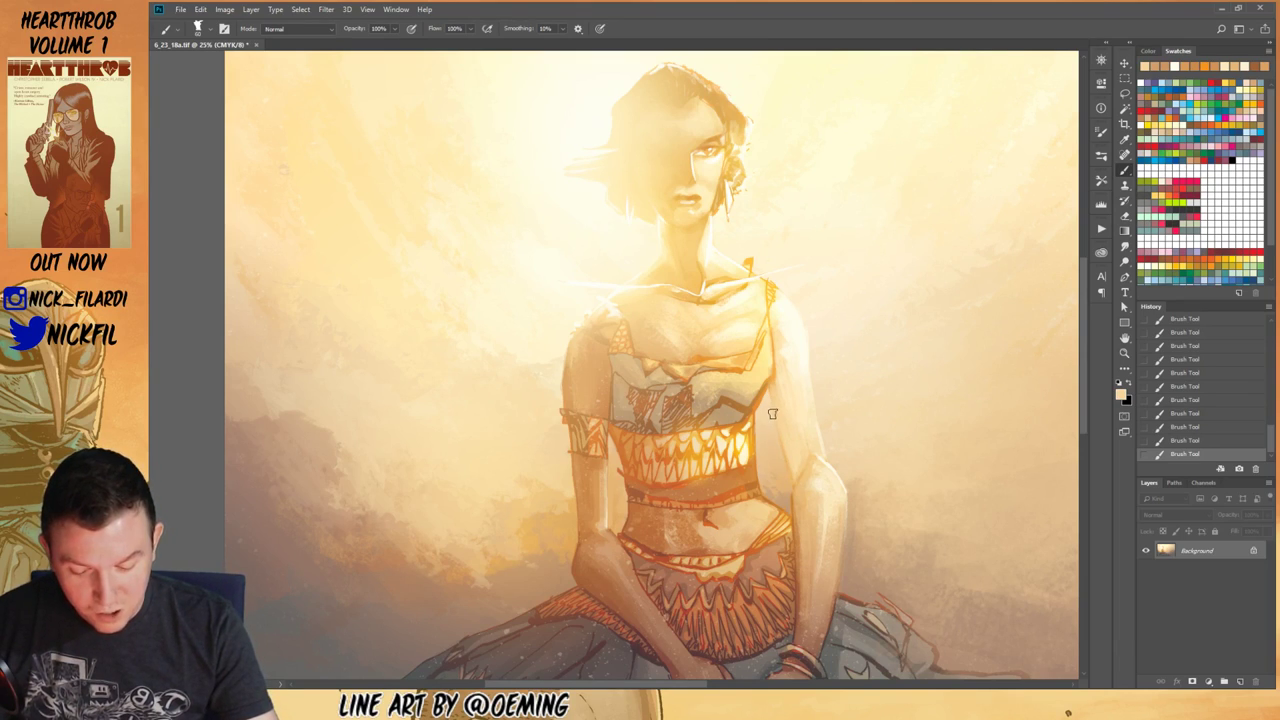
{"action": "left_click", "coordinate": [781, 416], "text": "alt"}
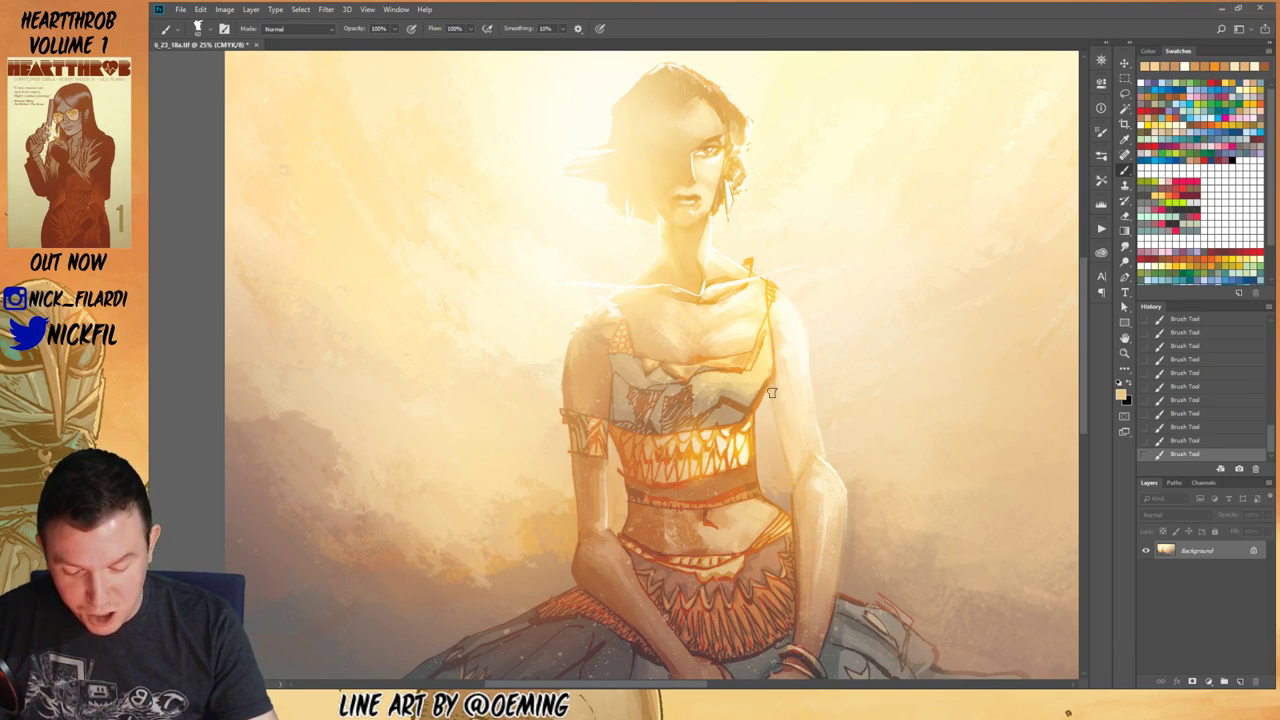
{"action": "left_click", "coordinate": [805, 450], "text": "alt"}
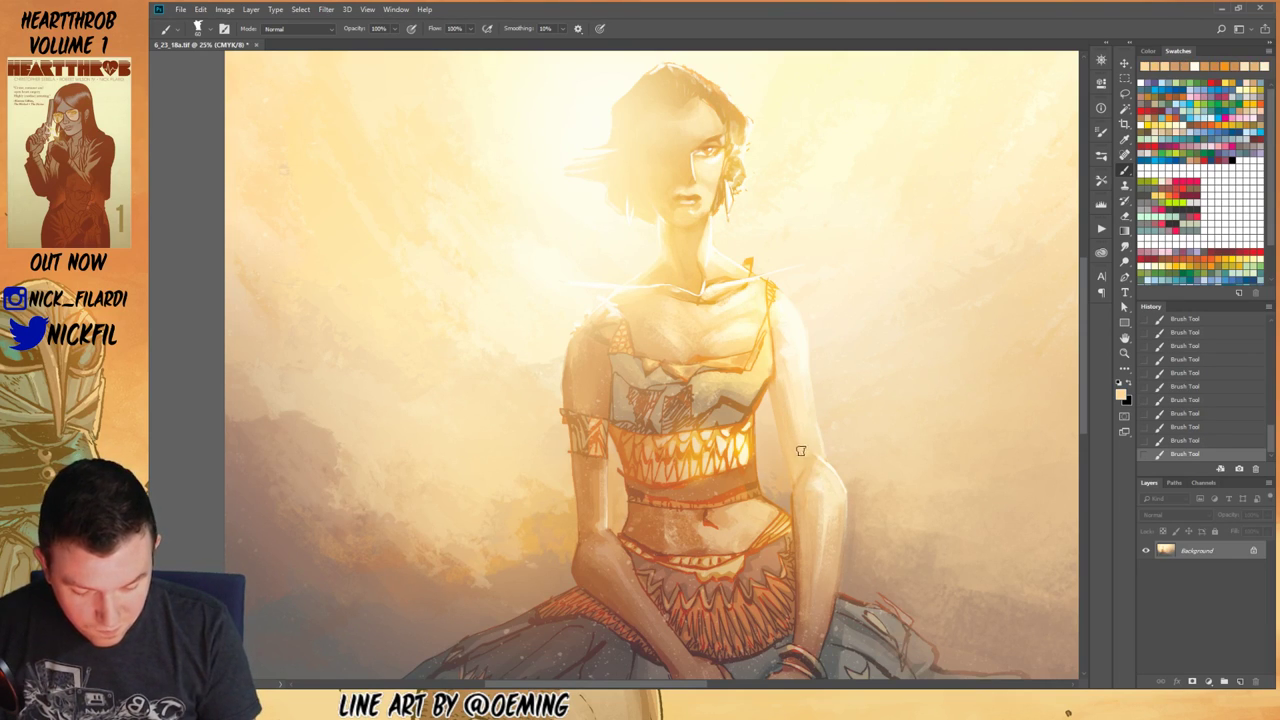
Step: Brush sampled near-white and tan tones over the arms with a larger brush of size 125
{"action": "key", "text": "z"}
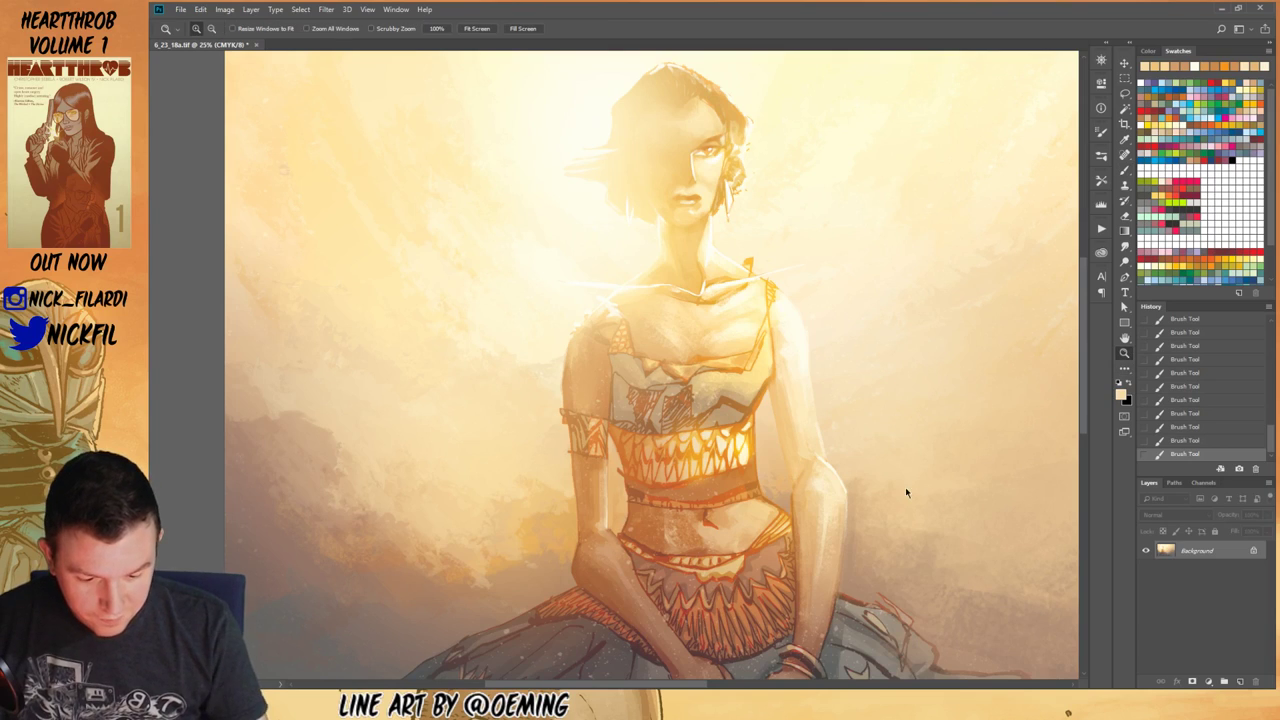
{"action": "left_click", "coordinate": [820, 552], "text": "alt"}
{"action": "key", "text": "s"}
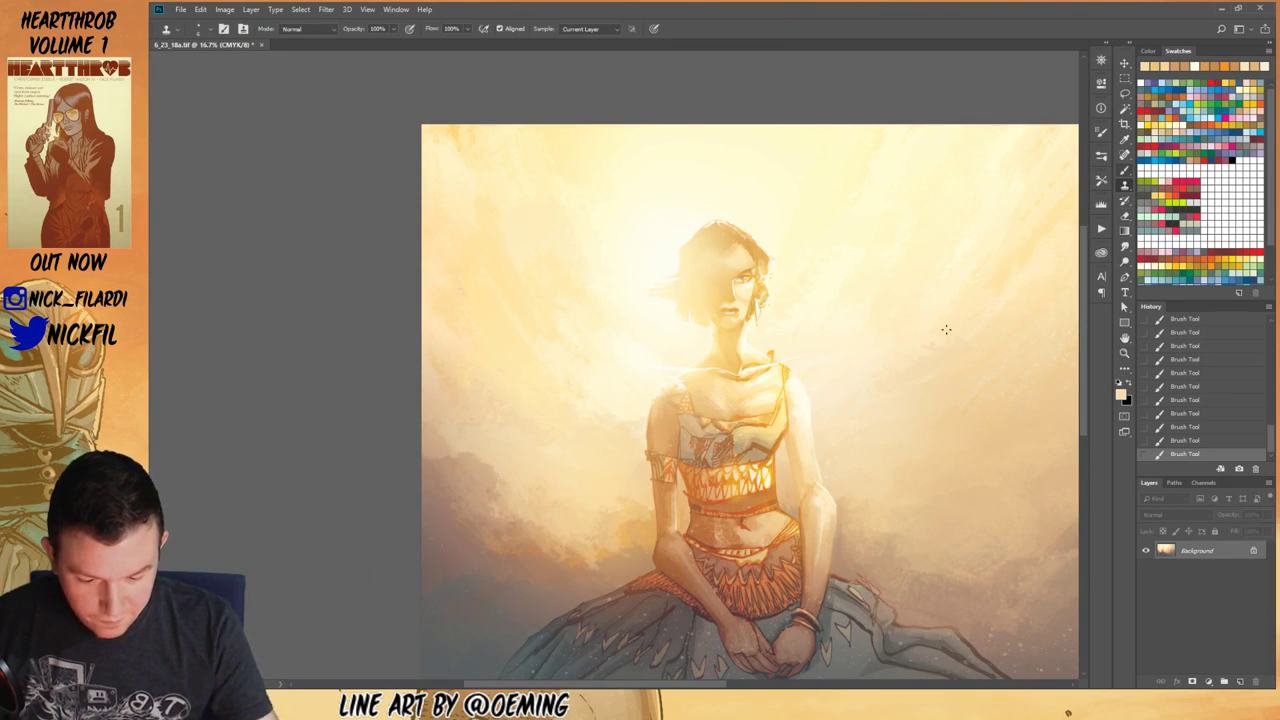
{"action": "key", "text": "b"}
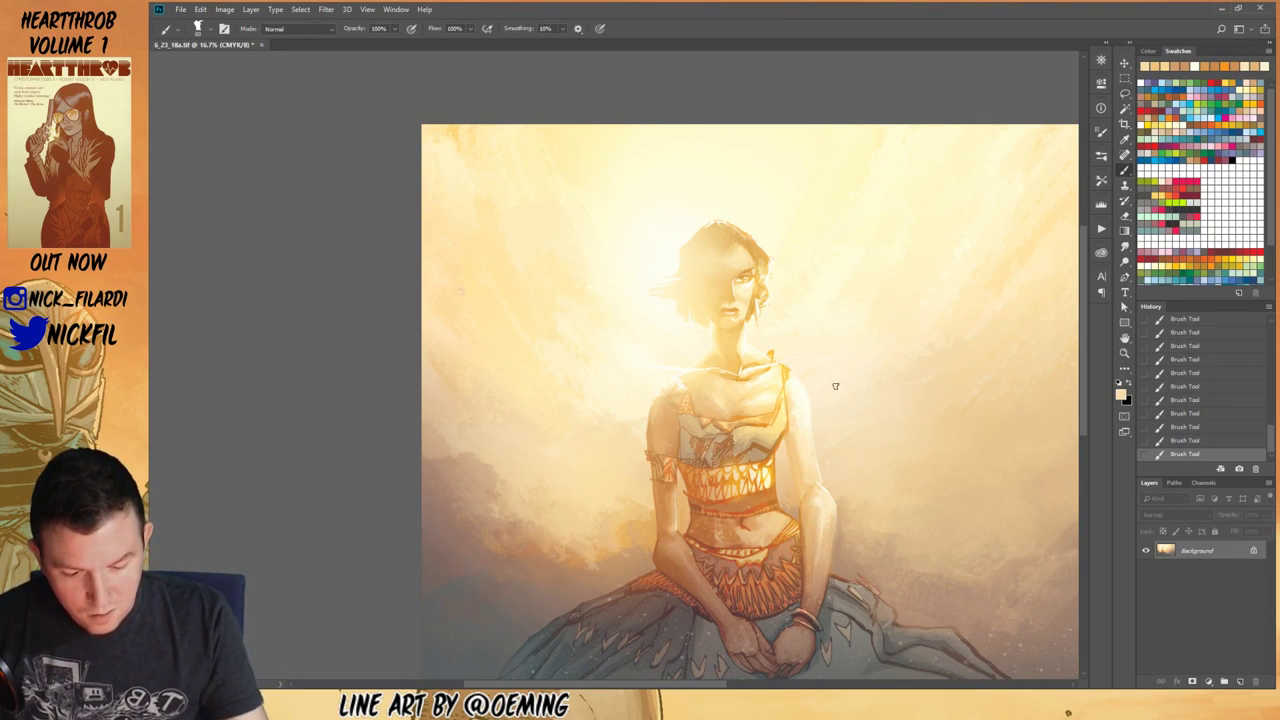
{"action": "left_click", "coordinate": [801, 399], "text": "alt"}
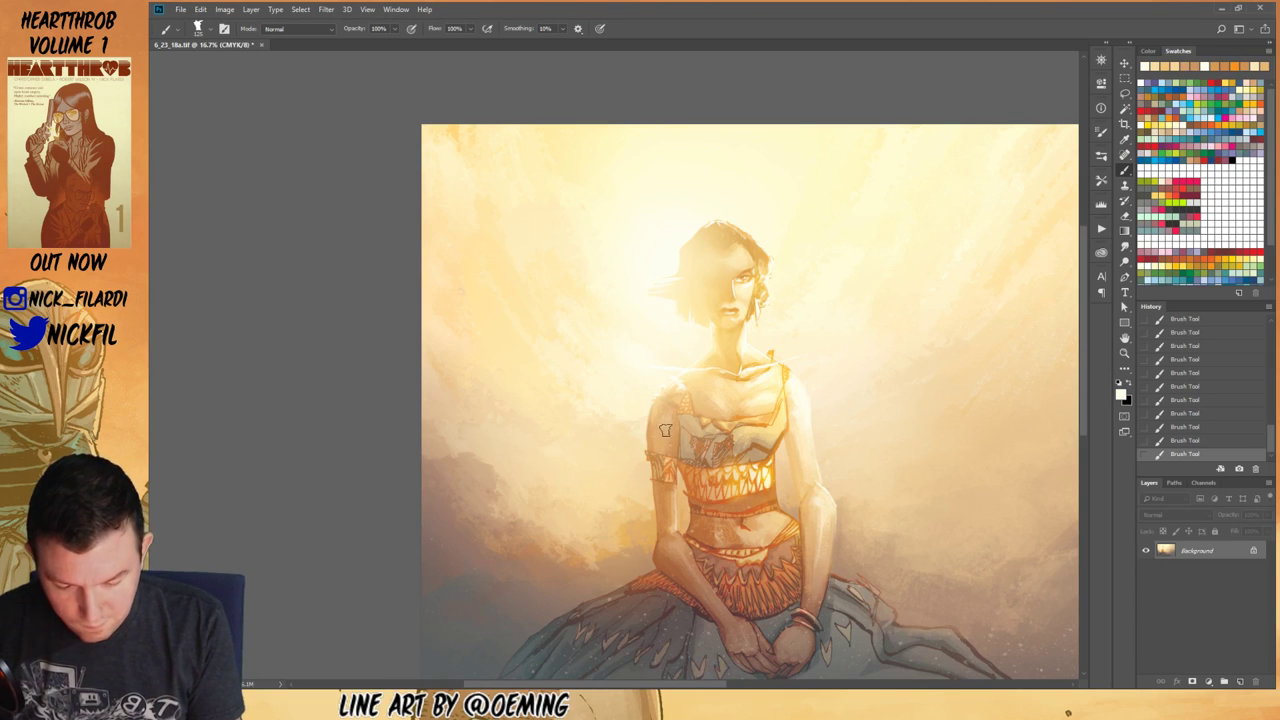
{"action": "left_click", "coordinate": [806, 465], "text": "alt"}
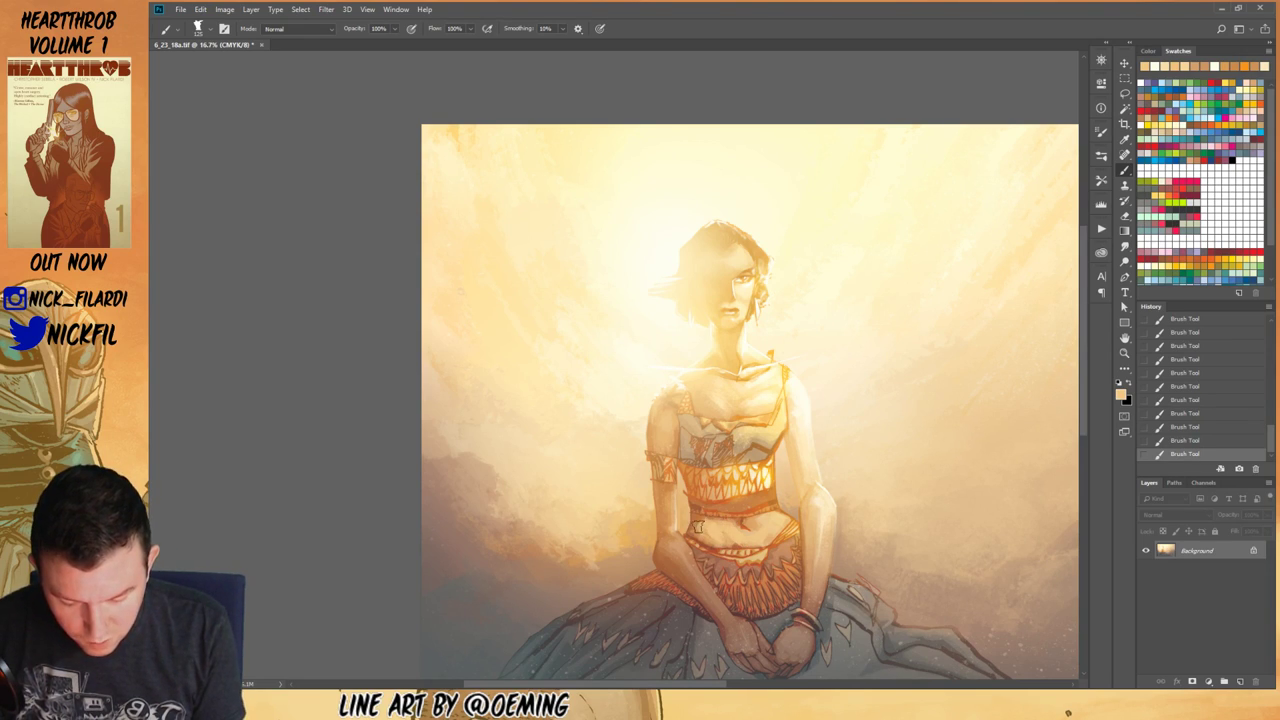
Step: Paint the navel and midriff shading with sampled orange-brown and light tan tones, using a smaller brush
{"action": "left_click", "coordinate": [701, 525], "text": "alt"}
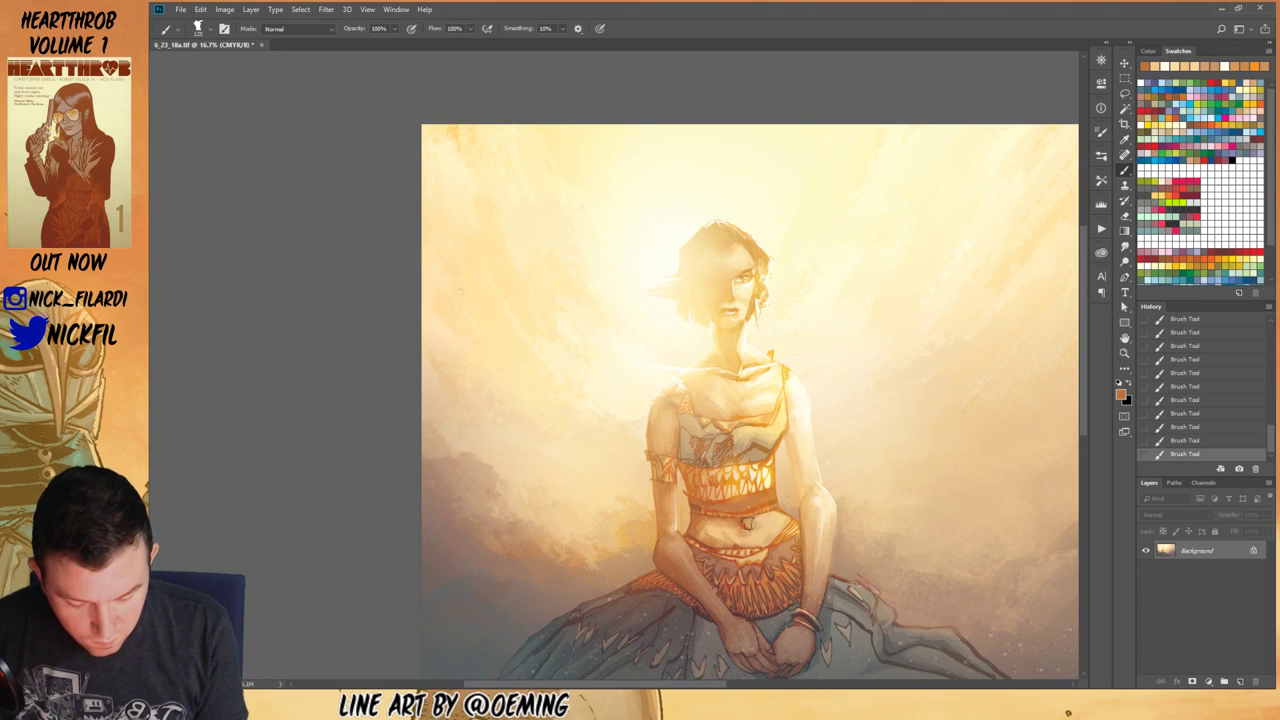
{"action": "left_click", "coordinate": [750, 518], "text": "alt"}
{"action": "key", "text": "["}
{"action": "key", "text": "["}
{"action": "key", "text": "["}
{"action": "key", "text": "["}
{"action": "key", "text": "["}
{"action": "left_click", "coordinate": [760, 512], "text": "alt"}
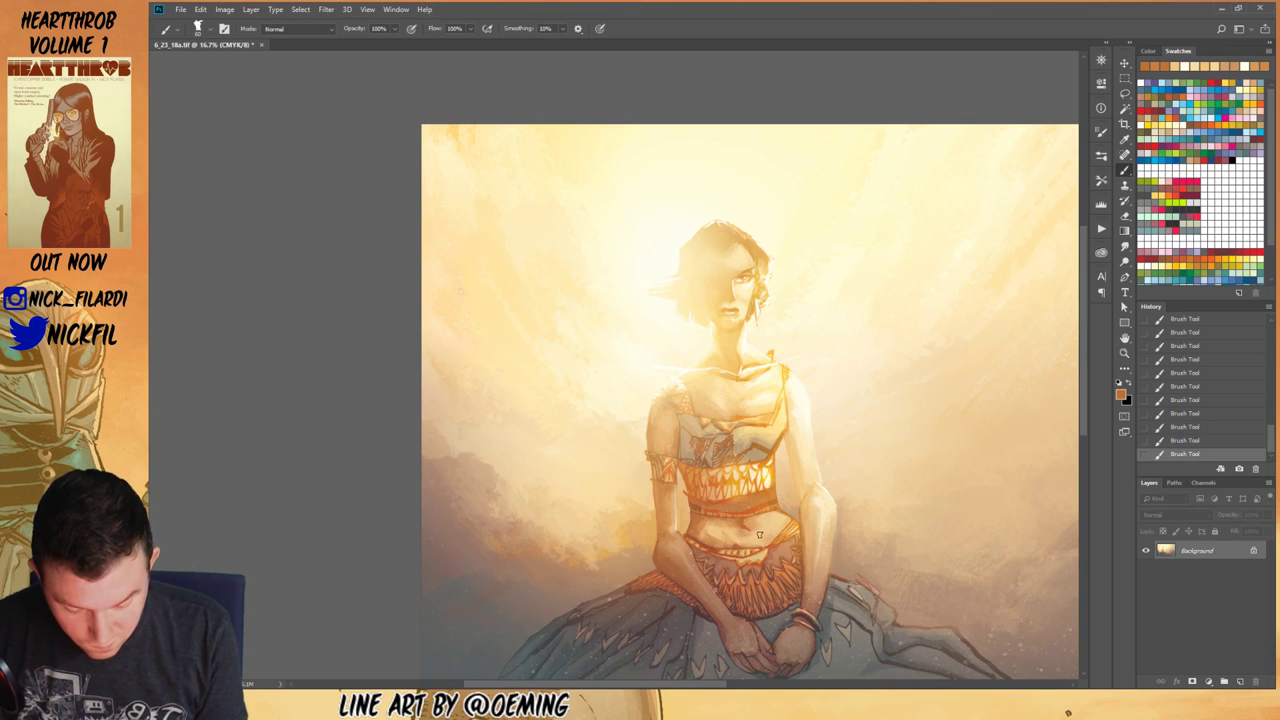
{"action": "left_click", "coordinate": [748, 524], "text": "alt"}
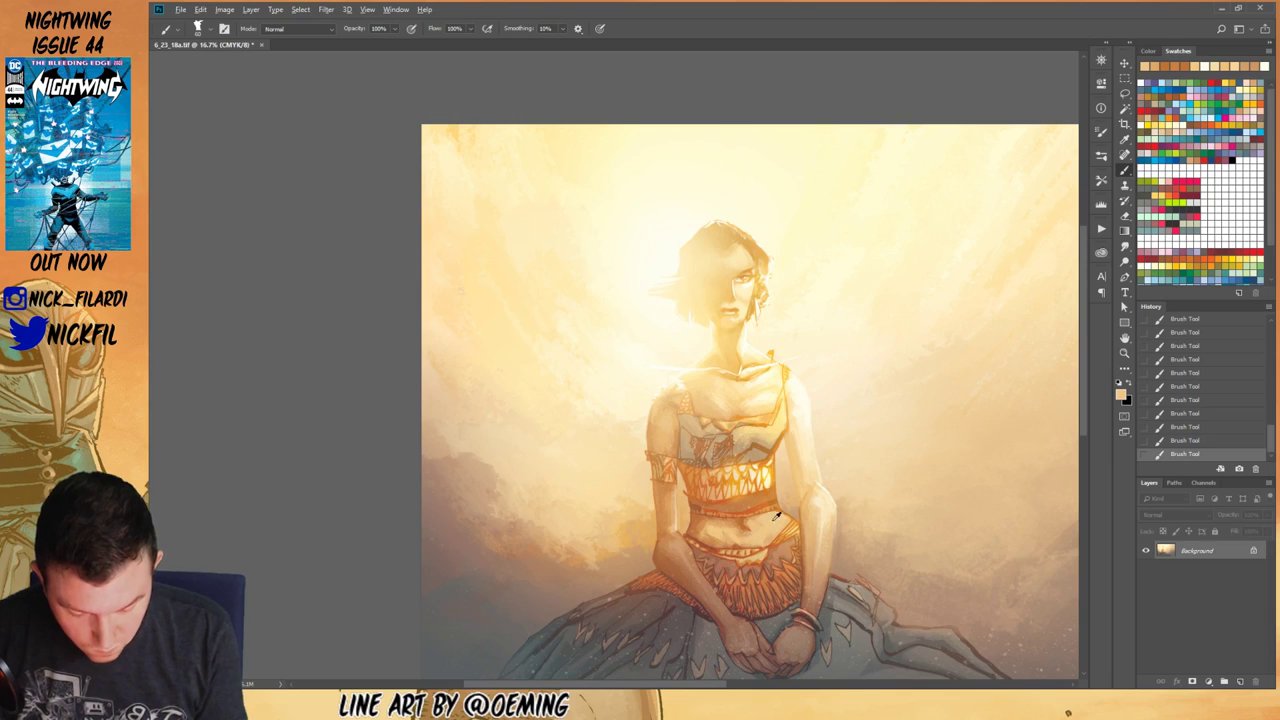
Step: Blend sampled light tan and peach tones over the midriff beside the lighter arm and above the waistband
{"action": "left_click", "coordinate": [775, 518], "text": "alt"}
{"action": "left_click", "coordinate": [797, 486], "text": "alt"}
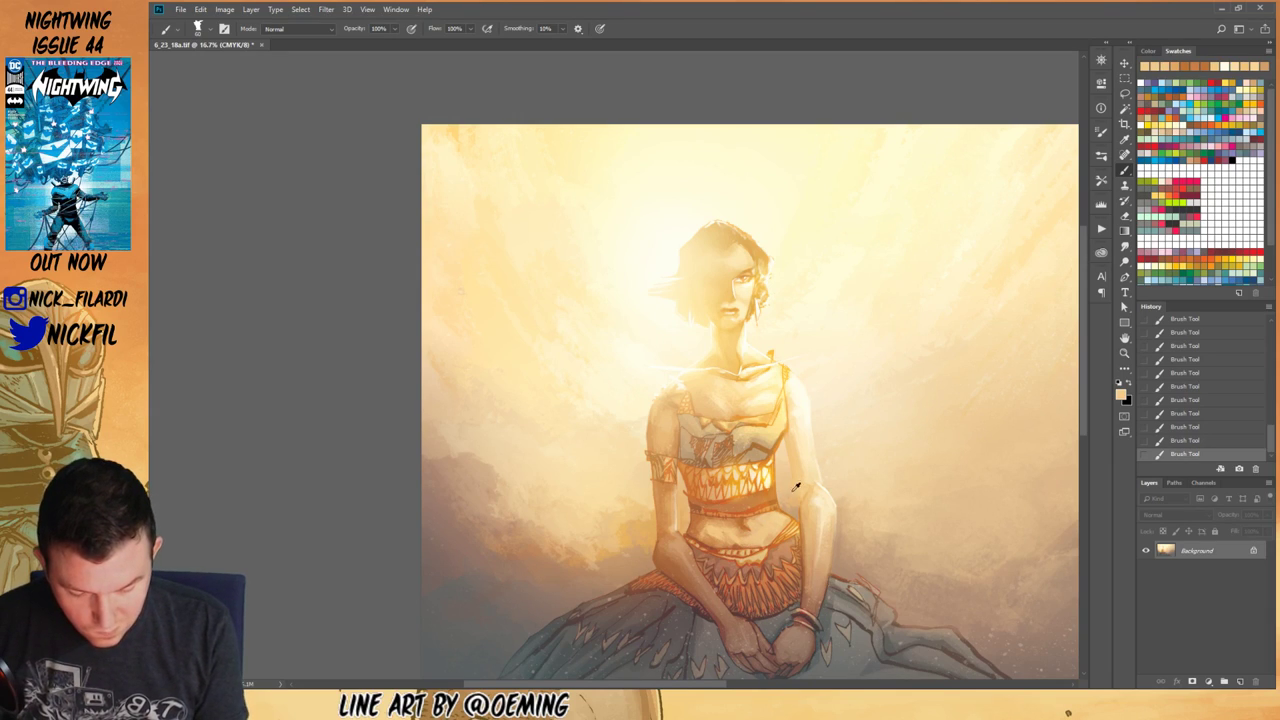
{"action": "left_click", "coordinate": [757, 540], "text": "alt"}
{"action": "left_click", "coordinate": [745, 532], "text": "alt"}
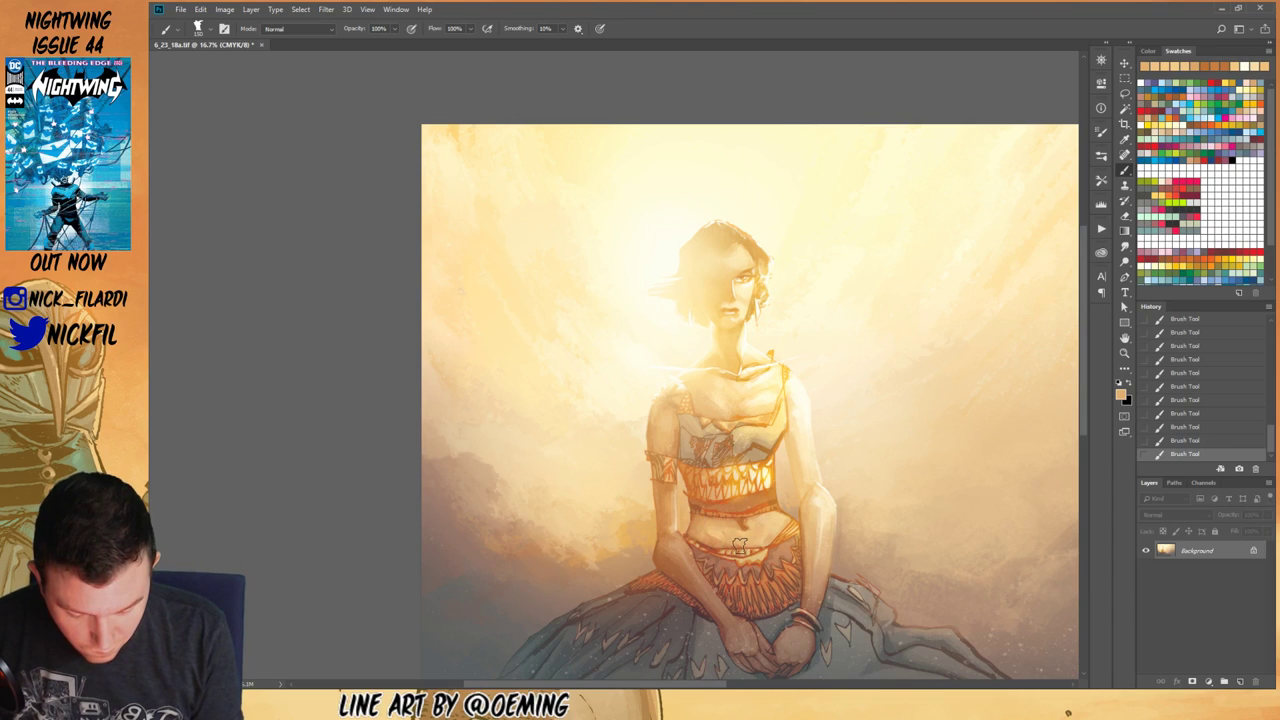
Step: Refine the midriff's edge beside the shaded arm with sampled orange-brown and light orange tones
{"action": "left_click", "coordinate": [1125, 352]}
{"action": "left_click", "coordinate": [716, 552]}
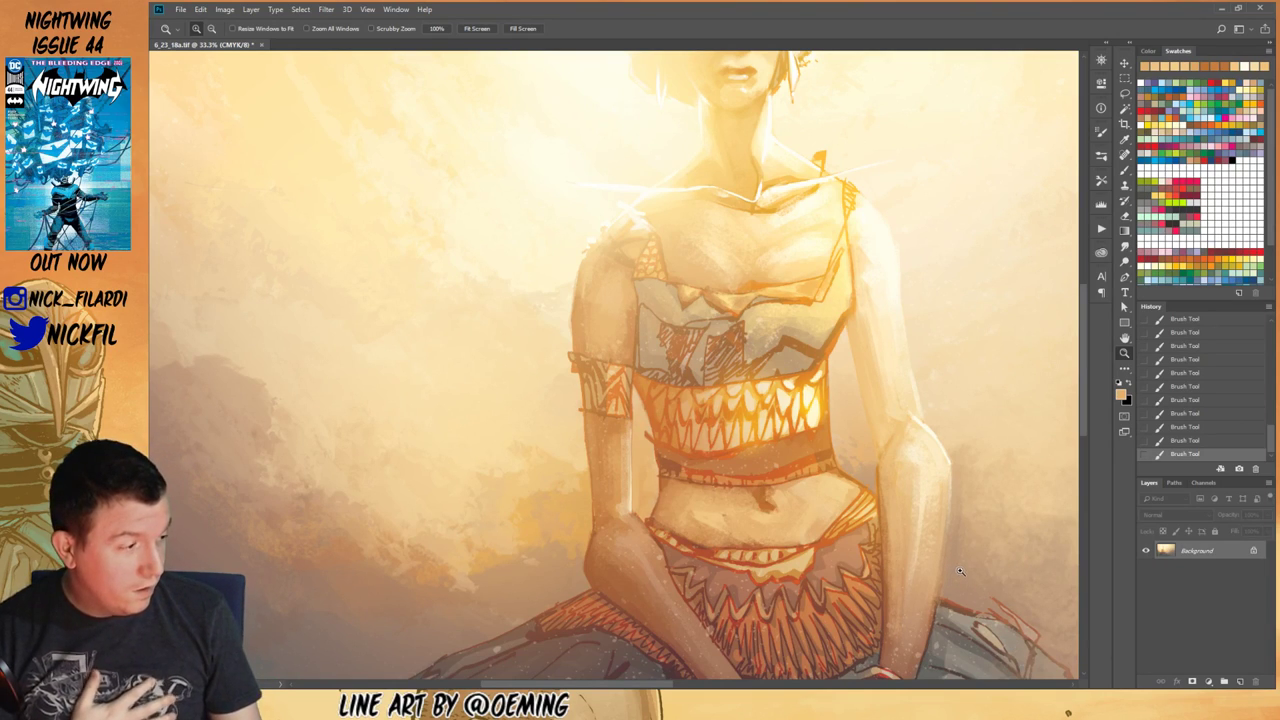
{"action": "left_click", "coordinate": [1124, 172]}
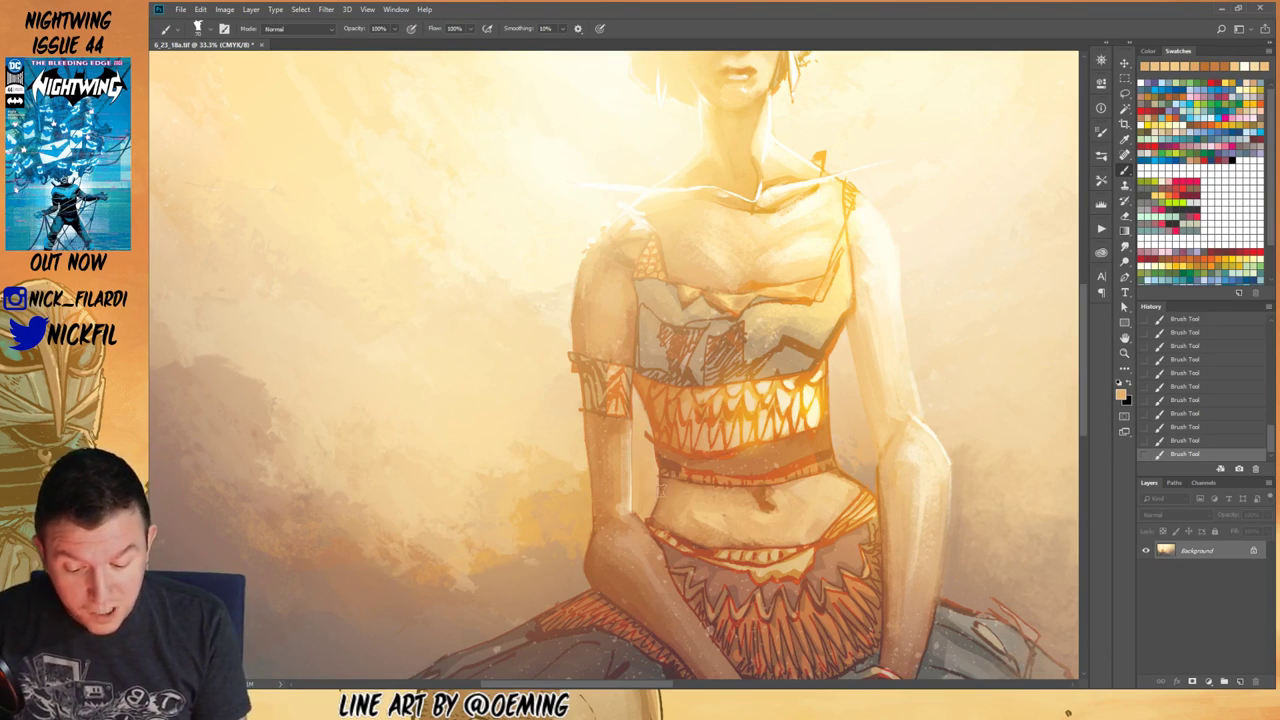
{"action": "left_click", "coordinate": [663, 501], "text": "alt"}
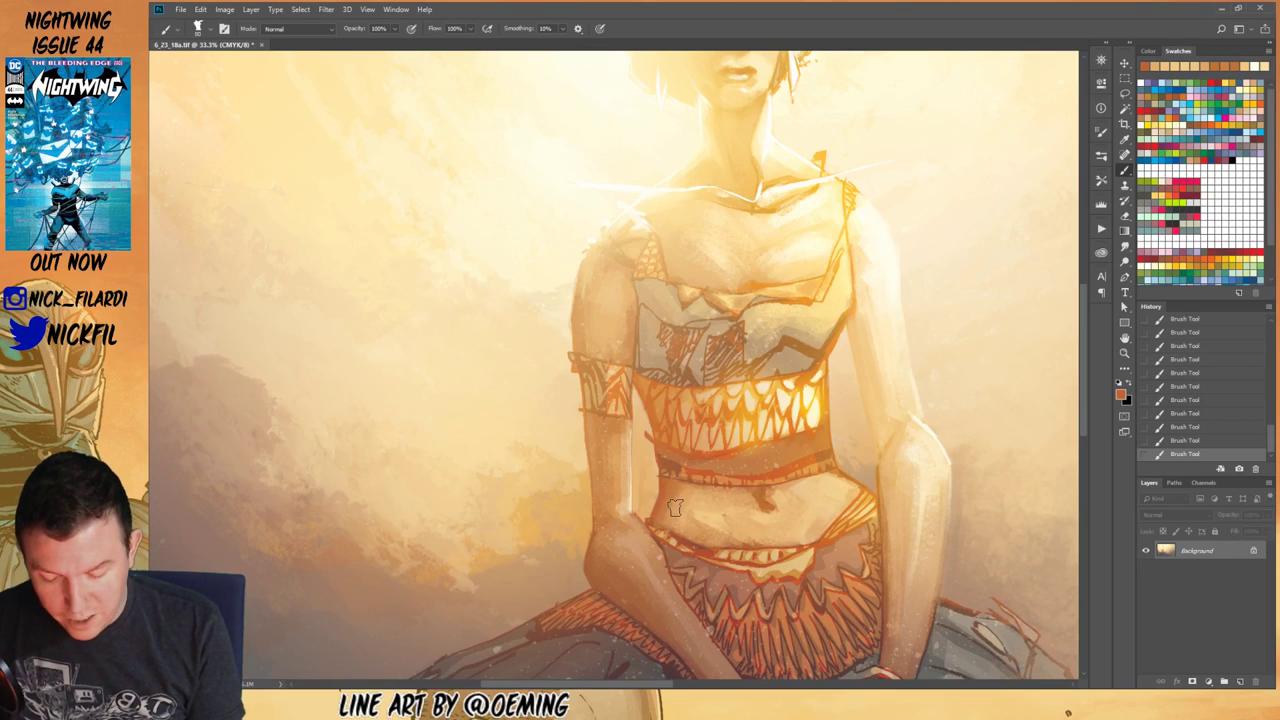
{"action": "left_click", "coordinate": [678, 522], "text": "alt"}
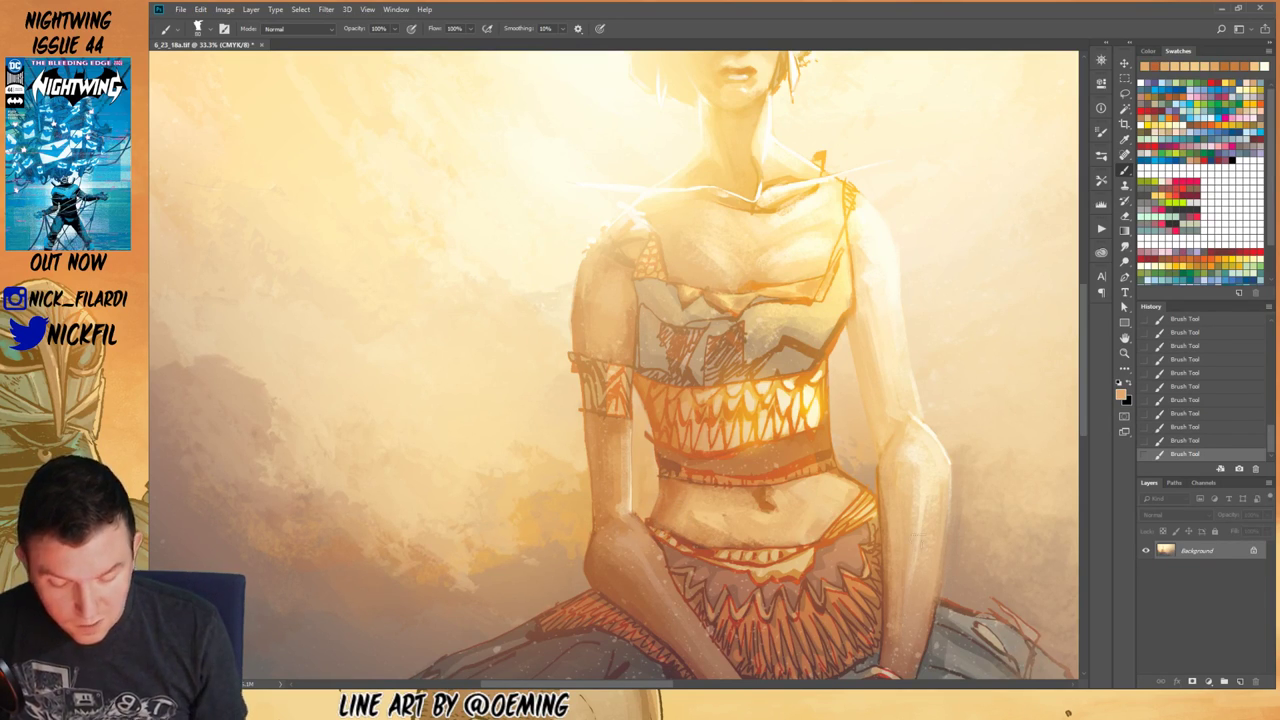
Step: Examine the whole painting at 12.5% zoom to judge the figure against the background
{"action": "left_click", "coordinate": [1124, 354]}
{"action": "left_click", "coordinate": [818, 540], "text": "alt"}
{"action": "left_click", "coordinate": [818, 540], "text": "alt"}
{"action": "left_click", "coordinate": [818, 540], "text": "alt"}
{"action": "left_click", "coordinate": [1124, 338]}
{"action": "left_click_drag", "start_coordinate": [886, 540], "coordinate": [708, 463]}
{"action": "left_click_drag", "start_coordinate": [926, 514], "coordinate": [818, 511]}
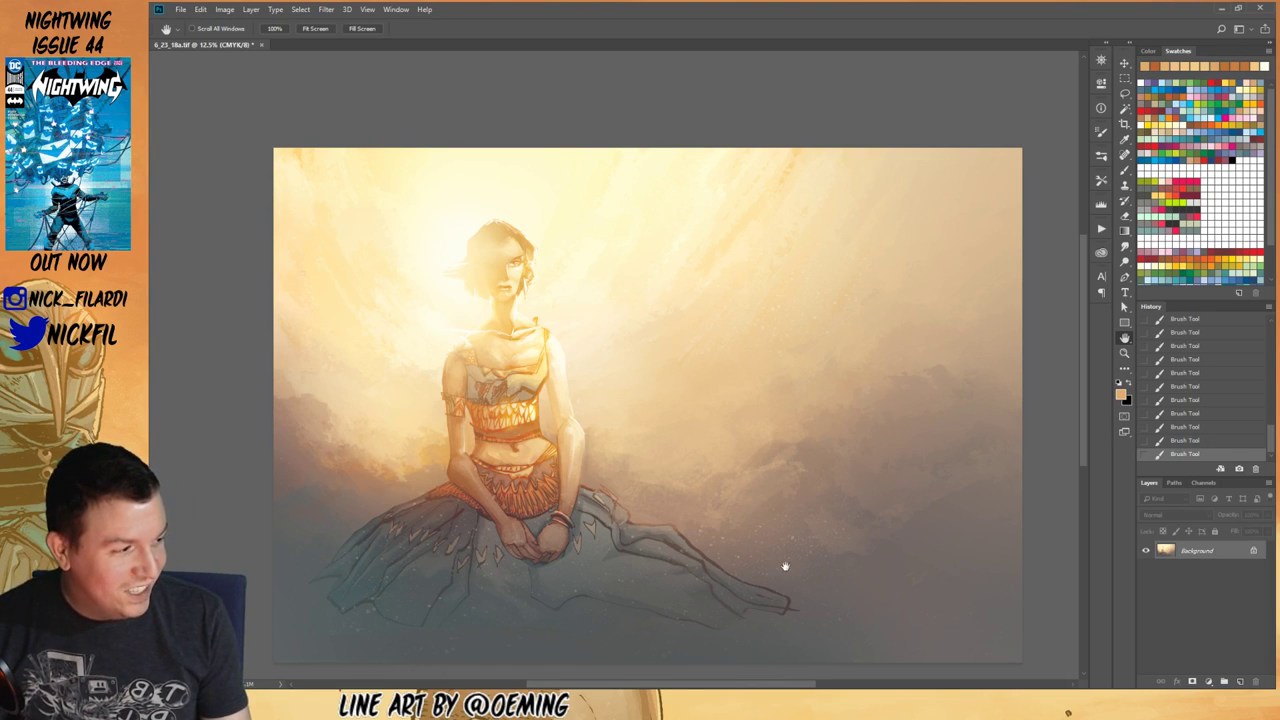
{"action": "left_click_drag", "start_coordinate": [618, 510], "coordinate": [770, 536]}
Step: Brighten the midriff around the navel with sampled cream and light peach tones
{"action": "left_click", "coordinate": [1124, 355]}
{"action": "left_click", "coordinate": [648, 550]}
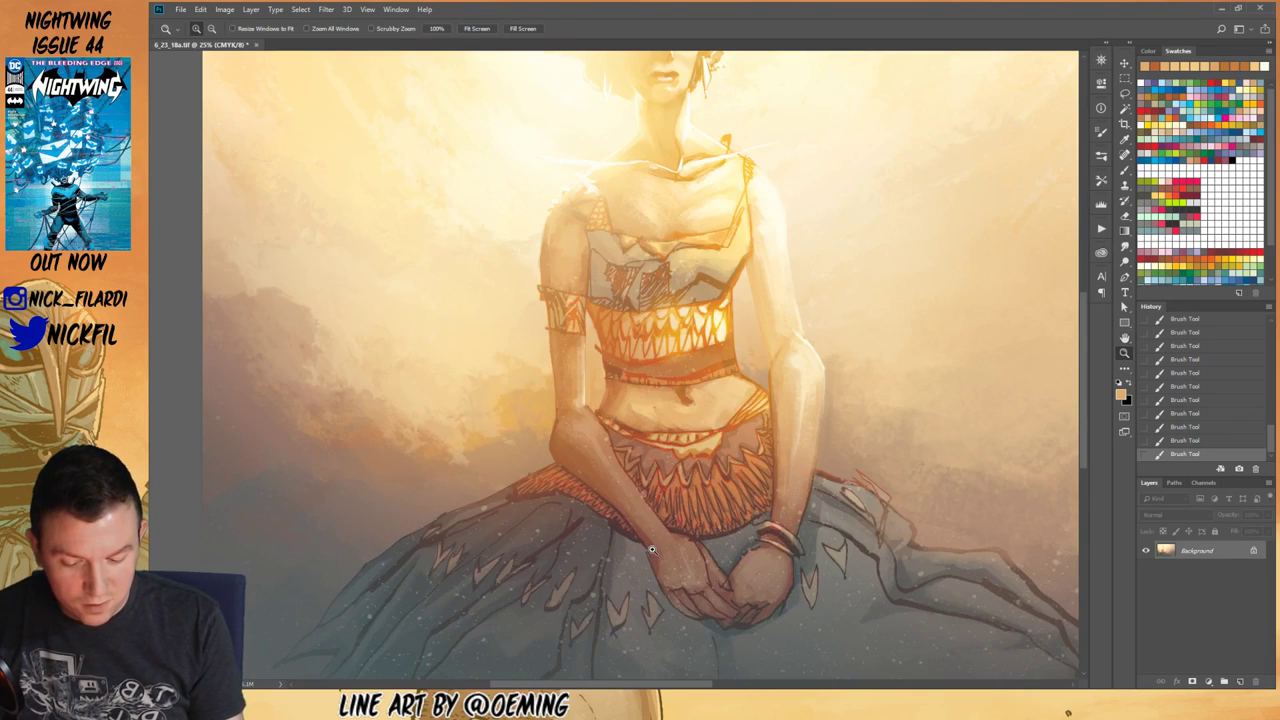
{"action": "left_click", "coordinate": [1125, 338]}
{"action": "left_click_drag", "start_coordinate": [712, 427], "coordinate": [720, 528]}
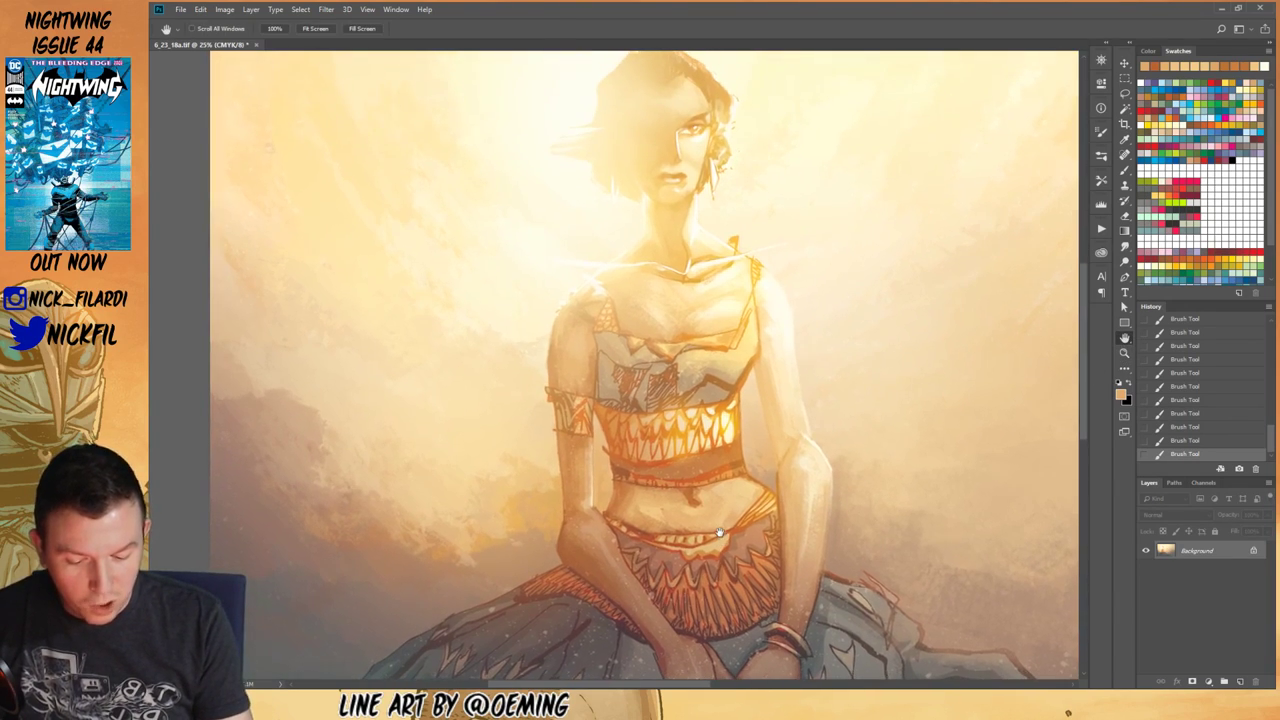
{"action": "left_click", "coordinate": [1124, 170]}
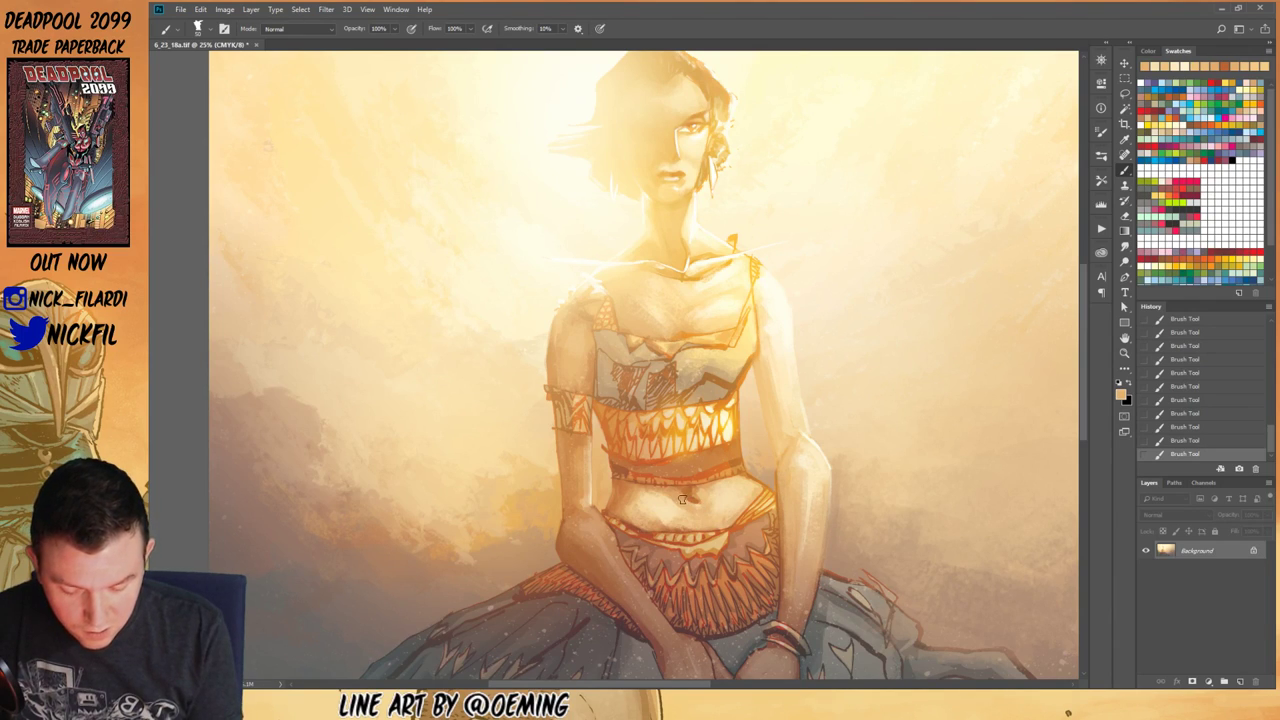
{"action": "left_click", "coordinate": [668, 514], "text": "alt"}
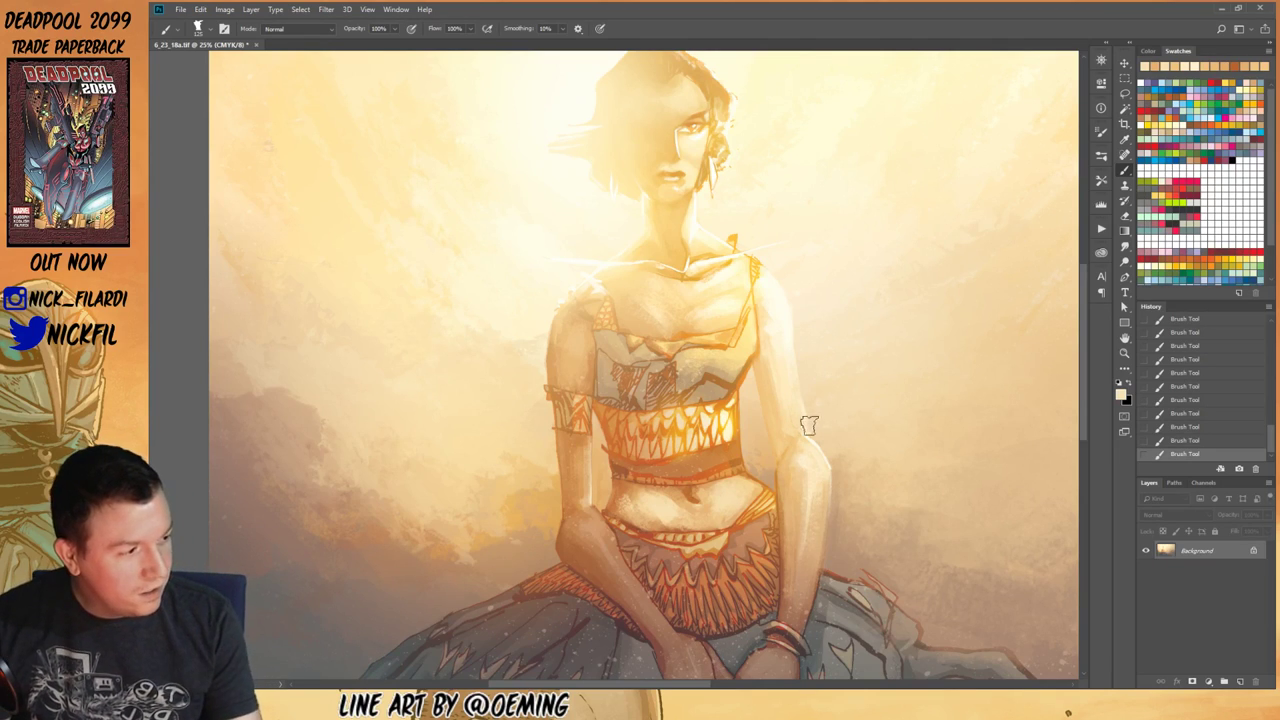
Step: Lasso a small area of the top's patterned band and rework its linework with a sampled orange-brown brush at 50% opacity
{"action": "left_click", "coordinate": [1124, 352]}
{"action": "left_click", "coordinate": [738, 532], "text": "alt"}
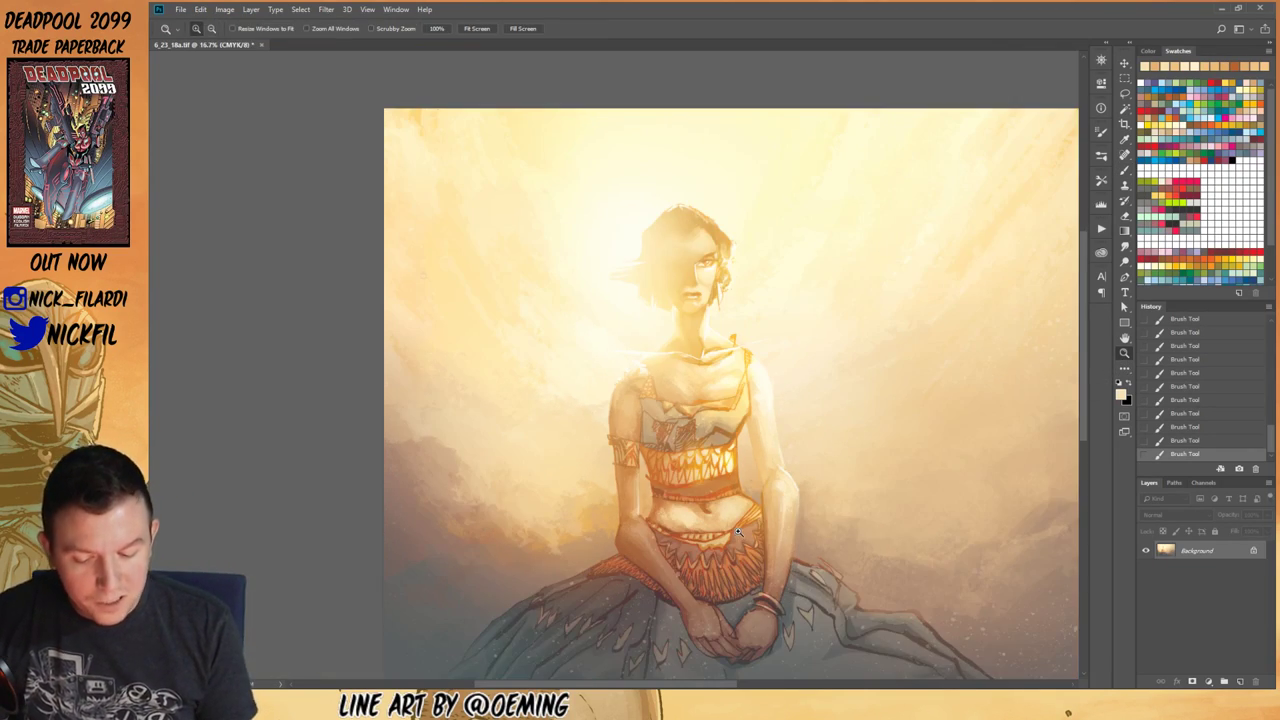
{"action": "left_click", "coordinate": [1124, 338]}
{"action": "mouse_move", "coordinate": [814, 610]}
{"action": "left_mouse_down"}
{"action": "mouse_move", "coordinate": [791, 601]}
{"action": "mouse_move", "coordinate": [804, 516]}
{"action": "mouse_move", "coordinate": [797, 568]}
{"action": "left_mouse_up"}
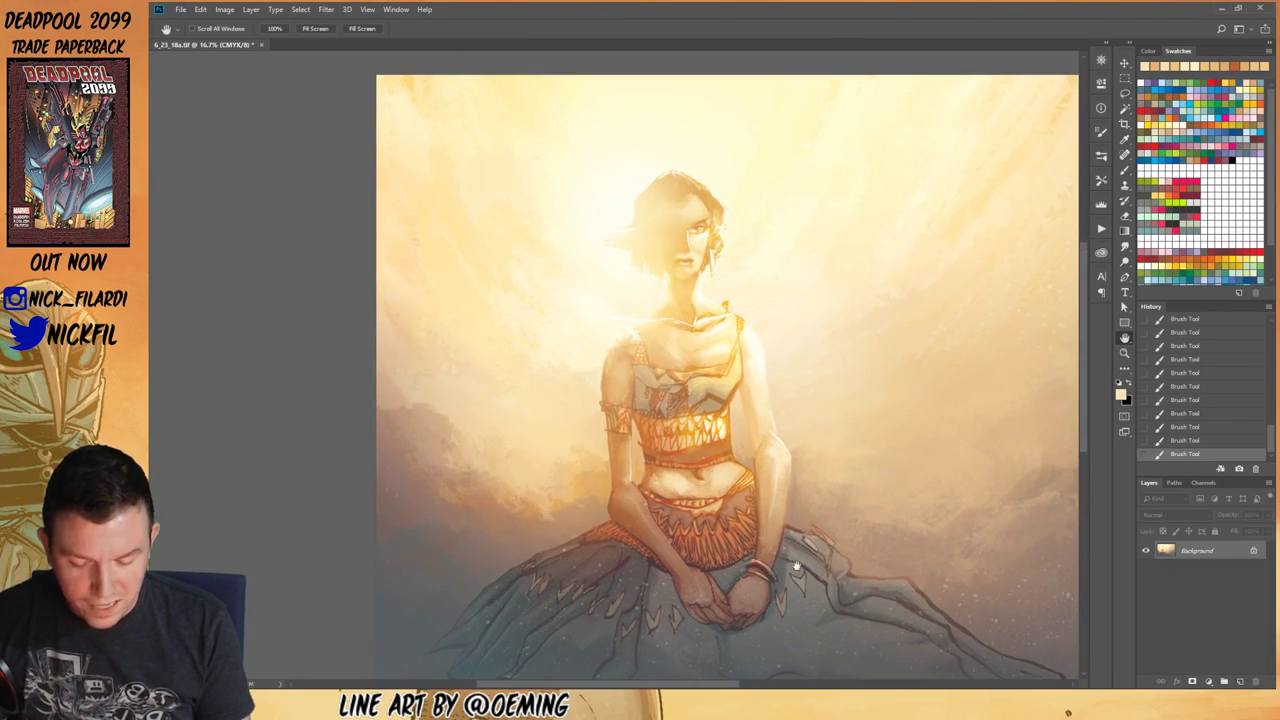
{"action": "left_click", "coordinate": [1124, 354]}
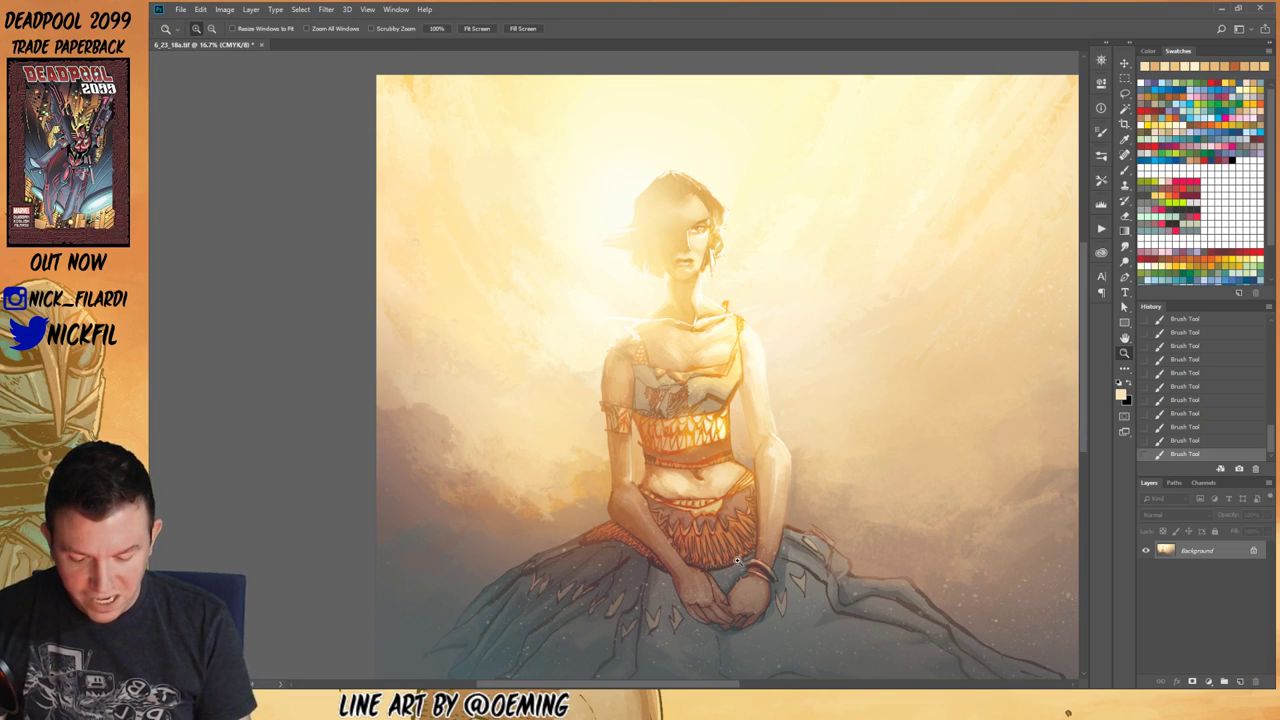
{"action": "left_click_drag", "start_coordinate": [671, 401], "coordinate": [778, 508]}
{"action": "key", "text": "l"}
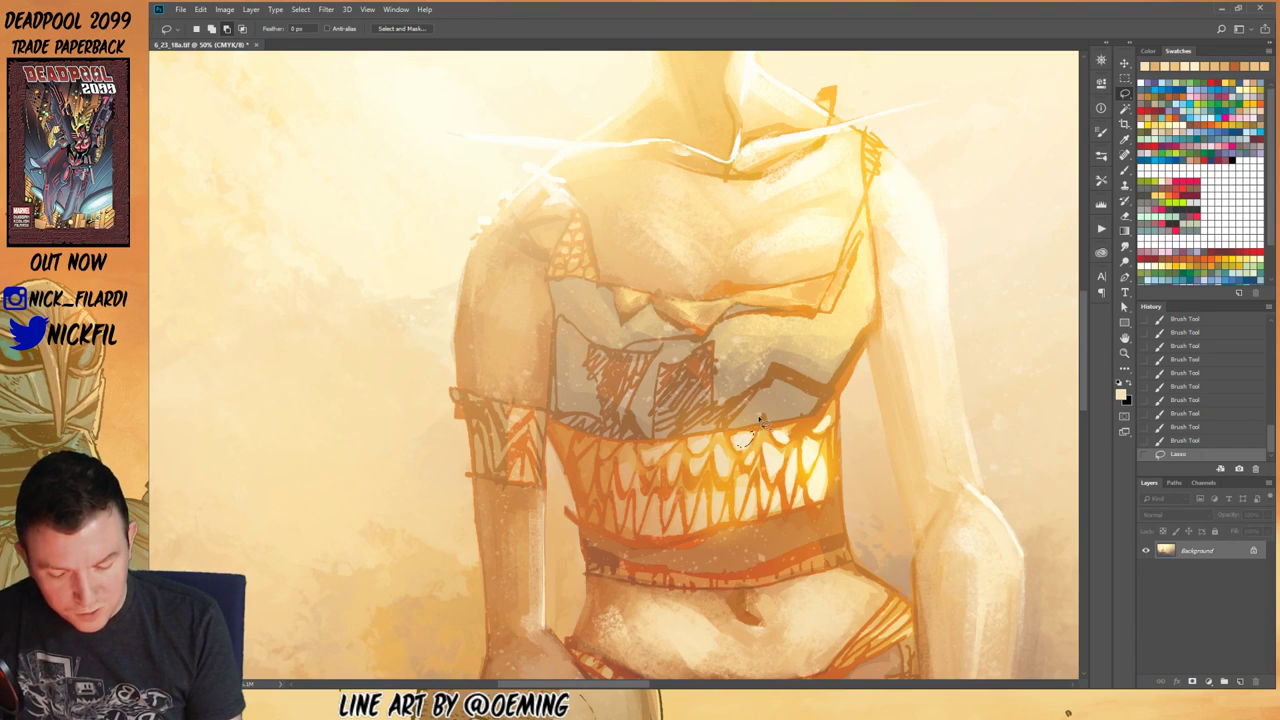
{"action": "left_click", "coordinate": [1124, 172]}
{"action": "left_click", "coordinate": [735, 449], "text": "alt"}
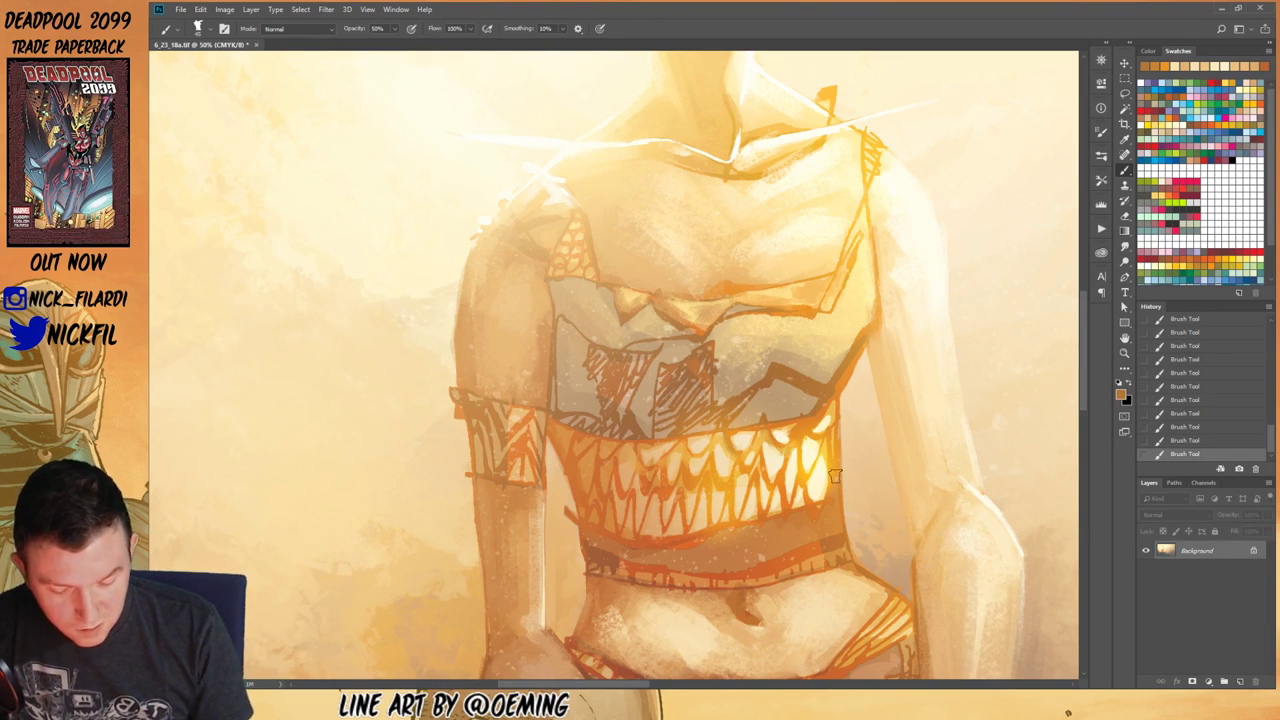
Step: Brush sampled warm orange over the top's patterned band with a larger brush at 50% opacity
{"action": "left_click", "coordinate": [1124, 353]}
{"action": "left_click", "coordinate": [795, 535], "text": "alt"}
{"action": "left_click", "coordinate": [811, 573], "text": "alt"}
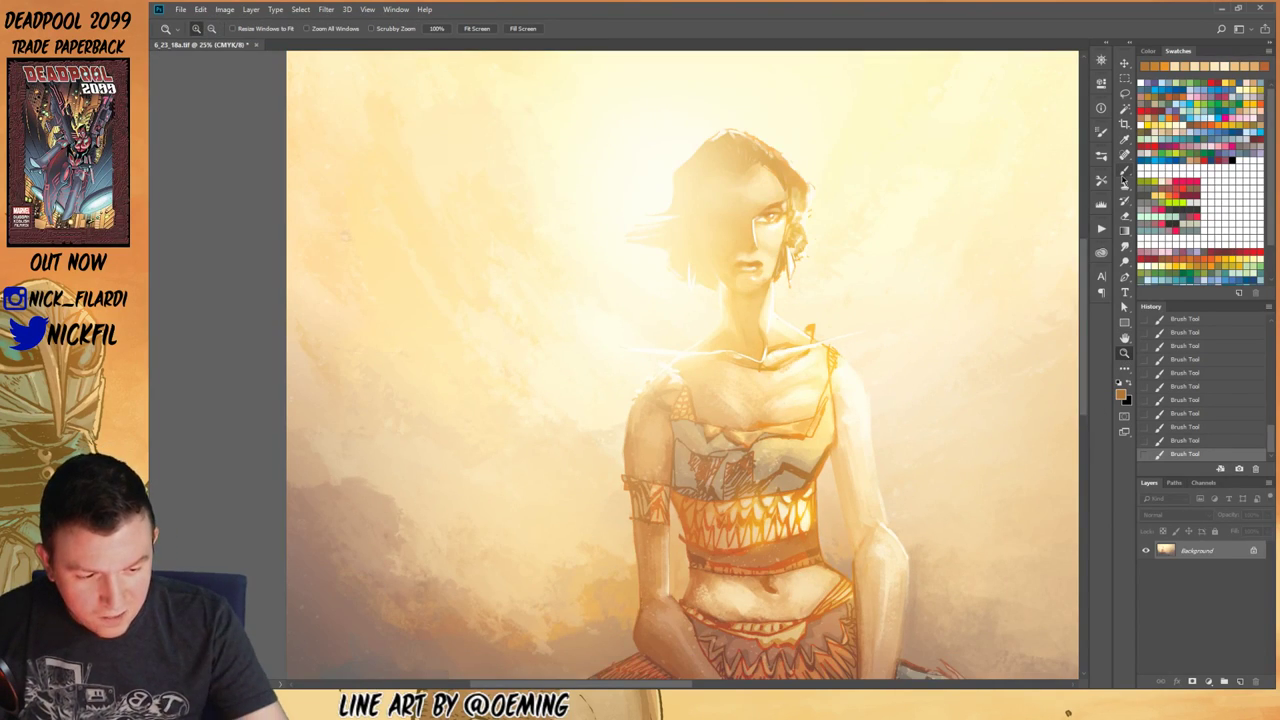
{"action": "left_click", "coordinate": [1124, 229]}
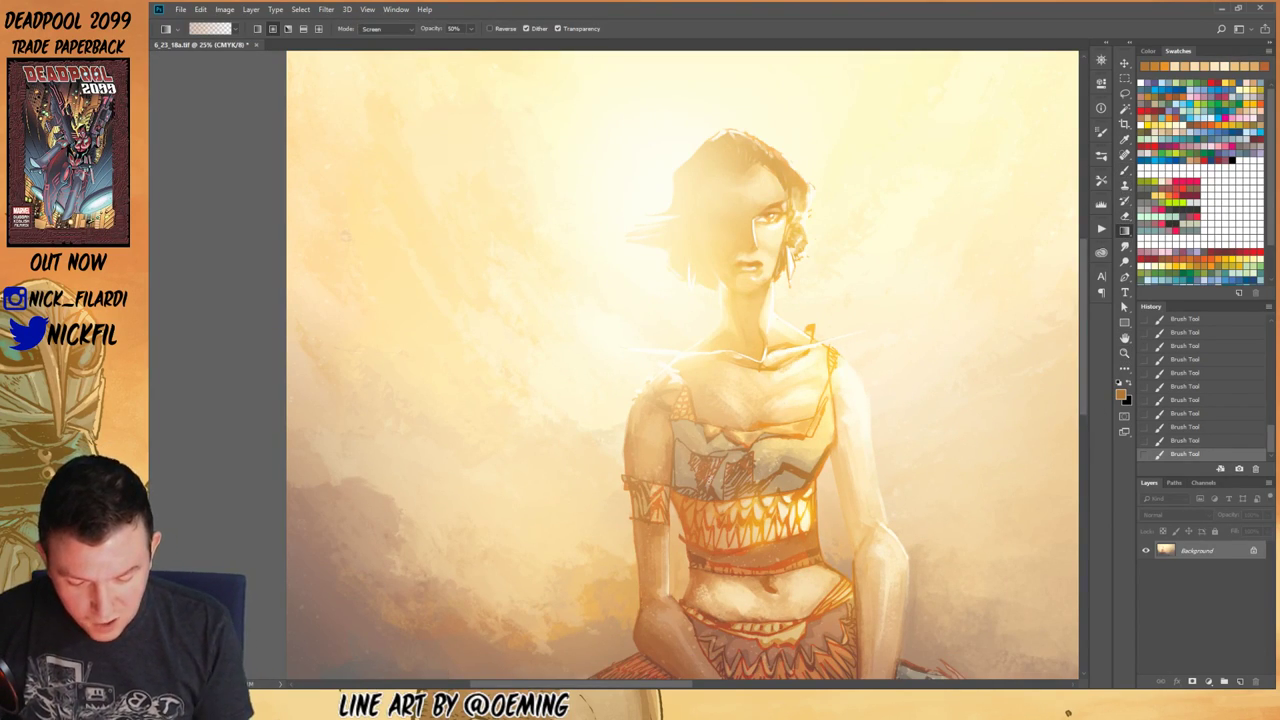
{"action": "left_click", "coordinate": [689, 519], "text": "alt"}
{"action": "key", "text": "]"}
{"action": "key", "text": "b"}
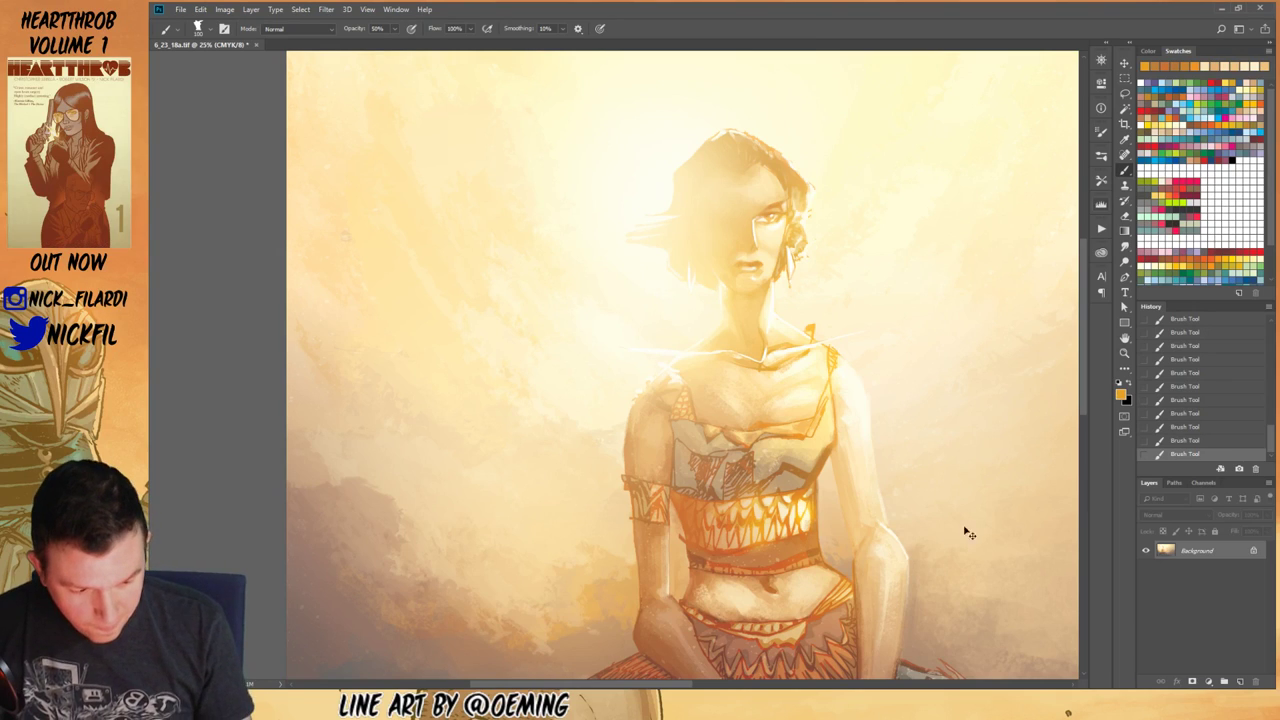
Step: Examine the full figure and spread skirt zoomed out to judge the overall lighting
{"action": "left_click", "coordinate": [1124, 354]}
{"action": "left_click", "coordinate": [840, 550], "text": "alt"}
{"action": "left_click", "coordinate": [1124, 338]}
{"action": "left_click_drag", "start_coordinate": [903, 585], "coordinate": [757, 497]}
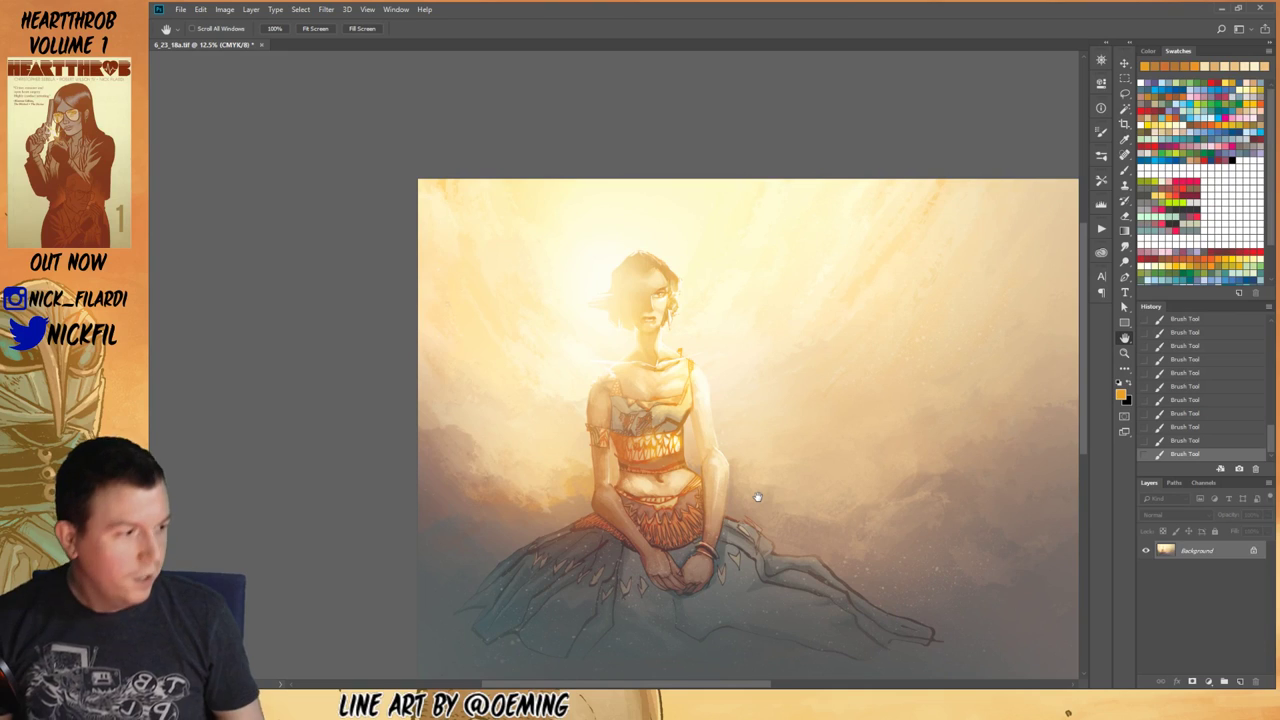
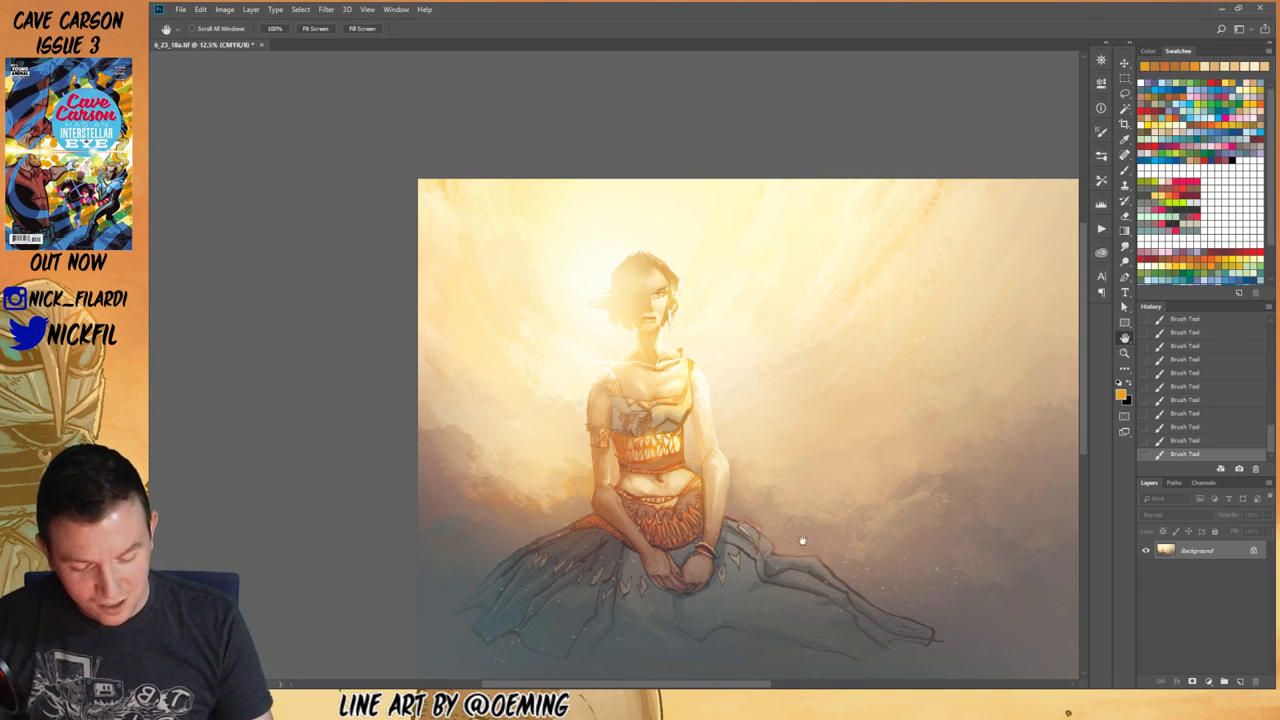
{"action": "left_click_drag", "start_coordinate": [800, 537], "coordinate": [808, 509]}
{"action": "left_click", "coordinate": [1125, 155]}
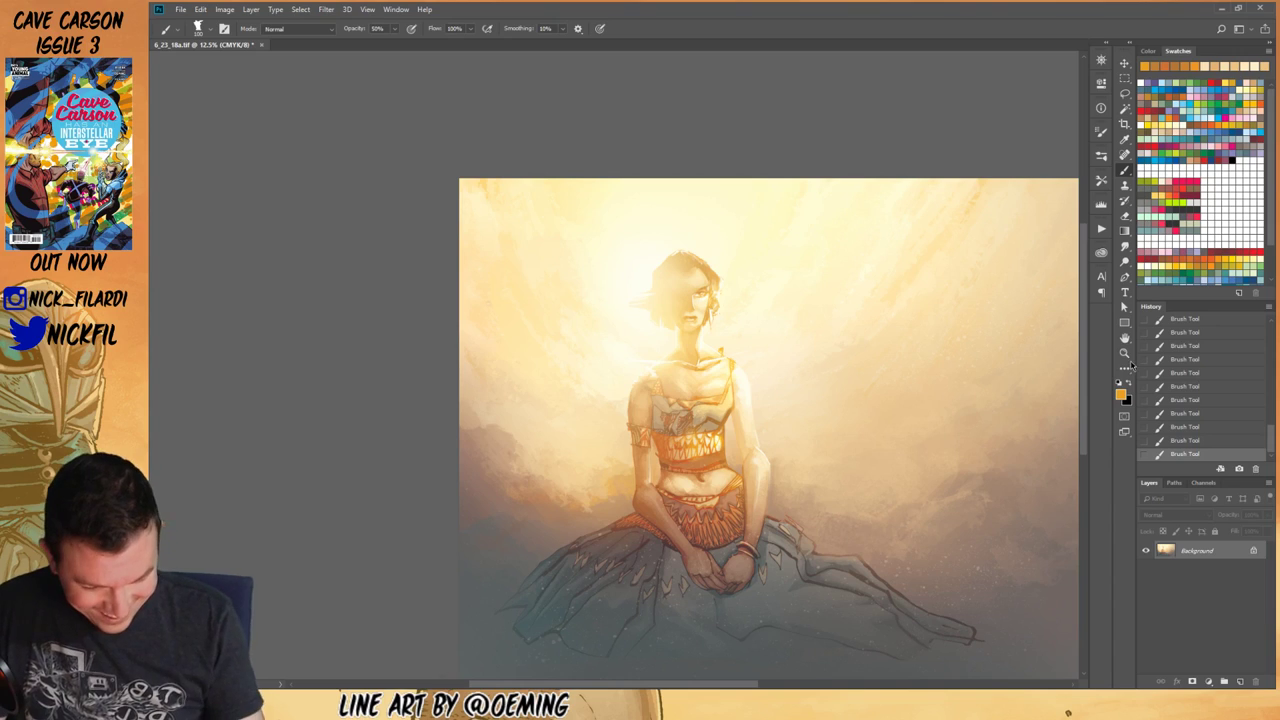
{"action": "left_click", "coordinate": [1124, 338]}
{"action": "left_click_drag", "start_coordinate": [759, 559], "coordinate": [771, 495]}
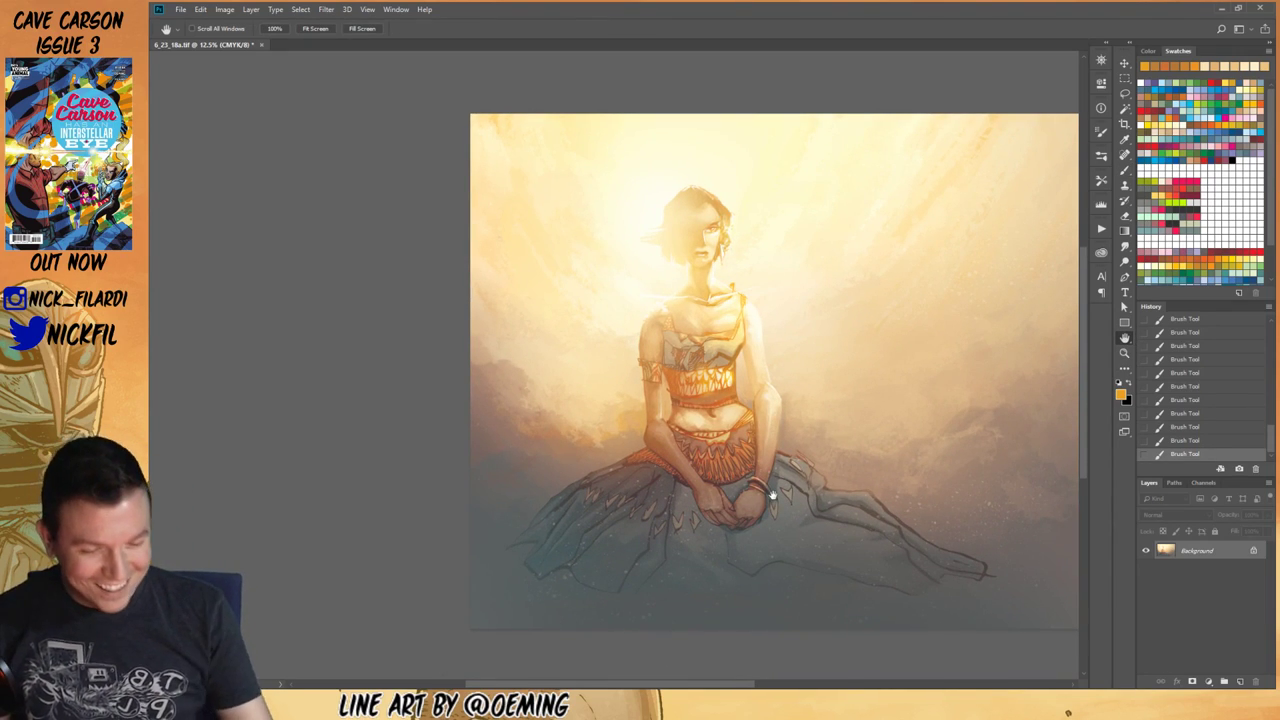
{"action": "left_click", "coordinate": [1124, 170]}
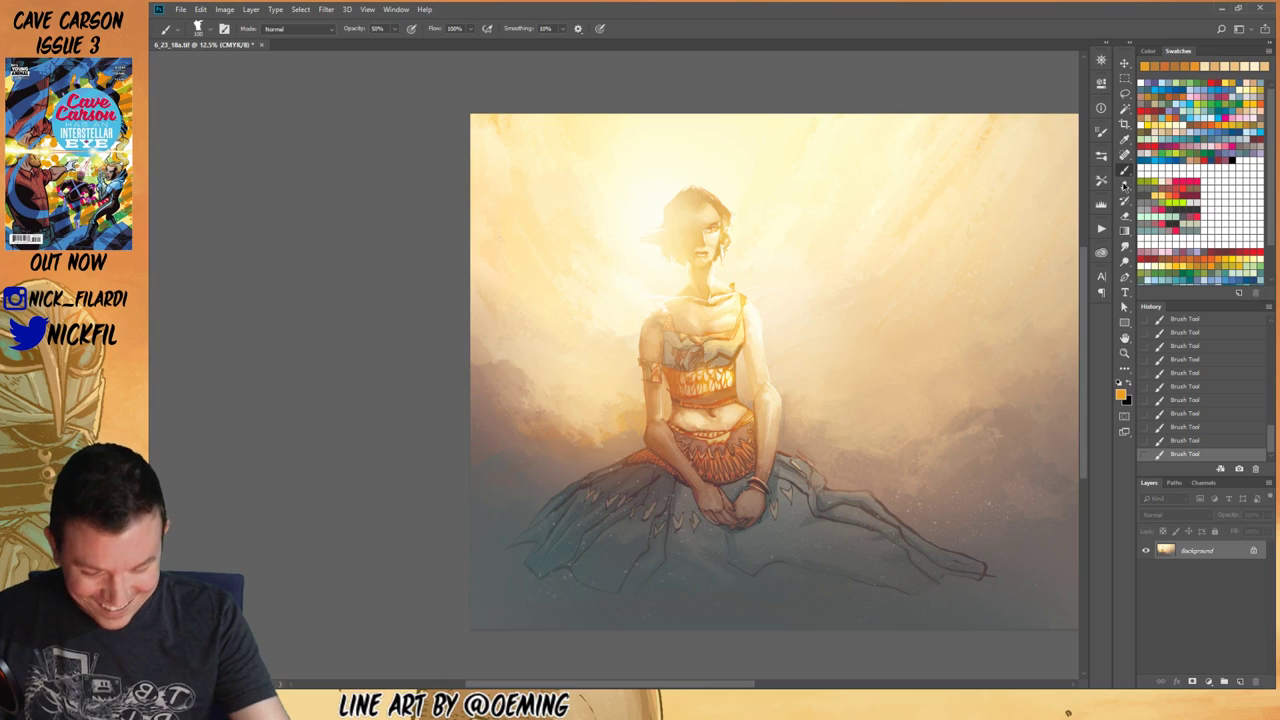
Step: Fill the small tooth shapes along the waistband with sampled pale cream, using the Pencil tool at 100% opacity
{"action": "left_click", "coordinate": [1124, 355]}
{"action": "left_click", "coordinate": [706, 461]}
{"action": "left_click", "coordinate": [706, 461]}
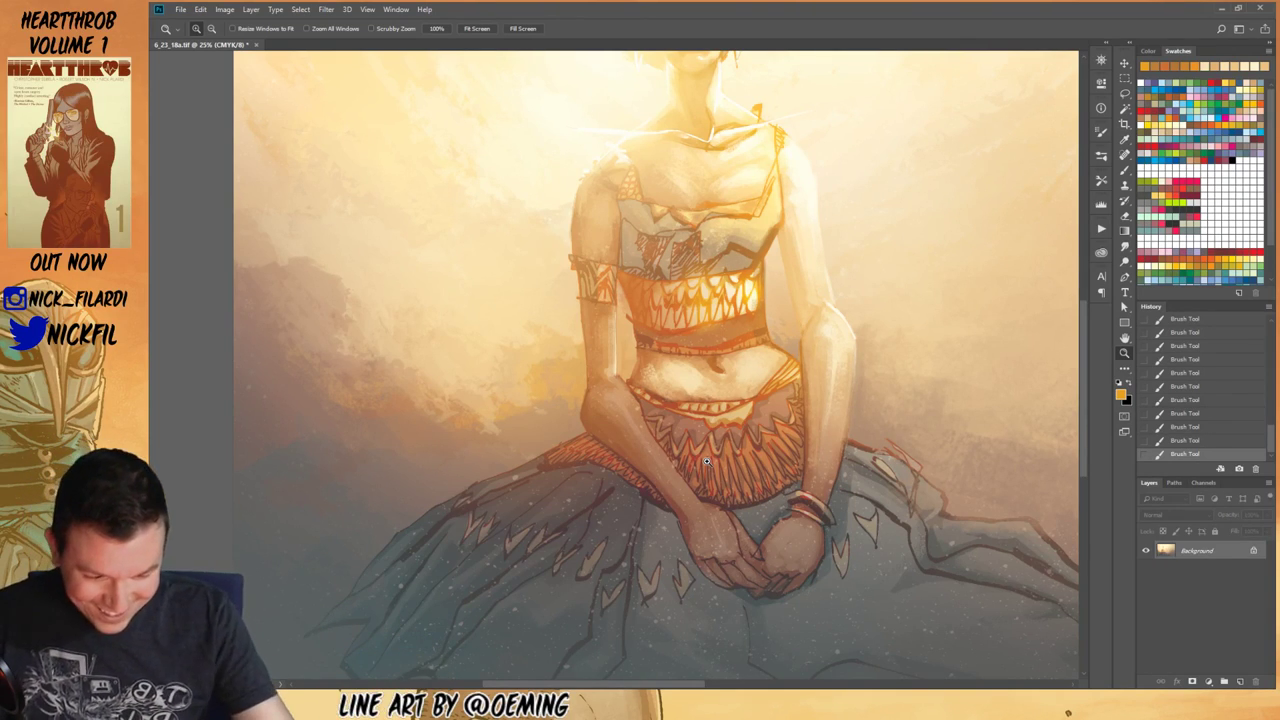
{"action": "left_click", "coordinate": [1124, 170]}
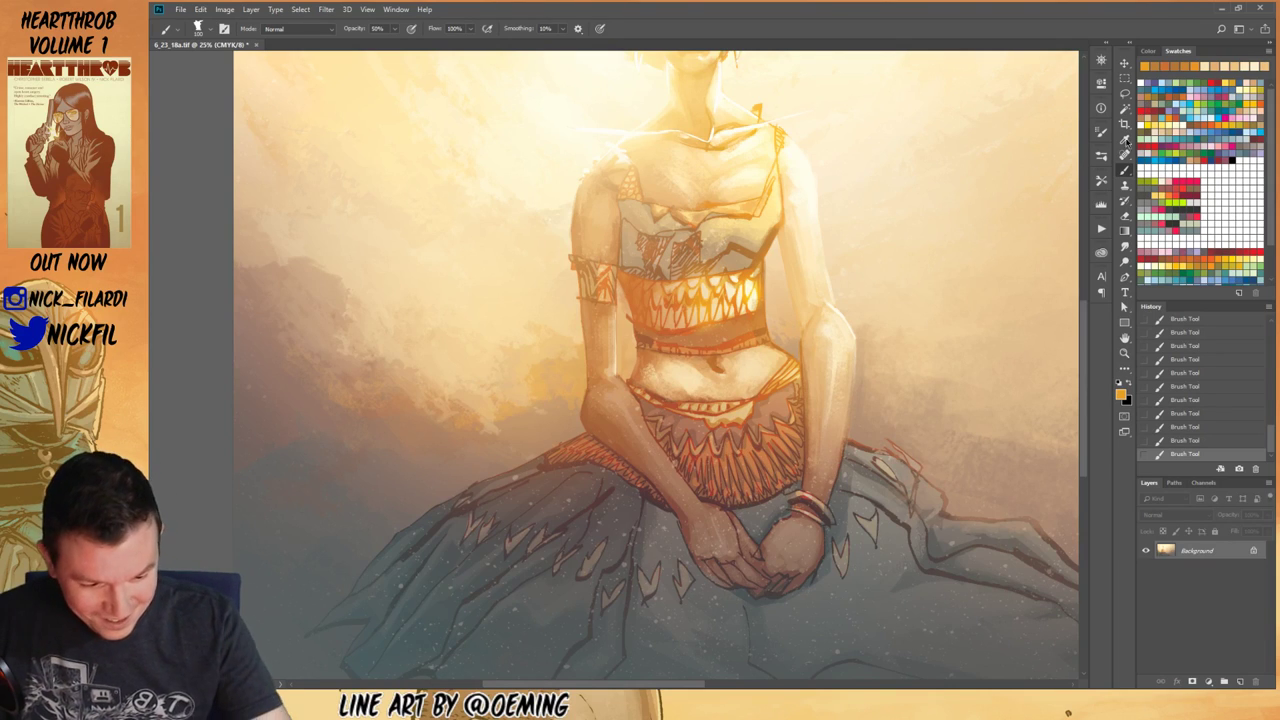
{"action": "left_click", "coordinate": [1125, 108]}
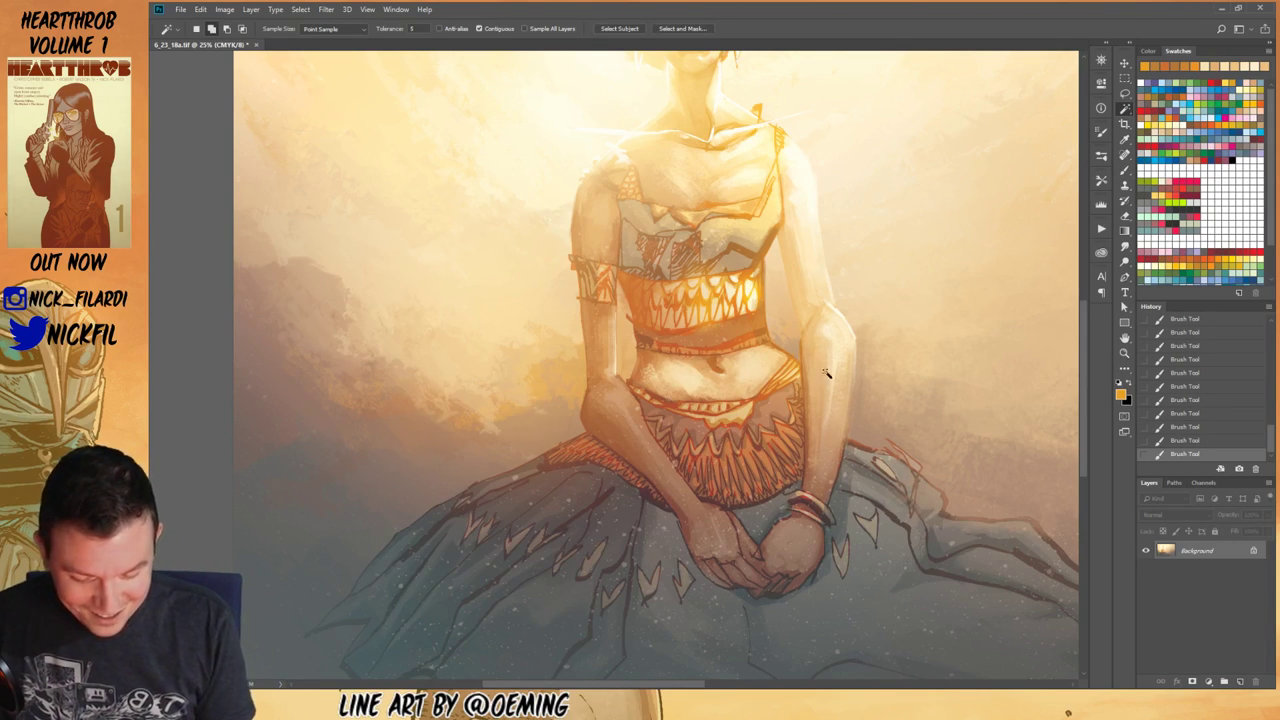
{"action": "left_click", "coordinate": [1124, 170]}
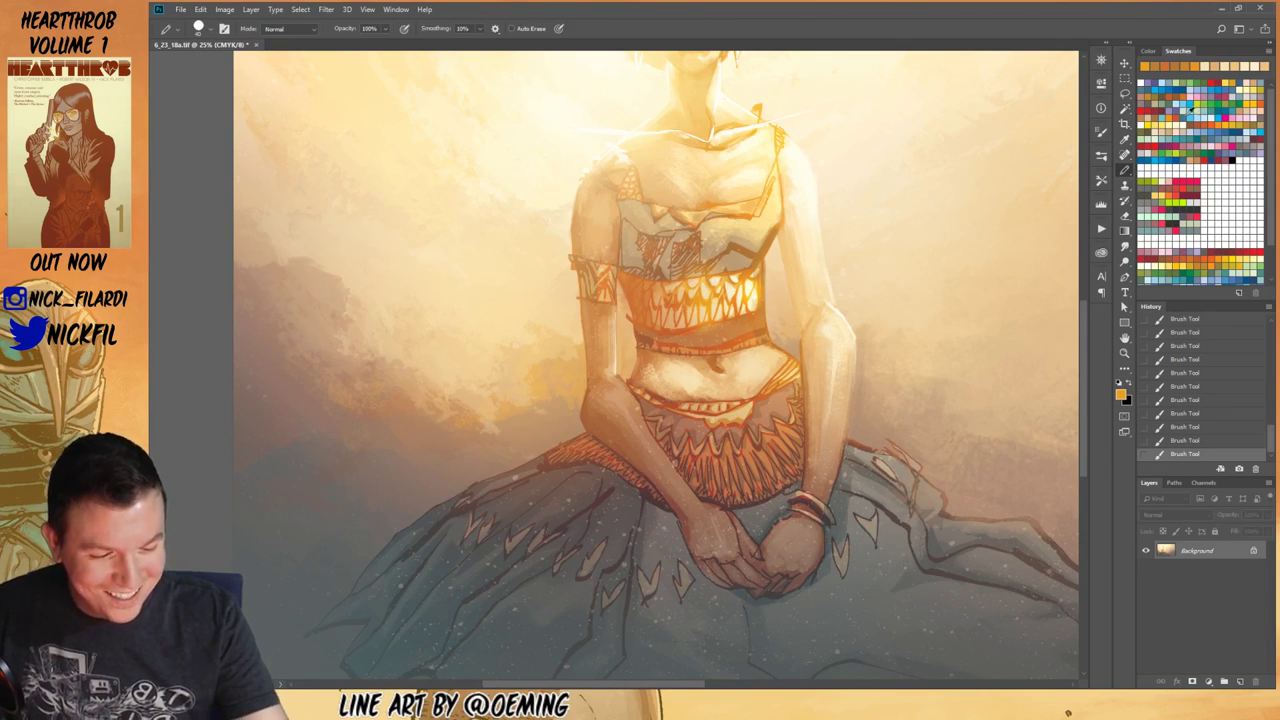
{"action": "left_click", "coordinate": [800, 372], "text": "alt"}
{"action": "mouse_move", "coordinate": [711, 405]}
{"action": "left_mouse_down"}
{"action": "mouse_move", "coordinate": [767, 392]}
{"action": "mouse_move", "coordinate": [691, 411]}
{"action": "left_mouse_up"}
{"action": "left_click", "coordinate": [727, 405]}
{"action": "left_click", "coordinate": [742, 401]}
{"action": "left_click", "coordinate": [703, 408]}
{"action": "left_click", "coordinate": [694, 407]}
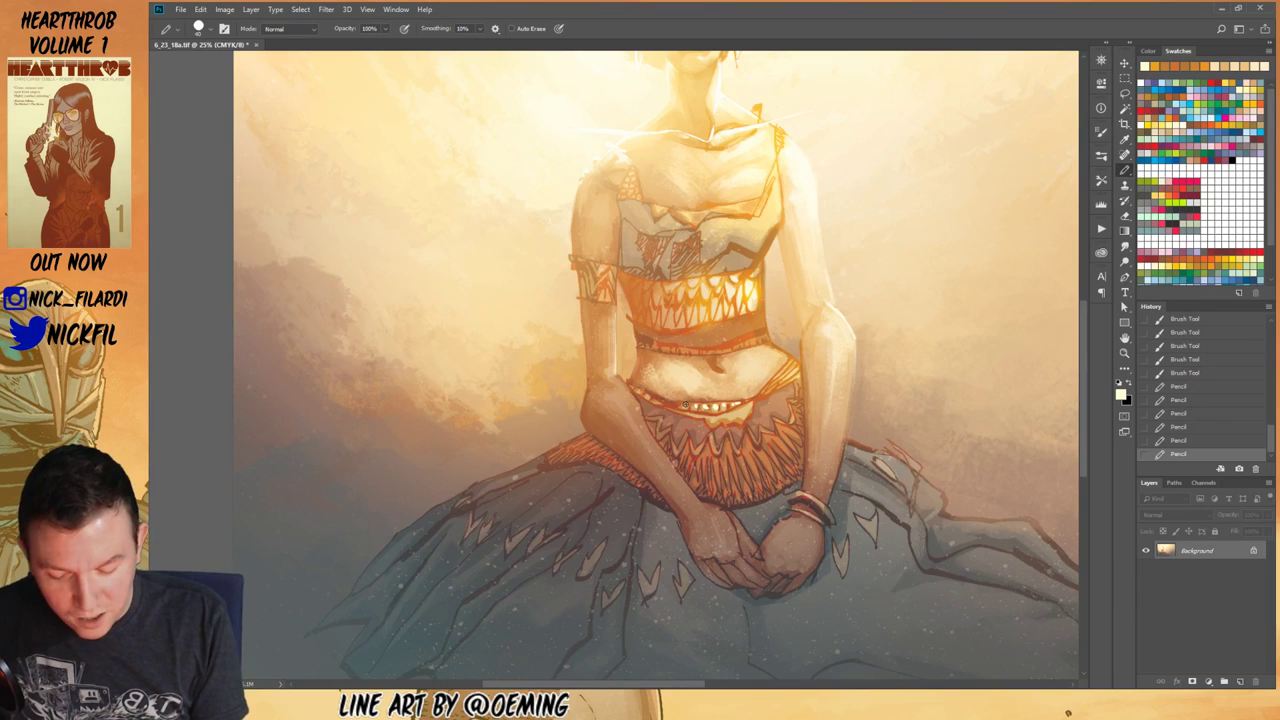
Step: Touch up the waistband teeth and add pale cream pencil highlights to the light panel just beneath them
{"action": "left_click", "coordinate": [708, 410]}
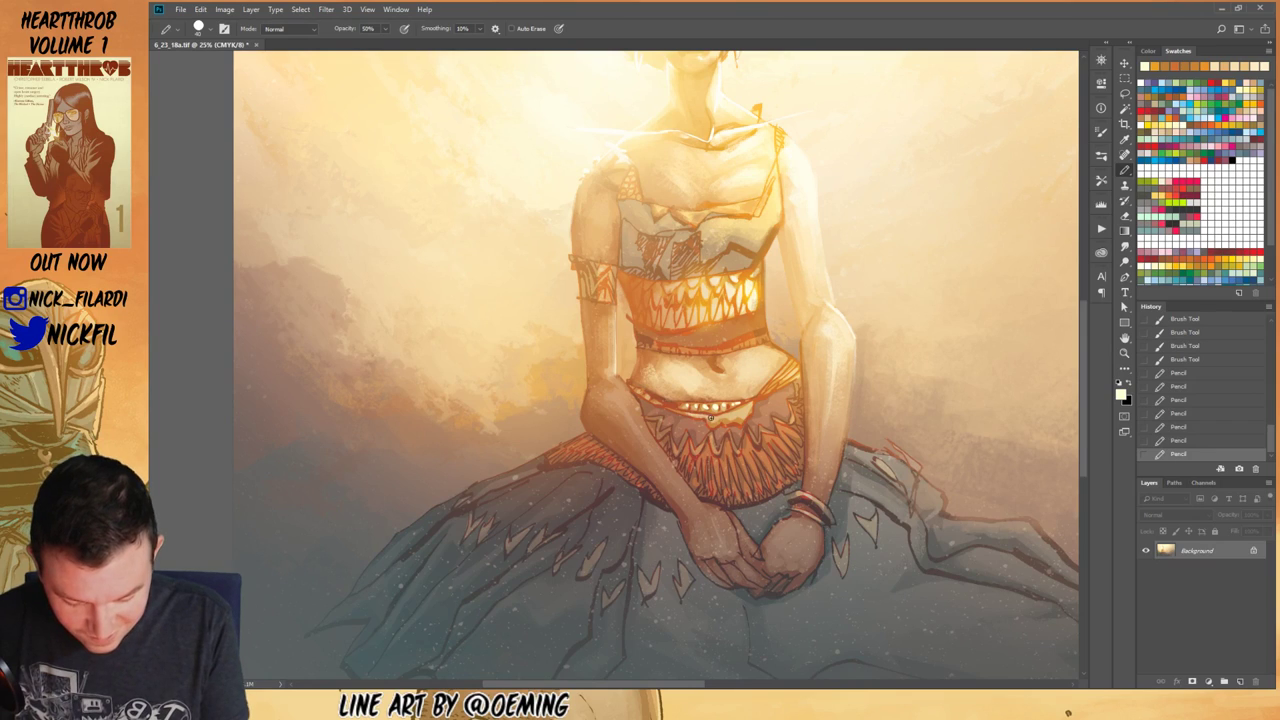
{"action": "left_click_drag", "start_coordinate": [710, 418], "coordinate": [750, 420]}
{"action": "left_click_drag", "start_coordinate": [752, 421], "coordinate": [763, 427]}
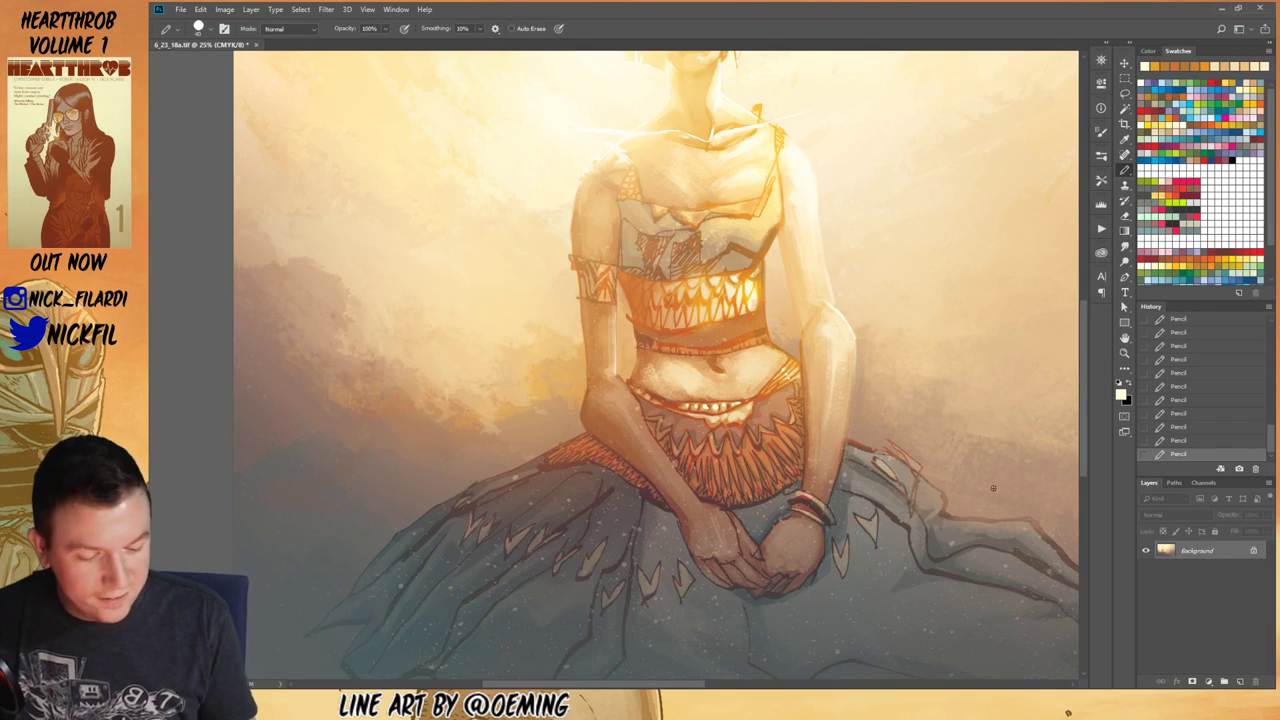
{"action": "left_click", "coordinate": [1124, 338]}
{"action": "mouse_move", "coordinate": [741, 520]}
{"action": "left_mouse_down"}
{"action": "mouse_move", "coordinate": [749, 420]}
{"action": "mouse_move", "coordinate": [777, 481]}
{"action": "mouse_move", "coordinate": [762, 505]}
{"action": "left_mouse_up"}
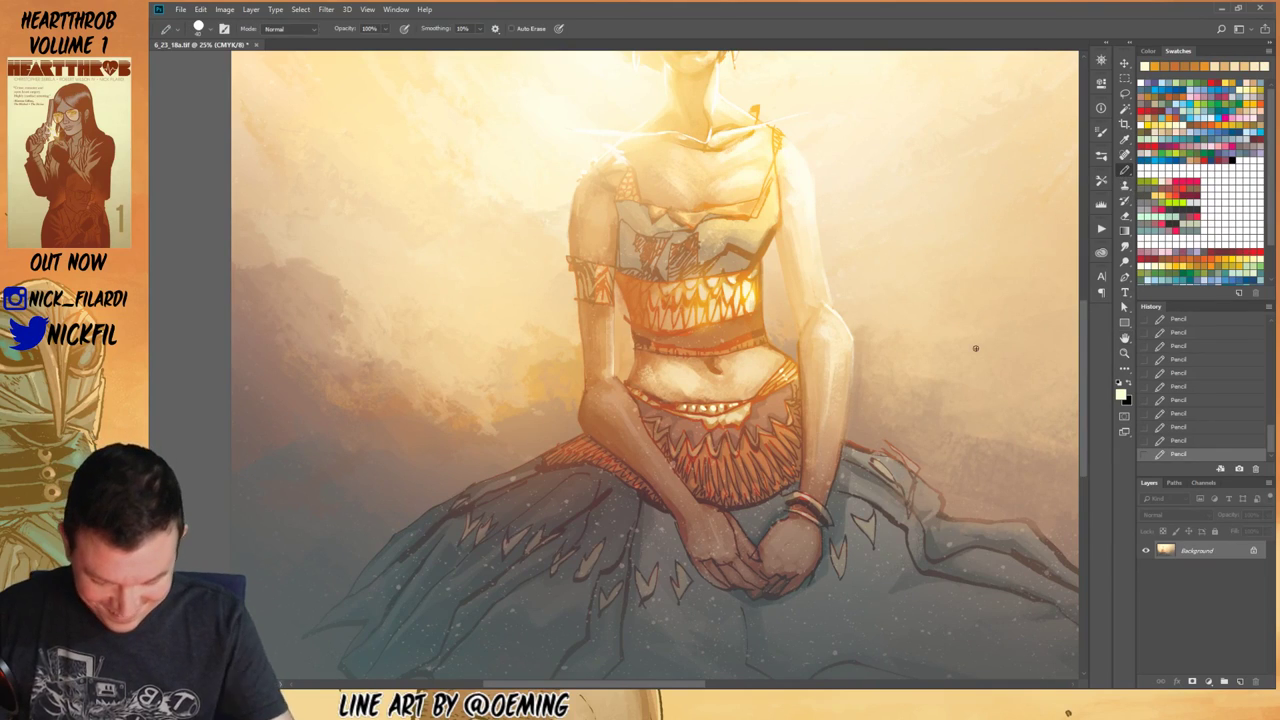
Step: Sample orange from the patterned skirt waistband and set the Pencil's blending mode to Screen
{"action": "left_click", "coordinate": [686, 442], "text": "alt"}
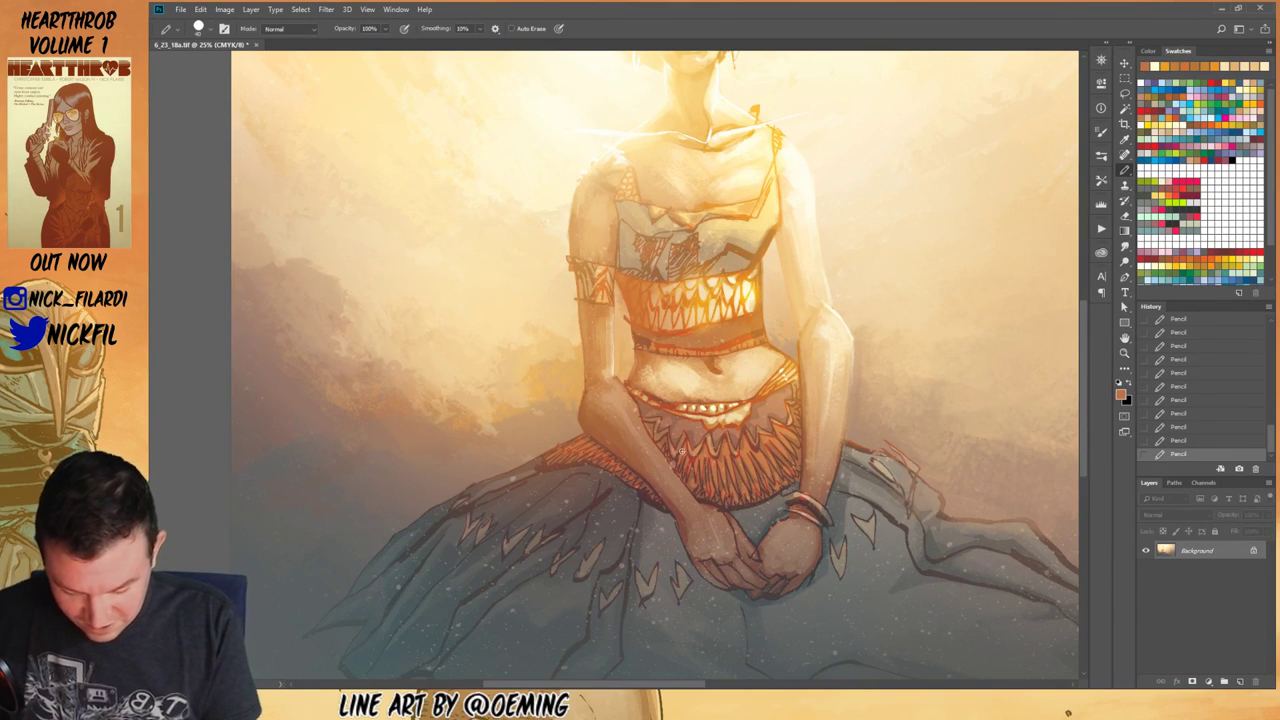
{"action": "left_click", "coordinate": [290, 28]}
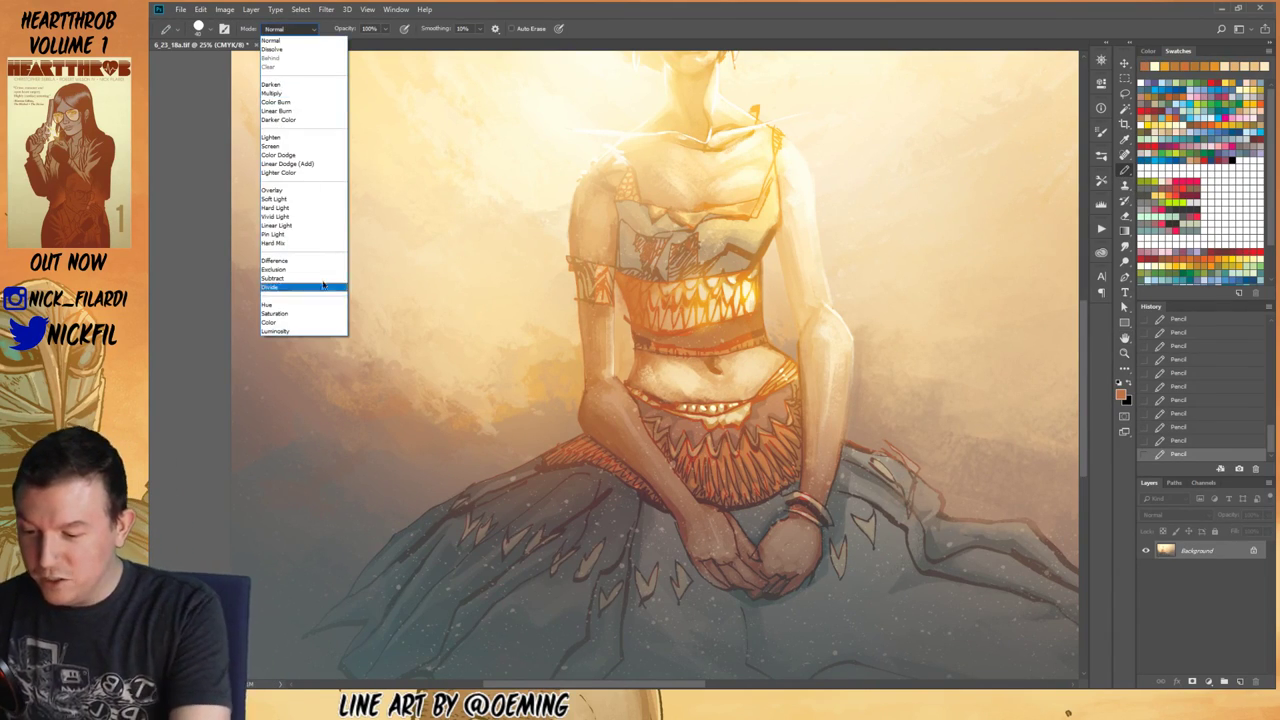
{"action": "left_click", "coordinate": [300, 147]}
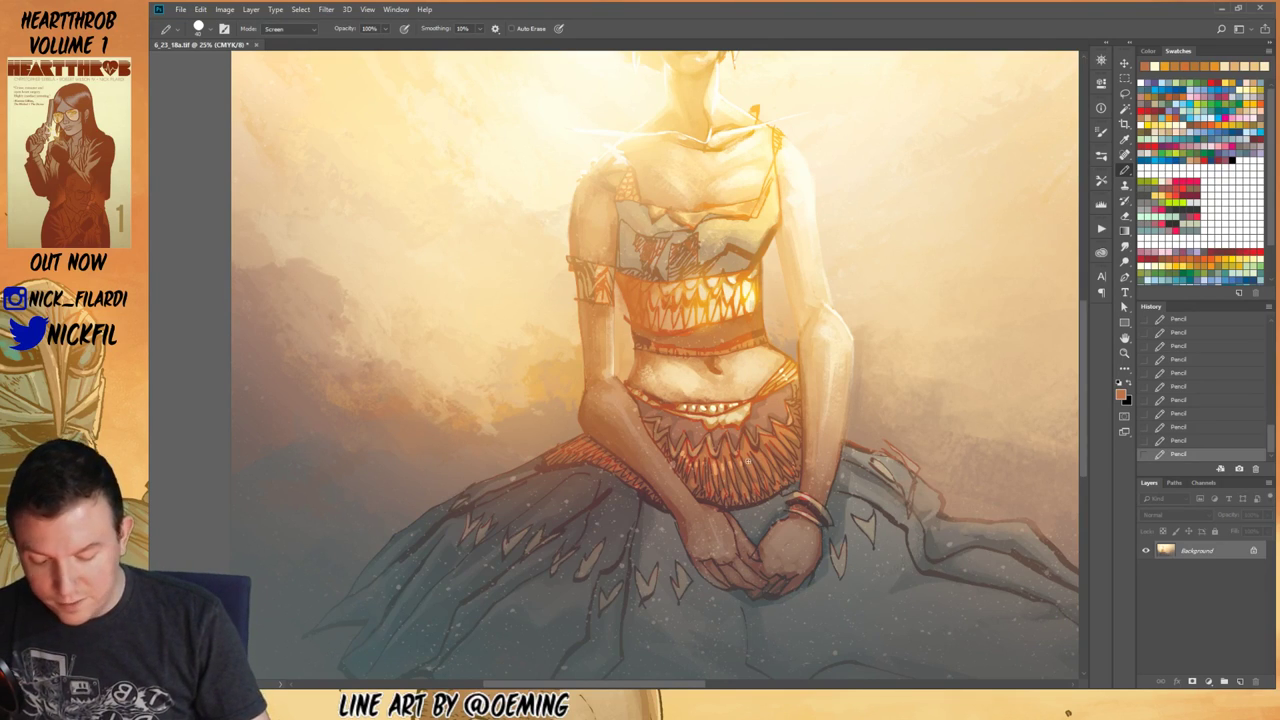
Step: Brush sampled orange over the skirt's jagged waist pattern with a textured regular brush at 100% opacity in Normal mode
{"action": "key", "text": "b"}
{"action": "left_click", "coordinate": [198, 28]}
{"action": "left_click", "coordinate": [276, 436]}
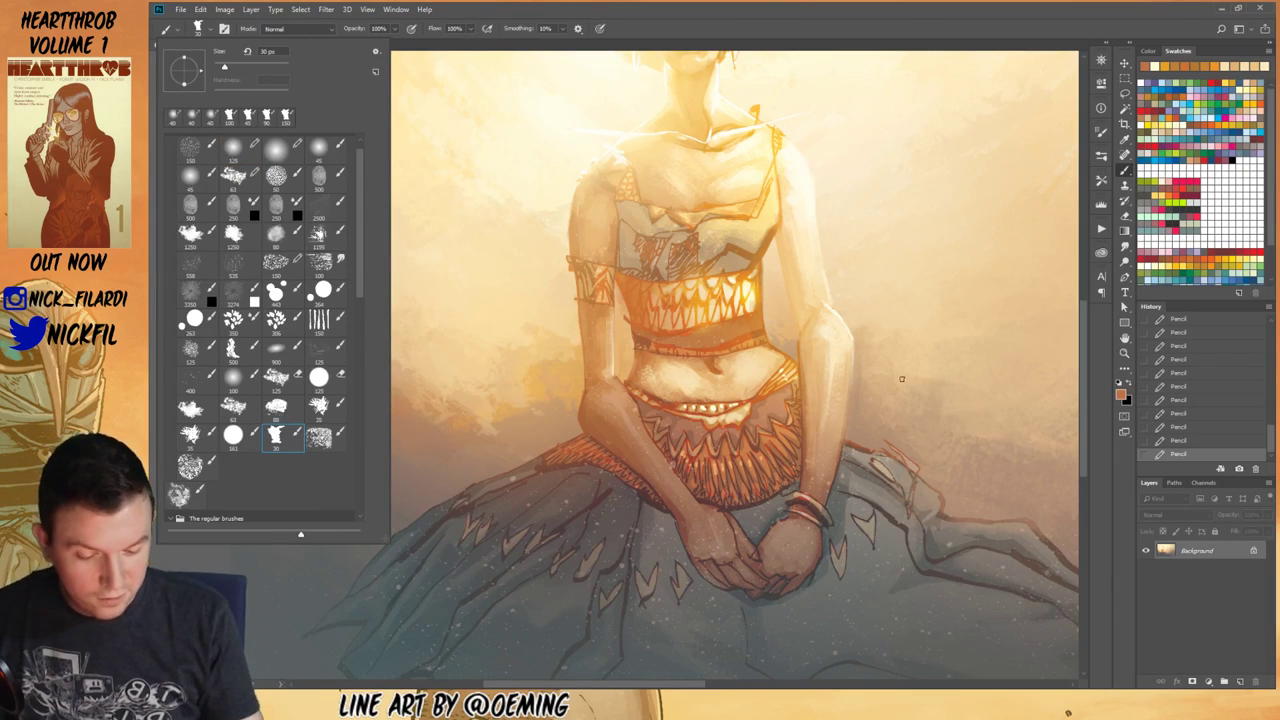
{"action": "left_click", "coordinate": [910, 413]}
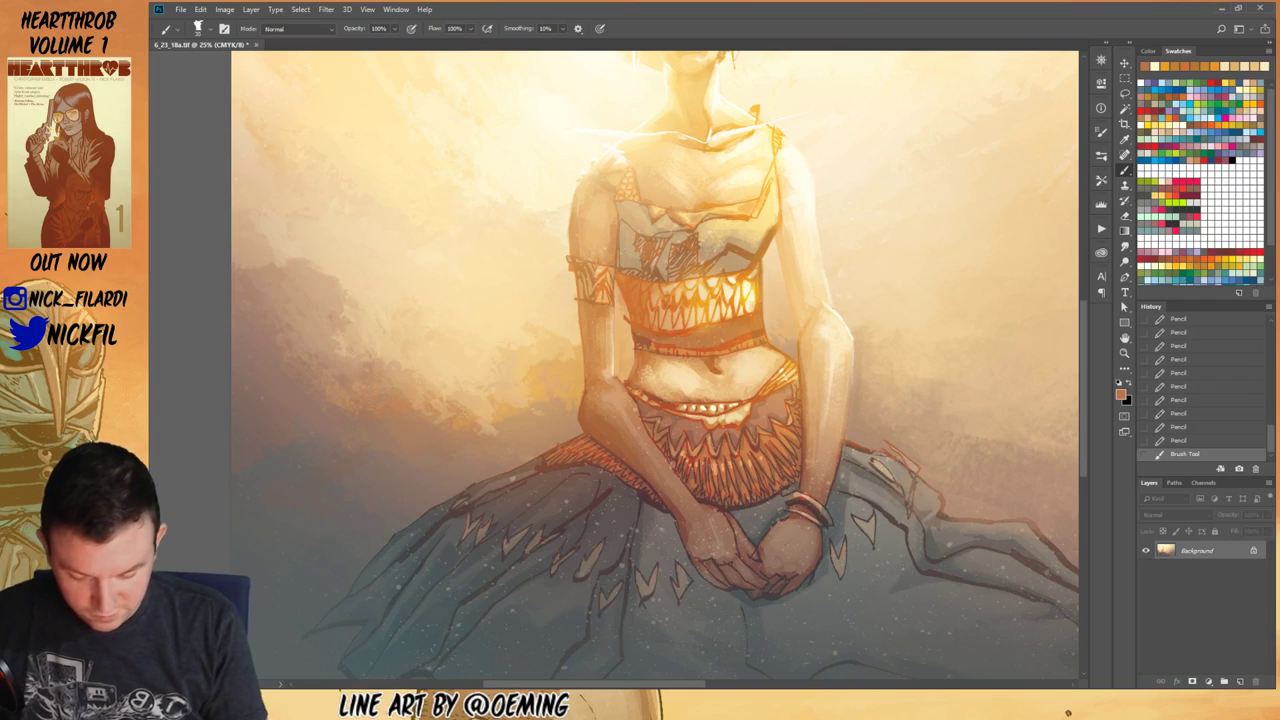
{"action": "mouse_move", "coordinate": [715, 472]}
{"action": "left_mouse_down"}
{"action": "mouse_move", "coordinate": [734, 484]}
{"action": "mouse_move", "coordinate": [714, 461]}
{"action": "mouse_move", "coordinate": [785, 427]}
{"action": "left_mouse_up"}
{"action": "key", "text": "ctrl+z"}
{"action": "left_click", "coordinate": [724, 465], "text": "alt"}
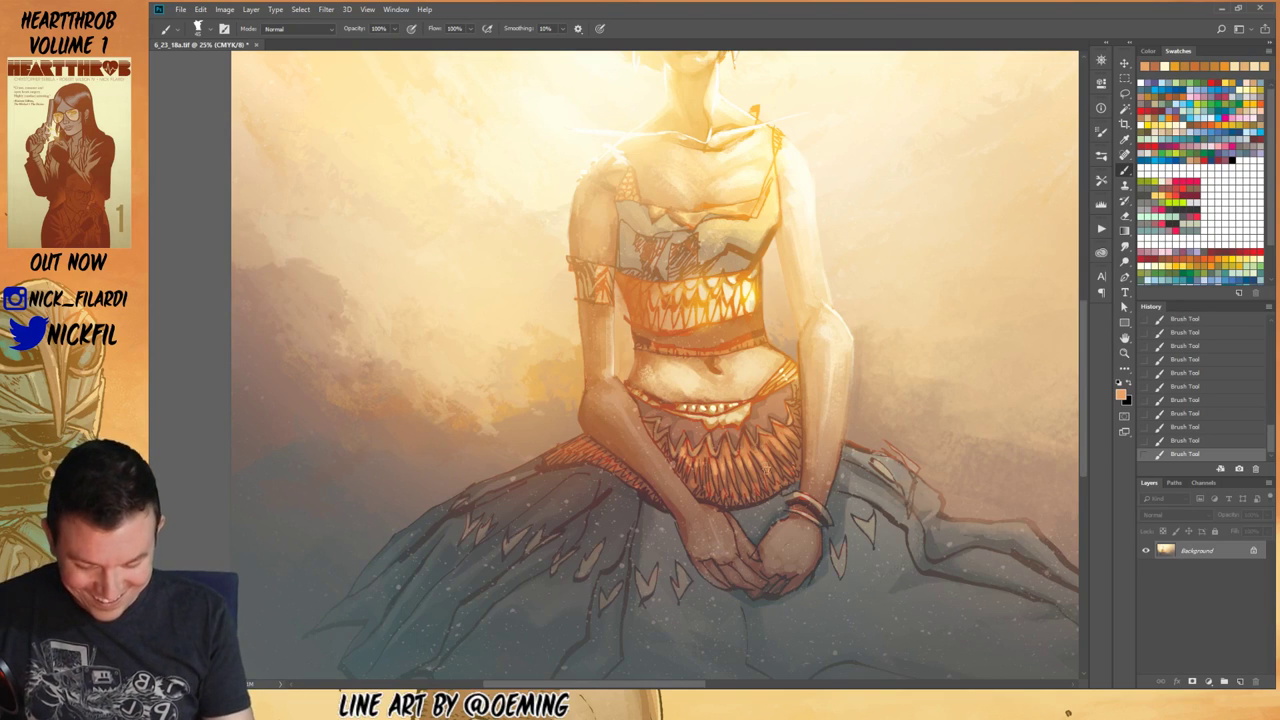
Step: Examine the whole painting zoomed out to judge its overall colour and contrast
{"action": "key", "text": "z"}
{"action": "left_click", "coordinate": [783, 540], "text": "alt"}
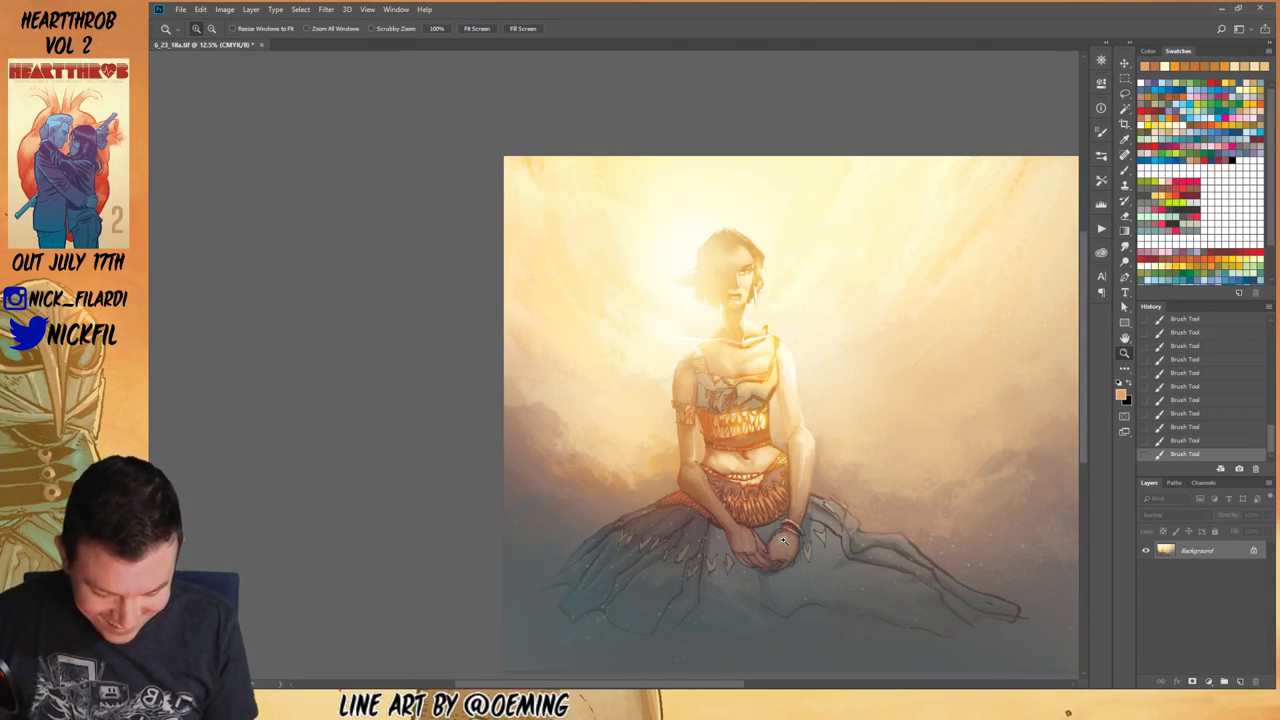
{"action": "left_click", "coordinate": [1124, 338]}
{"action": "left_click_drag", "start_coordinate": [855, 530], "coordinate": [851, 523]}
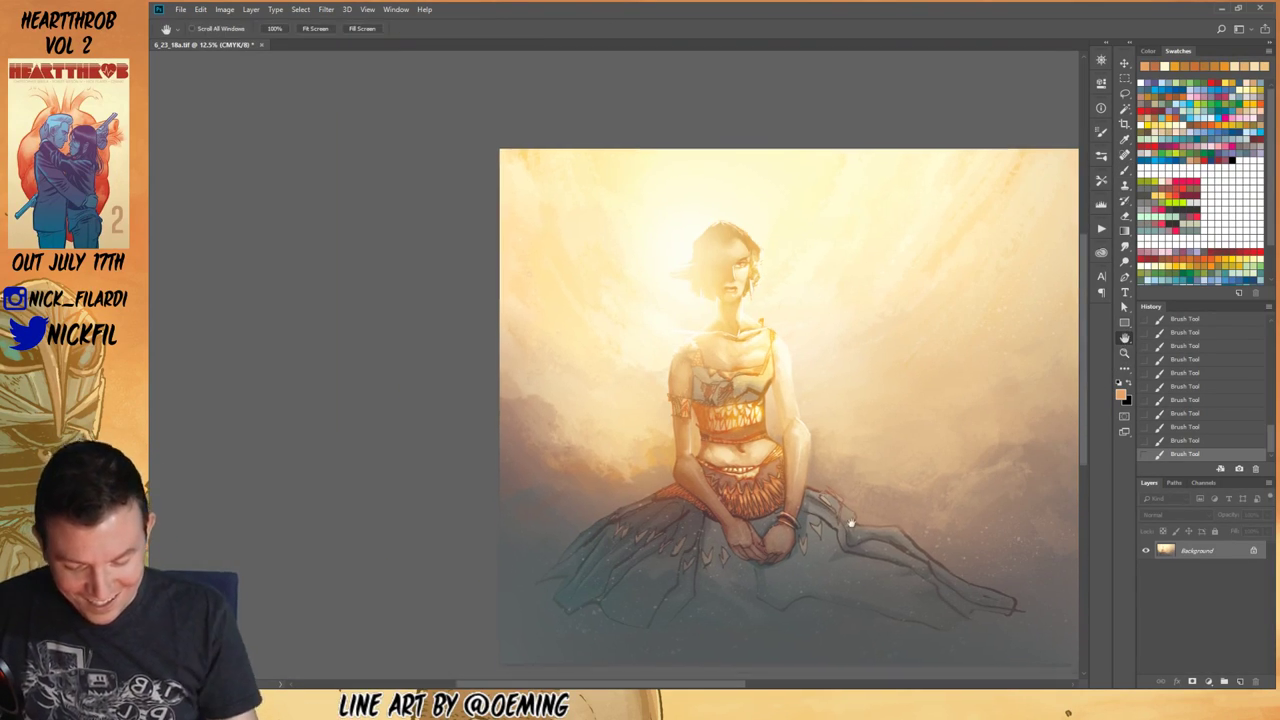
{"action": "key", "text": "z"}
{"action": "left_click", "coordinate": [805, 547], "text": "alt"}
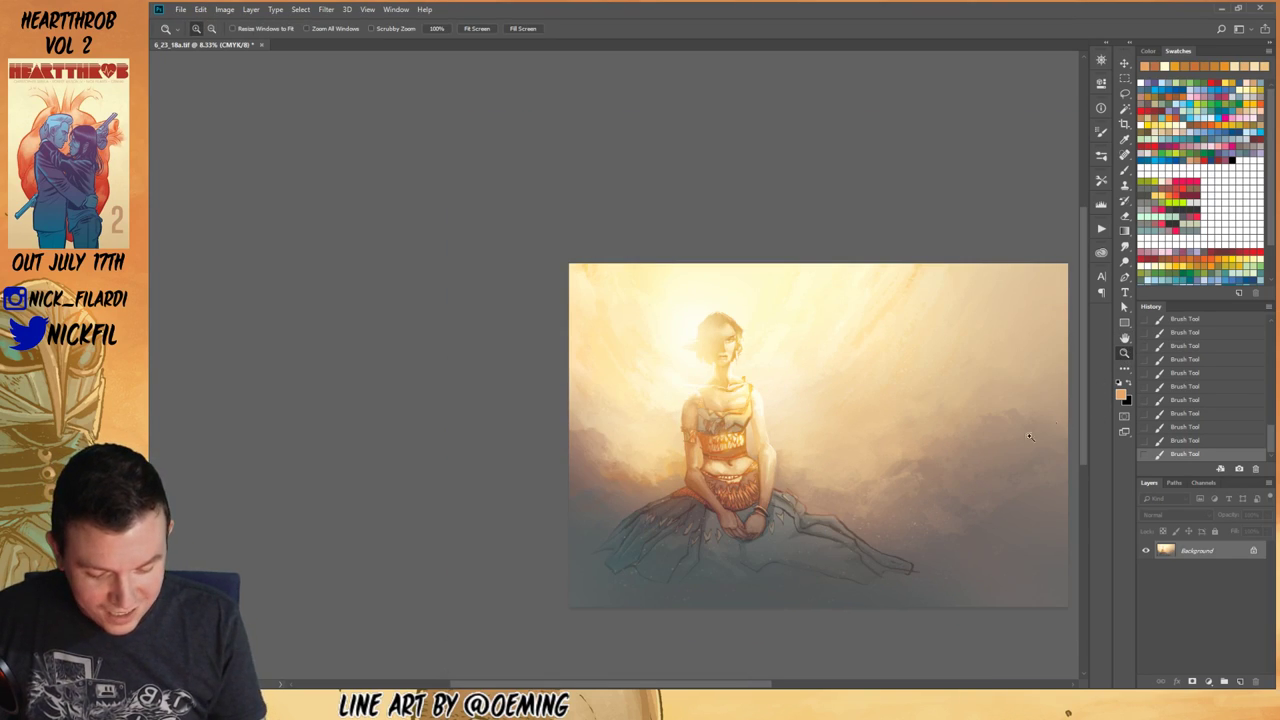
{"action": "left_click", "coordinate": [1124, 338]}
{"action": "left_click_drag", "start_coordinate": [902, 546], "coordinate": [820, 512]}
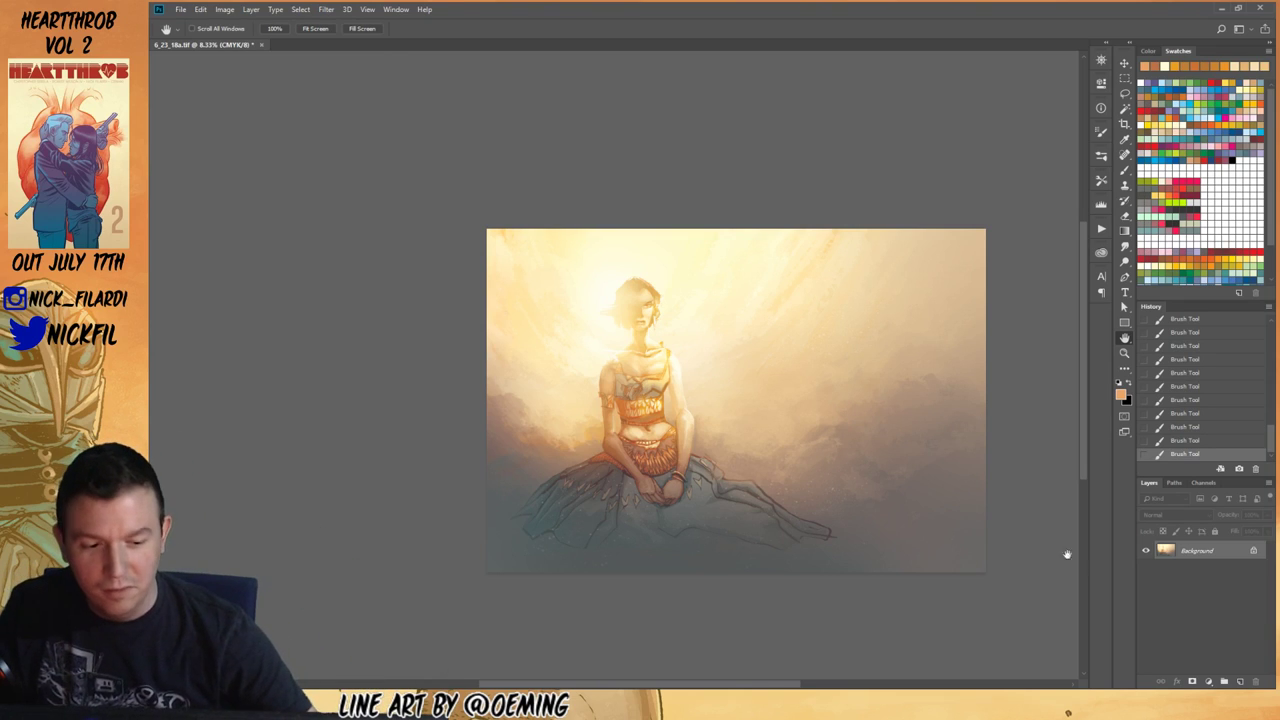
Step: Try a Levels adjustment layer with the black input level set to 17, and discard it
{"action": "left_click", "coordinate": [1192, 681]}
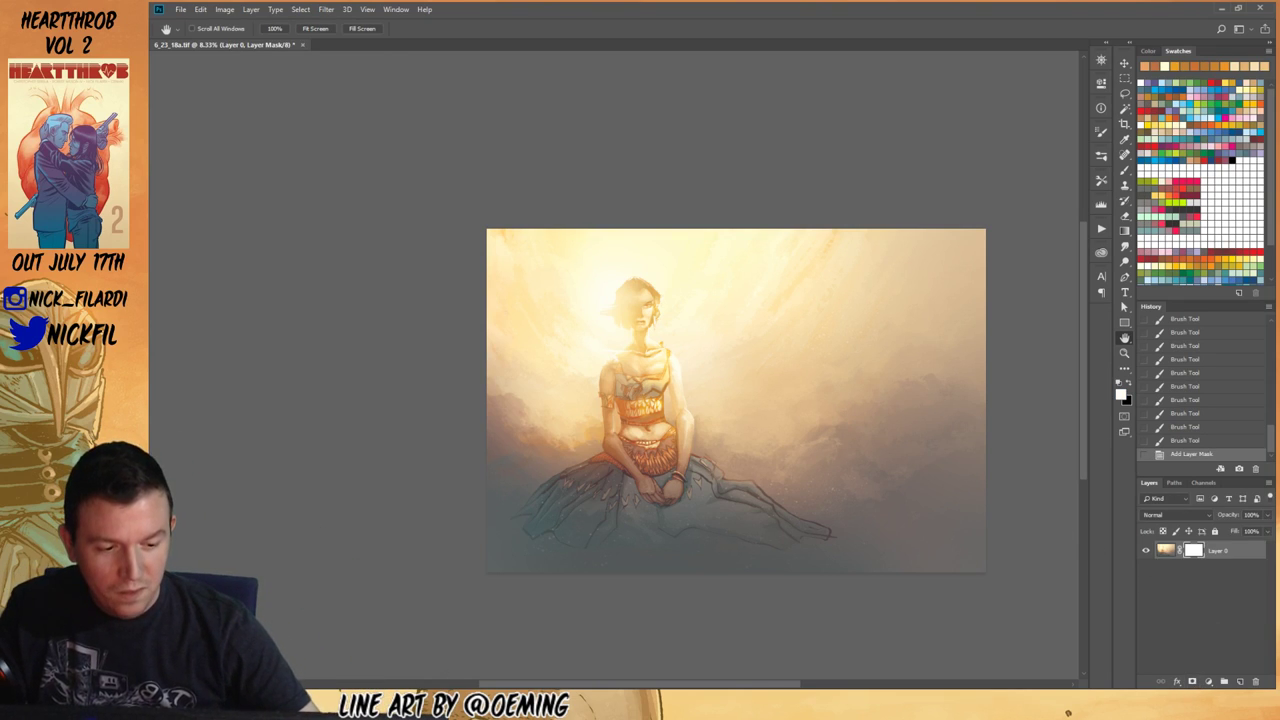
{"action": "key", "text": "ctrl+z"}
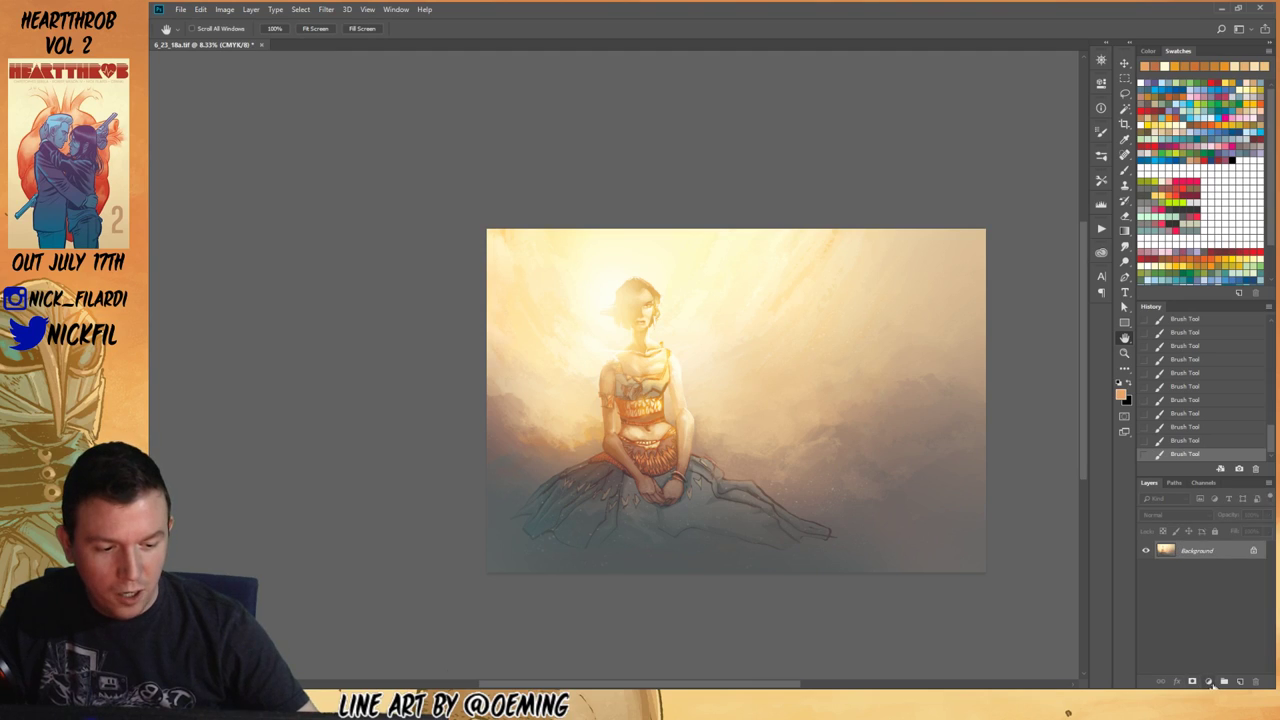
{"action": "left_click", "coordinate": [1209, 682]}
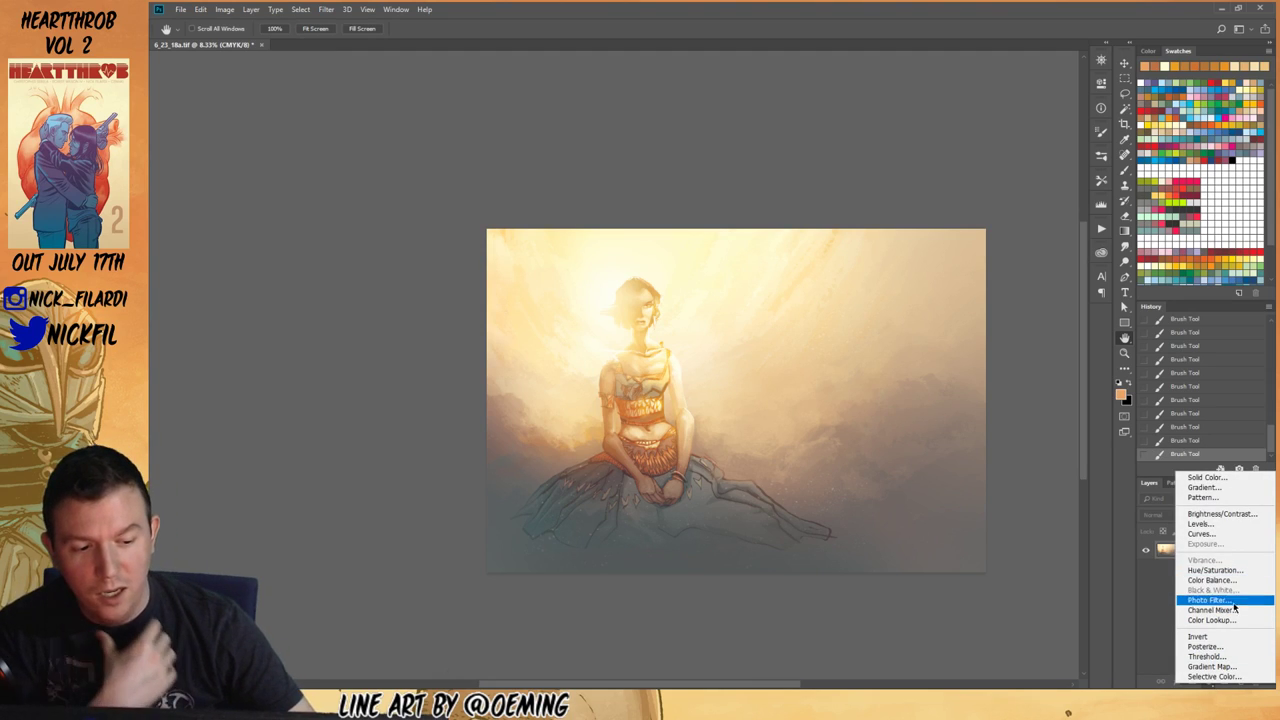
{"action": "left_click", "coordinate": [1200, 524]}
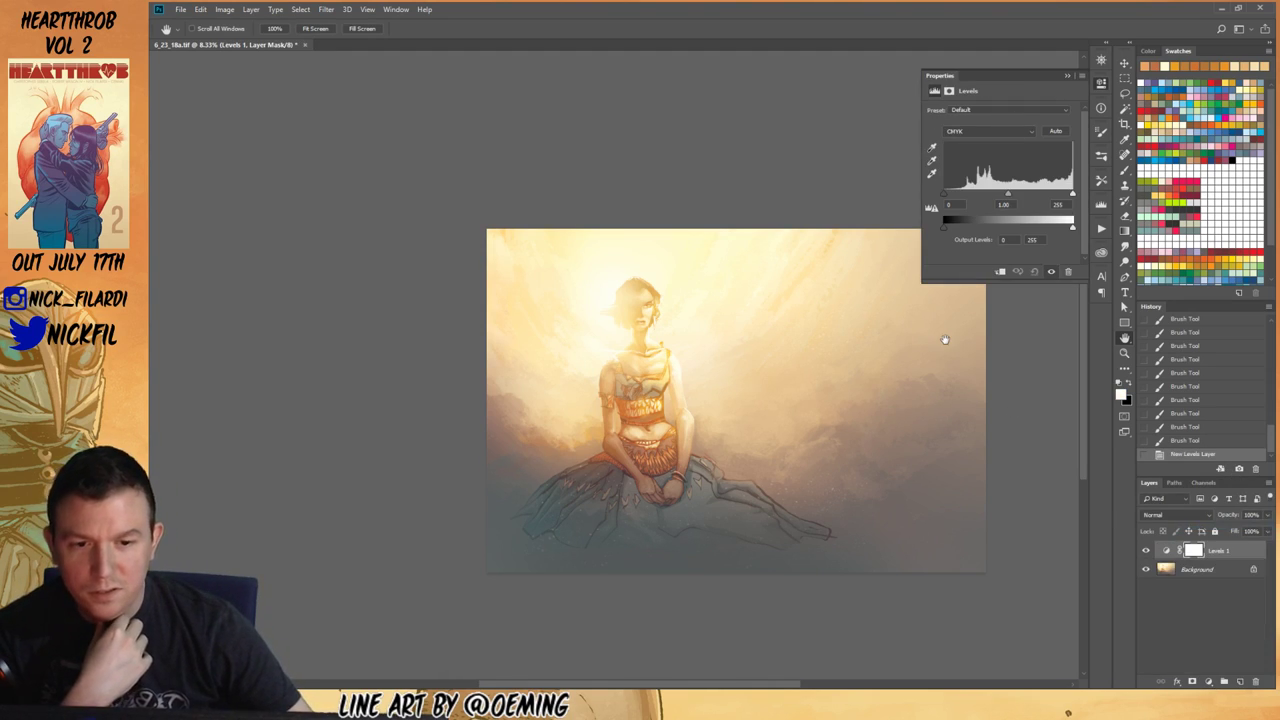
{"action": "left_click_drag", "start_coordinate": [944, 196], "coordinate": [953, 197]}
{"action": "left_click_drag", "start_coordinate": [1073, 195], "coordinate": [1084, 198]}
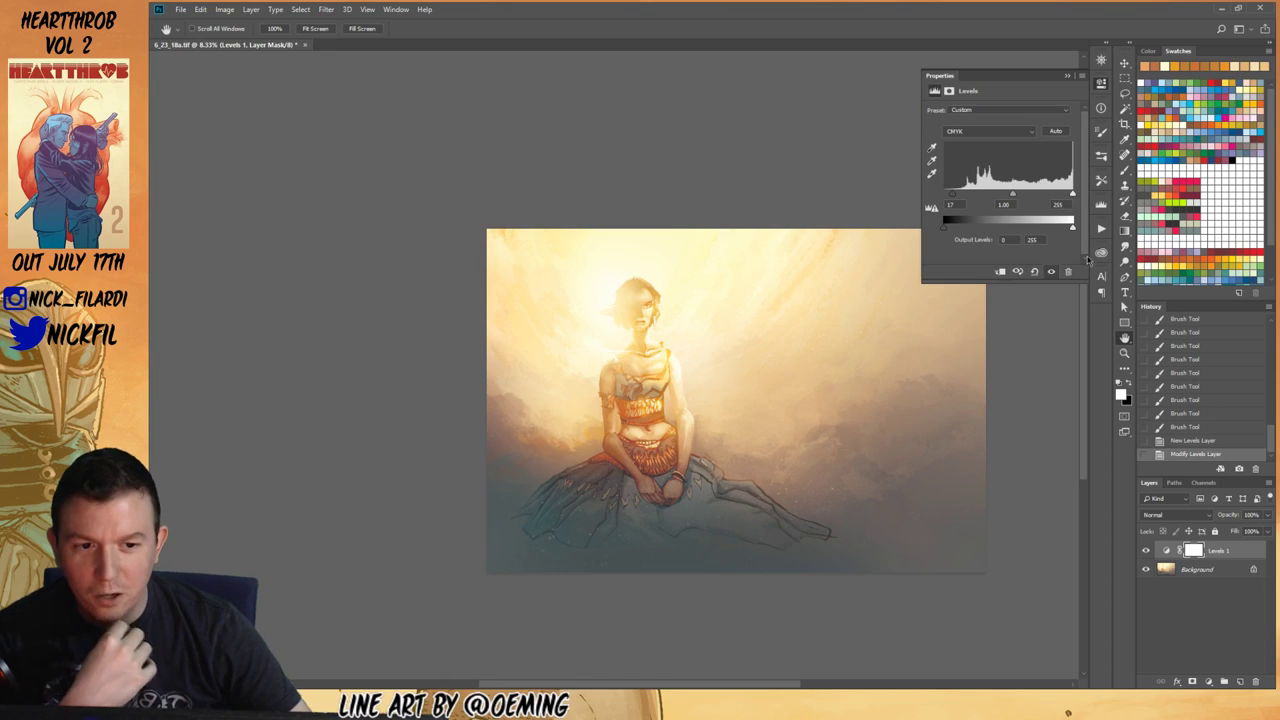
{"action": "left_click_drag", "start_coordinate": [1240, 551], "coordinate": [1257, 680]}
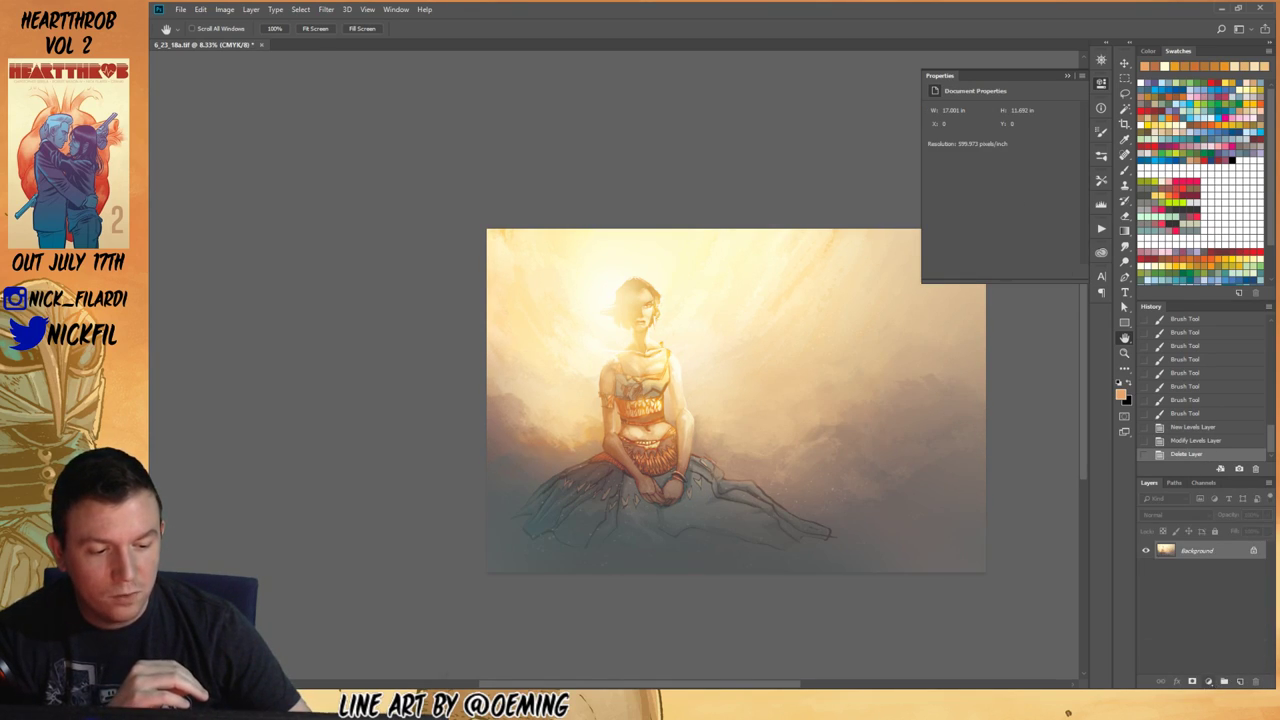
{"action": "left_click", "coordinate": [1208, 681]}
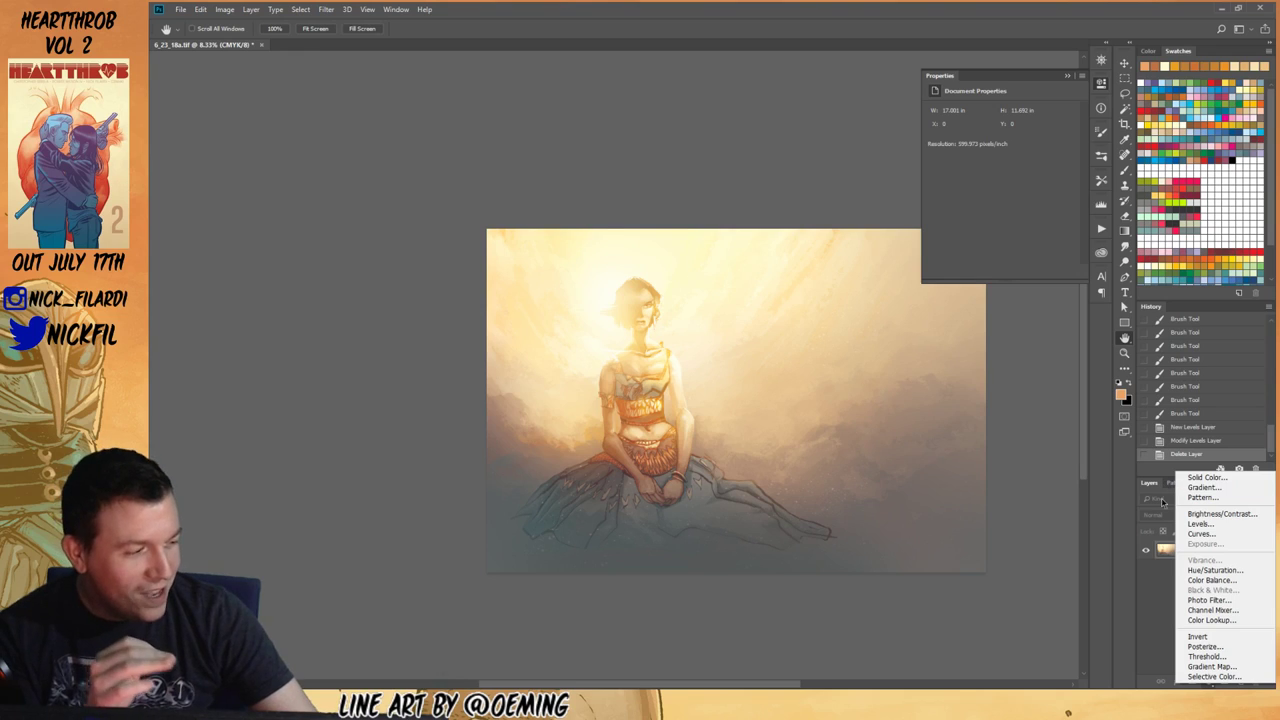
{"action": "left_click", "coordinate": [1165, 595]}
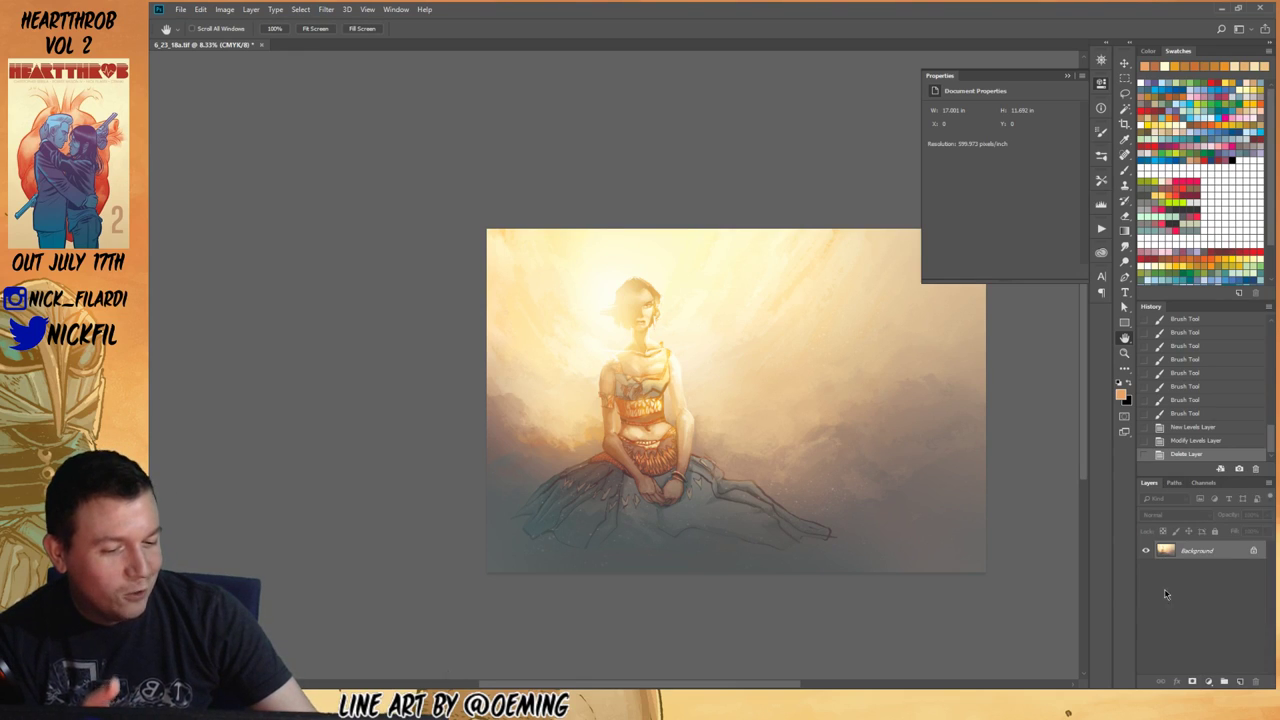
{"action": "left_click", "coordinate": [1191, 682]}
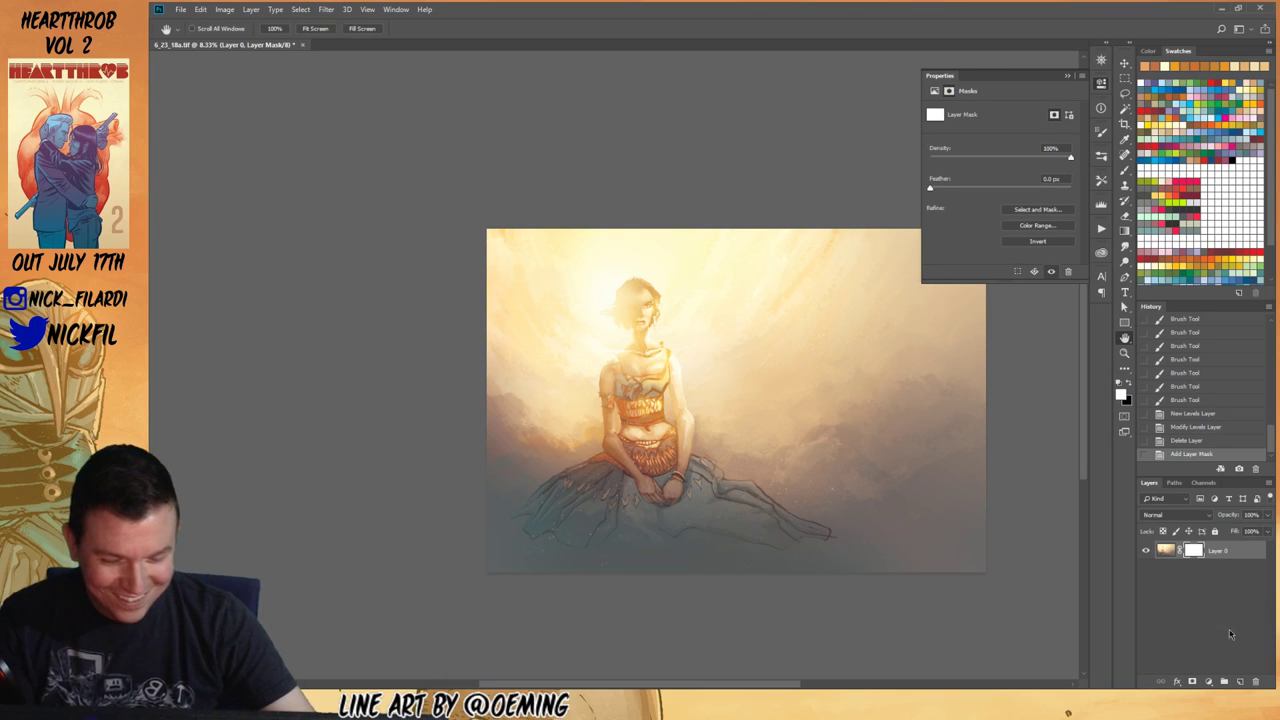
{"action": "key", "text": "ctrl+z"}
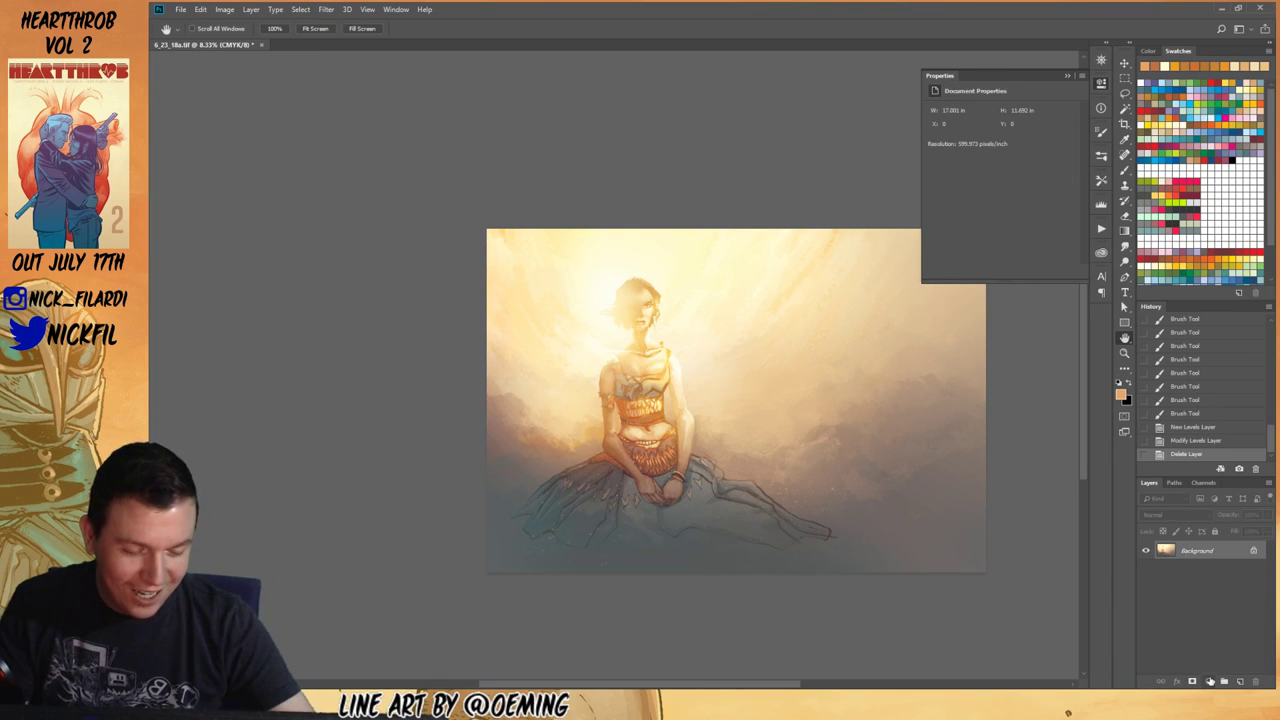
Step: Add a Color Balance adjustment layer with the shadows set to -15 on Cyan–Red and +20 on Yellow–Blue
{"action": "left_click", "coordinate": [1209, 682]}
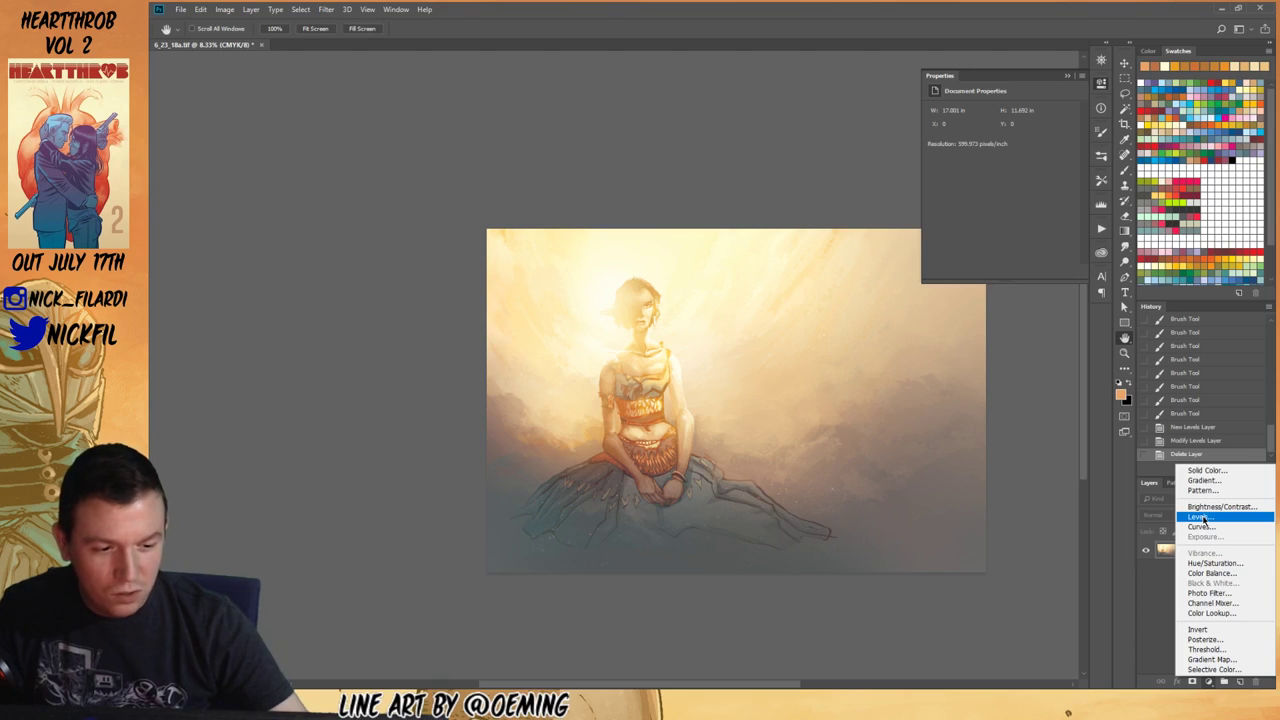
{"action": "left_click", "coordinate": [1212, 572]}
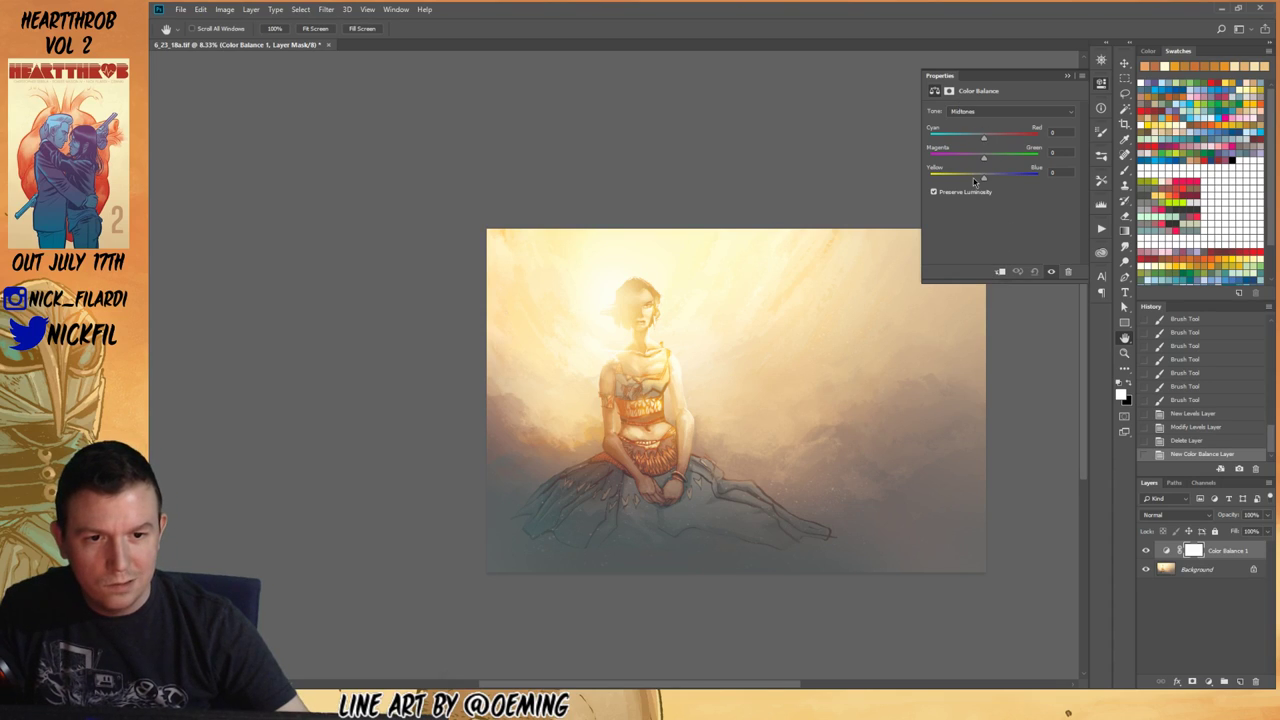
{"action": "left_click", "coordinate": [976, 110]}
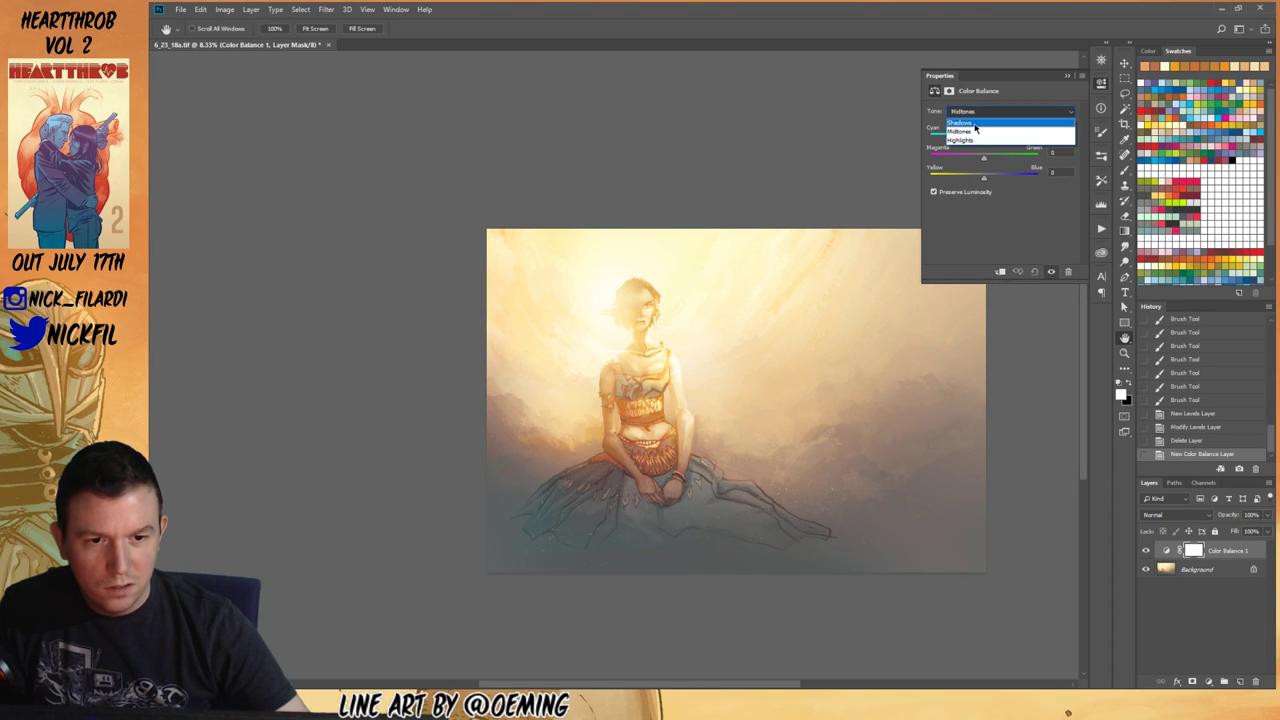
{"action": "left_click", "coordinate": [976, 123]}
{"action": "left_click", "coordinate": [998, 178]}
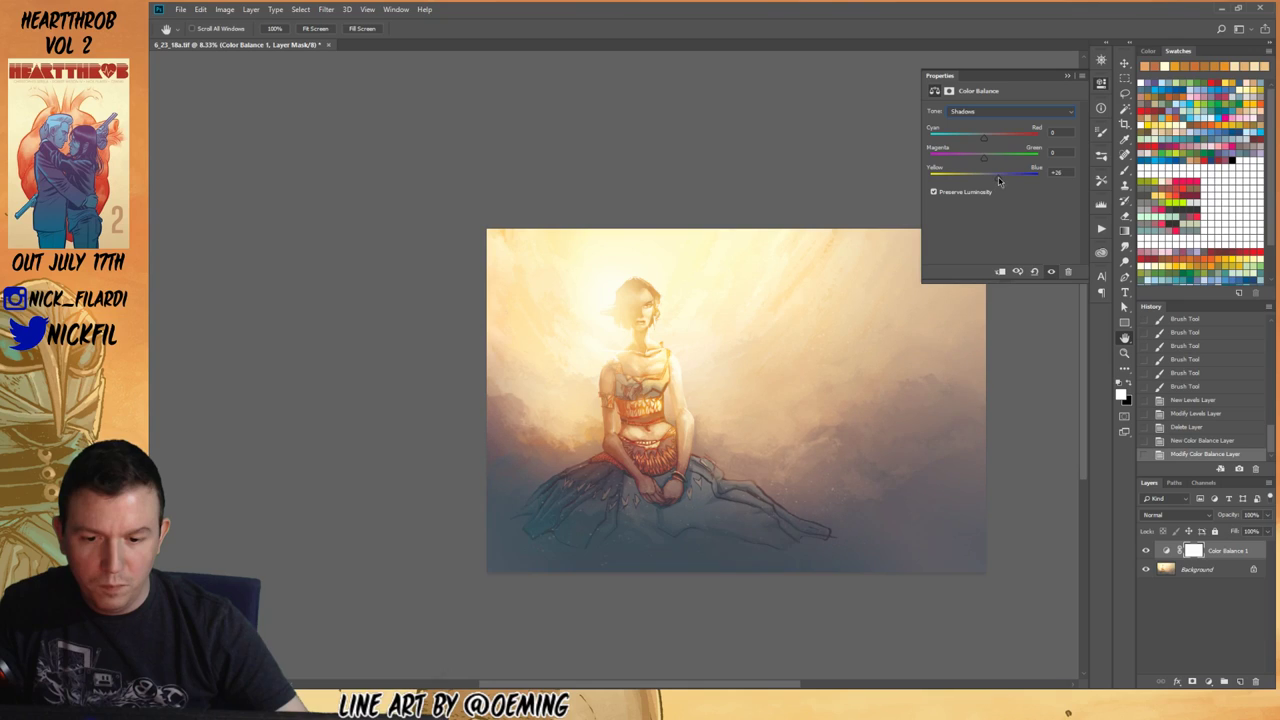
{"action": "left_click_drag", "start_coordinate": [983, 139], "coordinate": [993, 178]}
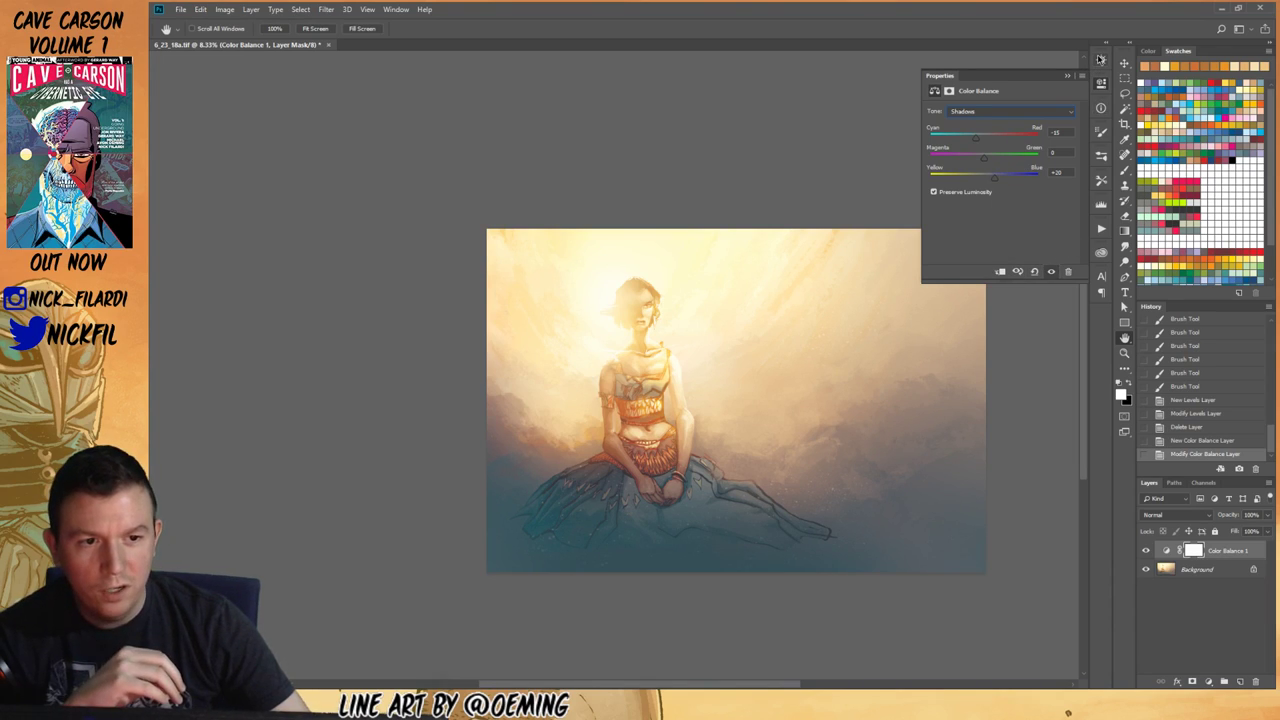
Step: On a new layer, scatter pale cream specks across the clouds on both sides of the figure with the 2500 px speckle brush at 100% opacity
{"action": "left_click", "coordinate": [1101, 61]}
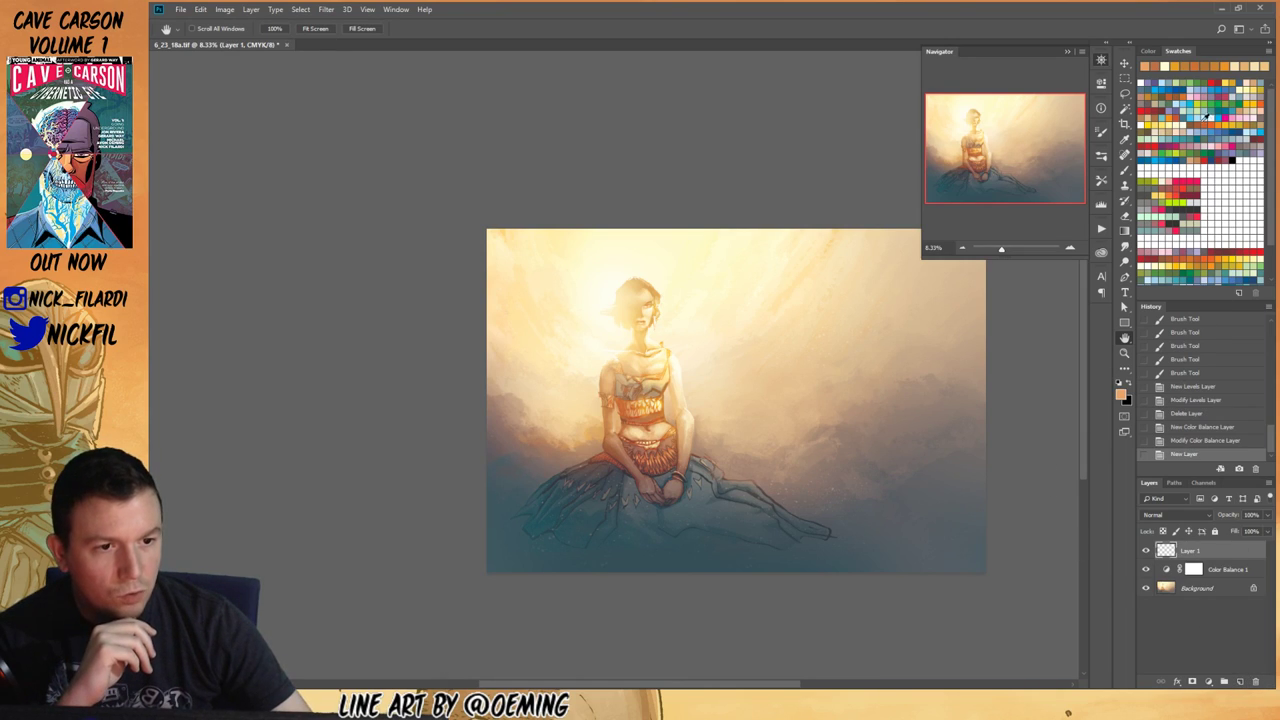
{"action": "left_click", "coordinate": [1175, 119]}
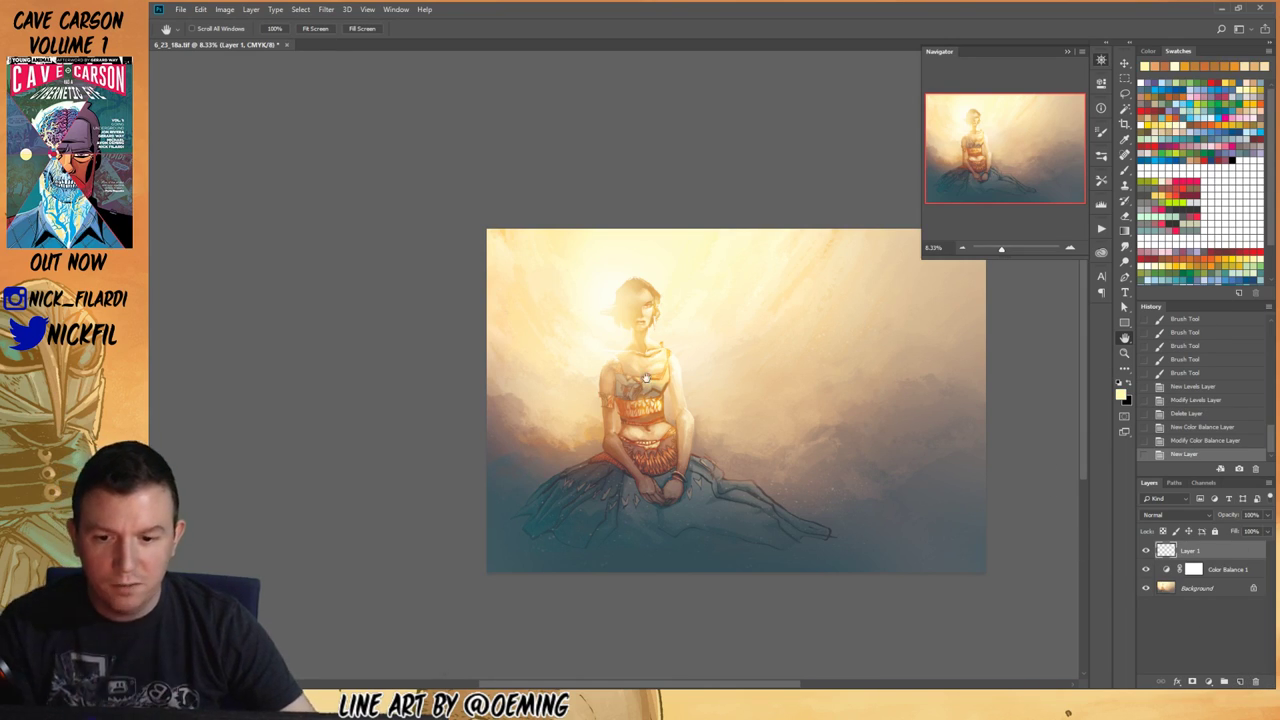
{"action": "key", "text": "b"}
{"action": "right_click", "coordinate": [561, 362]}
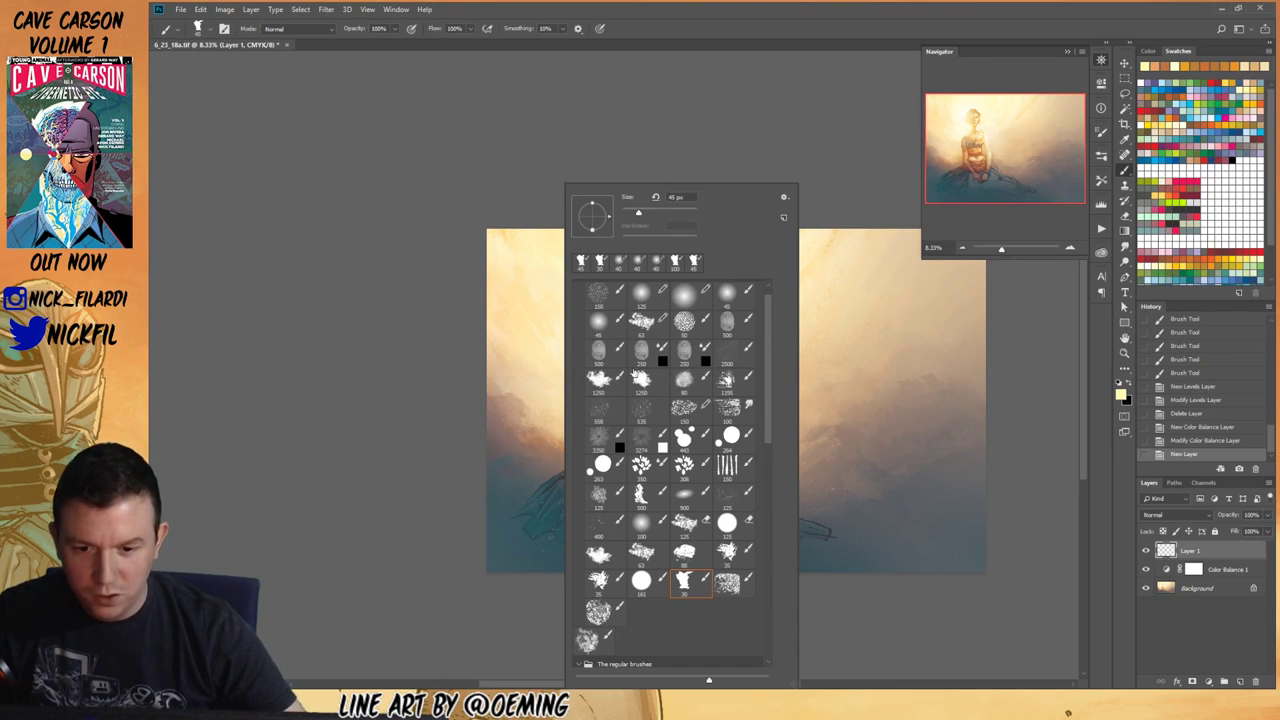
{"action": "left_click", "coordinate": [742, 346]}
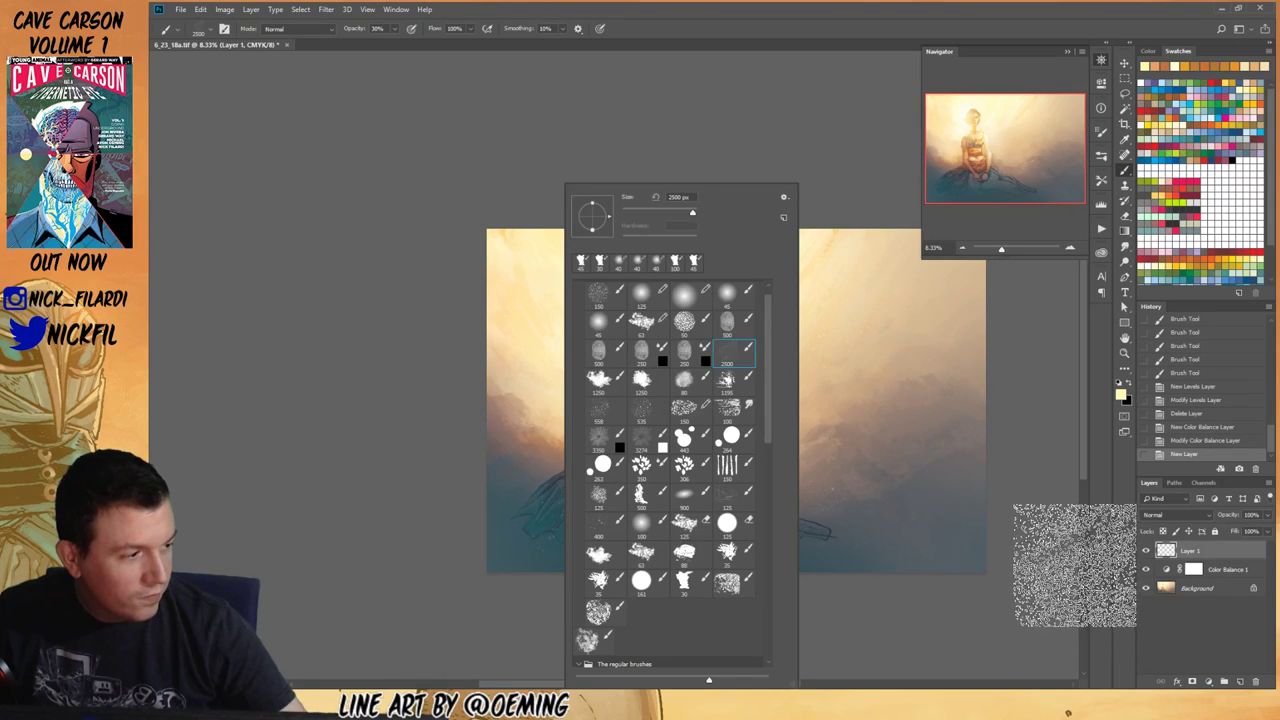
{"action": "left_click", "coordinate": [366, 342]}
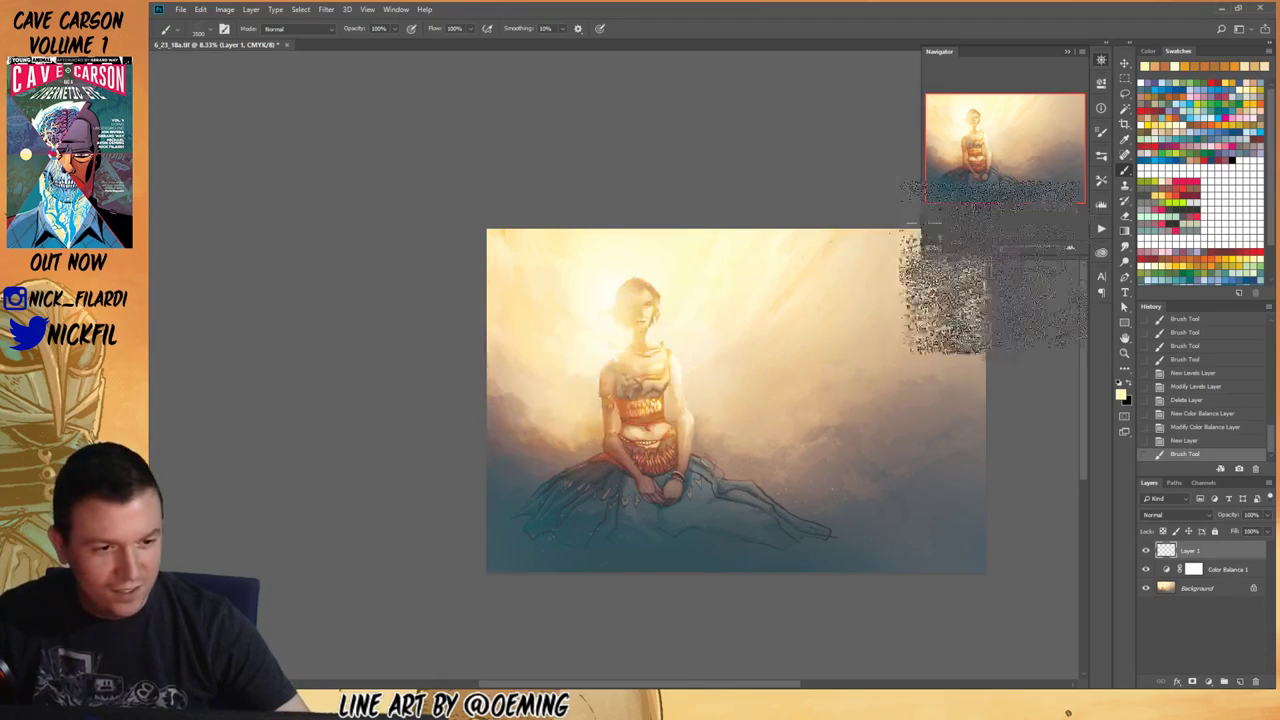
{"action": "left_click", "coordinate": [1180, 122]}
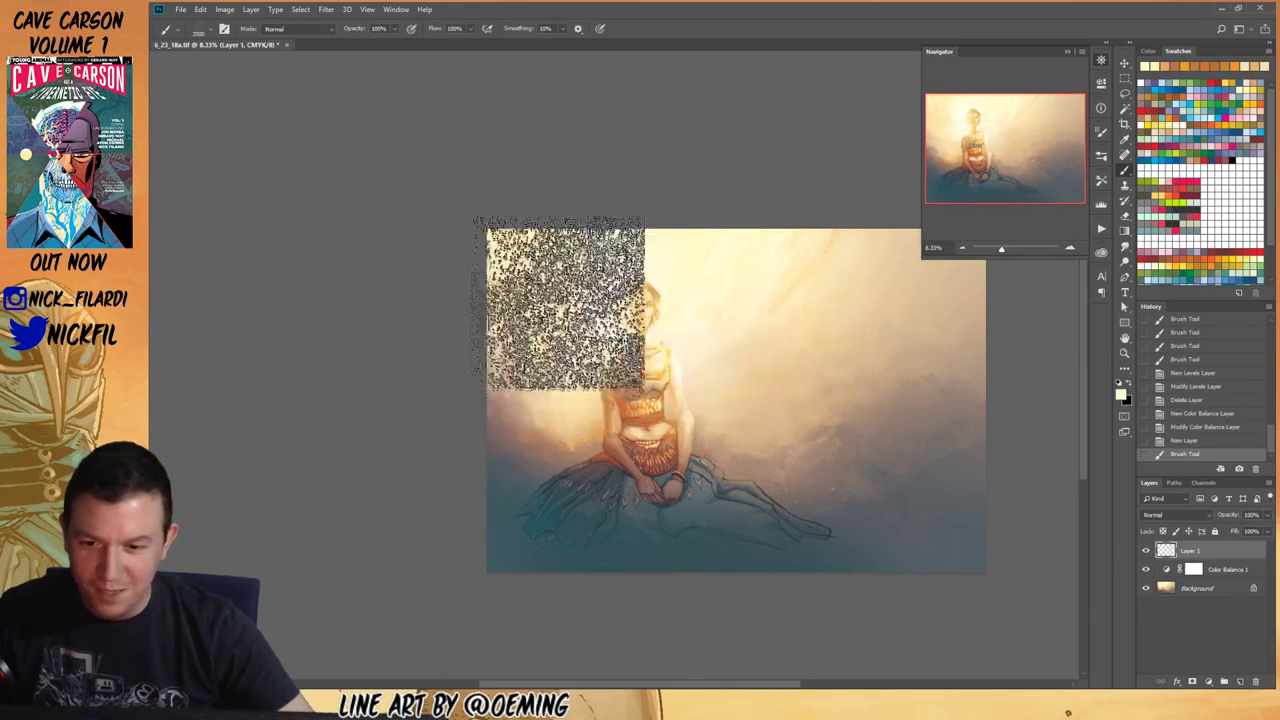
{"action": "left_click_drag", "start_coordinate": [540, 345], "coordinate": [531, 448]}
{"action": "left_click_drag", "start_coordinate": [678, 425], "coordinate": [780, 520]}
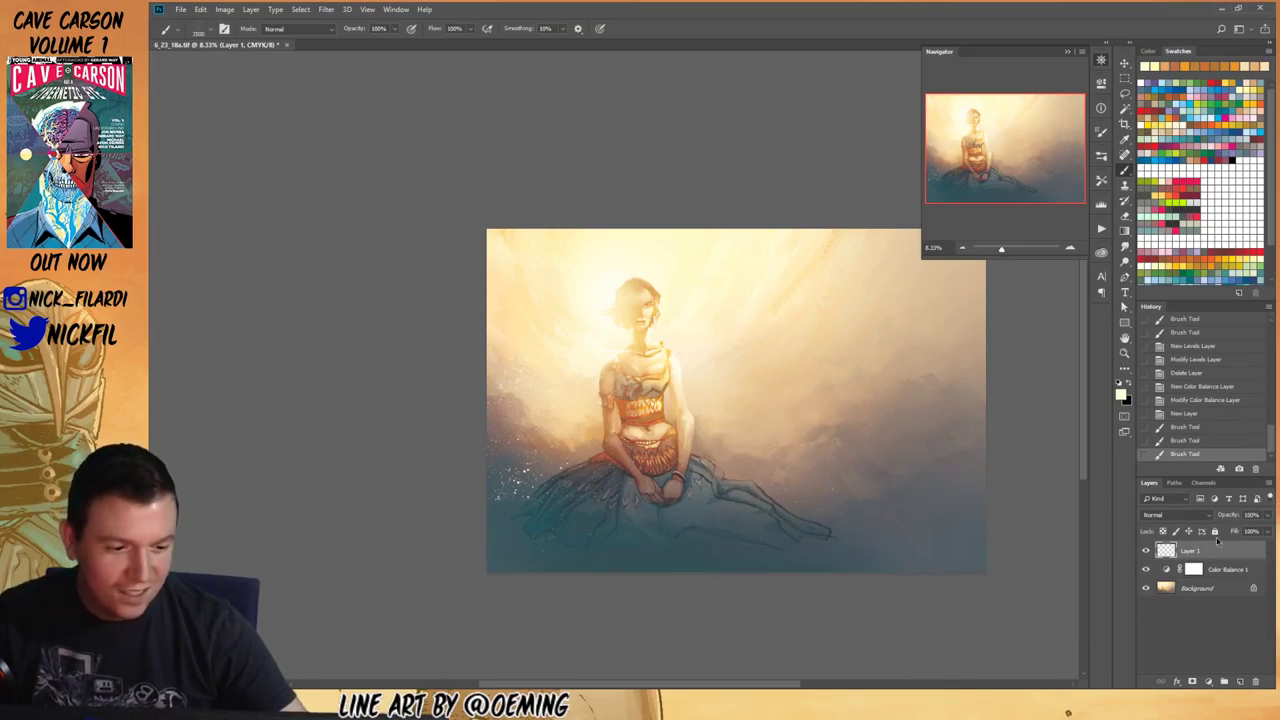
{"action": "left_click_drag", "start_coordinate": [668, 414], "coordinate": [789, 503]}
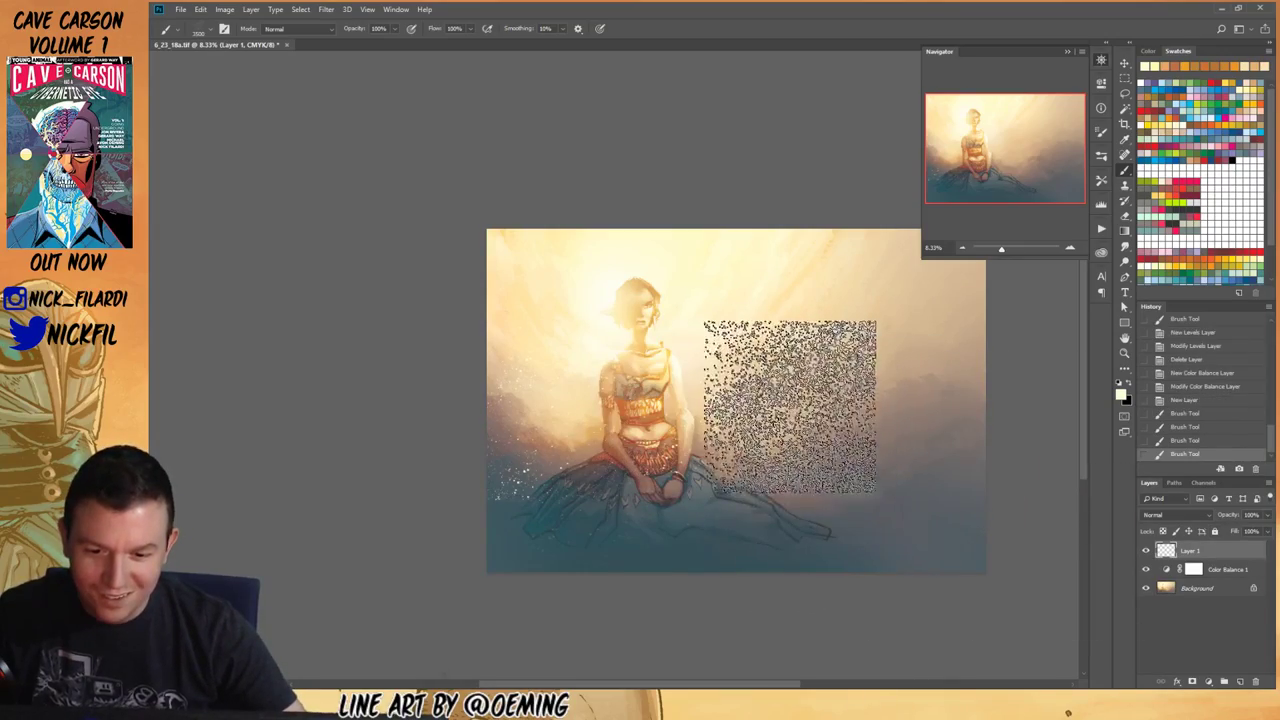
{"action": "mouse_move", "coordinate": [789, 410]}
{"action": "left_mouse_down"}
{"action": "mouse_move", "coordinate": [883, 342]}
{"action": "mouse_move", "coordinate": [834, 333]}
{"action": "mouse_move", "coordinate": [843, 323]}
{"action": "mouse_move", "coordinate": [946, 402]}
{"action": "left_mouse_up"}
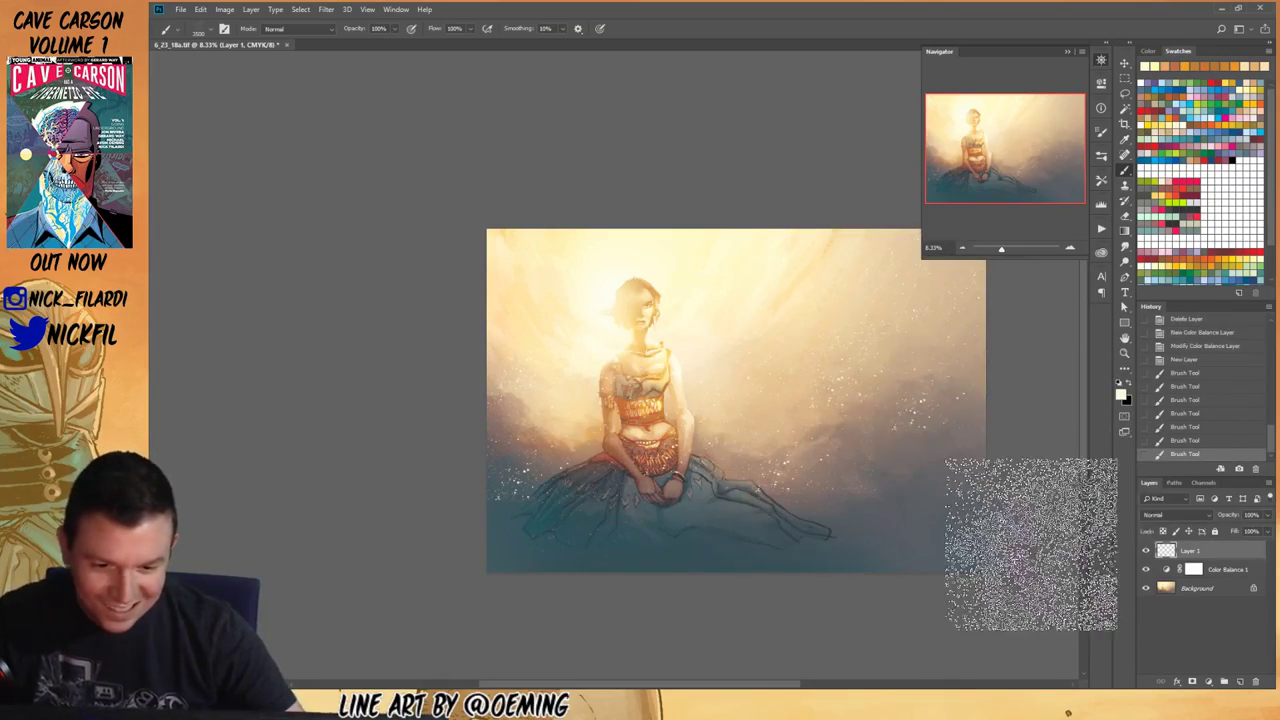
{"action": "key", "text": "e"}
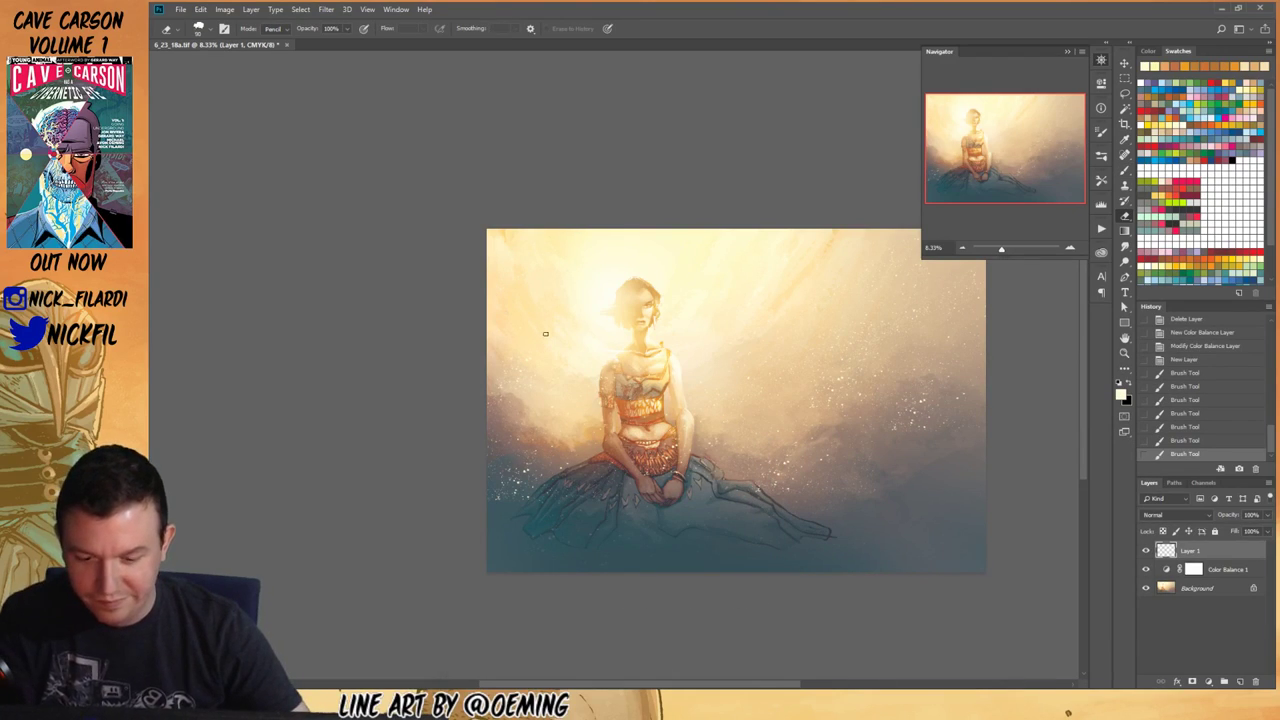
Step: Thin out the cream specks across the clouds to the figure's right, using an enlarged textured eraser at 100% opacity
{"action": "right_click", "coordinate": [520, 321]}
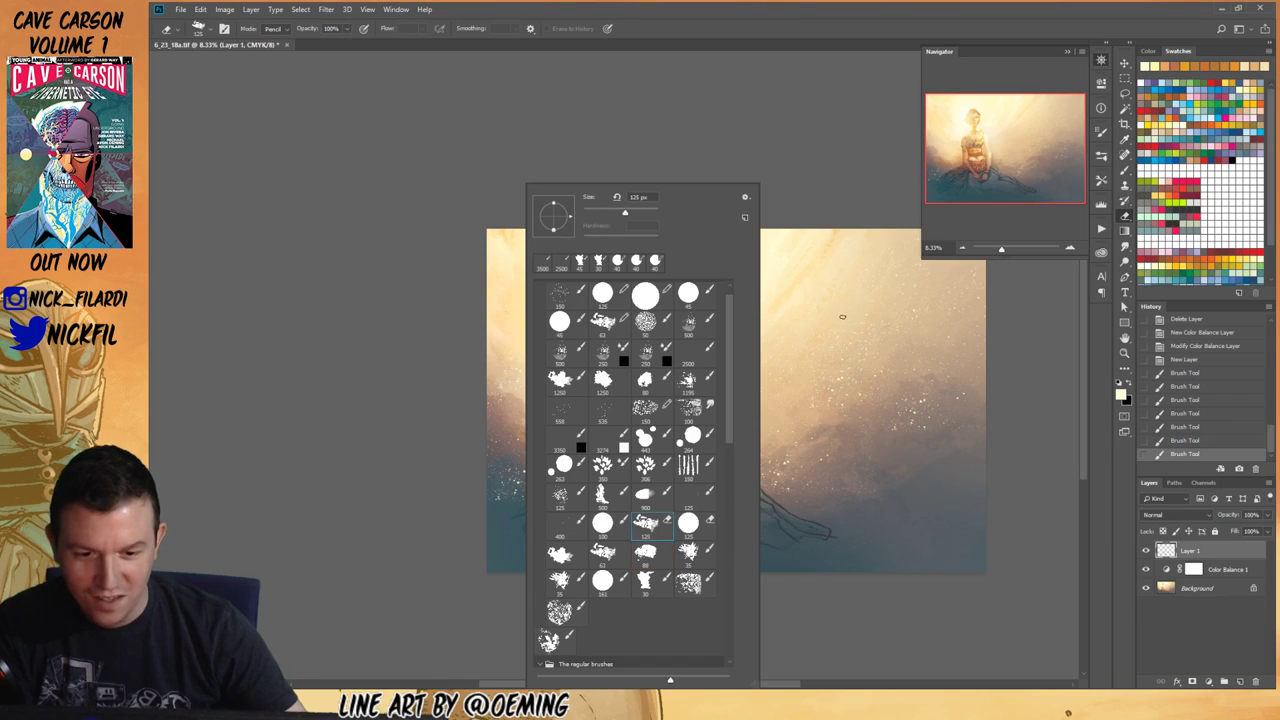
{"action": "left_click", "coordinate": [813, 344]}
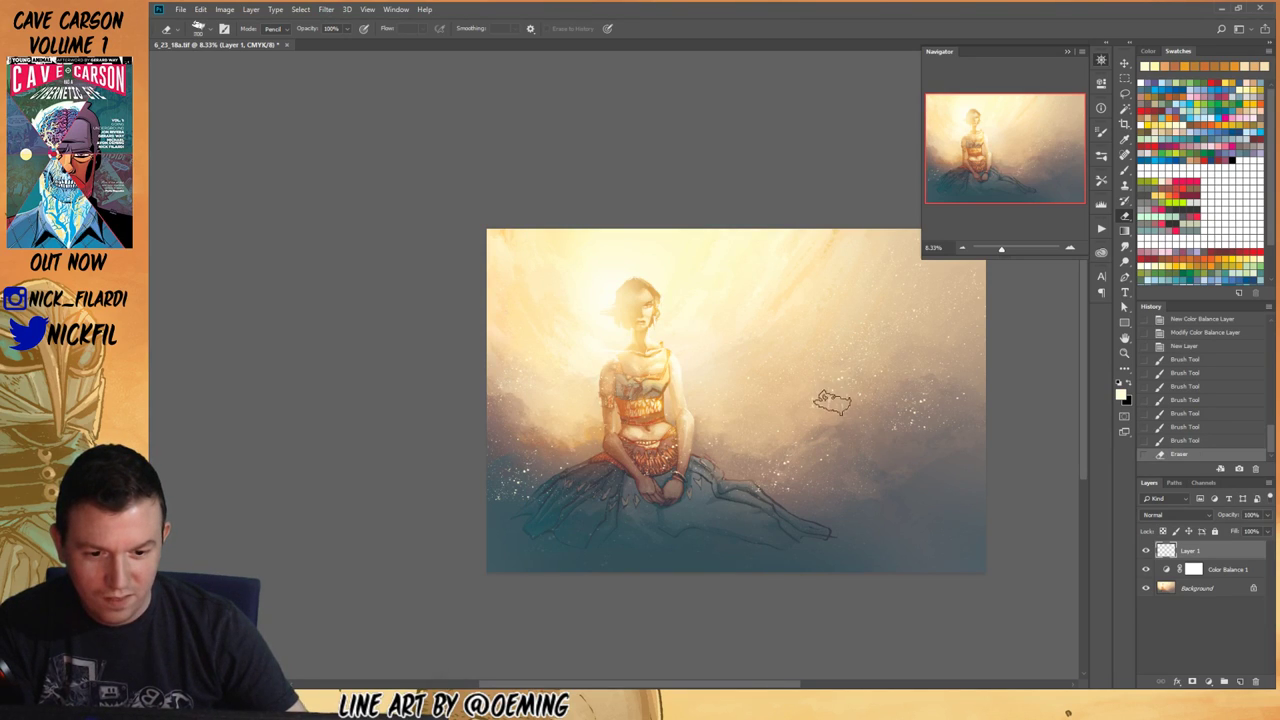
{"action": "left_click", "coordinate": [782, 480]}
{"action": "left_click", "coordinate": [776, 503]}
{"action": "left_click", "coordinate": [806, 493]}
{"action": "left_click", "coordinate": [831, 456]}
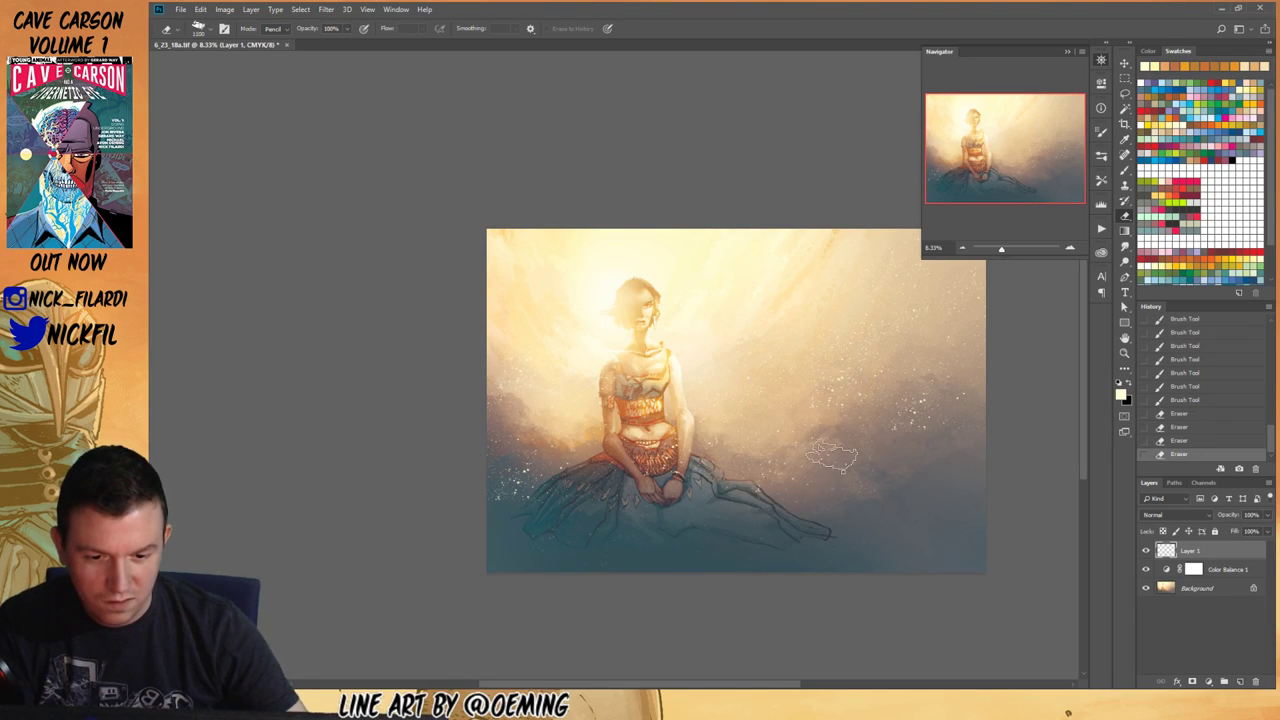
{"action": "left_click", "coordinate": [871, 507]}
{"action": "left_click", "coordinate": [893, 461]}
{"action": "left_click", "coordinate": [895, 429]}
{"action": "left_click", "coordinate": [914, 408]}
{"action": "left_click", "coordinate": [920, 405]}
{"action": "left_click", "coordinate": [976, 385]}
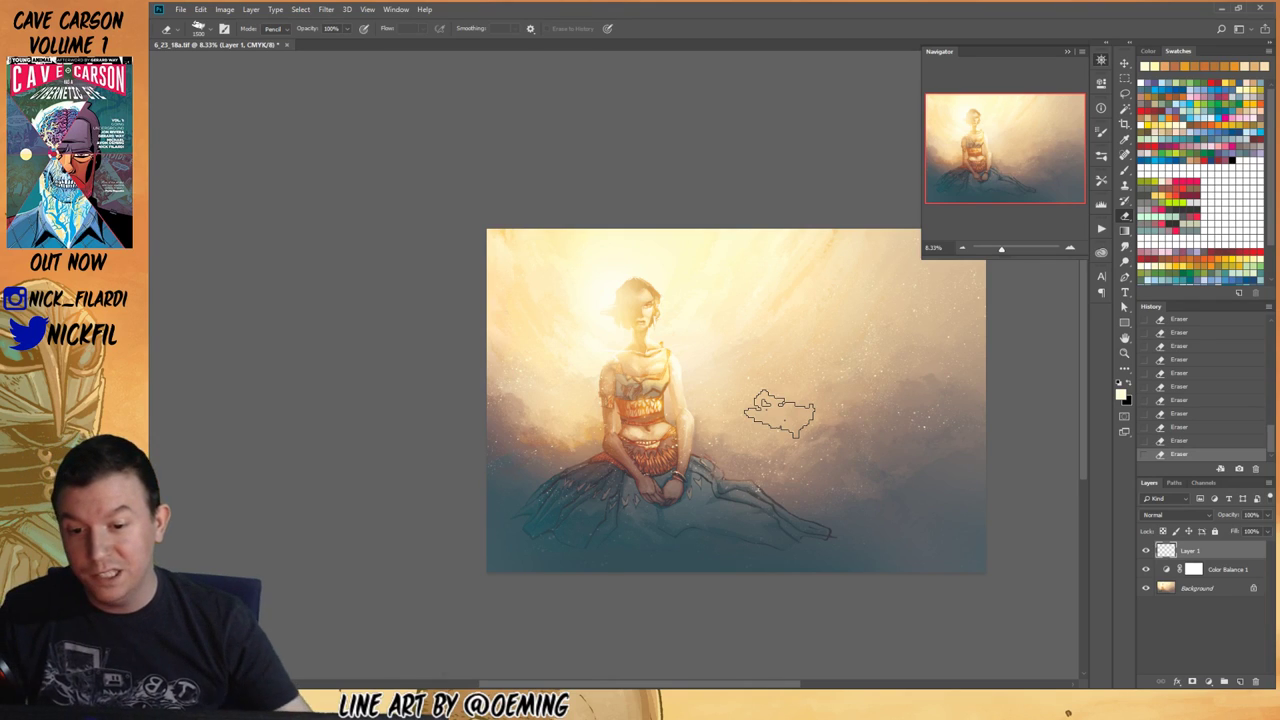
Step: With the whole canvas selected and an orange radial gradient set up, add a new layer in Screen blend mode
{"action": "key", "text": "ctrl+a"}
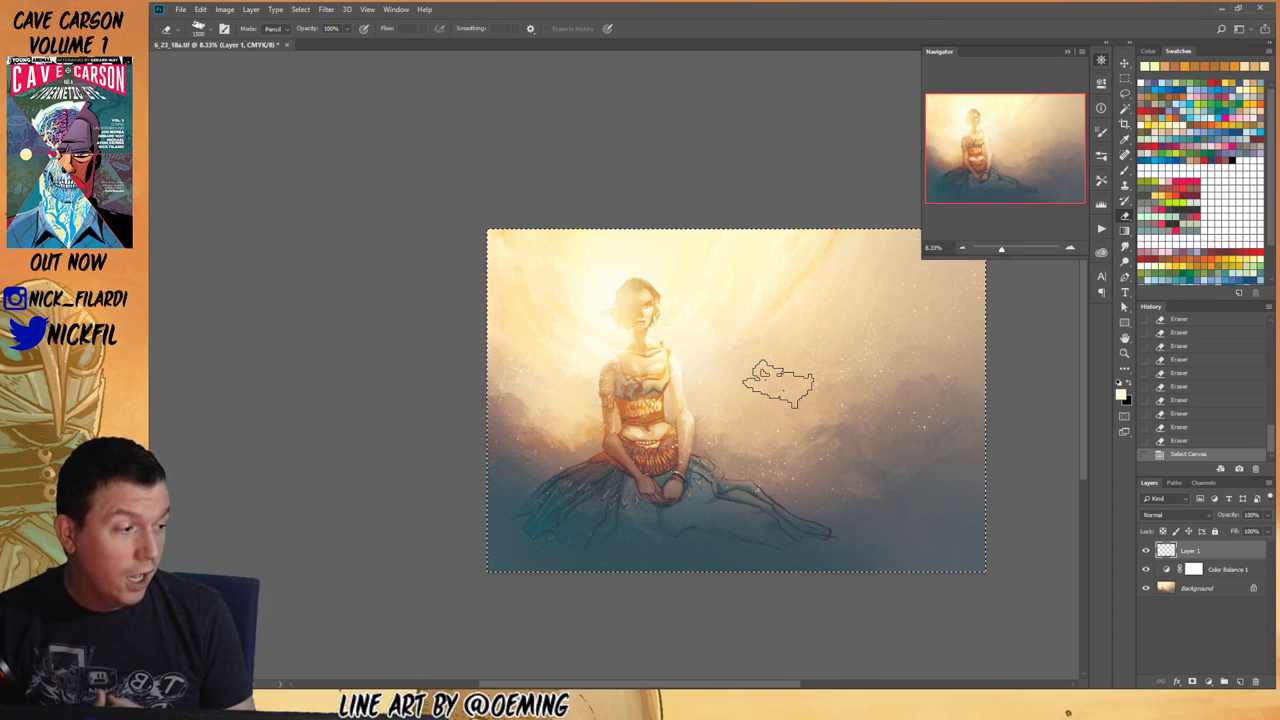
{"action": "left_click", "coordinate": [1169, 116]}
{"action": "key", "text": "g"}
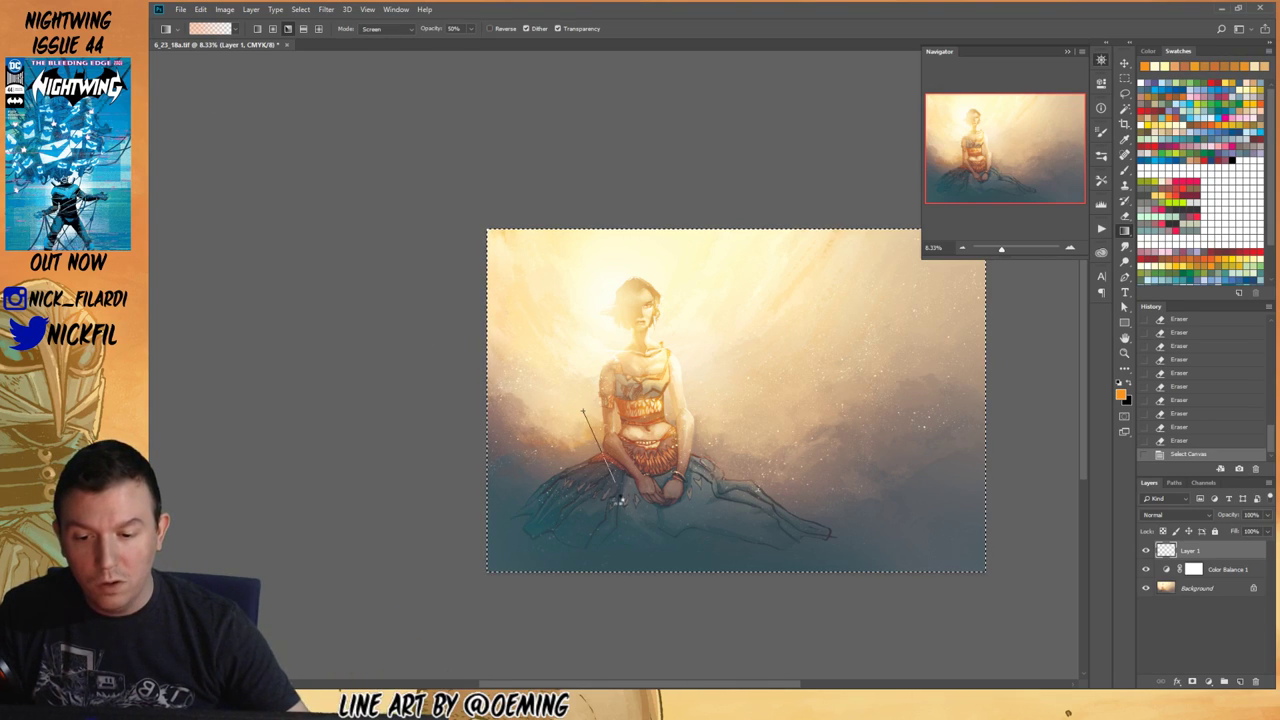
{"action": "left_click_drag", "start_coordinate": [620, 500], "coordinate": [621, 501]}
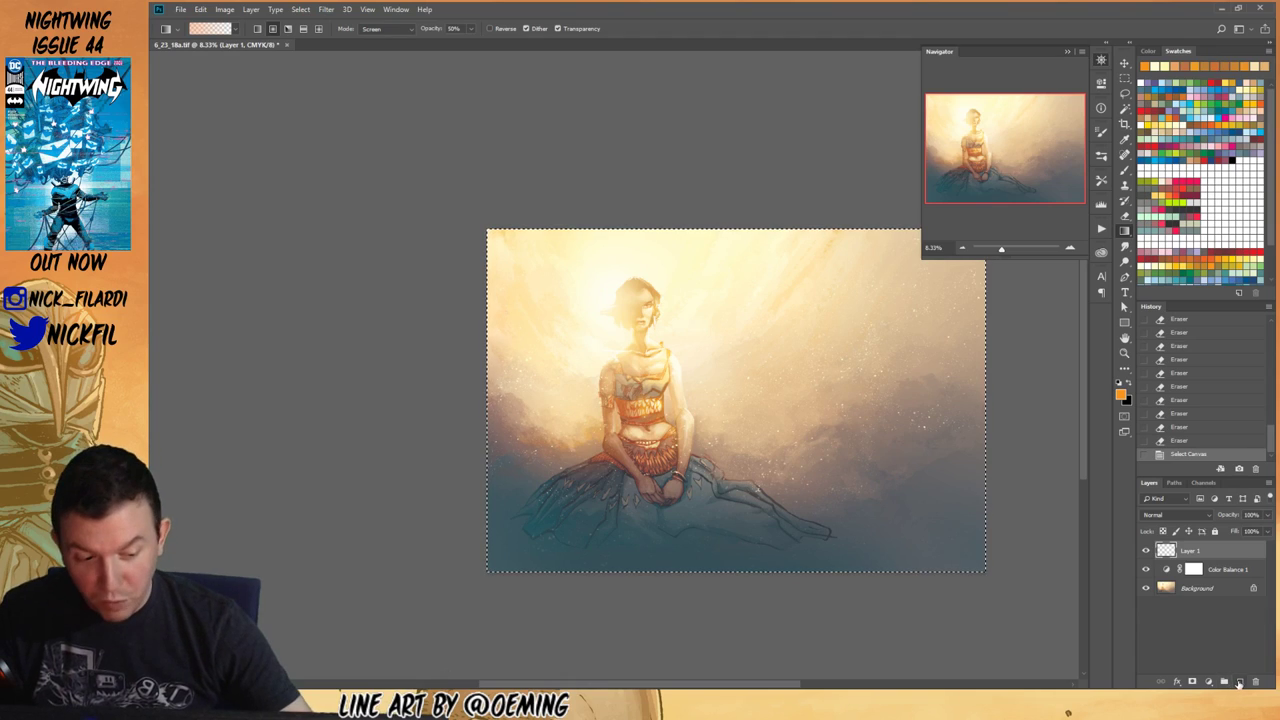
{"action": "left_click", "coordinate": [1239, 682]}
{"action": "left_click", "coordinate": [1175, 514]}
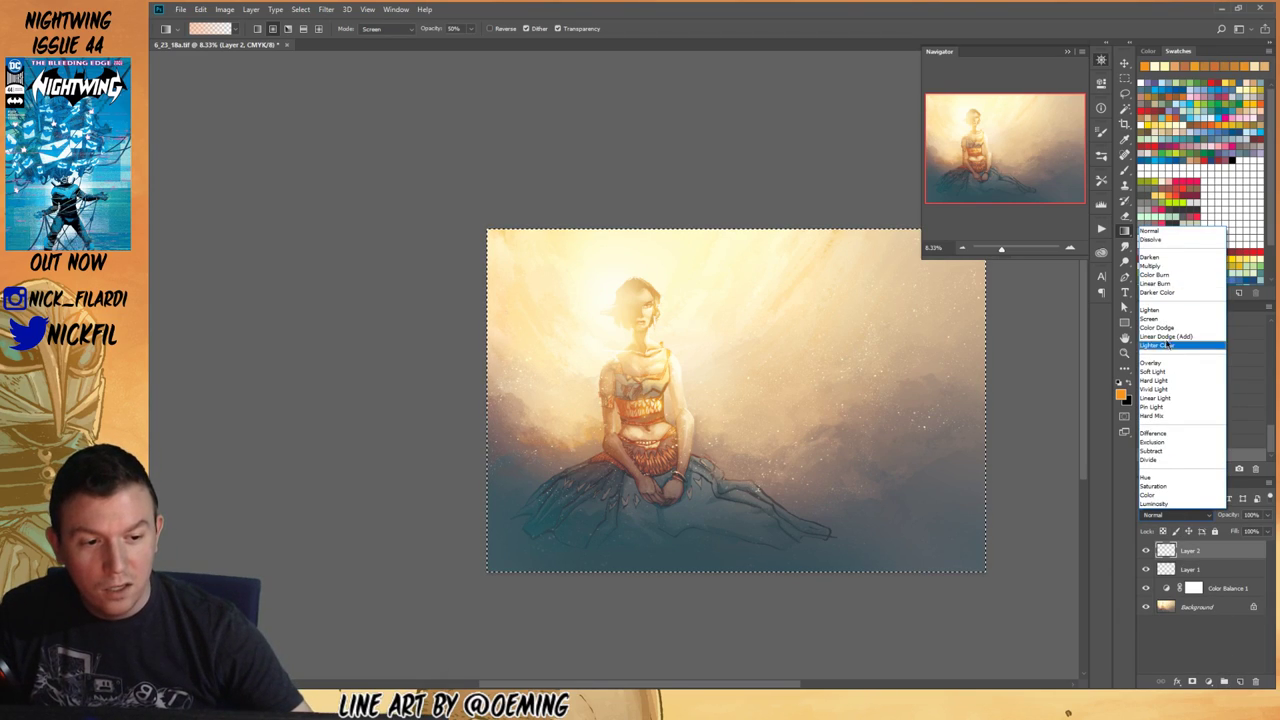
{"action": "left_click", "coordinate": [1152, 318]}
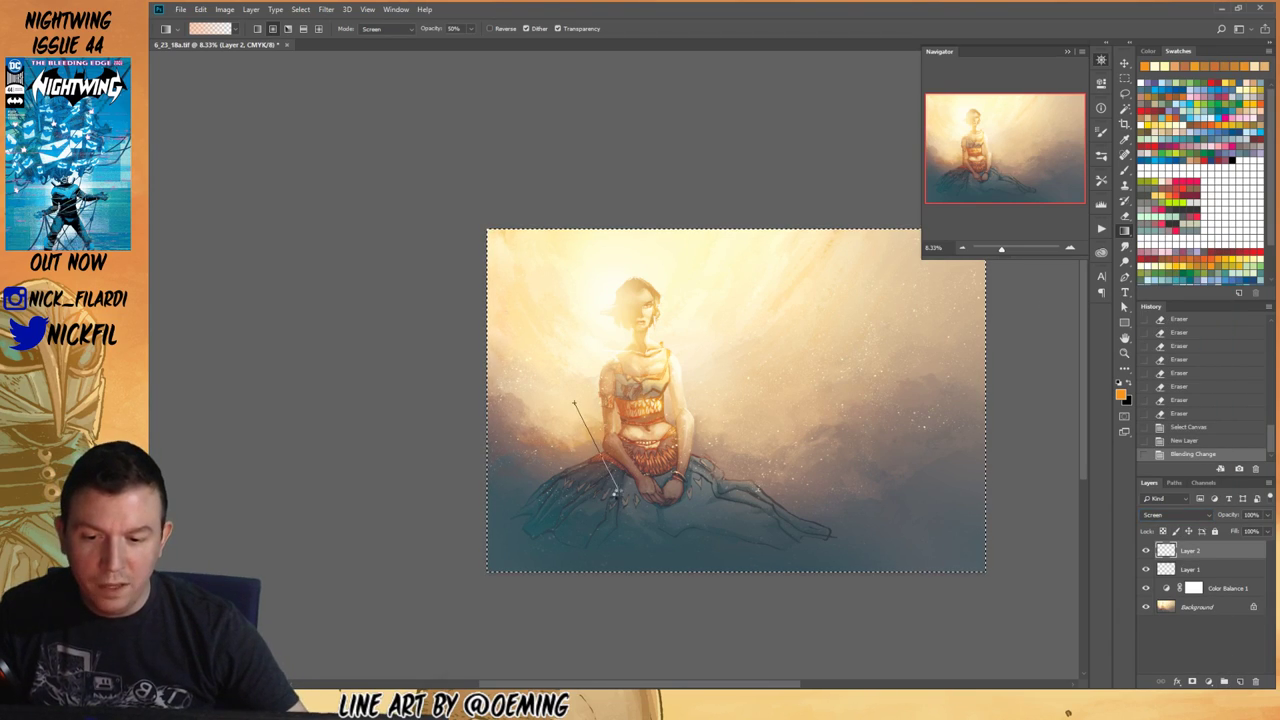
Step: Lay orange radial gradient glows at 50% opacity around both sides of the seated figure
{"action": "mouse_move", "coordinate": [616, 491]}
{"action": "left_mouse_down"}
{"action": "mouse_move", "coordinate": [671, 486]}
{"action": "mouse_move", "coordinate": [618, 484]}
{"action": "left_mouse_up"}
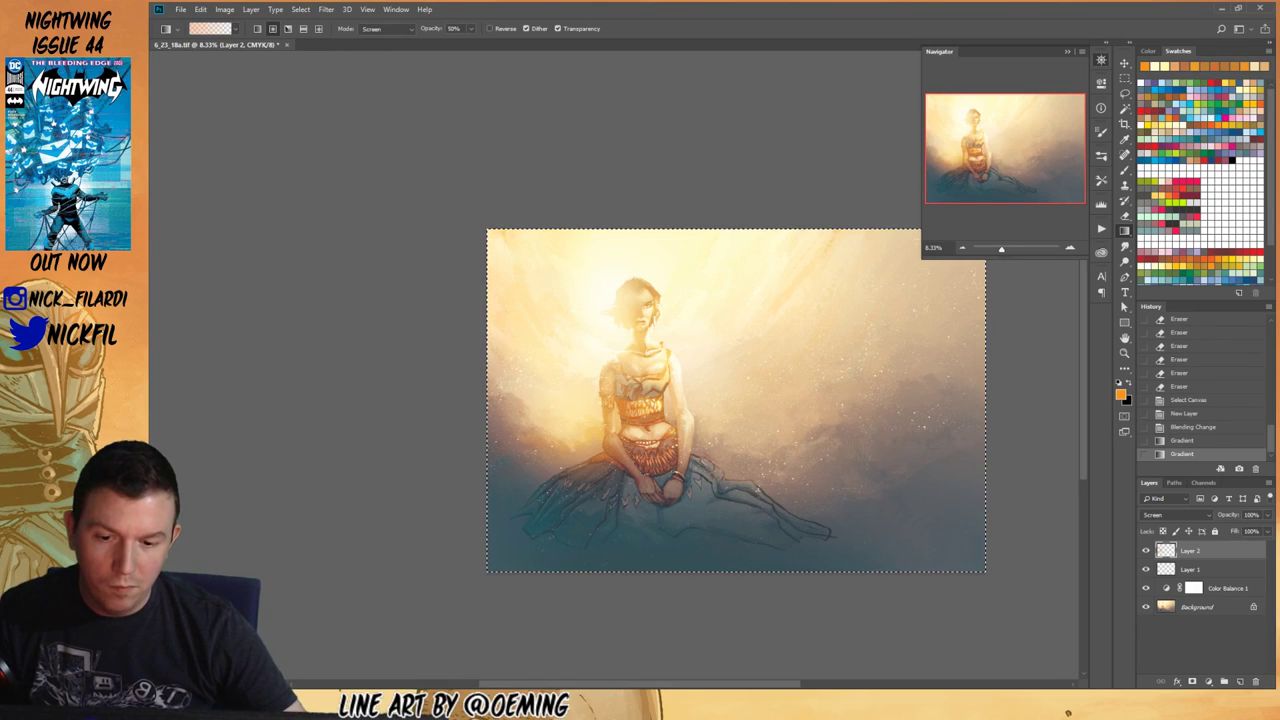
{"action": "left_click_drag", "start_coordinate": [707, 423], "coordinate": [688, 490]}
{"action": "left_click_drag", "start_coordinate": [715, 406], "coordinate": [684, 491]}
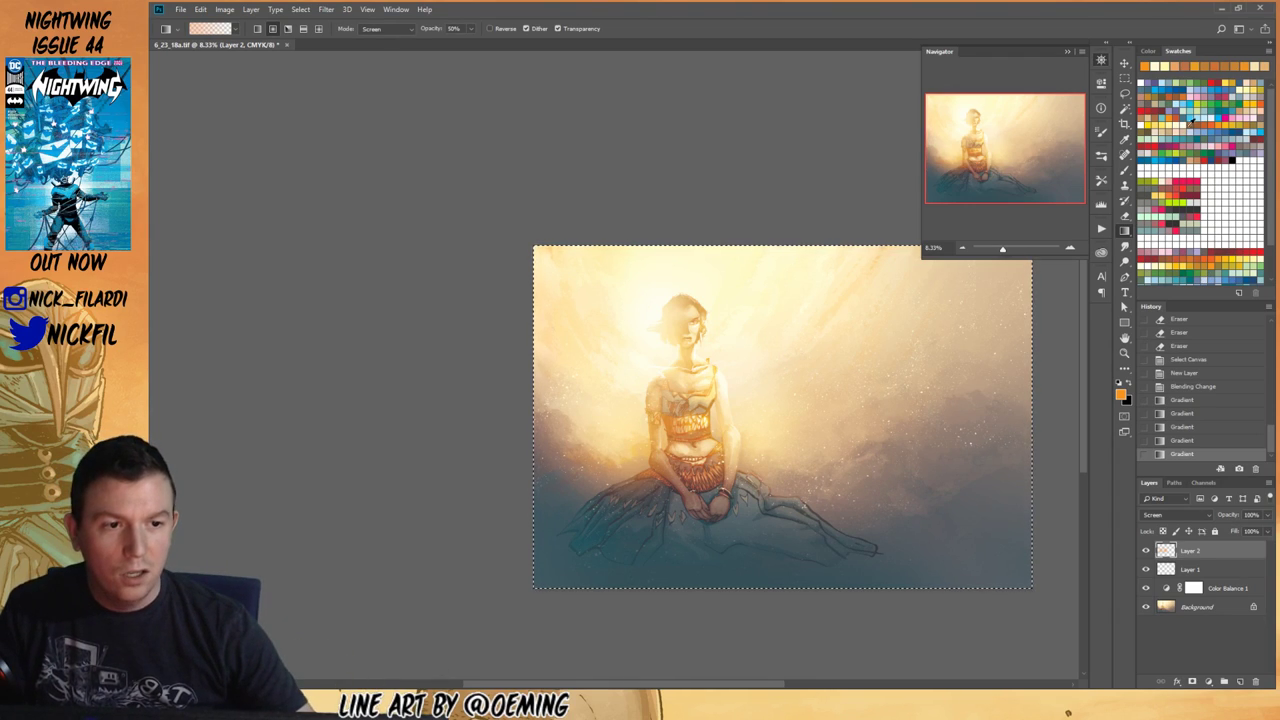
Step: Add red radial gradient glows at 50% opacity over the clouds on both sides of the figure
{"action": "left_click", "coordinate": [1212, 83]}
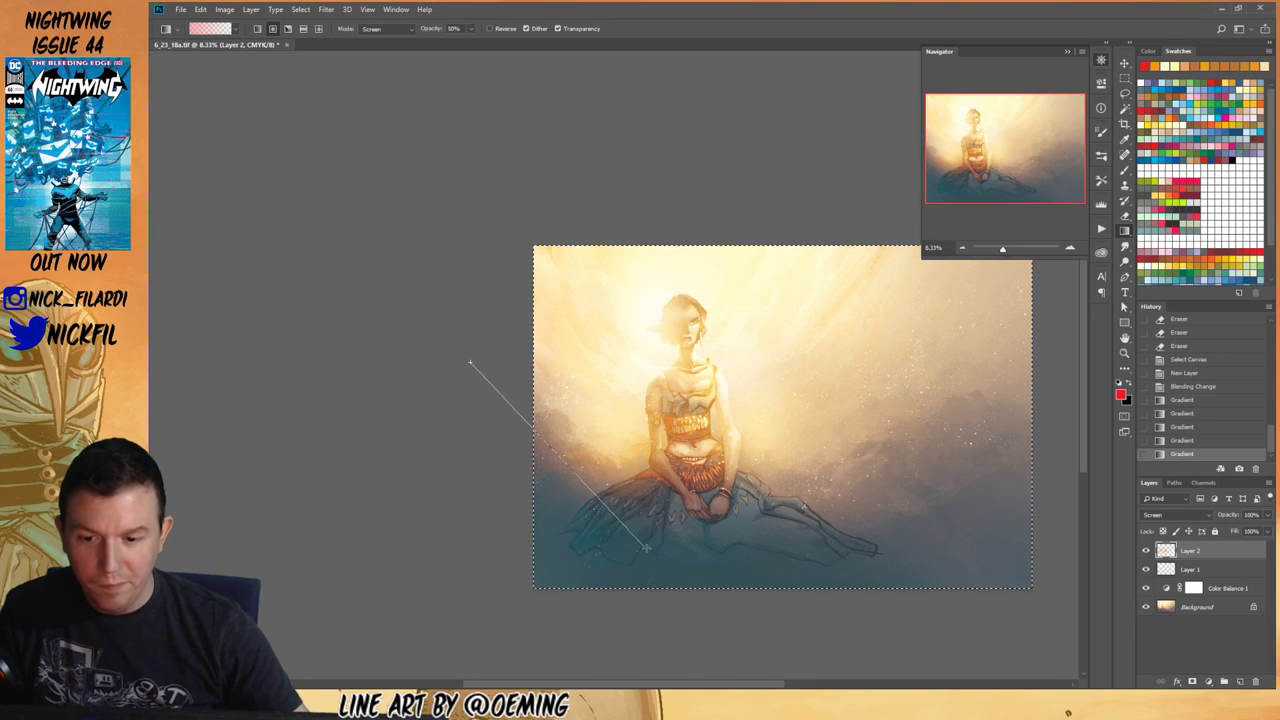
{"action": "left_click_drag", "start_coordinate": [622, 432], "coordinate": [637, 437]}
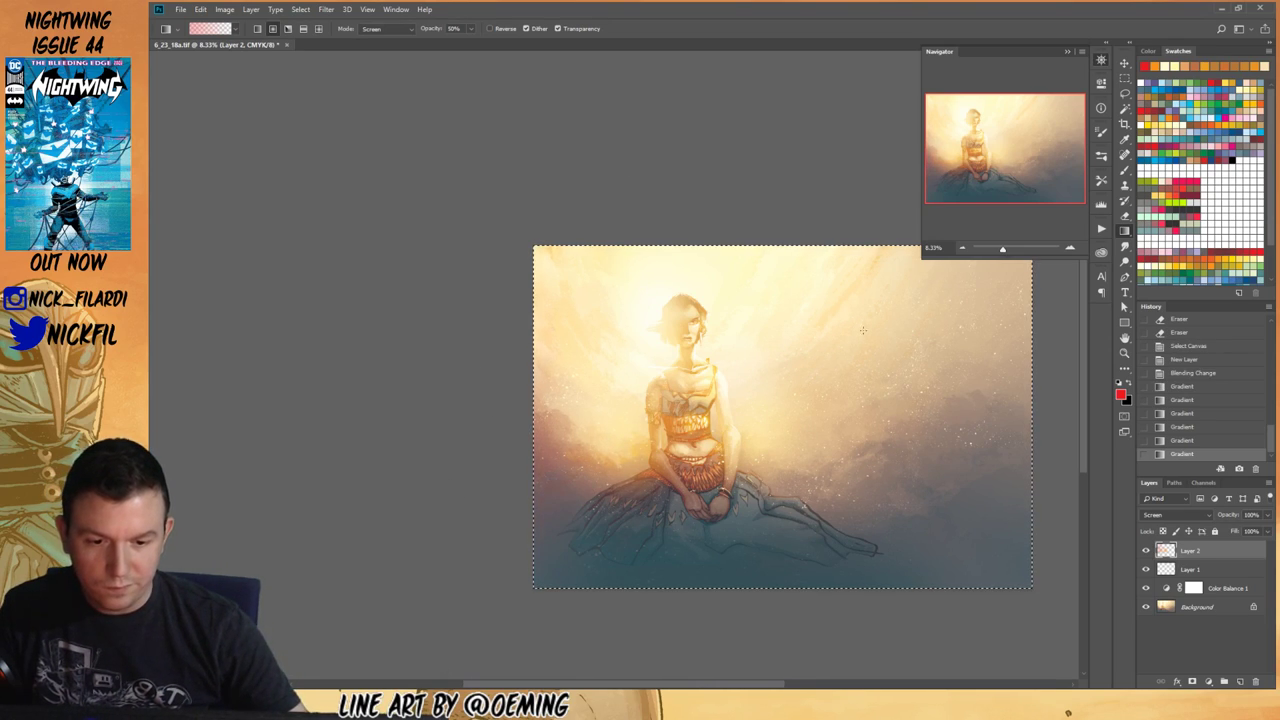
{"action": "left_click_drag", "start_coordinate": [855, 570], "coordinate": [869, 532]}
{"action": "left_click_drag", "start_coordinate": [869, 352], "coordinate": [823, 526]}
{"action": "left_click_drag", "start_coordinate": [843, 470], "coordinate": [786, 465]}
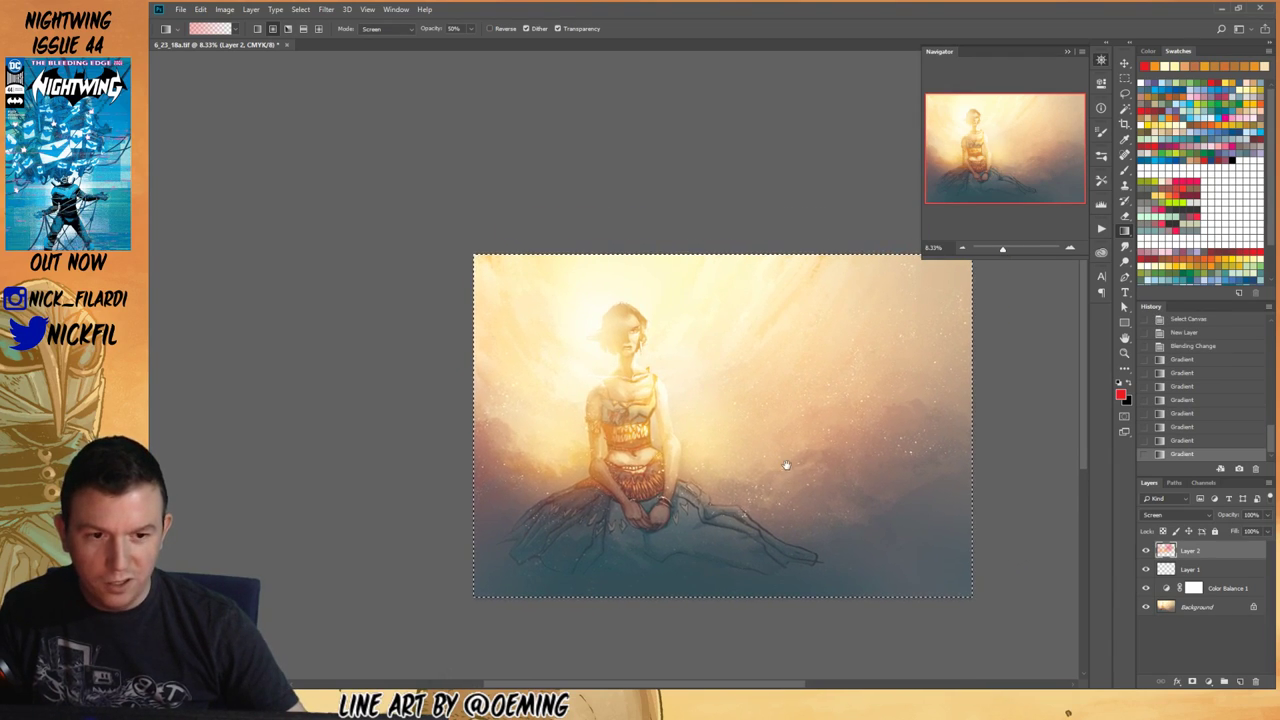
Step: Try isolating the specks on Layer 1 by subtracting the empty area from a full-canvas selection with the Magic Wand
{"action": "left_click", "coordinate": [1202, 610], "text": "shift"}
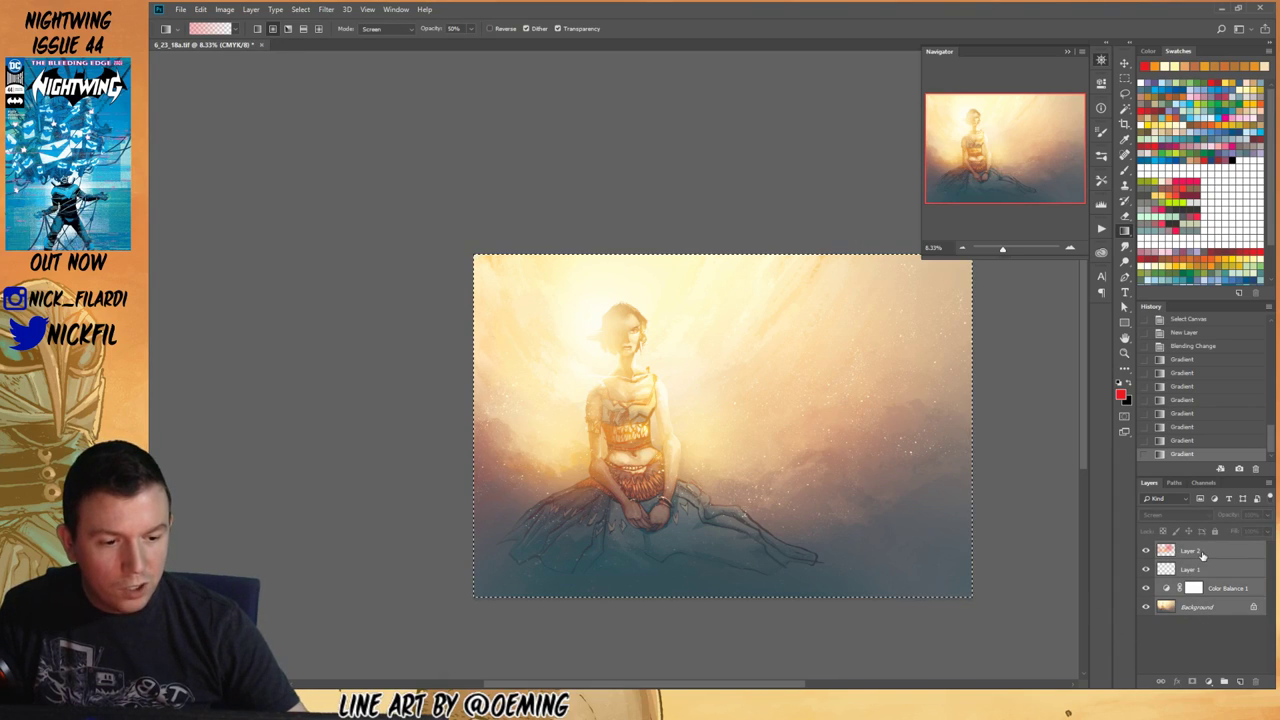
{"action": "left_click", "coordinate": [1203, 553]}
{"action": "left_click", "coordinate": [1196, 570]}
{"action": "key", "text": "ctrl+a"}
{"action": "key", "text": "w"}
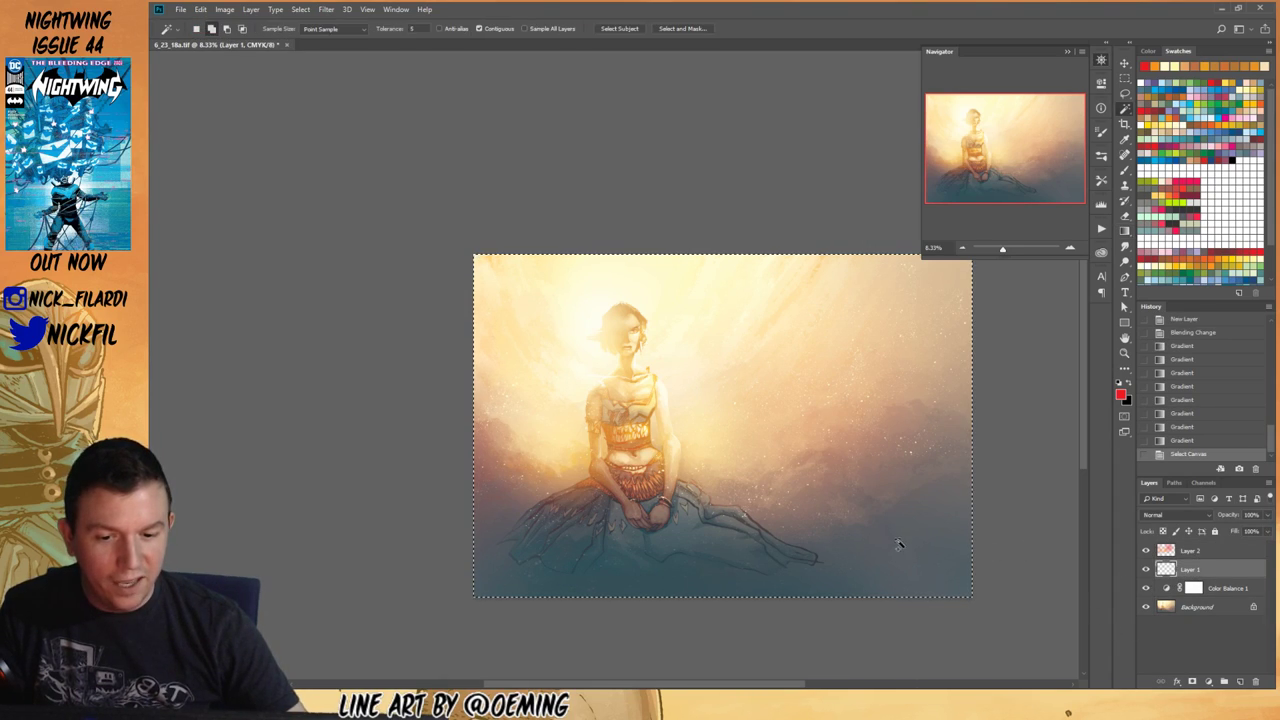
{"action": "left_click", "coordinate": [945, 551]}
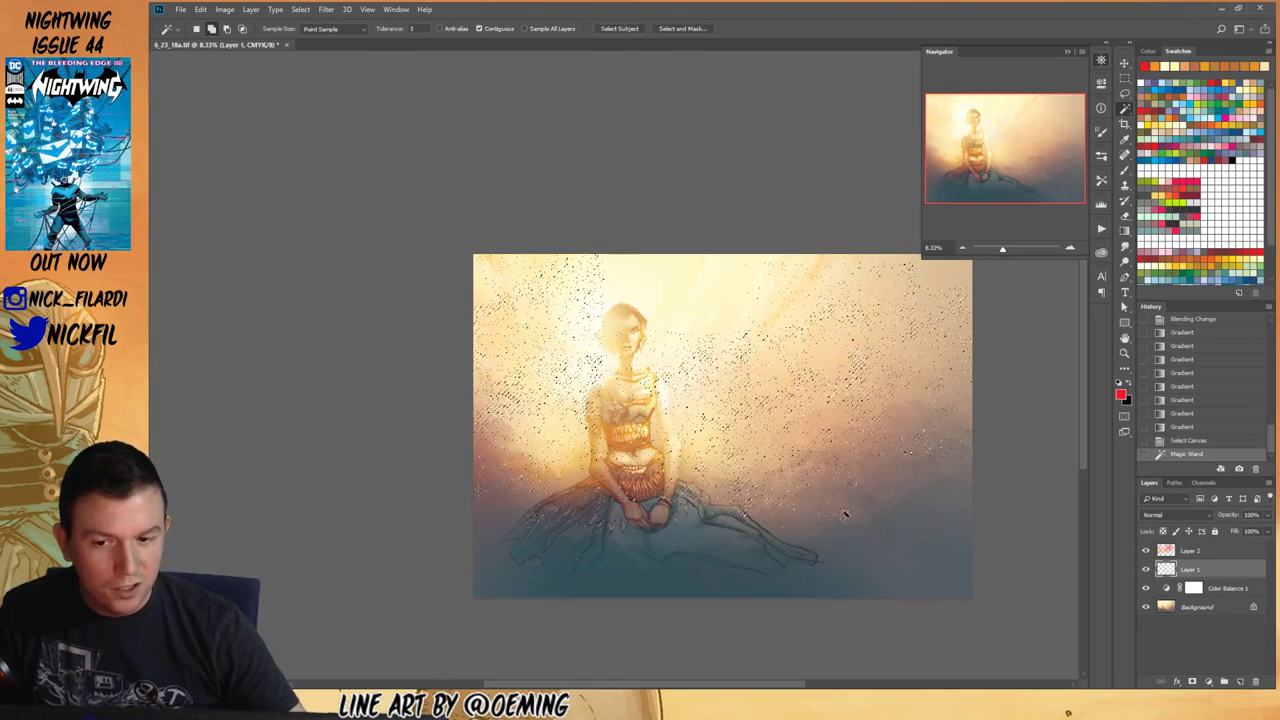
{"action": "key", "text": "ctrl+d"}
Step: Erase the specks on Layer 1 in the bright sky beside the woman's head with the textured eraser
{"action": "key", "text": "e"}
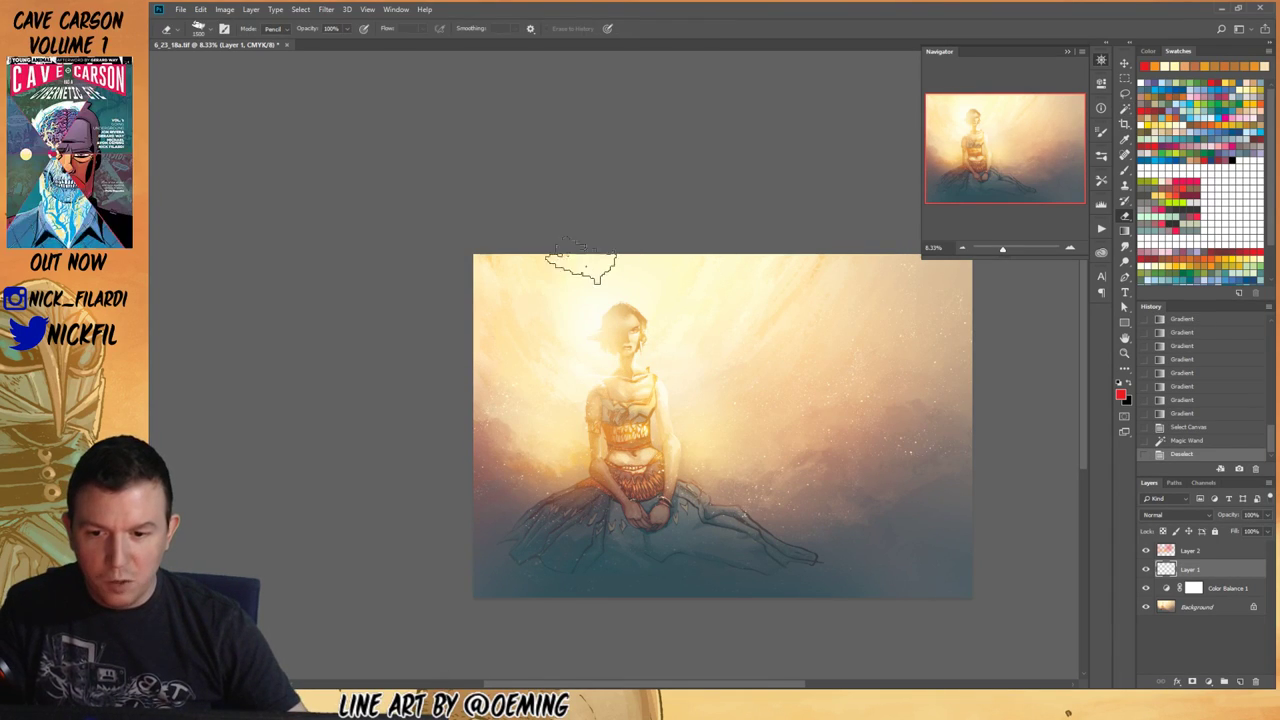
{"action": "left_click", "coordinate": [514, 315]}
{"action": "left_click", "coordinate": [556, 316]}
{"action": "left_click", "coordinate": [554, 278]}
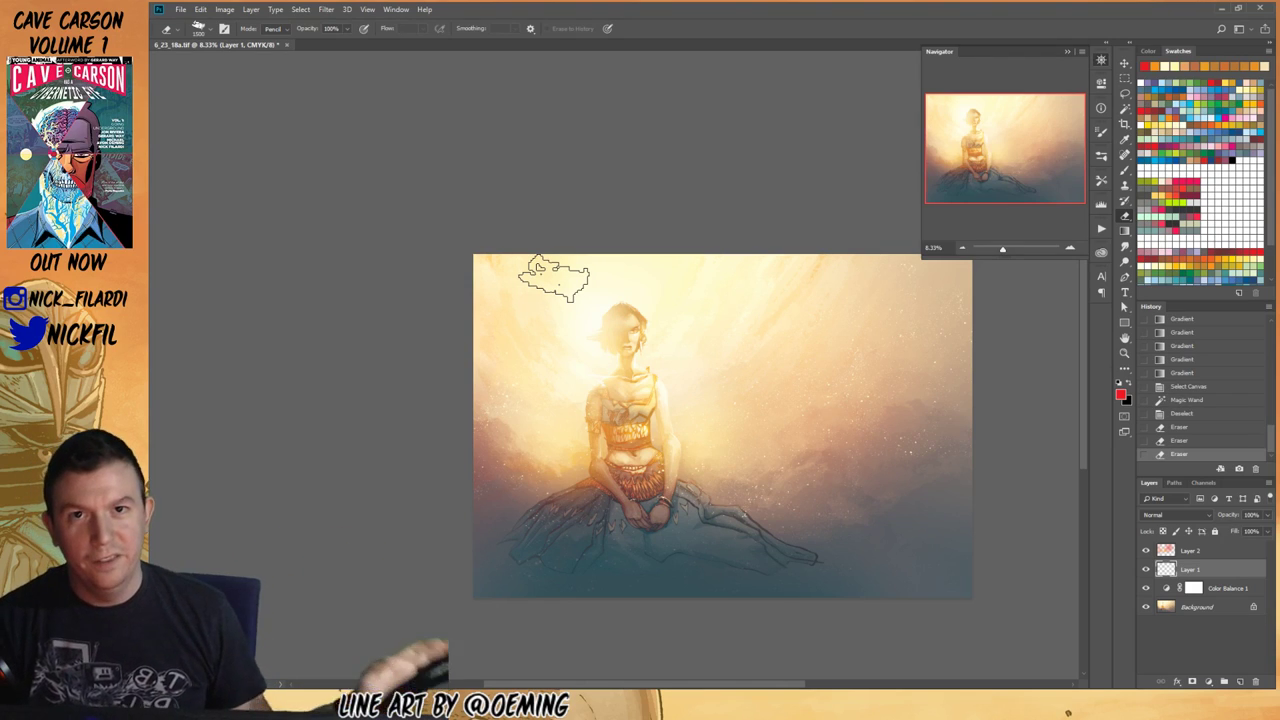
Step: Select only the specks on Layer 1 with the Magic Wand and feather the selection by 20 pixels
{"action": "key", "text": "w"}
{"action": "right_click", "coordinate": [670, 331]}
{"action": "left_click", "coordinate": [690, 272]}
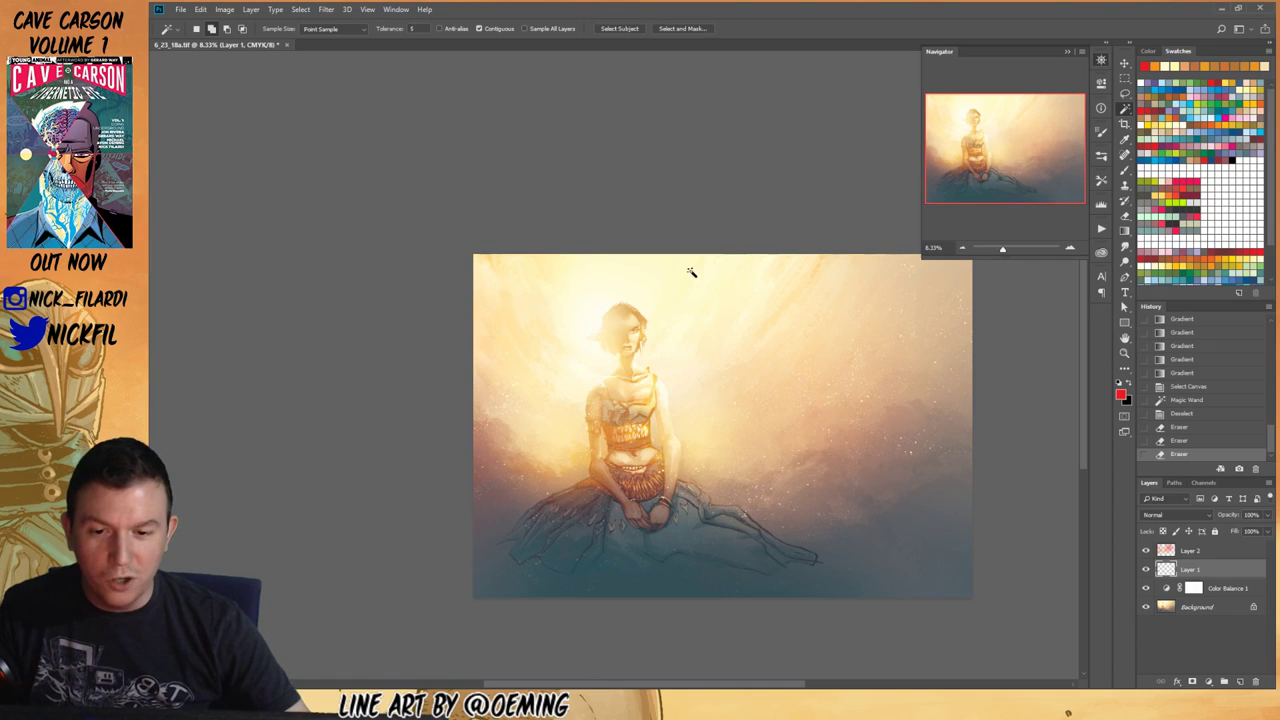
{"action": "key", "text": "ctrl+a"}
{"action": "left_click", "coordinate": [651, 280], "text": "alt"}
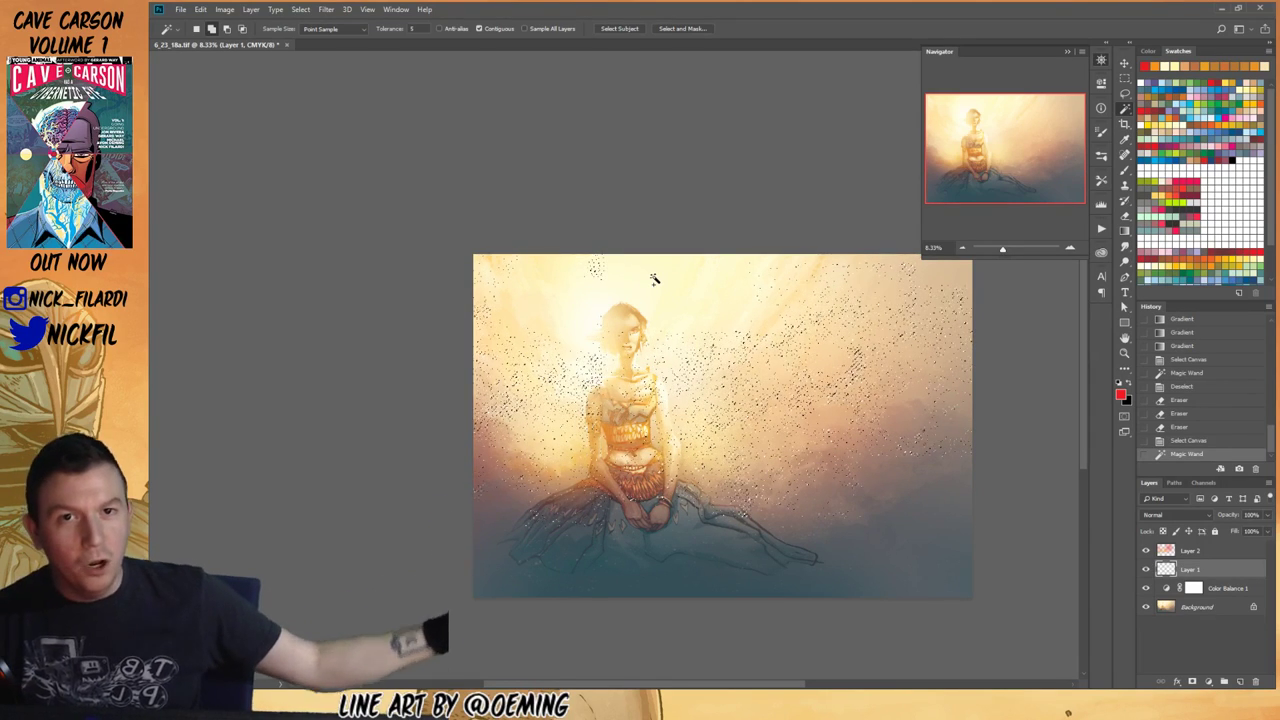
{"action": "right_click", "coordinate": [664, 300]}
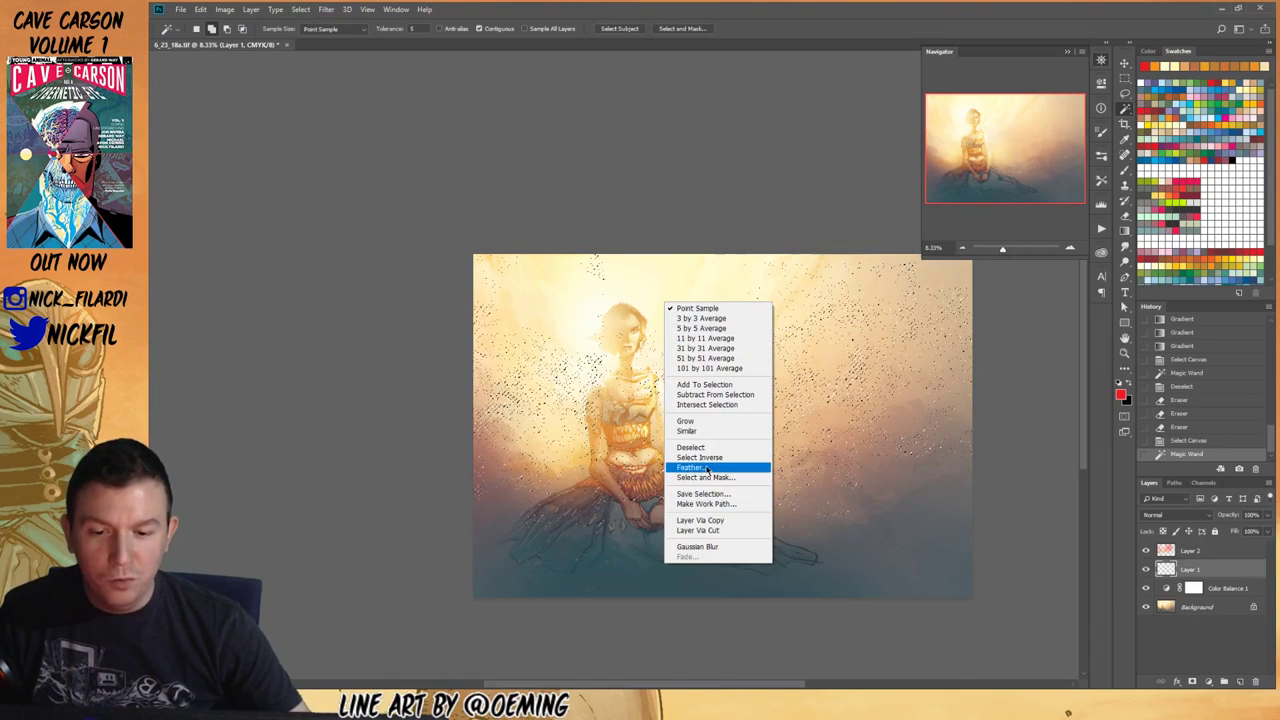
{"action": "left_click", "coordinate": [740, 467]}
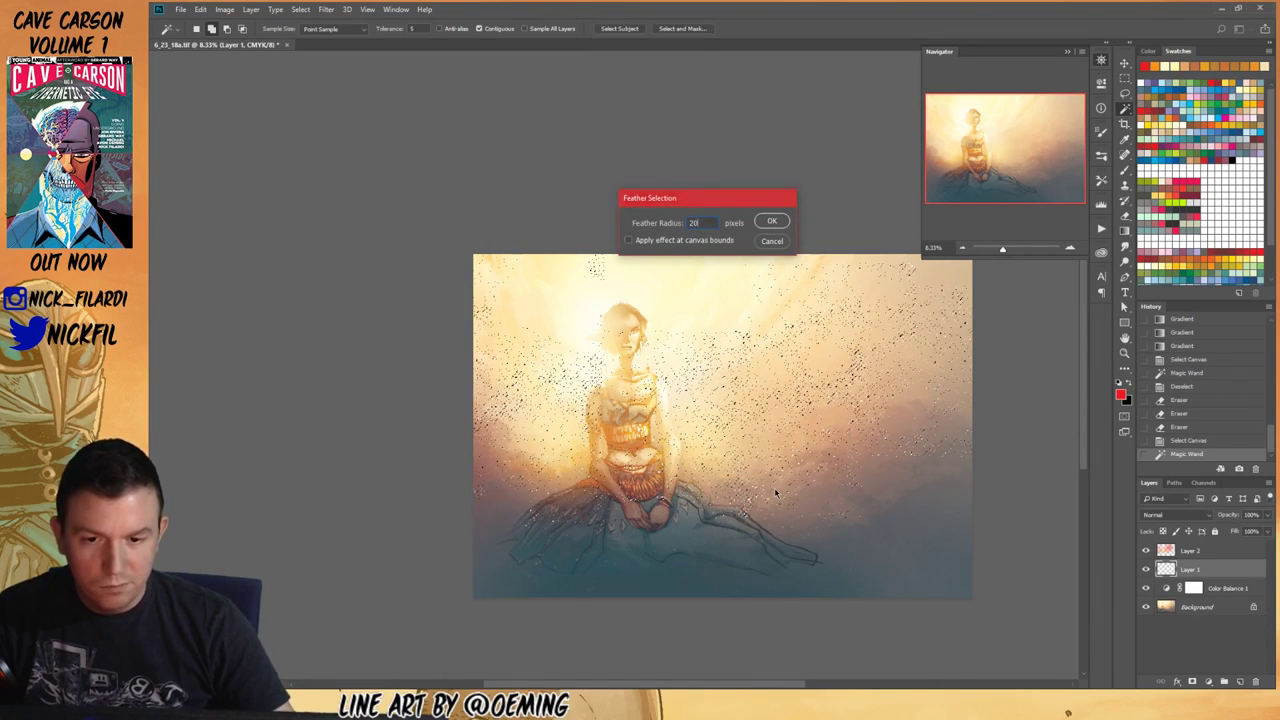
{"action": "key", "text": "Return"}
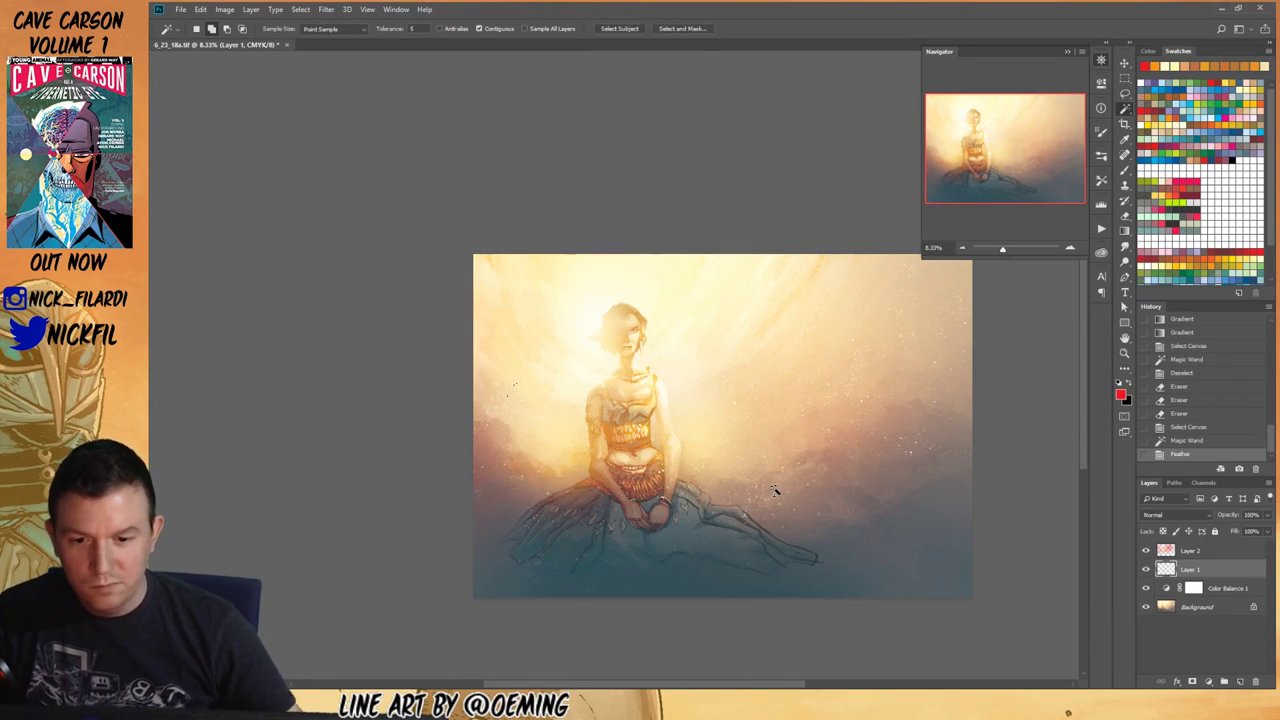
Step: Fill the feathered speck selection twice with orange on Layer 2 and clear the selection
{"action": "left_click", "coordinate": [1168, 116]}
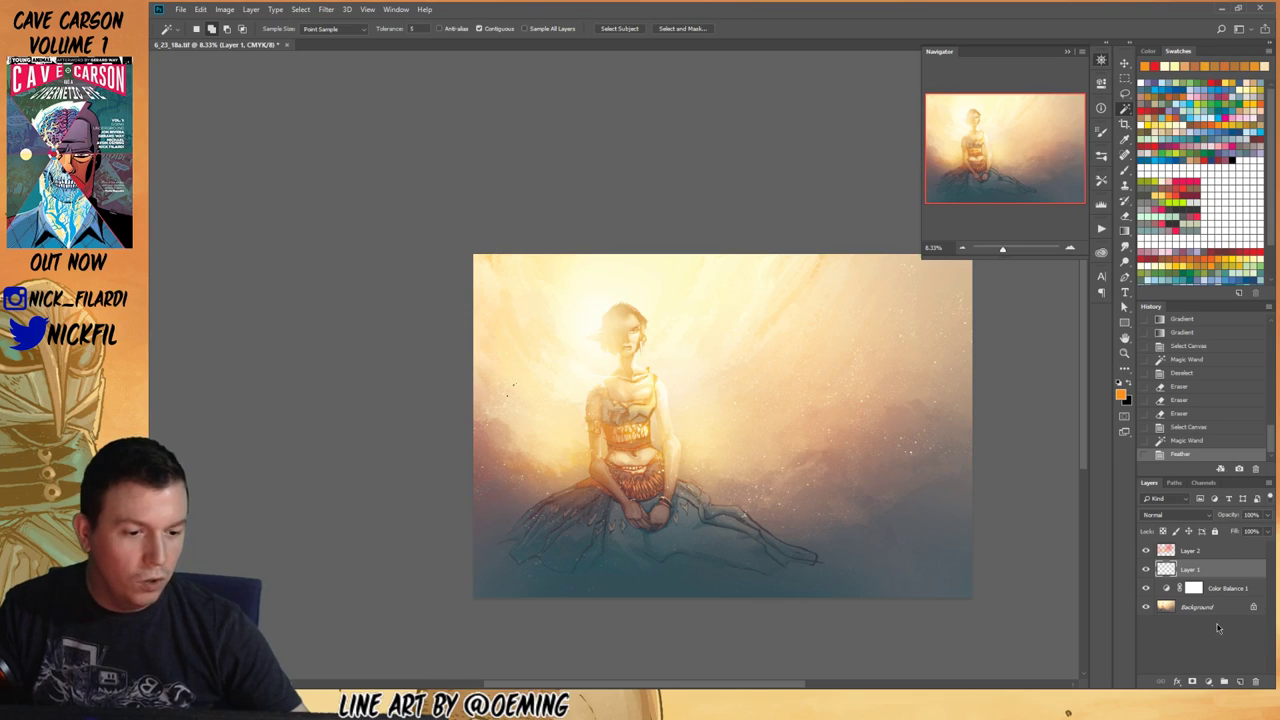
{"action": "left_click", "coordinate": [1217, 552]}
{"action": "key", "text": "alt+BackSpace"}
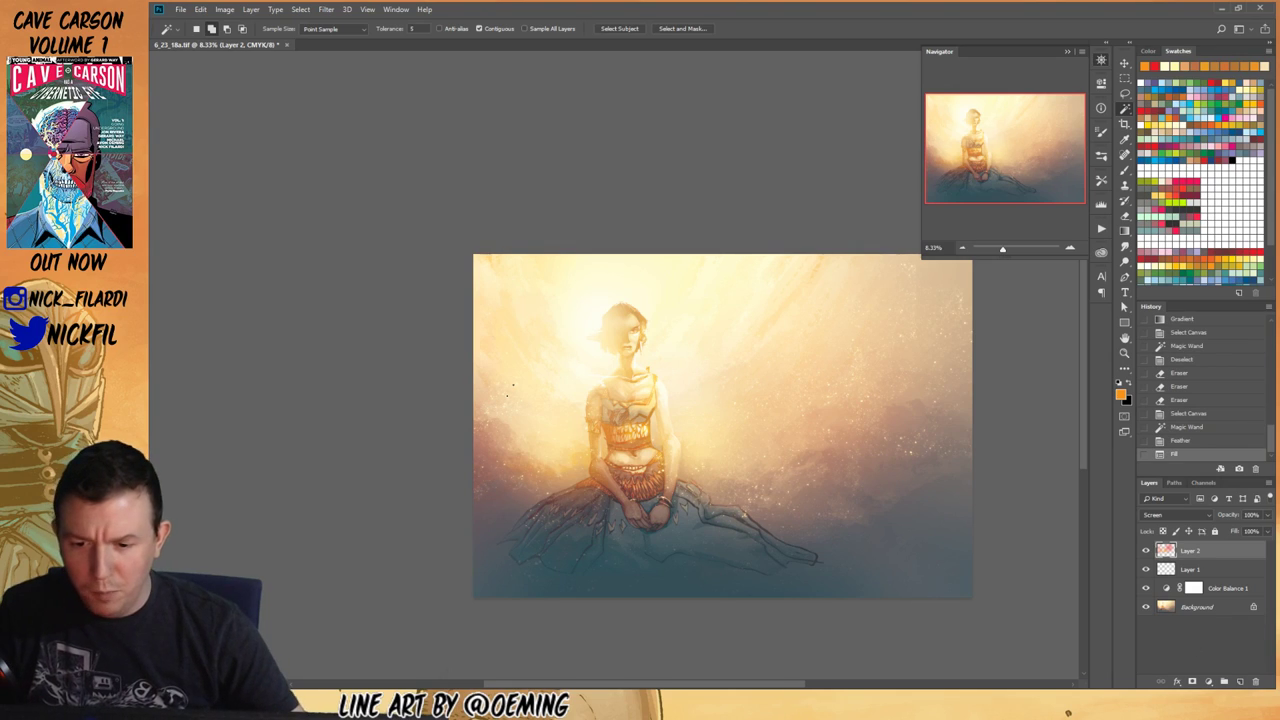
{"action": "key", "text": "z"}
{"action": "left_click", "coordinate": [822, 470]}
{"action": "left_click_drag", "start_coordinate": [840, 400], "coordinate": [730, 493]}
{"action": "left_click", "coordinate": [657, 443], "text": "alt"}
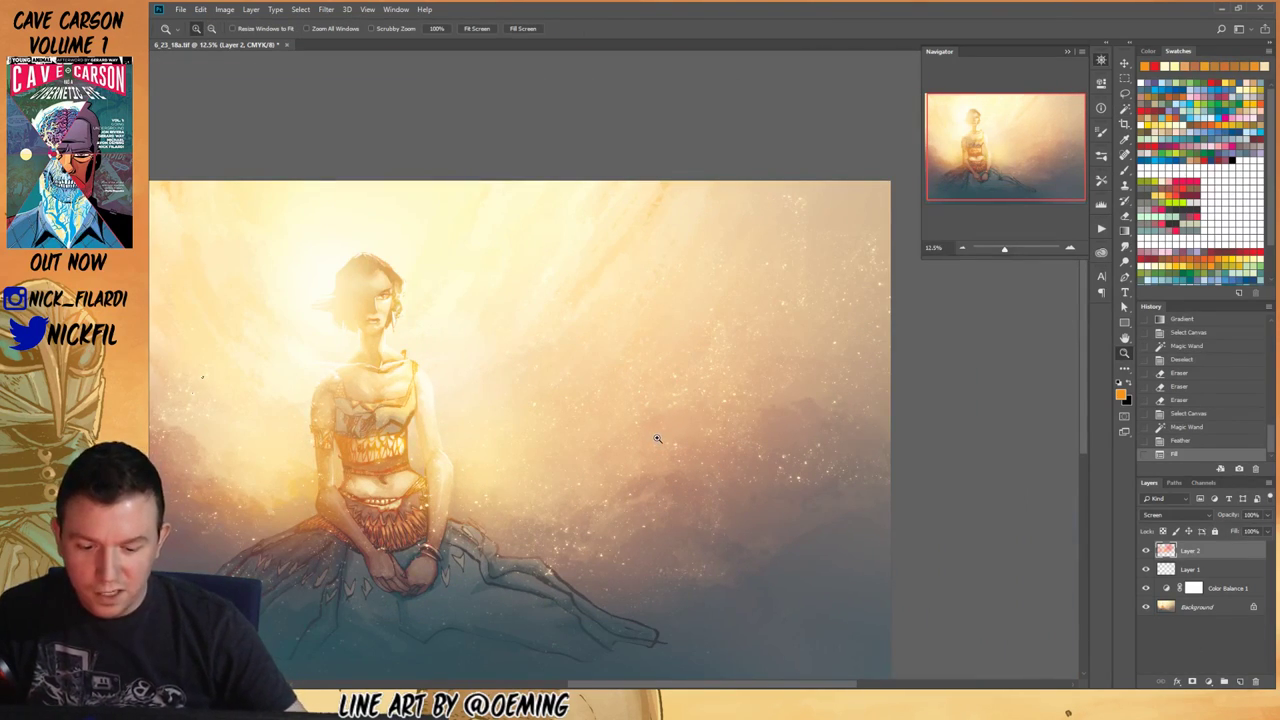
{"action": "left_click_drag", "start_coordinate": [649, 394], "coordinate": [762, 454]}
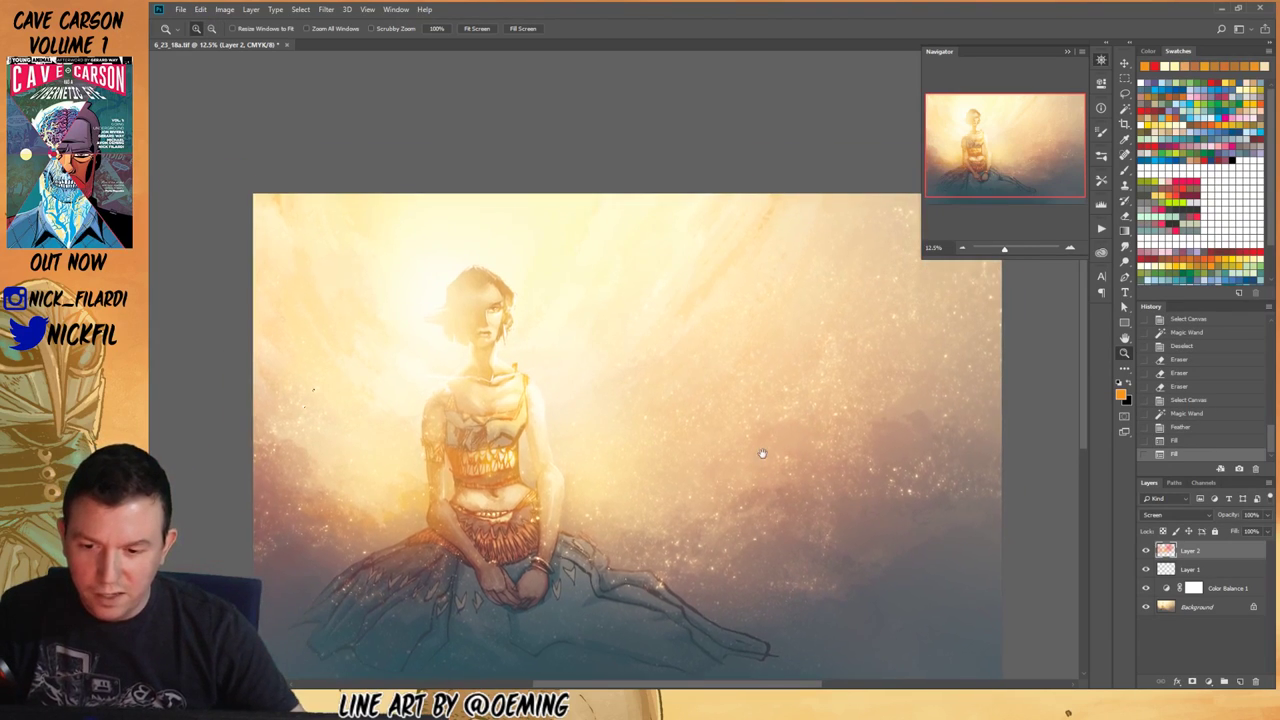
{"action": "key", "text": "ctrl+d"}
{"action": "left_click", "coordinate": [737, 498], "text": "alt"}
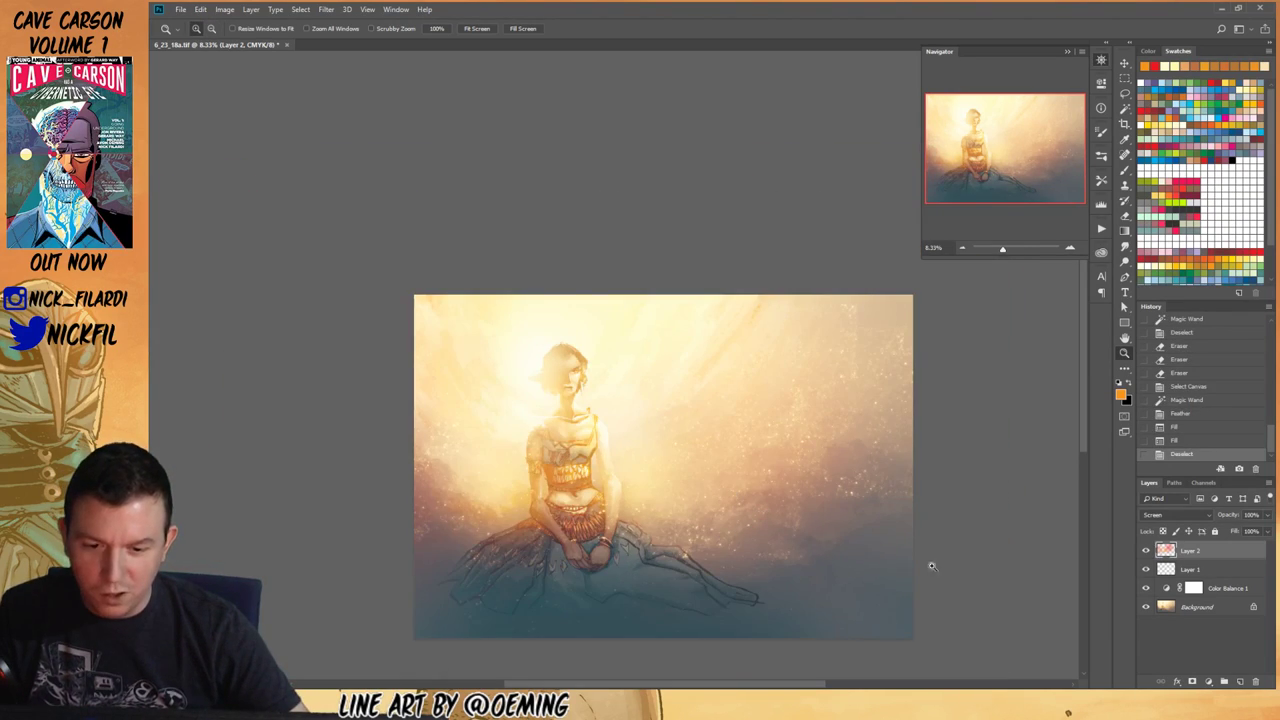
Step: Undo the orange fills and the deselection, going back to the feathered speck selection on Layer 1
{"action": "left_click", "coordinate": [1193, 570], "text": "shift"}
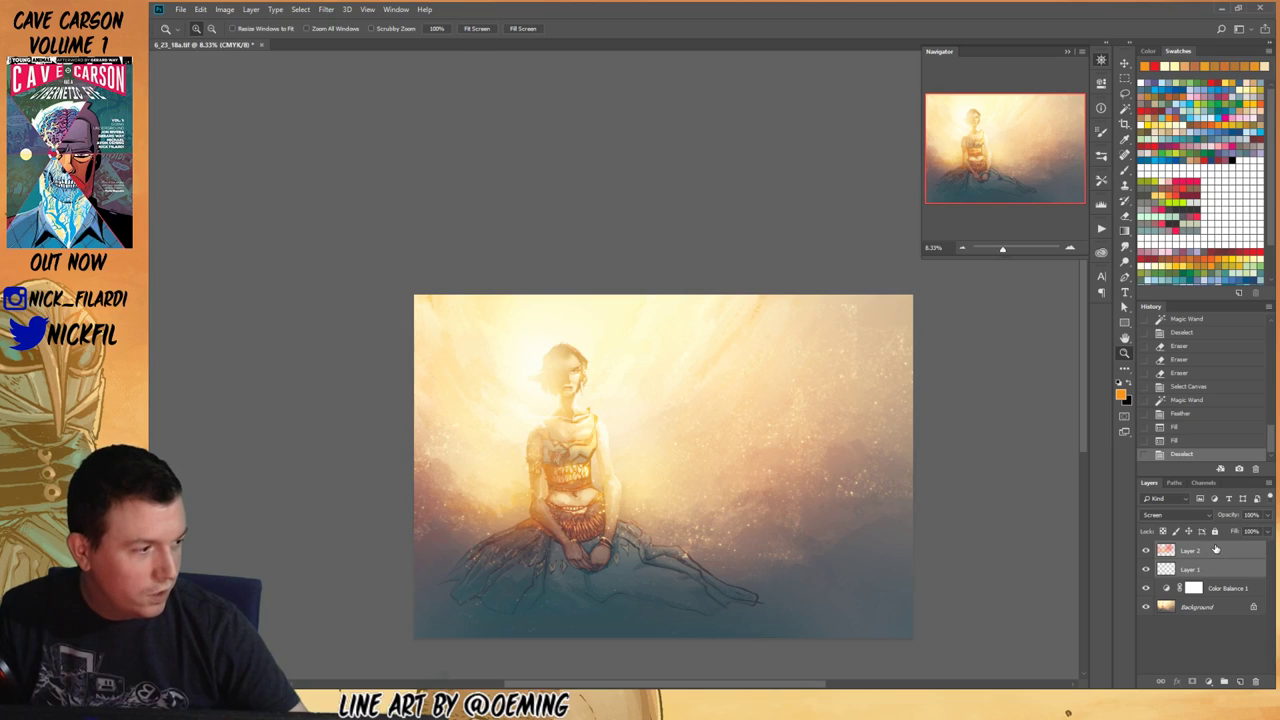
{"action": "left_click", "coordinate": [1216, 550]}
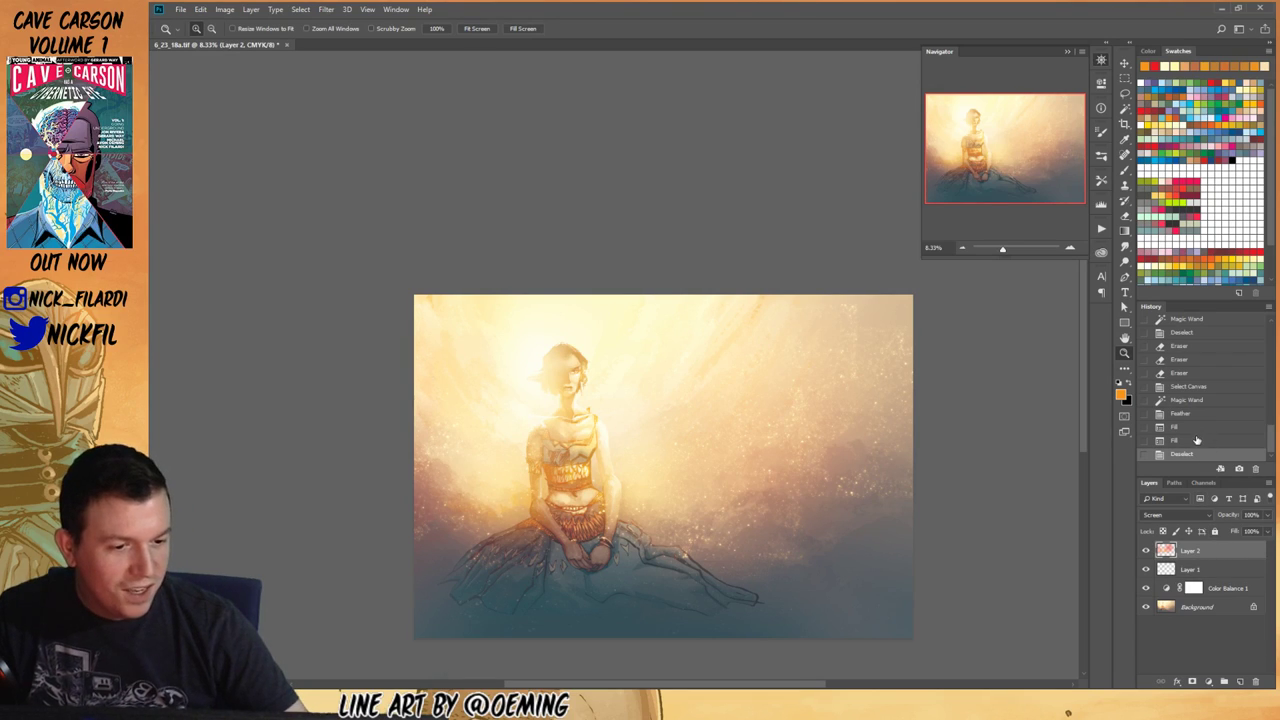
{"action": "left_click", "coordinate": [1196, 440]}
{"action": "left_click", "coordinate": [1195, 414]}
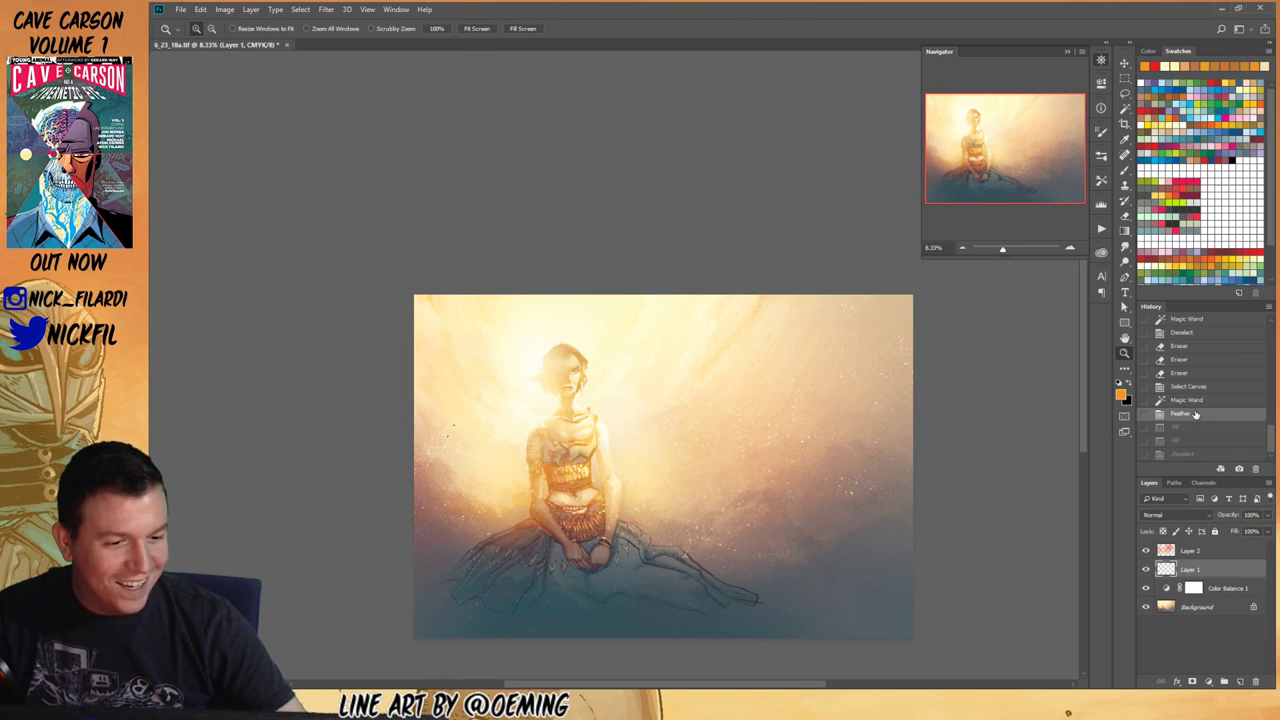
Step: Enlarge the textured eraser and thin out the Layer 1 specks in the sky and clouds beside the woman at 50% opacity
{"action": "left_click", "coordinate": [727, 449]}
{"action": "key", "text": "e"}
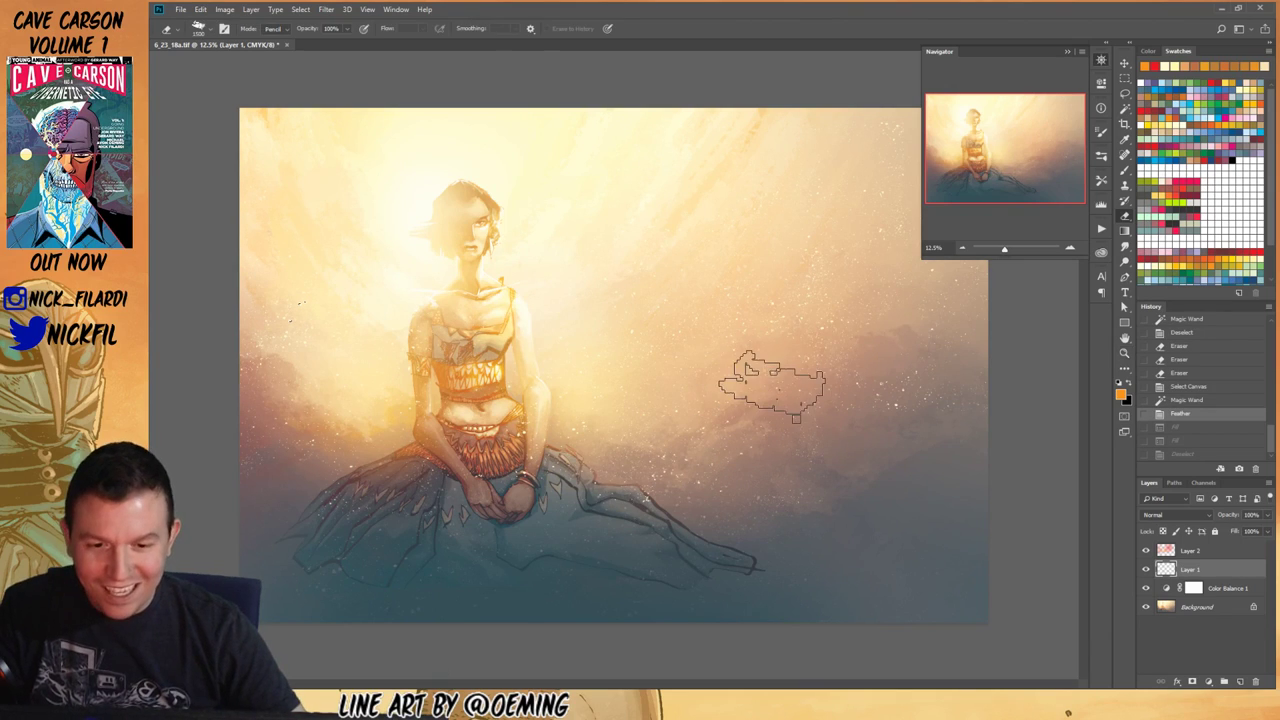
{"action": "key", "text": "bracketright"}
{"action": "key", "text": "bracketright"}
{"action": "key", "text": "bracketright"}
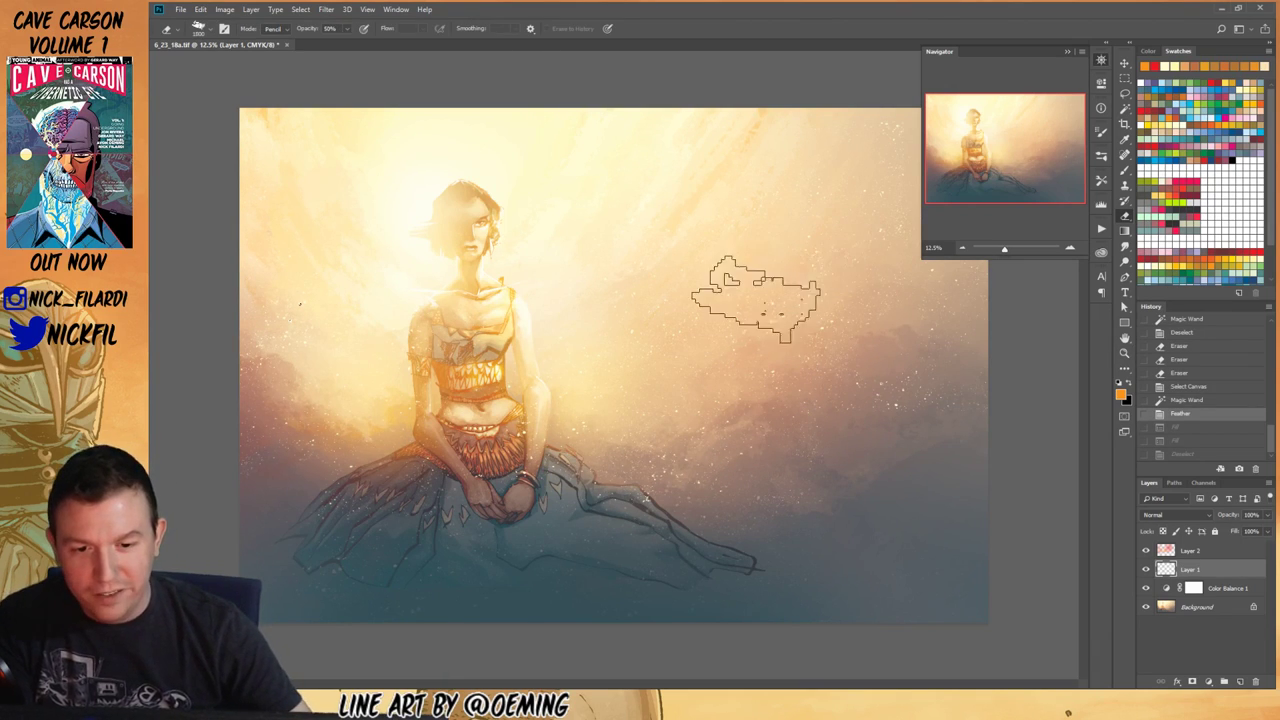
{"action": "left_click_drag", "start_coordinate": [759, 297], "coordinate": [798, 337]}
{"action": "left_click", "coordinate": [784, 328]}
{"action": "left_click", "coordinate": [797, 380]}
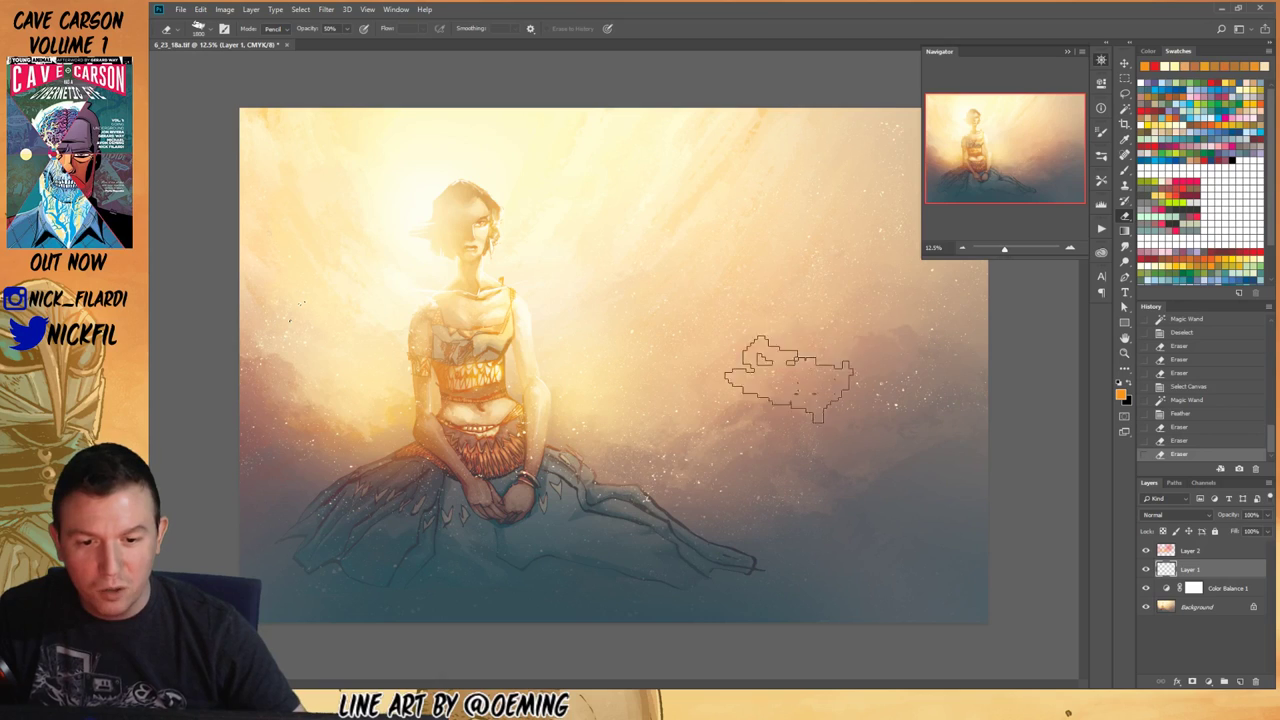
{"action": "left_click", "coordinate": [865, 405]}
{"action": "key", "text": "space"}
{"action": "left_click_drag", "start_coordinate": [719, 461], "coordinate": [724, 432]}
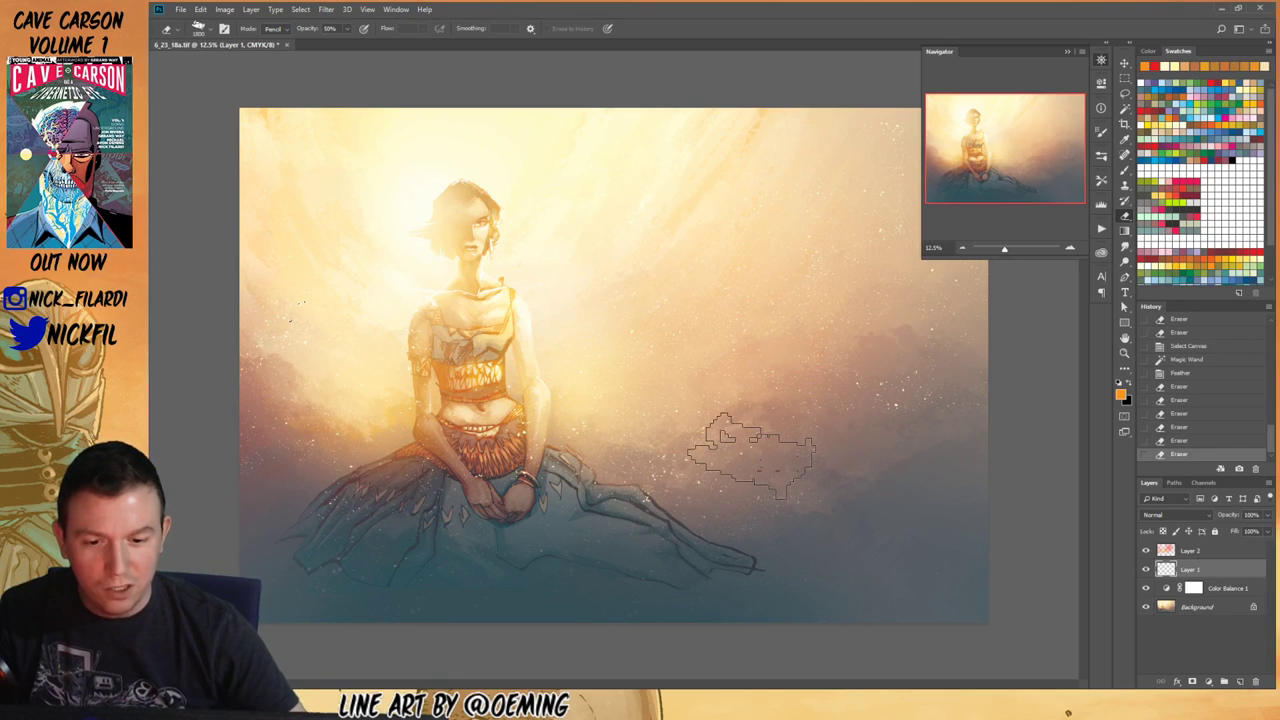
Step: Erase the specks over the woman's legs and the nearby clouds at 100% eraser opacity
{"action": "key", "text": "0"}
{"action": "mouse_move", "coordinate": [643, 519]}
{"action": "left_mouse_down"}
{"action": "mouse_move", "coordinate": [659, 548]}
{"action": "mouse_move", "coordinate": [664, 526]}
{"action": "left_mouse_up"}
{"action": "left_click", "coordinate": [684, 505]}
{"action": "left_click", "coordinate": [743, 546]}
{"action": "left_click", "coordinate": [823, 460]}
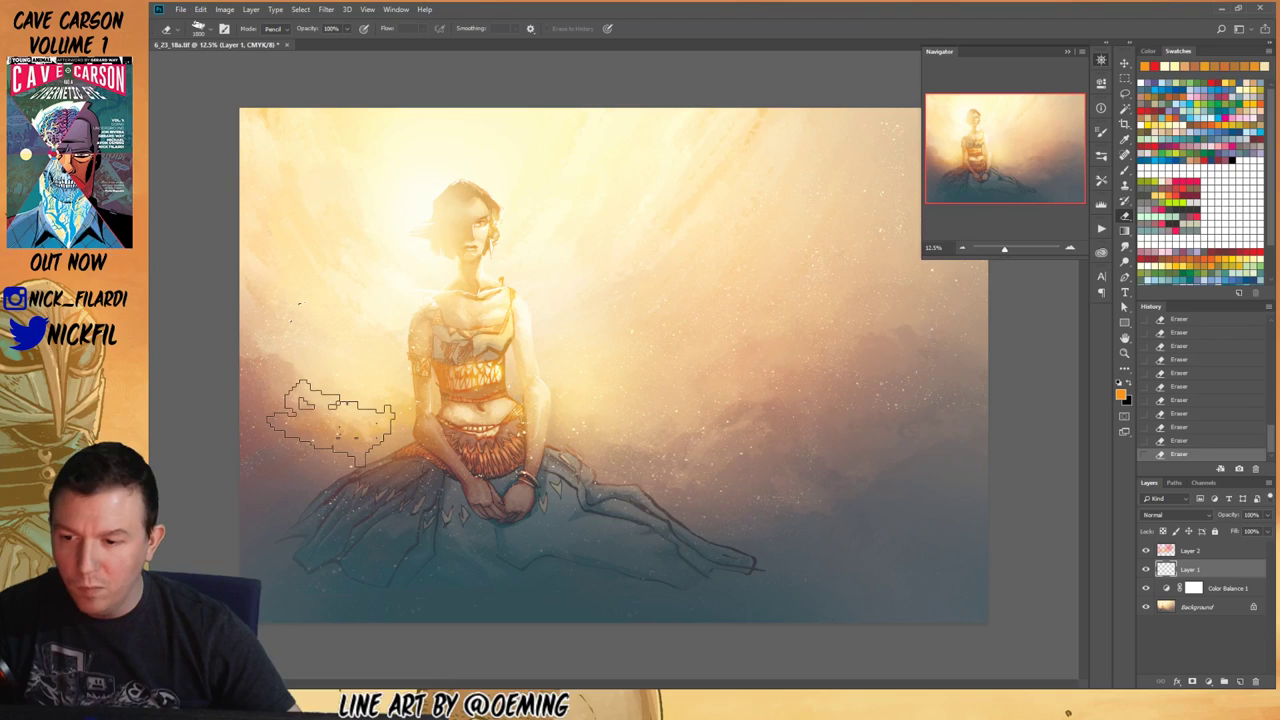
Step: Clear the selection and erase specks around the clouds and spread skirt, lowering the eraser to 50% opacity
{"action": "key", "text": "ctrl+d"}
{"action": "left_click", "coordinate": [274, 420]}
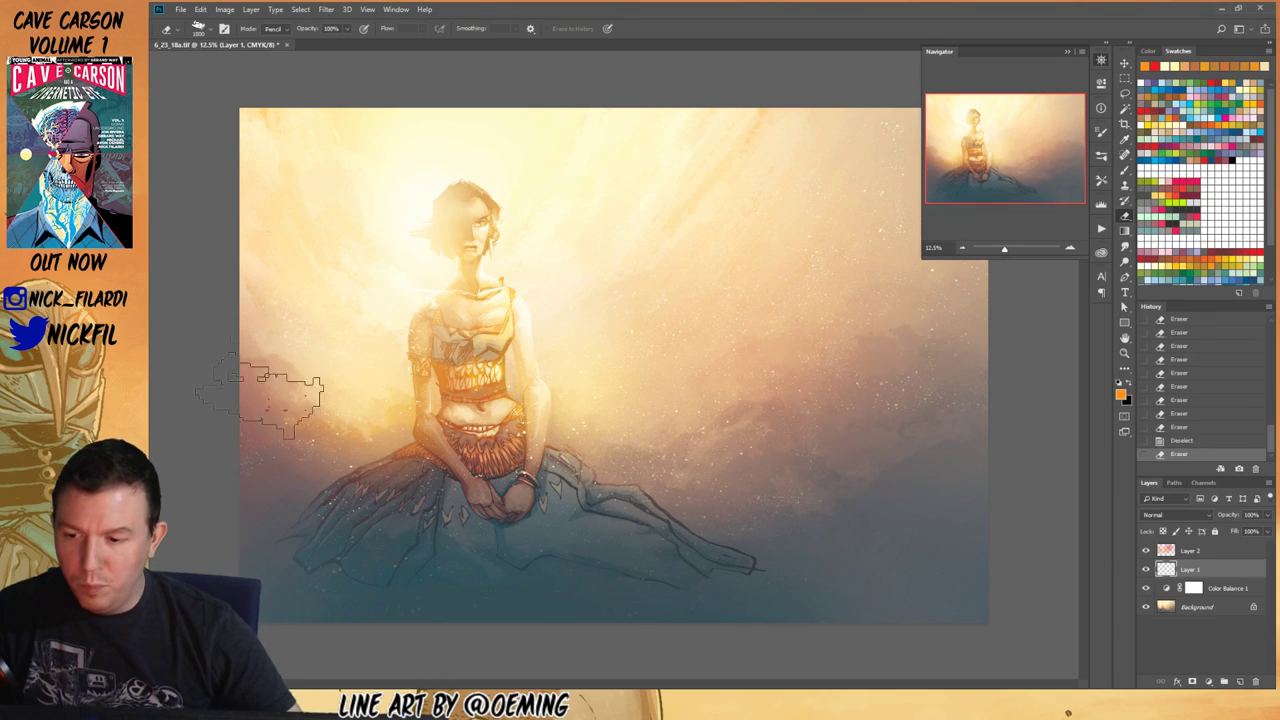
{"action": "key", "text": "5"}
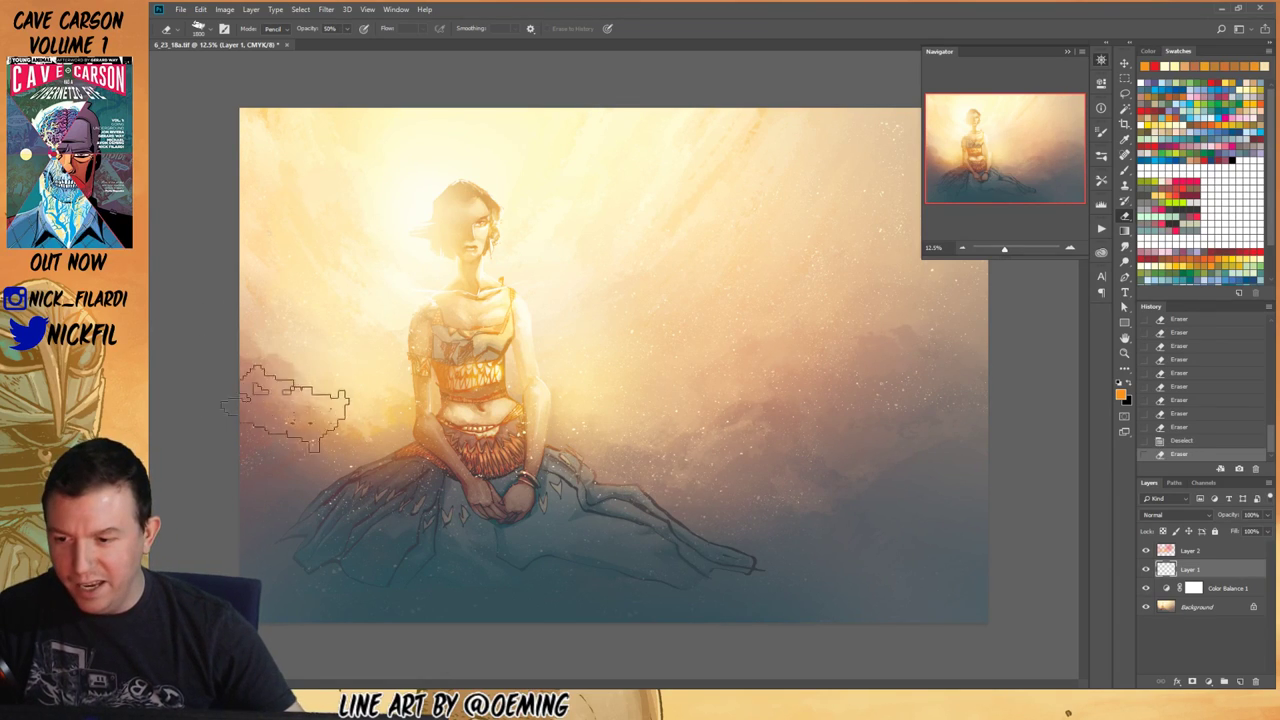
{"action": "left_click", "coordinate": [240, 462]}
{"action": "left_click", "coordinate": [361, 604]}
{"action": "left_click", "coordinate": [473, 563]}
{"action": "left_click", "coordinate": [449, 542]}
{"action": "left_click", "coordinate": [472, 472]}
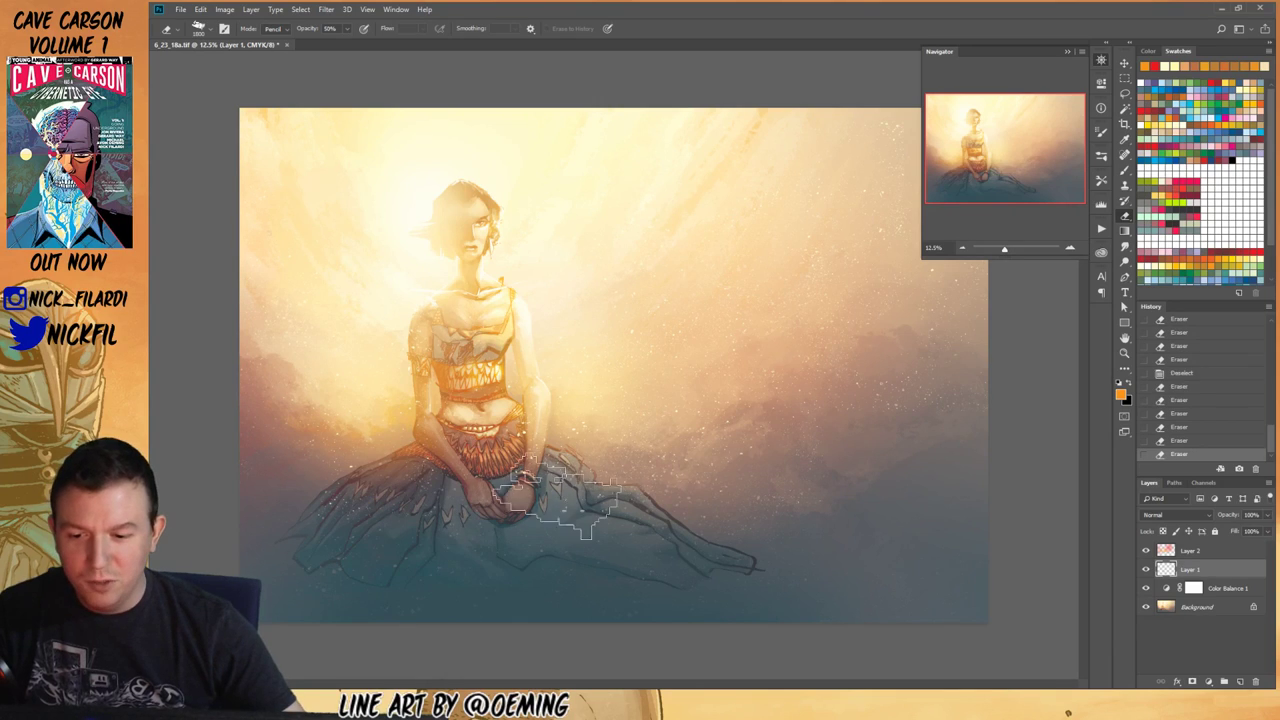
Step: Thin out the remaining specks over the woman's hands and torso and in the clouds beside her at 50% eraser opacity
{"action": "left_click", "coordinate": [507, 467]}
{"action": "left_click", "coordinate": [507, 466]}
{"action": "left_click", "coordinate": [492, 397]}
{"action": "left_click", "coordinate": [437, 342]}
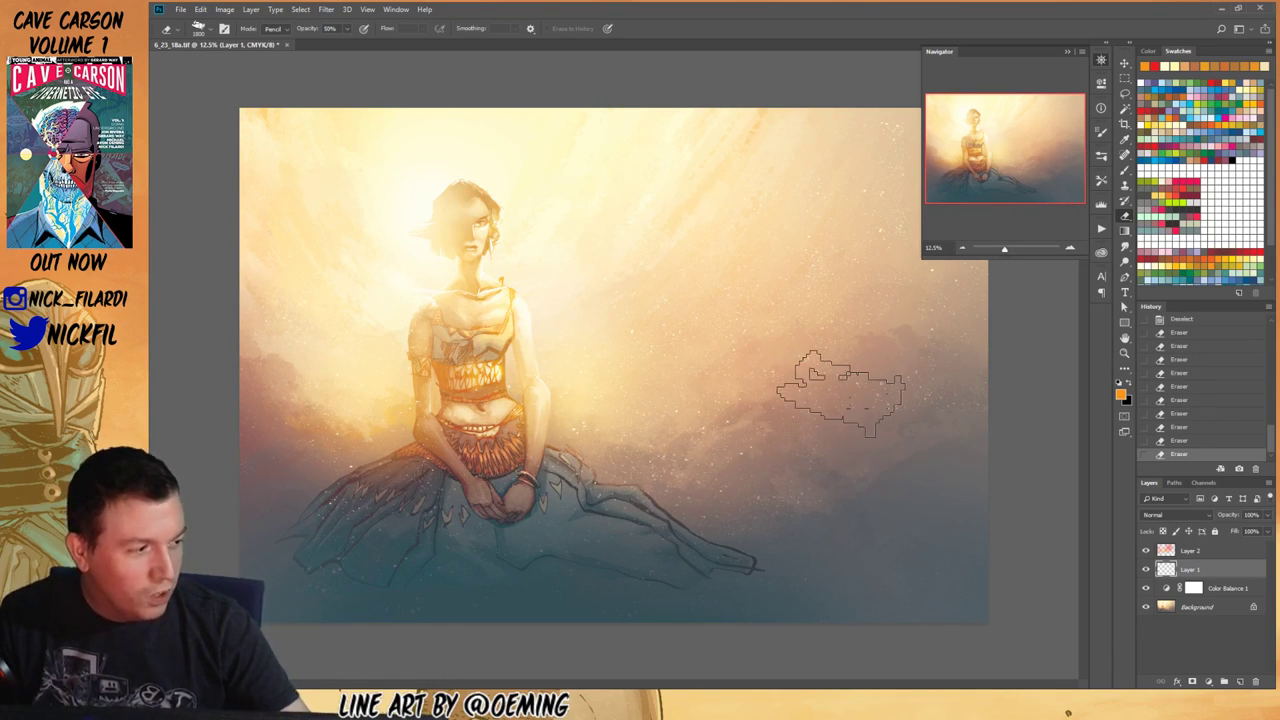
{"action": "left_click", "coordinate": [841, 394]}
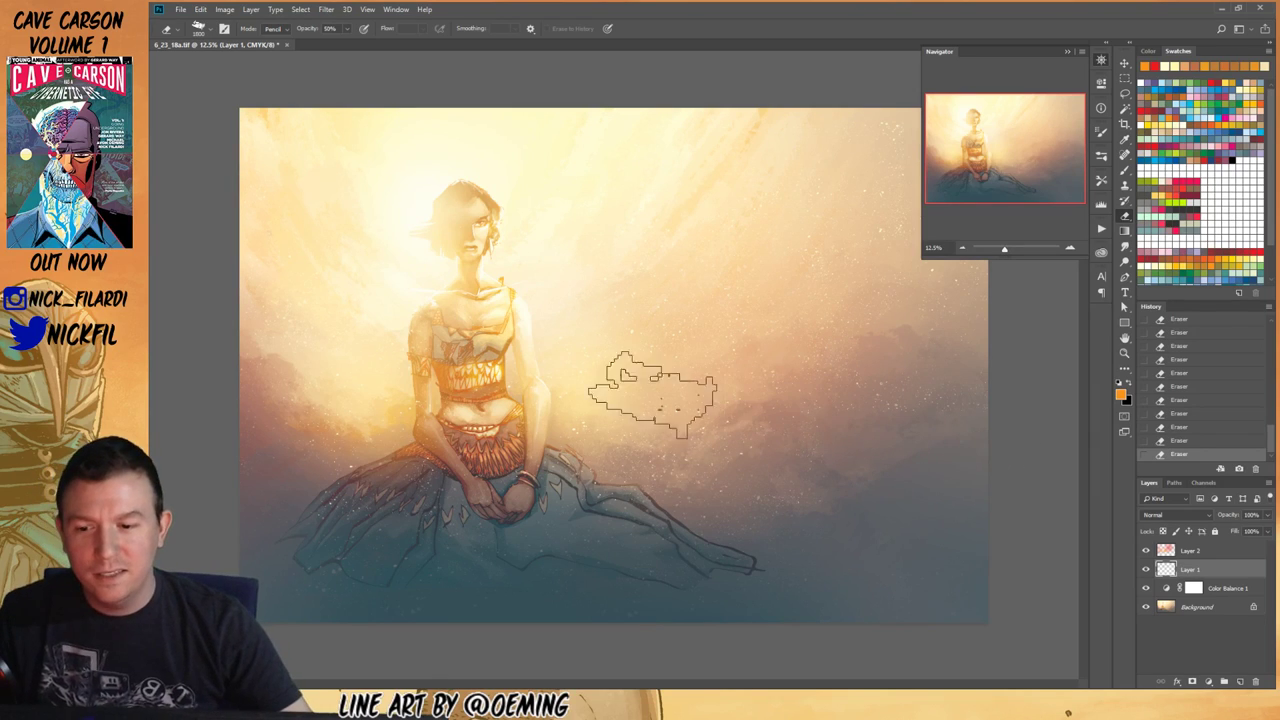
{"action": "key", "text": "z"}
{"action": "left_click", "coordinate": [612, 410], "text": "alt"}
{"action": "left_click", "coordinate": [612, 410]}
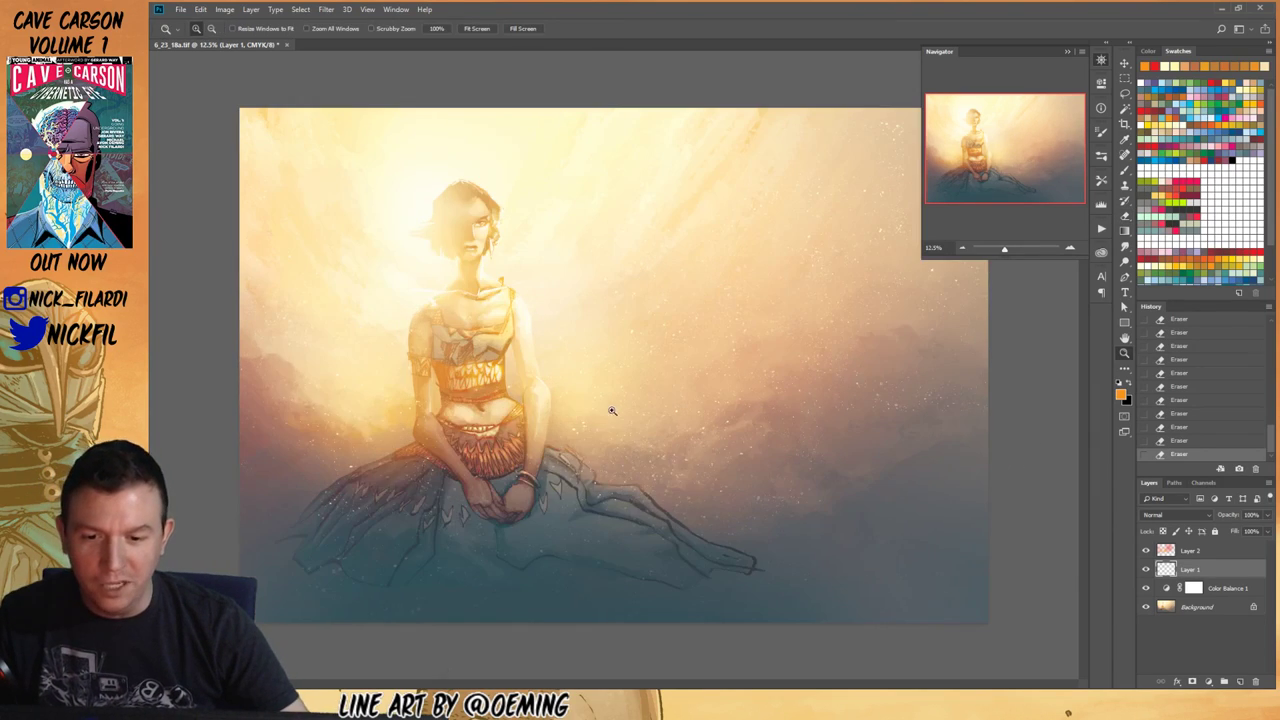
Step: Add a new layer above Layer 2 and set its blending mode to Screen
{"action": "key", "text": "g"}
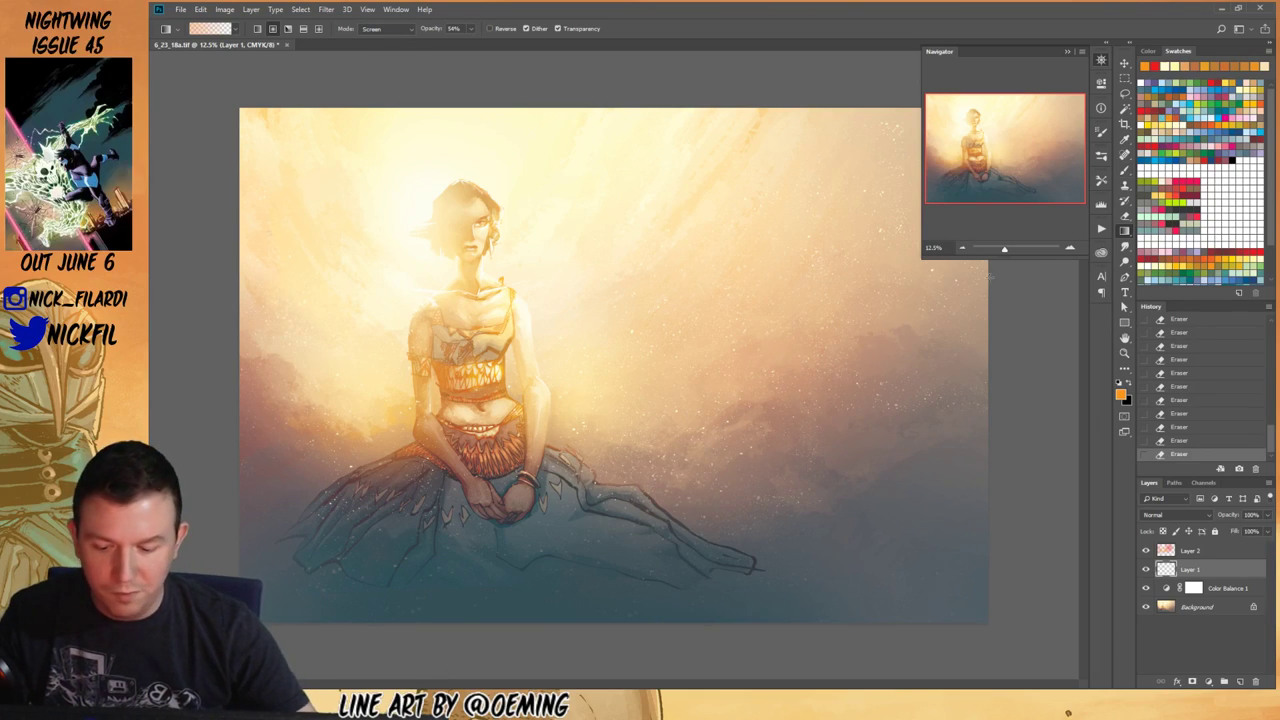
{"action": "left_click", "coordinate": [1216, 551]}
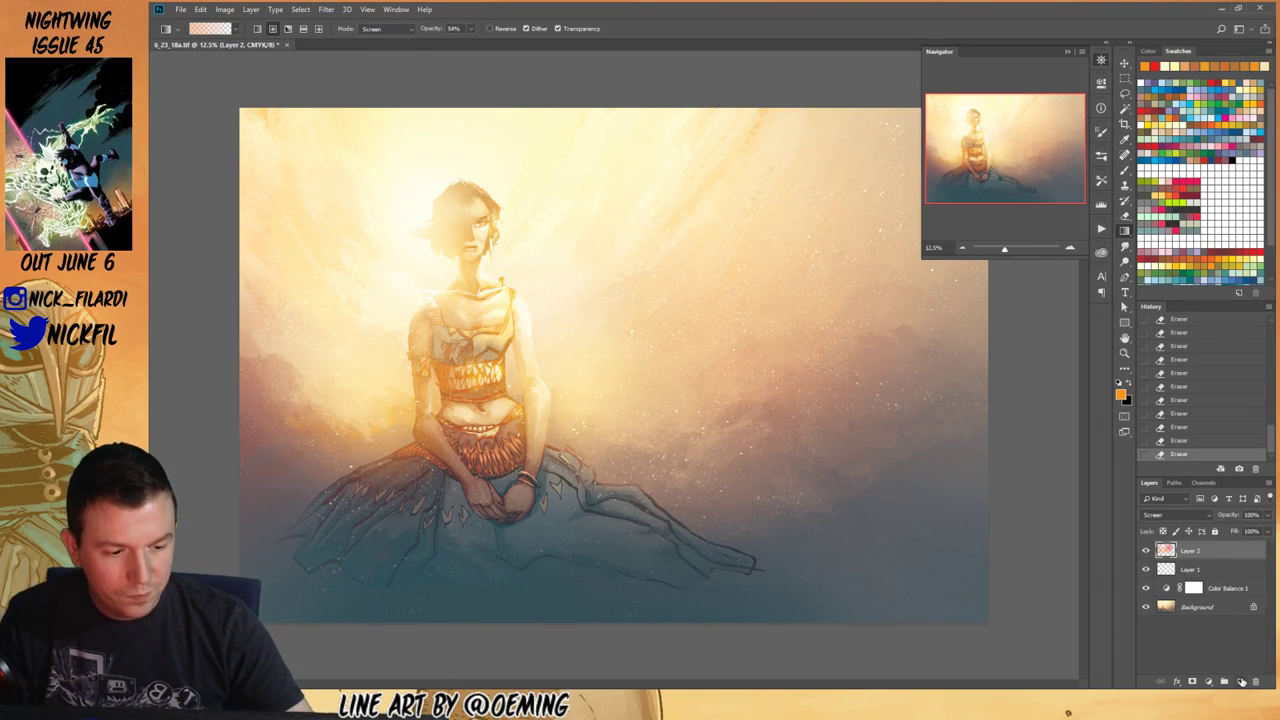
{"action": "left_click", "coordinate": [1241, 681]}
{"action": "left_click", "coordinate": [1183, 513]}
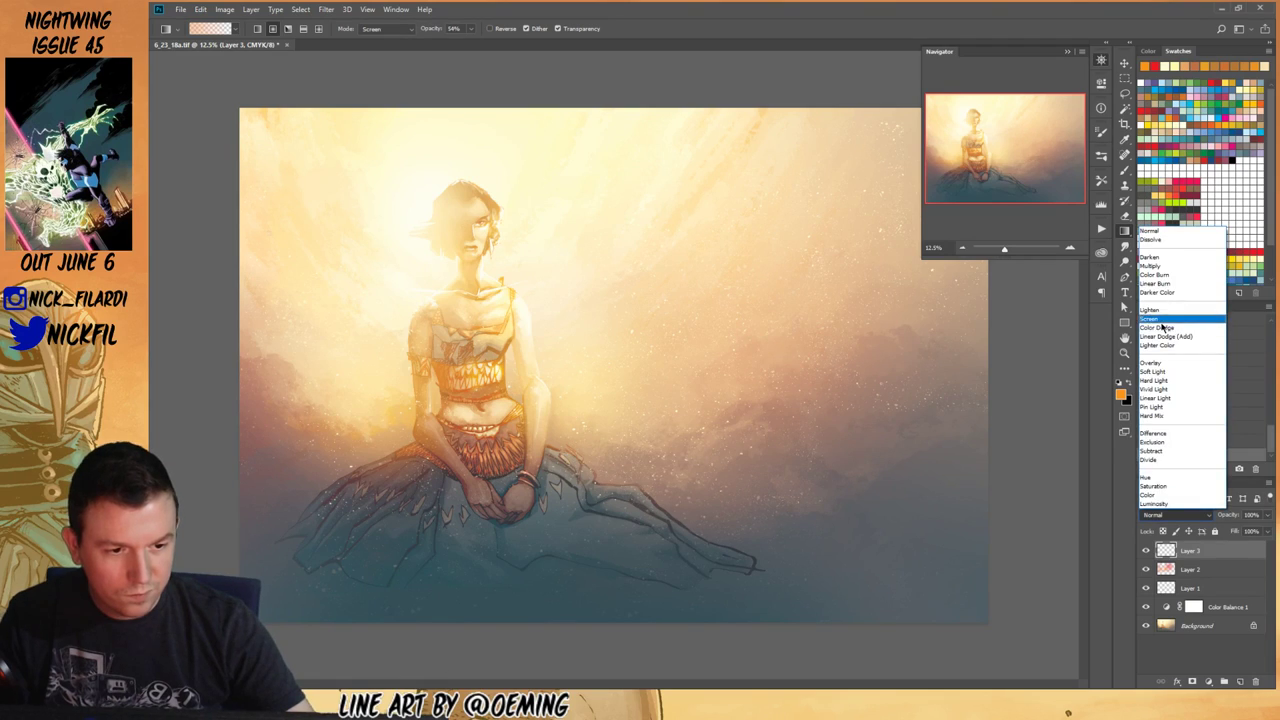
{"action": "left_click", "coordinate": [1165, 325]}
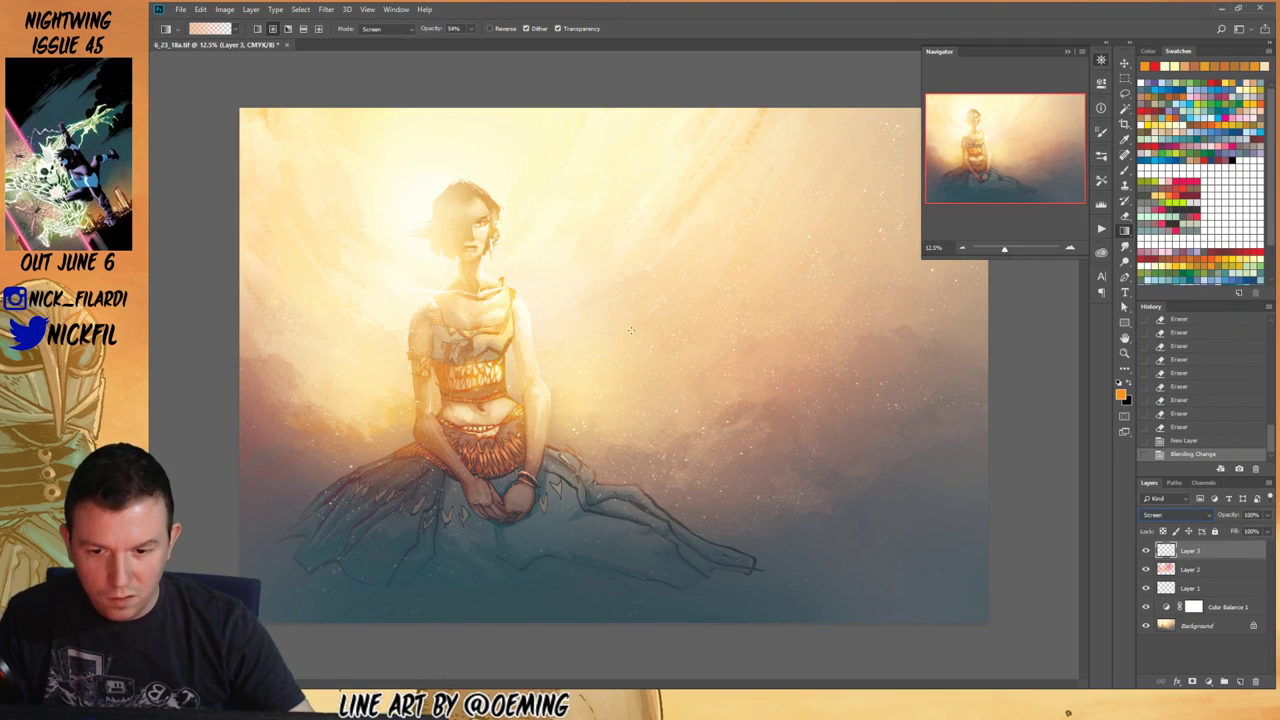
Step: Draw a small orange radial gradient glow at 100% opacity in the sky beside the woman's shoulder, replacing a weaker first try
{"action": "left_click_drag", "start_coordinate": [630, 330], "coordinate": [661, 334]}
{"action": "key", "text": "ctrl+z"}
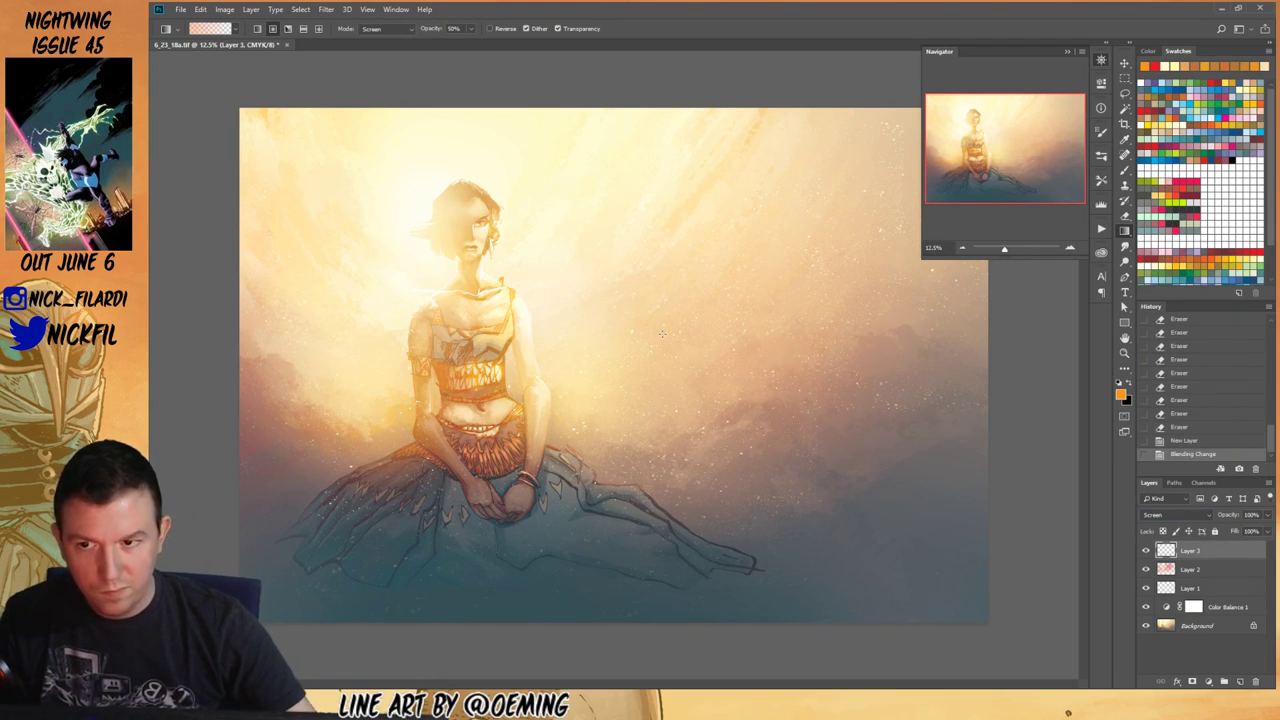
{"action": "key", "text": "0"}
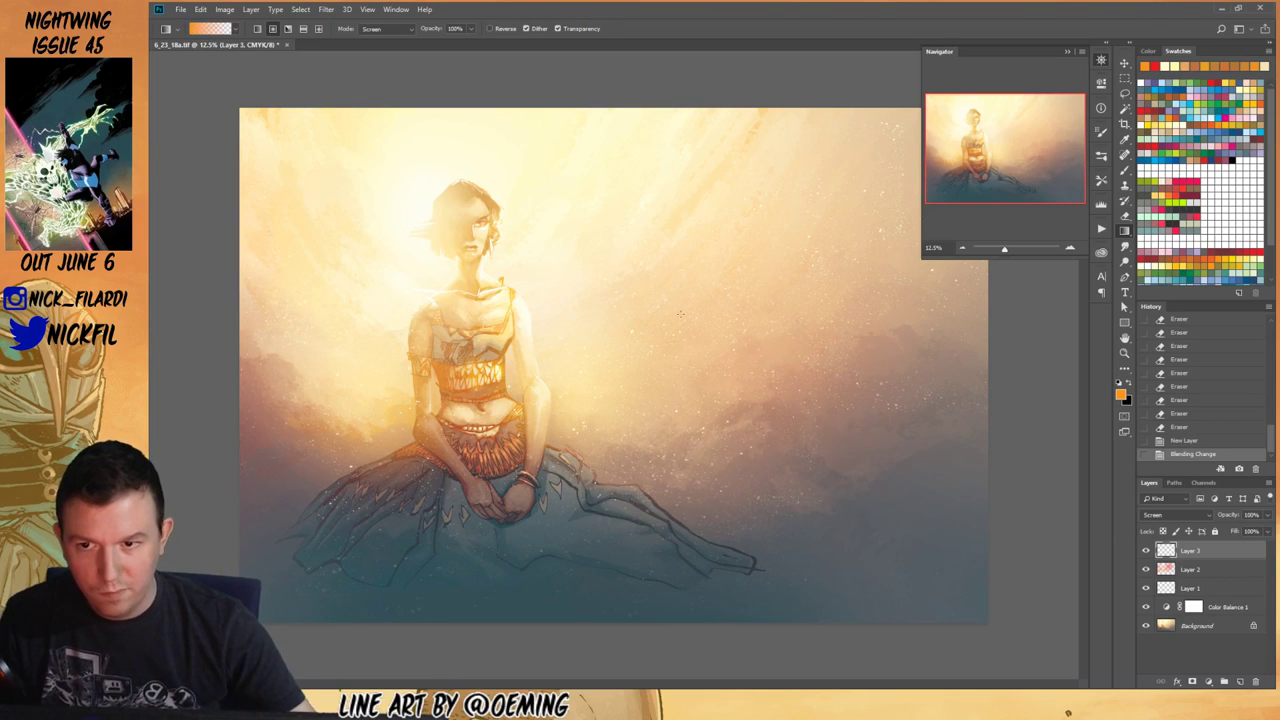
{"action": "left_click_drag", "start_coordinate": [631, 332], "coordinate": [662, 355]}
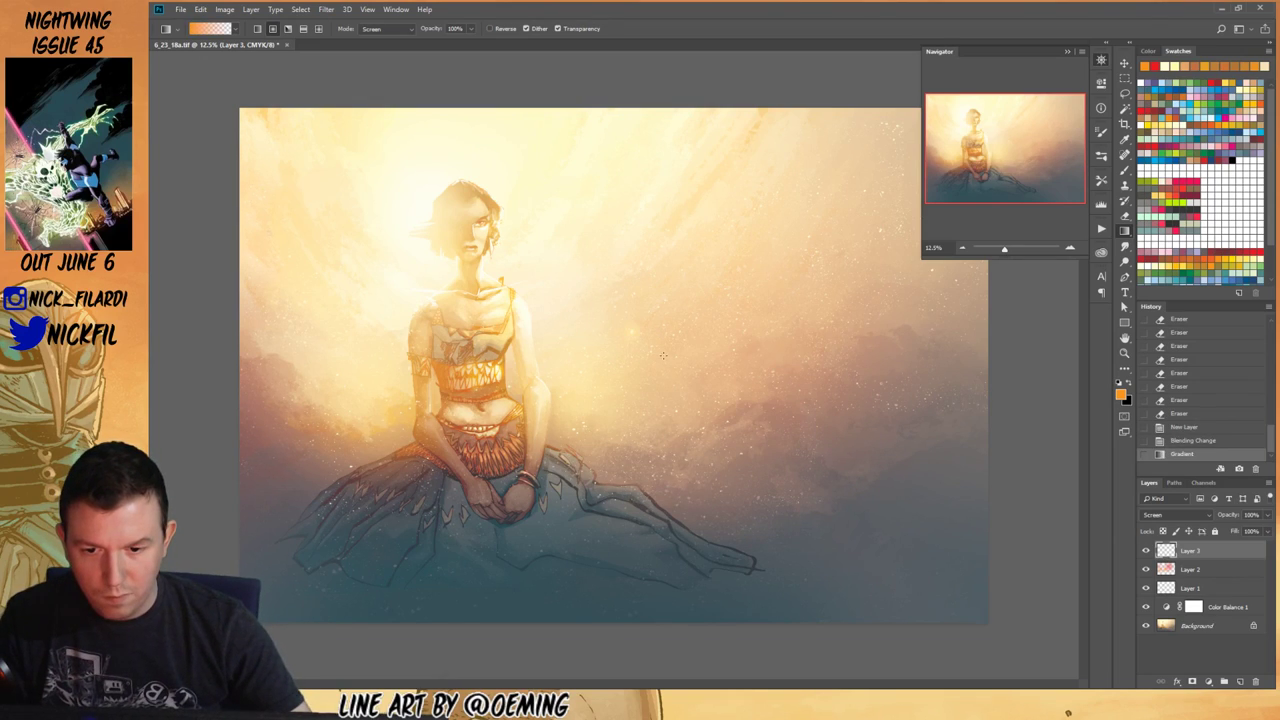
Step: Add small orange gradient glows at 50% opacity on specks near the first glow, in the upper sky and by the canvas edge
{"action": "key", "text": "5"}
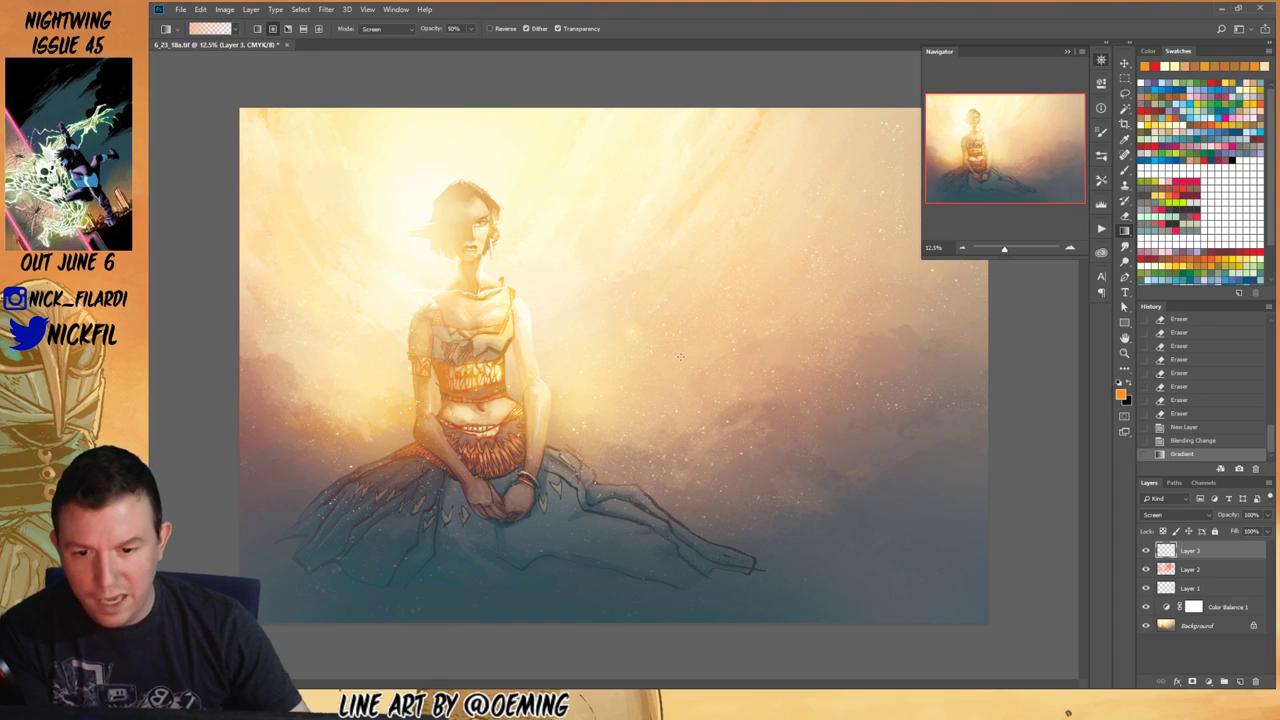
{"action": "left_click_drag", "start_coordinate": [680, 362], "coordinate": [702, 388]}
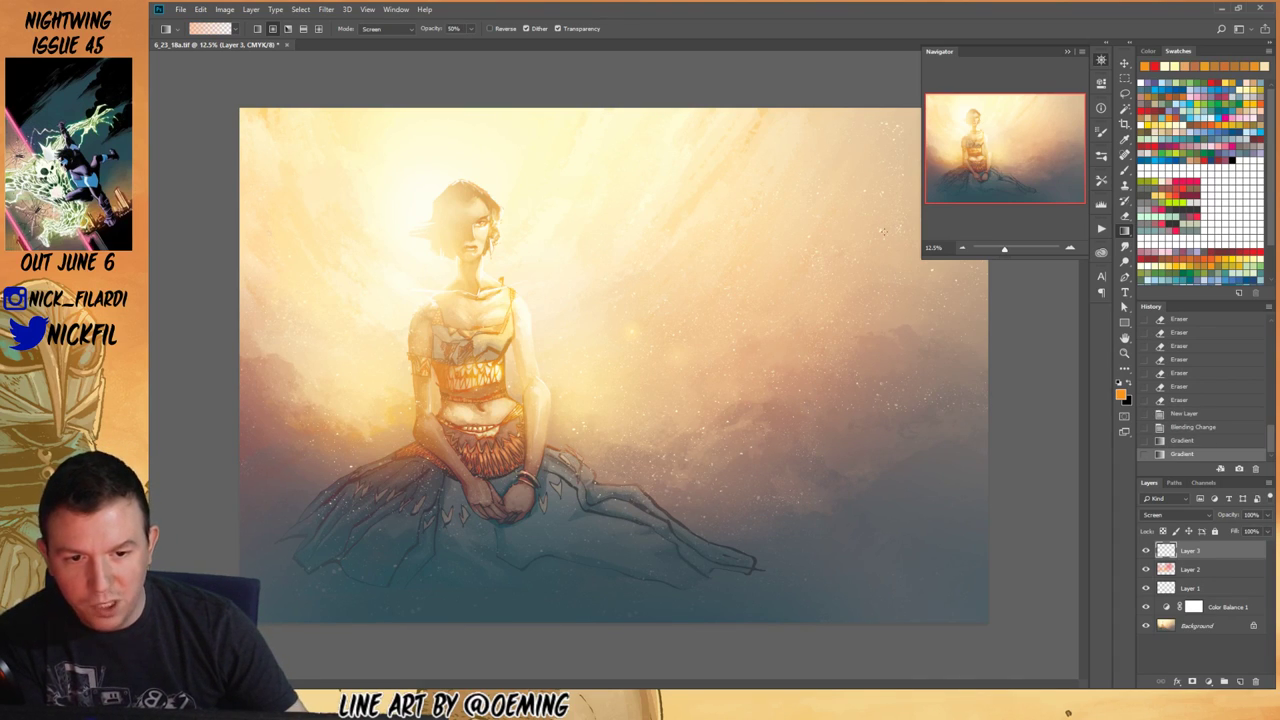
{"action": "mouse_move", "coordinate": [880, 230]}
{"action": "left_mouse_down"}
{"action": "mouse_move", "coordinate": [856, 288]}
{"action": "mouse_move", "coordinate": [875, 246]}
{"action": "left_mouse_up"}
{"action": "left_click", "coordinate": [1101, 61]}
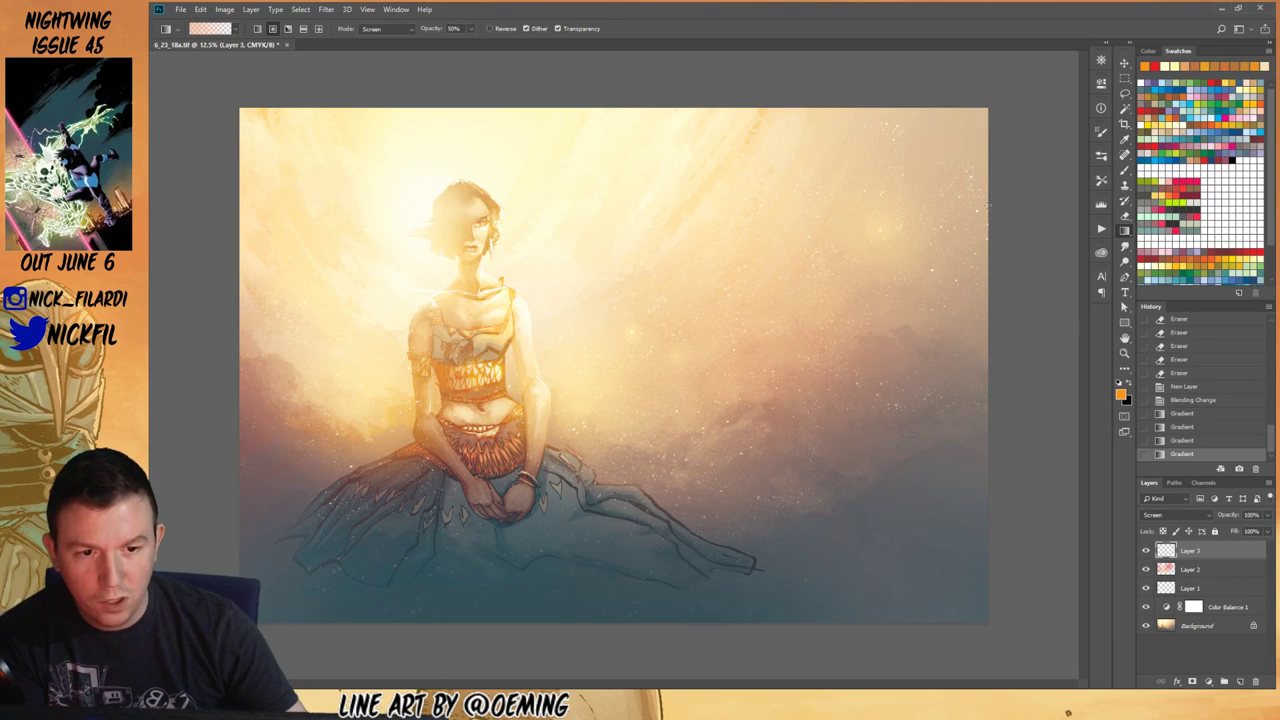
{"action": "left_click_drag", "start_coordinate": [977, 208], "coordinate": [966, 279]}
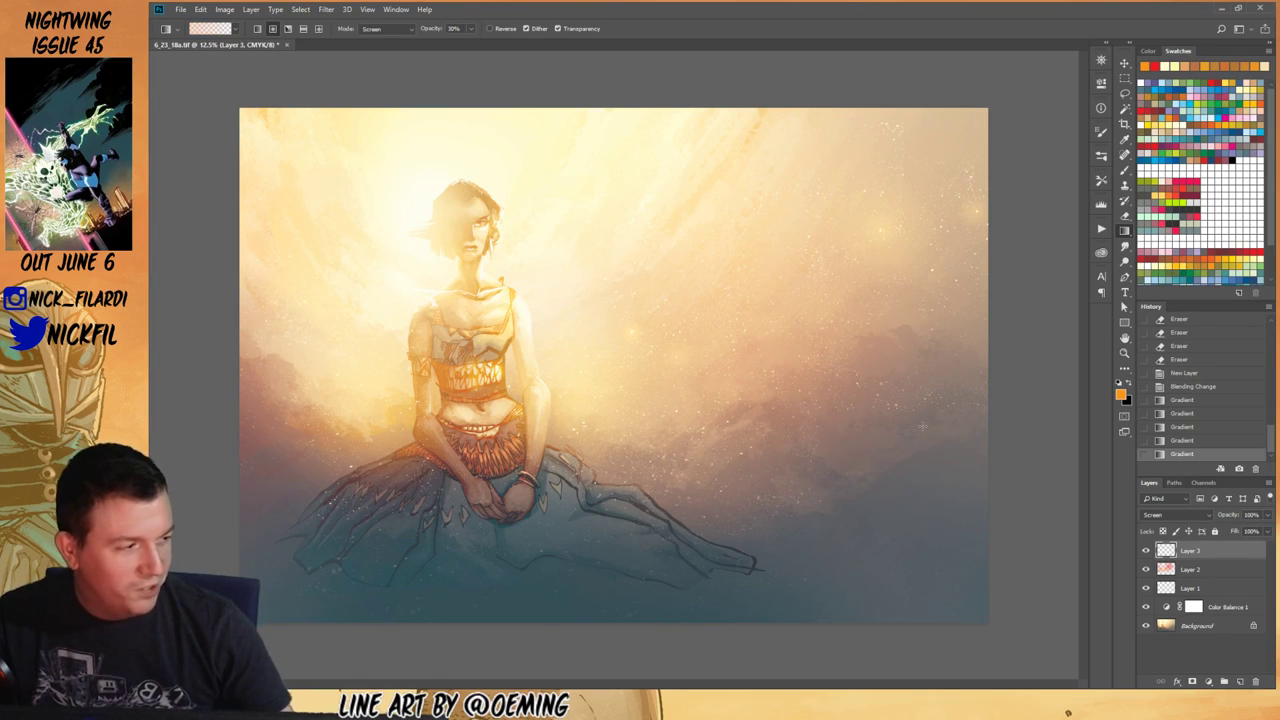
{"action": "key", "text": "3"}
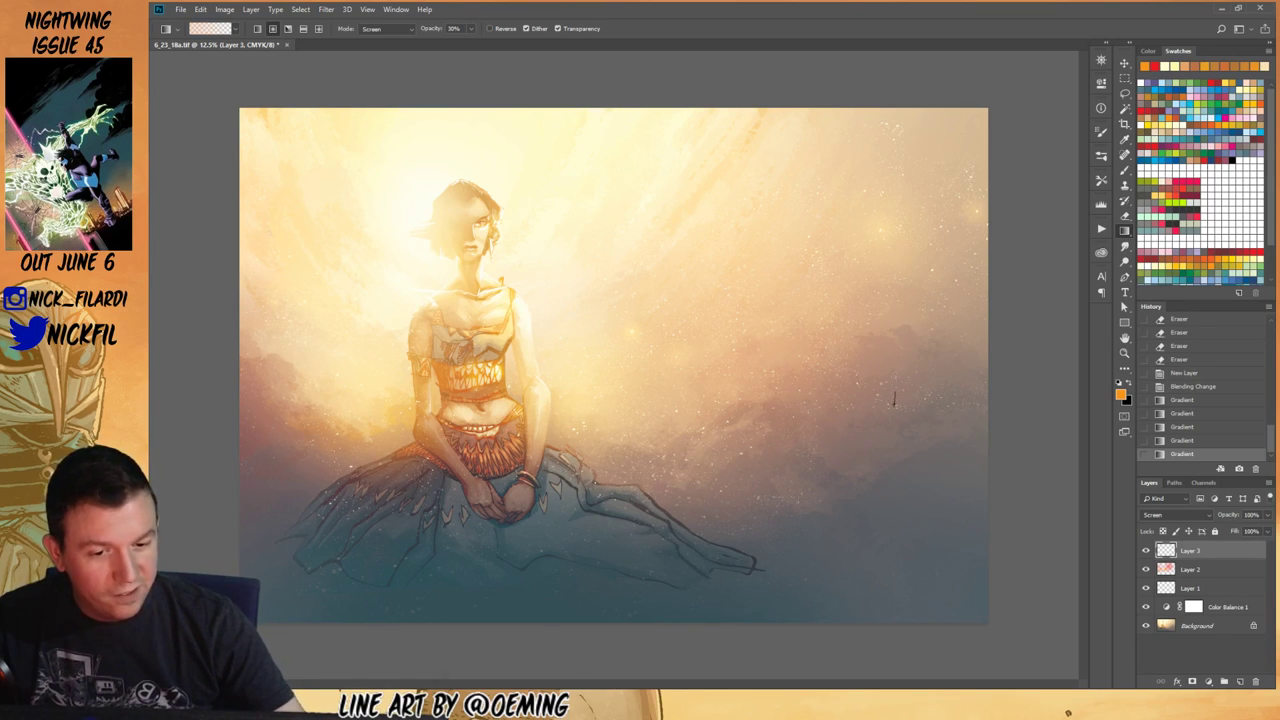
{"action": "left_click_drag", "start_coordinate": [894, 405], "coordinate": [894, 393]}
{"action": "key", "text": "ctrl+z"}
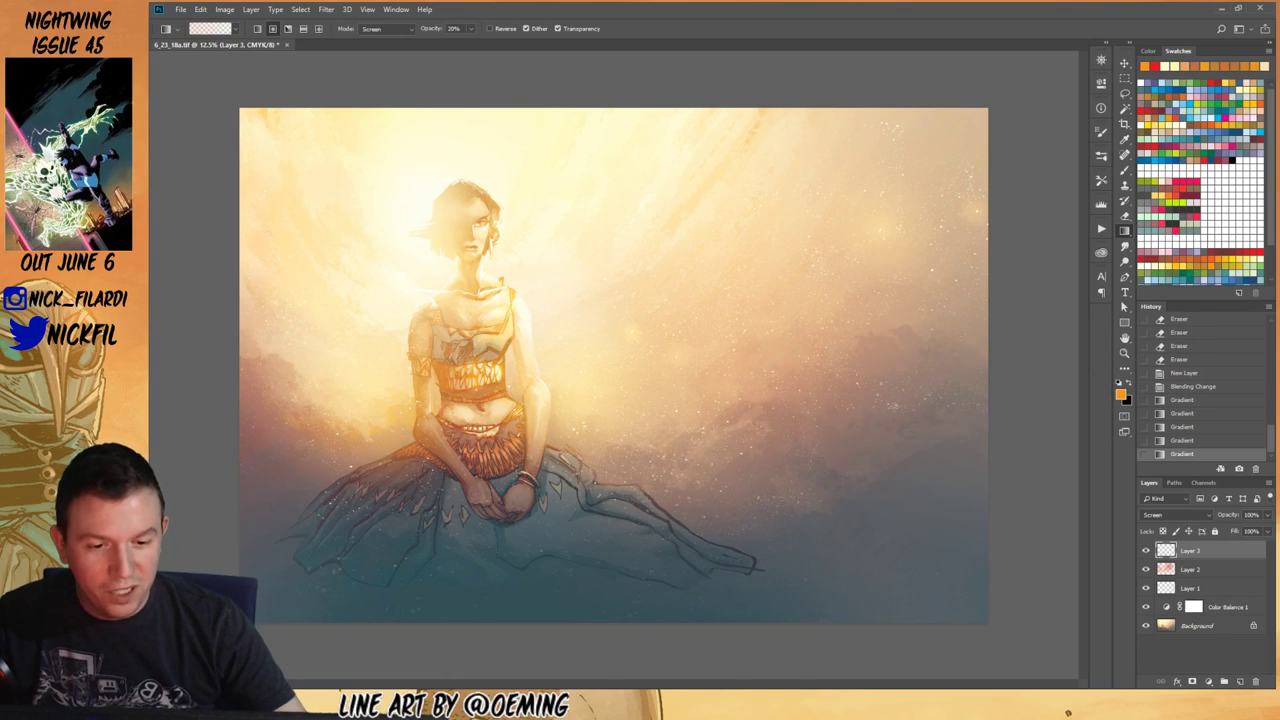
Step: Scatter small orange gradient glows at 20% opacity over the specks in the clouds and sky beside the woman on Layer 3
{"action": "left_click_drag", "start_coordinate": [897, 376], "coordinate": [823, 325]}
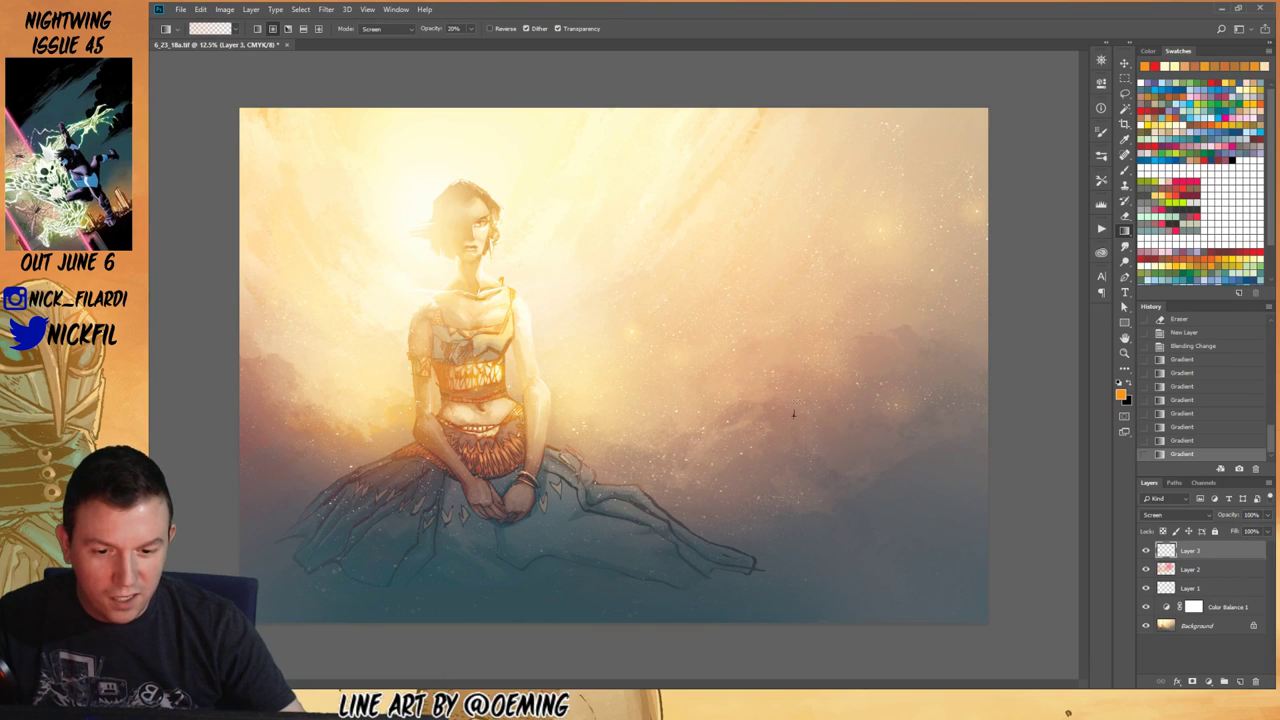
{"action": "left_click_drag", "start_coordinate": [793, 413], "coordinate": [790, 409]}
{"action": "left_click_drag", "start_coordinate": [741, 452], "coordinate": [690, 434]}
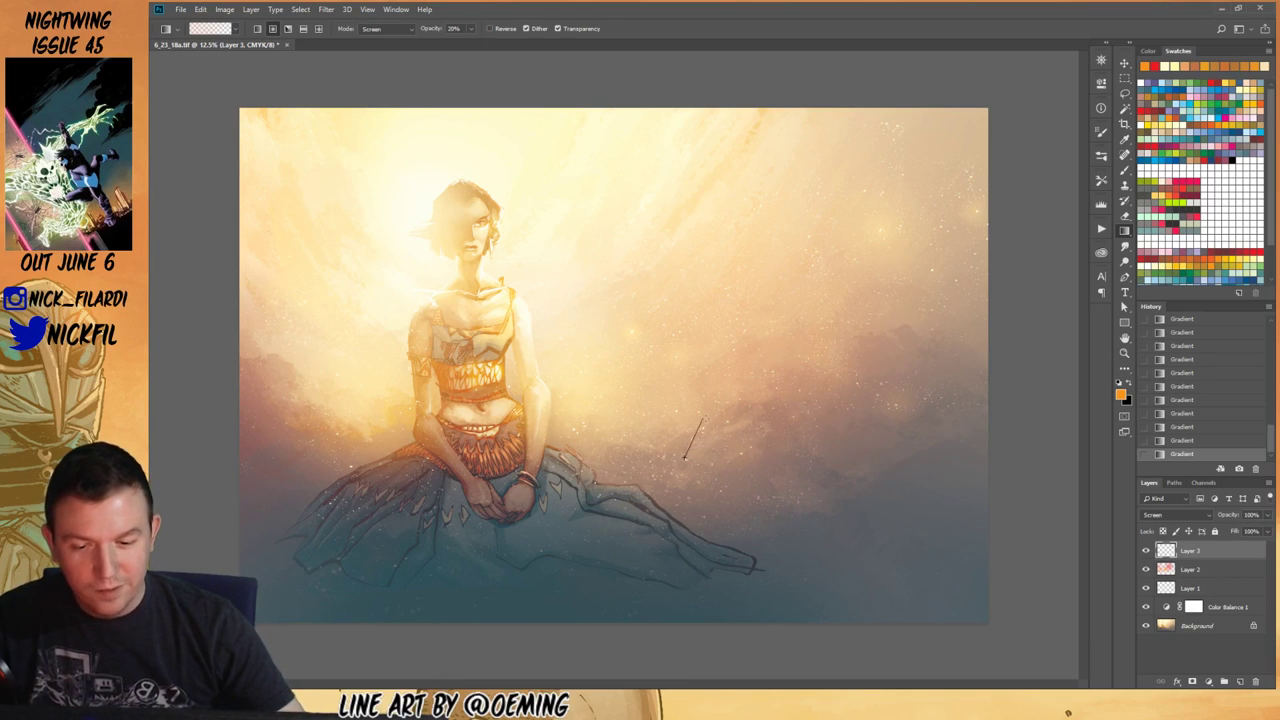
{"action": "left_click_drag", "start_coordinate": [684, 460], "coordinate": [684, 460]}
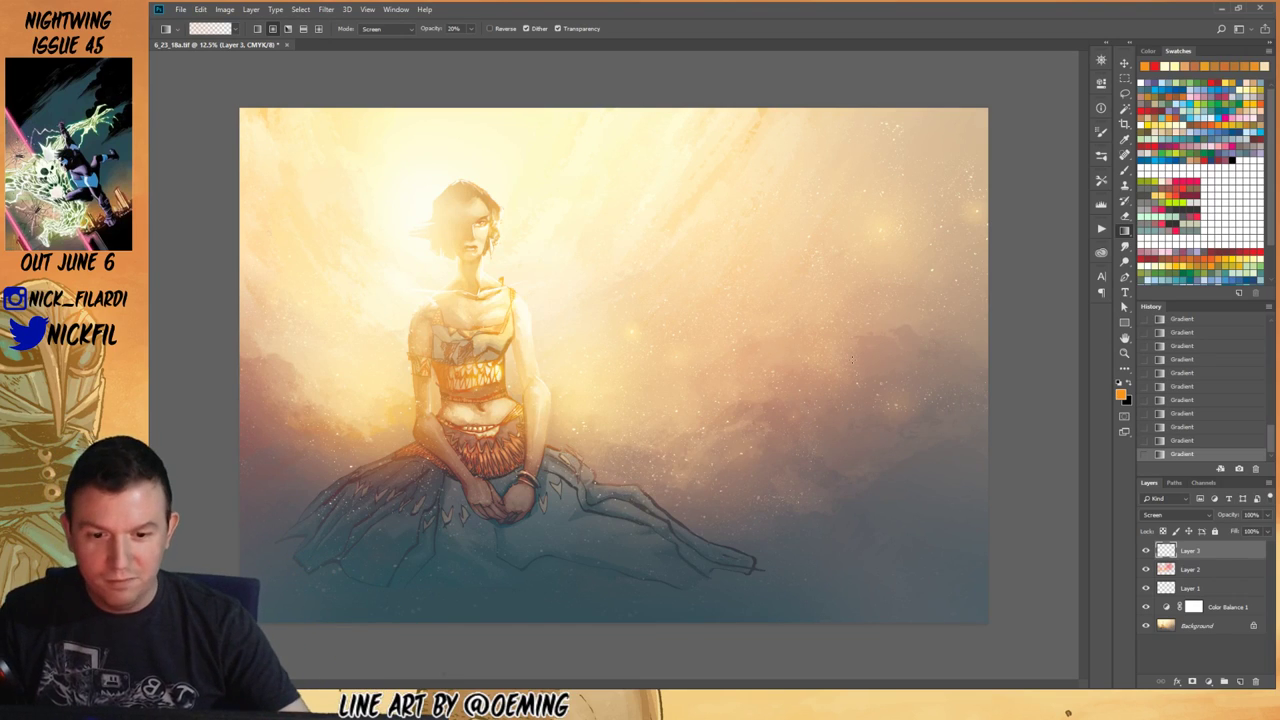
{"action": "left_click_drag", "start_coordinate": [808, 218], "coordinate": [808, 220]}
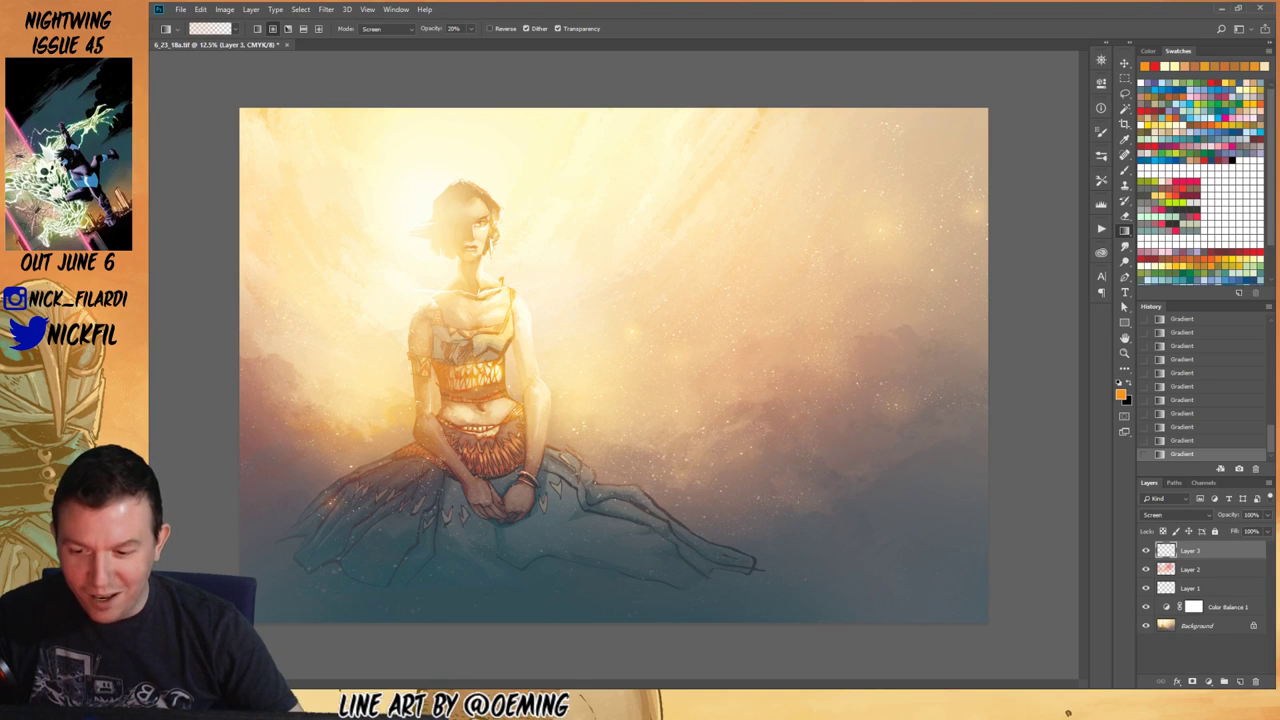
Step: Add faint orange gradient glows at 20% opacity on the specks around the woman's waist and skirt
{"action": "key", "text": "ctrl+space"}
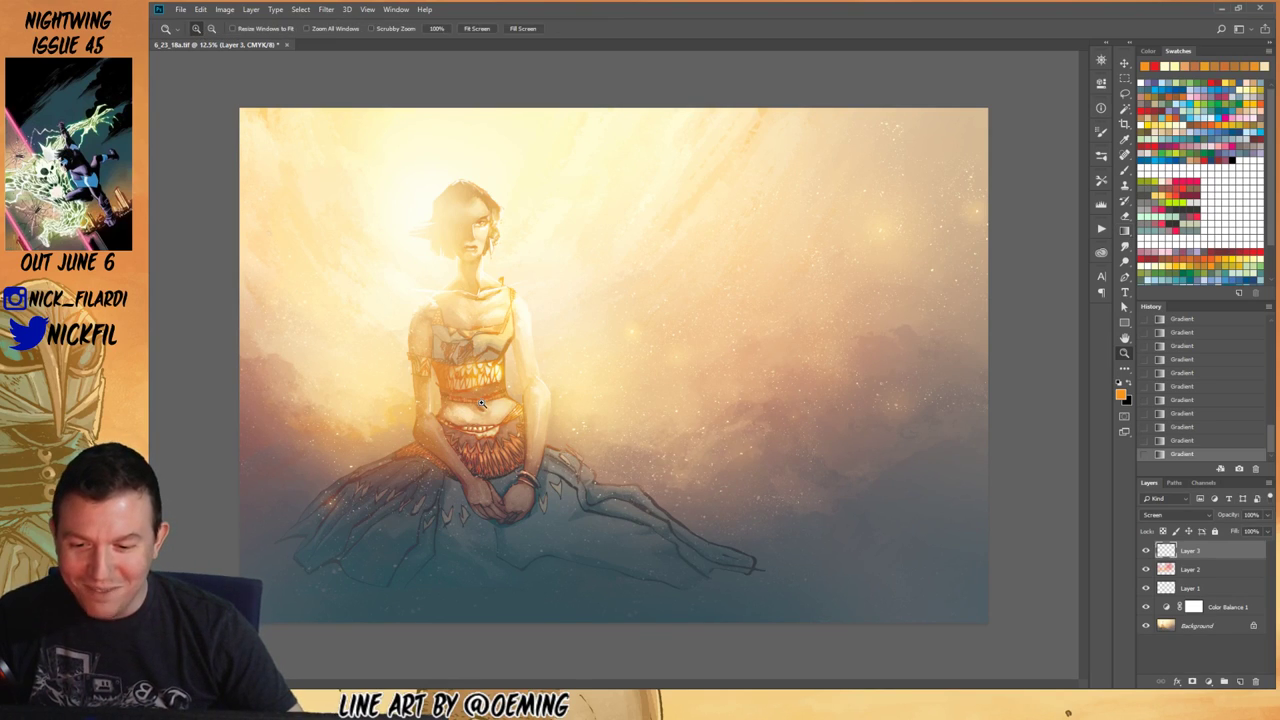
{"action": "left_click", "coordinate": [484, 398]}
{"action": "left_click_drag", "start_coordinate": [522, 398], "coordinate": [632, 406]}
{"action": "key", "text": "g"}
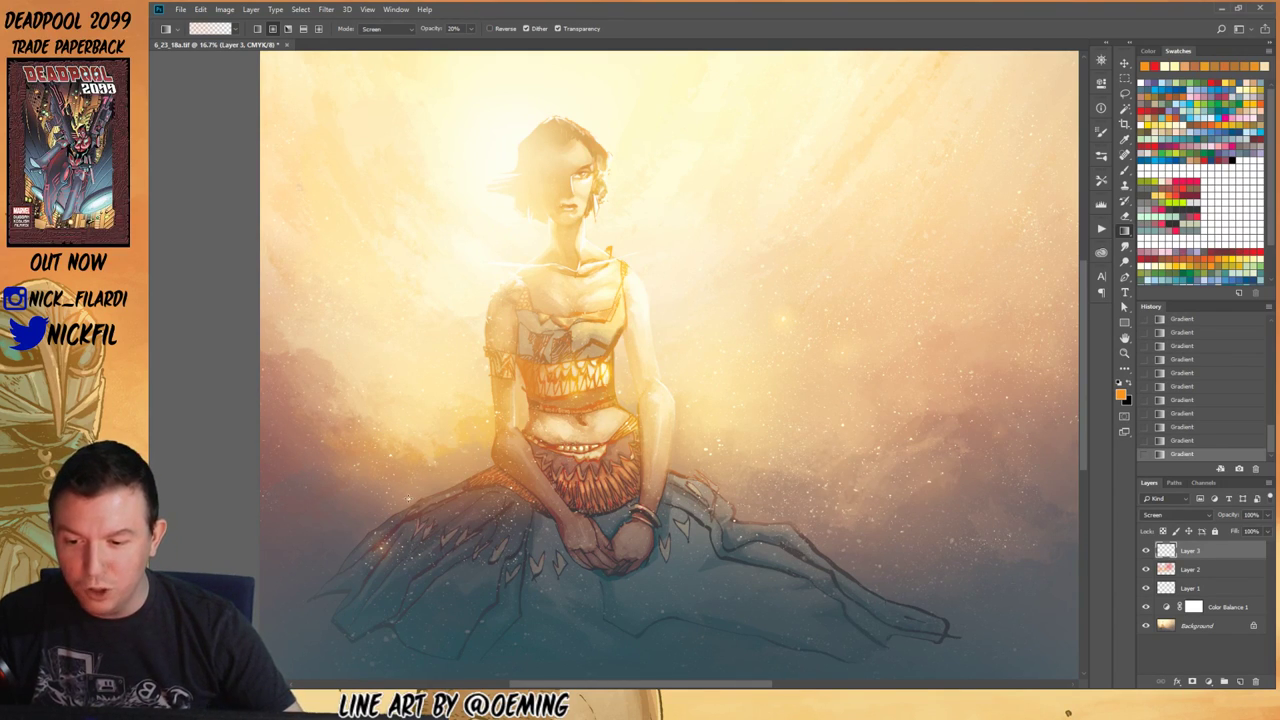
{"action": "left_click_drag", "start_coordinate": [585, 477], "coordinate": [505, 434]}
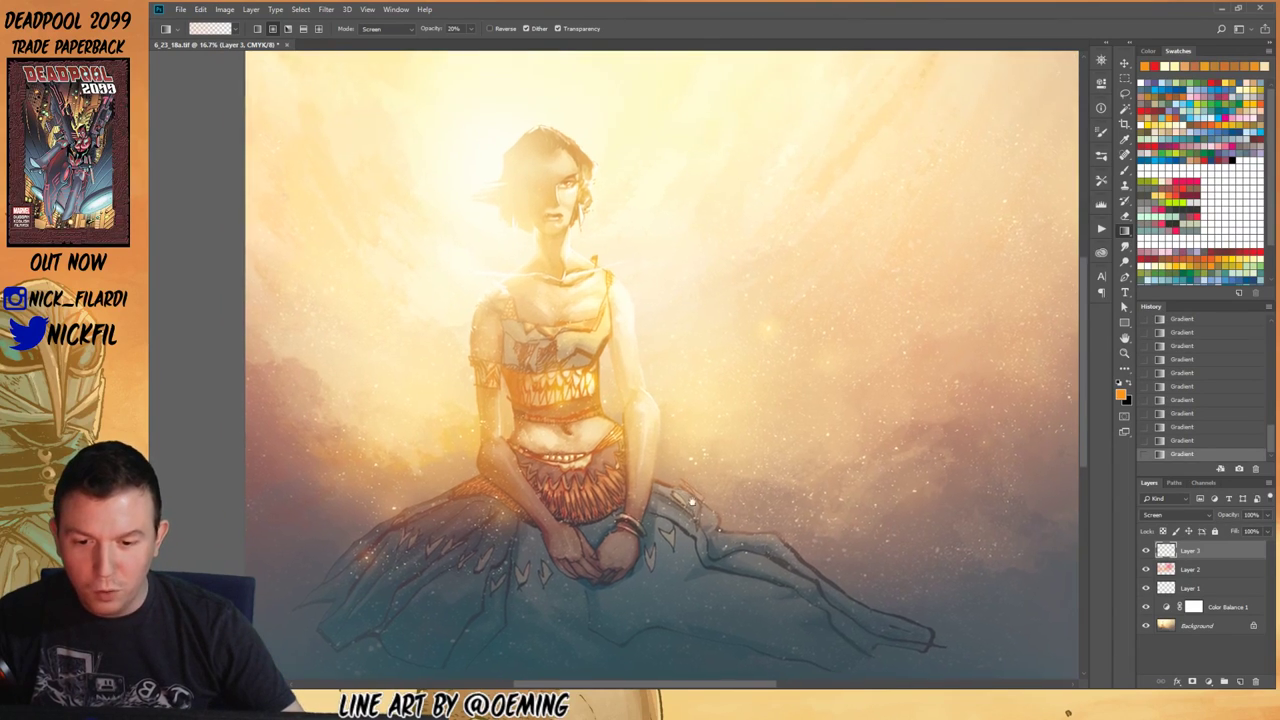
{"action": "scroll", "coordinate": [667, 449], "scroll_direction": "up", "scroll_amount": 3}
{"action": "left_click_drag", "start_coordinate": [660, 456], "coordinate": [662, 458]}
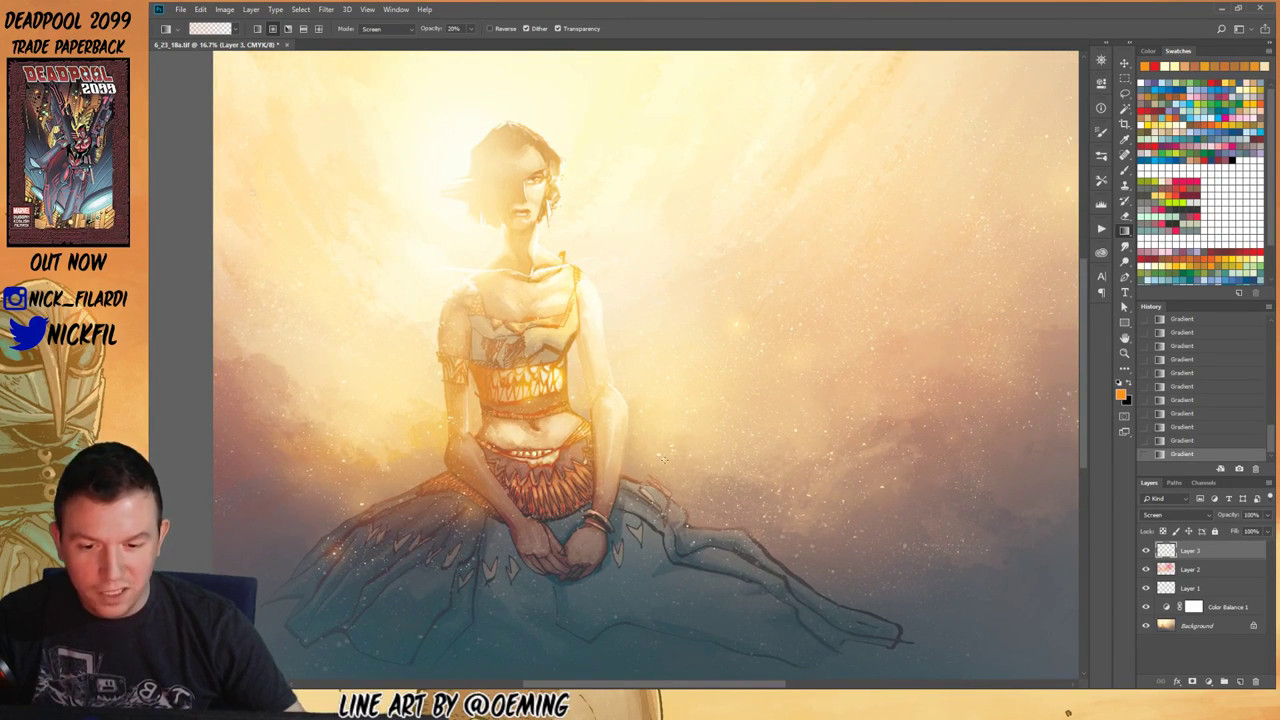
{"action": "key", "text": "z"}
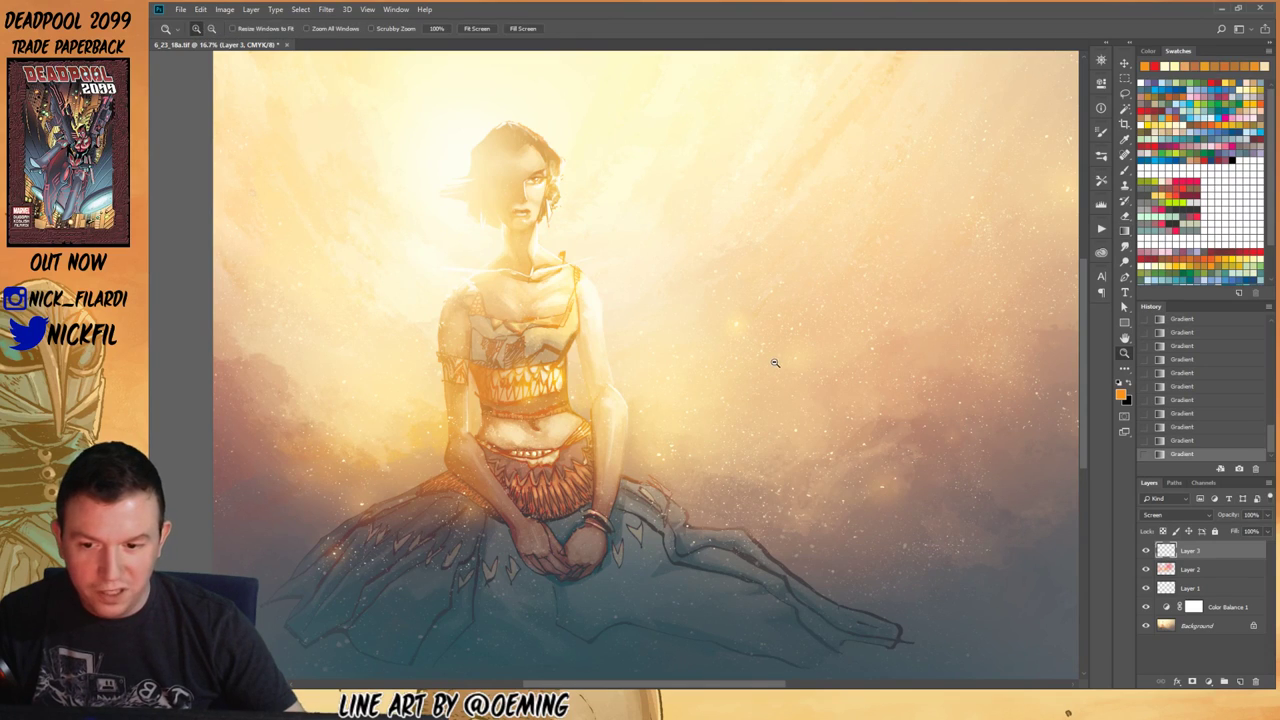
{"action": "left_click", "coordinate": [775, 360], "text": "alt"}
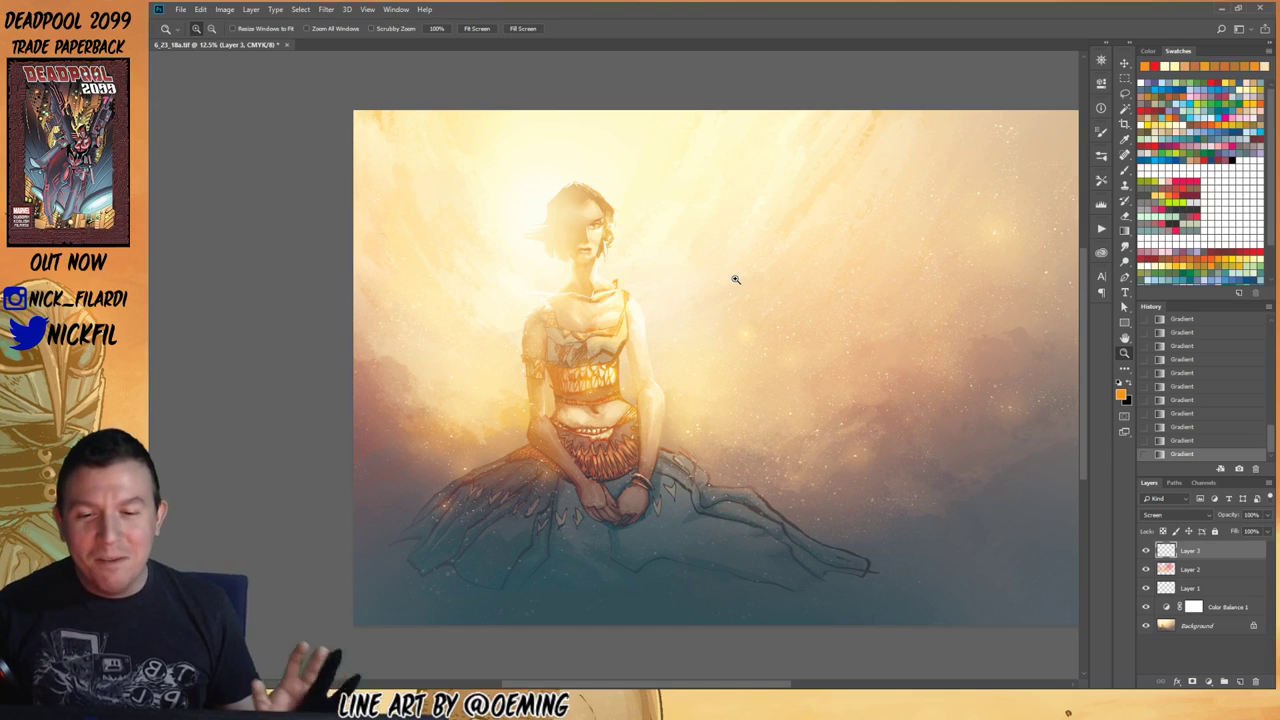
{"action": "key", "text": "g"}
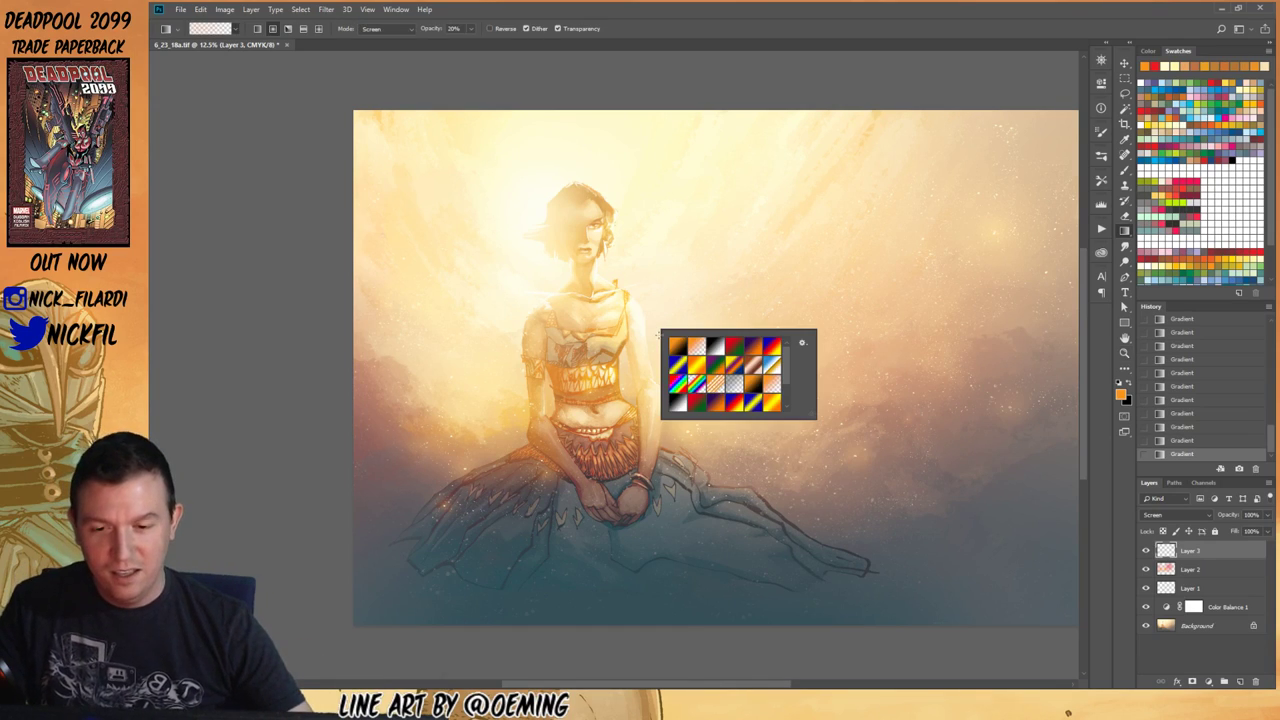
{"action": "right_click", "coordinate": [697, 403]}
{"action": "left_click", "coordinate": [1125, 232]}
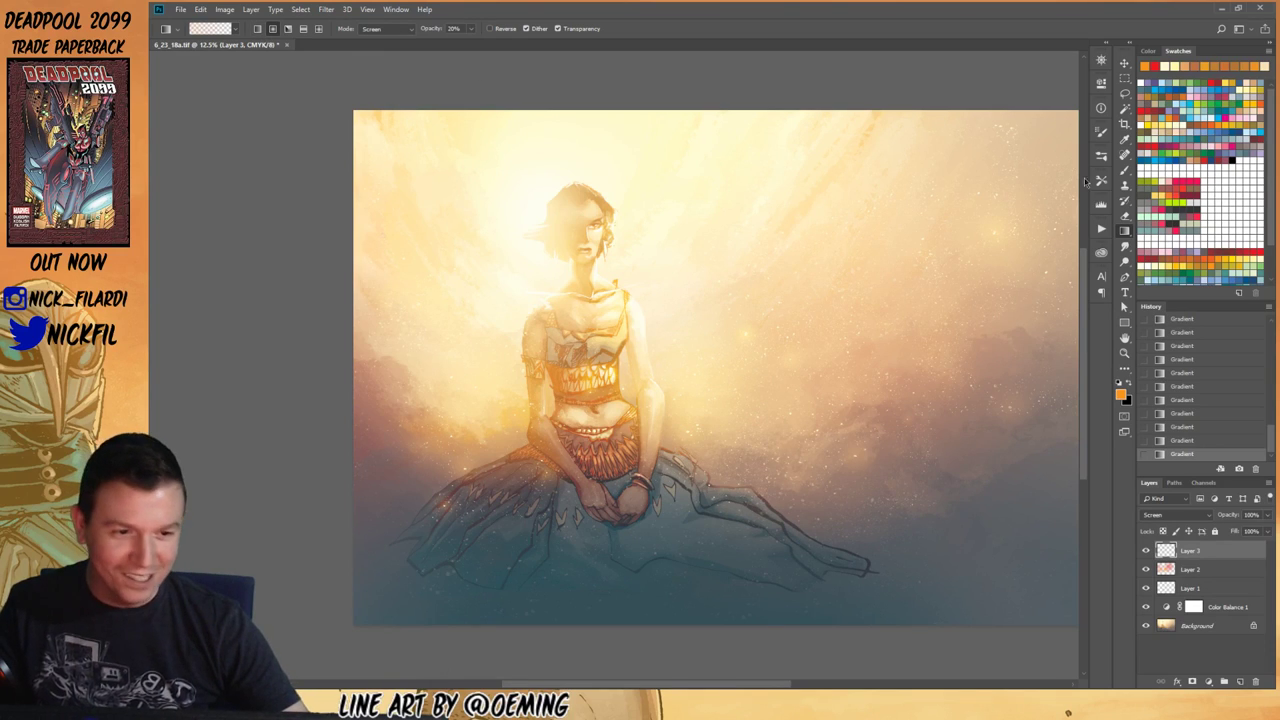
Step: Switch to the Brush tool and expand the special effects brush group to browse its brushes
{"action": "left_click", "coordinate": [1124, 170]}
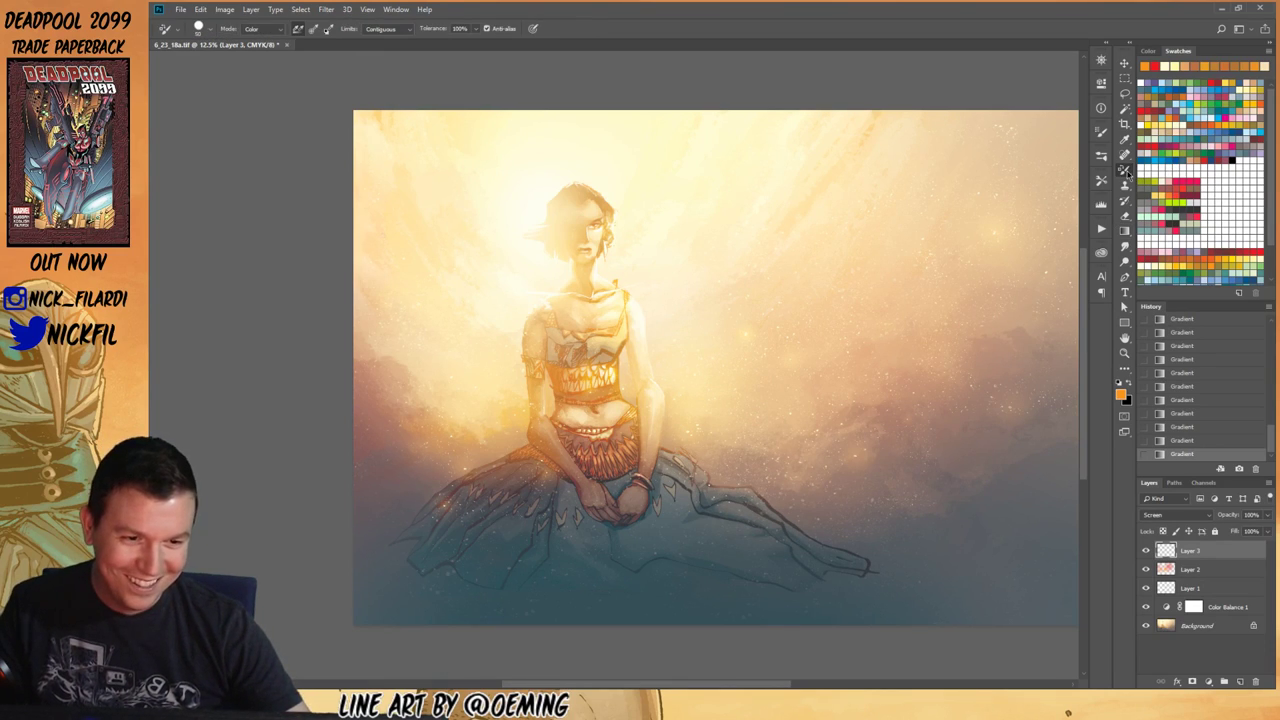
{"action": "left_click", "coordinate": [1124, 170]}
{"action": "right_click", "coordinate": [1035, 193]}
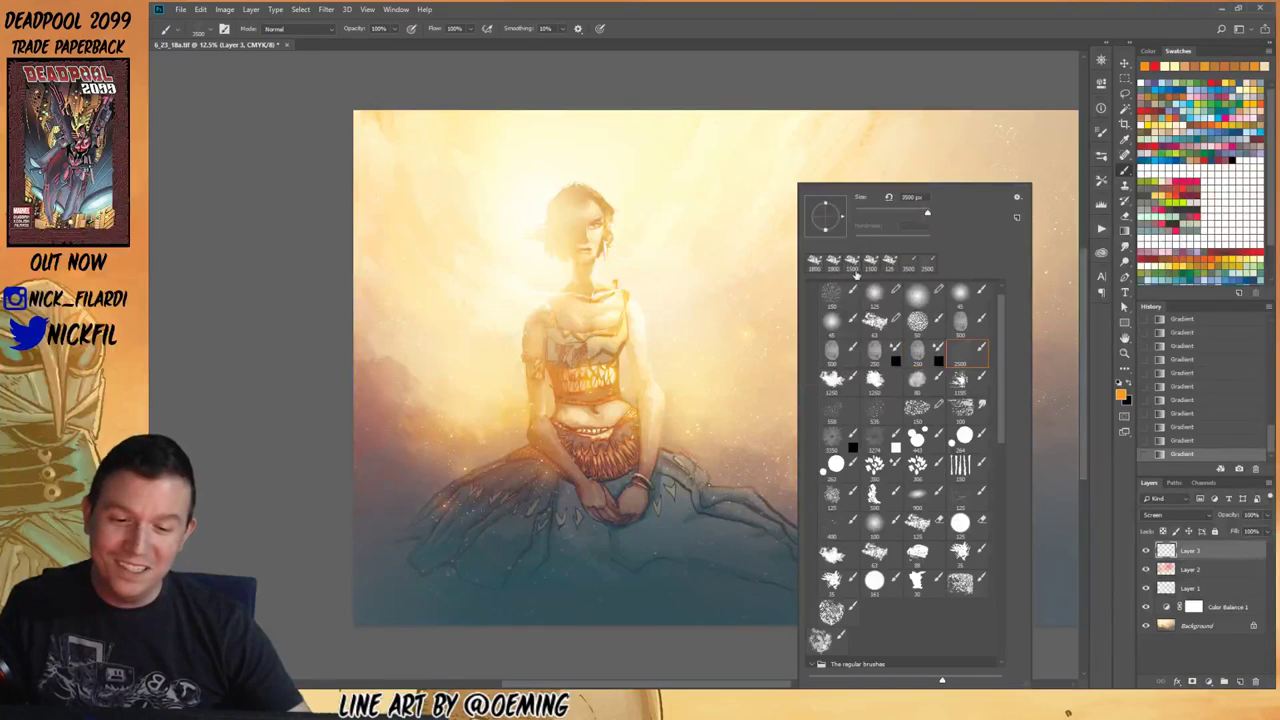
{"action": "scroll", "coordinate": [960, 521], "scroll_direction": "down", "scroll_amount": 5}
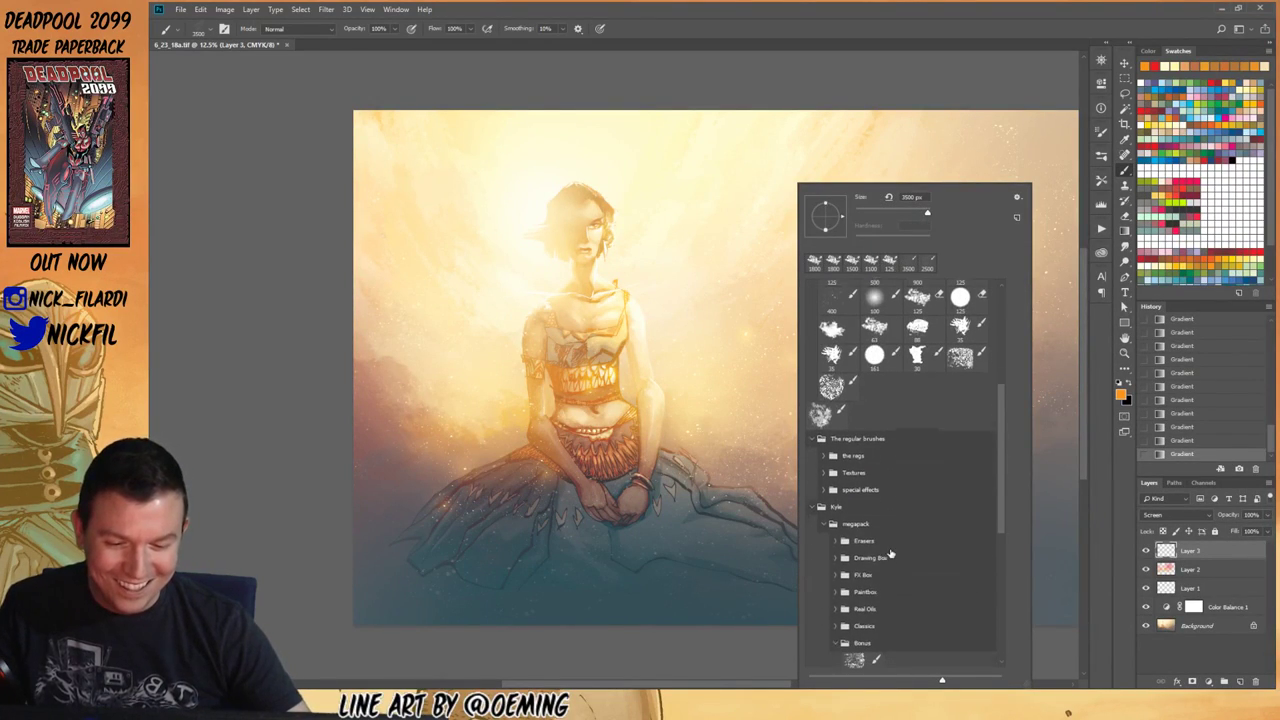
{"action": "left_click", "coordinate": [838, 634]}
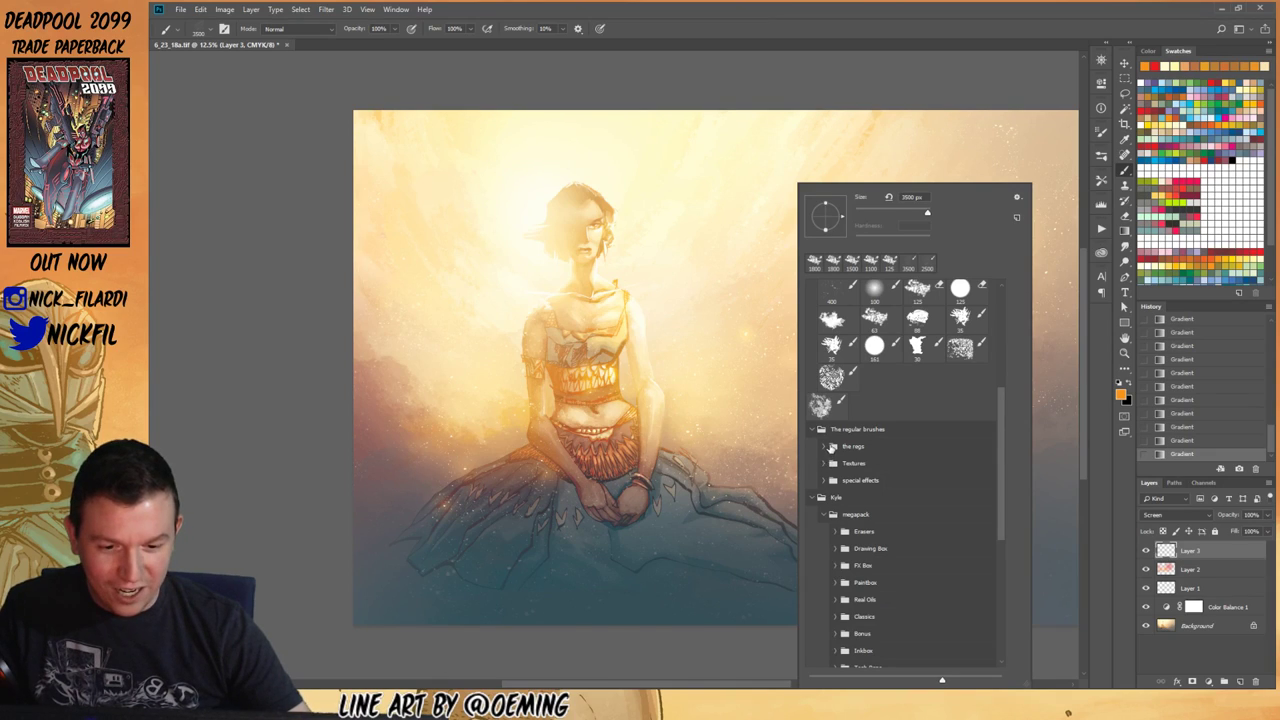
{"action": "left_click", "coordinate": [823, 481]}
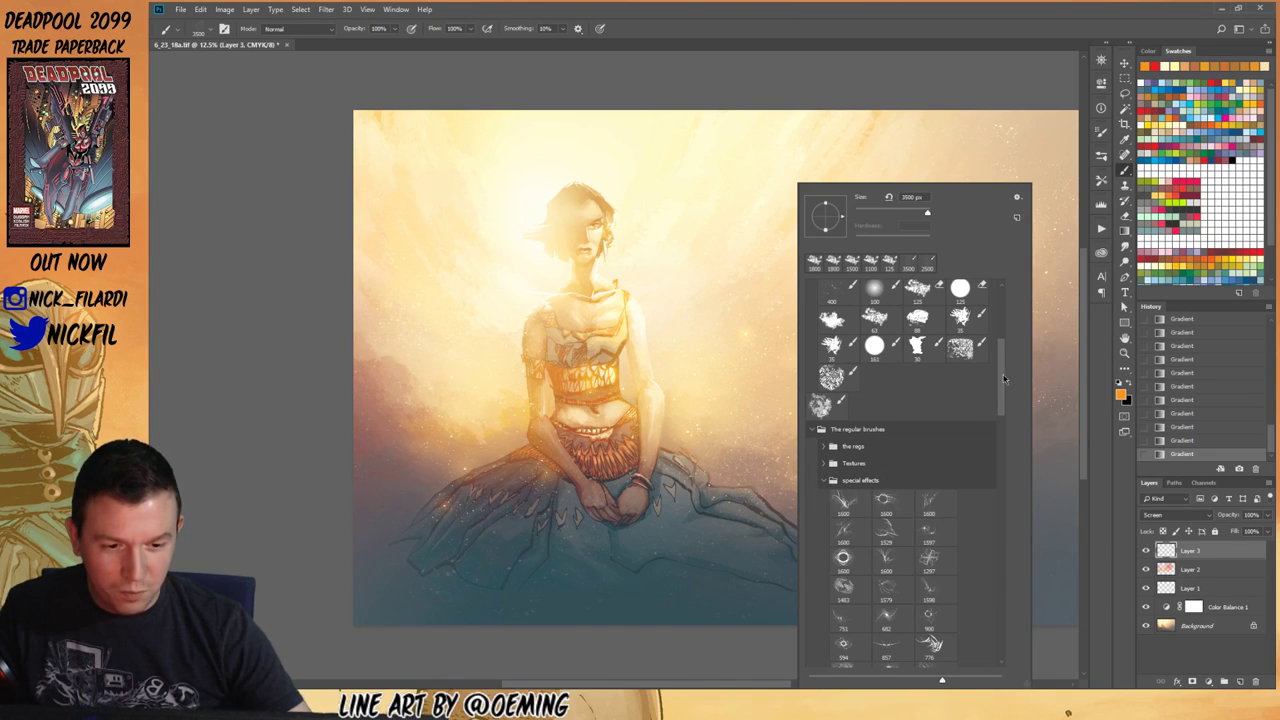
{"action": "left_click_drag", "start_coordinate": [1003, 383], "coordinate": [997, 424]}
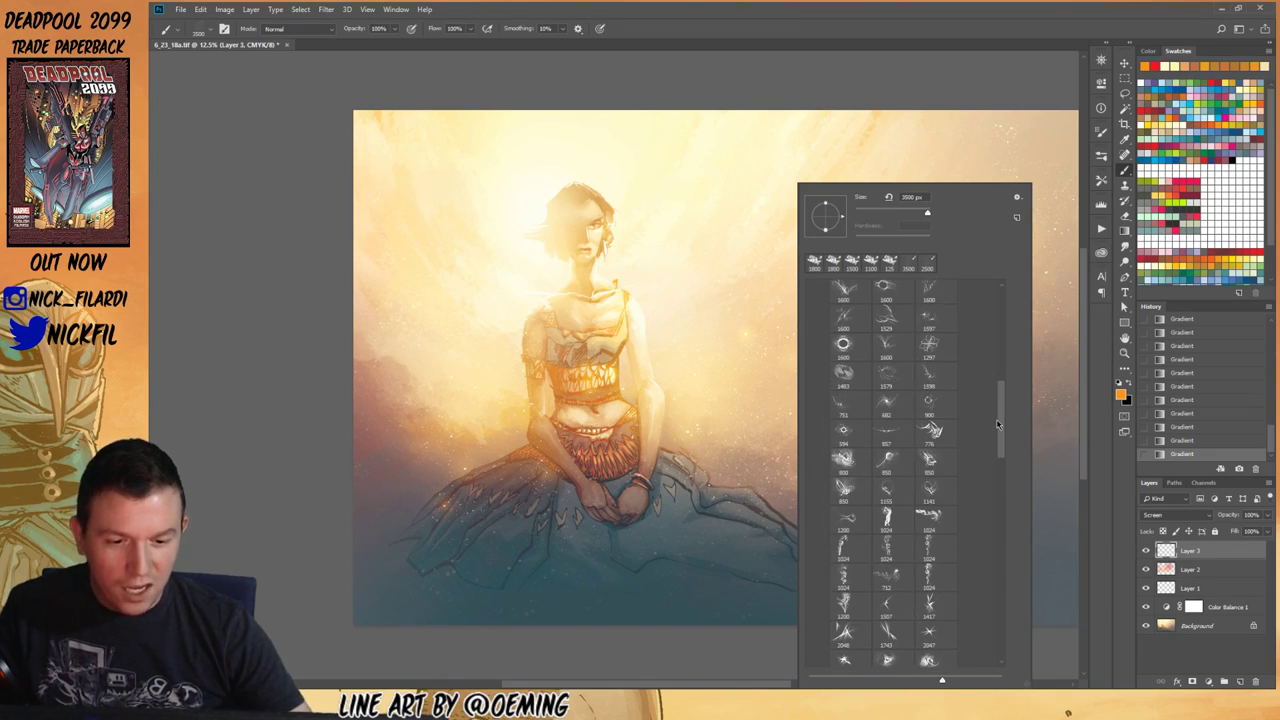
Step: Try stamping the orange 682 px swirl brush from the special effects group once below the woman's hands, inspect it up close and undo it
{"action": "left_click", "coordinate": [896, 406]}
{"action": "left_click", "coordinate": [658, 578]}
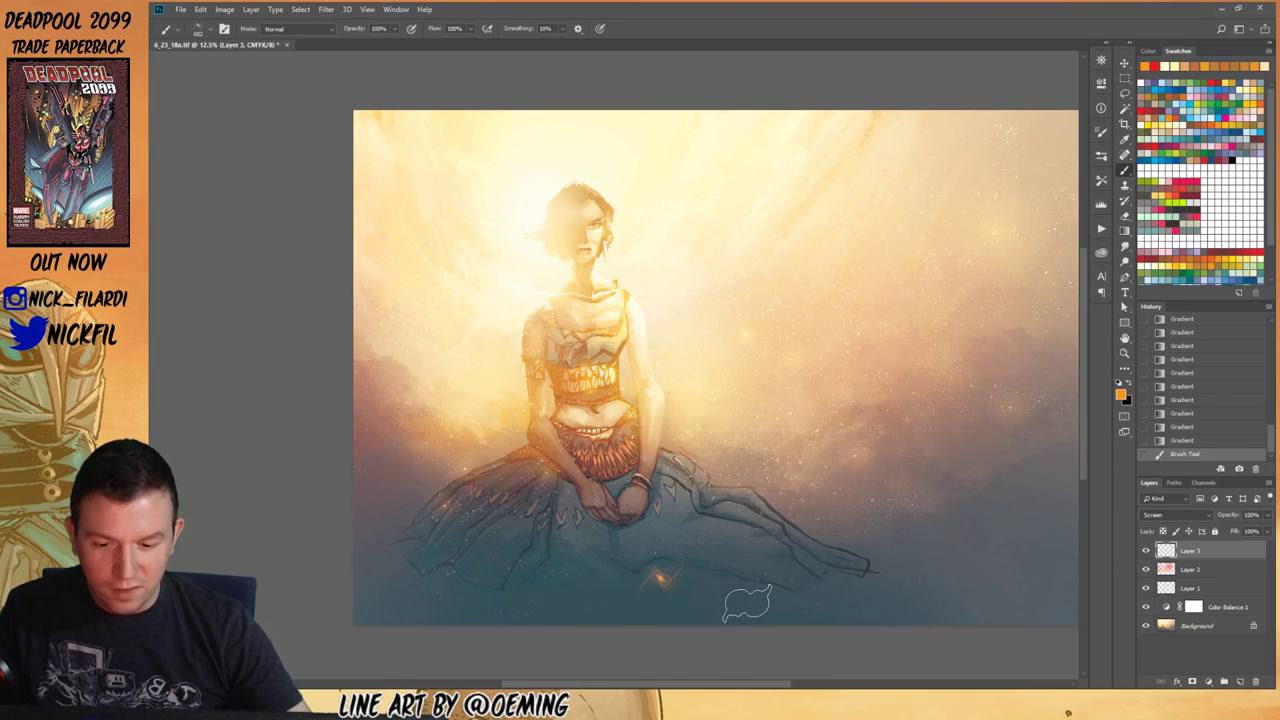
{"action": "key", "text": "ctrl+space"}
{"action": "left_click", "coordinate": [674, 601]}
{"action": "left_click", "coordinate": [674, 601]}
{"action": "left_click", "coordinate": [683, 584]}
{"action": "left_click", "coordinate": [749, 596]}
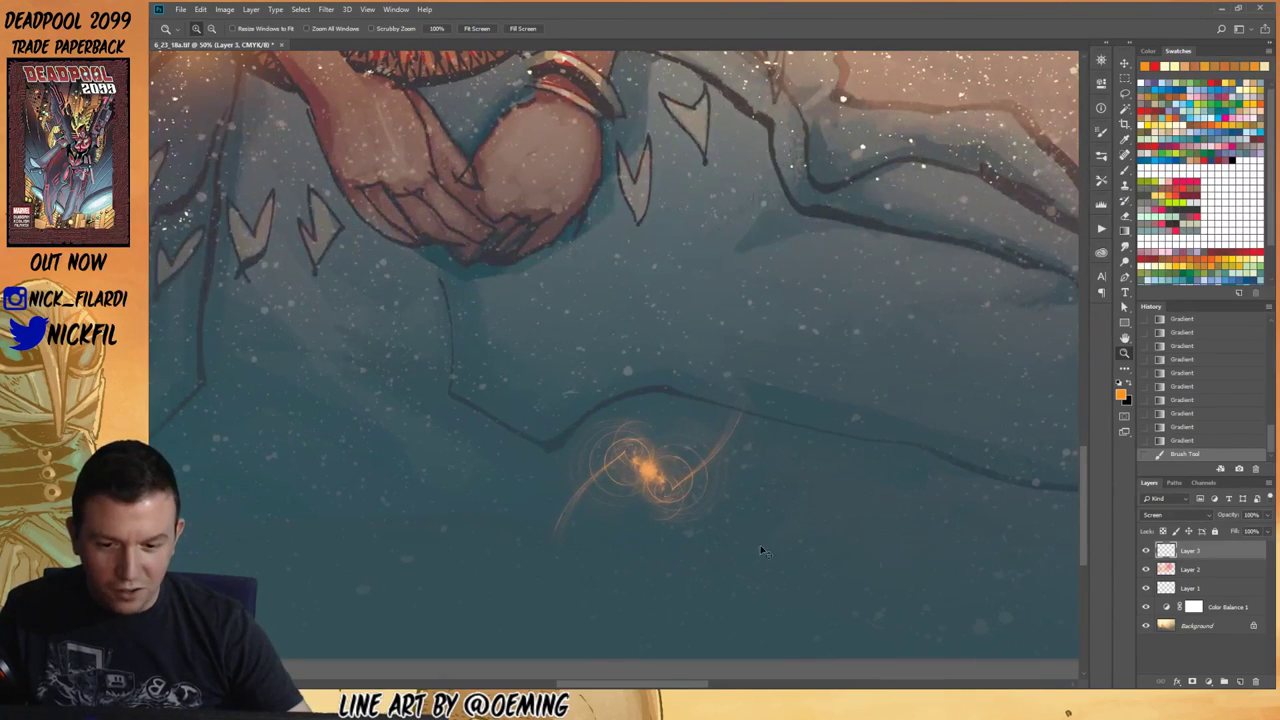
{"action": "key", "text": "ctrl+z"}
Step: Try the same swirl brush enlarged to 1700 px on the skirt below the hands and undo the stamp
{"action": "key", "text": "b"}
{"action": "key", "text": "bracketright"}
{"action": "key", "text": "bracketright"}
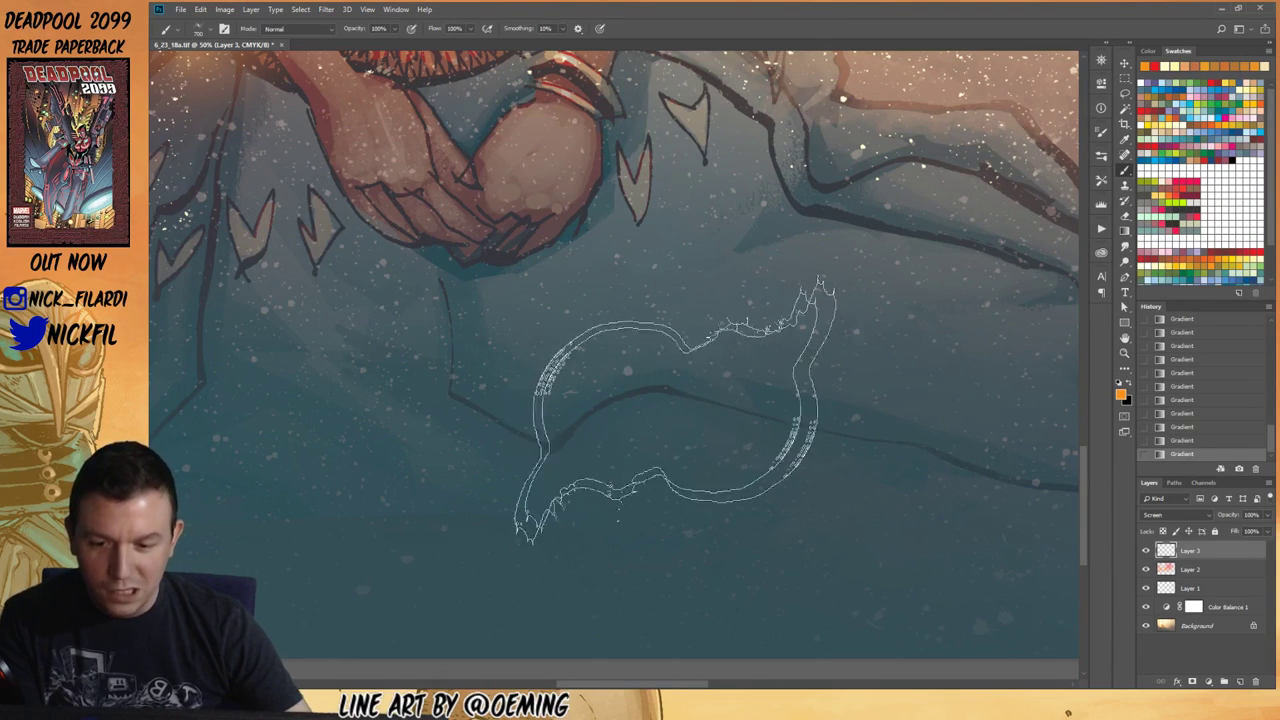
{"action": "key", "text": "bracketright"}
{"action": "left_click", "coordinate": [675, 405]}
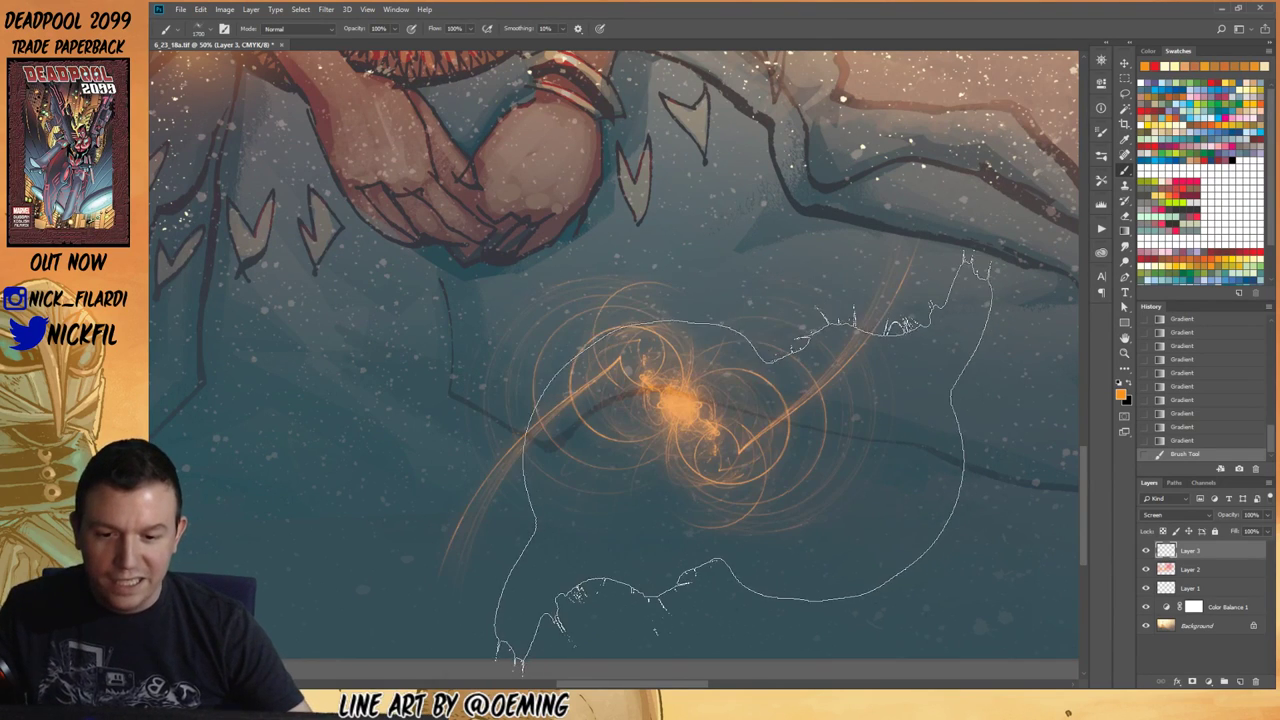
{"action": "key", "text": "ctrl+z"}
Step: Try 850 px special effects brushes in orange on the lower part of the painting and undo the stamps
{"action": "key", "text": "z"}
{"action": "left_click", "coordinate": [704, 390], "text": "alt"}
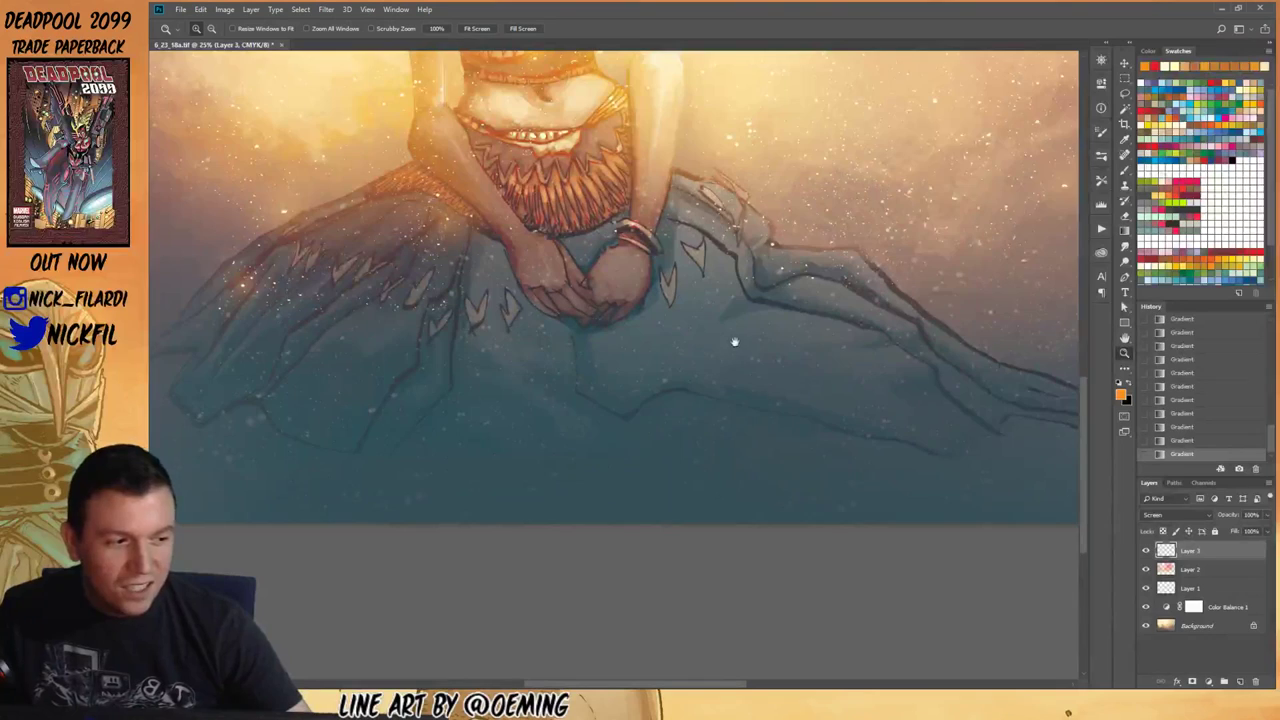
{"action": "left_click", "coordinate": [734, 342], "text": "alt"}
{"action": "left_click", "coordinate": [706, 433], "text": "alt"}
{"action": "key", "text": "b"}
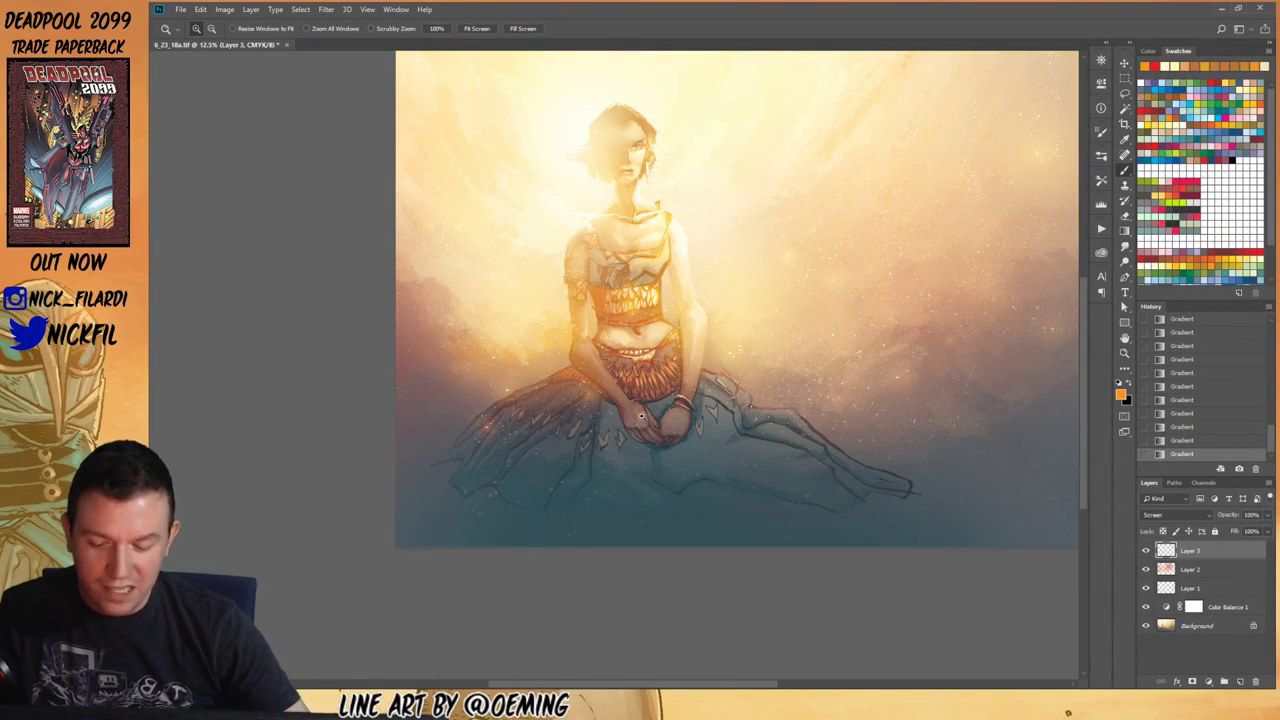
{"action": "right_click", "coordinate": [686, 455]}
{"action": "double_click", "coordinate": [767, 455]}
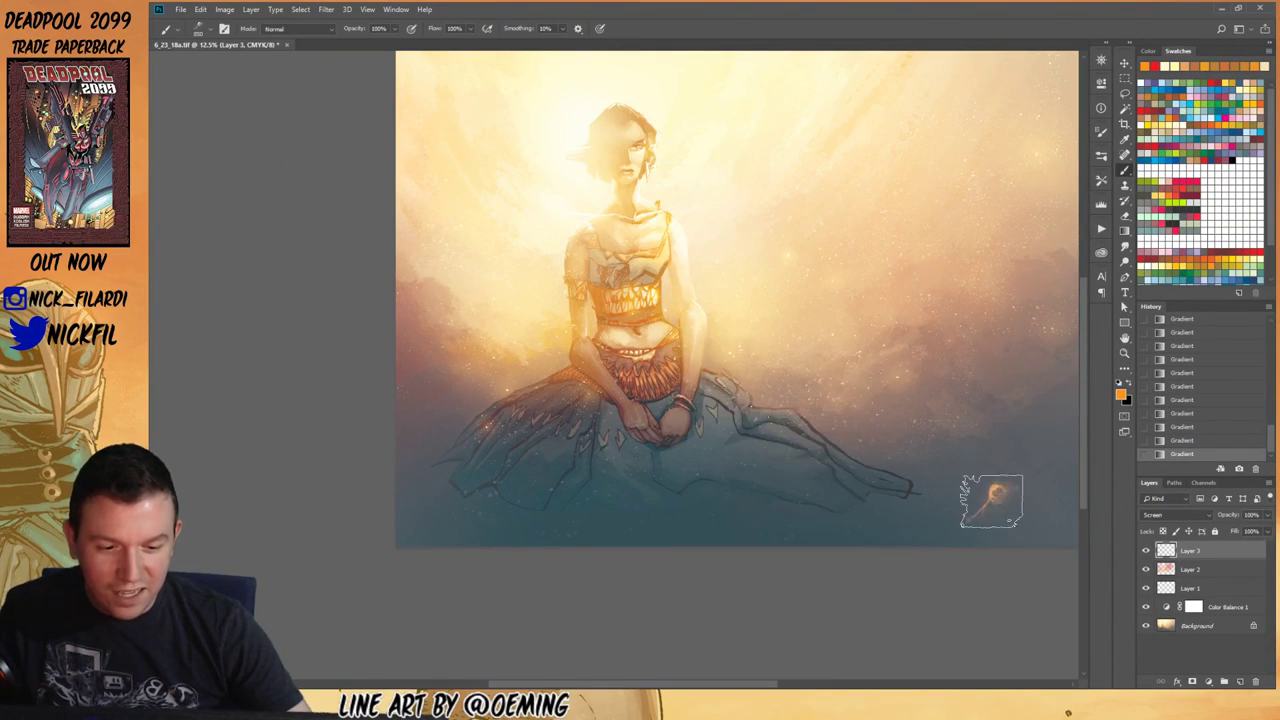
{"action": "right_click", "coordinate": [887, 476]}
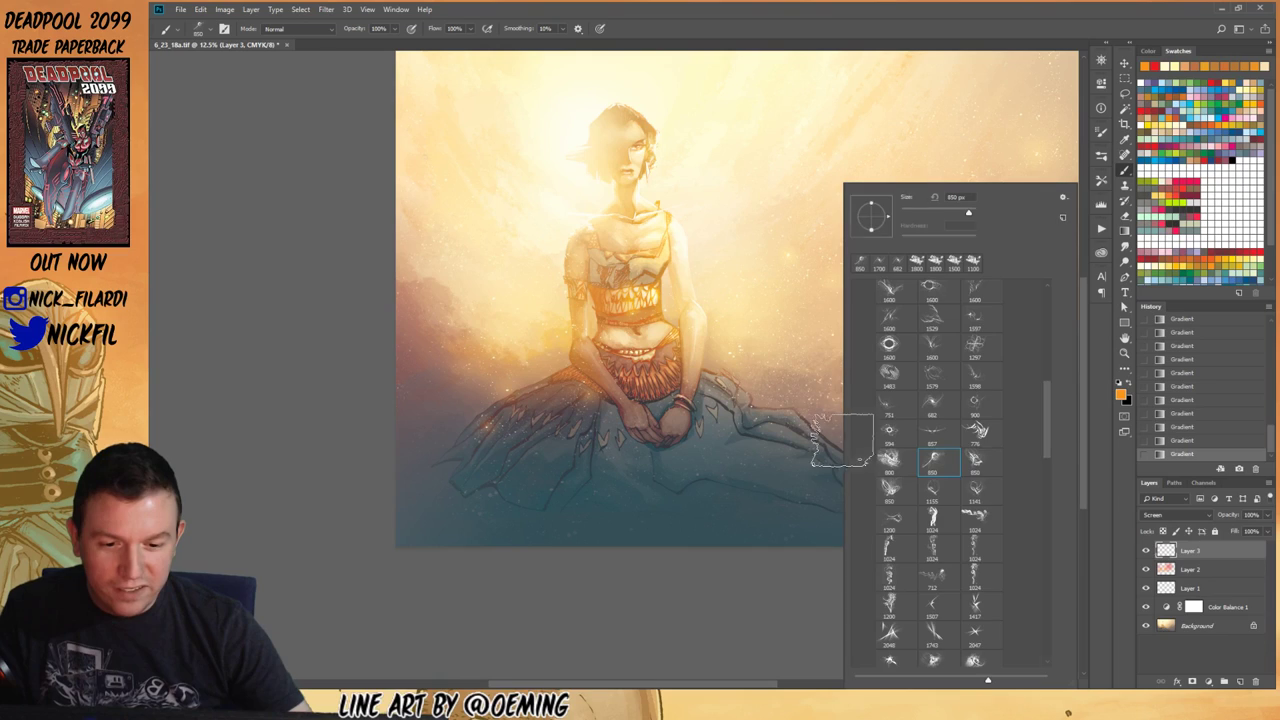
{"action": "left_click", "coordinate": [699, 465]}
{"action": "key", "text": "ctrl+z"}
Step: Try a 1024 px special effects brush beside the woman's hands and undo the stamp
{"action": "right_click", "coordinate": [755, 459]}
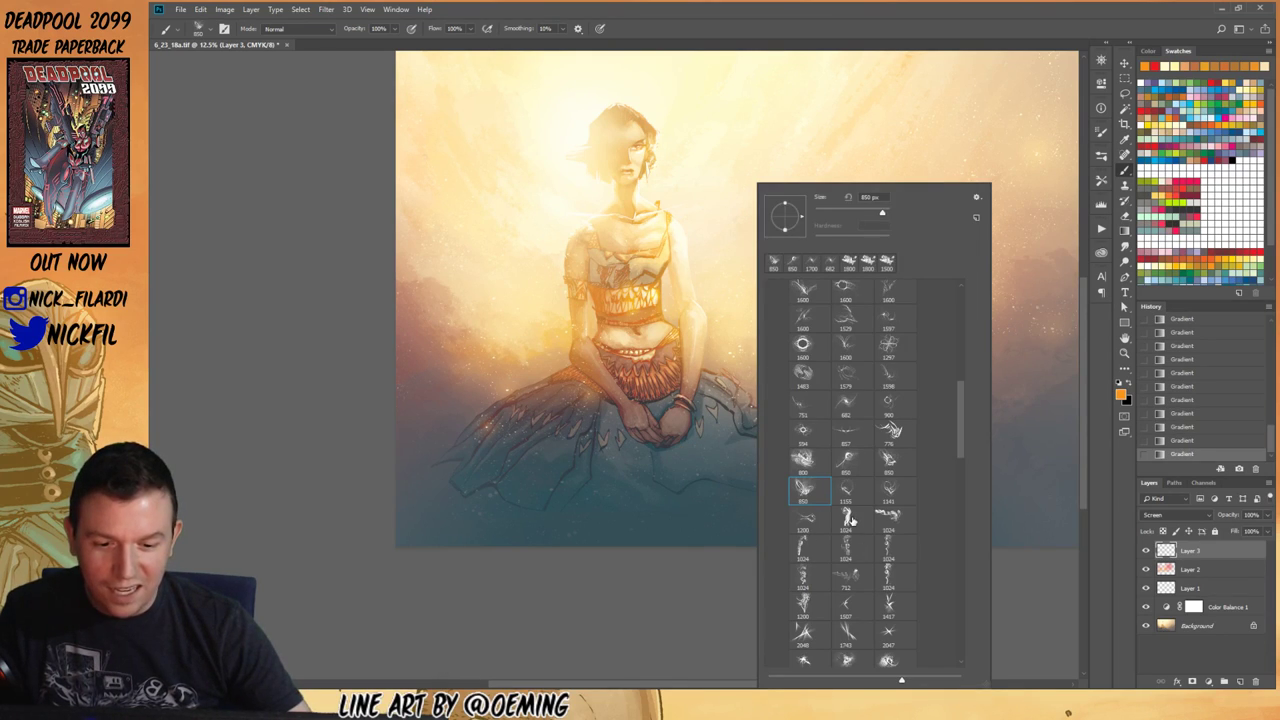
{"action": "double_click", "coordinate": [848, 518]}
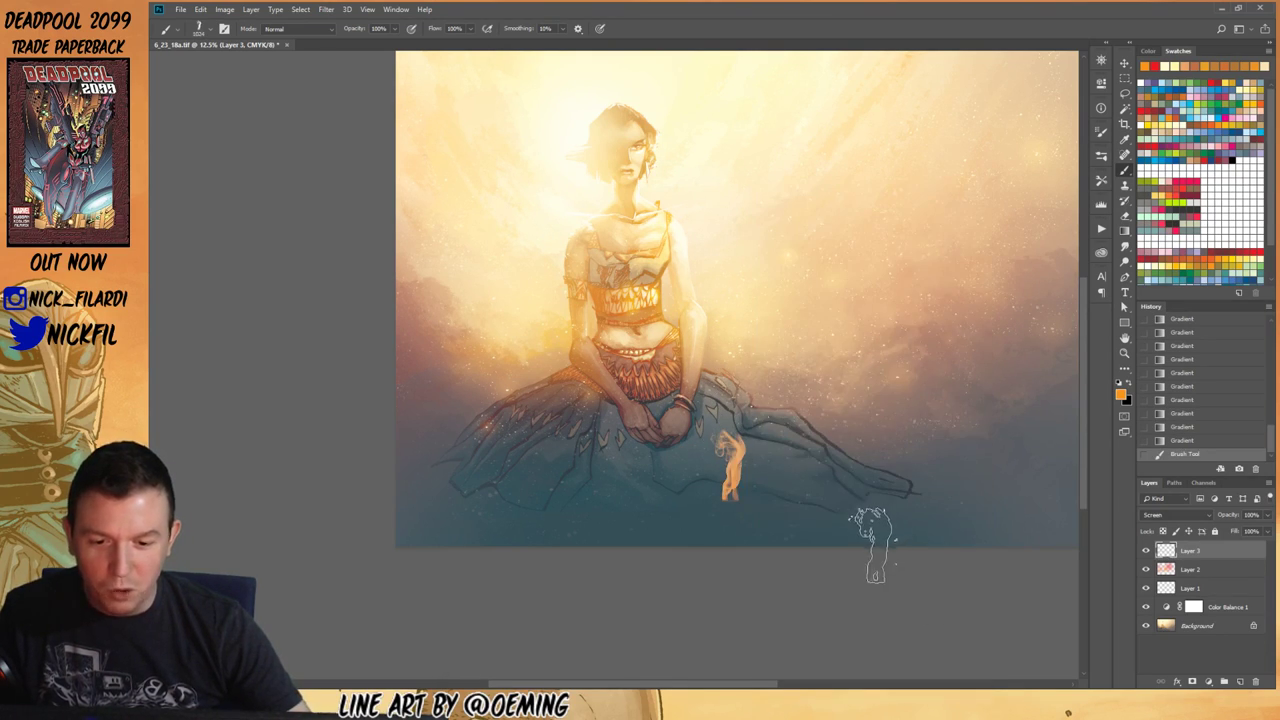
{"action": "key", "text": "ctrl+z"}
Step: Choose a 367 px star brush from the special effects group and stamp small orange sparkles on the skirt feathers and hip
{"action": "right_click", "coordinate": [720, 465]}
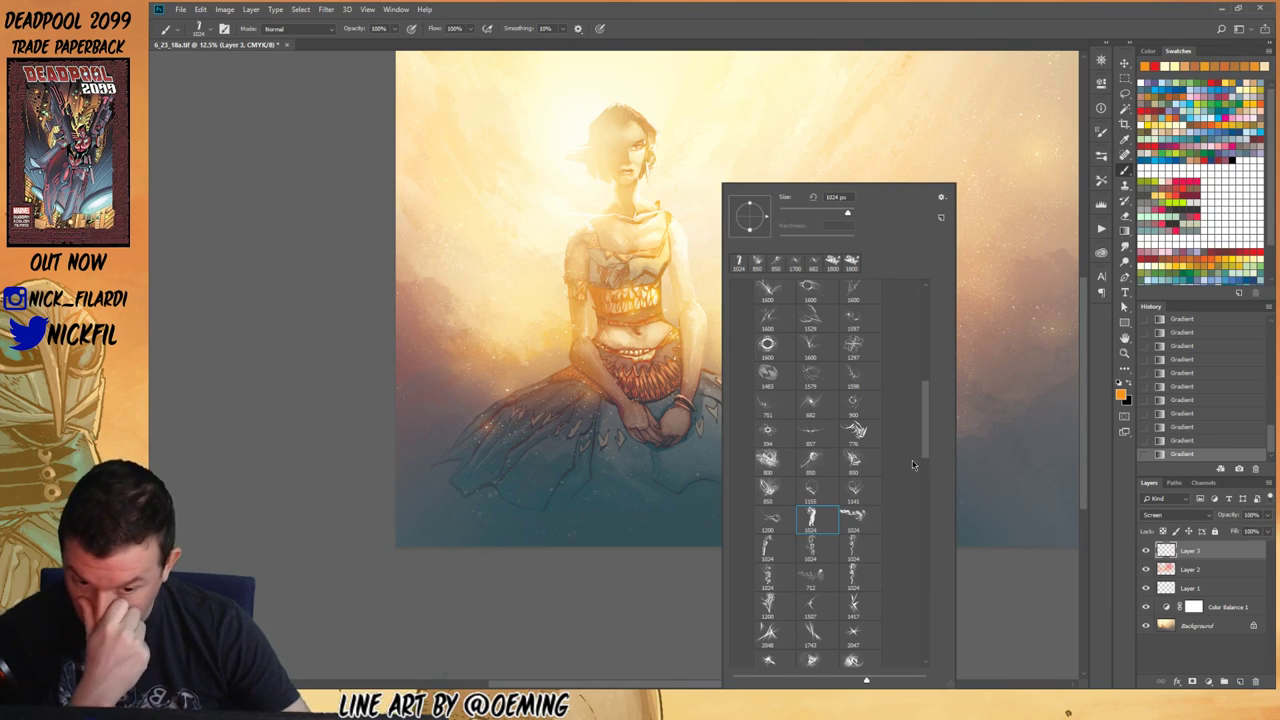
{"action": "left_click_drag", "start_coordinate": [924, 433], "coordinate": [914, 548]}
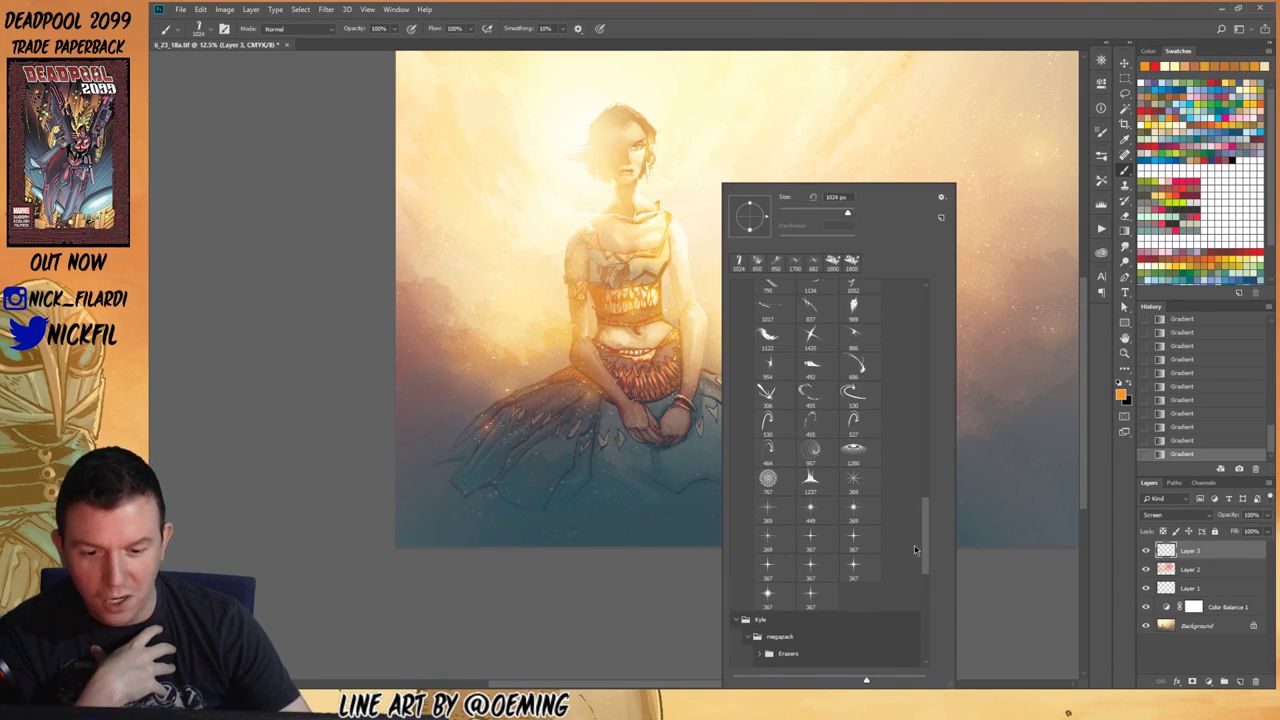
{"action": "left_click", "coordinate": [822, 575]}
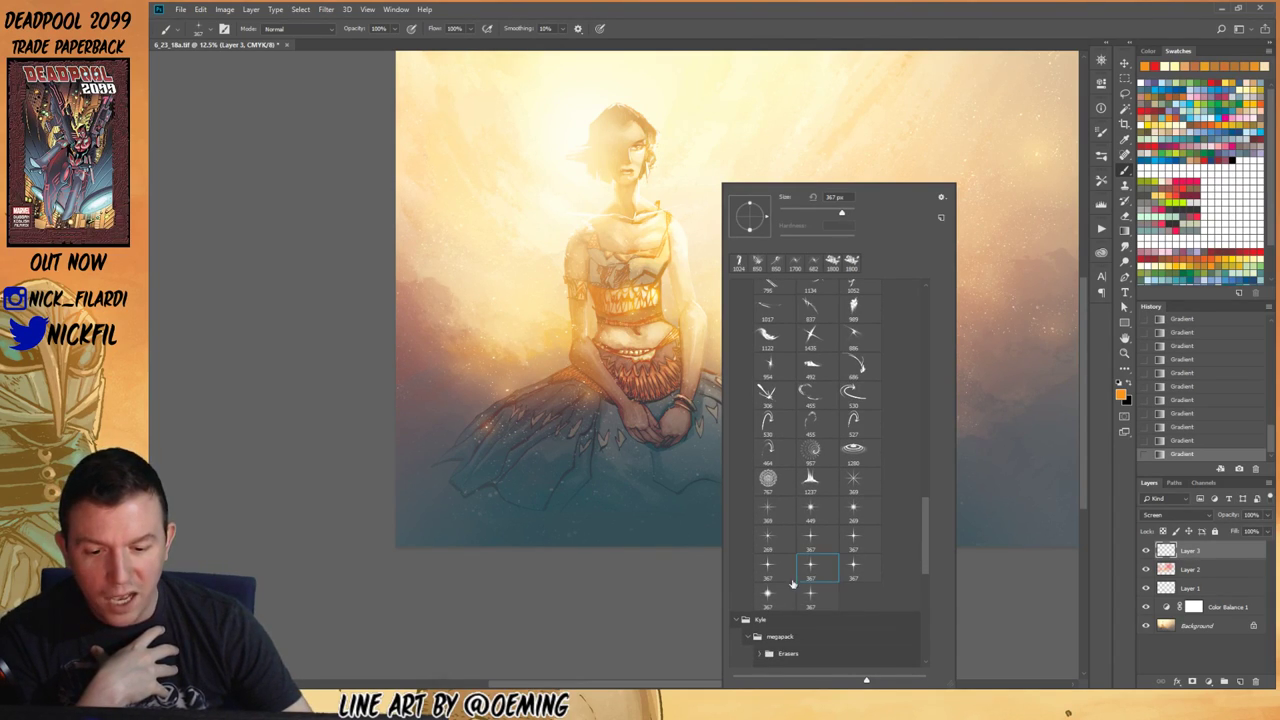
{"action": "left_click", "coordinate": [506, 388]}
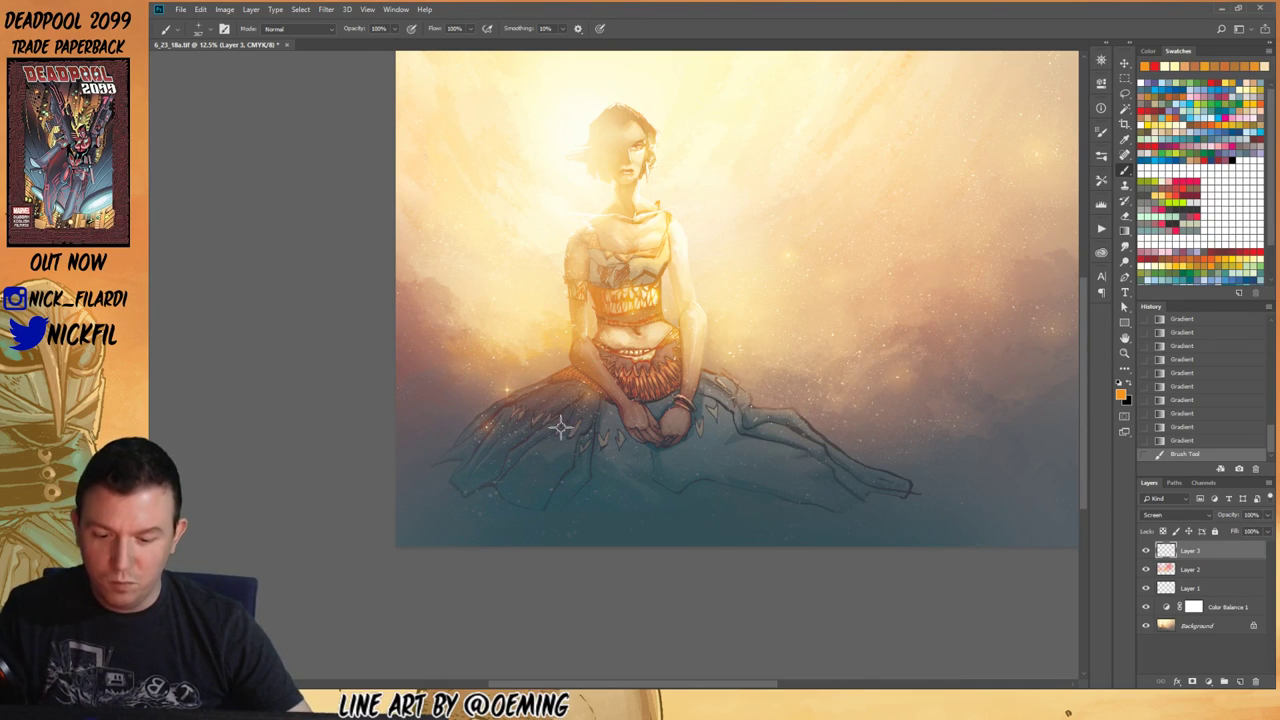
{"action": "left_click", "coordinate": [486, 426]}
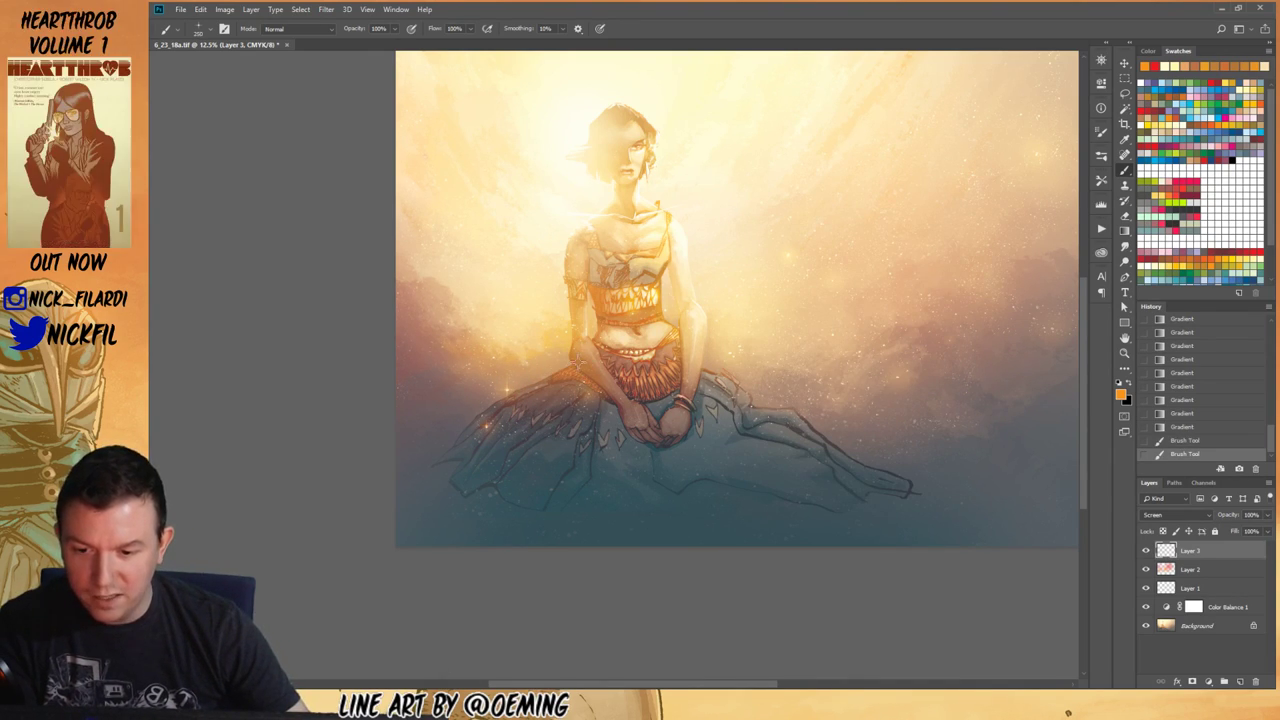
{"action": "left_click", "coordinate": [590, 395]}
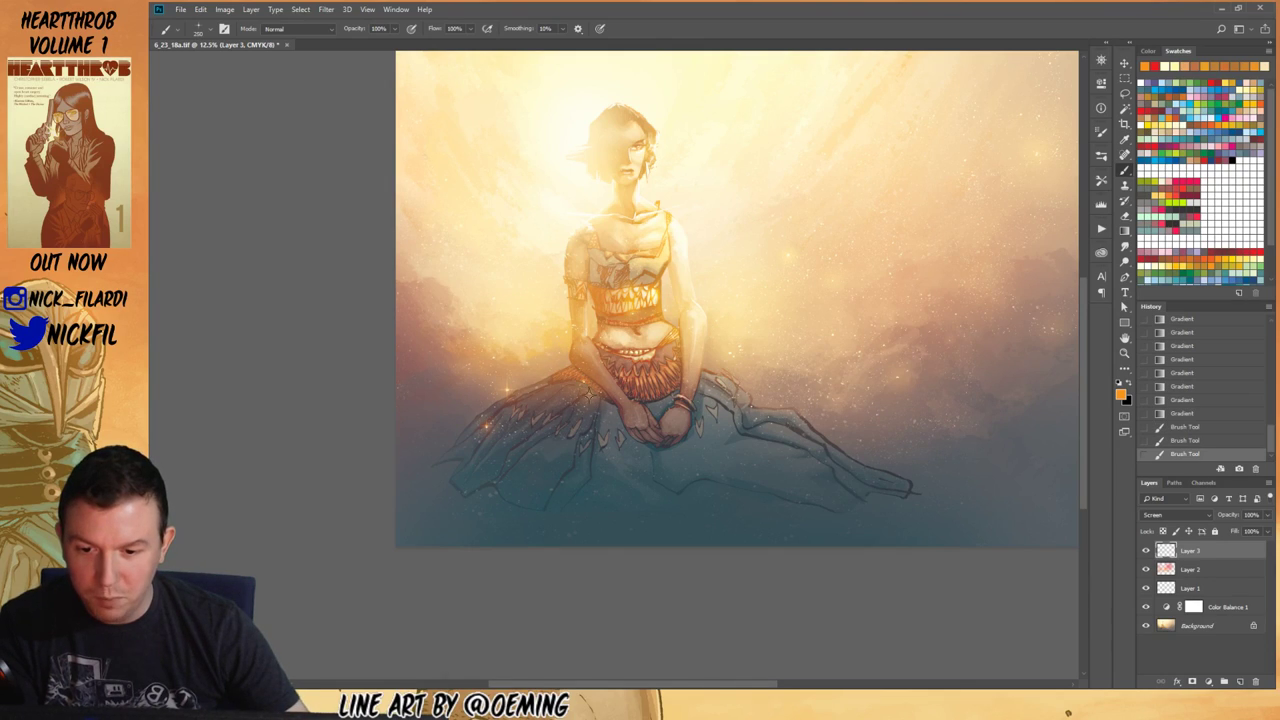
{"action": "left_click", "coordinate": [590, 395]}
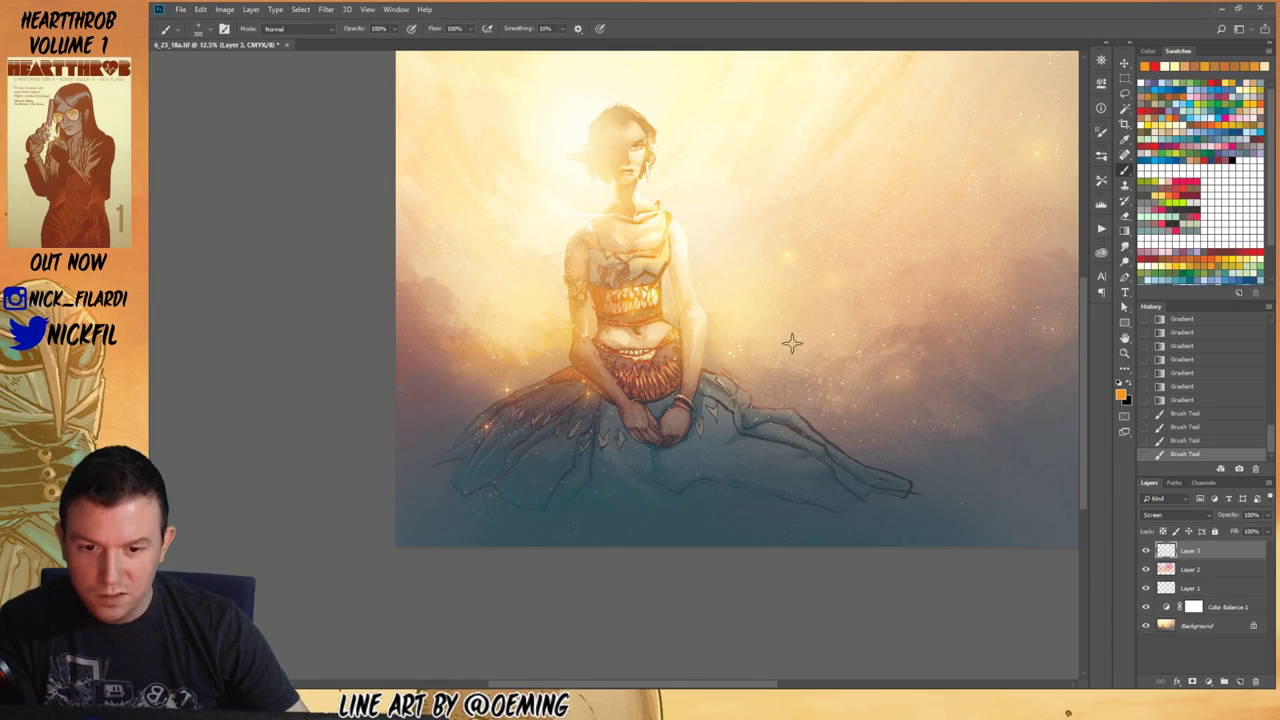
Step: Stamp orange star sparkles of varying size over the glowing specks in the sky, the clouds above the legs and beside the woman's hip
{"action": "left_click", "coordinate": [788, 254]}
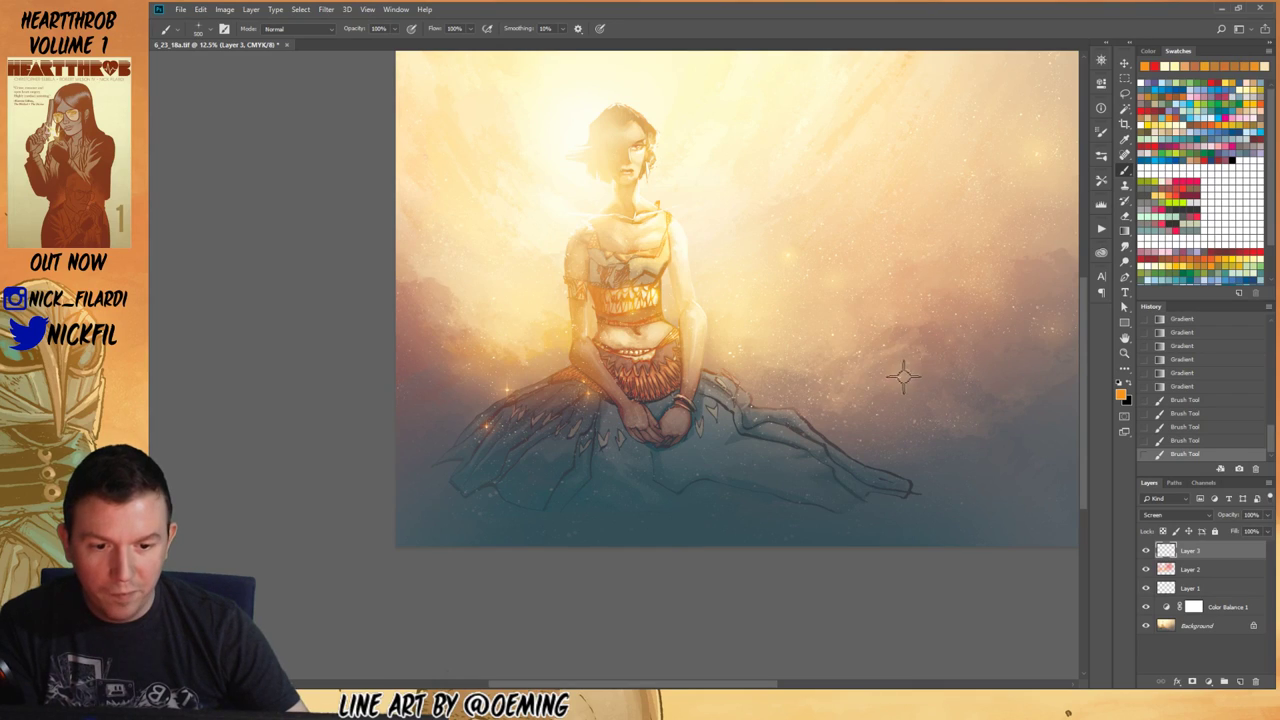
{"action": "left_click", "coordinate": [896, 375]}
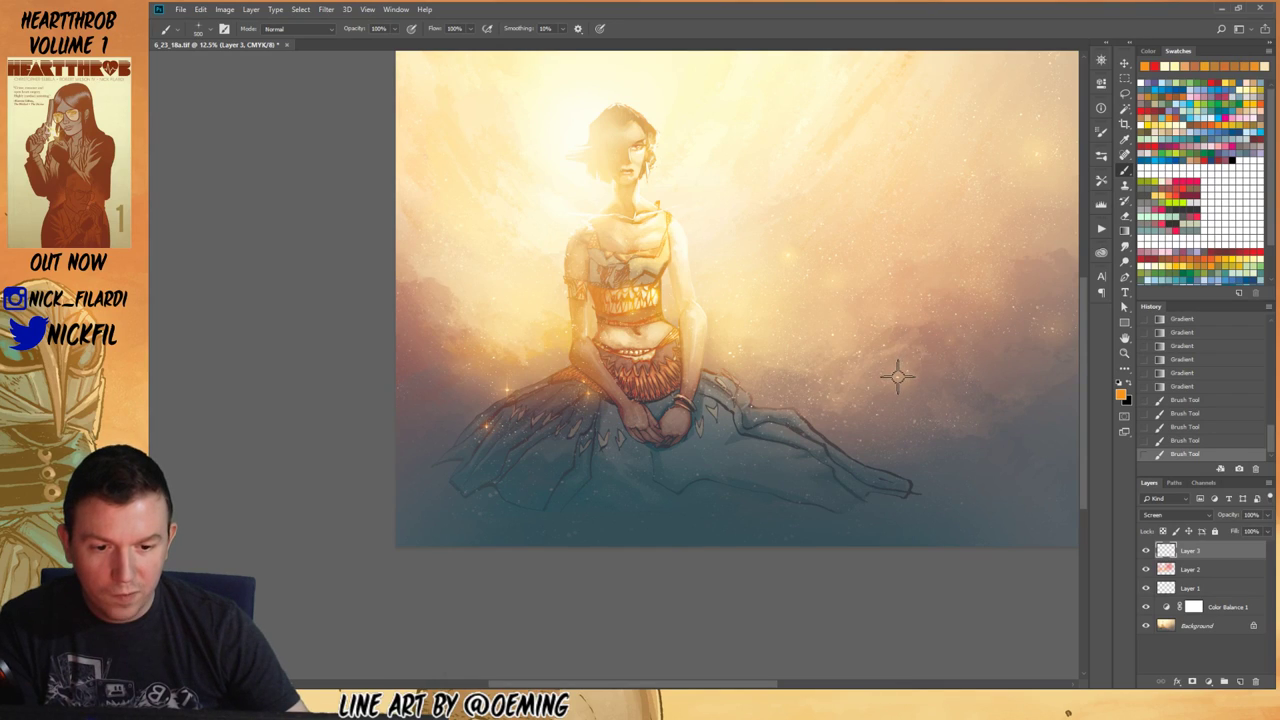
{"action": "left_click", "coordinate": [949, 340]}
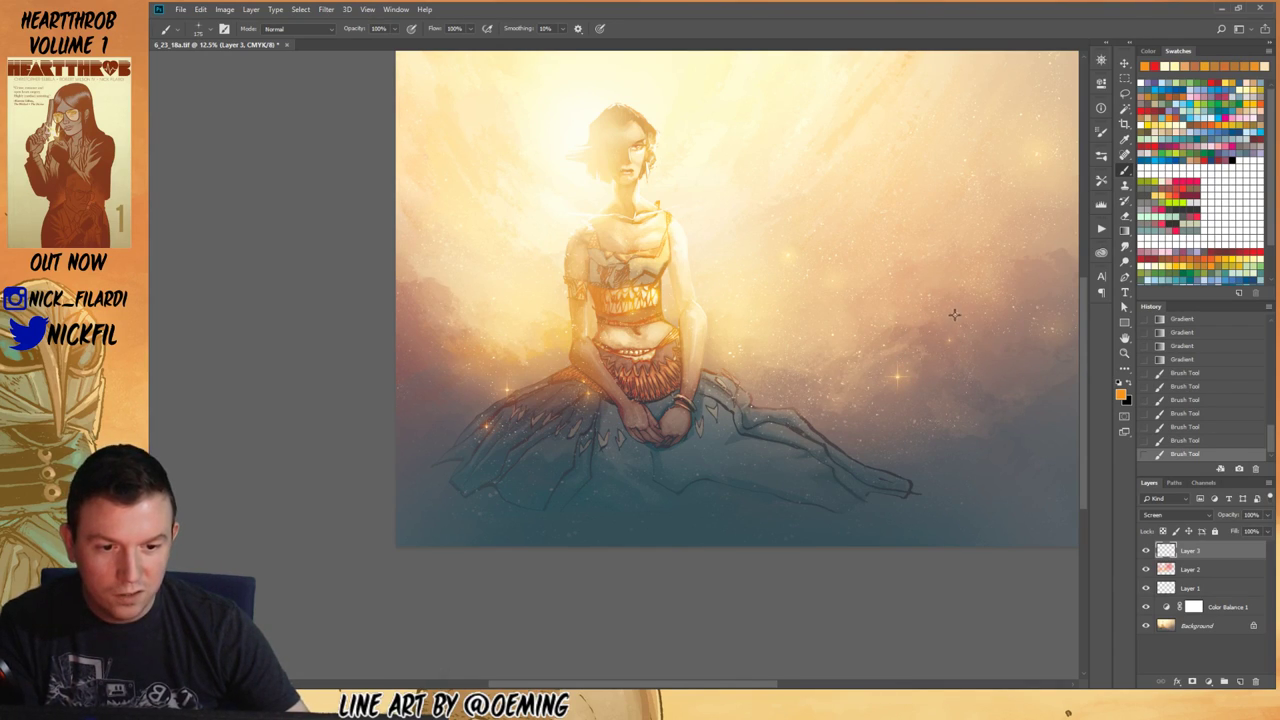
{"action": "left_click_drag", "start_coordinate": [954, 315], "coordinate": [968, 318]}
{"action": "left_click_drag", "start_coordinate": [765, 308], "coordinate": [789, 364]}
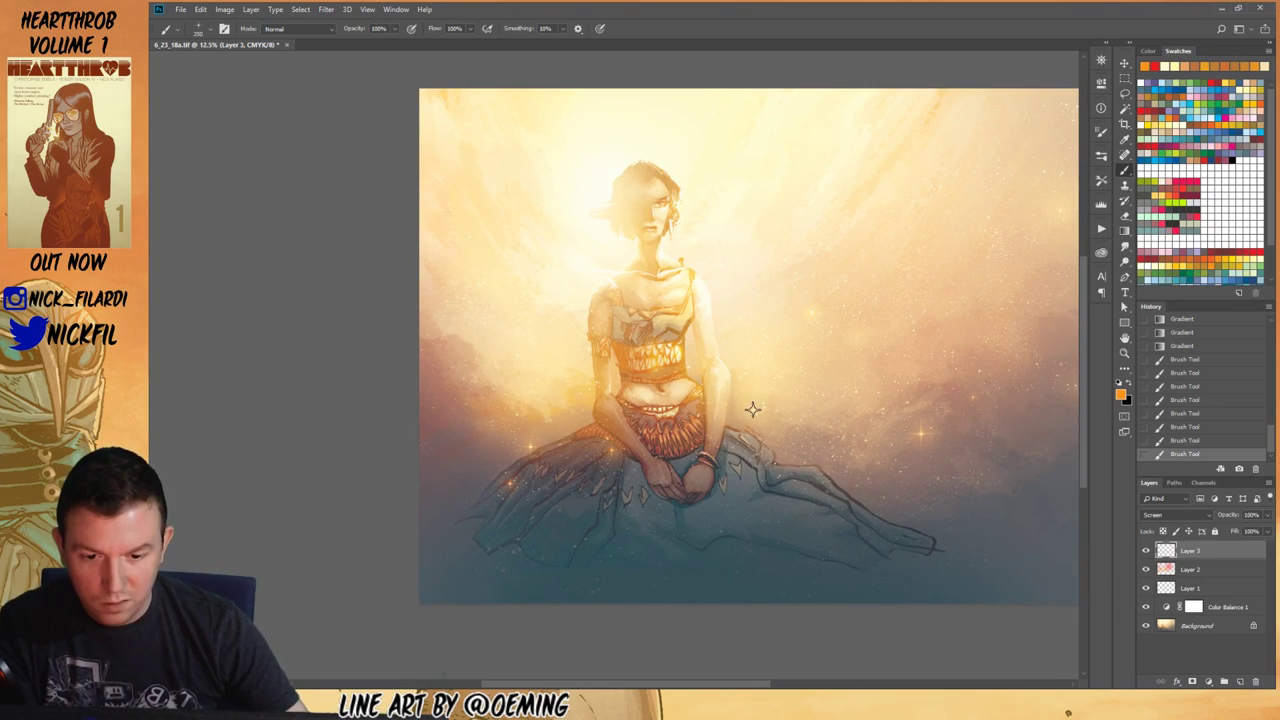
{"action": "mouse_move", "coordinate": [753, 409]}
{"action": "left_mouse_down"}
{"action": "mouse_move", "coordinate": [769, 433]}
{"action": "mouse_move", "coordinate": [765, 407]}
{"action": "left_mouse_up"}
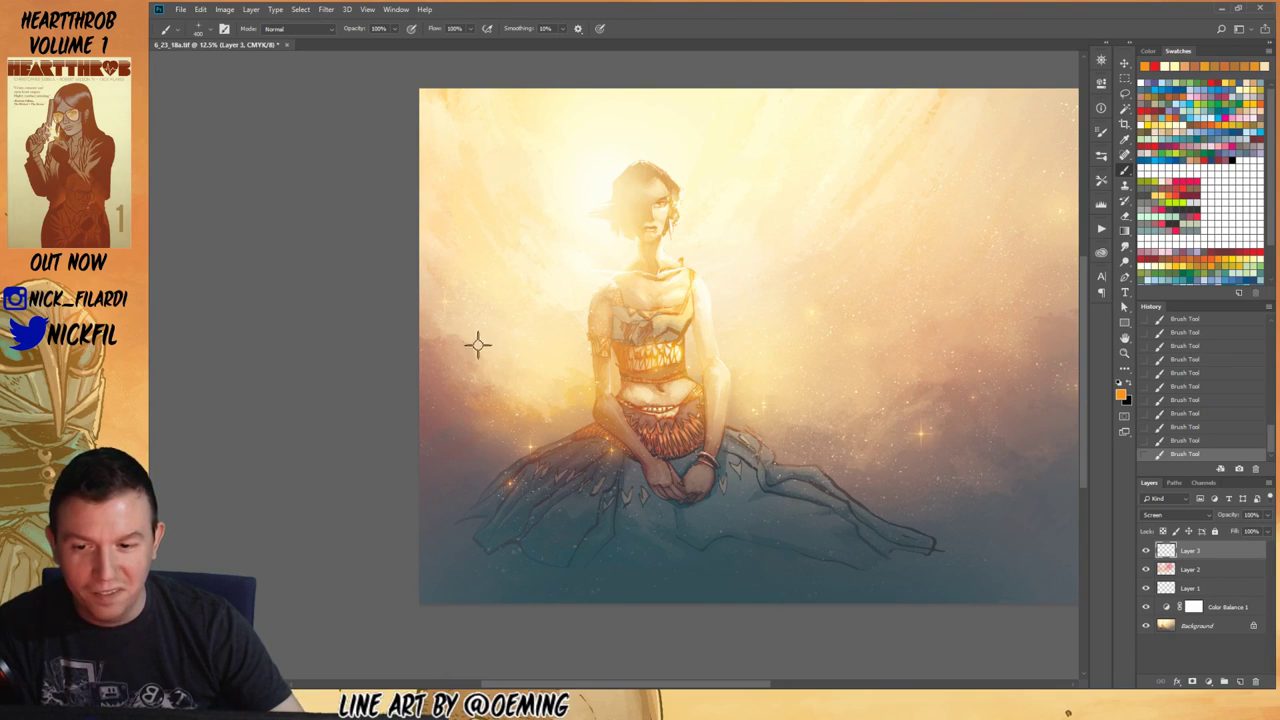
Step: Enlarge the star brush to 700 px and stamp an orange sparkle in the sky beside the woman's shaded upper arm
{"action": "key", "text": "bracketright"}
{"action": "key", "text": "bracketright"}
{"action": "key", "text": "bracketright"}
{"action": "left_click", "coordinate": [469, 299]}
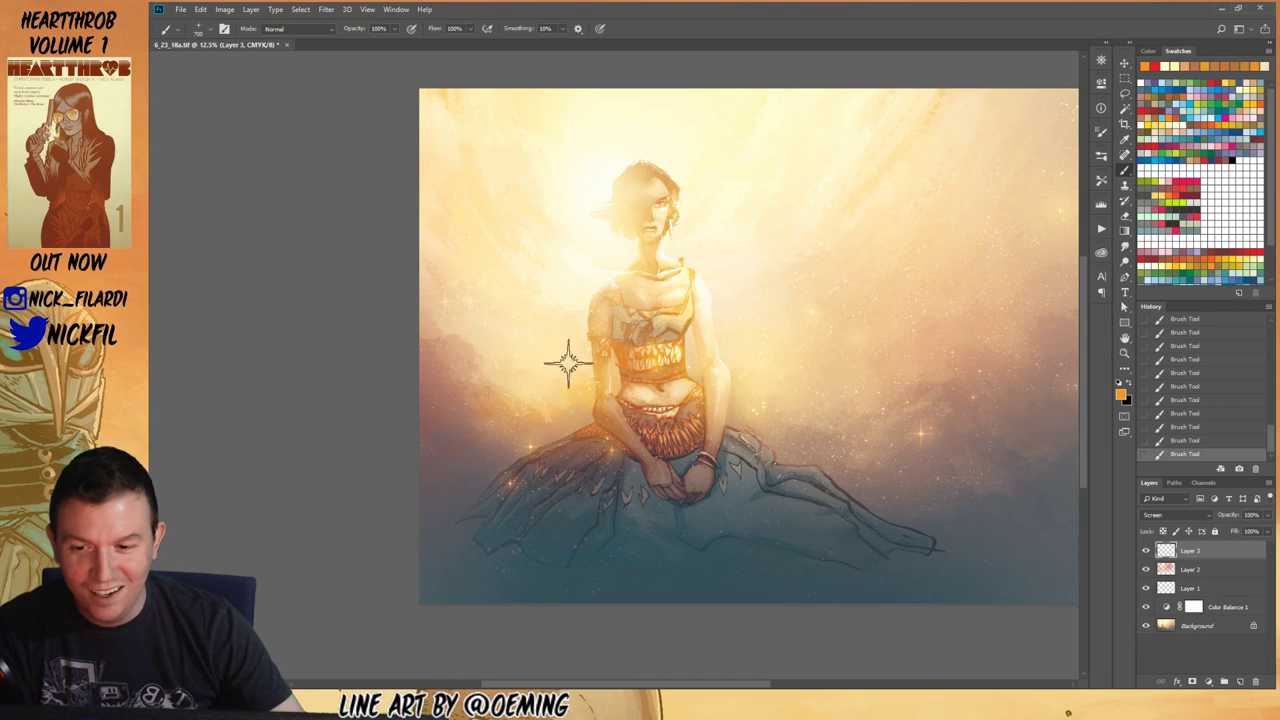
Step: Reduce the star brush to 500 px and stamp an orange sparkle at the sky's outer edge, far from the woman
{"action": "key", "text": "bracketleft"}
{"action": "key", "text": "bracketleft"}
{"action": "key", "text": "bracketleft"}
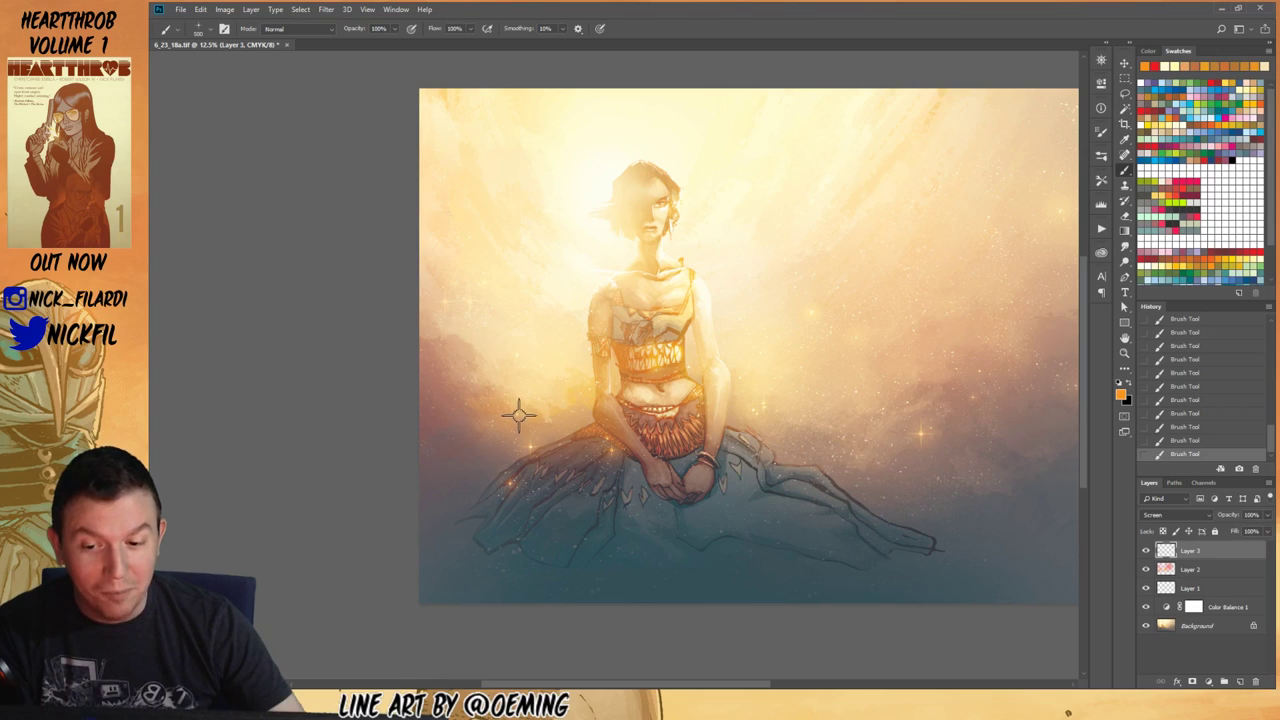
{"action": "key", "text": "bracketleft"}
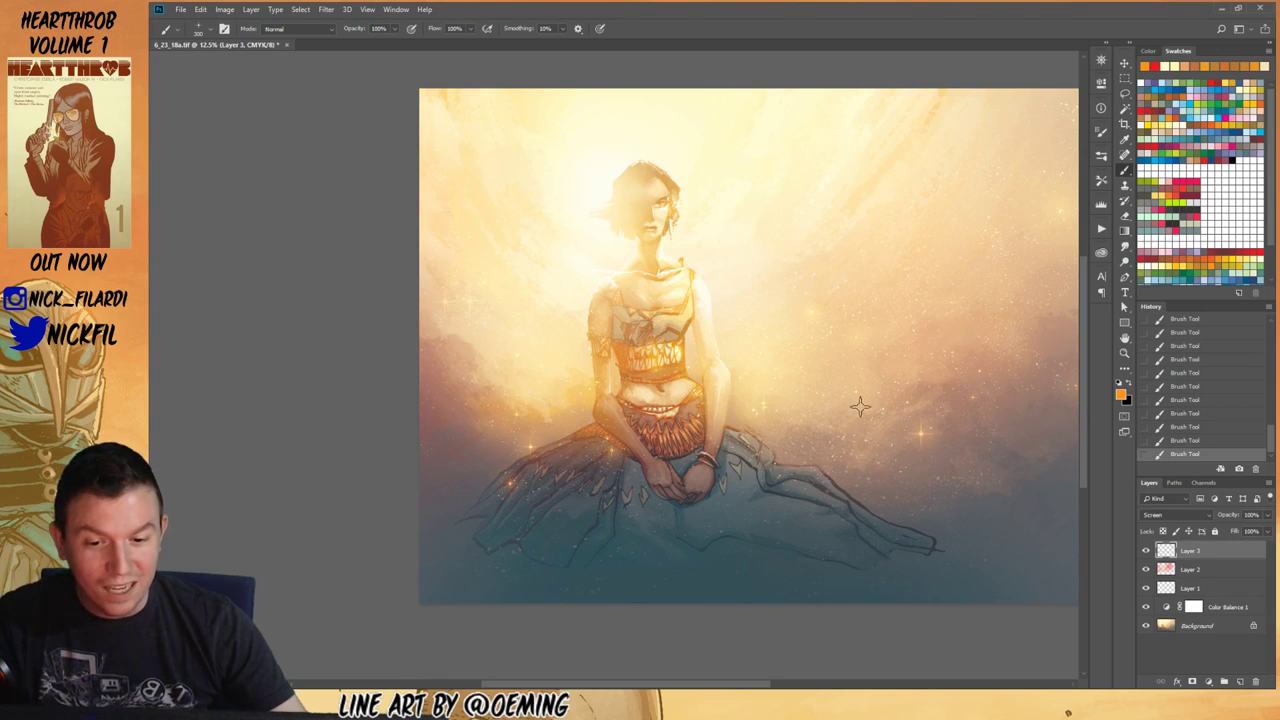
{"action": "left_click_drag", "start_coordinate": [857, 409], "coordinate": [766, 423]}
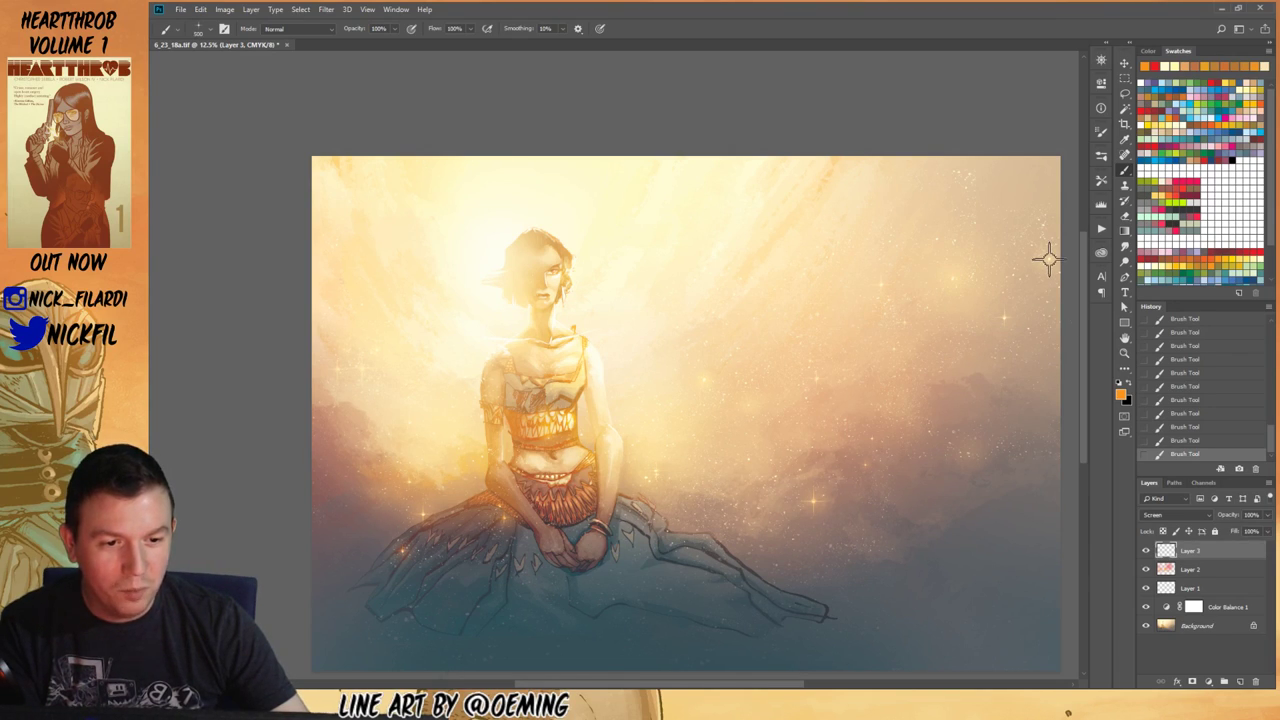
Step: Examine the whole painting at several magnifications to judge the sparkles and the overall lighting
{"action": "key", "text": "z"}
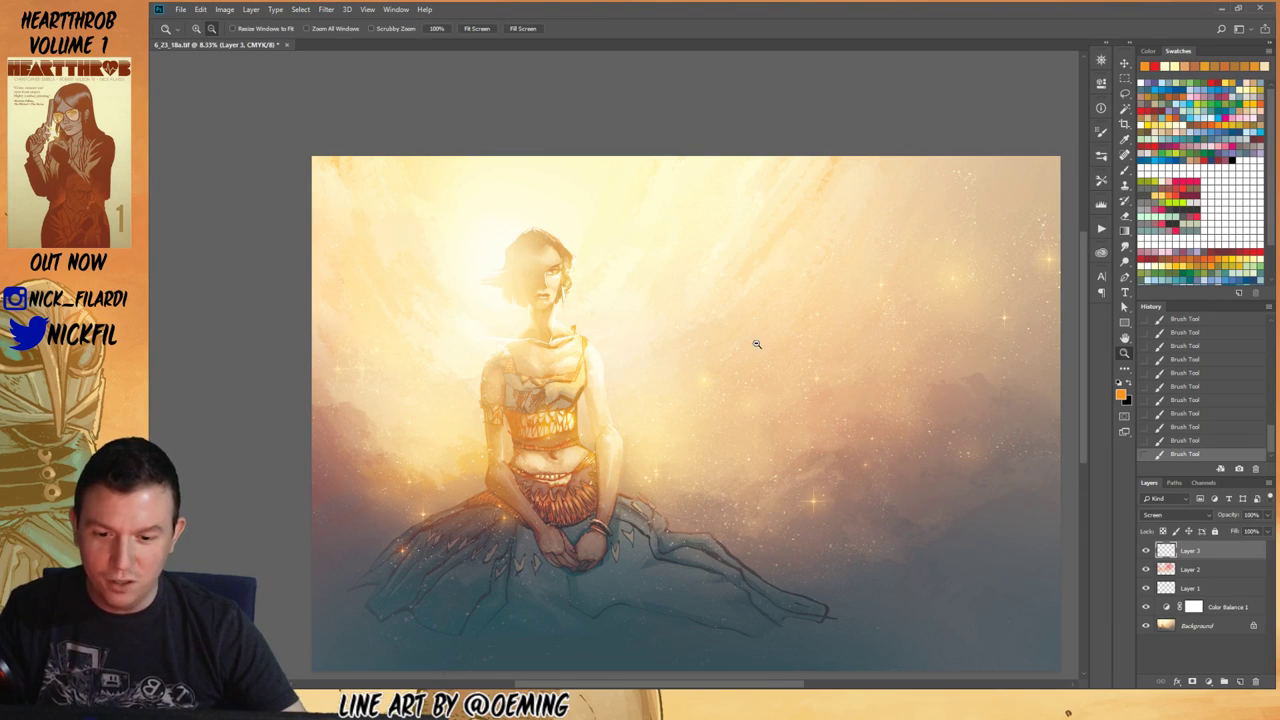
{"action": "left_click", "coordinate": [757, 344], "text": "alt"}
{"action": "left_click_drag", "start_coordinate": [751, 326], "coordinate": [761, 371]}
{"action": "left_click", "coordinate": [714, 383]}
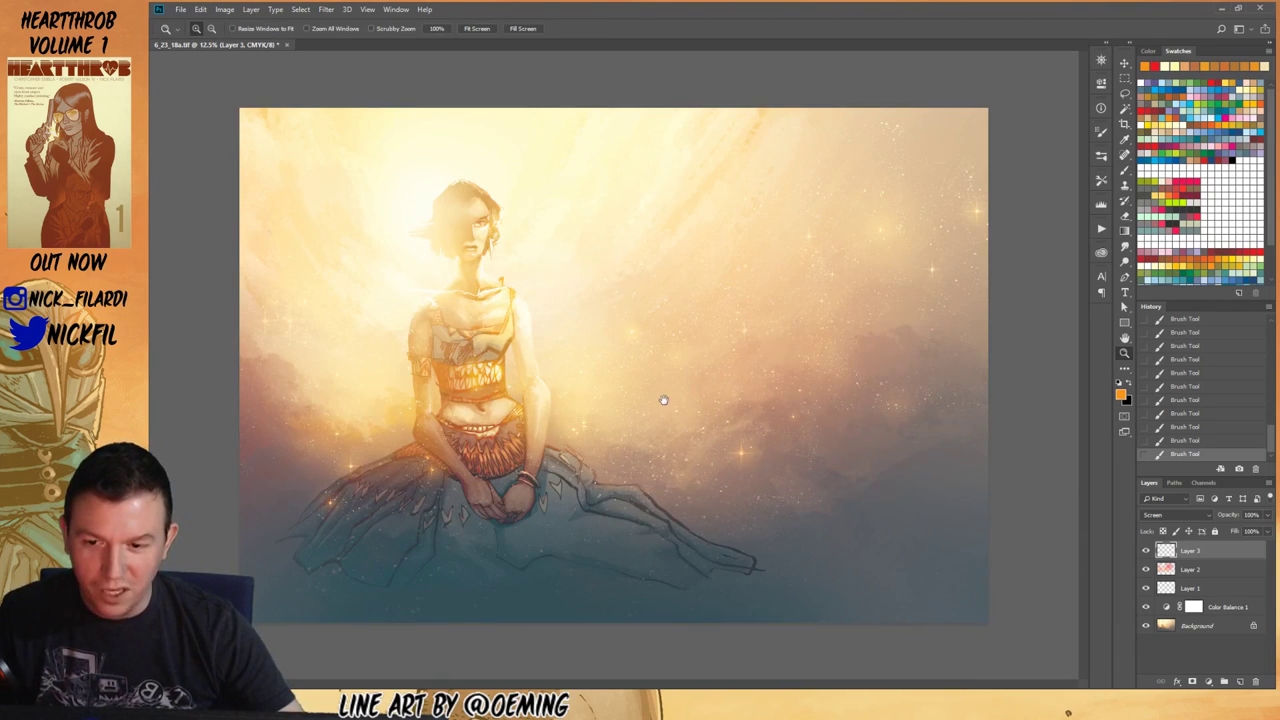
{"action": "left_click", "coordinate": [685, 368]}
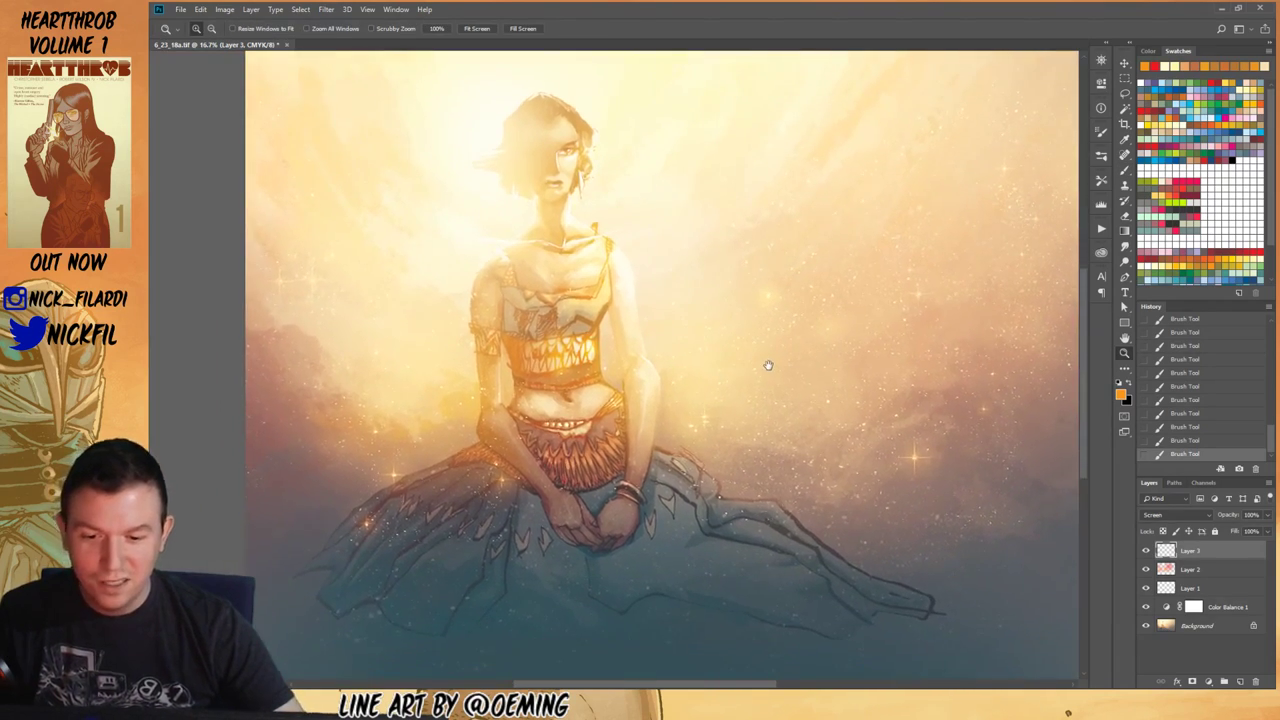
{"action": "left_click", "coordinate": [748, 370], "text": "alt"}
{"action": "left_click_drag", "start_coordinate": [751, 326], "coordinate": [726, 366]}
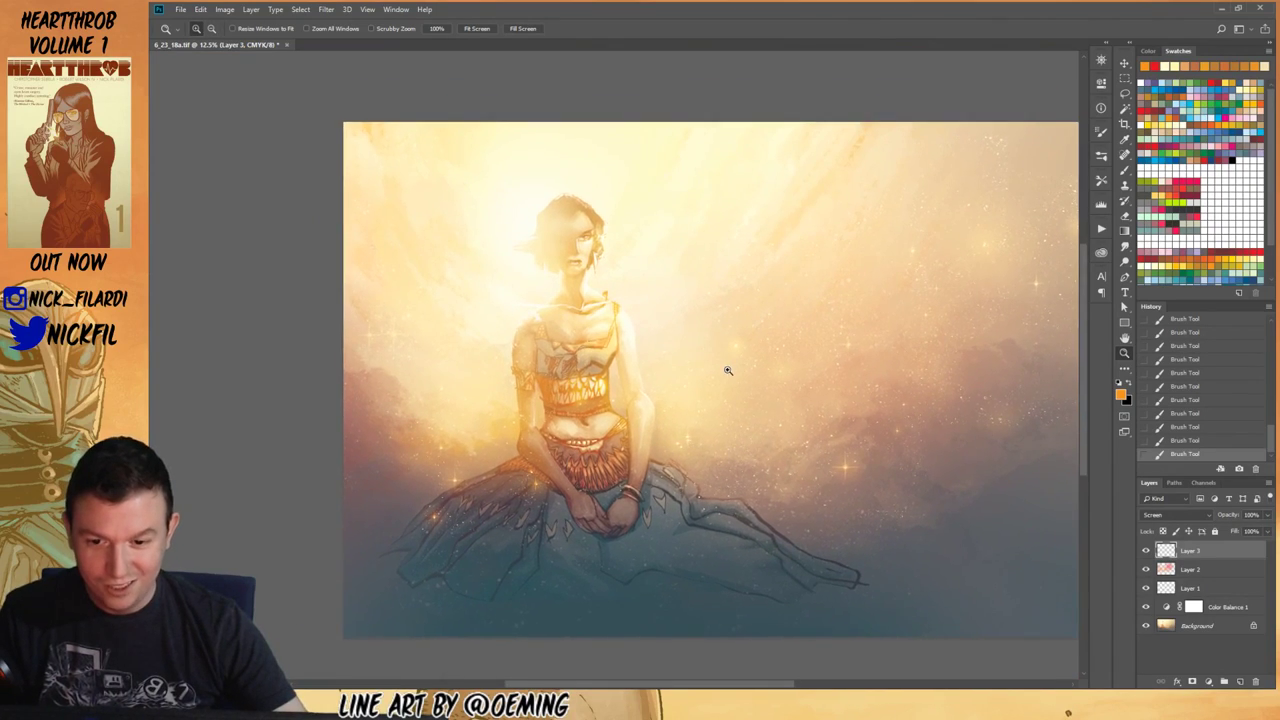
{"action": "left_click", "coordinate": [747, 373], "text": "alt"}
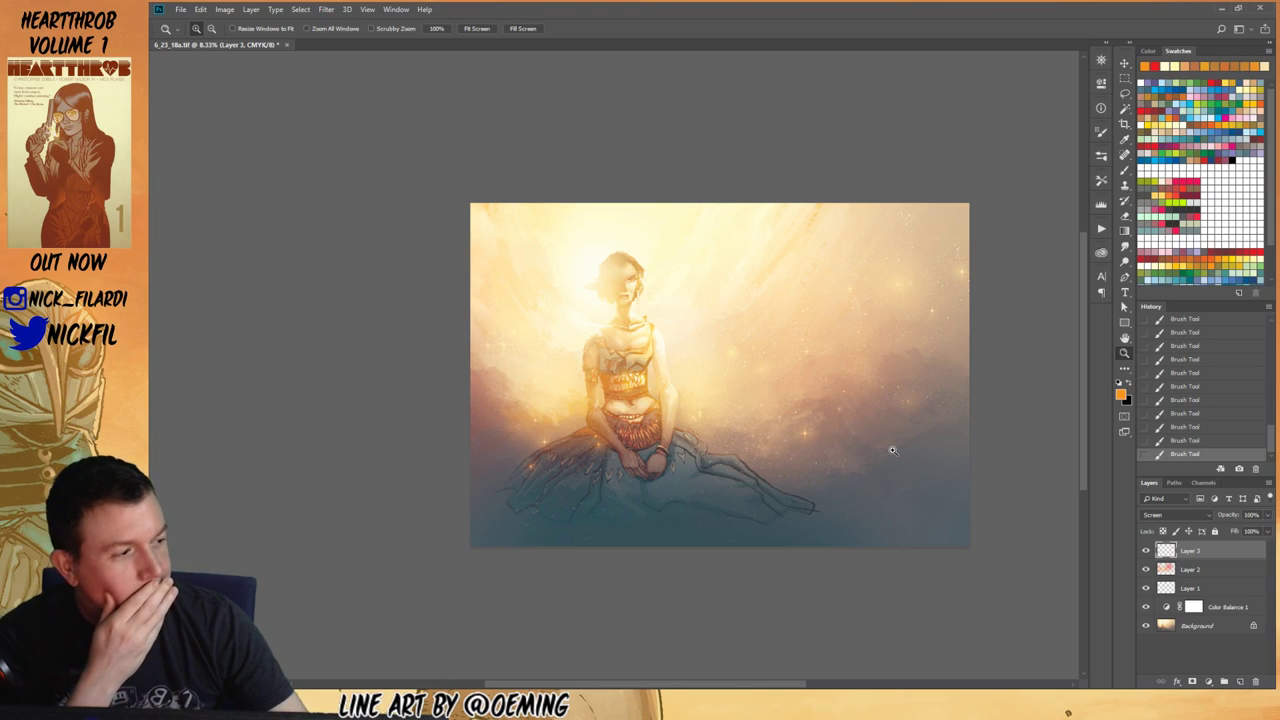
Step: Try grouping Layers 1 to 3 together with the Color Balance 1 adjustment, and undo the grouping
{"action": "left_click", "coordinate": [1196, 627]}
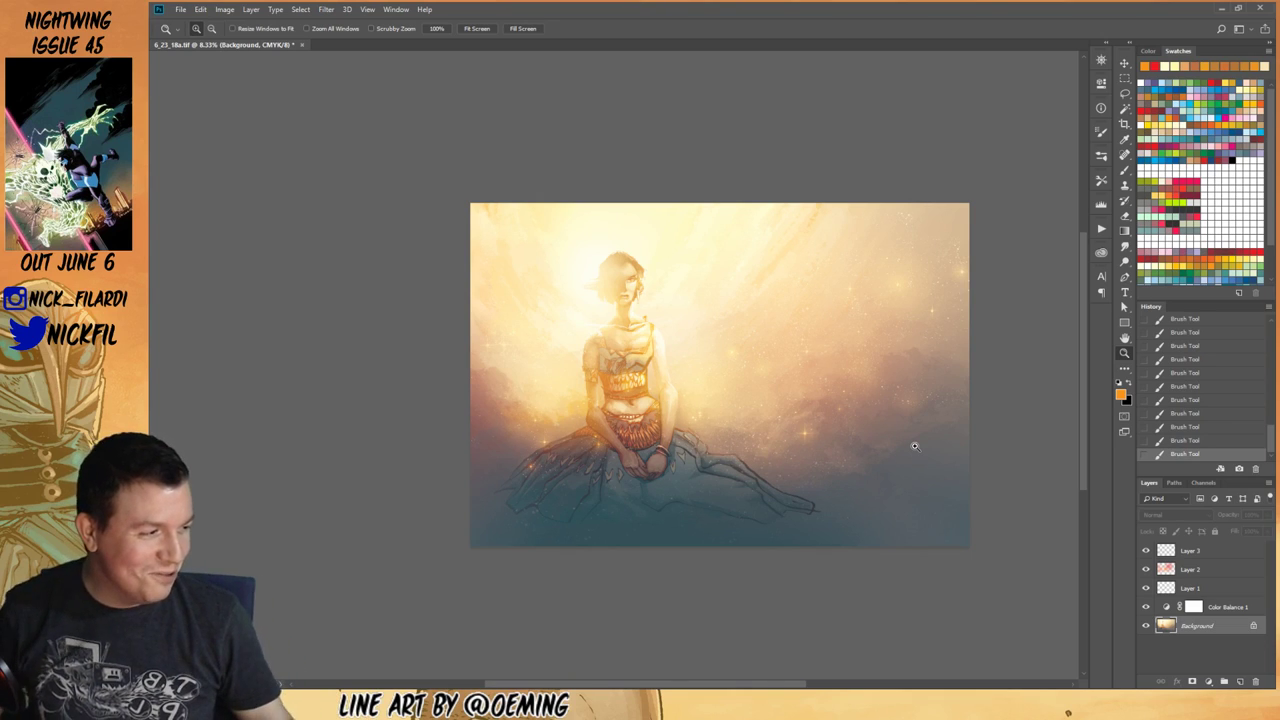
{"action": "left_click", "coordinate": [1208, 554]}
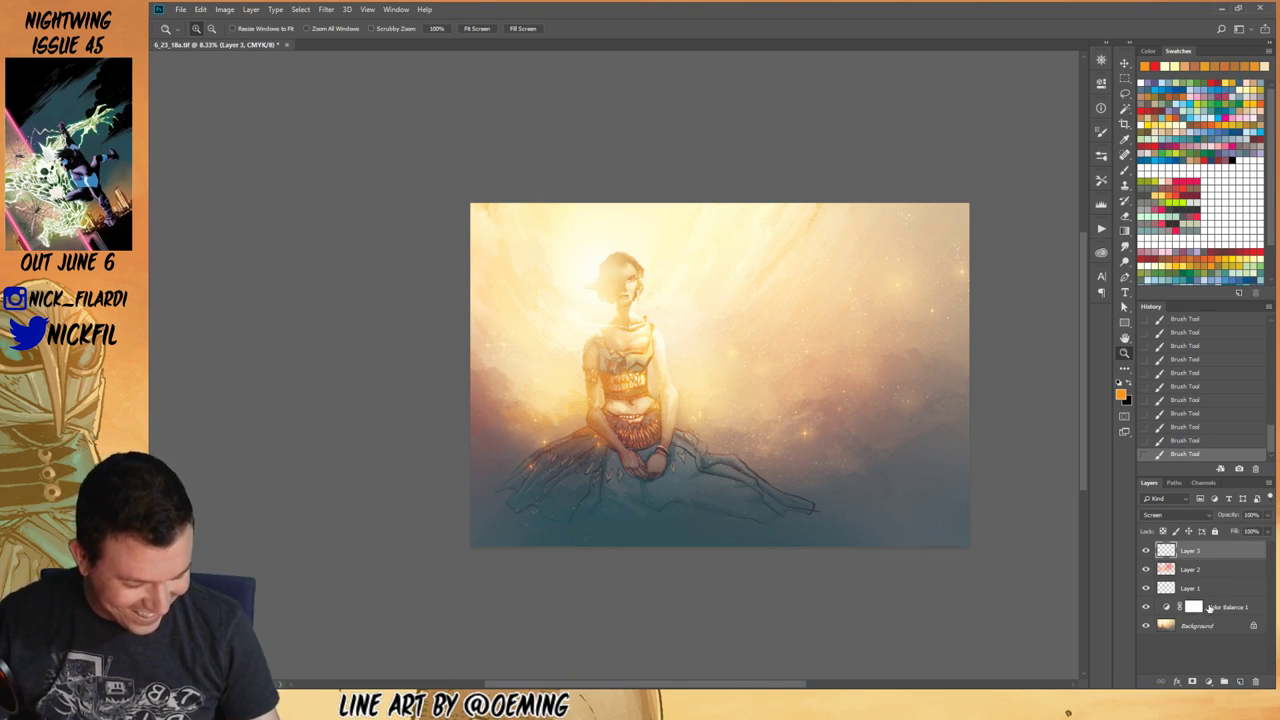
{"action": "left_click", "coordinate": [1217, 609], "text": "shift"}
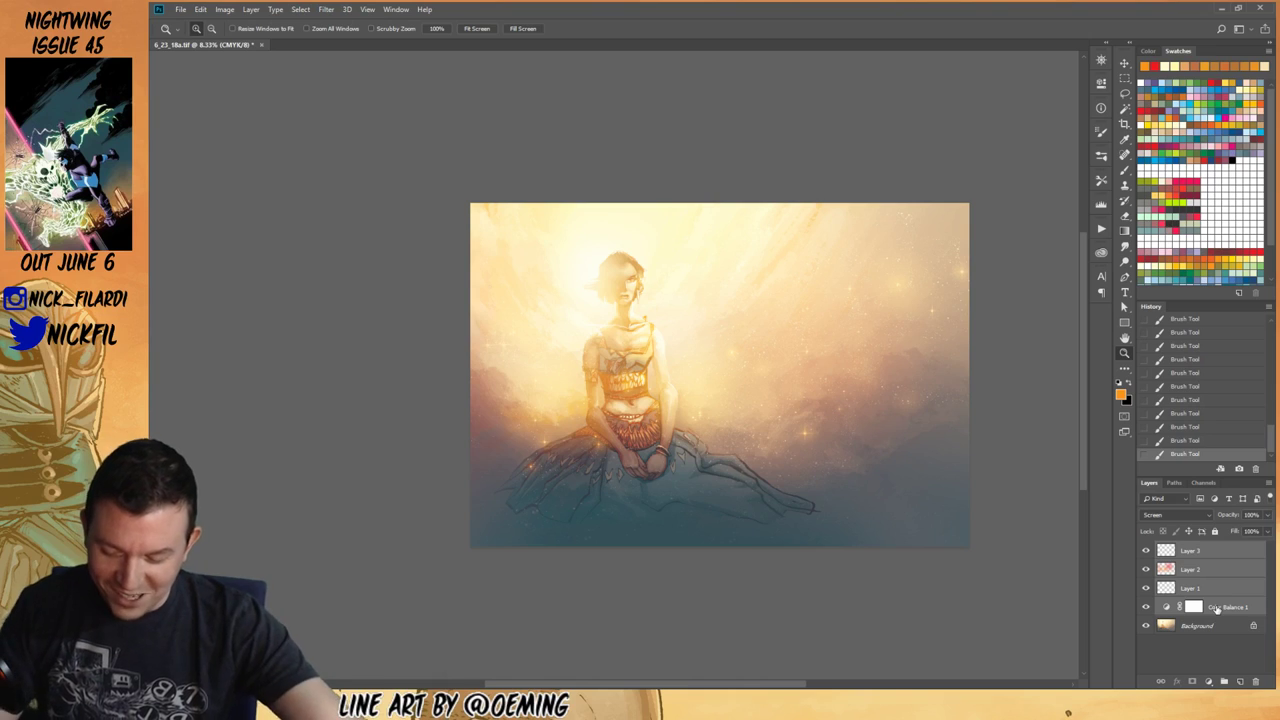
{"action": "key", "text": "ctrl+g"}
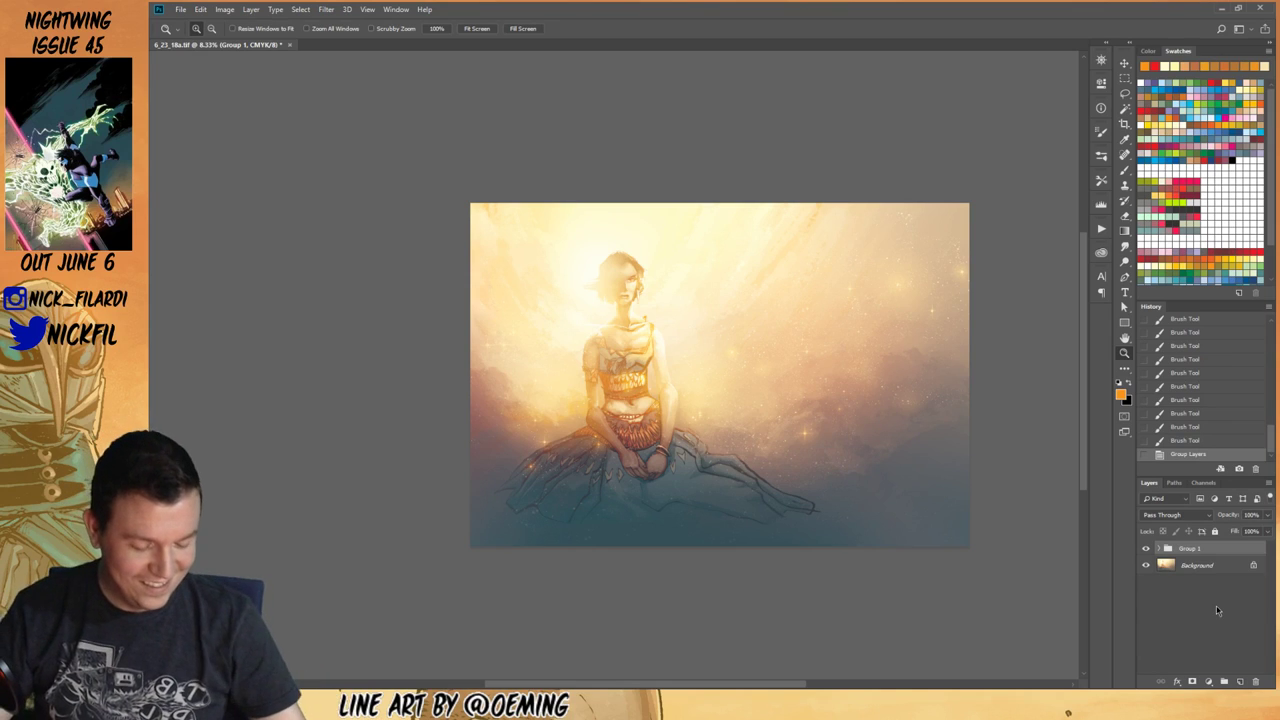
{"action": "left_click", "coordinate": [1160, 549]}
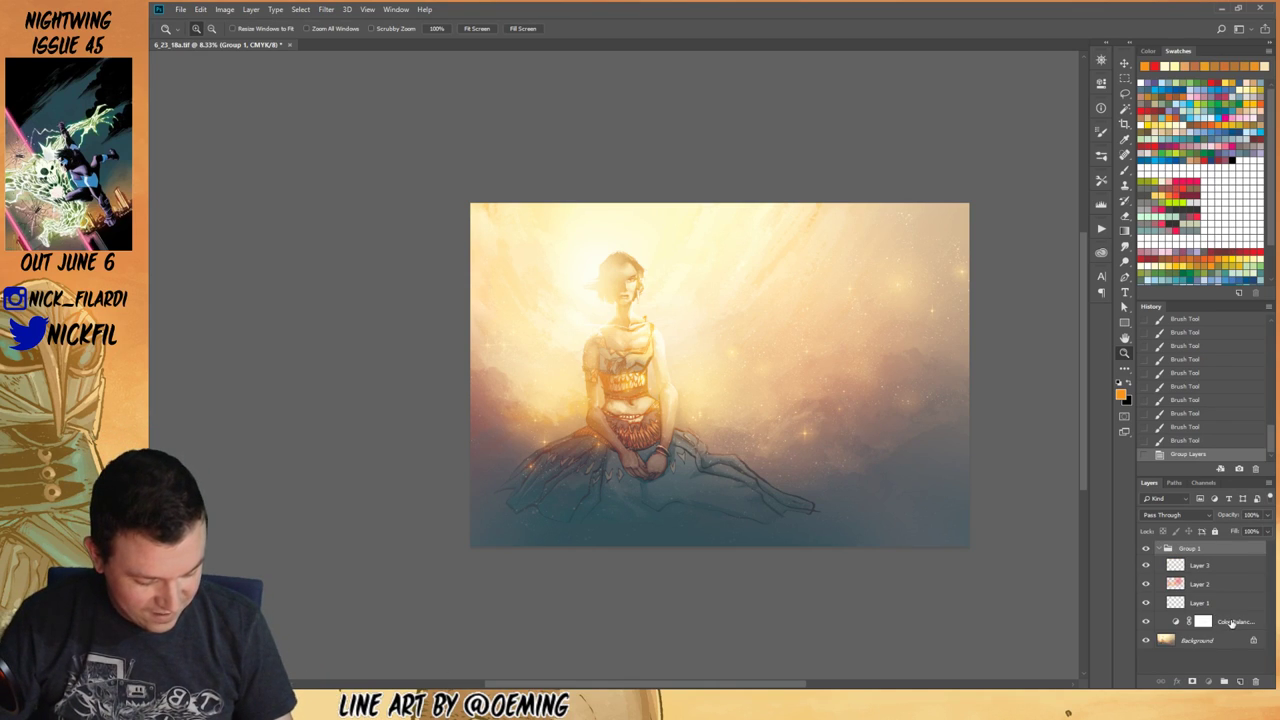
{"action": "left_click", "coordinate": [1218, 621]}
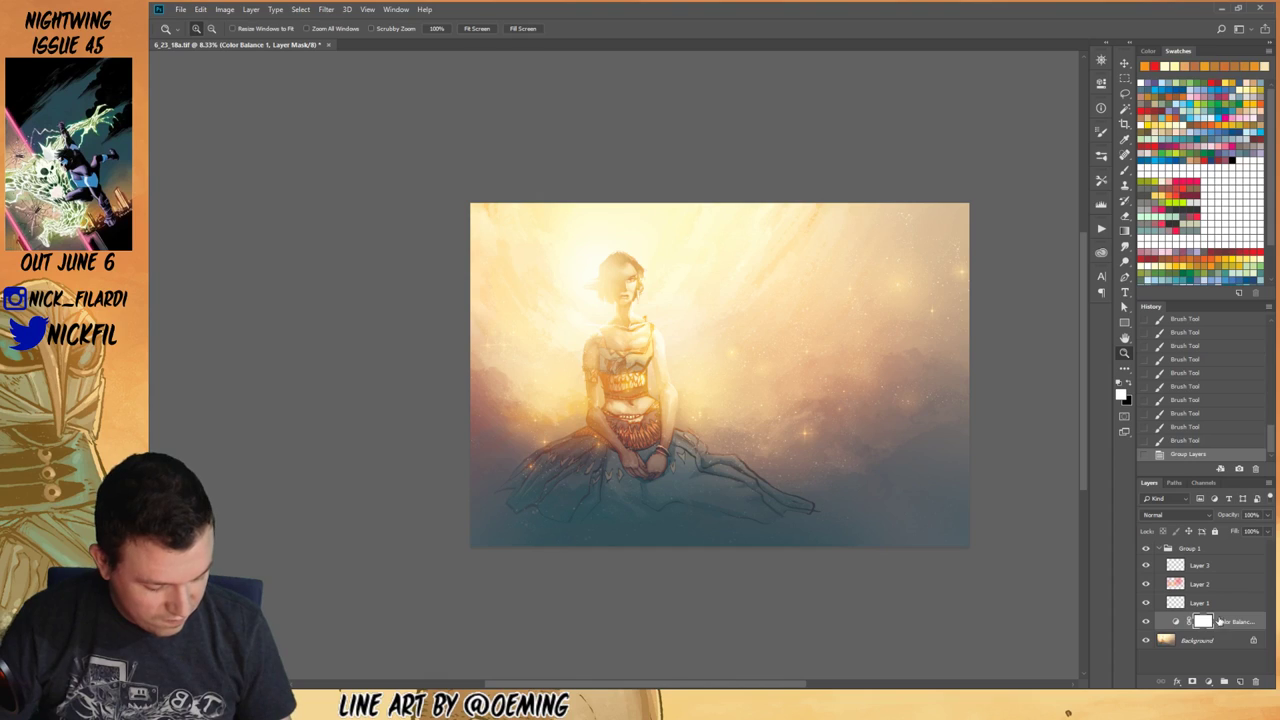
{"action": "left_click", "coordinate": [1159, 550]}
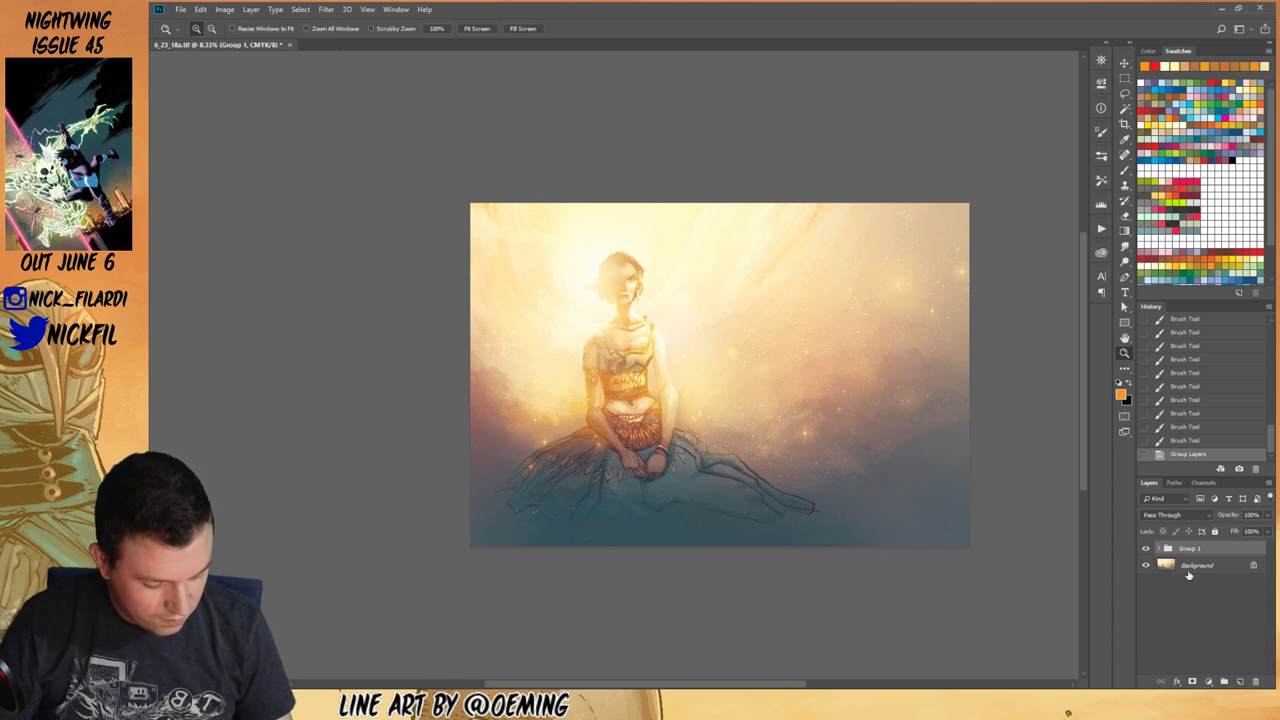
{"action": "key", "text": "ctrl+z"}
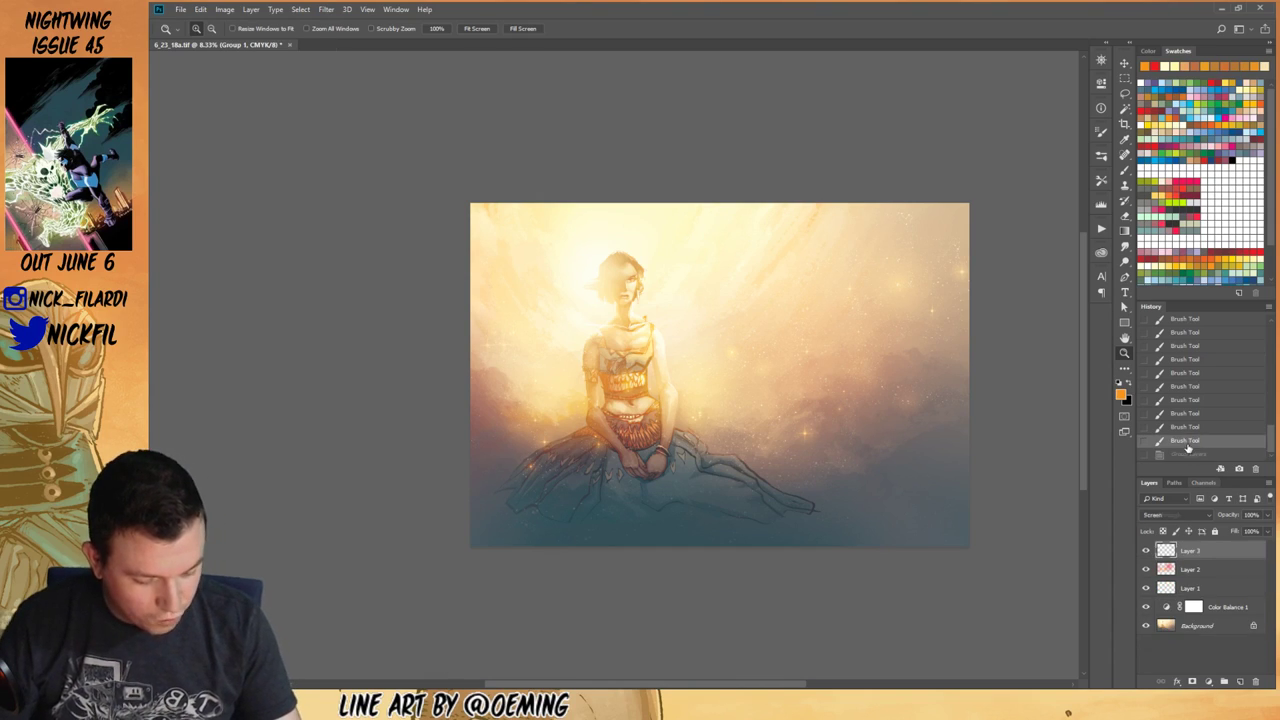
Step: Group Layer 1, Layer 2 and Layer 3, and merge the Color Balance 1 adjustment into the Background
{"action": "left_click", "coordinate": [1197, 589], "text": "shift"}
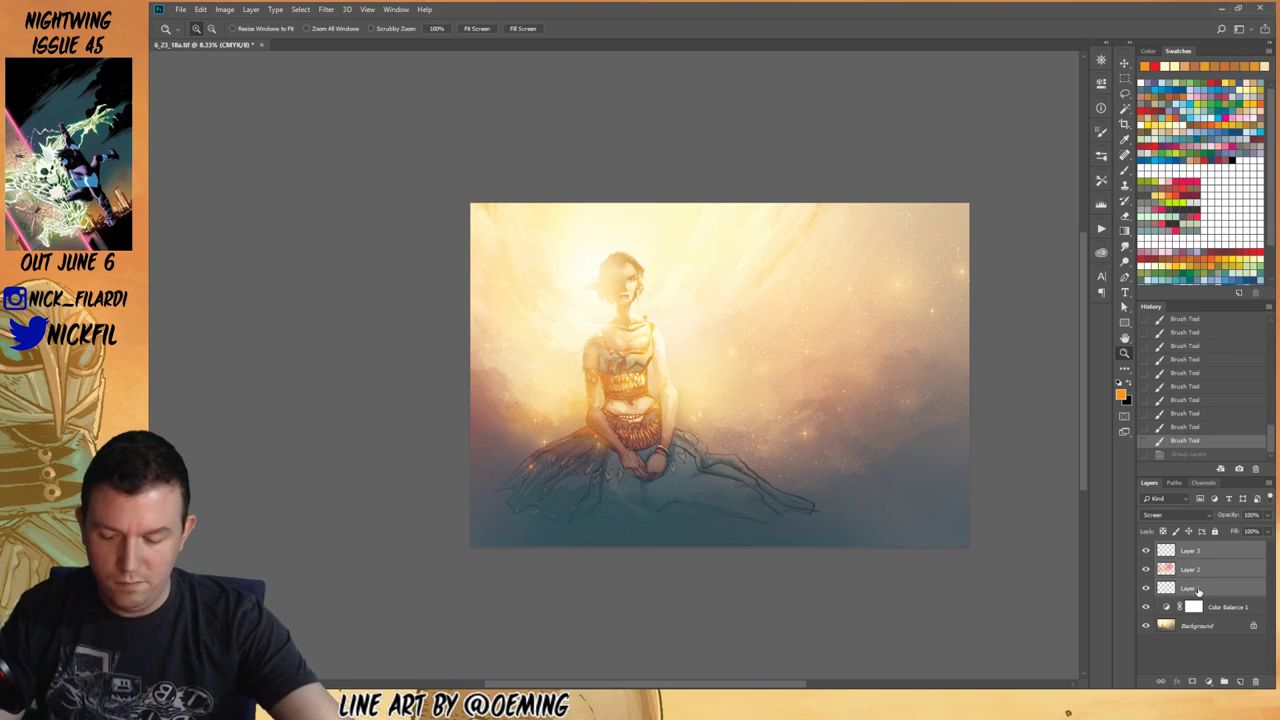
{"action": "key", "text": "ctrl+g"}
{"action": "left_click", "coordinate": [1217, 571]}
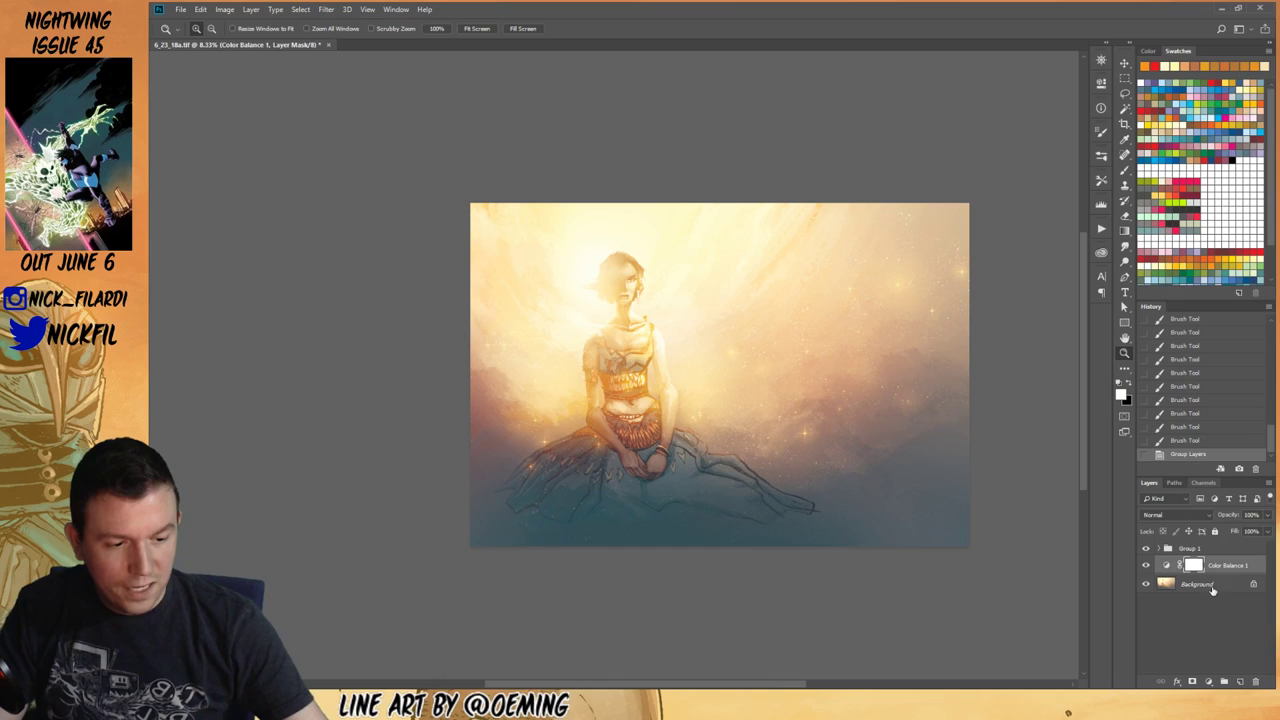
{"action": "left_click", "coordinate": [1213, 588], "text": "shift"}
{"action": "key", "text": "ctrl+e"}
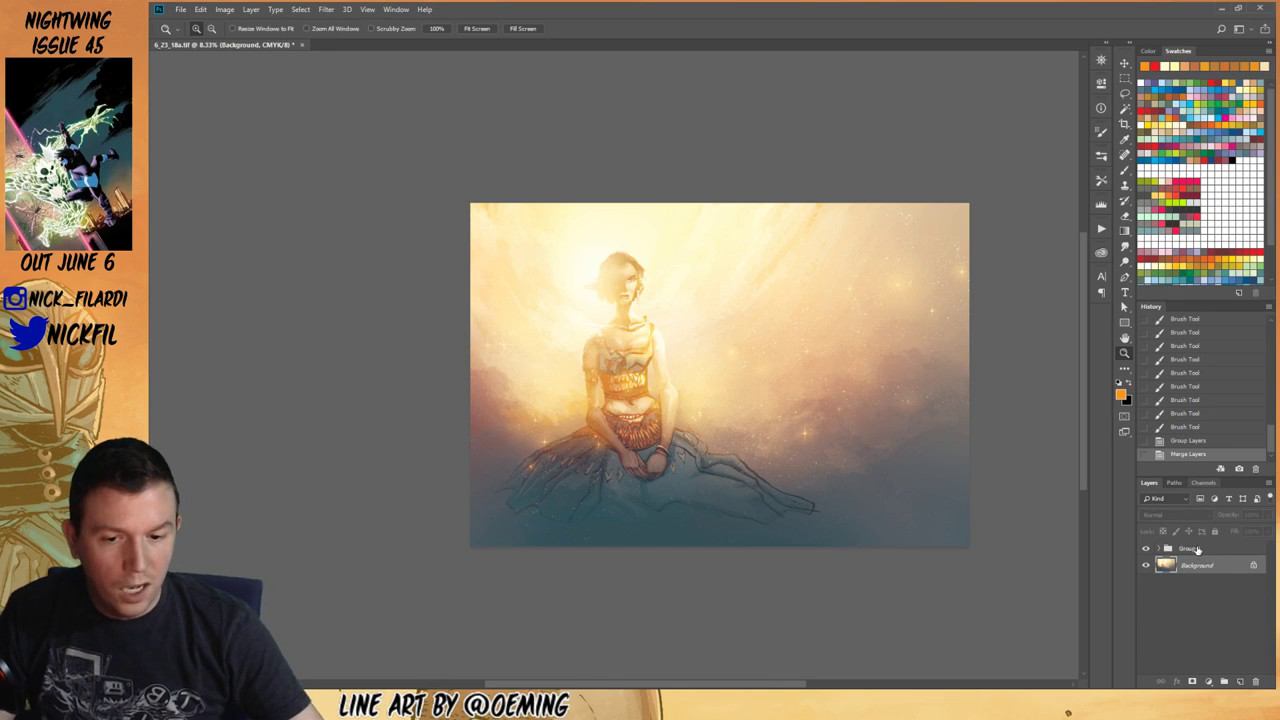
Step: Hide Group 1 to leave only the Background painting of the woman showing
{"action": "left_click", "coordinate": [673, 378]}
{"action": "left_click", "coordinate": [615, 322]}
{"action": "left_click_drag", "start_coordinate": [615, 322], "coordinate": [877, 442]}
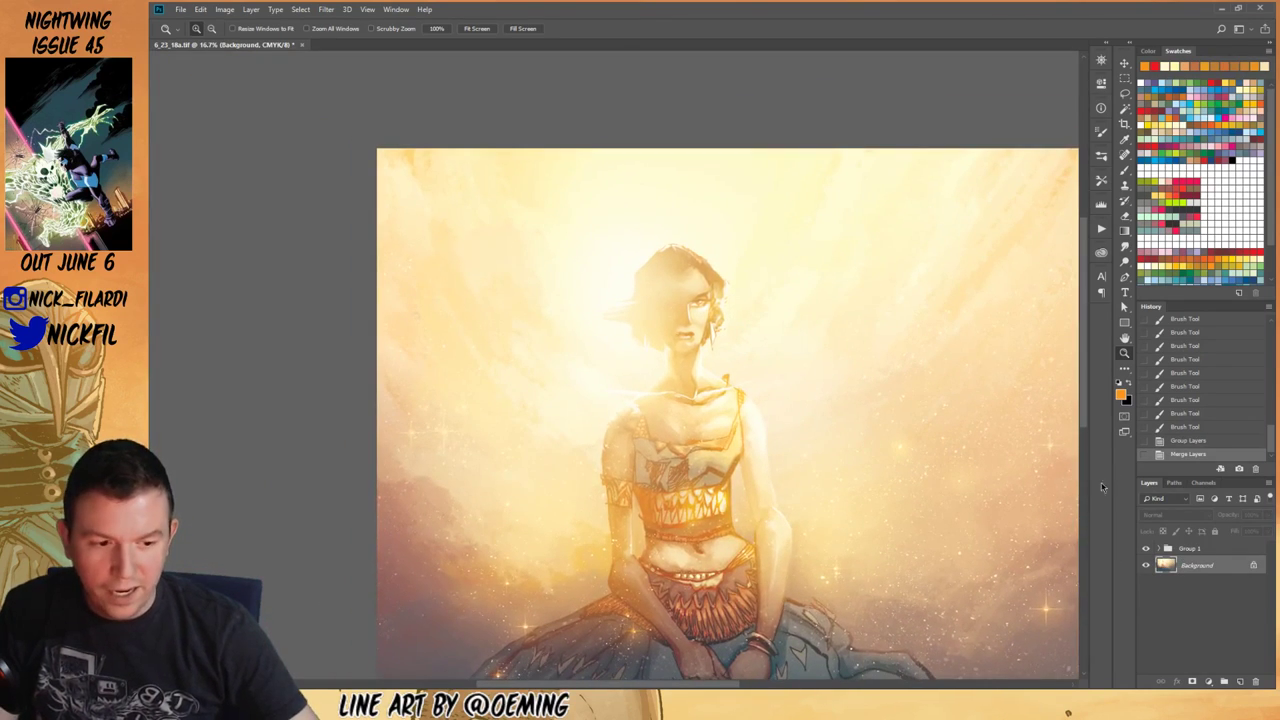
{"action": "left_click", "coordinate": [1146, 548]}
{"action": "left_click_drag", "start_coordinate": [940, 531], "coordinate": [899, 485]}
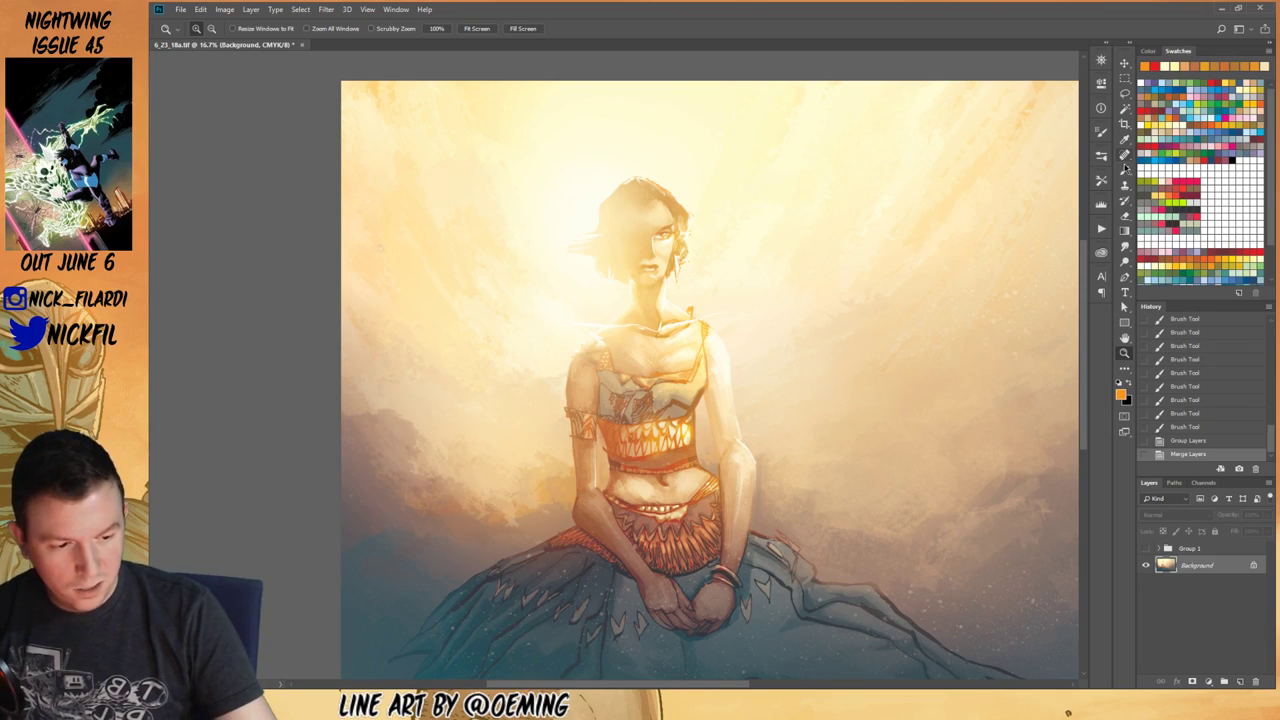
Step: Collapse the special effects, regular brushes and Kyle groups in the Brush tool's preset list
{"action": "key", "text": "b"}
{"action": "right_click", "coordinate": [267, 68]}
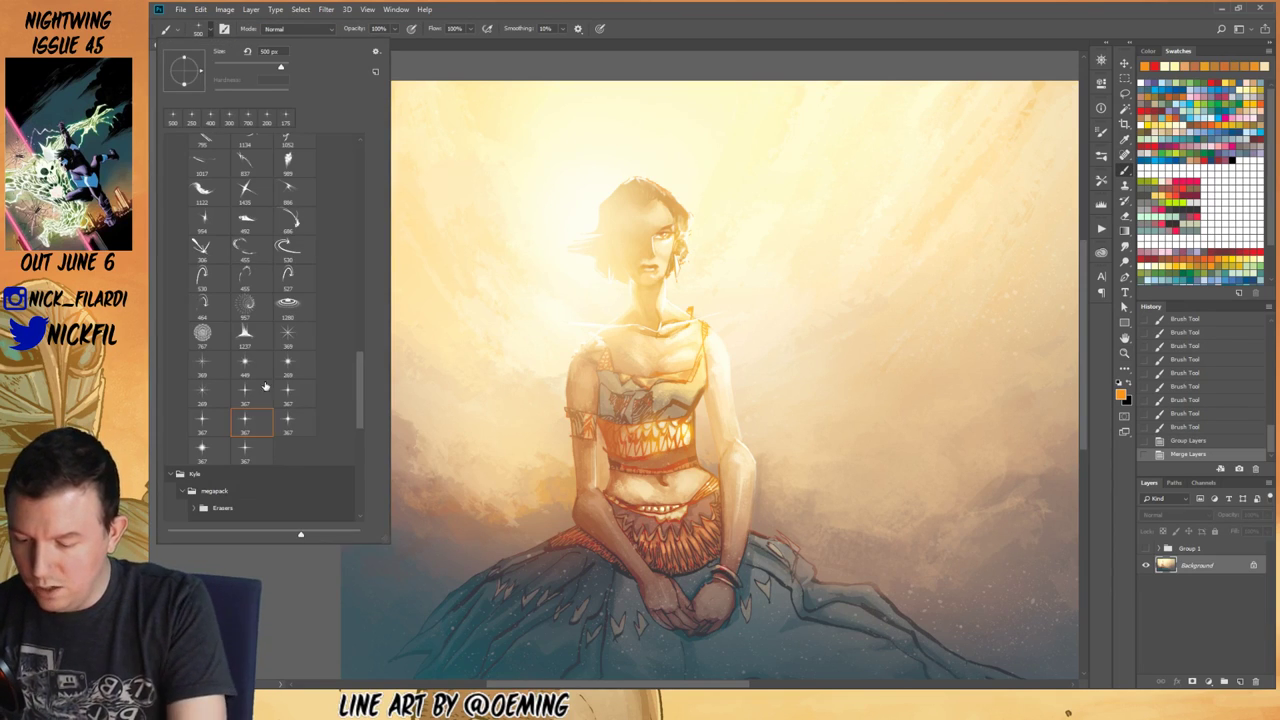
{"action": "left_click_drag", "start_coordinate": [355, 385], "coordinate": [356, 223]}
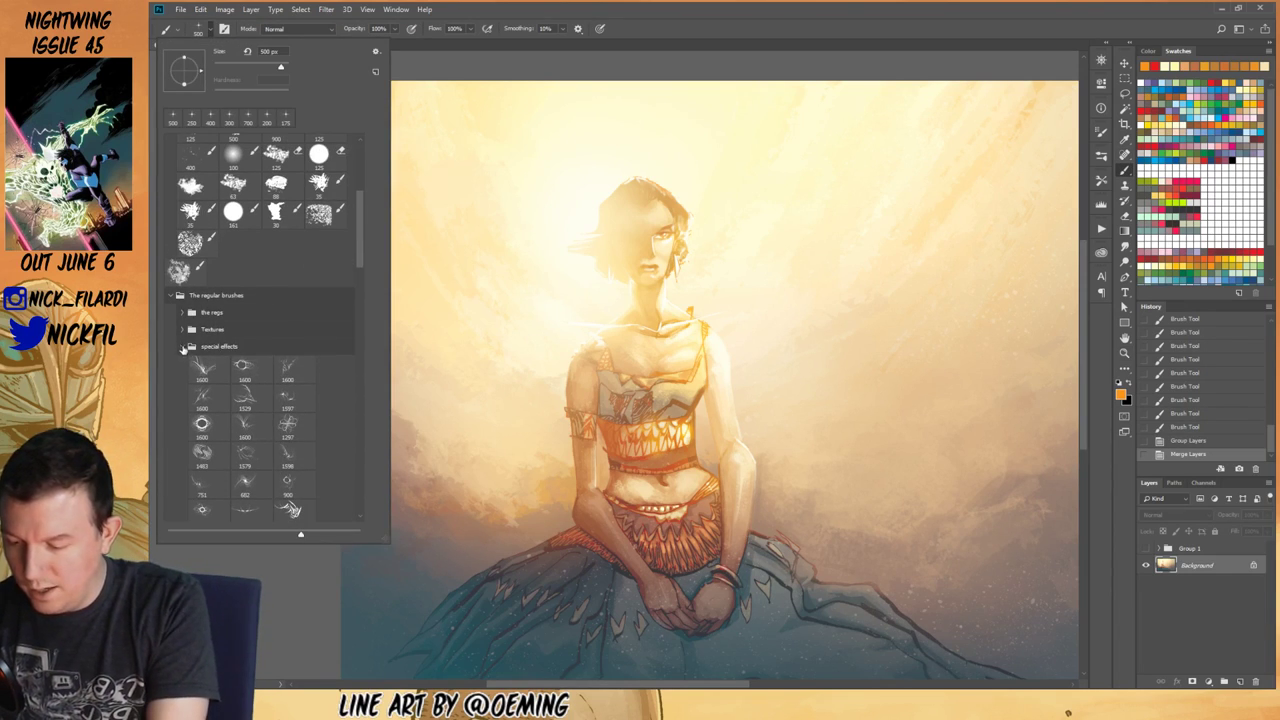
{"action": "left_click", "coordinate": [182, 347]}
{"action": "left_click", "coordinate": [174, 297]}
{"action": "left_click_drag", "start_coordinate": [357, 279], "coordinate": [362, 228]}
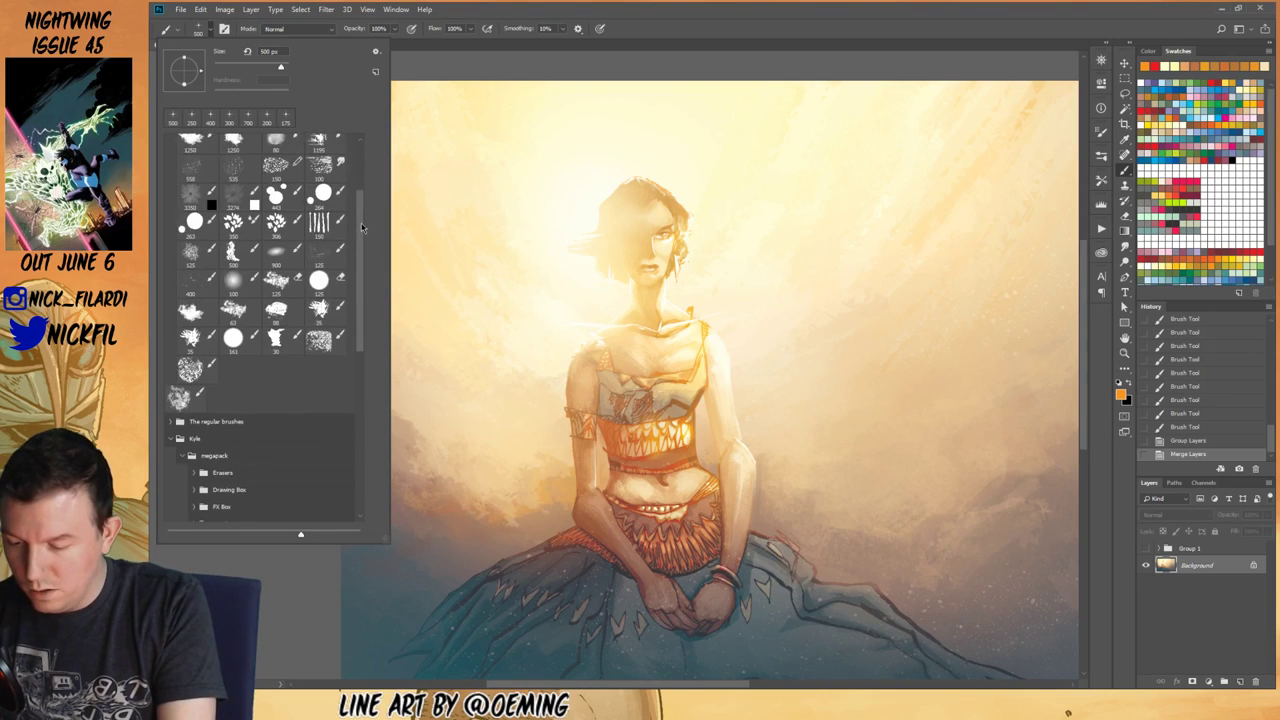
{"action": "left_click", "coordinate": [171, 438]}
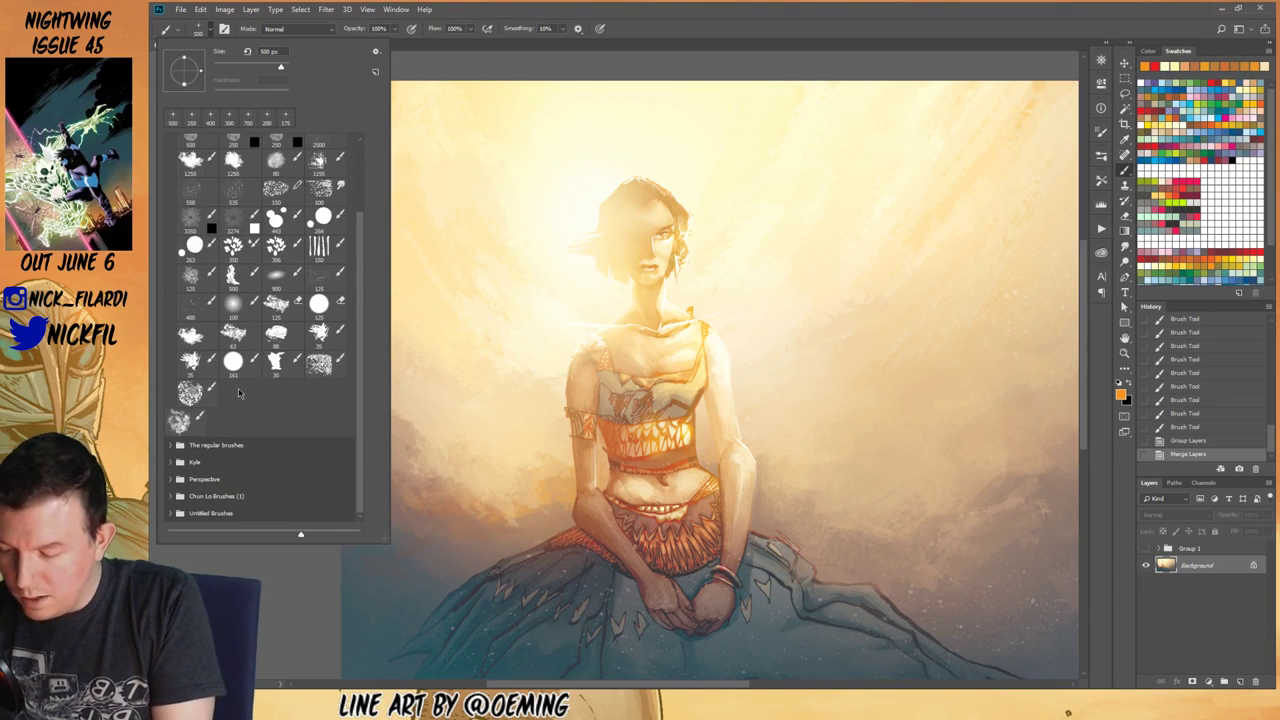
Step: Try the textured Multiply brush with an orange stroke in the sky beside the woman's shaded arm, and undo it
{"action": "left_click", "coordinate": [190, 428]}
{"action": "left_click", "coordinate": [540, 368]}
{"action": "left_click_drag", "start_coordinate": [535, 325], "coordinate": [527, 428]}
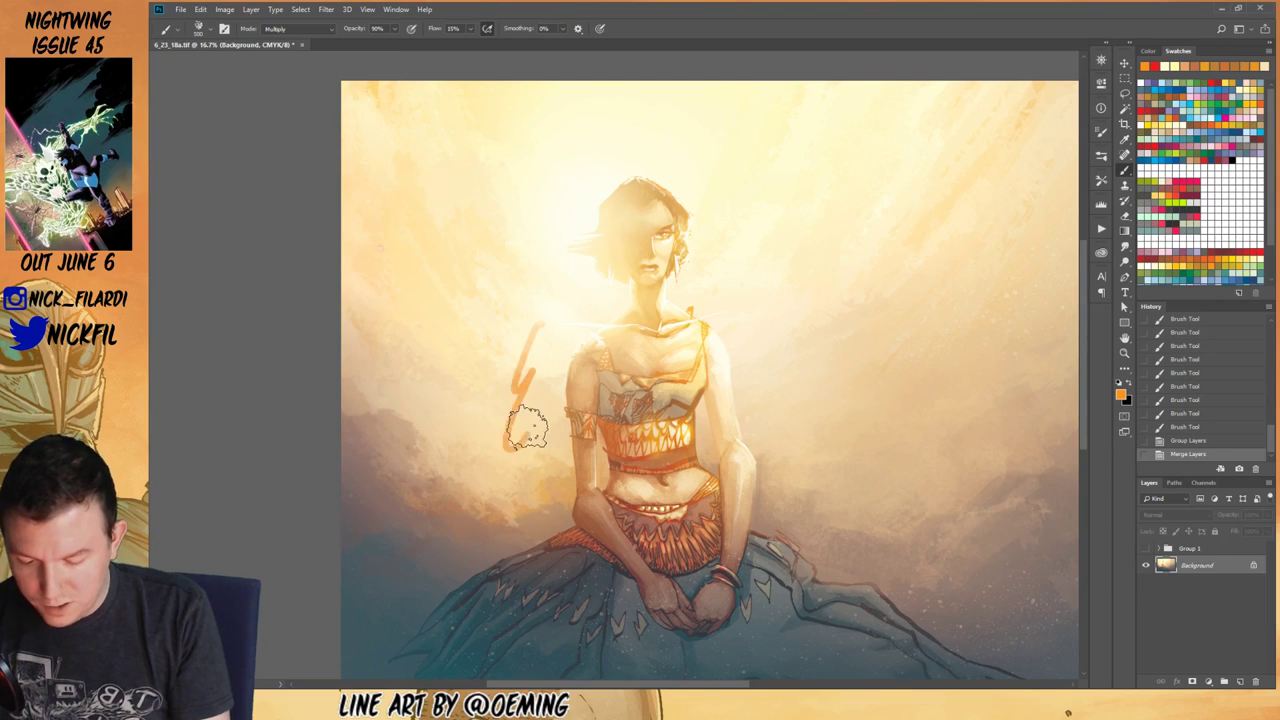
{"action": "key", "text": "ctrl+z"}
{"action": "key", "text": "ctrl+z"}
Step: Choose the textured round brush just above the Multiply one, test a stroke beside the shaded arm and undo it
{"action": "left_click", "coordinate": [199, 29]}
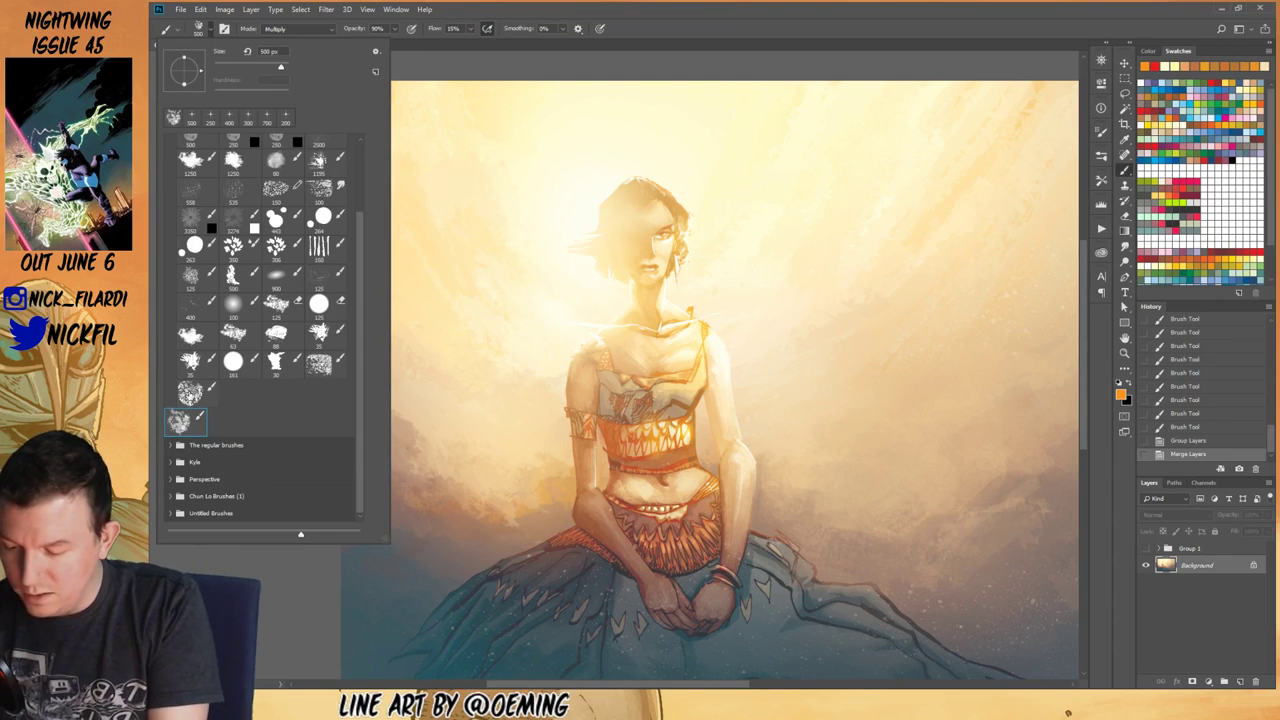
{"action": "left_click", "coordinate": [191, 393]}
{"action": "left_click", "coordinate": [471, 403]}
{"action": "left_click_drag", "start_coordinate": [471, 403], "coordinate": [532, 470]}
{"action": "key", "text": "ctrl+z"}
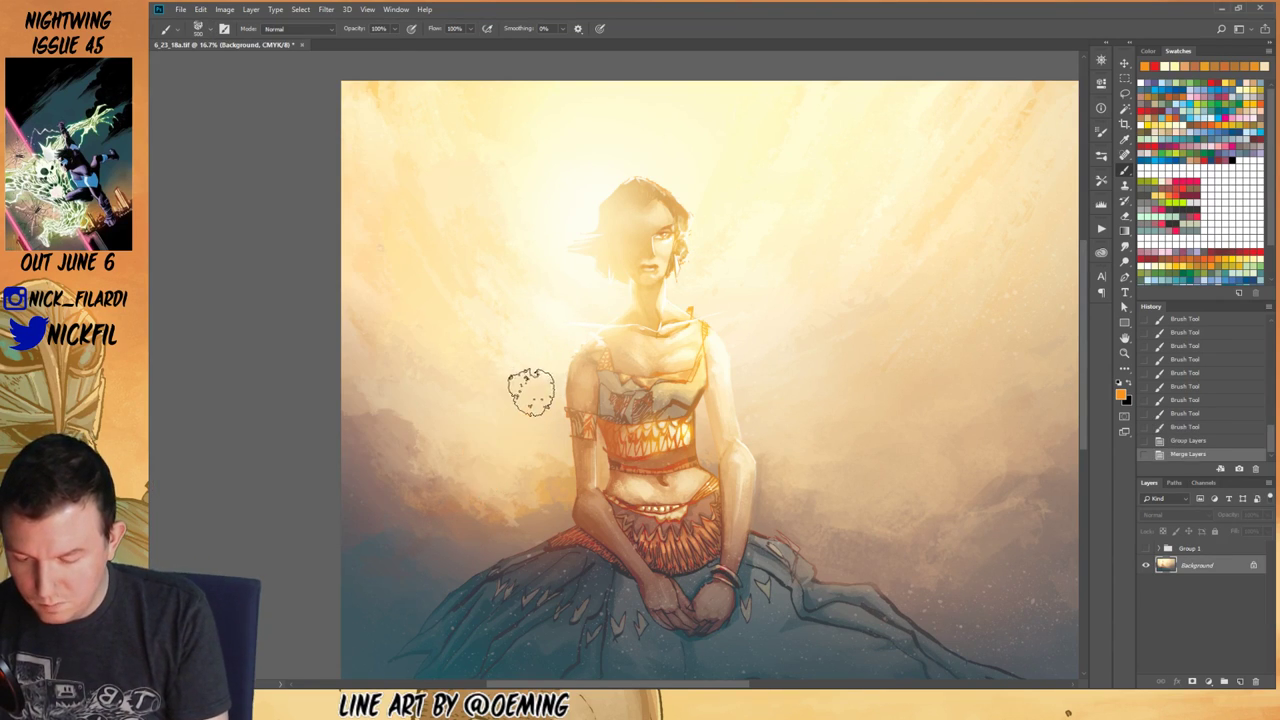
Step: Set the textured brush to 50% opacity in Normal mode, undoing a test stroke beside the woman's bright arm
{"action": "key", "text": "5"}
{"action": "mouse_move", "coordinate": [737, 409]}
{"action": "left_mouse_down"}
{"action": "mouse_move", "coordinate": [727, 370]}
{"action": "mouse_move", "coordinate": [735, 402]}
{"action": "mouse_move", "coordinate": [748, 345]}
{"action": "left_mouse_up"}
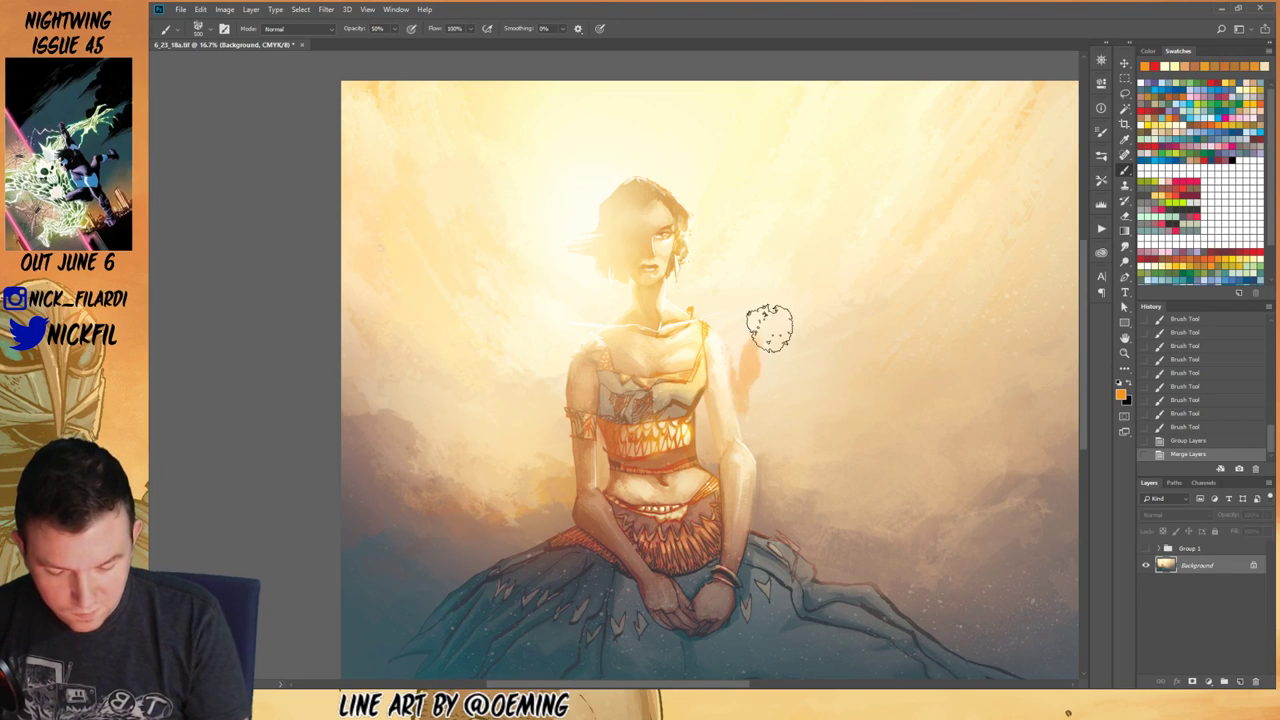
{"action": "key", "text": "ctrl+z"}
{"action": "left_click", "coordinate": [310, 30]}
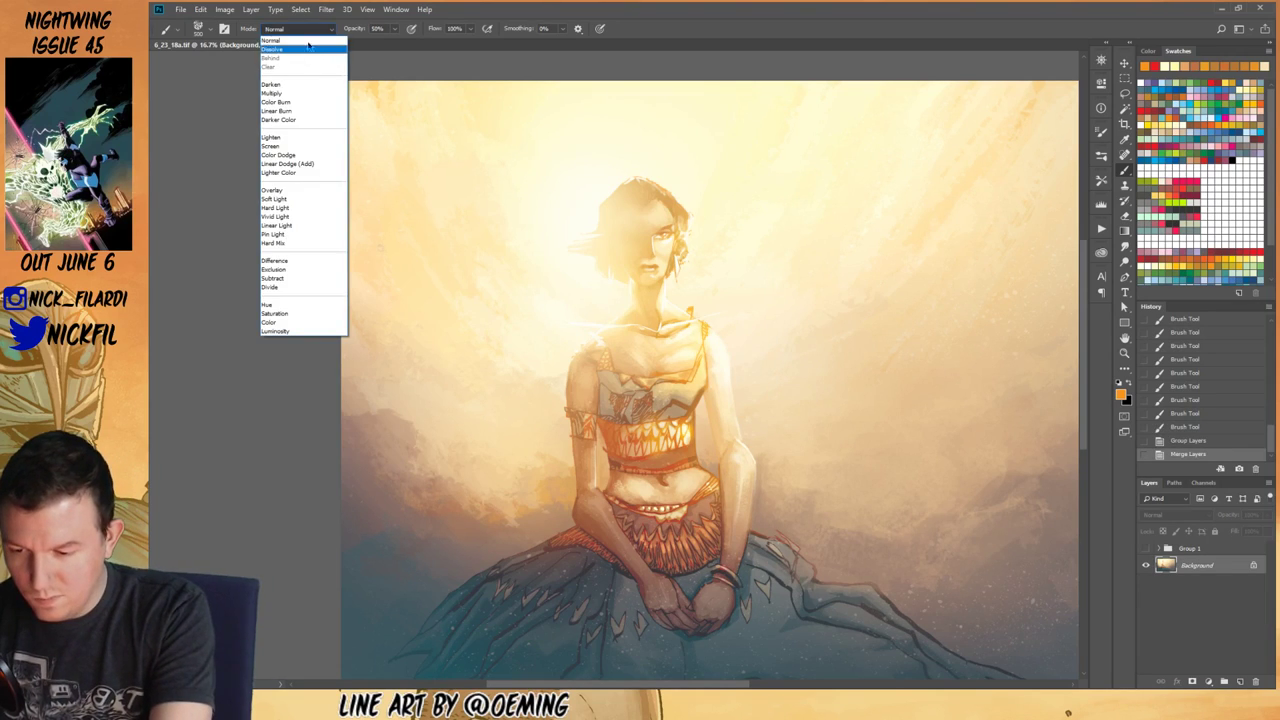
{"action": "left_click", "coordinate": [311, 40]}
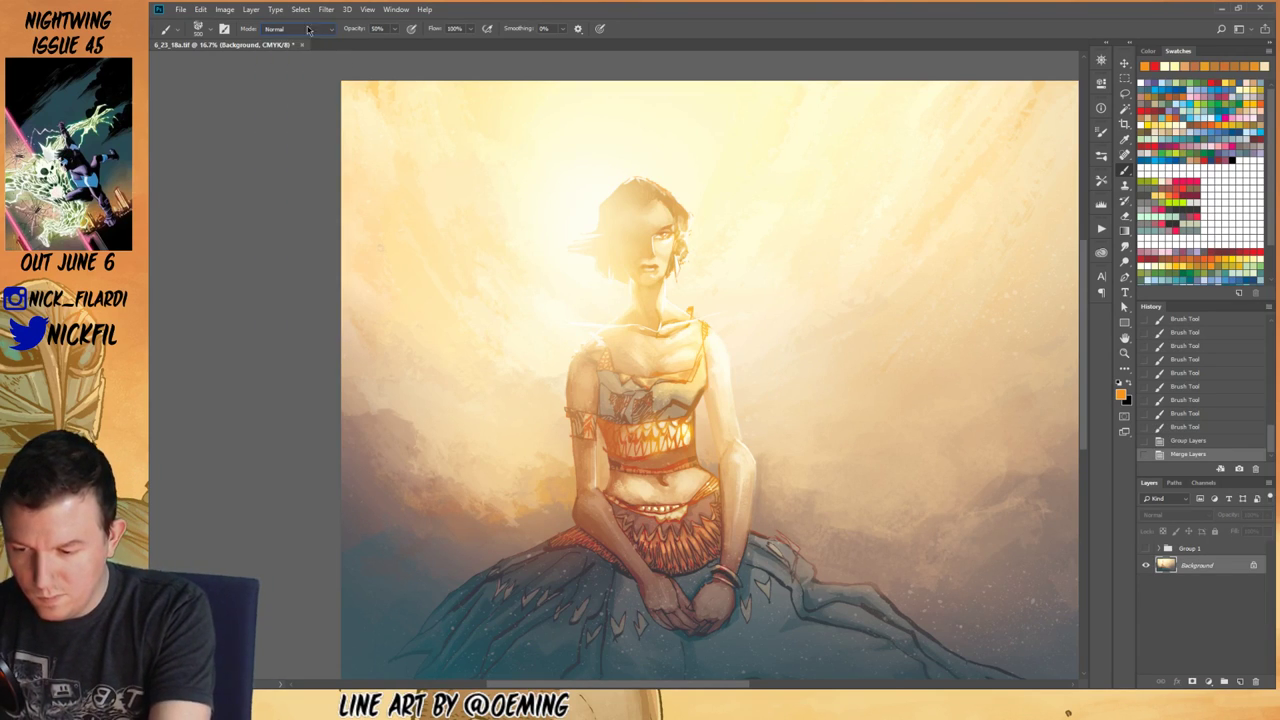
Step: Try softening the woman's bright arm and the adjoining background with cream and tan tones sampled around it
{"action": "left_click", "coordinate": [722, 386], "text": "alt"}
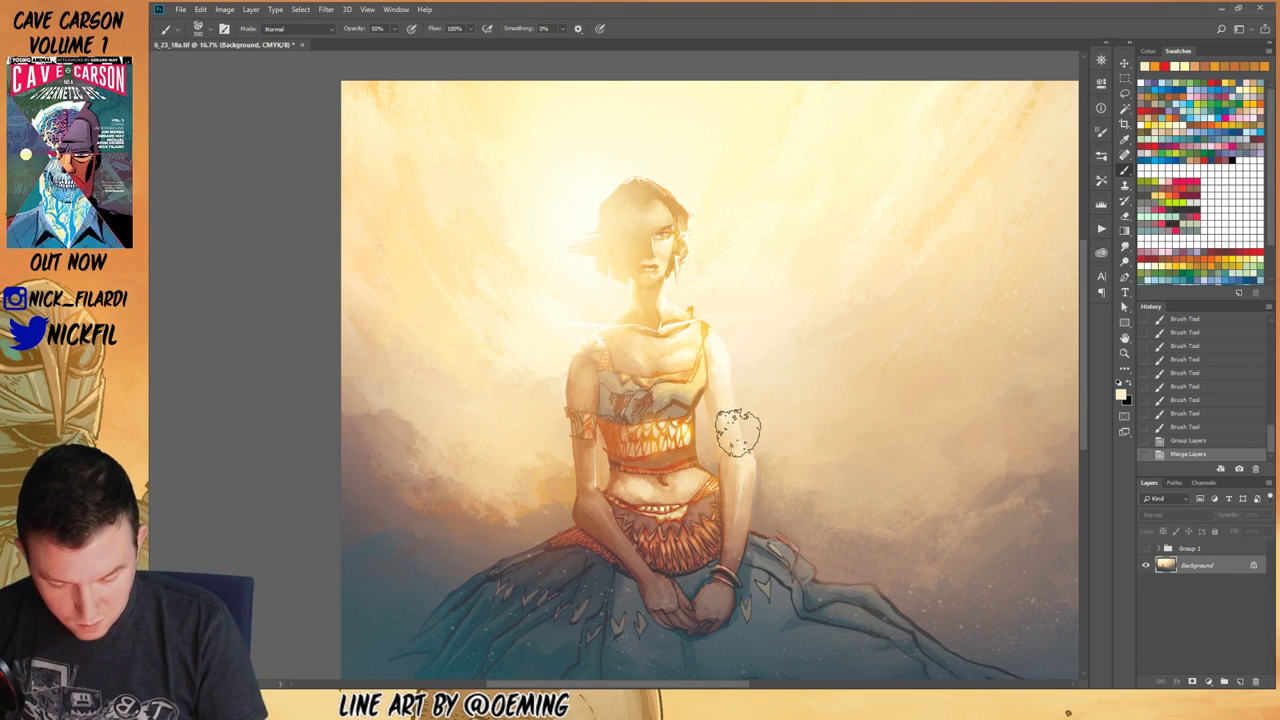
{"action": "mouse_move", "coordinate": [738, 432]}
{"action": "left_mouse_down"}
{"action": "mouse_move", "coordinate": [753, 467]}
{"action": "mouse_move", "coordinate": [726, 438]}
{"action": "mouse_move", "coordinate": [717, 393]}
{"action": "mouse_move", "coordinate": [731, 489]}
{"action": "left_mouse_up"}
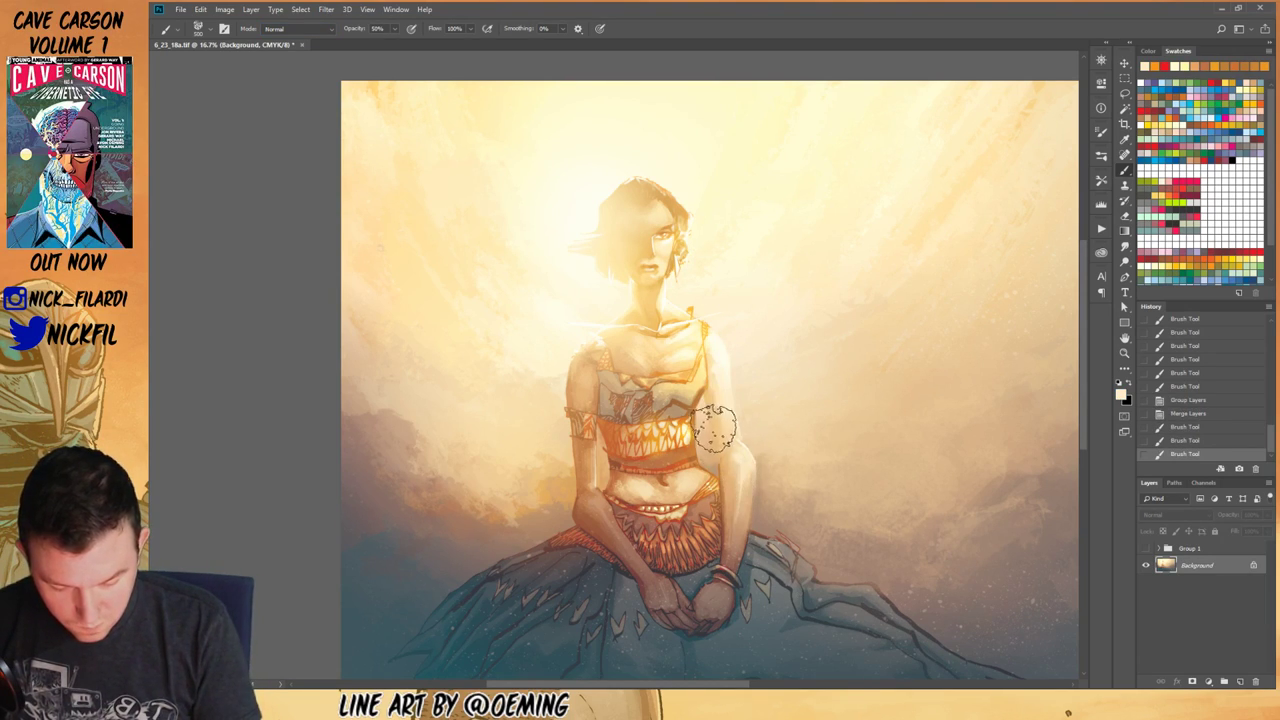
{"action": "left_click", "coordinate": [708, 431], "text": "alt"}
{"action": "left_click_drag", "start_coordinate": [706, 408], "coordinate": [717, 458]}
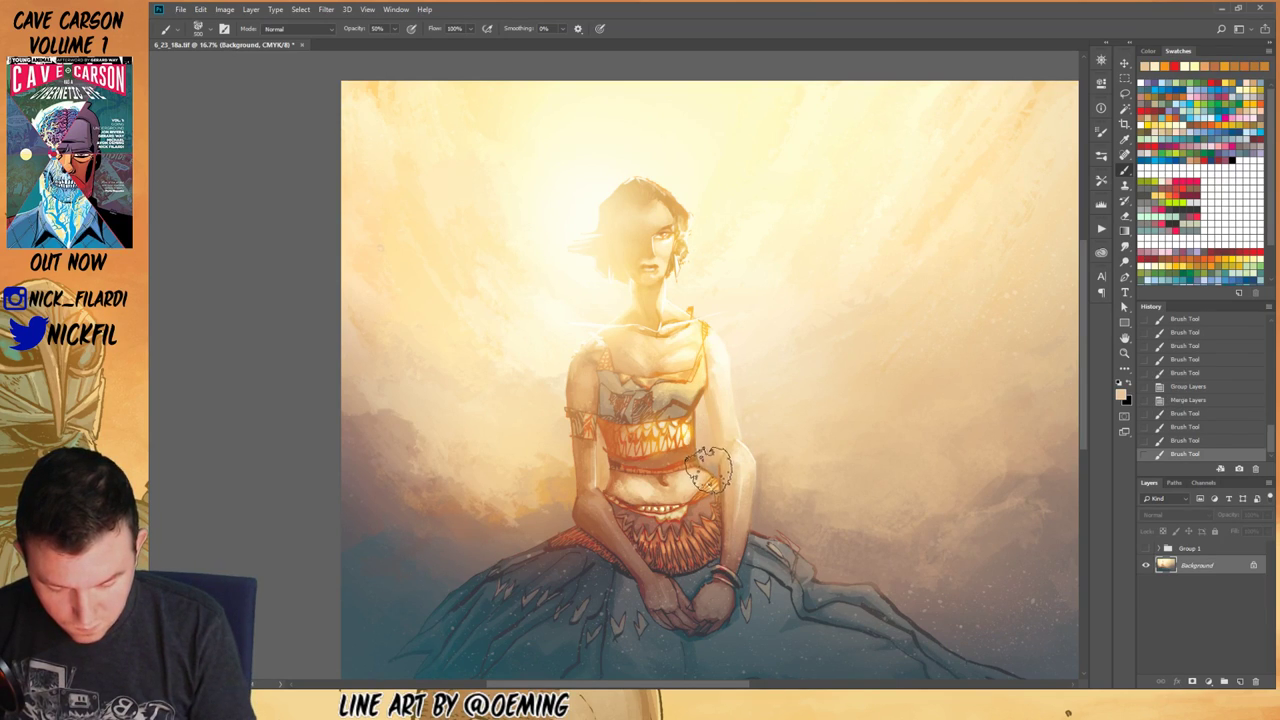
{"action": "mouse_move", "coordinate": [709, 468]}
{"action": "left_mouse_down"}
{"action": "mouse_move", "coordinate": [725, 402]}
{"action": "mouse_move", "coordinate": [715, 449]}
{"action": "mouse_move", "coordinate": [708, 432]}
{"action": "mouse_move", "coordinate": [736, 512]}
{"action": "mouse_move", "coordinate": [745, 475]}
{"action": "mouse_move", "coordinate": [715, 417]}
{"action": "mouse_move", "coordinate": [733, 477]}
{"action": "mouse_move", "coordinate": [720, 447]}
{"action": "left_mouse_up"}
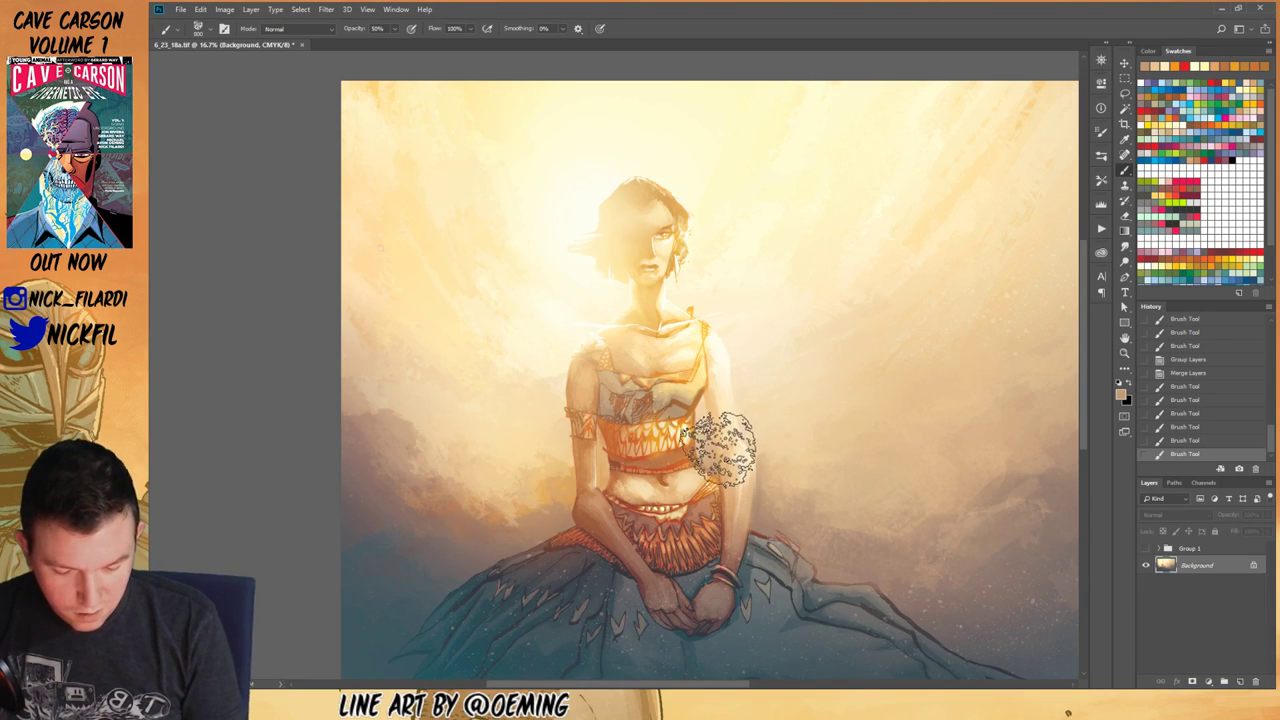
Step: Try painting sampled yellow and pale cream tones over the dress strap and the bright shoulder with a smaller brush
{"action": "key", "text": "["}
{"action": "key", "text": "["}
{"action": "key", "text": "["}
{"action": "key", "text": "["}
{"action": "key", "text": "["}
{"action": "key", "text": "["}
{"action": "key", "text": "["}
{"action": "key", "text": "["}
{"action": "key", "text": "["}
{"action": "key", "text": "["}
{"action": "key", "text": "["}
{"action": "key", "text": "["}
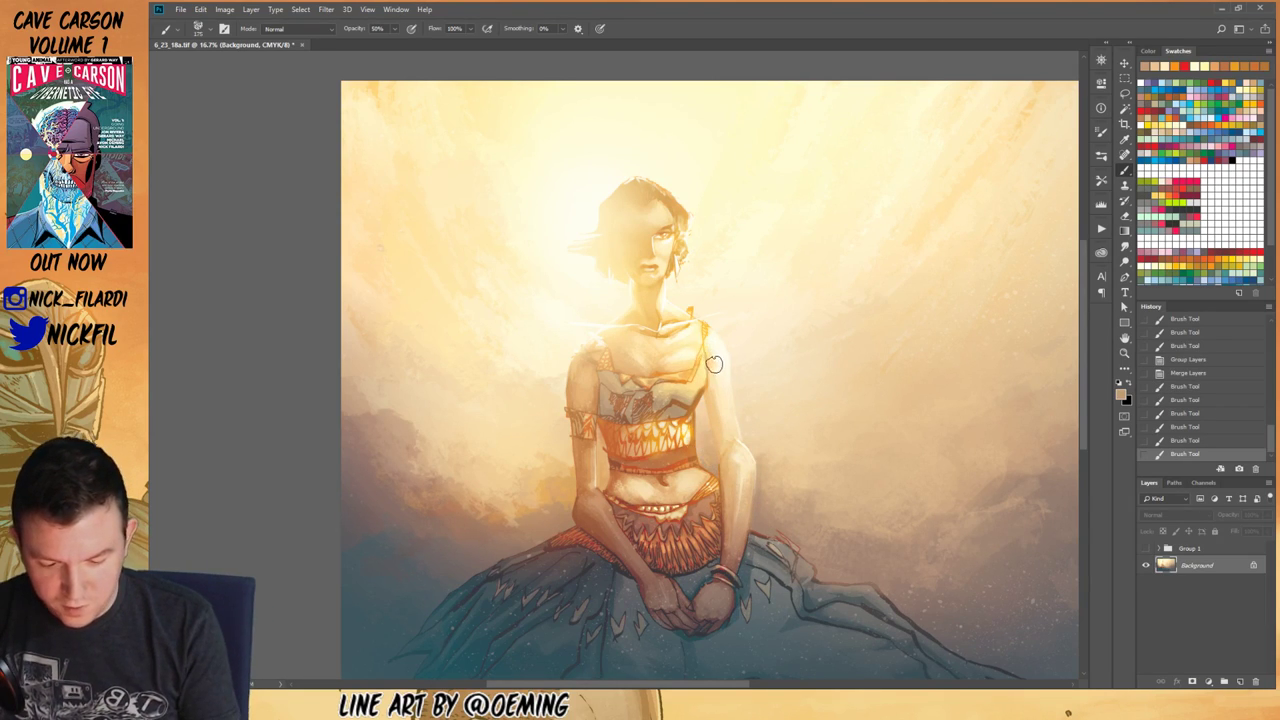
{"action": "left_click", "coordinate": [702, 356], "text": "alt"}
{"action": "mouse_move", "coordinate": [694, 378]}
{"action": "left_mouse_down"}
{"action": "mouse_move", "coordinate": [701, 354]}
{"action": "mouse_move", "coordinate": [692, 367]}
{"action": "left_mouse_up"}
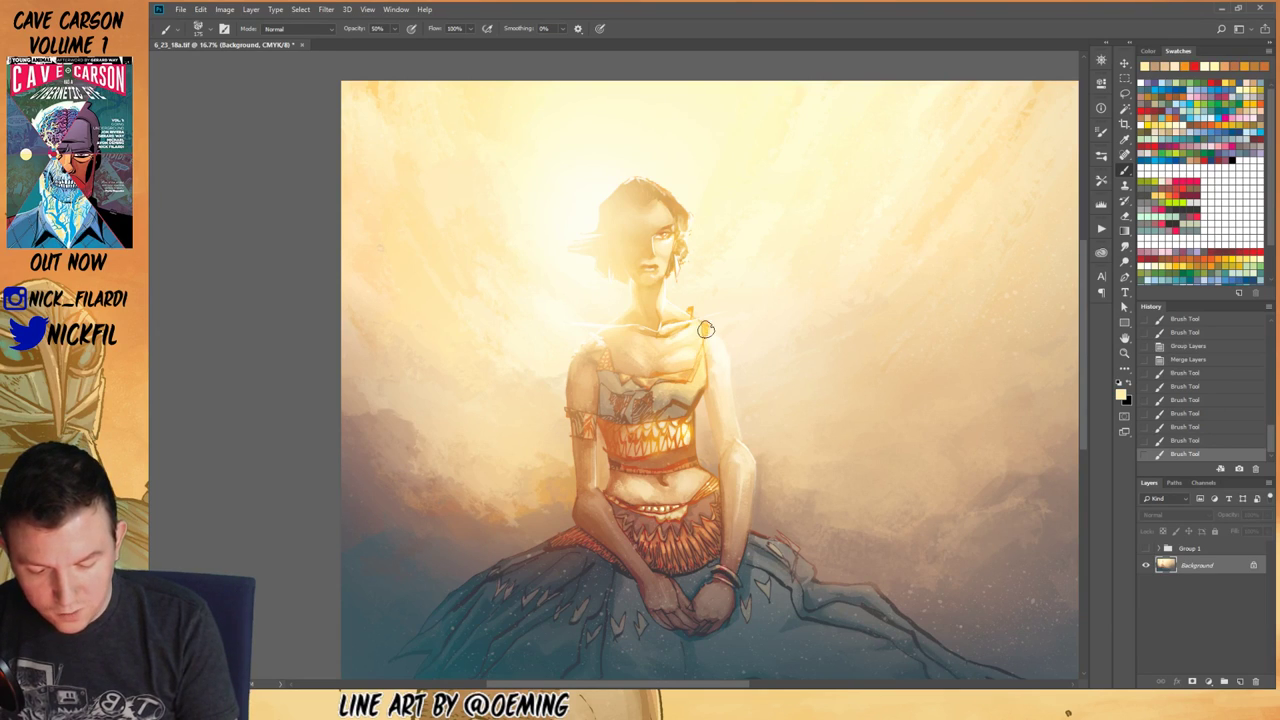
{"action": "left_click", "coordinate": [711, 328], "text": "alt"}
{"action": "left_click_drag", "start_coordinate": [700, 320], "coordinate": [743, 412]}
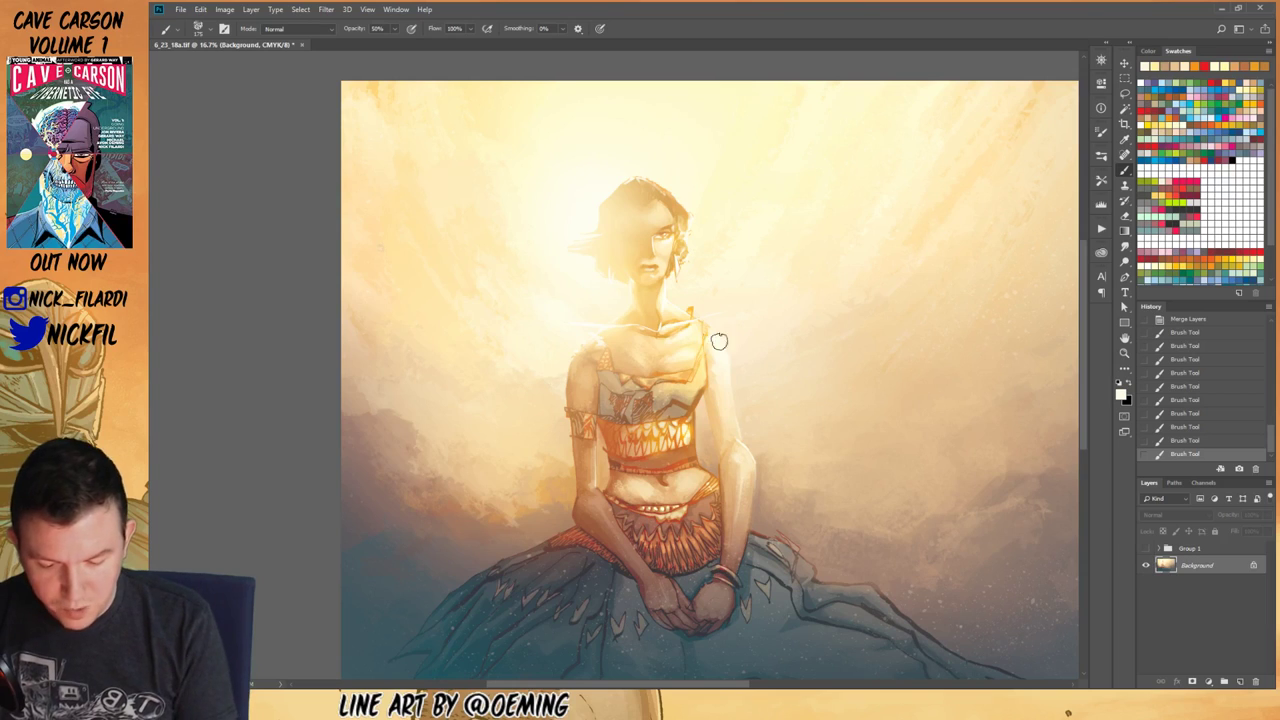
Step: Try lightening the shaded upper arm with a warm tone sampled from the sky beside it
{"action": "key", "text": "z"}
{"action": "left_click", "coordinate": [737, 460], "text": "alt"}
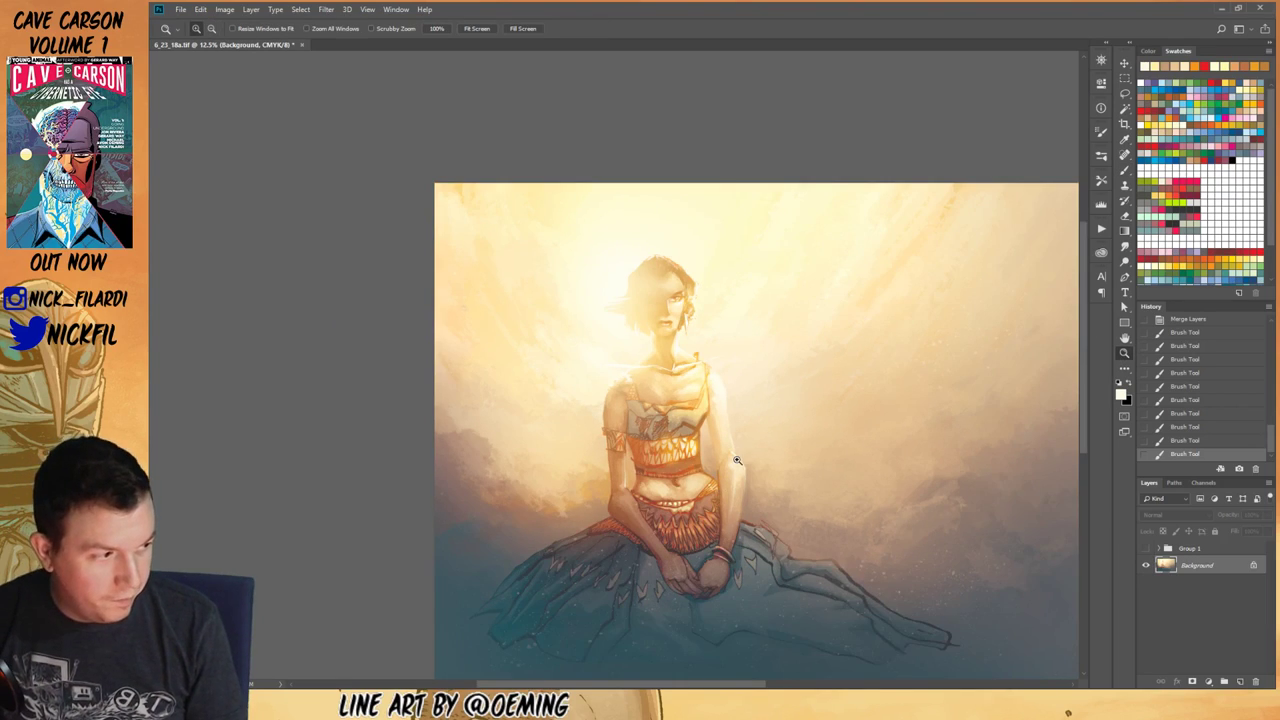
{"action": "key", "text": "b"}
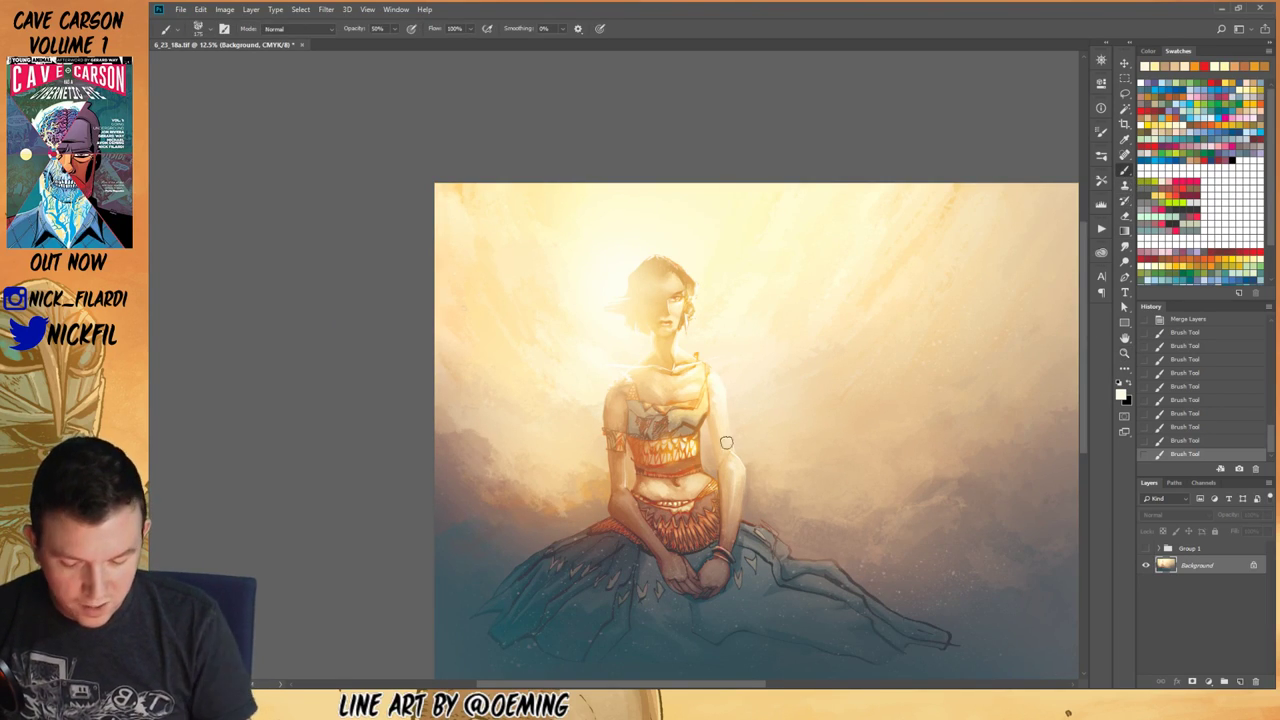
{"action": "left_click", "coordinate": [604, 416], "text": "alt"}
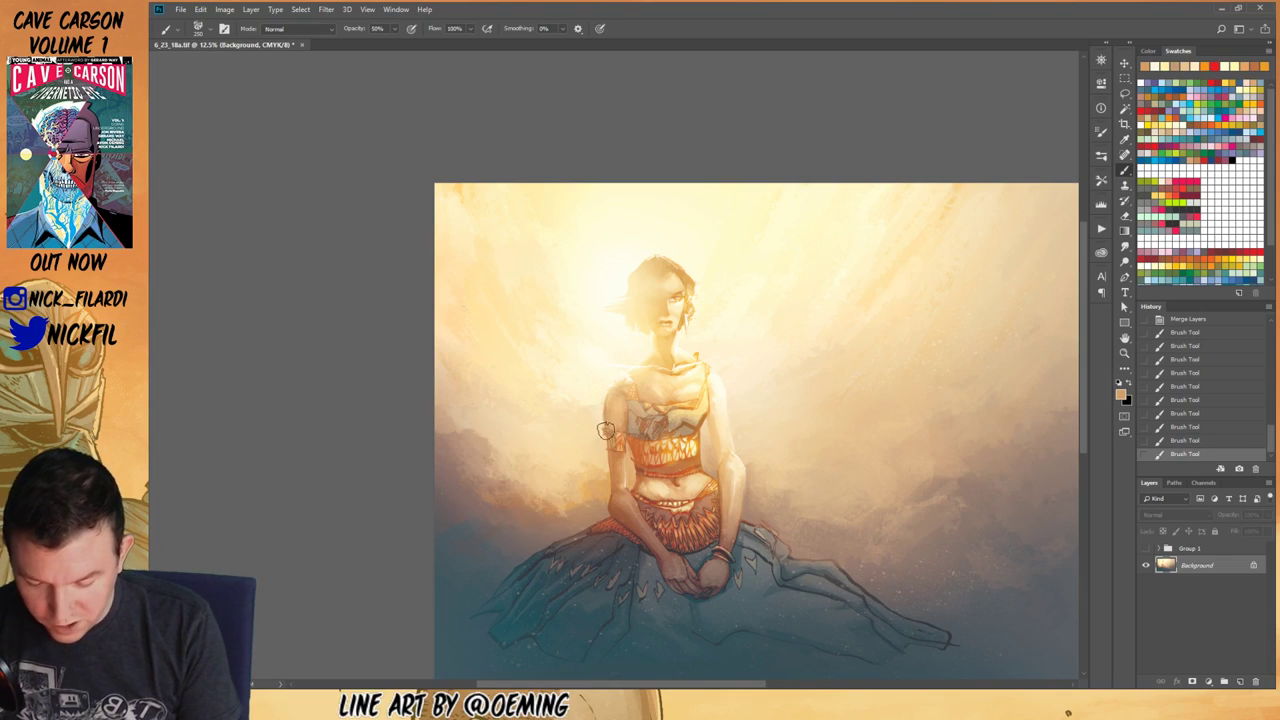
{"action": "left_click_drag", "start_coordinate": [606, 396], "coordinate": [604, 388]}
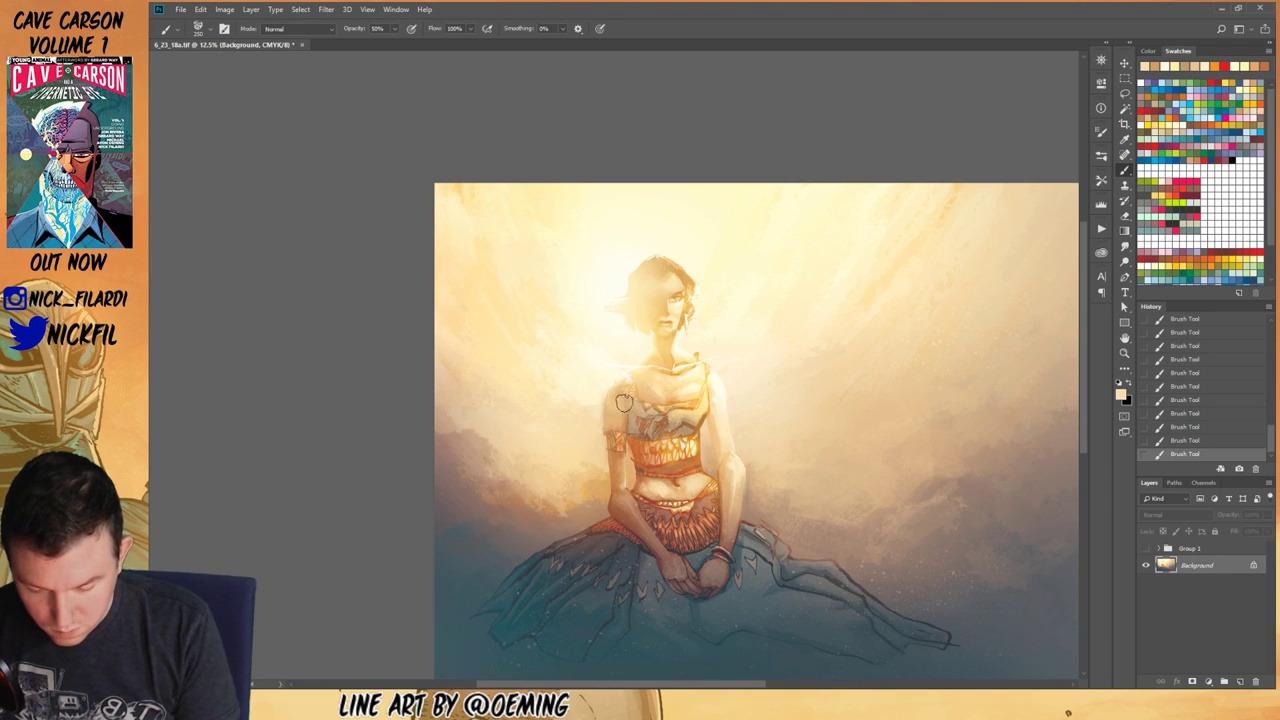
Step: Try brushing a light tone down the shaded arm from the armband to the elbow with a larger brush
{"action": "key", "text": "bracketright"}
{"action": "key", "text": "bracketright"}
{"action": "key", "text": "bracketright"}
{"action": "key", "text": "bracketright"}
{"action": "key", "text": "bracketright"}
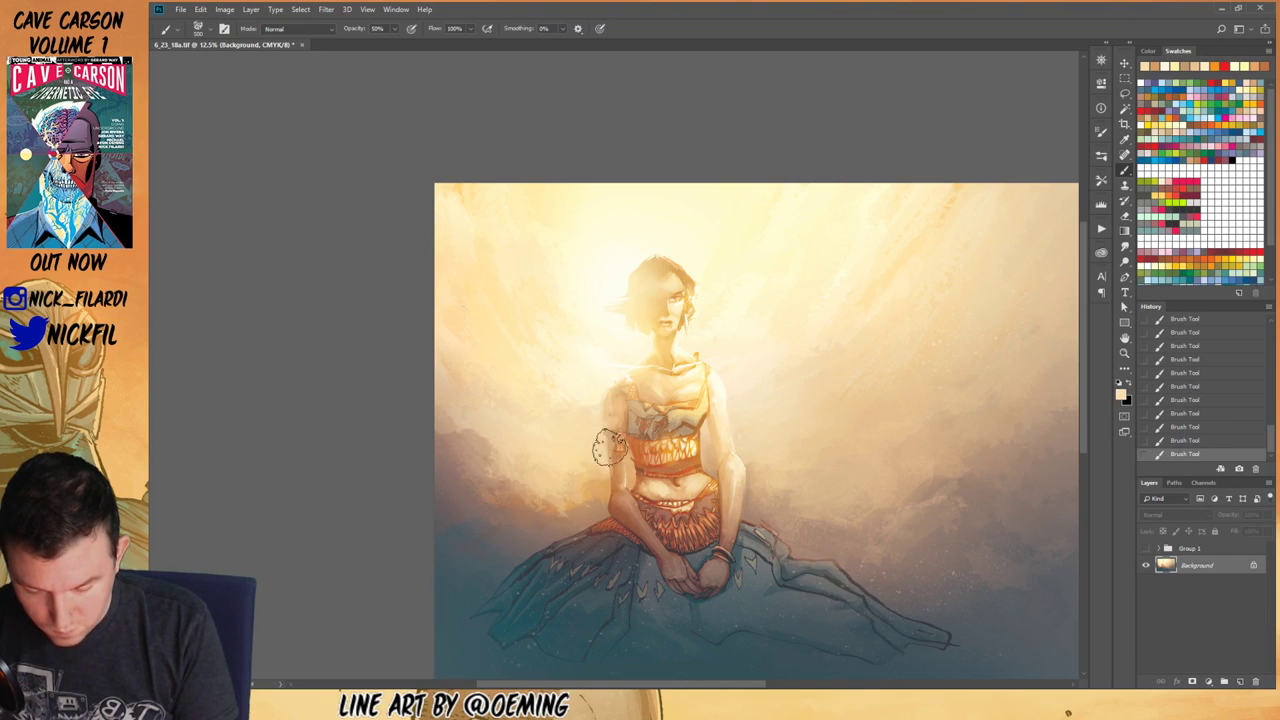
{"action": "left_click_drag", "start_coordinate": [600, 450], "coordinate": [620, 492]}
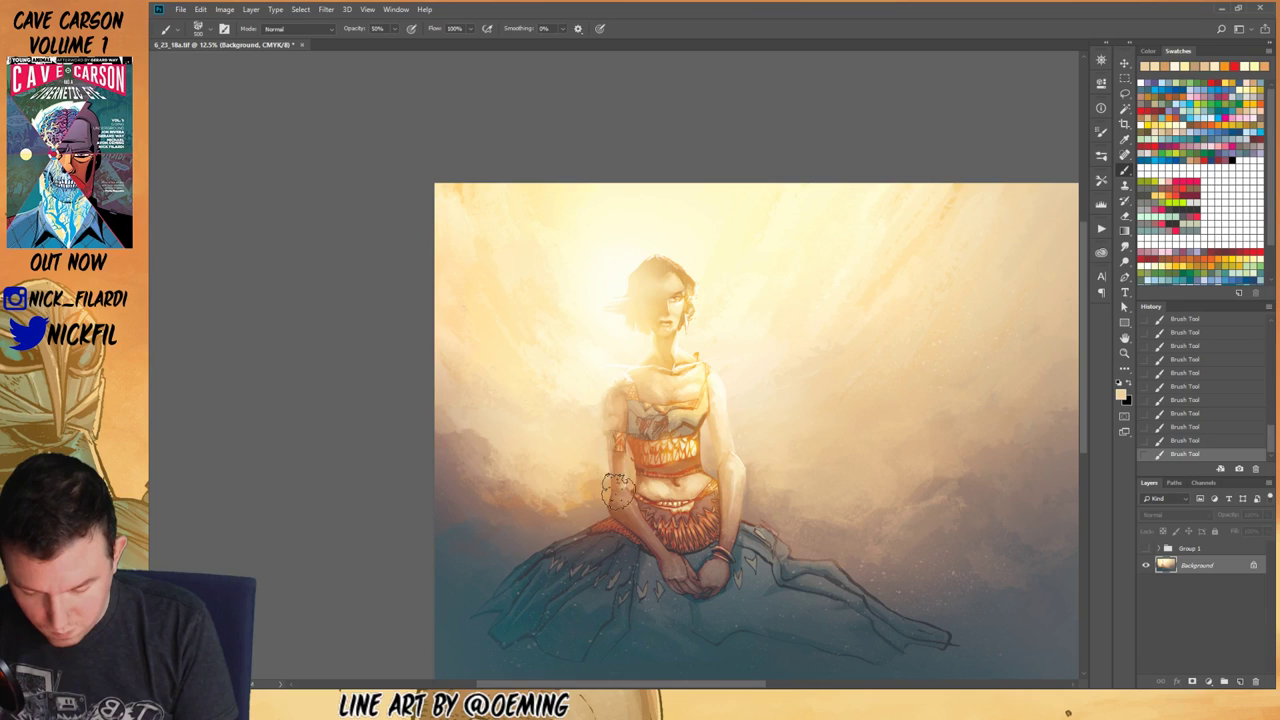
{"action": "left_click", "coordinate": [617, 449], "text": "alt"}
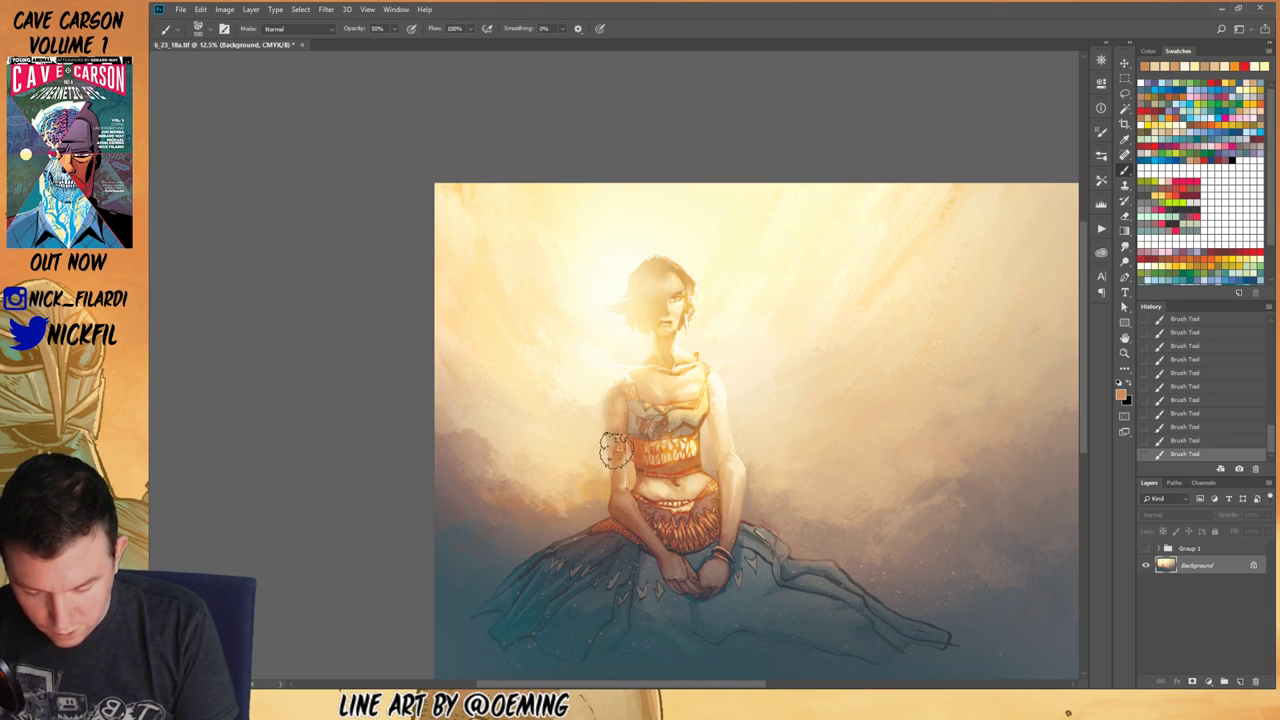
Step: Revert the painting to the Merge Layers history state and return to the Brush tool
{"action": "left_click_drag", "start_coordinate": [1268, 436], "coordinate": [1268, 408]}
{"action": "left_click", "coordinate": [1190, 363]}
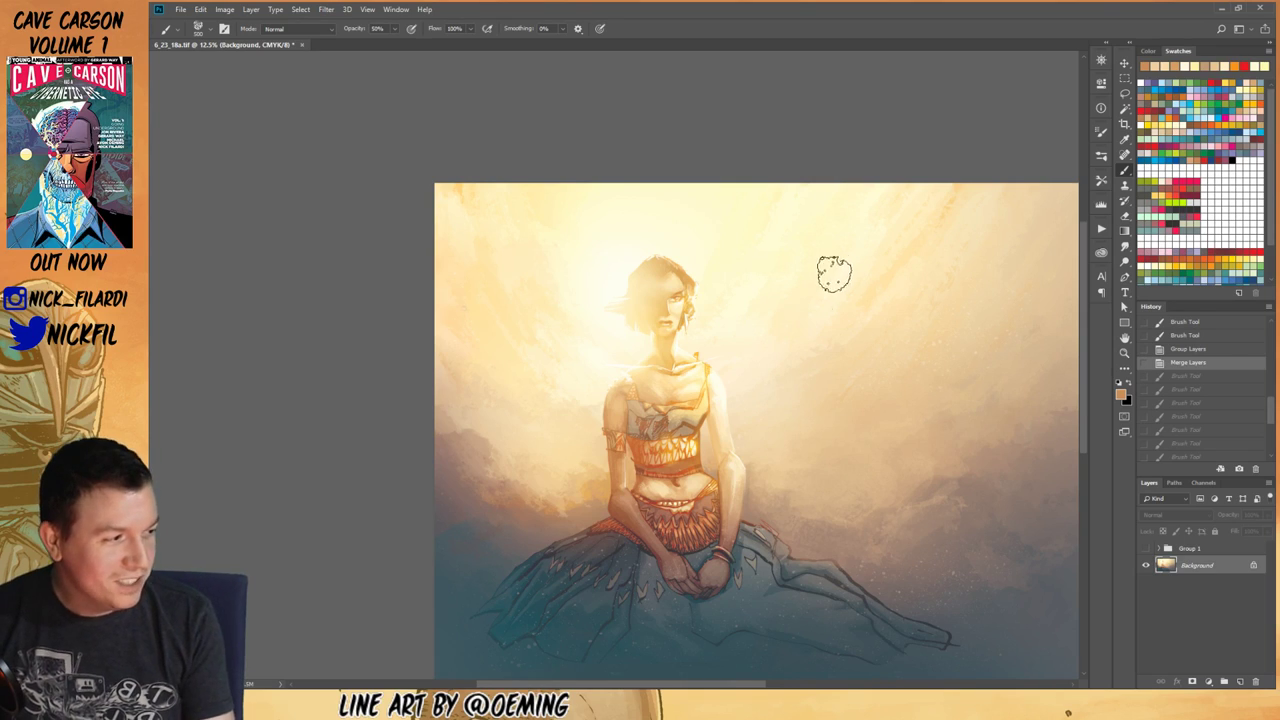
{"action": "left_click", "coordinate": [1124, 170]}
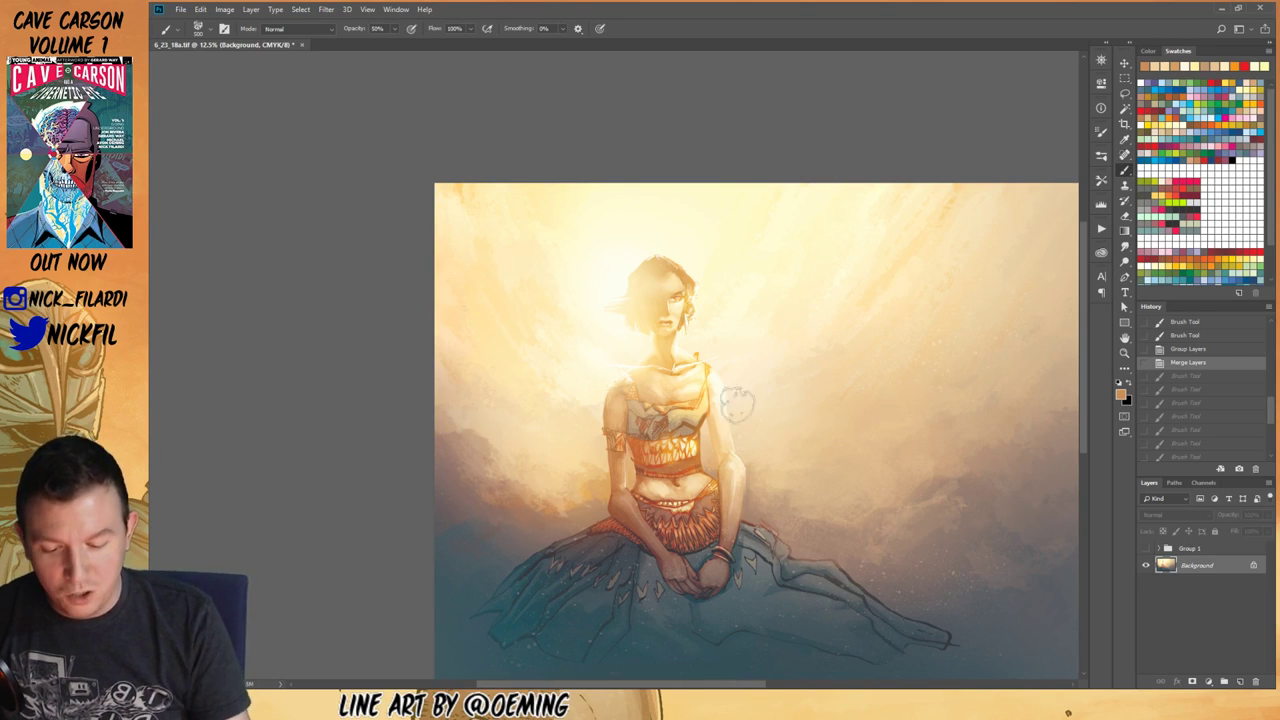
Step: Brush warm light along the shaded arm's outer edge and across the shoulders and neckline, sampling nearby glow and skin tones
{"action": "mouse_move", "coordinate": [606, 400]}
{"action": "left_mouse_down"}
{"action": "mouse_move", "coordinate": [598, 438]}
{"action": "mouse_move", "coordinate": [606, 397]}
{"action": "mouse_move", "coordinate": [607, 505]}
{"action": "left_mouse_up"}
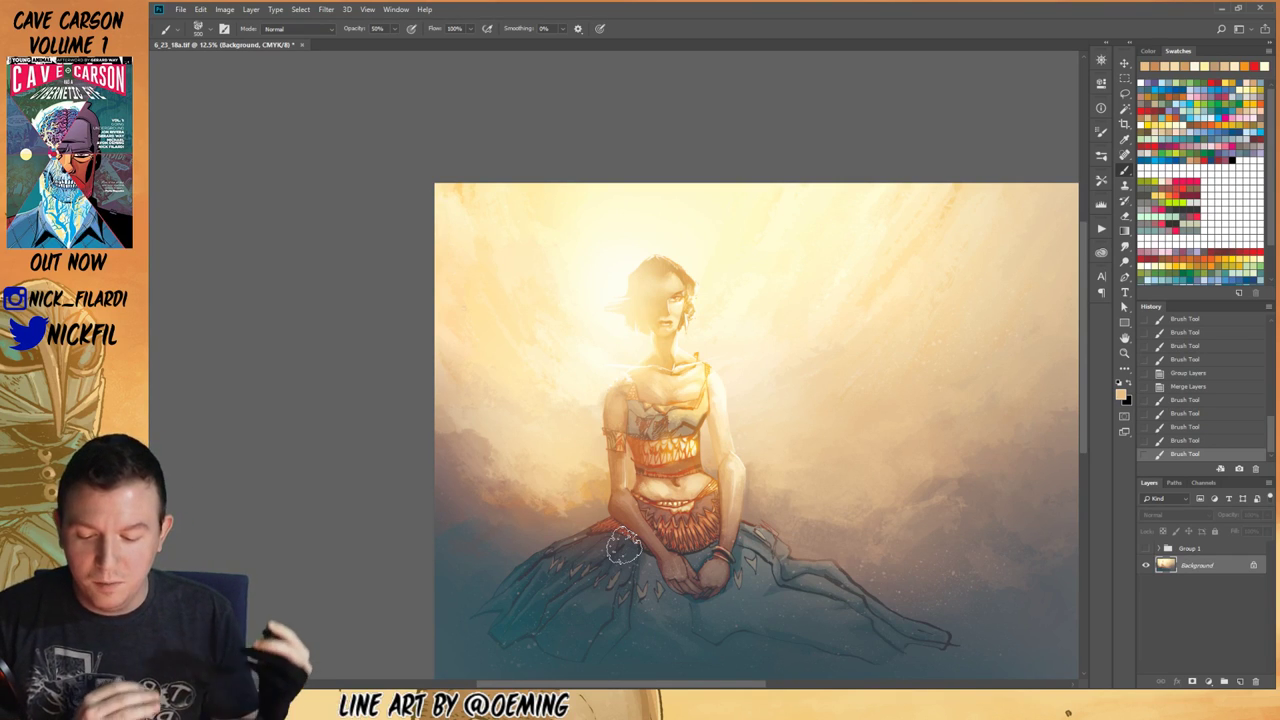
{"action": "left_click", "coordinate": [633, 364], "text": "alt"}
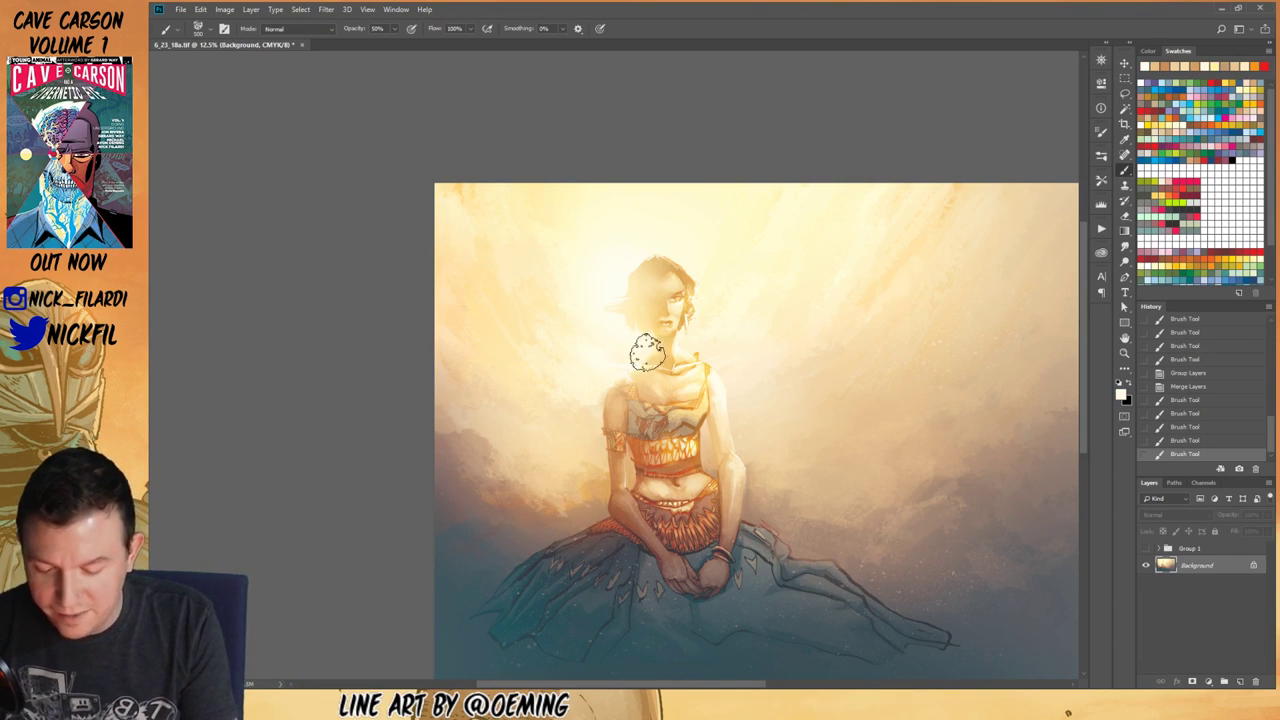
{"action": "mouse_move", "coordinate": [632, 368]}
{"action": "left_mouse_down"}
{"action": "mouse_move", "coordinate": [665, 399]}
{"action": "mouse_move", "coordinate": [646, 386]}
{"action": "mouse_move", "coordinate": [663, 374]}
{"action": "left_mouse_up"}
{"action": "left_click_drag", "start_coordinate": [665, 374], "coordinate": [698, 382]}
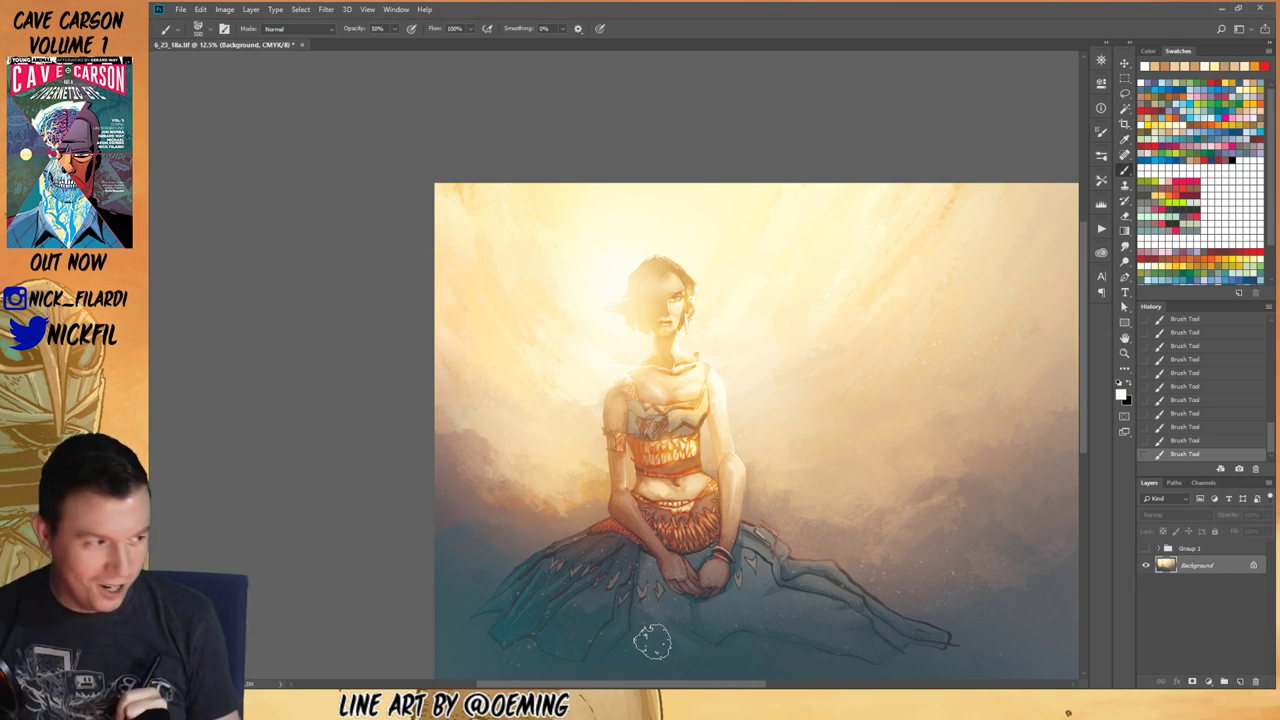
{"action": "left_click", "coordinate": [627, 480], "text": "alt"}
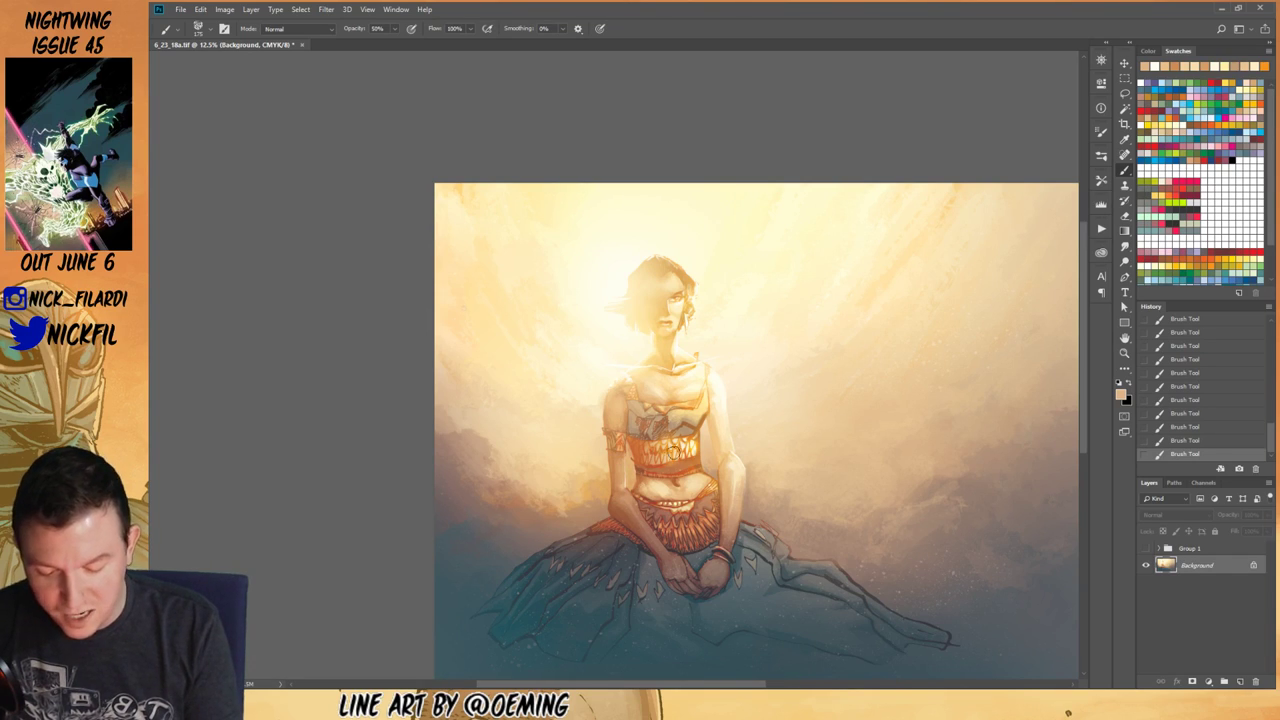
{"action": "left_click", "coordinate": [699, 420], "text": "alt"}
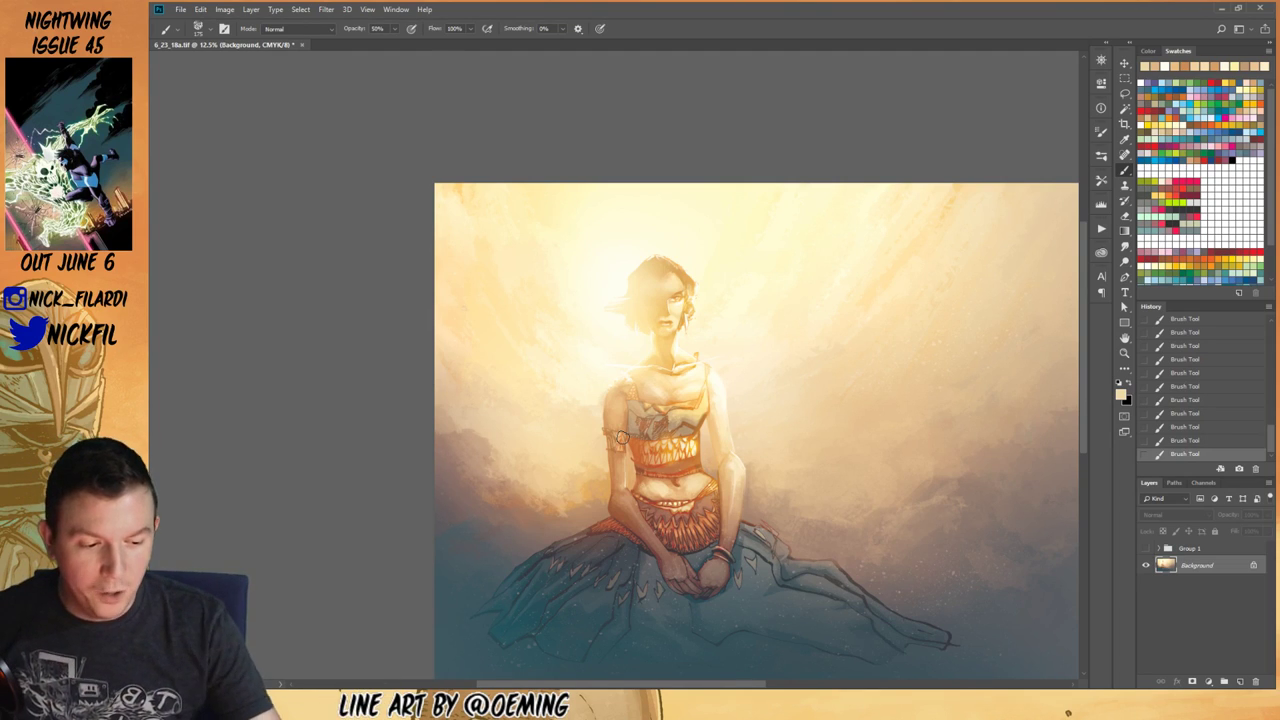
Step: Brighten the armband with small orange radial gradients in Screen mode, setting the gradient opacity to 50%
{"action": "left_click", "coordinate": [1176, 117]}
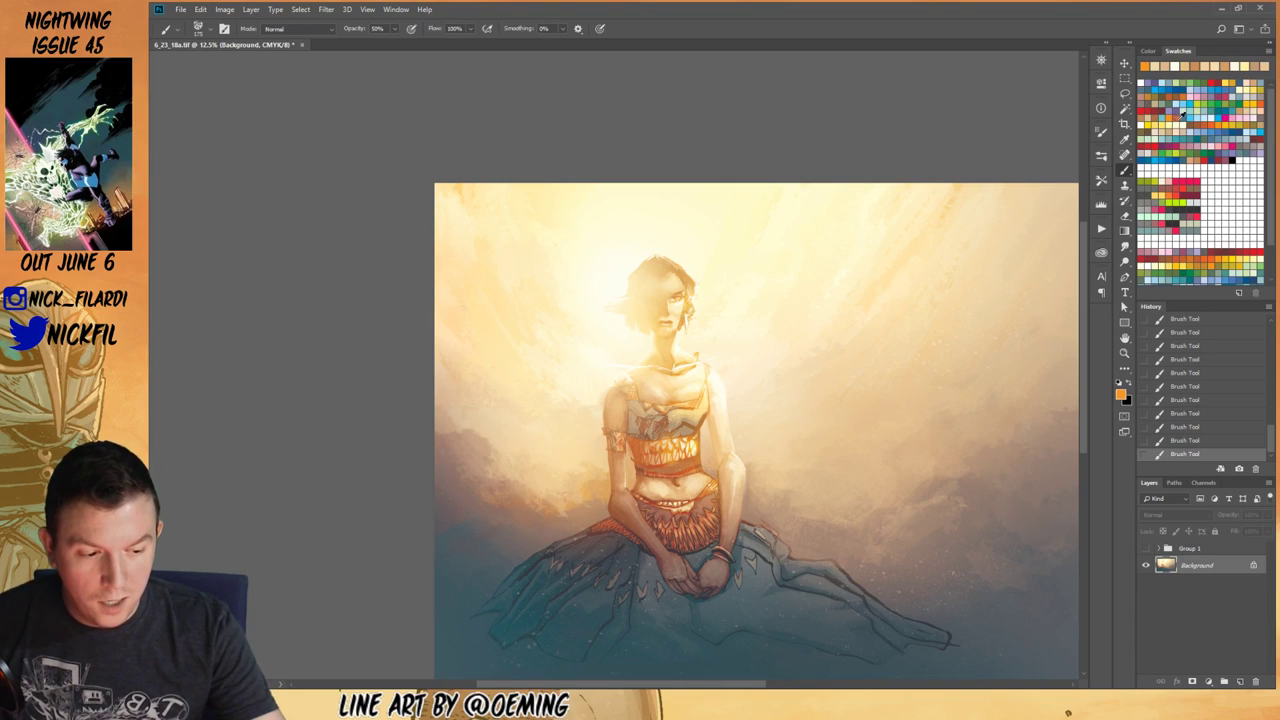
{"action": "left_click", "coordinate": [1125, 230]}
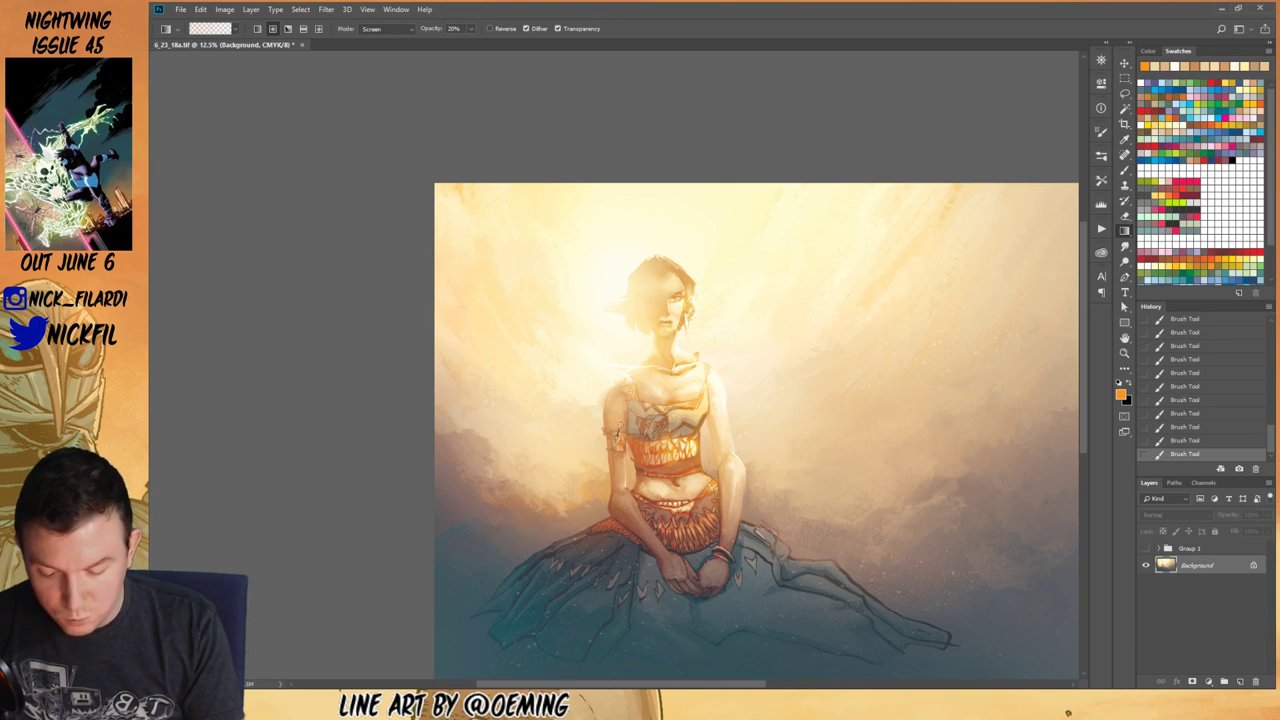
{"action": "key", "text": "ctrl+z"}
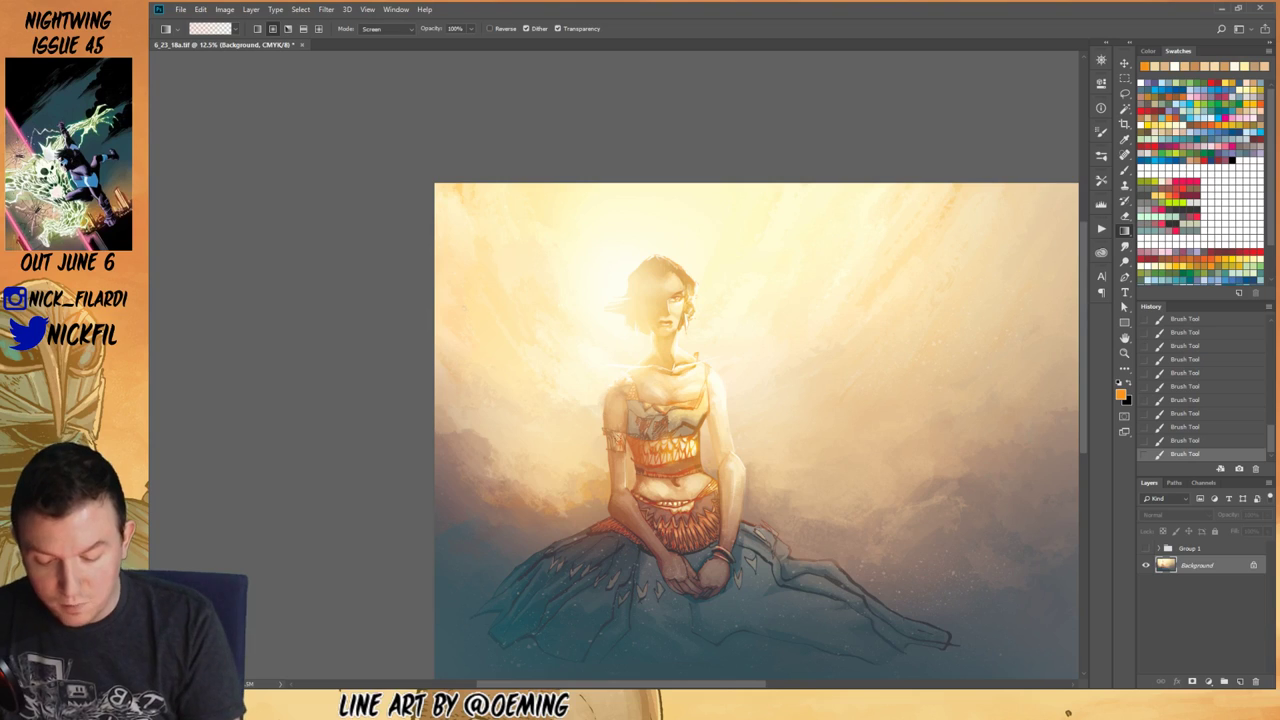
{"action": "mouse_move", "coordinate": [619, 436]}
{"action": "left_mouse_down"}
{"action": "mouse_move", "coordinate": [635, 394]}
{"action": "mouse_move", "coordinate": [626, 454]}
{"action": "mouse_move", "coordinate": [620, 438]}
{"action": "left_mouse_up"}
{"action": "key", "text": "ctrl+z"}
{"action": "key", "text": "5"}
Step: Add light highlights to the armband using the Pencil tool in Screen mode with a pale sampled skin tone
{"action": "left_click", "coordinate": [1208, 170]}
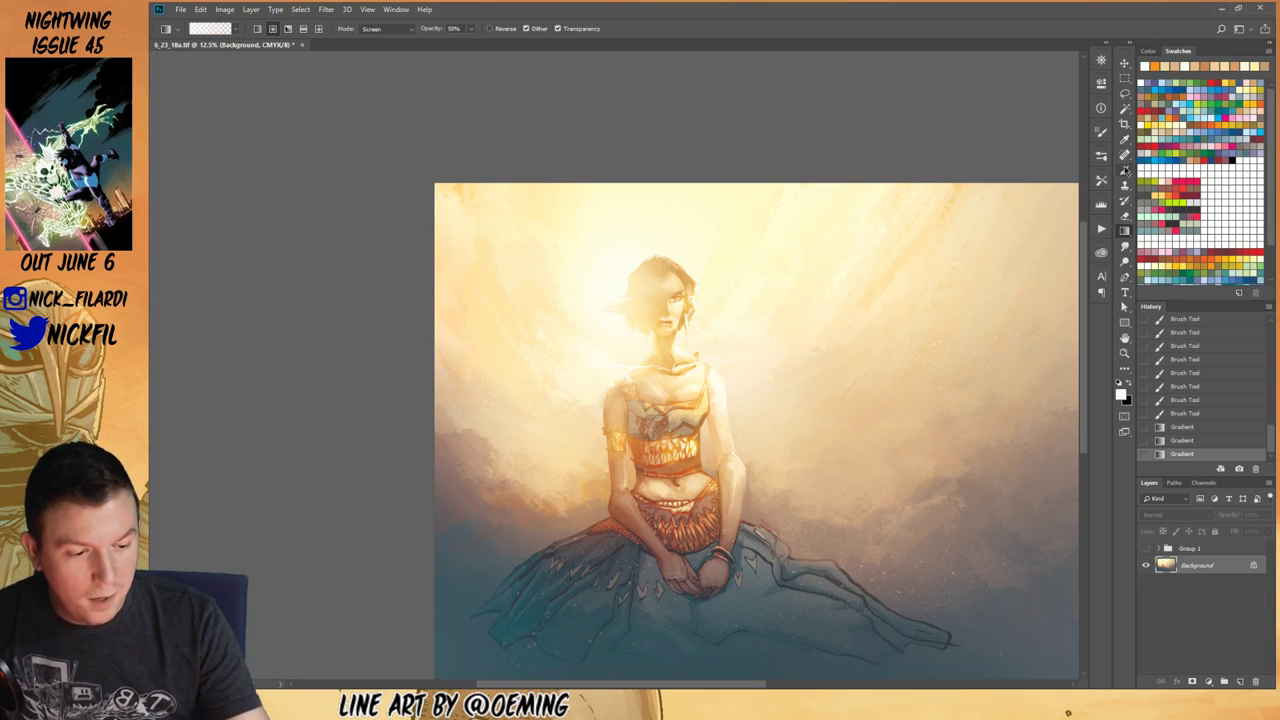
{"action": "left_click", "coordinate": [1127, 171]}
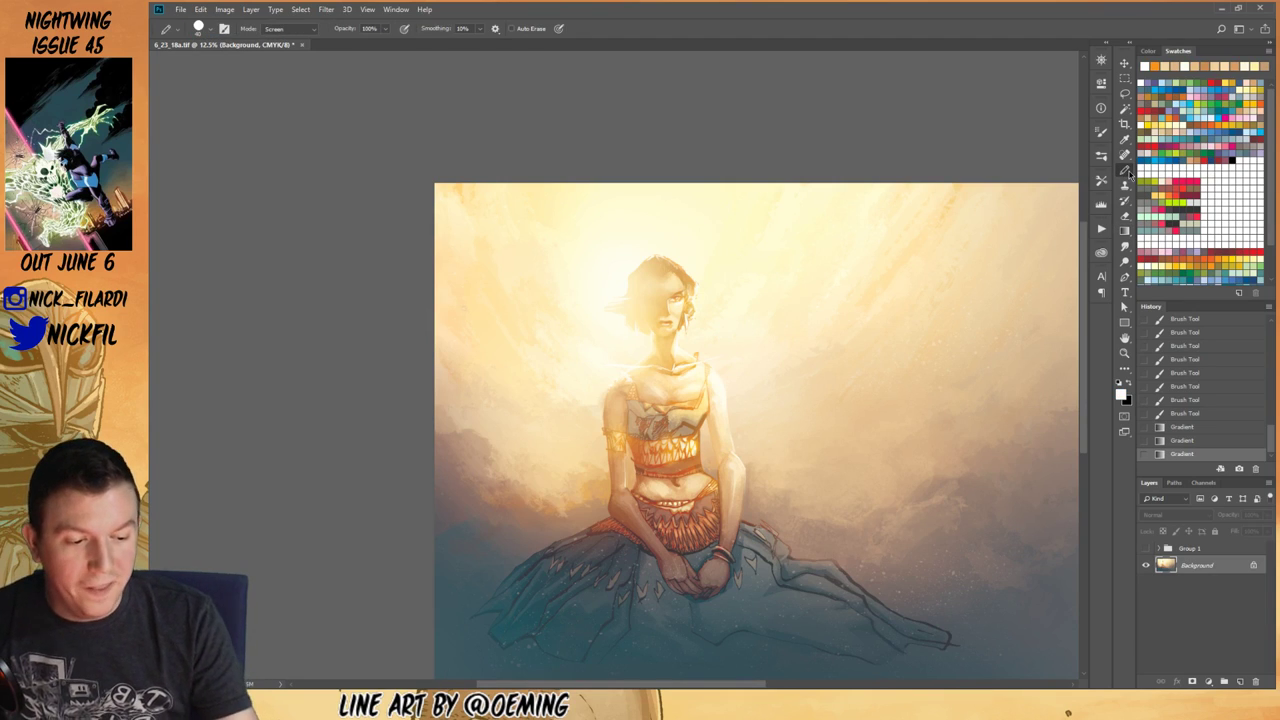
{"action": "left_click", "coordinate": [676, 435], "text": "alt"}
{"action": "mouse_move", "coordinate": [617, 435]}
{"action": "left_mouse_down"}
{"action": "mouse_move", "coordinate": [642, 380]}
{"action": "mouse_move", "coordinate": [622, 437]}
{"action": "left_mouse_up"}
{"action": "left_click", "coordinate": [614, 441]}
{"action": "left_click", "coordinate": [614, 440]}
{"action": "left_click", "coordinate": [614, 439]}
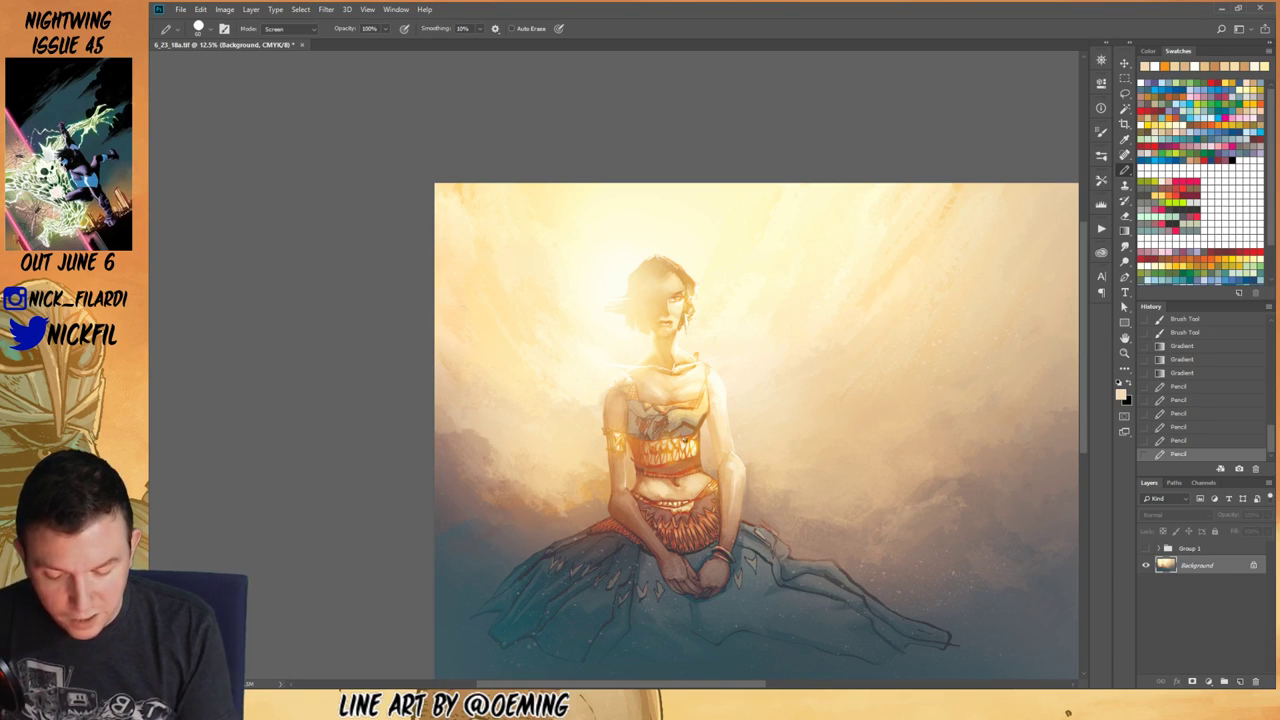
Step: Dot yellow highlights onto the armband with the pencil at 50% opacity
{"action": "left_click", "coordinate": [1172, 120]}
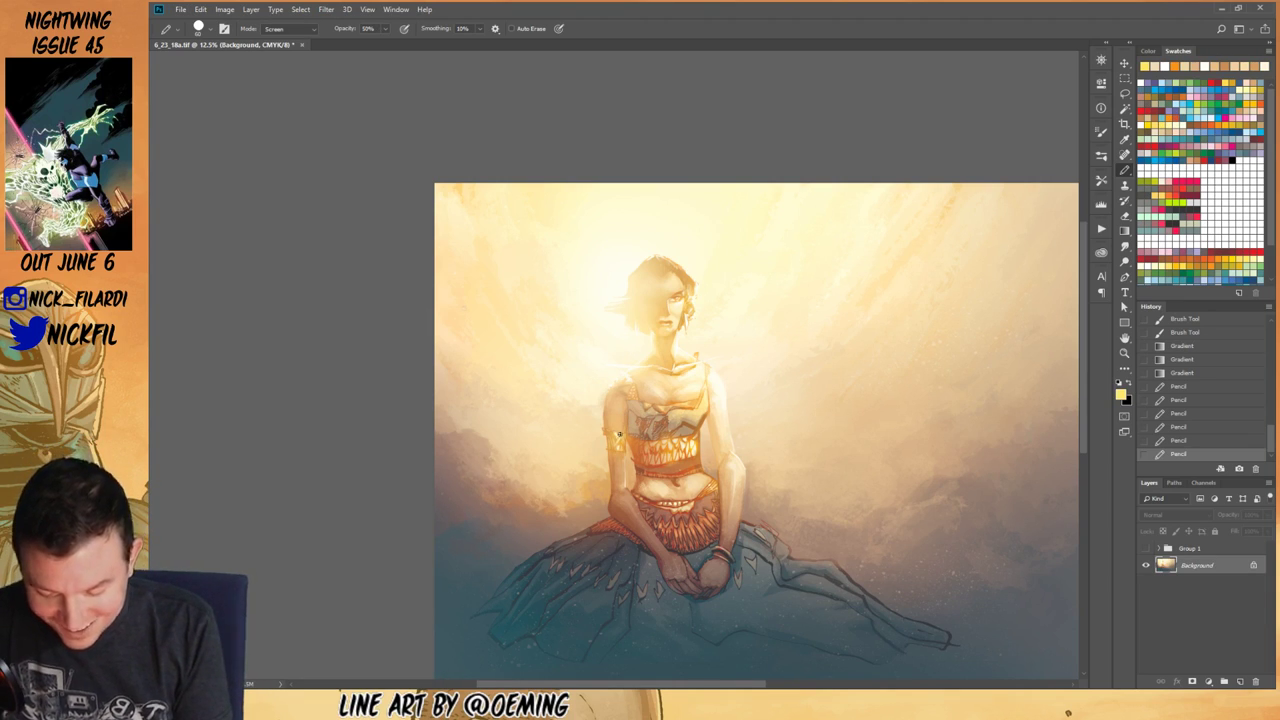
{"action": "left_click", "coordinate": [619, 436]}
{"action": "left_click", "coordinate": [617, 440]}
{"action": "left_click", "coordinate": [619, 441]}
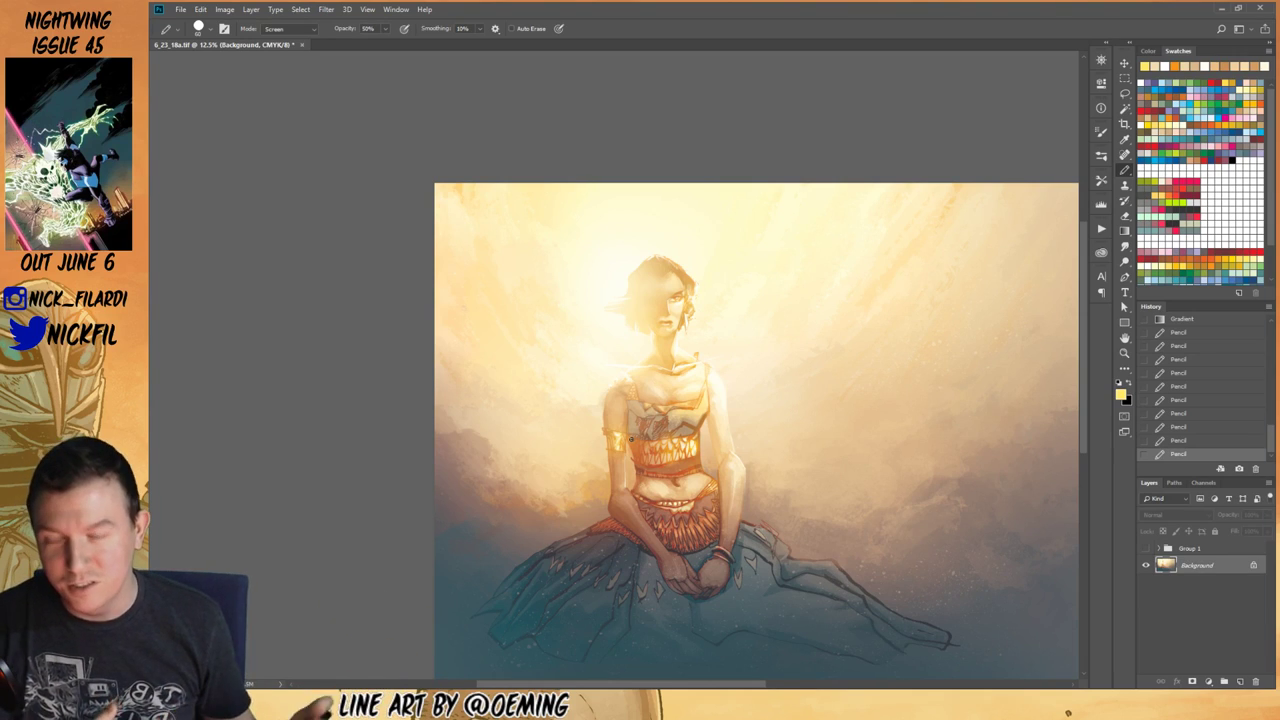
Step: Sample darker skin tones from the shaded forearm as the Pencil tool's foreground colour
{"action": "left_click", "coordinate": [1124, 338]}
{"action": "left_click_drag", "start_coordinate": [750, 494], "coordinate": [758, 420]}
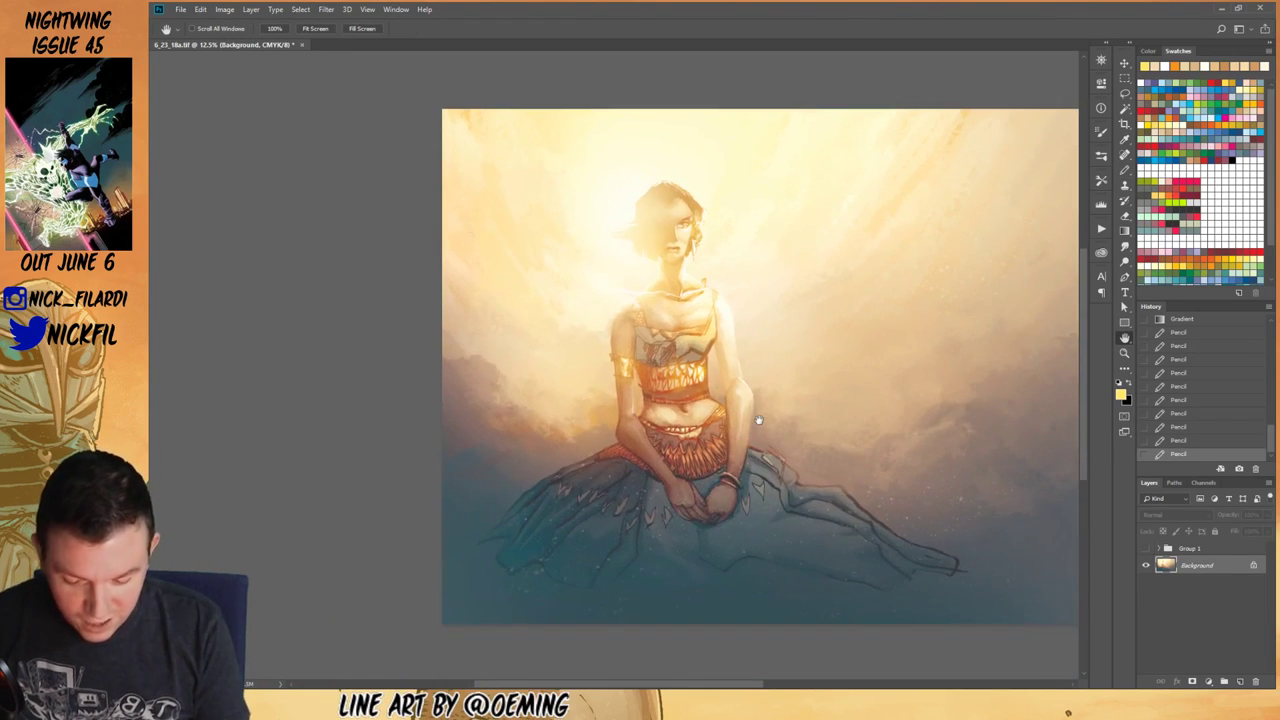
{"action": "left_click", "coordinate": [1125, 155]}
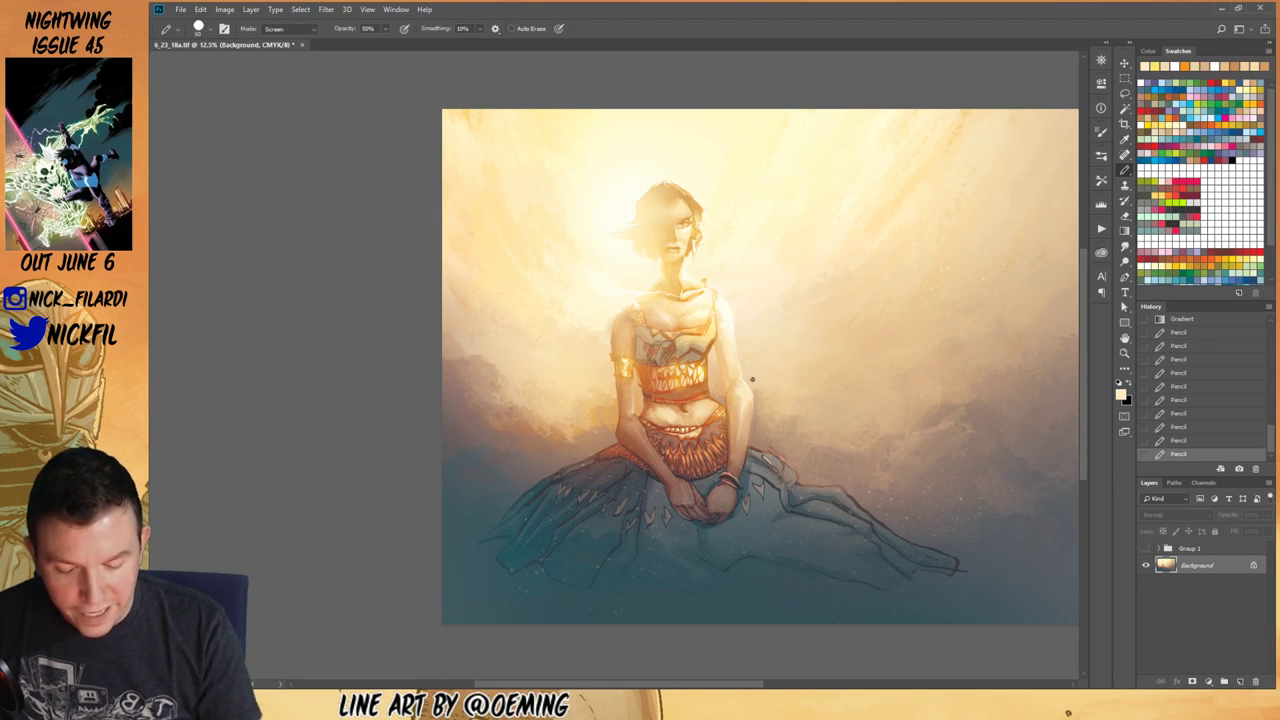
{"action": "left_click", "coordinate": [634, 403], "text": "alt"}
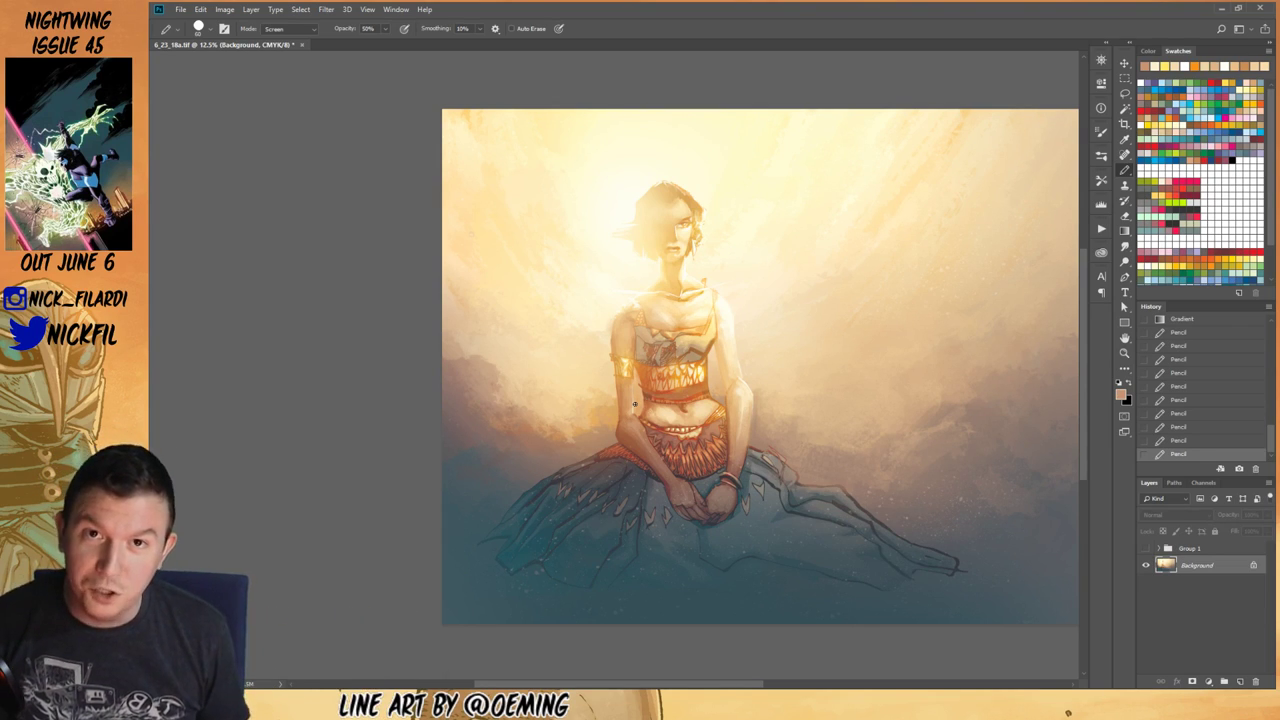
{"action": "left_click", "coordinate": [1124, 231]}
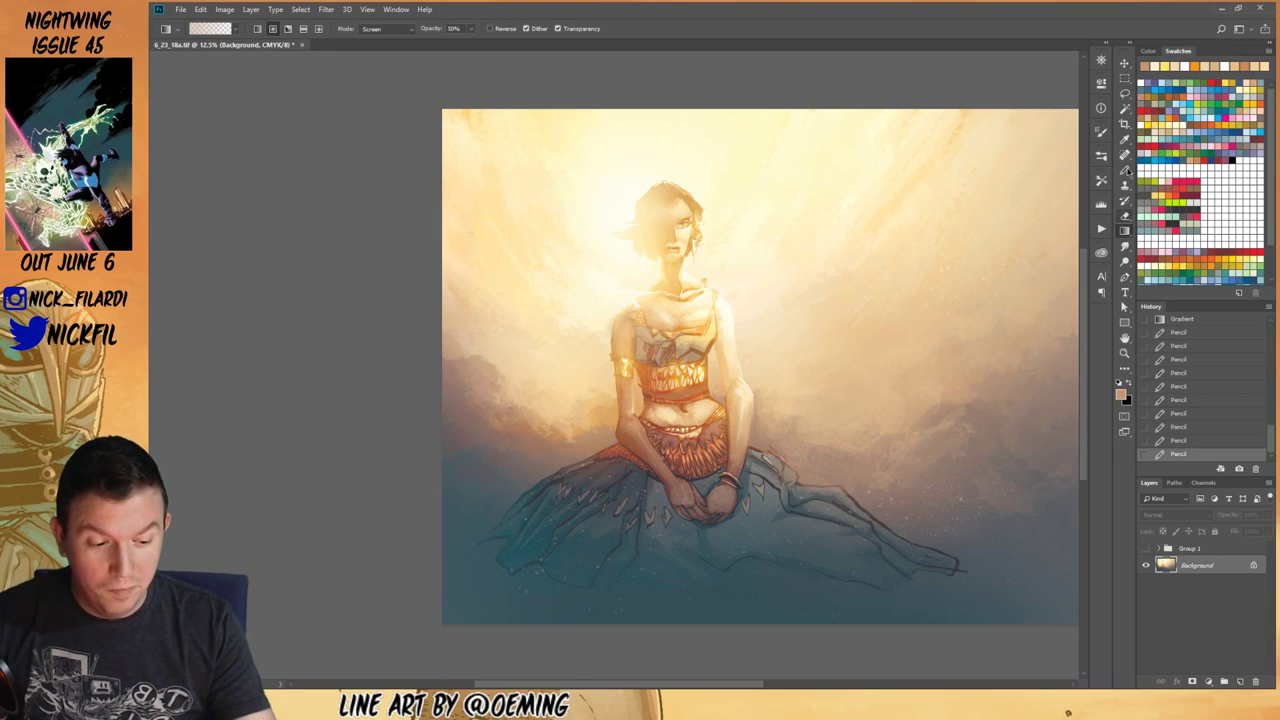
{"action": "left_click", "coordinate": [1124, 170]}
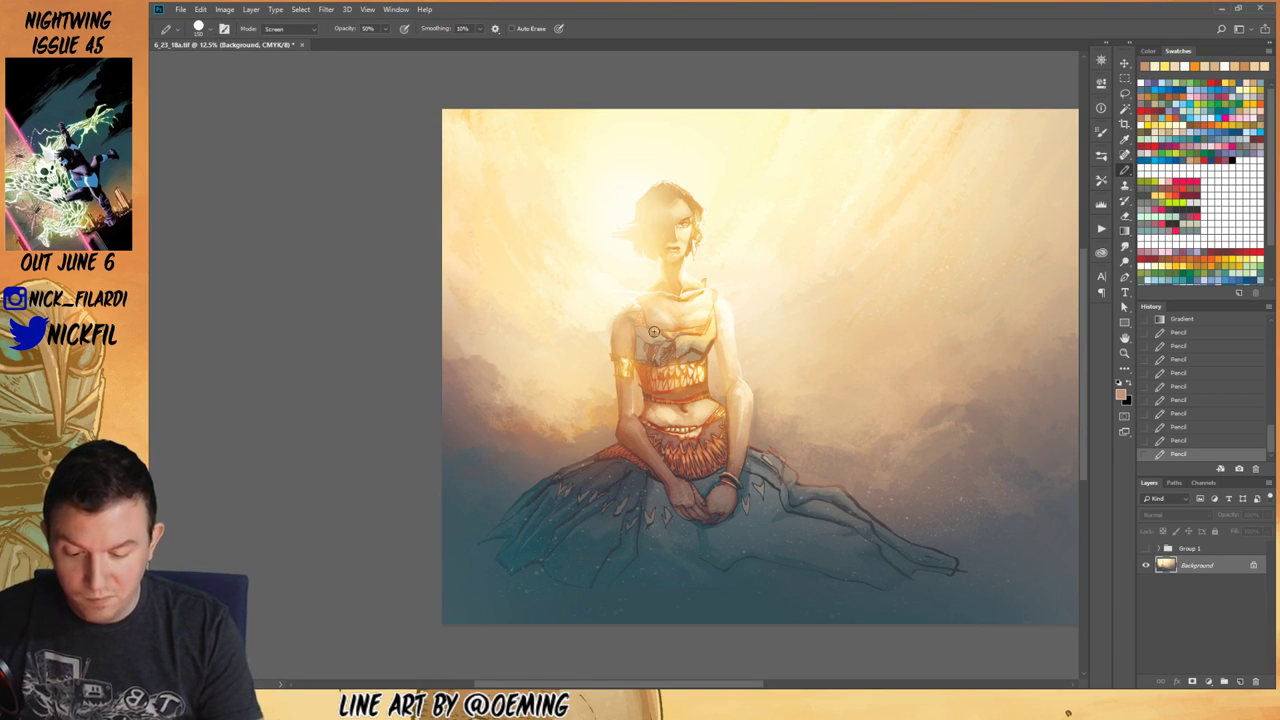
{"action": "left_click", "coordinate": [620, 429], "text": "alt"}
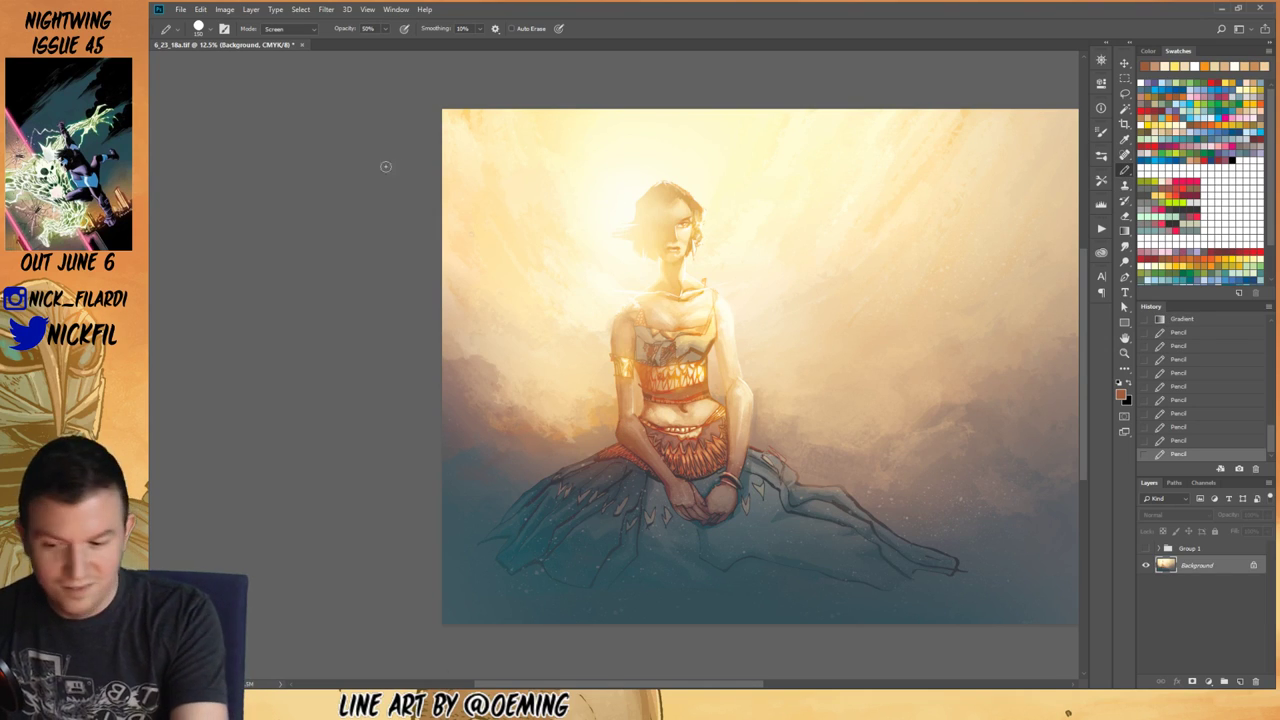
Step: Try out several textured brush presets with test strokes on the background beside the figure, undoing the strokes
{"action": "left_click", "coordinate": [201, 29]}
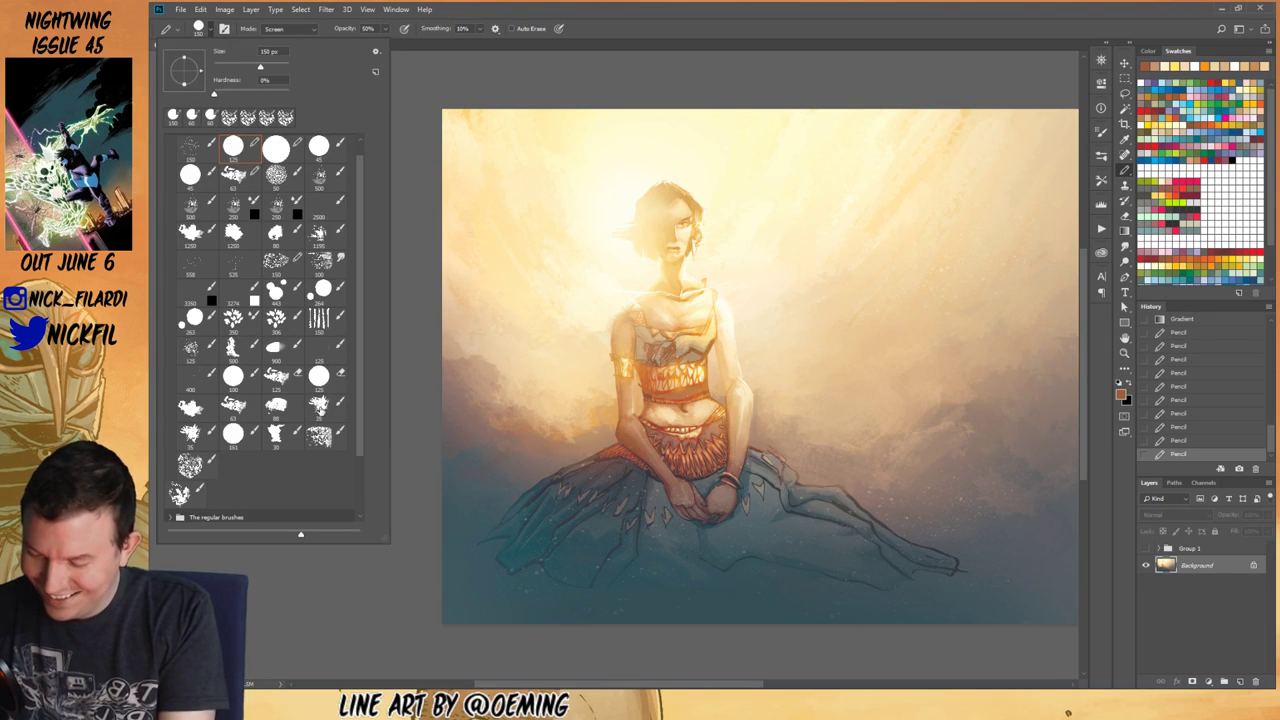
{"action": "left_click", "coordinate": [318, 376]}
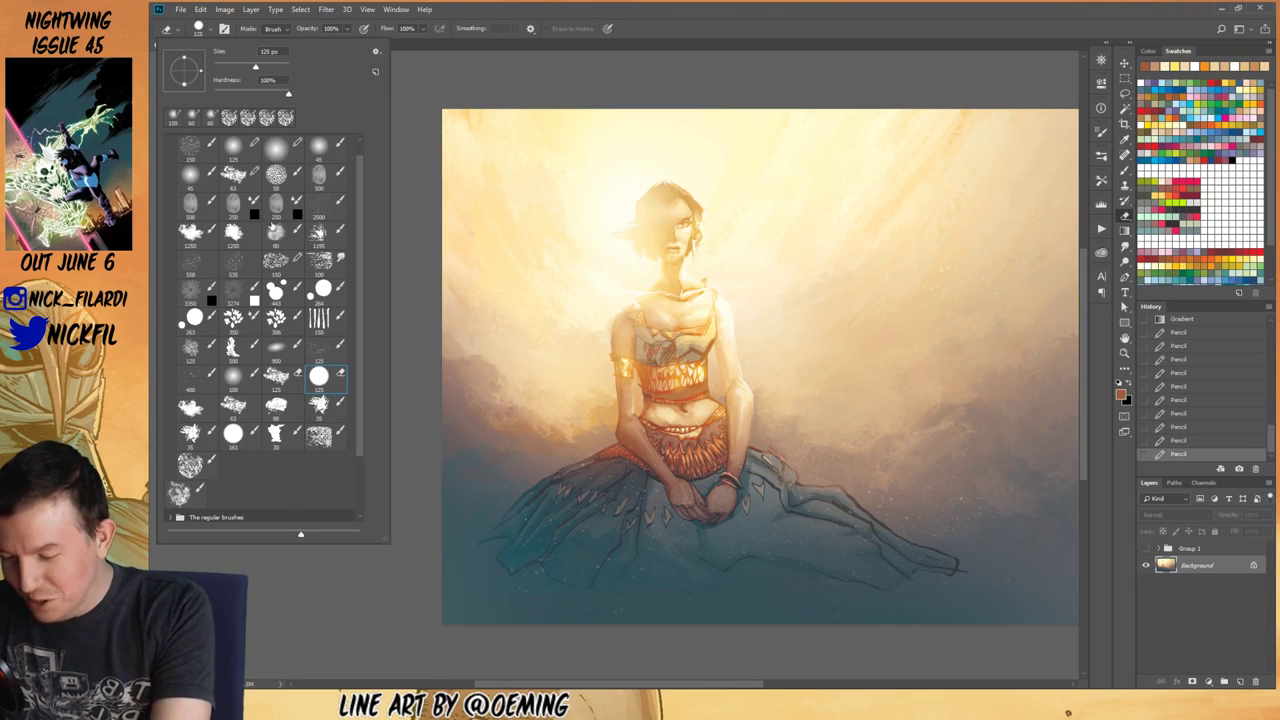
{"action": "left_click", "coordinate": [318, 435]}
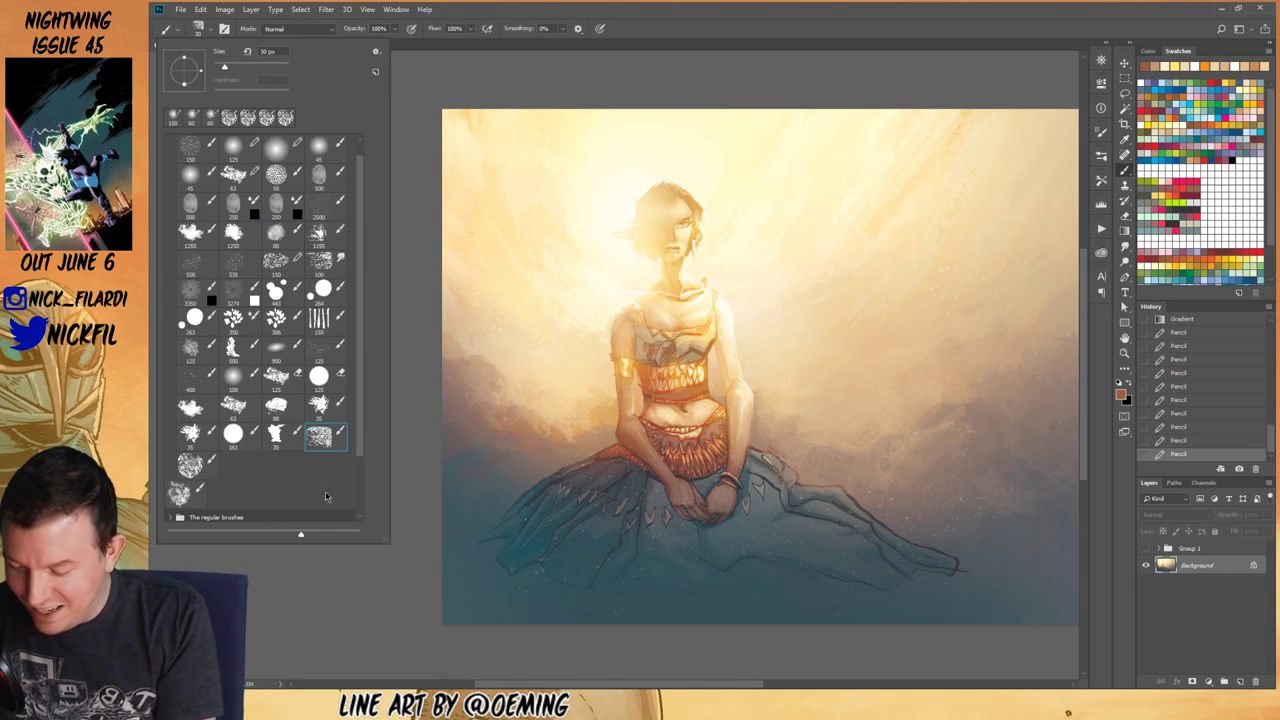
{"action": "mouse_move", "coordinate": [539, 380]}
{"action": "left_mouse_down"}
{"action": "mouse_move", "coordinate": [552, 366]}
{"action": "mouse_move", "coordinate": [542, 406]}
{"action": "left_mouse_up"}
{"action": "key", "text": "ctrl+z"}
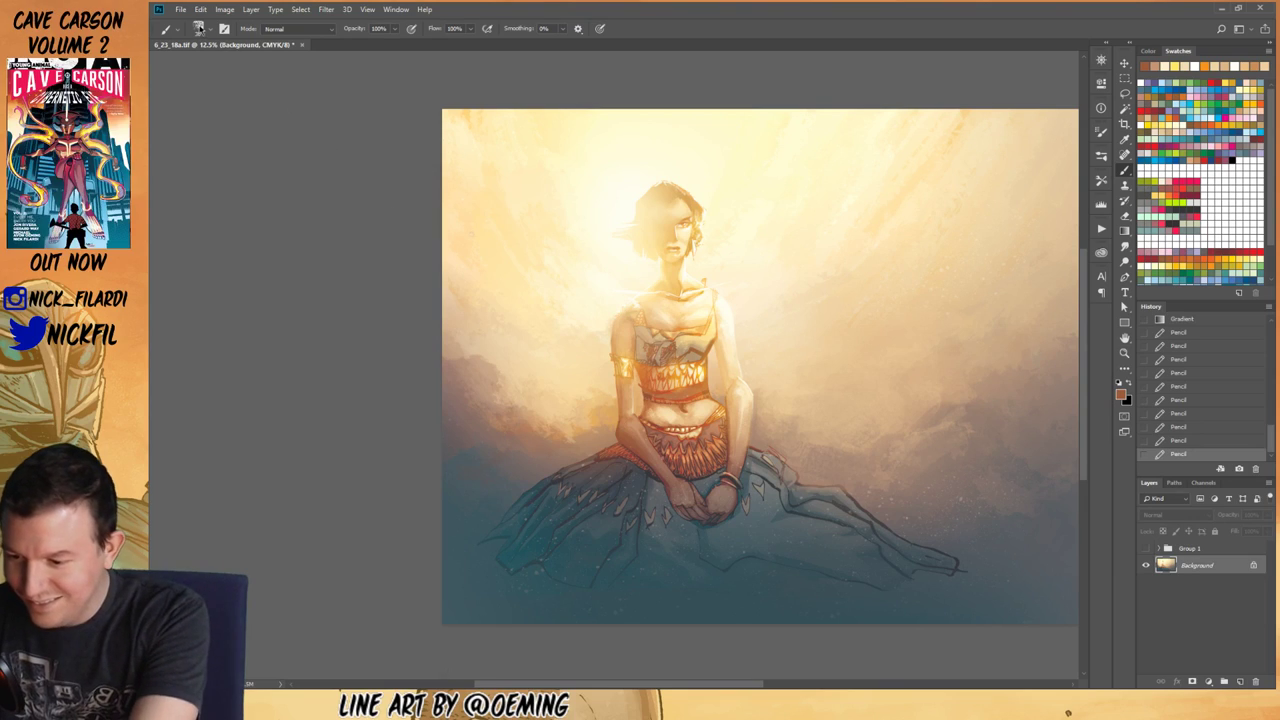
{"action": "left_click", "coordinate": [201, 29]}
{"action": "left_click", "coordinate": [197, 465]}
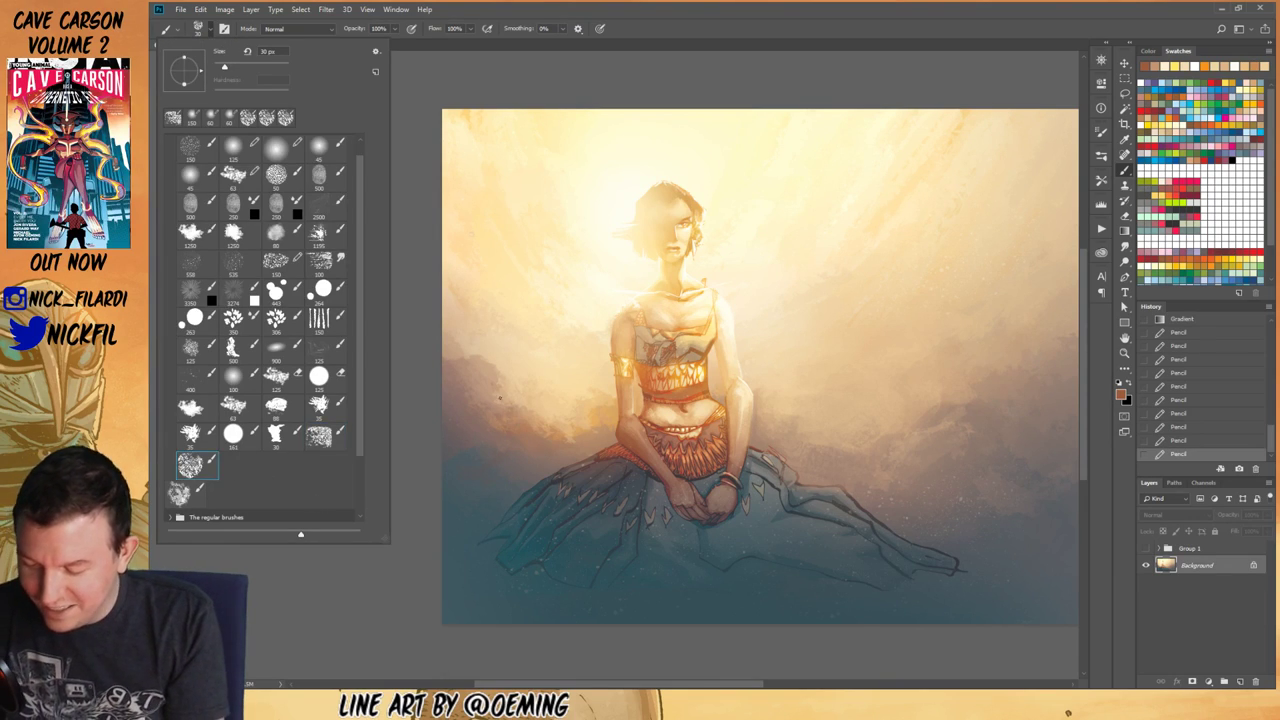
{"action": "left_click", "coordinate": [562, 403]}
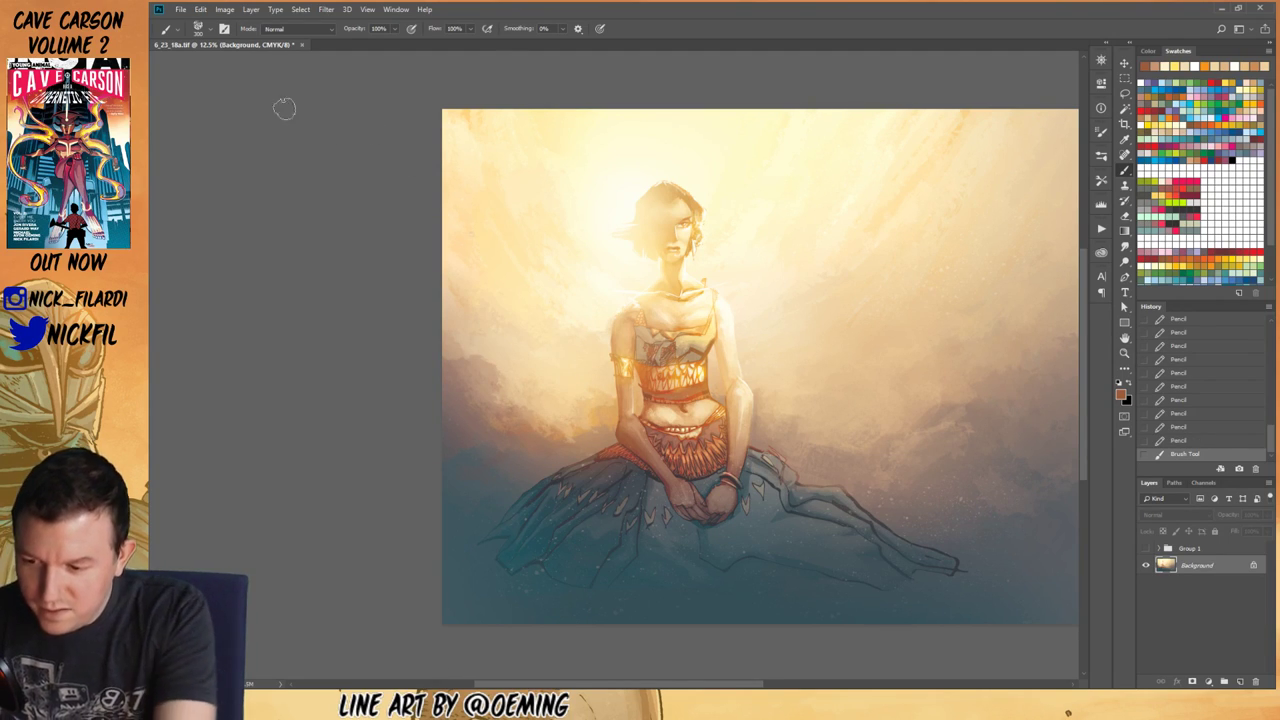
{"action": "left_click", "coordinate": [197, 28]}
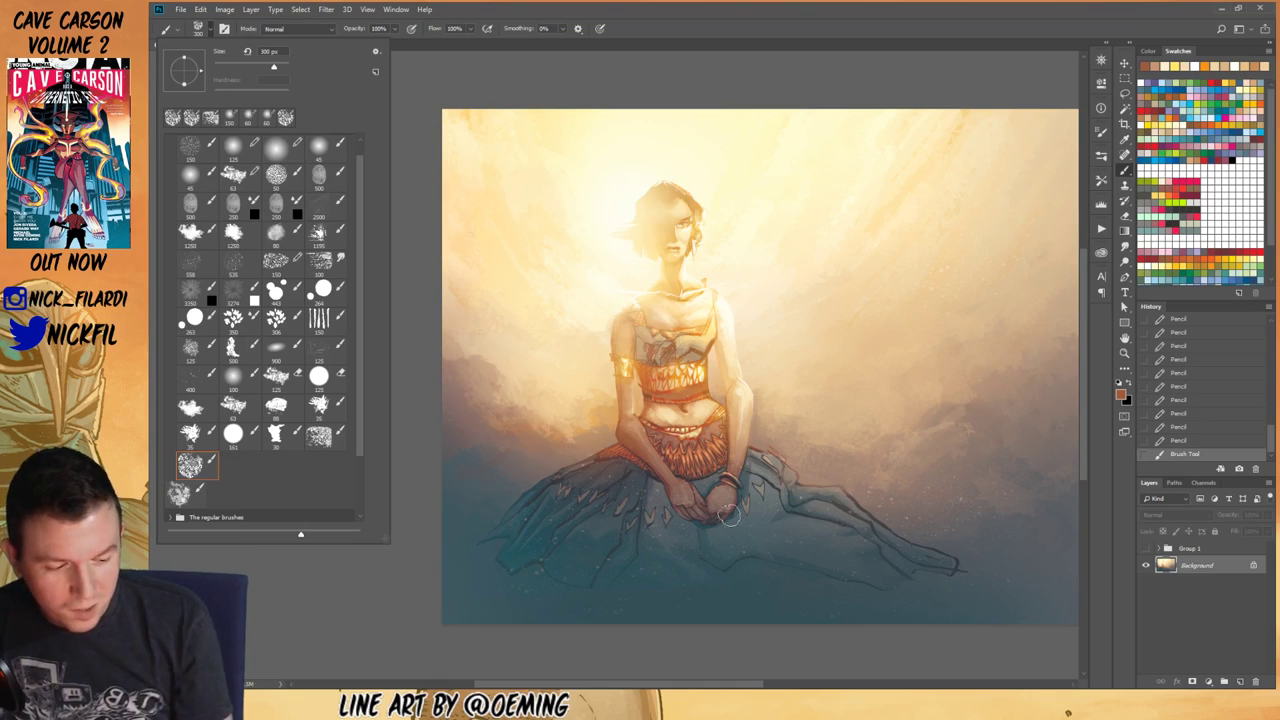
{"action": "left_click", "coordinate": [188, 492]}
{"action": "mouse_move", "coordinate": [508, 398]}
{"action": "left_mouse_down"}
{"action": "mouse_move", "coordinate": [549, 371]}
{"action": "mouse_move", "coordinate": [557, 410]}
{"action": "left_mouse_up"}
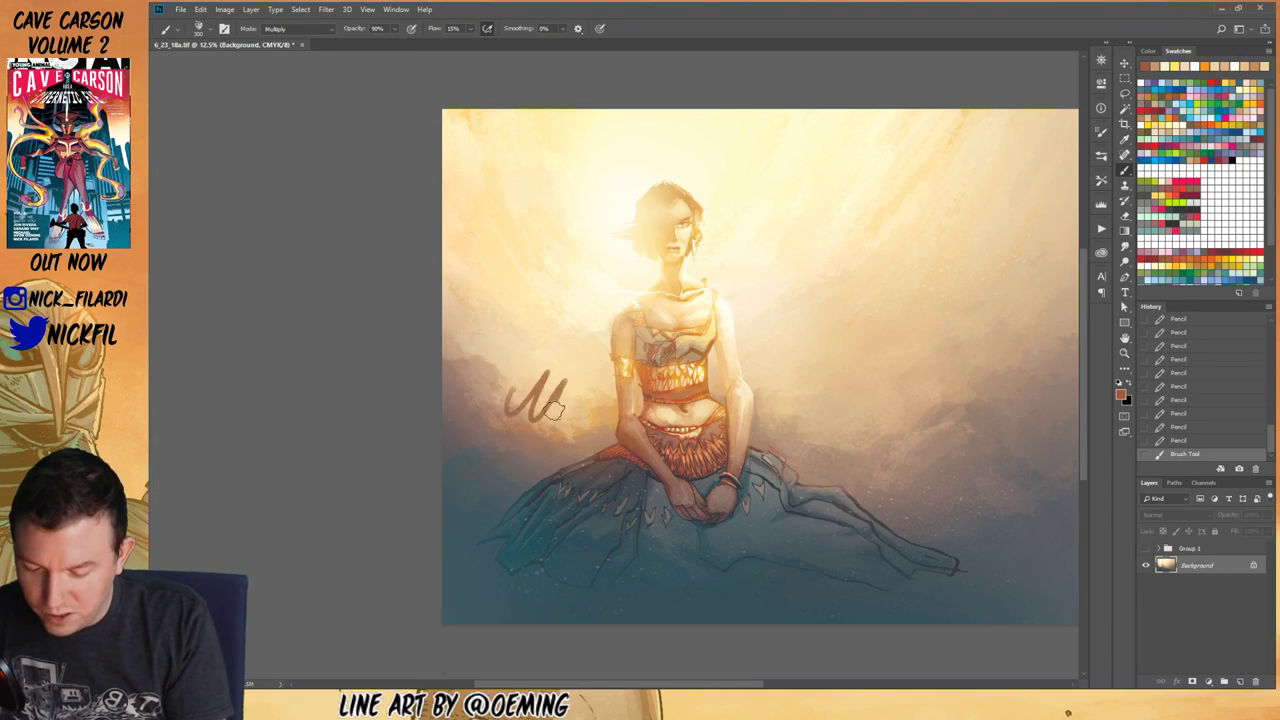
{"action": "key", "text": "ctrl+z"}
{"action": "mouse_move", "coordinate": [568, 367]}
{"action": "left_mouse_down"}
{"action": "mouse_move", "coordinate": [555, 365]}
{"action": "mouse_move", "coordinate": [571, 380]}
{"action": "mouse_move", "coordinate": [550, 400]}
{"action": "mouse_move", "coordinate": [578, 397]}
{"action": "left_mouse_up"}
{"action": "key", "text": "ctrl+z"}
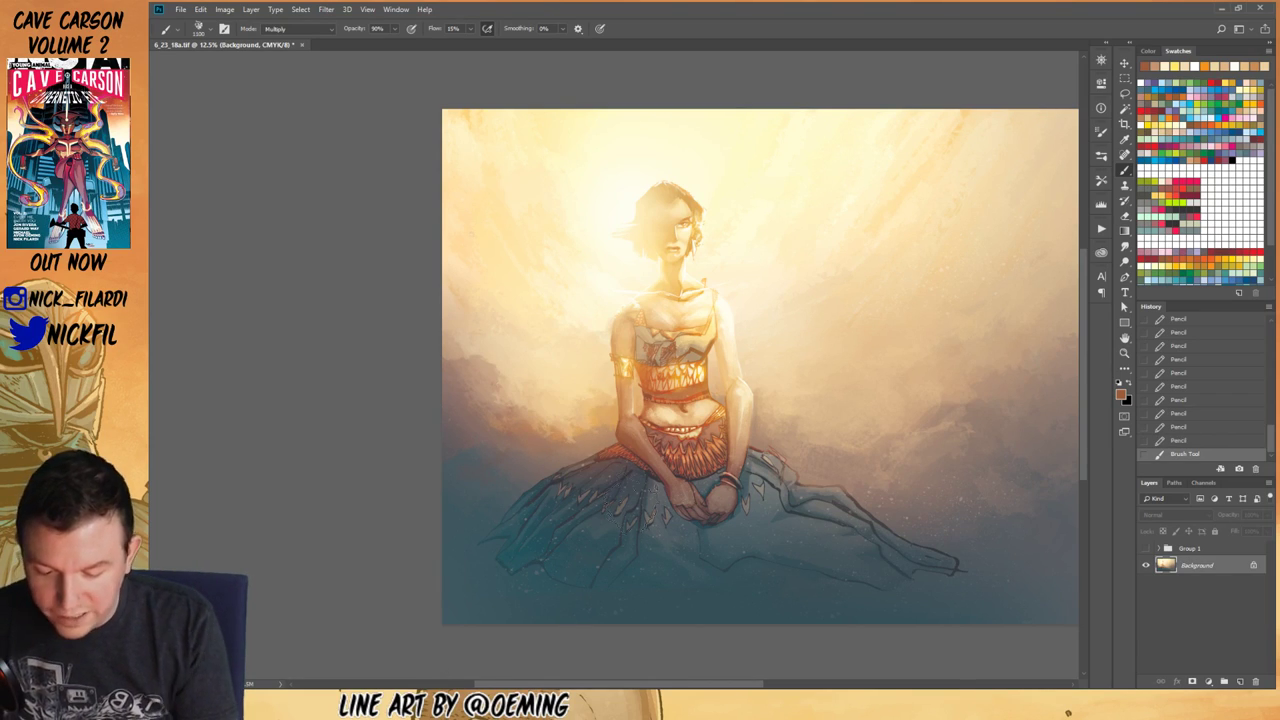
Step: Brush sampled pale glow tones along the shaded upper arm's outer edge in Multiply mode with a 200 px brush
{"action": "key", "text": "["}
{"action": "key", "text": "["}
{"action": "key", "text": "["}
{"action": "key", "text": "["}
{"action": "key", "text": "["}
{"action": "key", "text": "["}
{"action": "key", "text": "["}
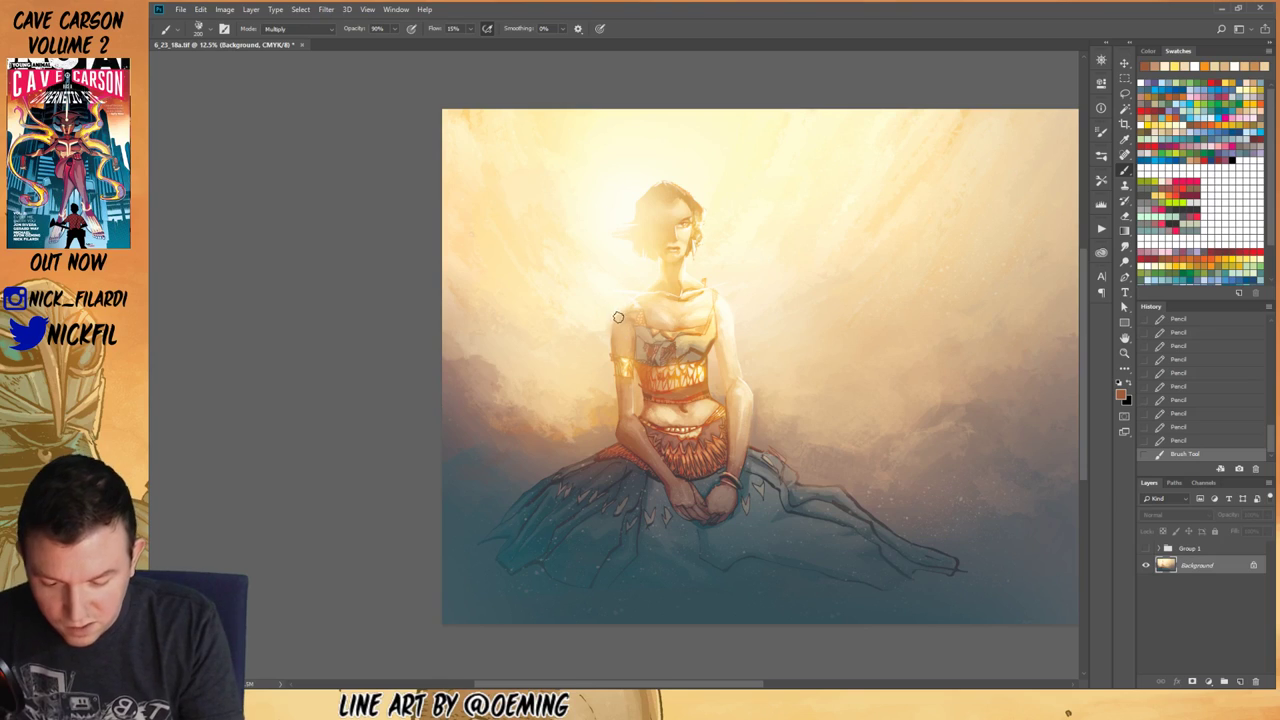
{"action": "left_click", "coordinate": [618, 317], "text": "alt"}
{"action": "left_click", "coordinate": [613, 338], "text": "alt"}
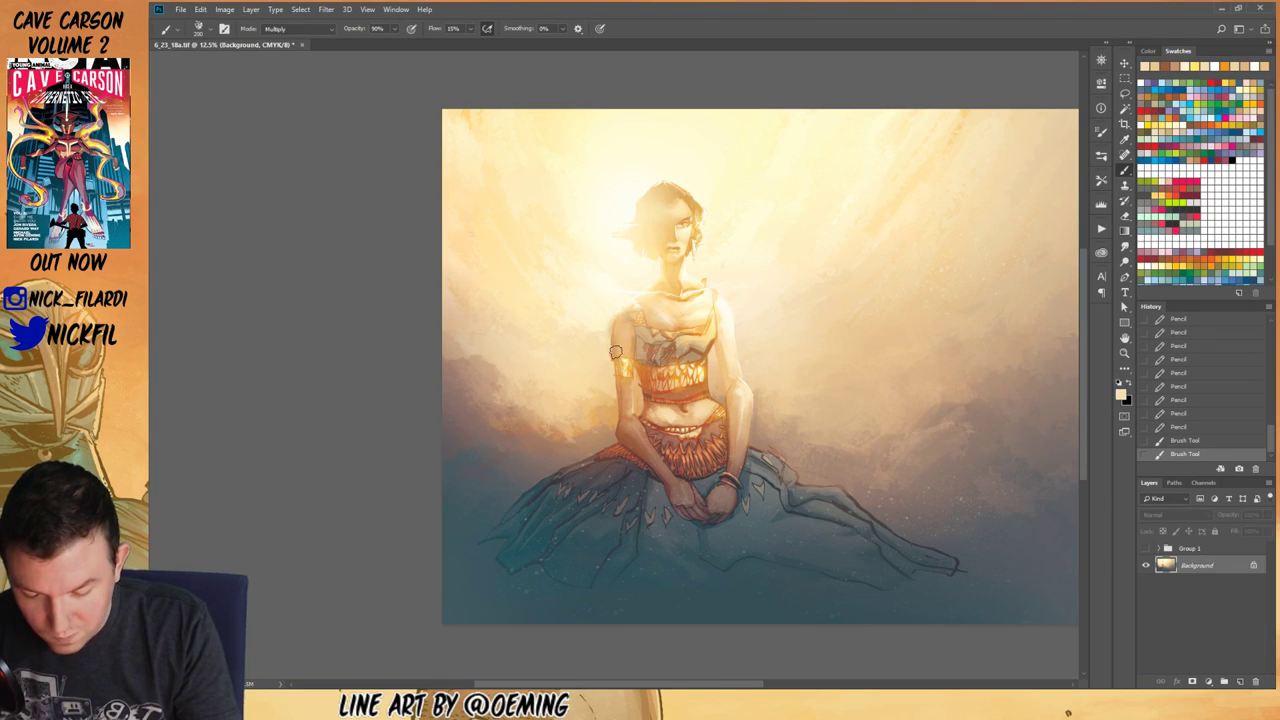
{"action": "left_click_drag", "start_coordinate": [616, 352], "coordinate": [608, 310]}
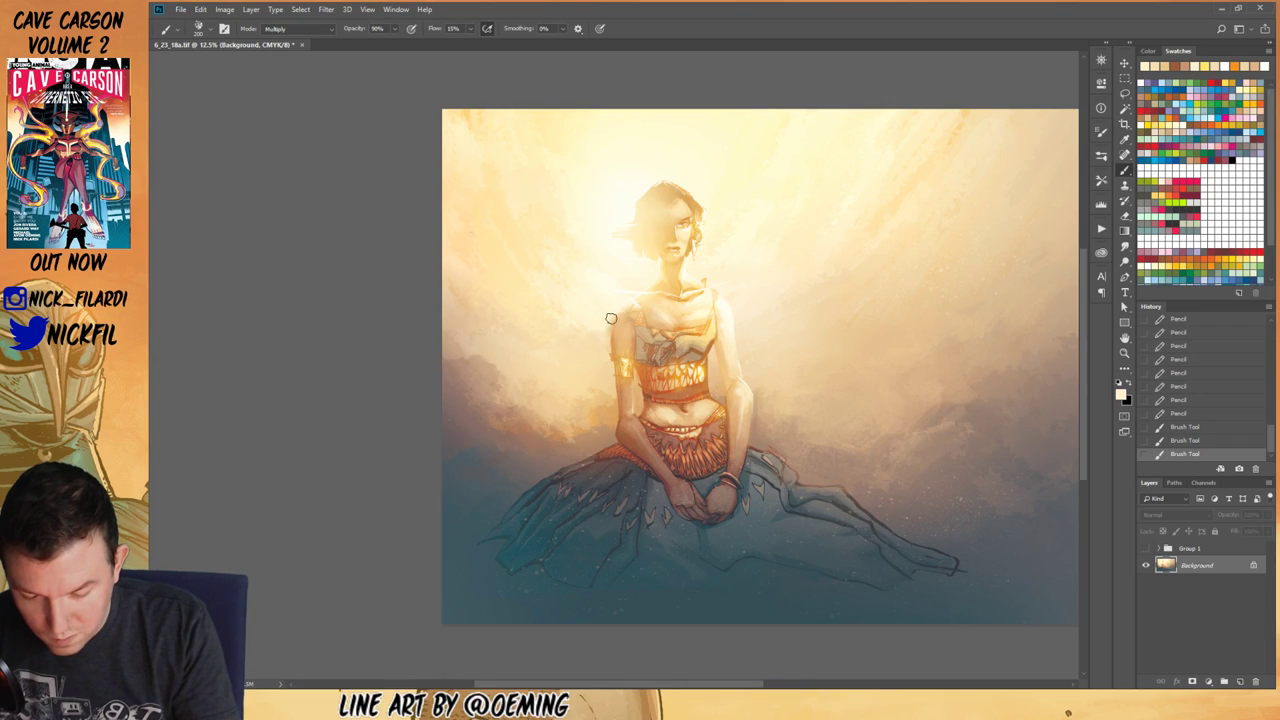
Step: Change the brush mode to Normal and paint light over the shaded shoulder, sampling an orange tone from the upper arm
{"action": "left_click", "coordinate": [300, 28]}
{"action": "left_click", "coordinate": [312, 47]}
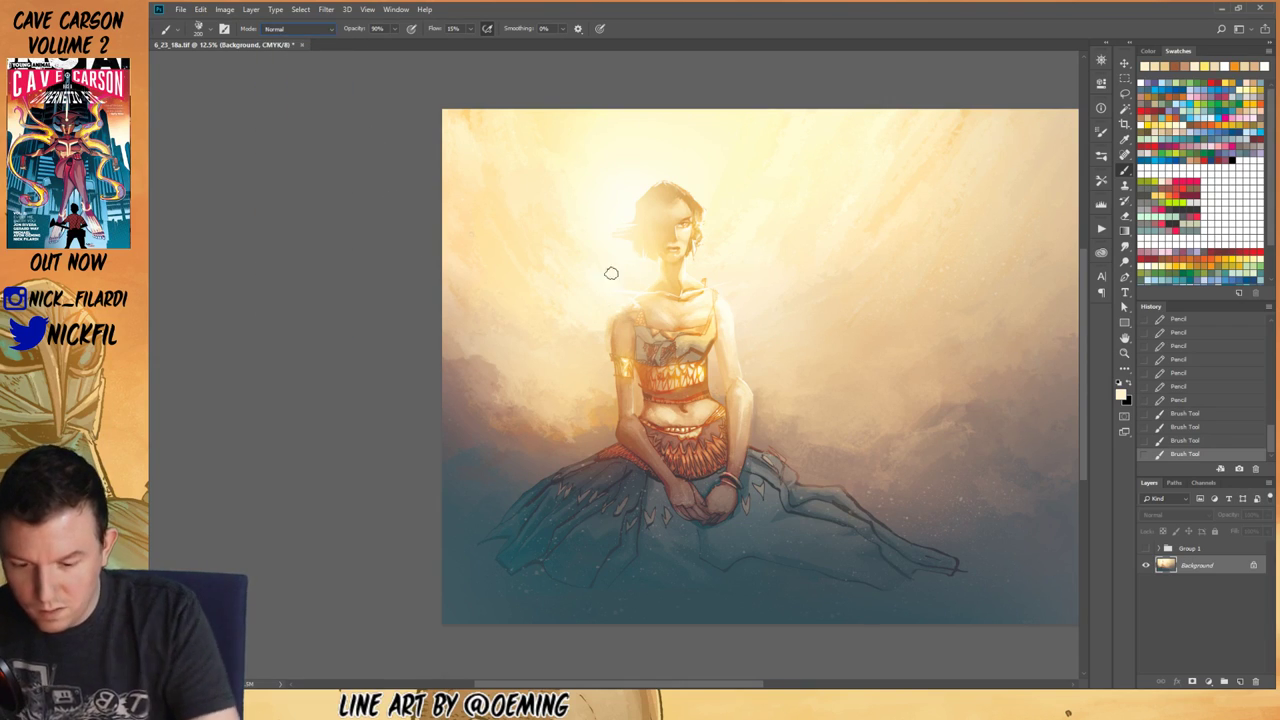
{"action": "mouse_move", "coordinate": [616, 316]}
{"action": "left_mouse_down"}
{"action": "mouse_move", "coordinate": [612, 357]}
{"action": "mouse_move", "coordinate": [619, 317]}
{"action": "left_mouse_up"}
{"action": "left_click", "coordinate": [612, 341], "text": "alt"}
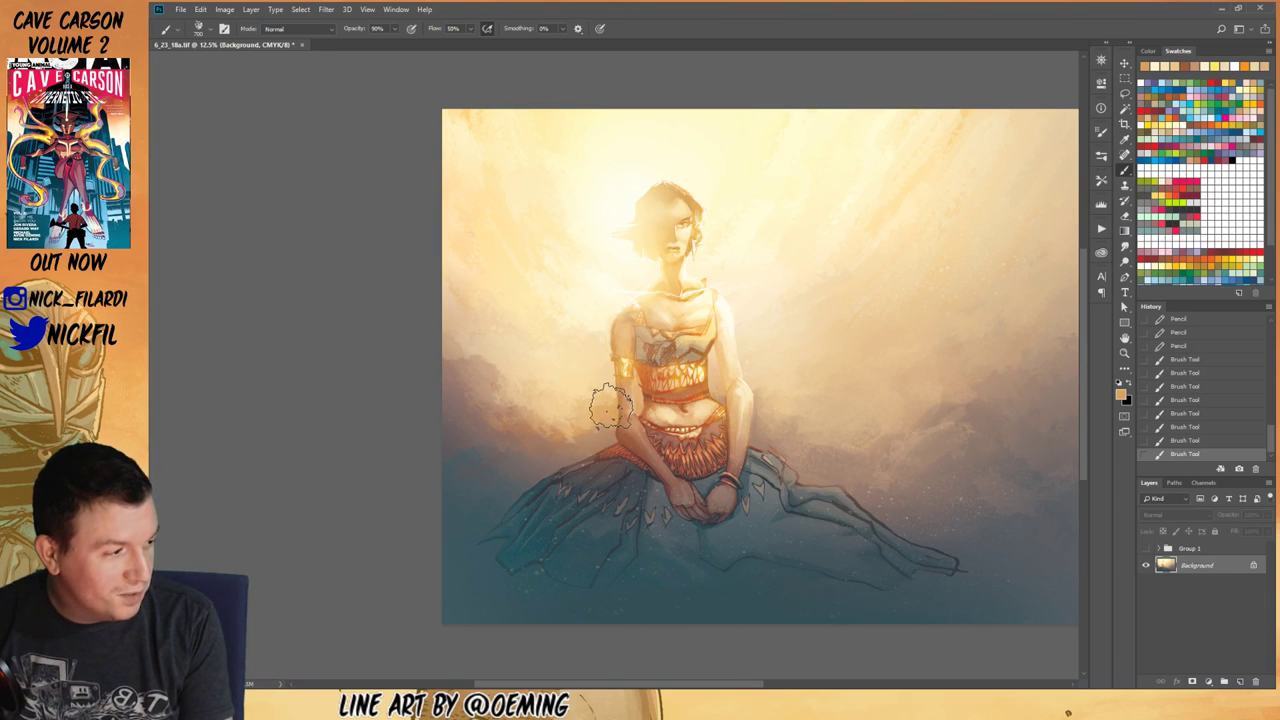
Step: Try blending the shaded upper arm with sampled orange tones at 200 px, and roll the history back to the last pencil stroke
{"action": "key", "text": "["}
{"action": "key", "text": "["}
{"action": "key", "text": "["}
{"action": "key", "text": "["}
{"action": "key", "text": "["}
{"action": "key", "text": "["}
{"action": "mouse_move", "coordinate": [609, 318]}
{"action": "left_mouse_down"}
{"action": "mouse_move", "coordinate": [603, 351]}
{"action": "mouse_move", "coordinate": [615, 356]}
{"action": "left_mouse_up"}
{"action": "left_click", "coordinate": [627, 324]}
{"action": "left_click", "coordinate": [615, 342], "text": "alt"}
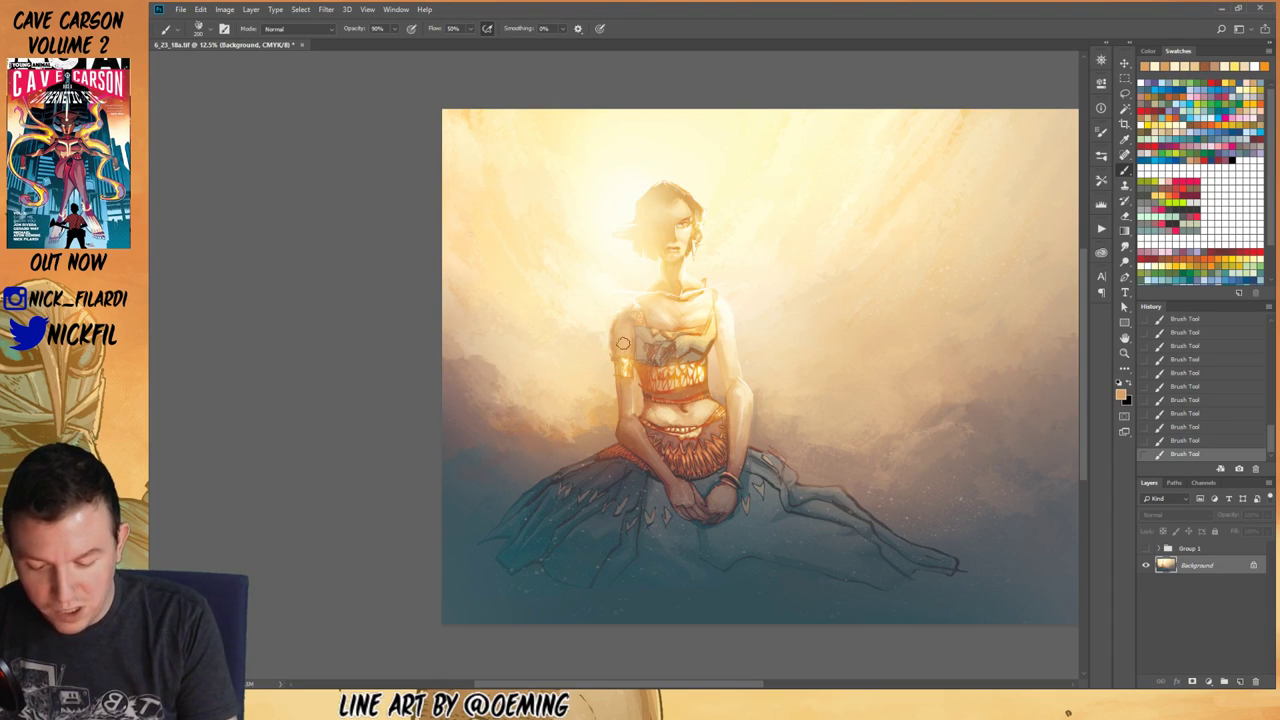
{"action": "scroll", "coordinate": [1188, 416], "scroll_direction": "up", "scroll_amount": 5}
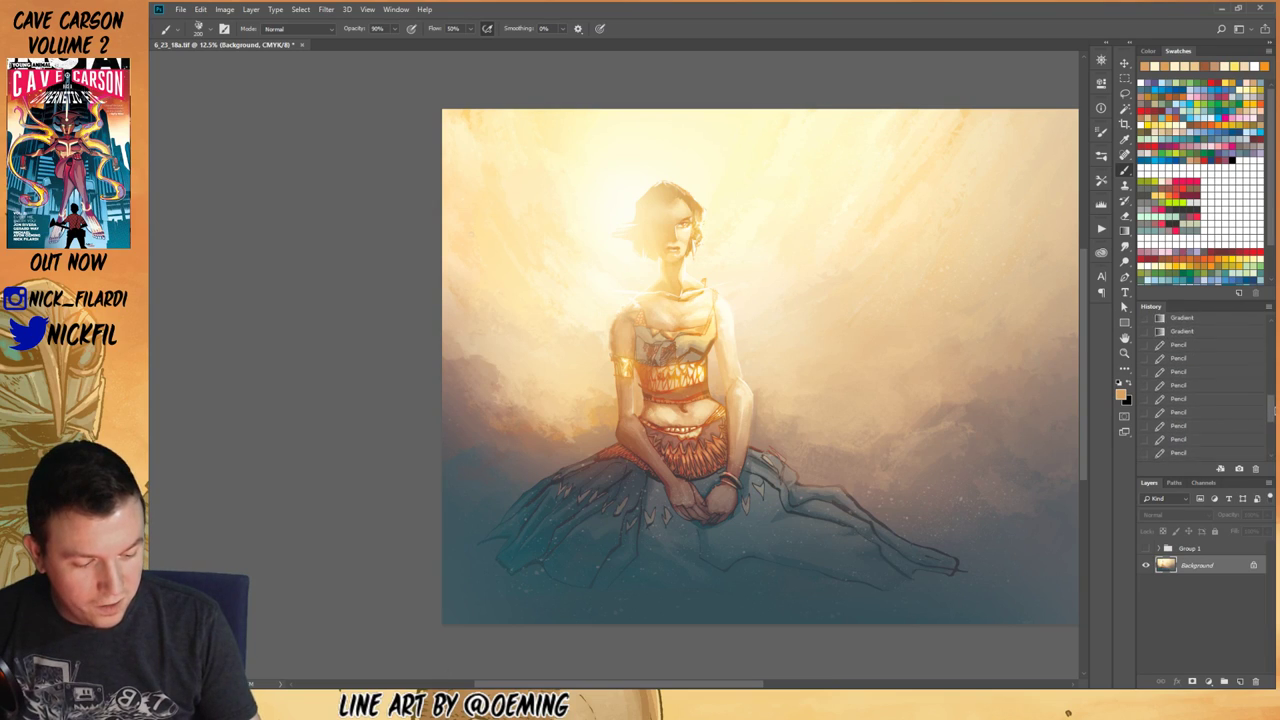
{"action": "left_click", "coordinate": [1186, 410]}
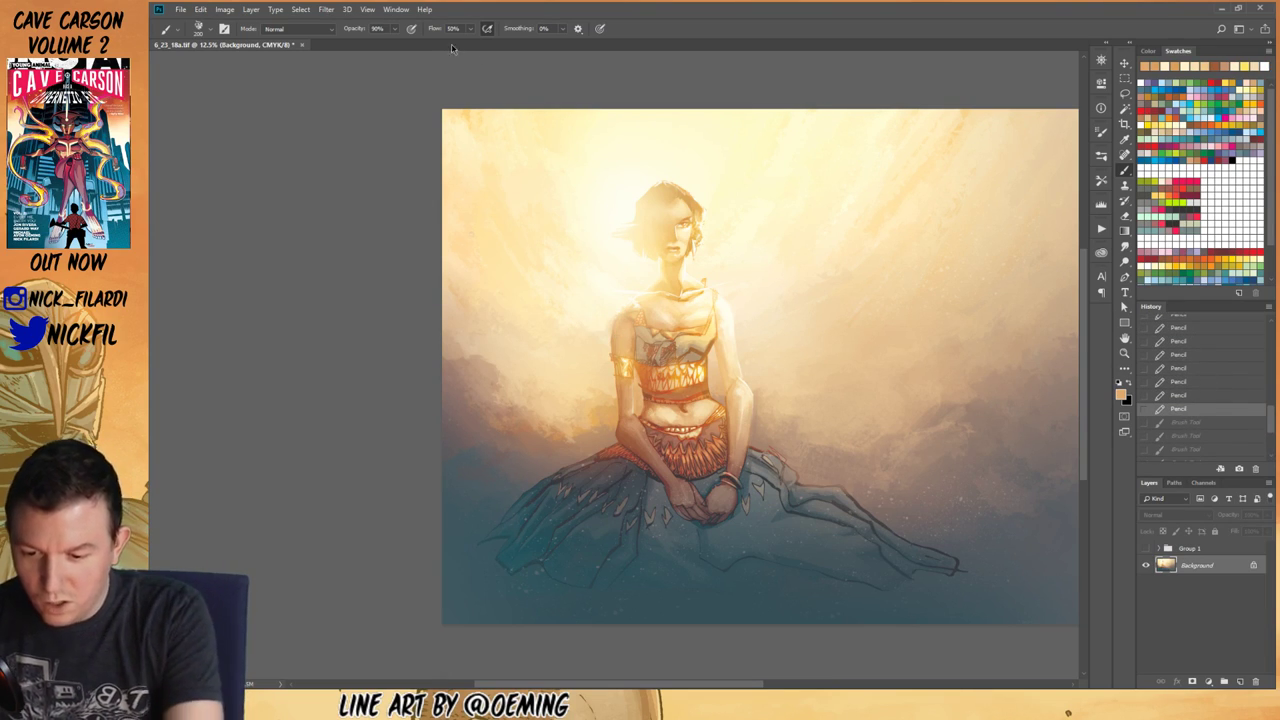
Step: Set up the textured 200 px brush in Normal mode, with pen pressure controlling opacity and airbrush build-up off
{"action": "left_click", "coordinate": [199, 29]}
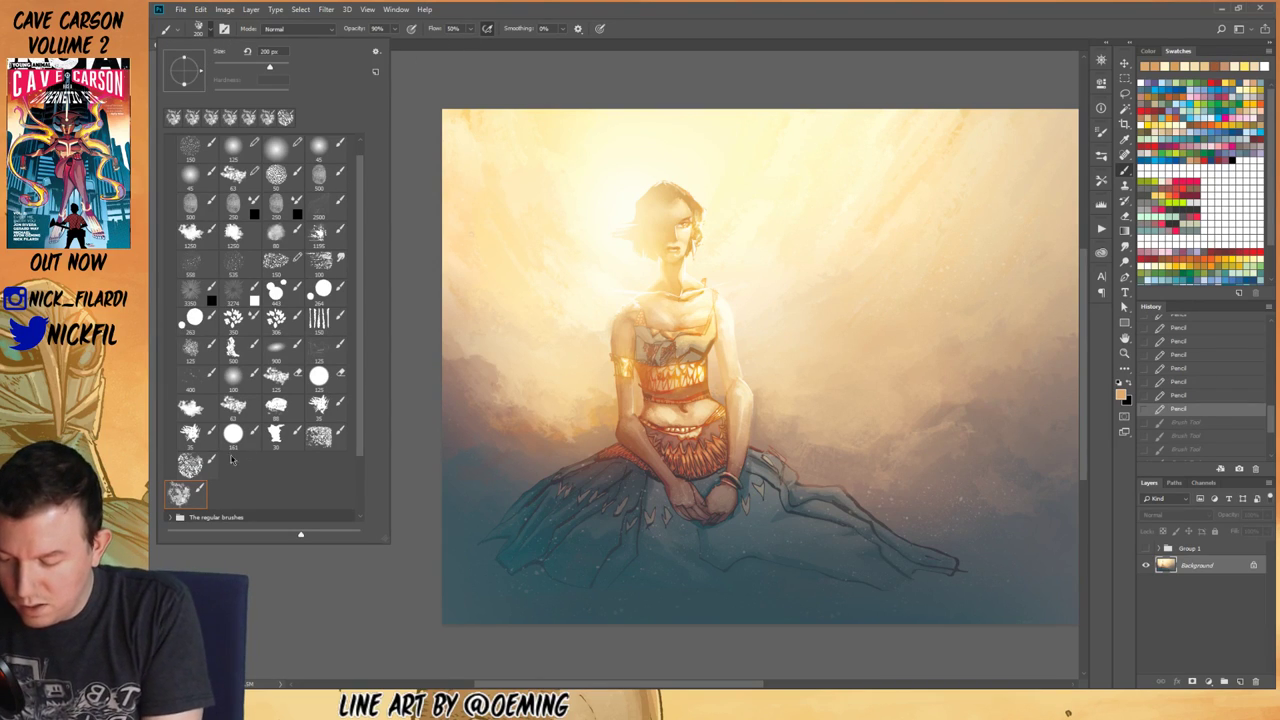
{"action": "left_click", "coordinate": [190, 465]}
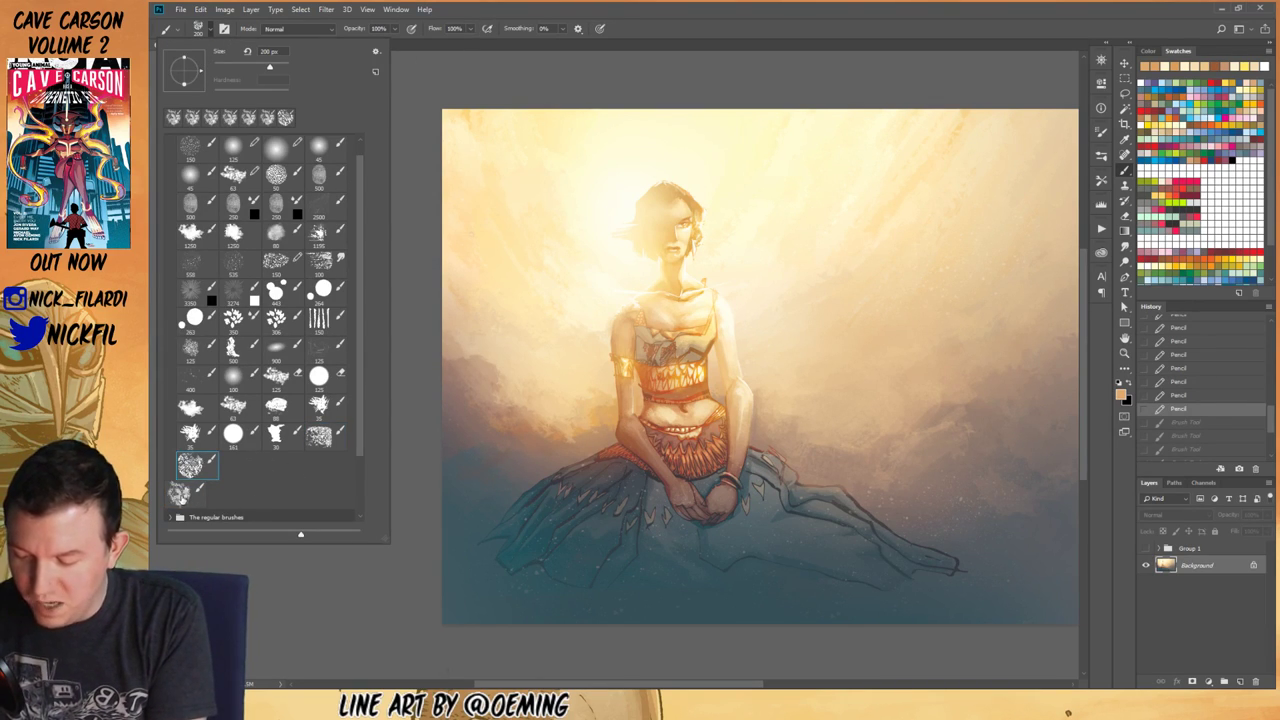
{"action": "left_click", "coordinate": [183, 500]}
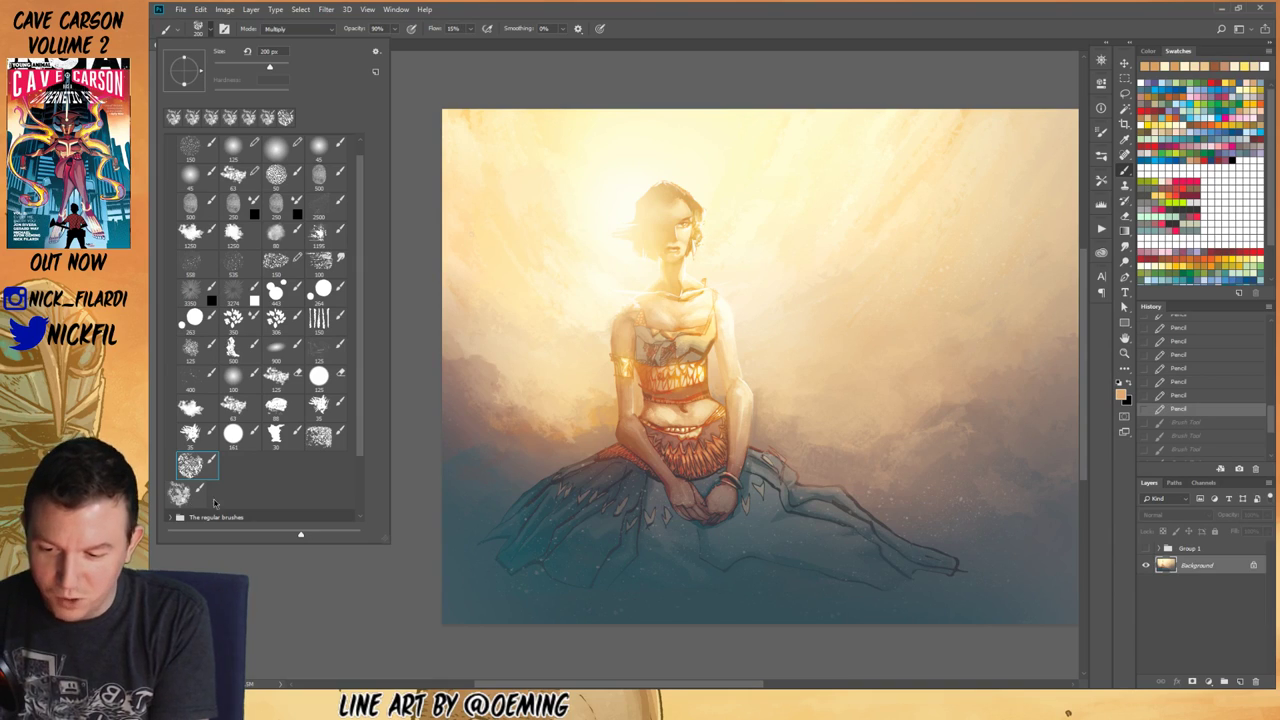
{"action": "left_click", "coordinate": [426, 69]}
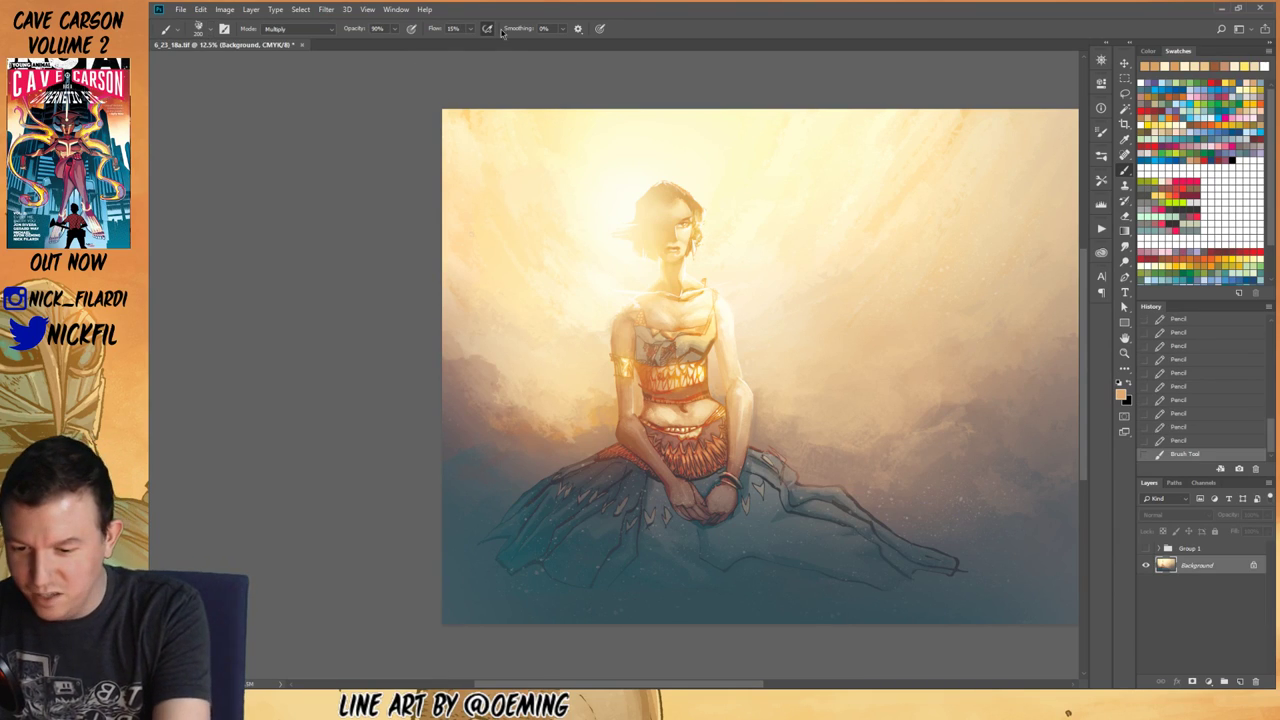
{"action": "left_click", "coordinate": [319, 34]}
{"action": "left_click", "coordinate": [330, 43]}
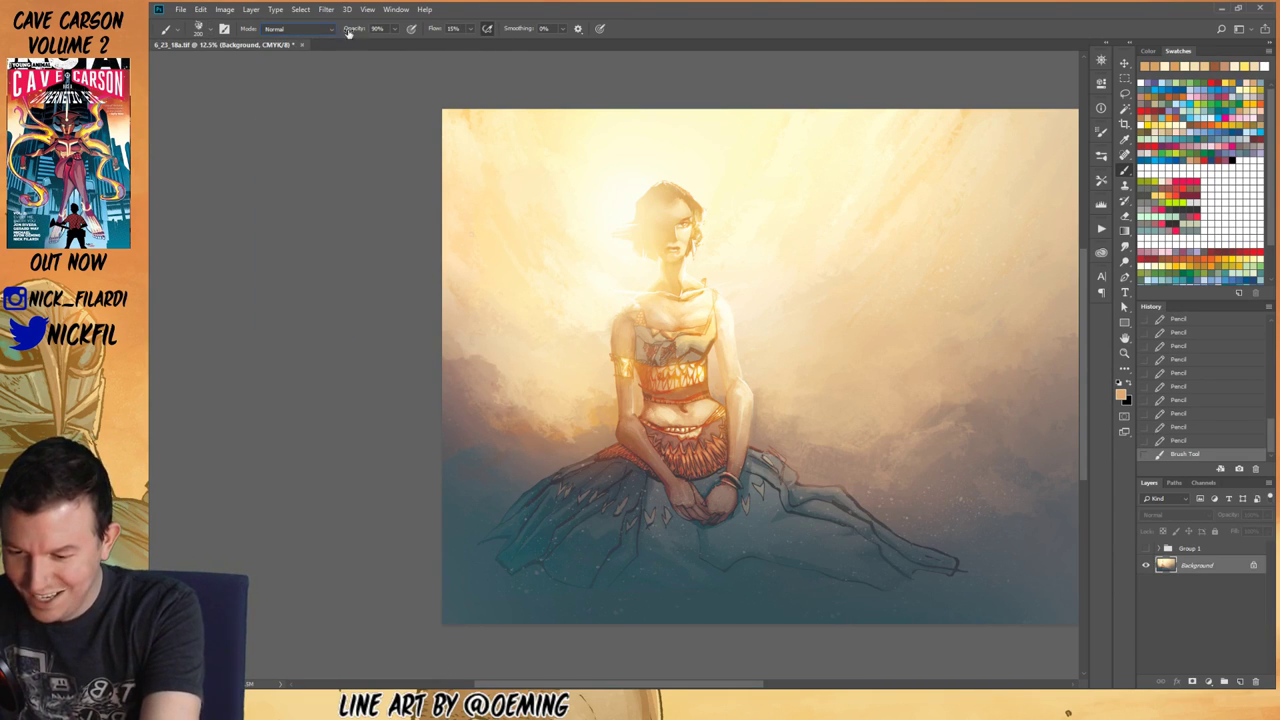
{"action": "left_click", "coordinate": [411, 30]}
{"action": "left_click", "coordinate": [487, 29]}
{"action": "left_click", "coordinate": [346, 569]}
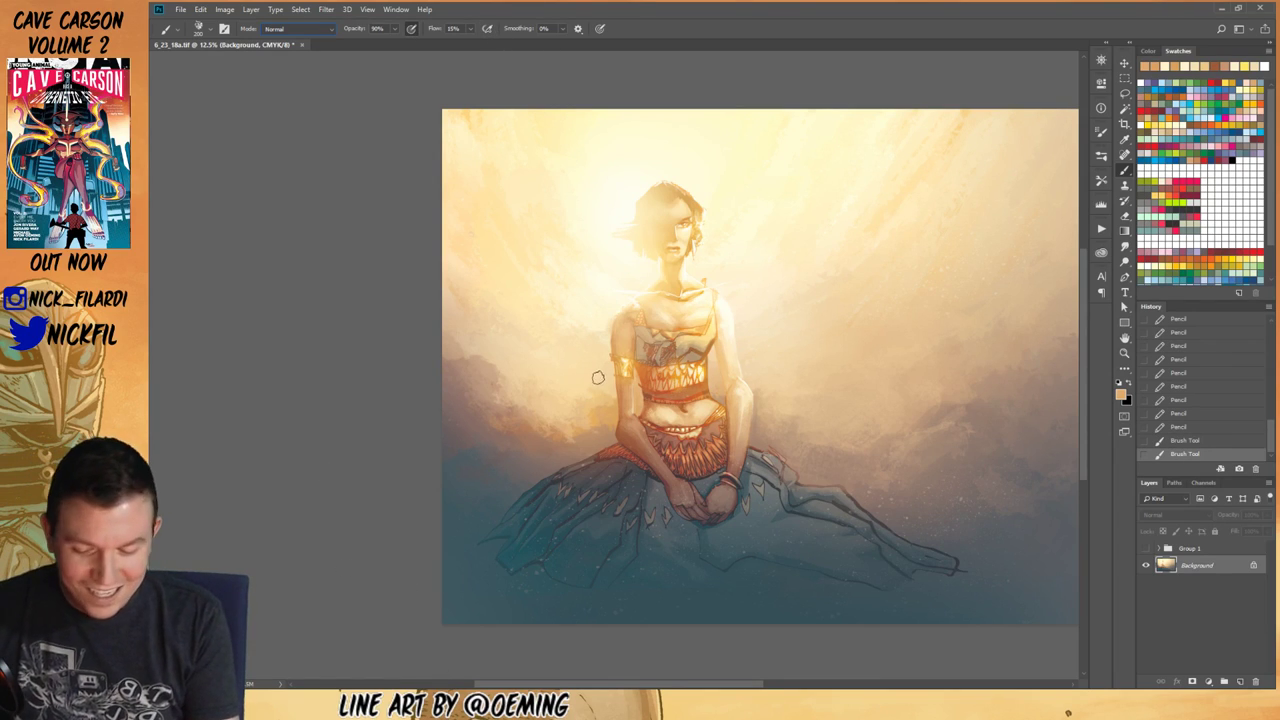
Step: Enlarge the brush and blend the shaded arm's outer edge from shoulder to forearm with sampled glow and skin tones
{"action": "key", "text": "bracketright"}
{"action": "key", "text": "bracketright"}
{"action": "mouse_move", "coordinate": [619, 328]}
{"action": "left_mouse_down"}
{"action": "mouse_move", "coordinate": [637, 321]}
{"action": "mouse_move", "coordinate": [611, 348]}
{"action": "mouse_move", "coordinate": [615, 306]}
{"action": "mouse_move", "coordinate": [617, 418]}
{"action": "left_mouse_up"}
{"action": "left_click", "coordinate": [614, 311], "text": "alt"}
{"action": "left_click_drag", "start_coordinate": [615, 368], "coordinate": [622, 424]}
{"action": "left_click", "coordinate": [620, 388], "text": "alt"}
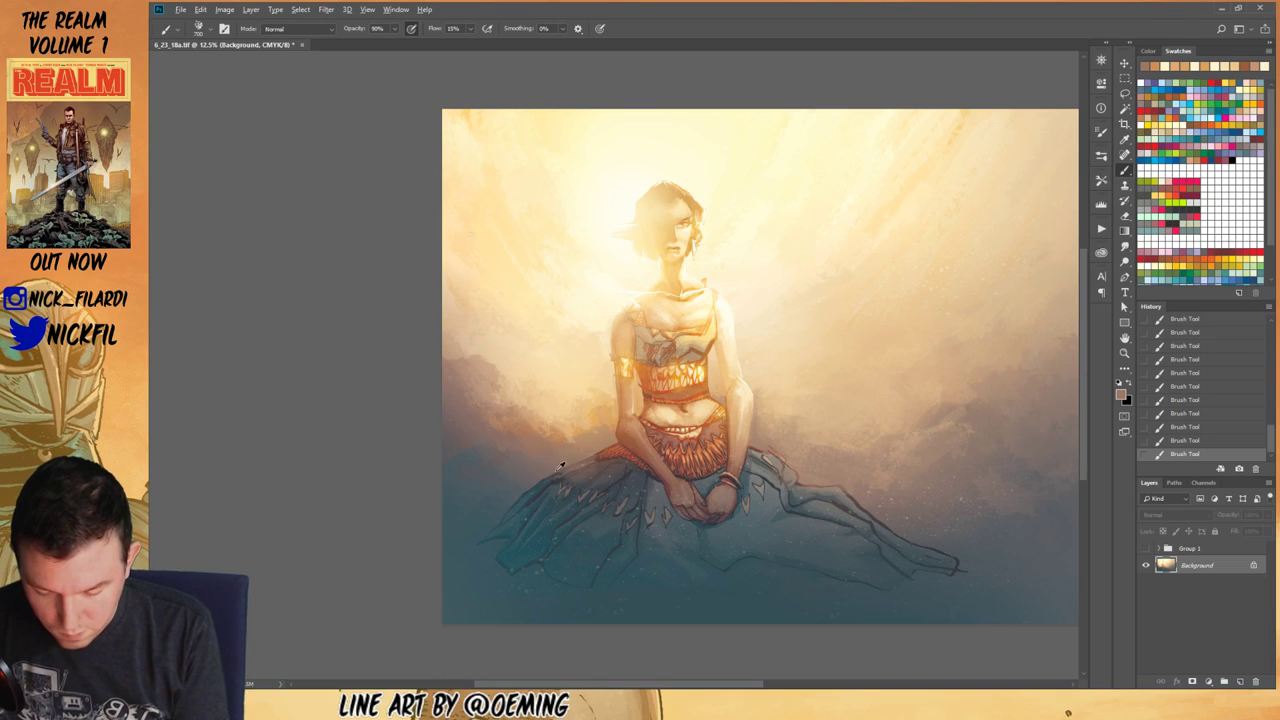
Step: Soften the skirt's outlines and upper folds by brushing over them with sampled dark blue and muted brown tones
{"action": "left_click", "coordinate": [547, 480], "text": "alt"}
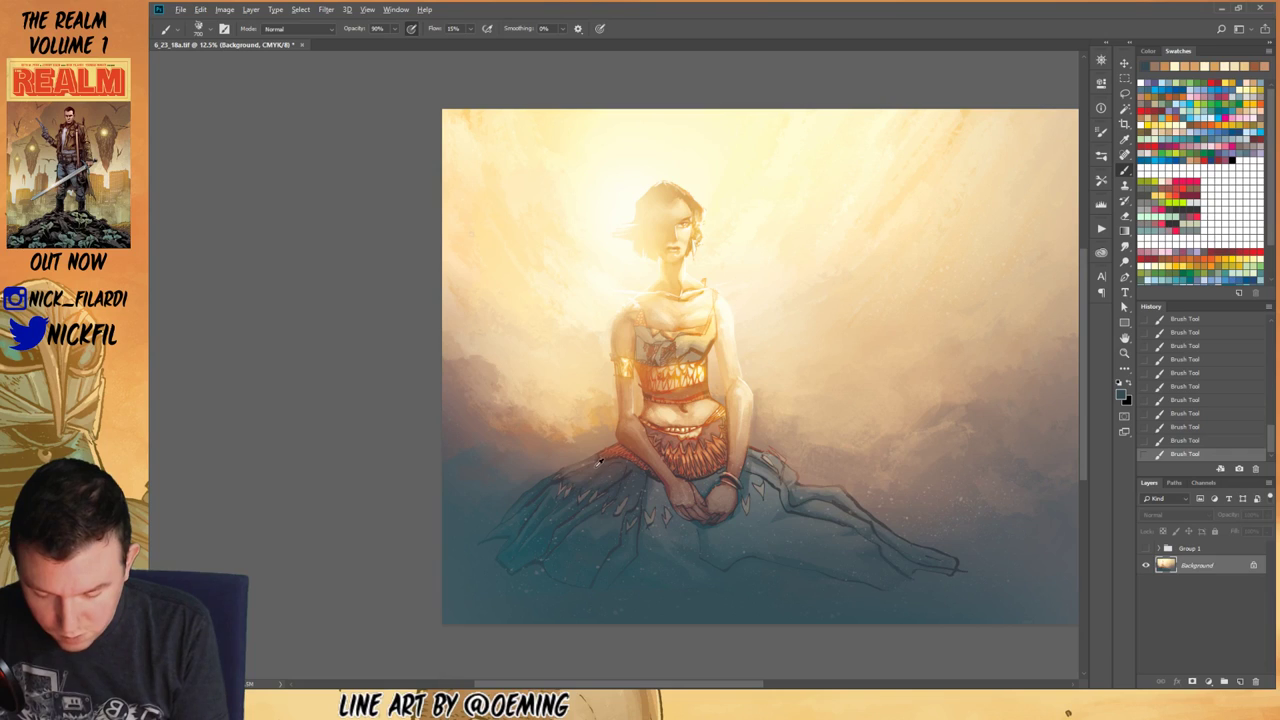
{"action": "left_click", "coordinate": [574, 481], "text": "alt"}
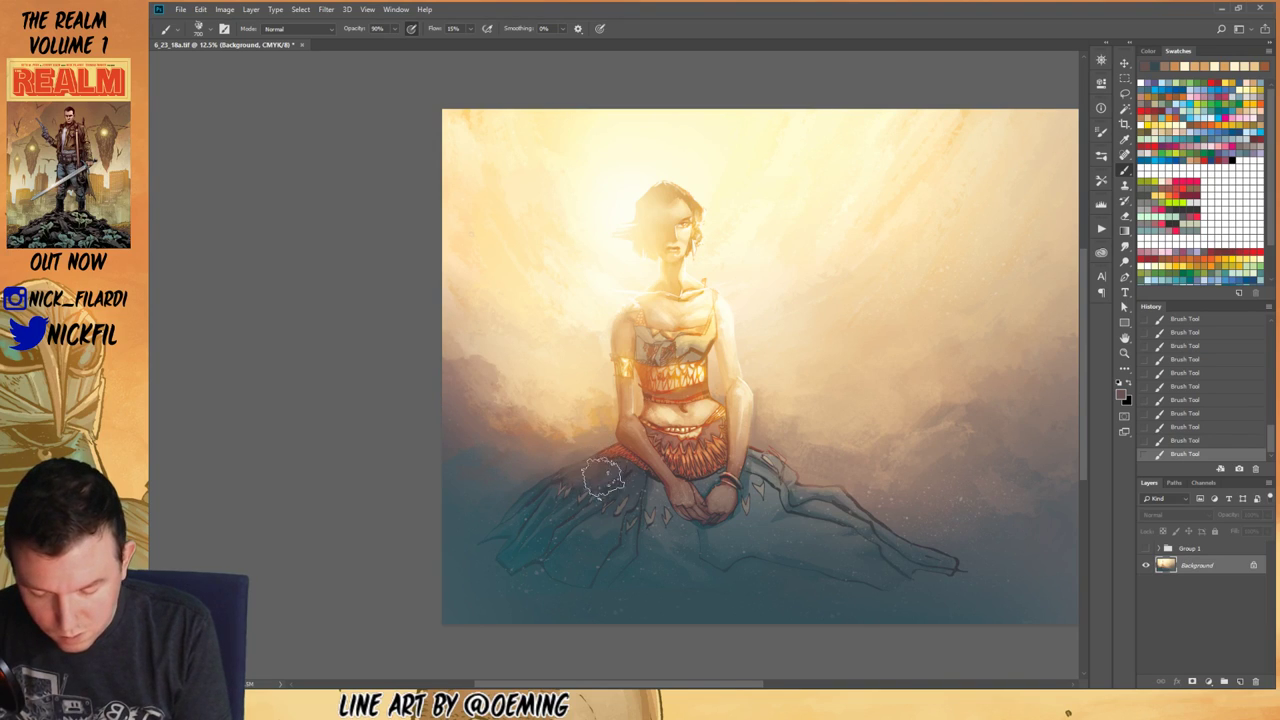
{"action": "left_click", "coordinate": [580, 445], "text": "alt"}
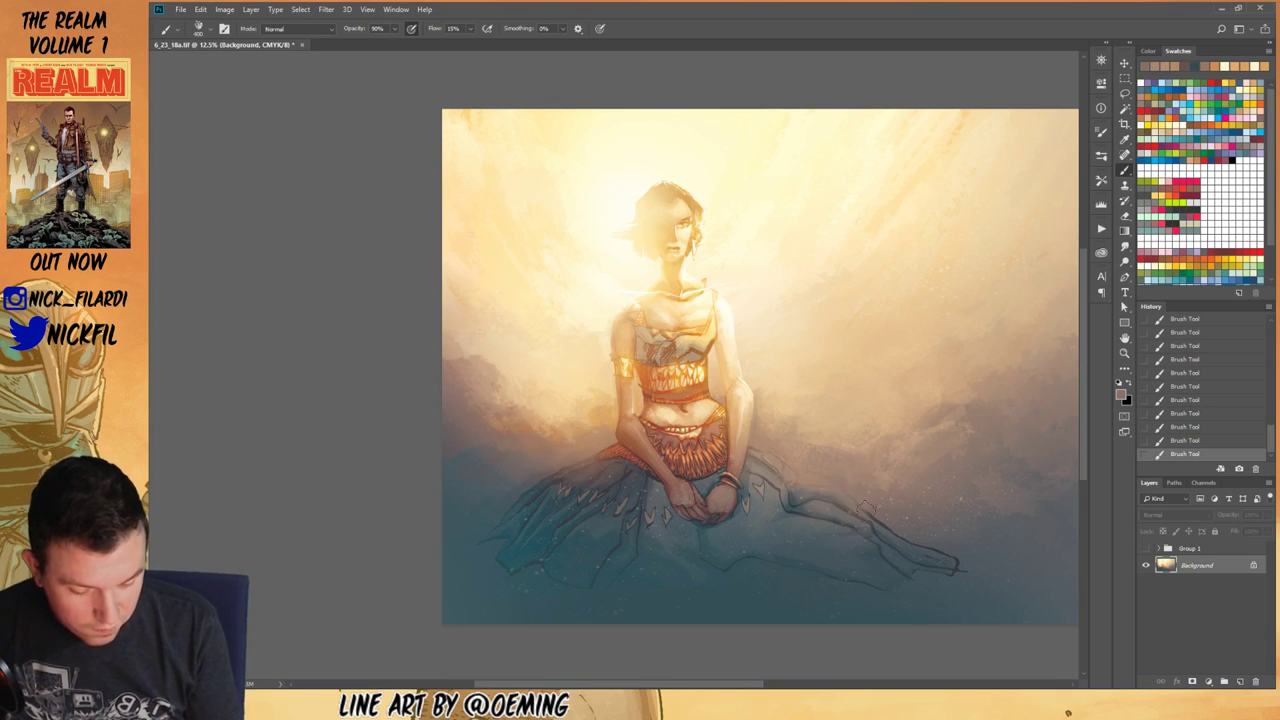
Step: Enlarge the brush and fade the line art around the outstretched legs and feet with sampled background tones
{"action": "key", "text": "]"}
{"action": "key", "text": "]"}
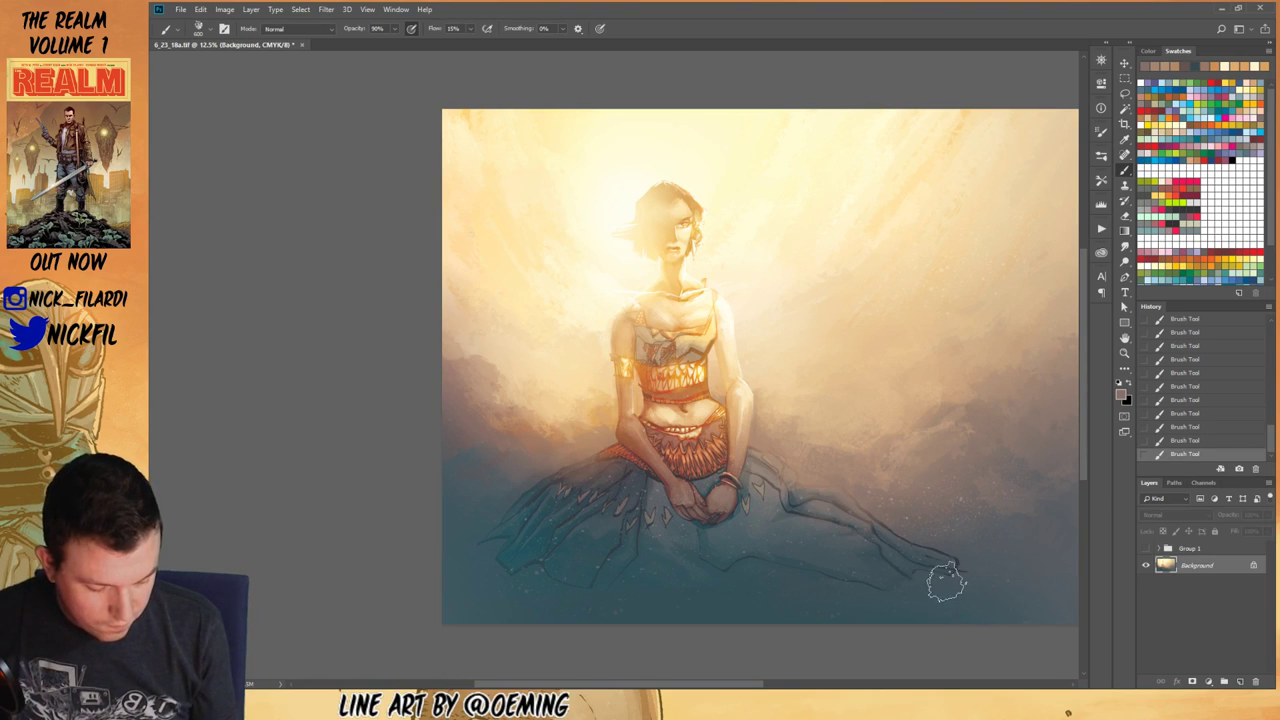
{"action": "left_click", "coordinate": [947, 582], "text": "alt"}
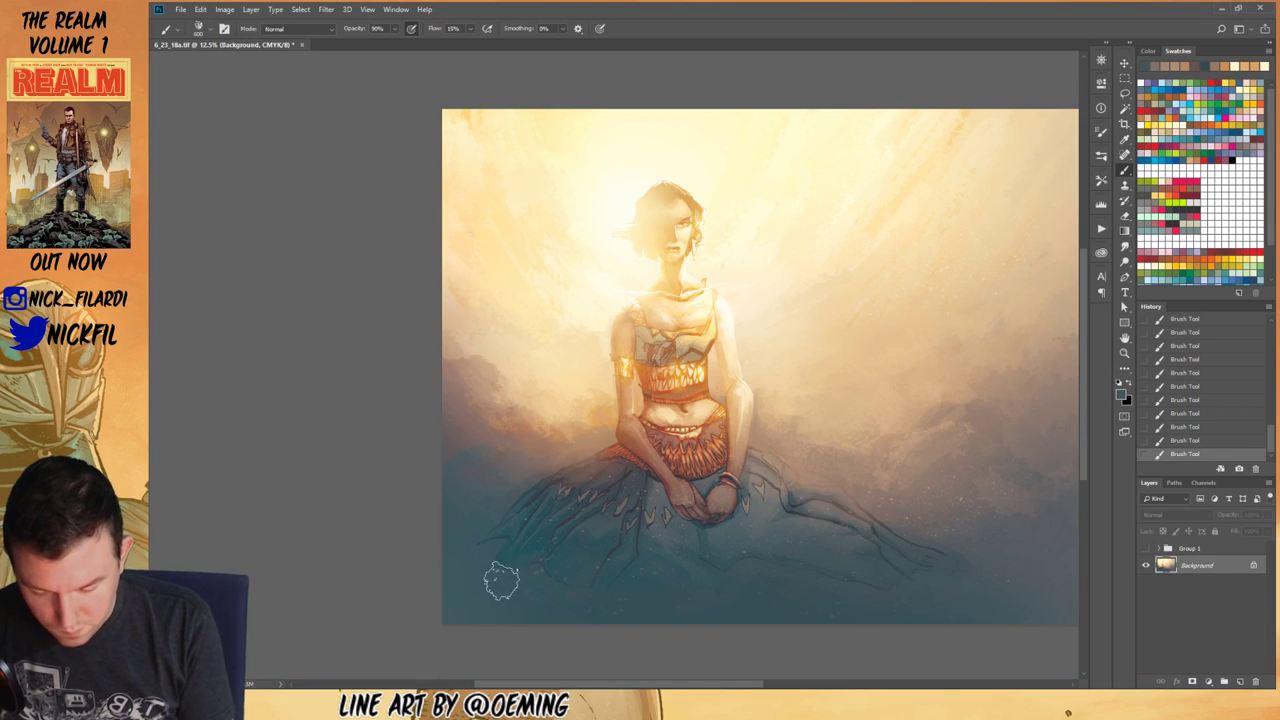
Step: Brush an orange glow in Screen mode over the woman's feathered waistband, the hip area of the skirt and the gold armband
{"action": "left_click", "coordinate": [684, 494], "text": "alt"}
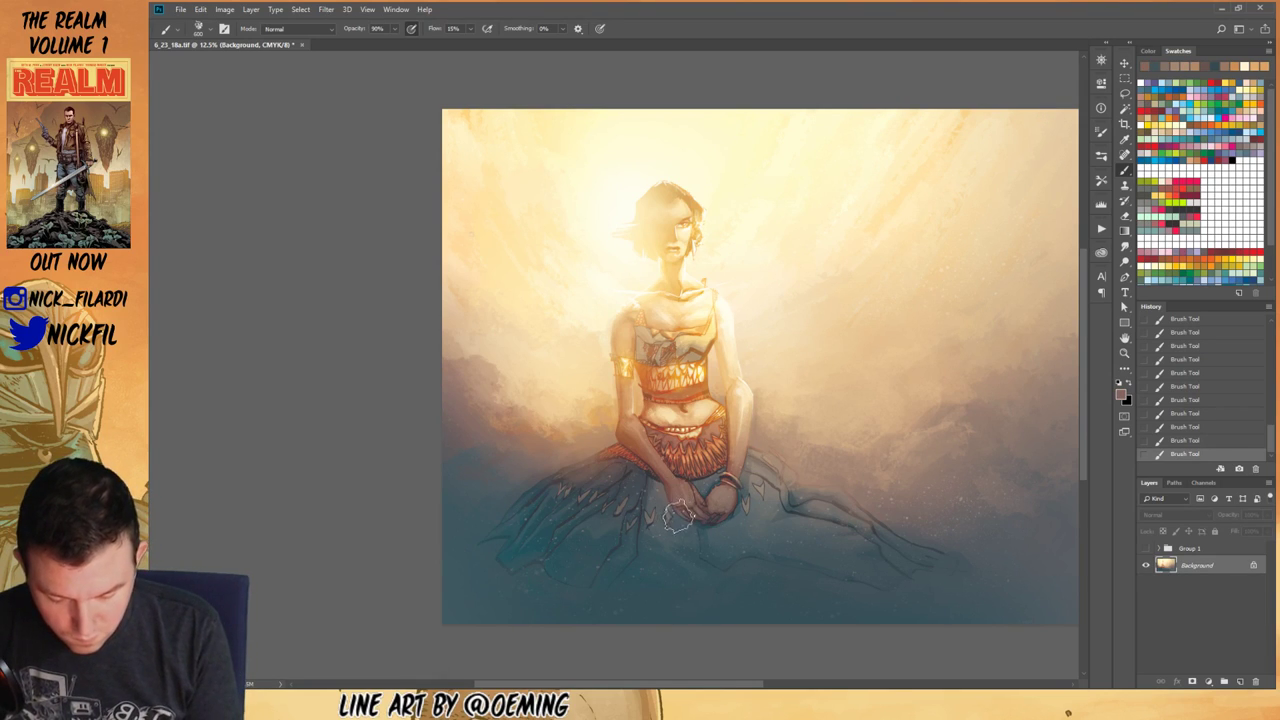
{"action": "left_click", "coordinate": [686, 464], "text": "alt"}
{"action": "left_click", "coordinate": [700, 425], "text": "alt"}
{"action": "left_click", "coordinate": [706, 365], "text": "alt"}
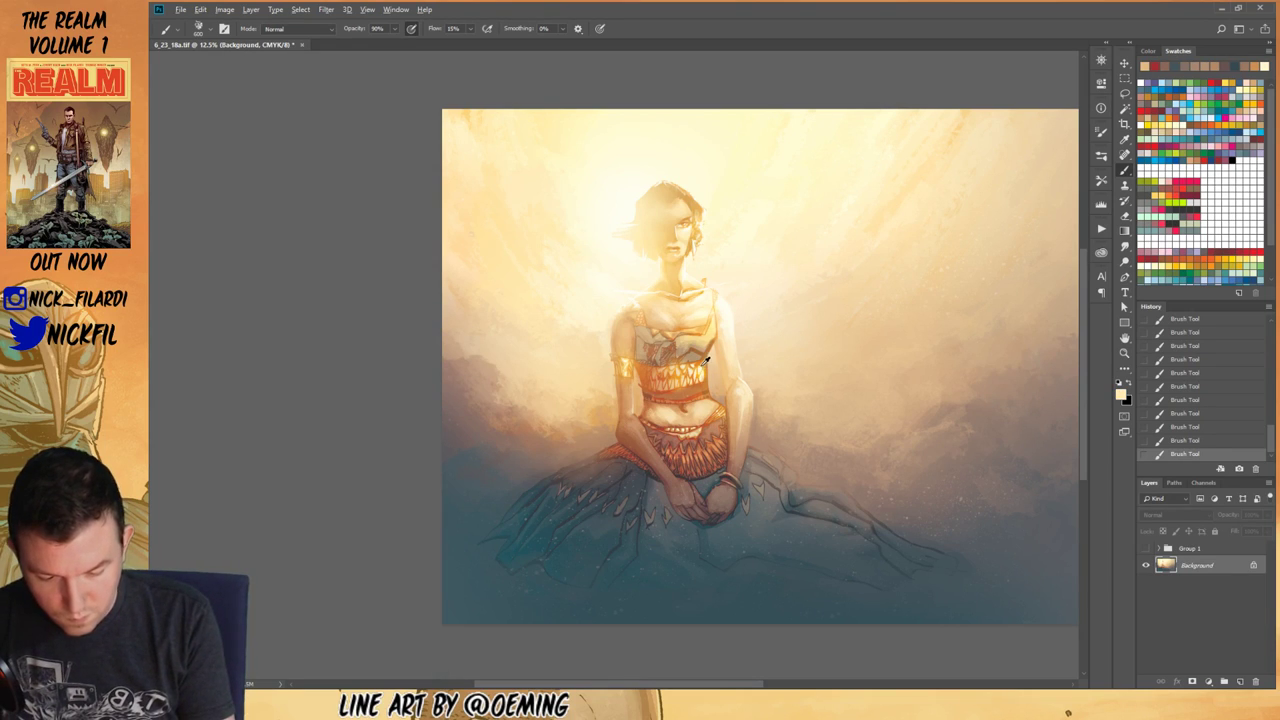
{"action": "left_click", "coordinate": [285, 28]}
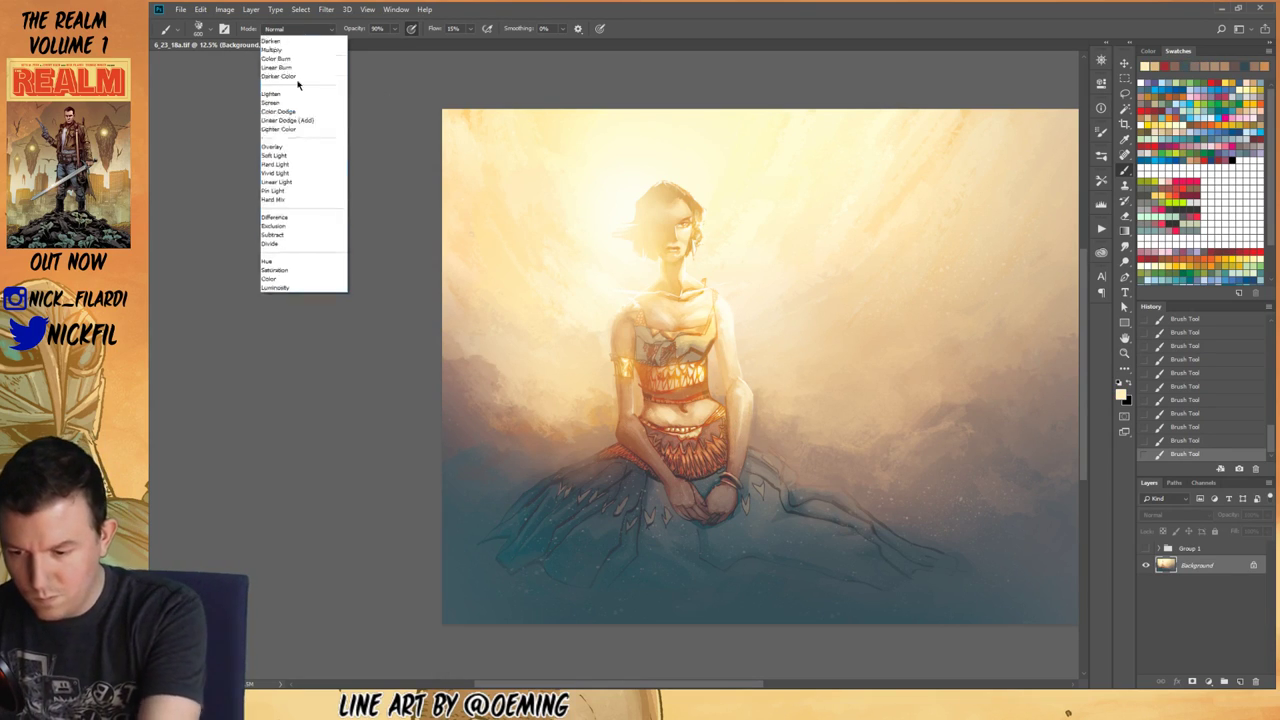
{"action": "left_click", "coordinate": [286, 149]}
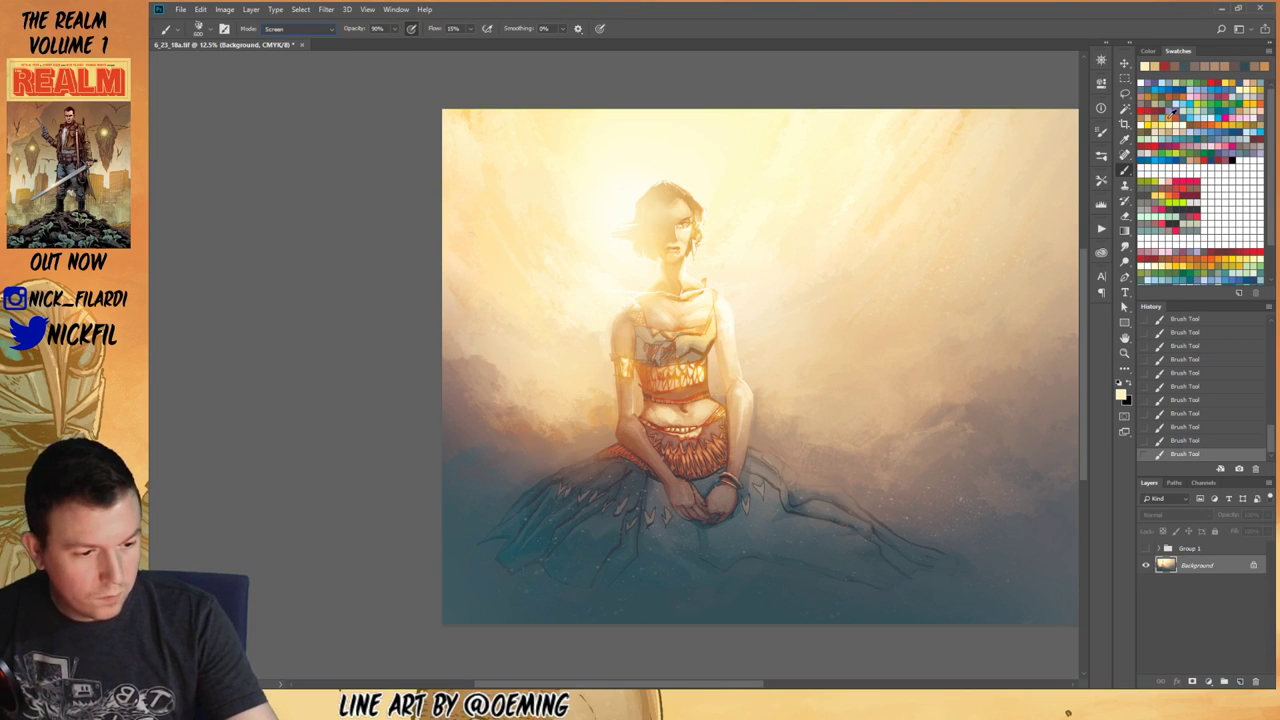
{"action": "left_click", "coordinate": [1171, 118]}
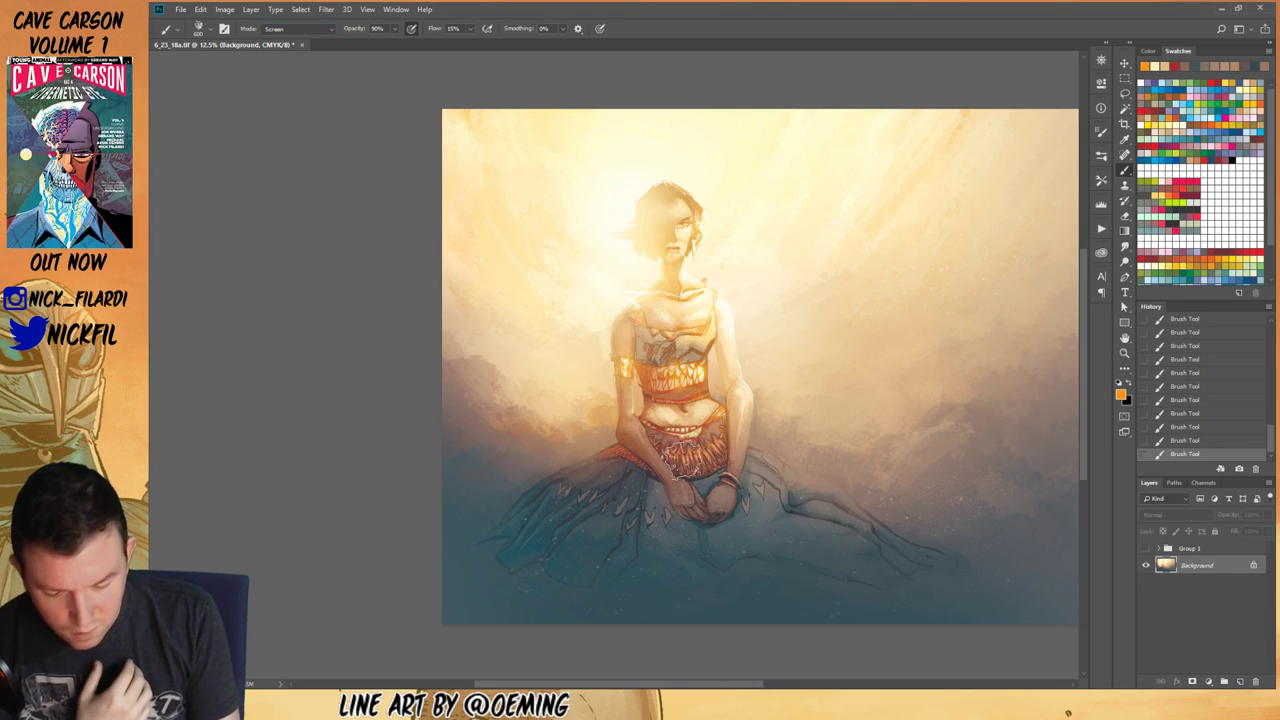
{"action": "mouse_move", "coordinate": [683, 459]}
{"action": "left_mouse_down"}
{"action": "mouse_move", "coordinate": [704, 449]}
{"action": "mouse_move", "coordinate": [697, 436]}
{"action": "mouse_move", "coordinate": [706, 462]}
{"action": "left_mouse_up"}
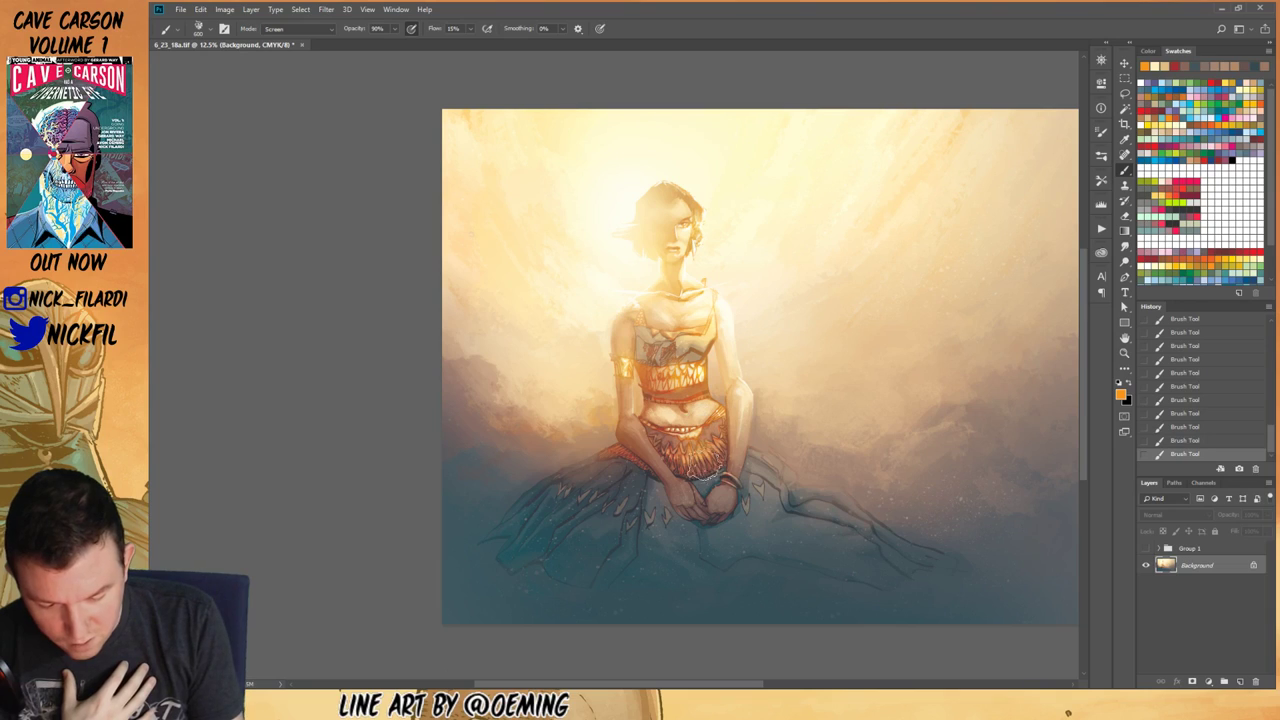
{"action": "mouse_move", "coordinate": [716, 408]}
{"action": "left_mouse_down"}
{"action": "mouse_move", "coordinate": [698, 371]}
{"action": "mouse_move", "coordinate": [716, 414]}
{"action": "mouse_move", "coordinate": [711, 431]}
{"action": "mouse_move", "coordinate": [687, 434]}
{"action": "mouse_move", "coordinate": [692, 452]}
{"action": "mouse_move", "coordinate": [712, 438]}
{"action": "mouse_move", "coordinate": [697, 472]}
{"action": "mouse_move", "coordinate": [650, 432]}
{"action": "mouse_move", "coordinate": [655, 463]}
{"action": "mouse_move", "coordinate": [609, 451]}
{"action": "mouse_move", "coordinate": [628, 442]}
{"action": "mouse_move", "coordinate": [598, 451]}
{"action": "mouse_move", "coordinate": [609, 449]}
{"action": "mouse_move", "coordinate": [602, 462]}
{"action": "left_mouse_up"}
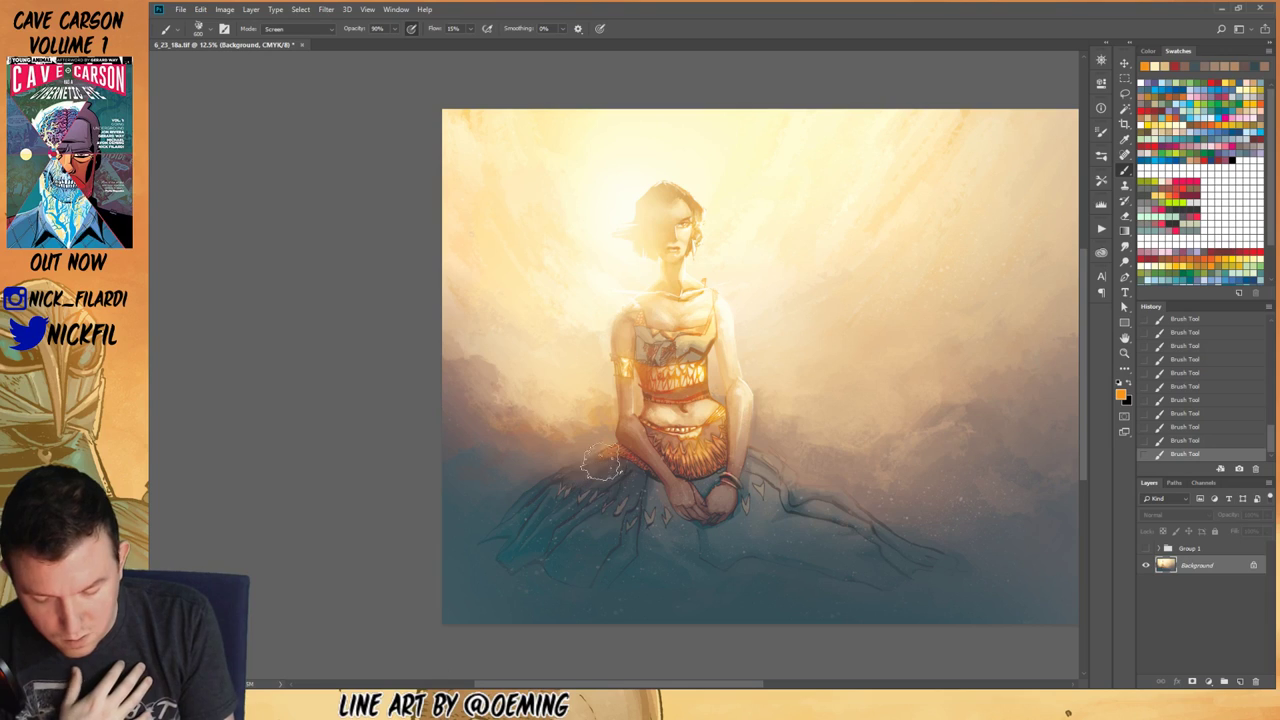
{"action": "left_click_drag", "start_coordinate": [625, 375], "coordinate": [621, 363]}
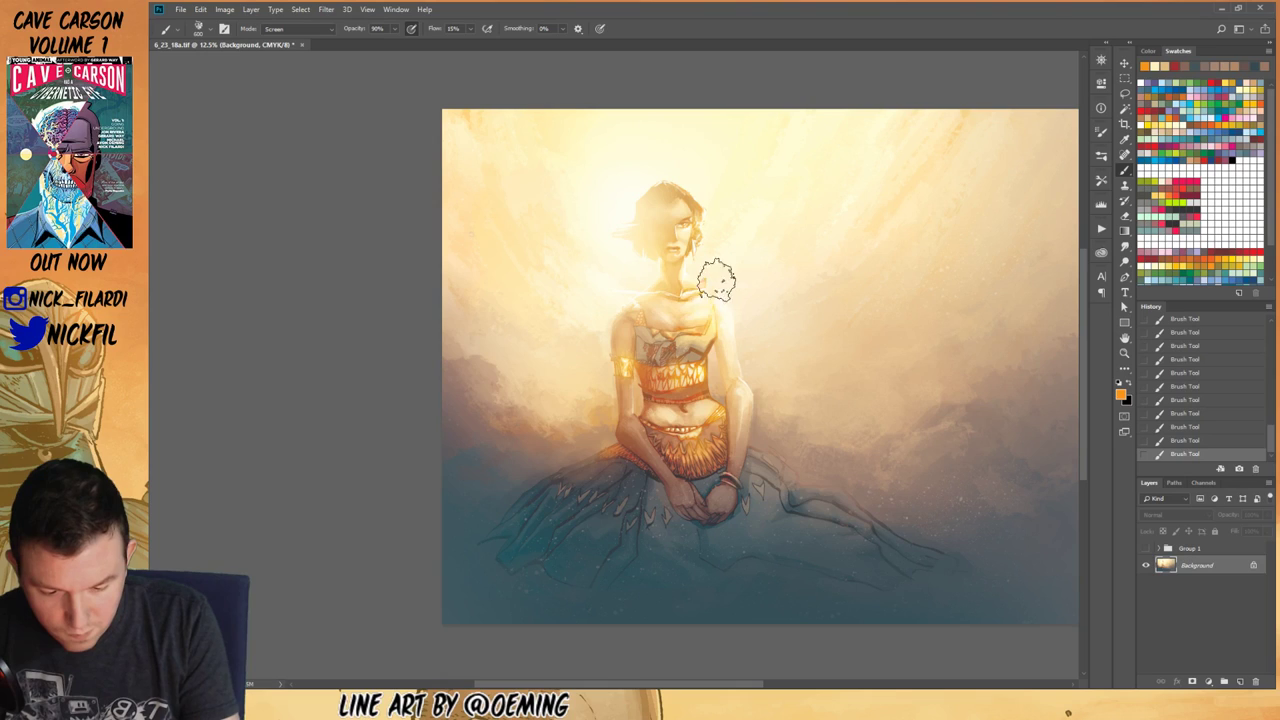
Step: Show the sparkle overlay in Group 1 over the whole painting
{"action": "left_click", "coordinate": [1124, 352]}
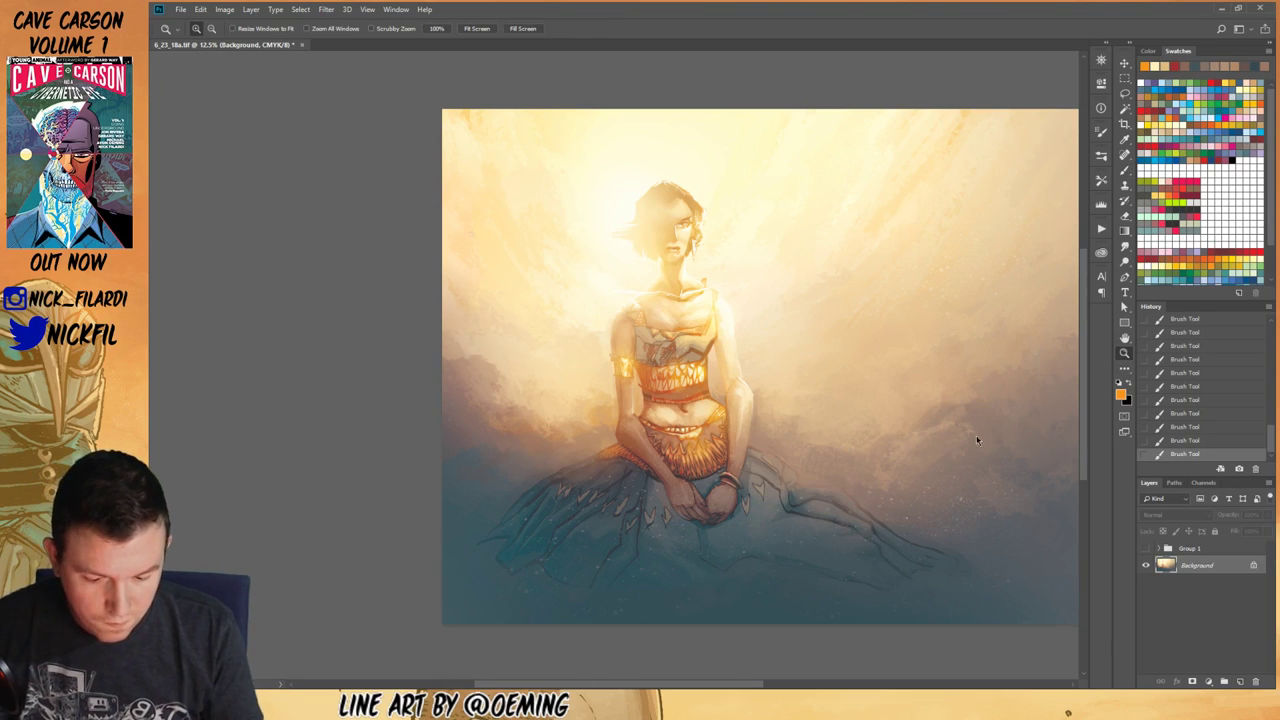
{"action": "left_click", "coordinate": [797, 537], "text": "alt"}
{"action": "left_click", "coordinate": [799, 546], "text": "alt"}
{"action": "left_click", "coordinate": [1124, 338]}
{"action": "left_click_drag", "start_coordinate": [847, 495], "coordinate": [765, 431]}
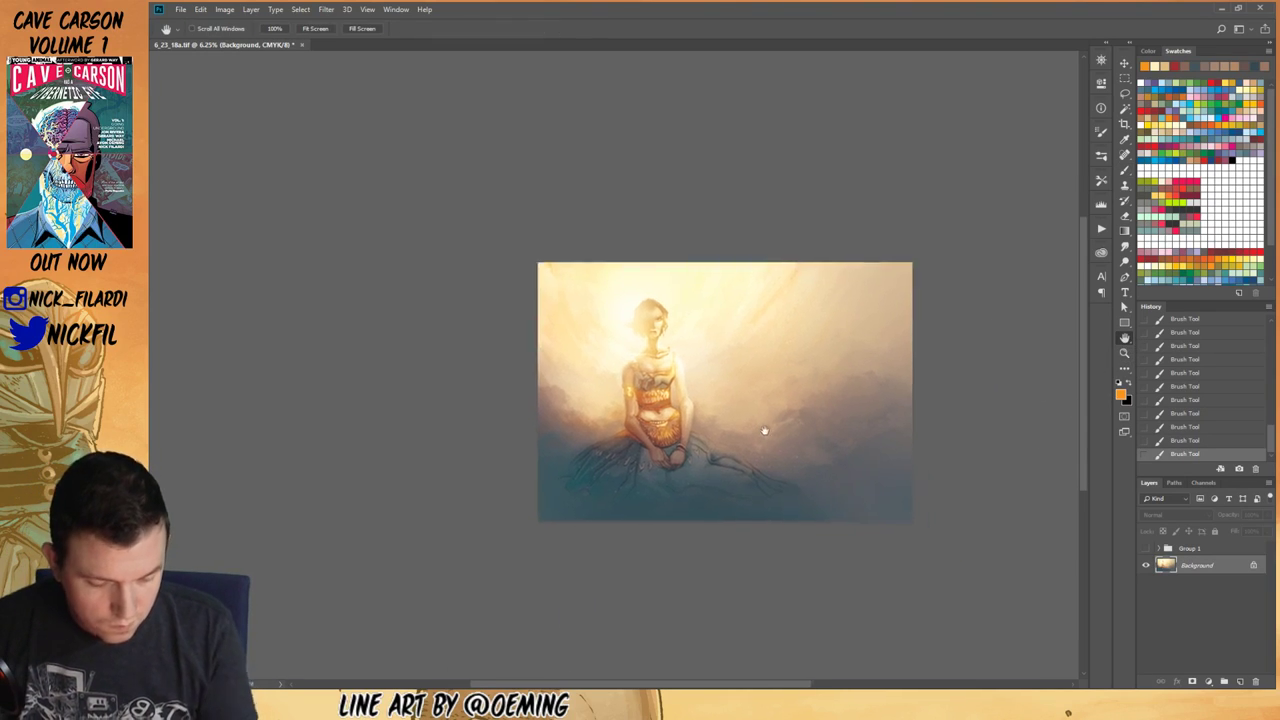
{"action": "left_click", "coordinate": [1146, 548]}
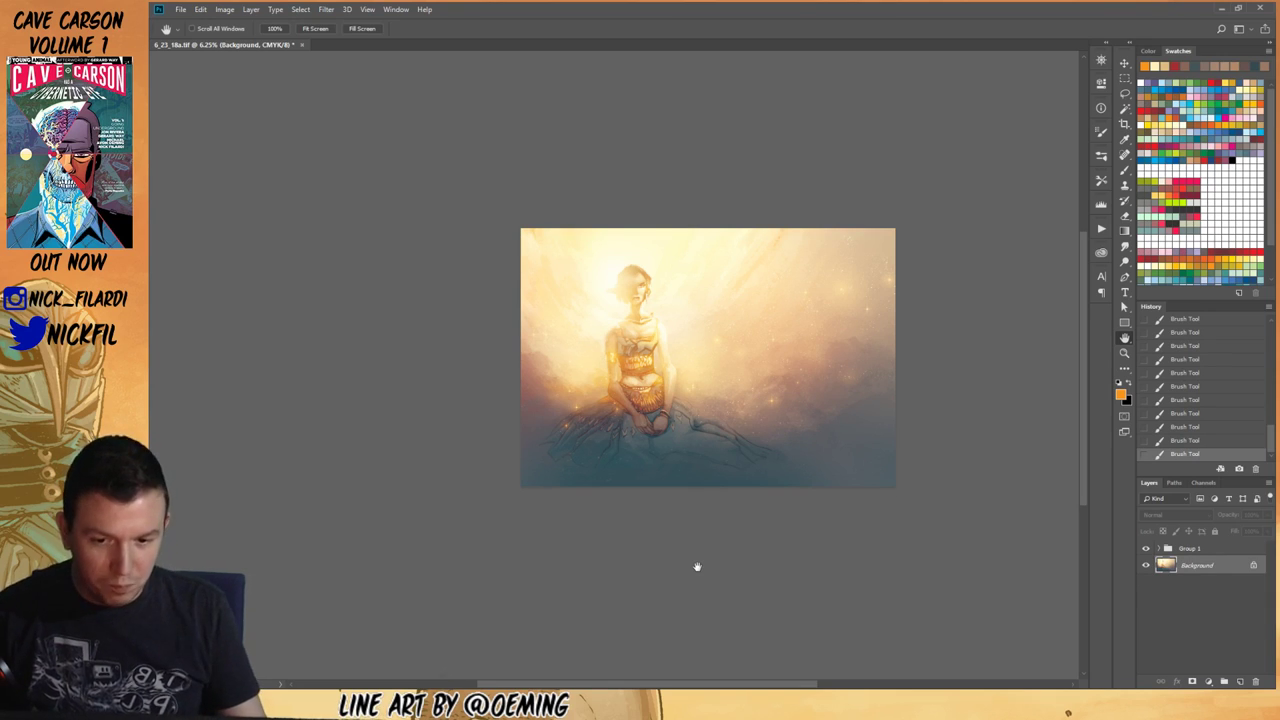
Step: Review the enlarged painting with its sparkles in full-screen mode, with the interface hidden
{"action": "key", "text": "z"}
{"action": "left_click", "coordinate": [667, 379]}
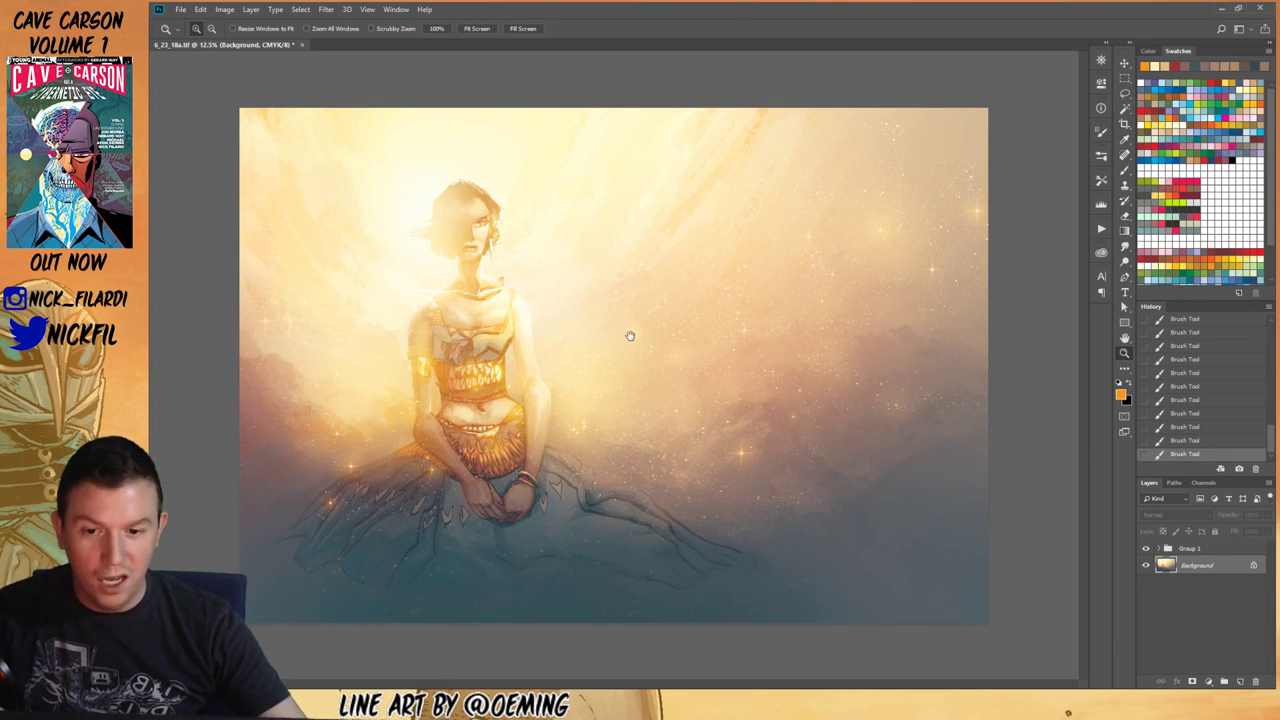
{"action": "left_click", "coordinate": [678, 326]}
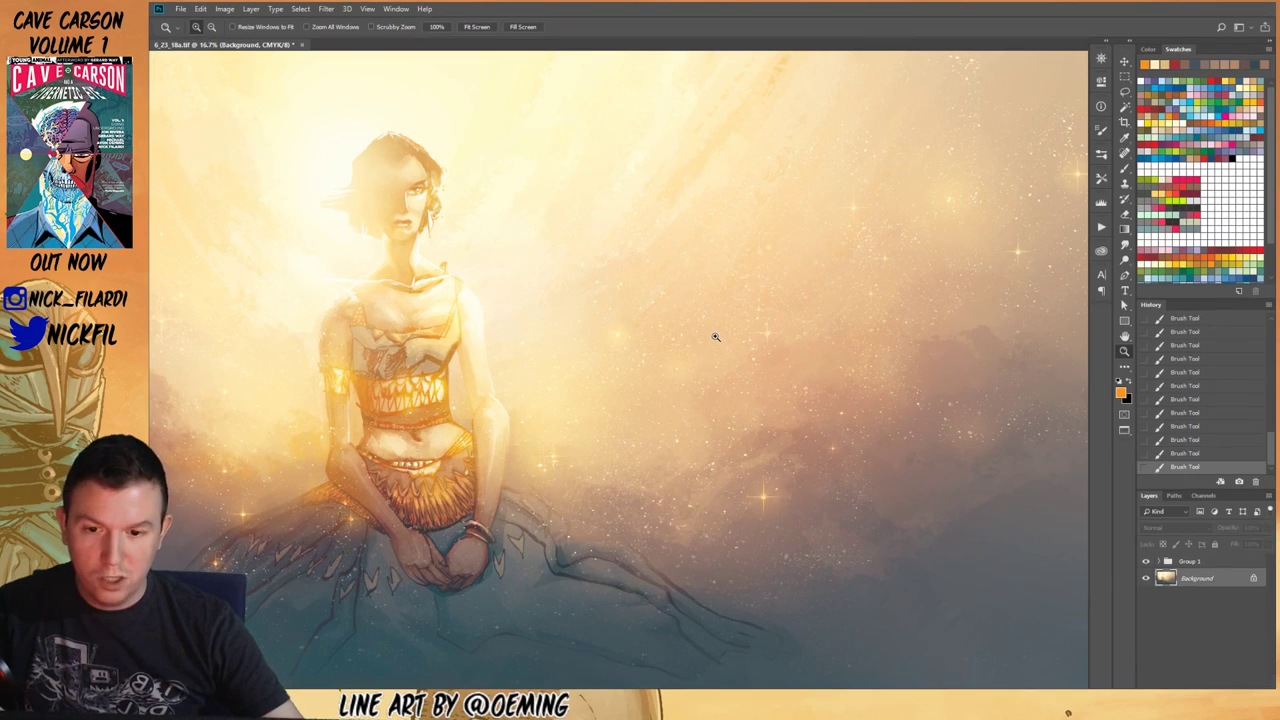
{"action": "key", "text": "f"}
{"action": "key", "text": "f"}
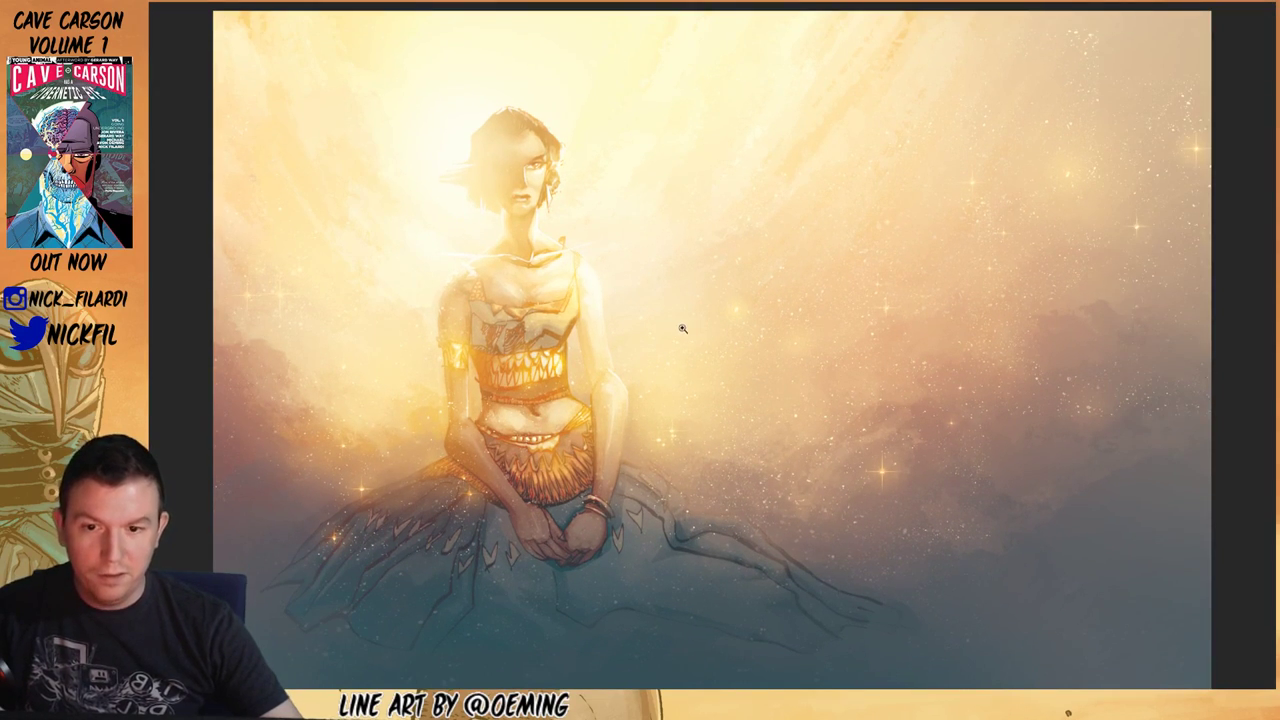